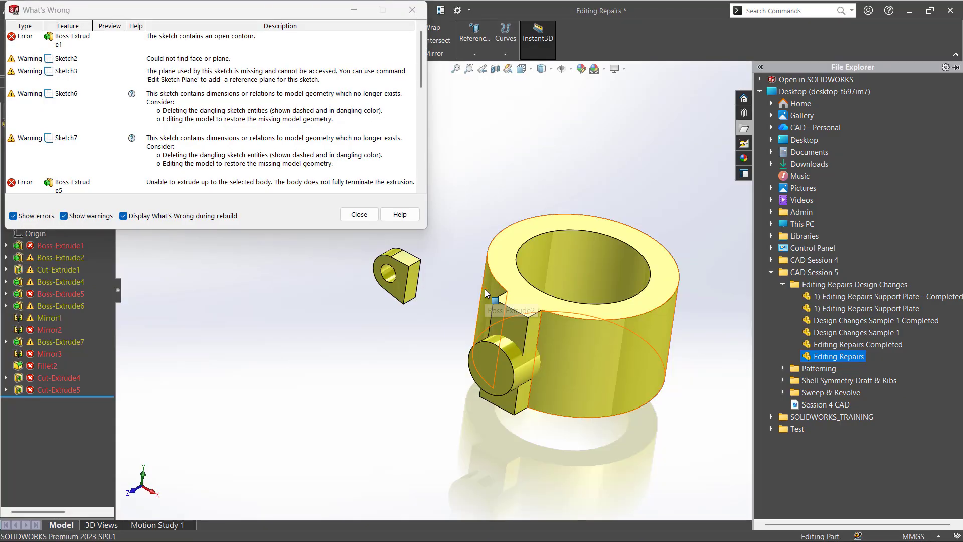
Step: Review the list of rebuild errors and warnings for the part, then dismiss it
{"action": "left_click_drag", "start_coordinate": [178, 10], "coordinate": [299, 166]}
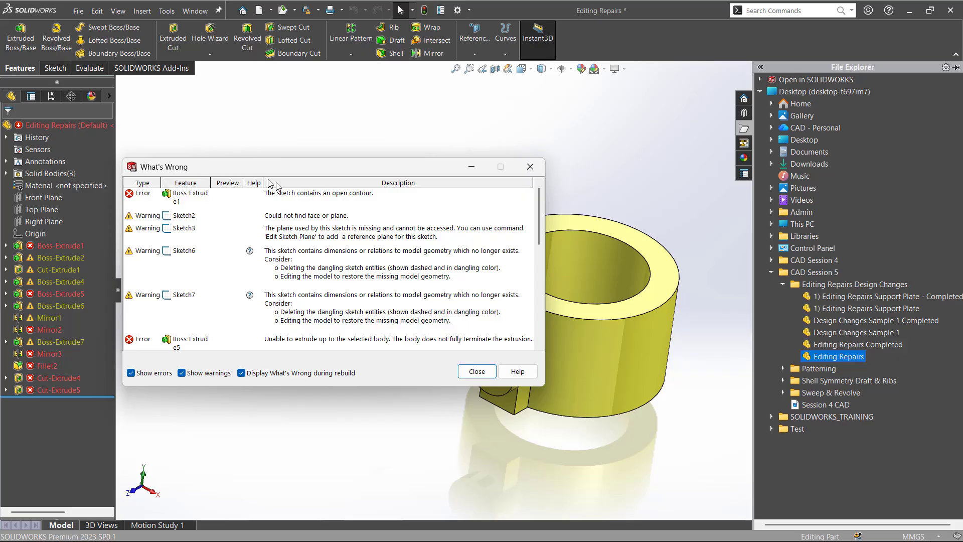
{"action": "scroll", "coordinate": [306, 251], "scroll_direction": "down", "scroll_amount": 5}
{"action": "scroll", "coordinate": [374, 249], "scroll_direction": "up", "scroll_amount": 5}
{"action": "left_click_drag", "start_coordinate": [353, 170], "coordinate": [379, 170]}
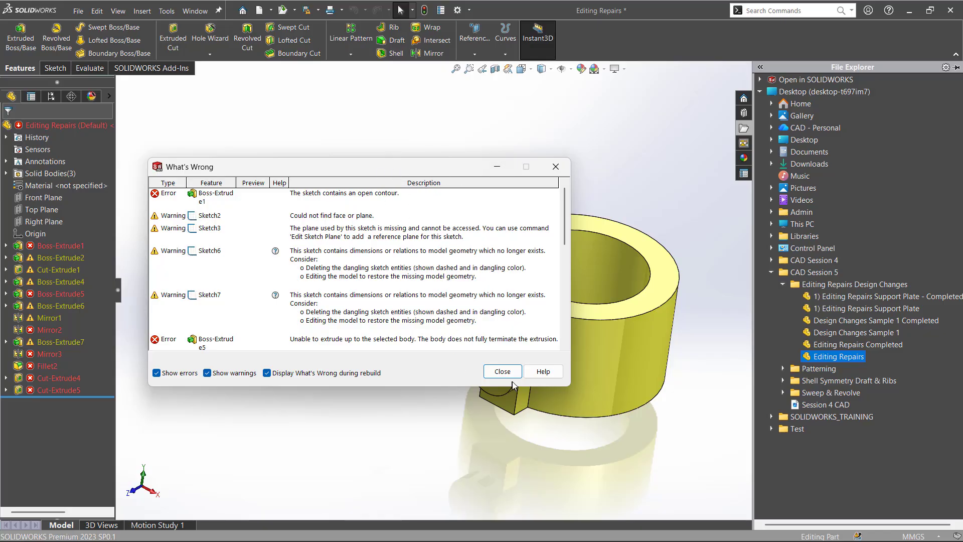
{"action": "left_click", "coordinate": [502, 371]}
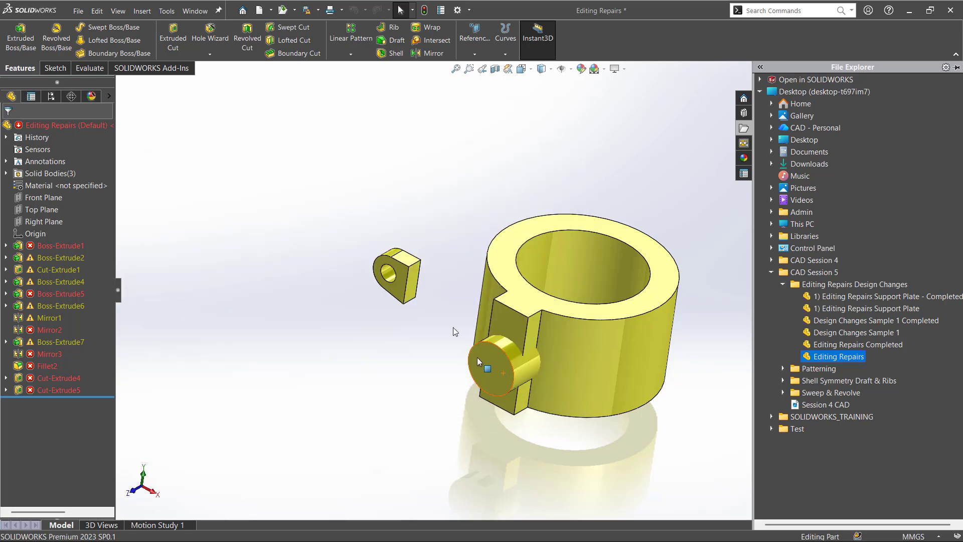
Step: Apply the Plain White scene to the model background
{"action": "left_click", "coordinate": [604, 69]}
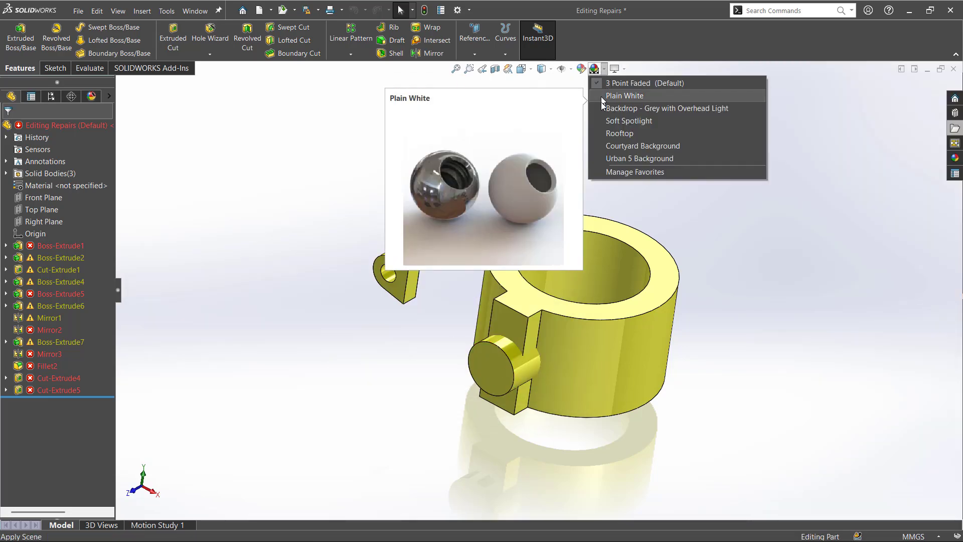
{"action": "left_click", "coordinate": [602, 98]}
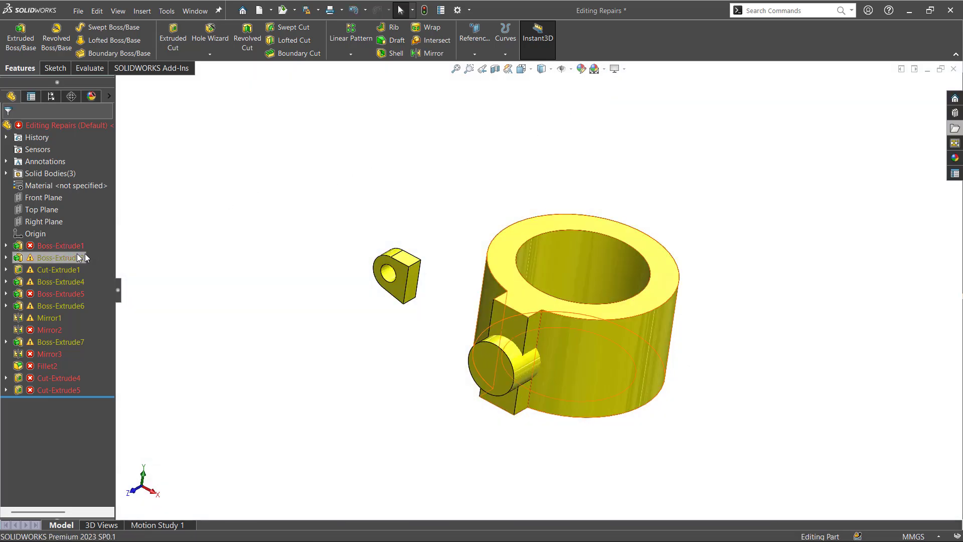
{"action": "left_click", "coordinate": [955, 130]}
{"action": "left_click", "coordinate": [956, 67]}
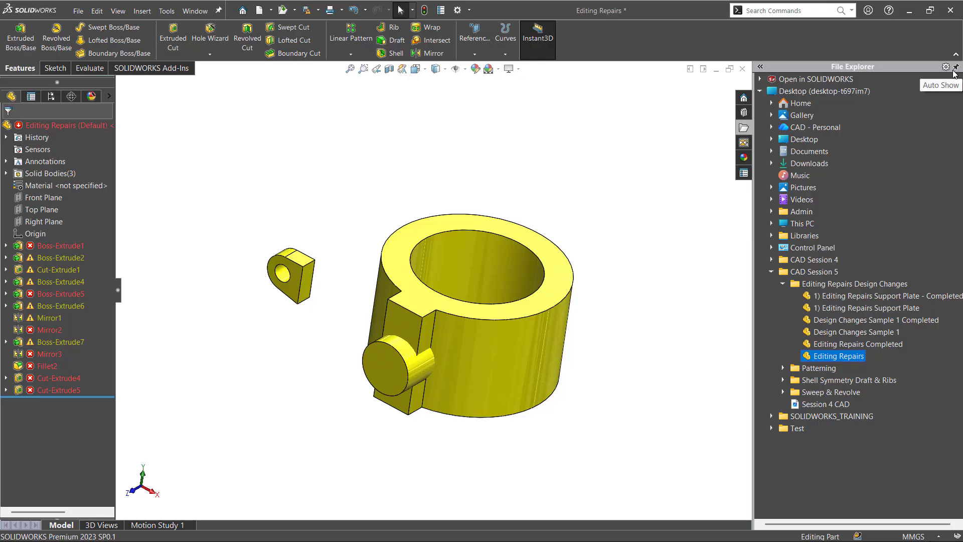
{"action": "left_click", "coordinate": [955, 68]}
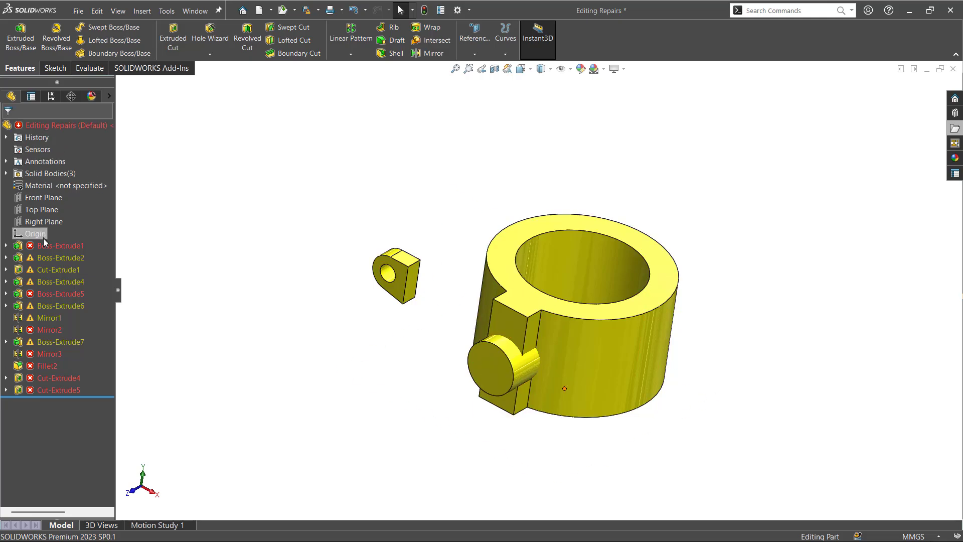
Step: Check the error descriptions of the flagged features from Boss-Extrude1 down to Cut-Extrude5
{"action": "mouse_move", "coordinate": [37, 249]}
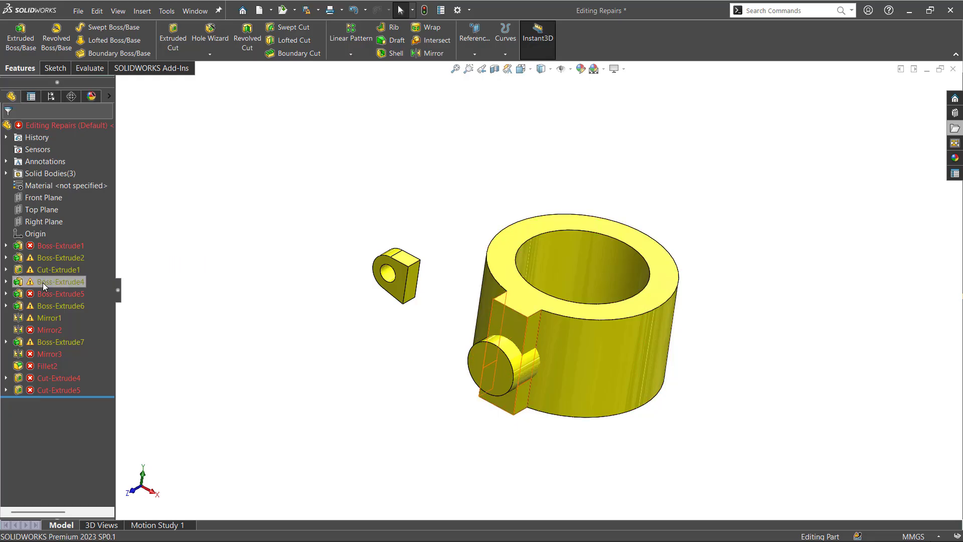
{"action": "mouse_move", "coordinate": [37, 331]}
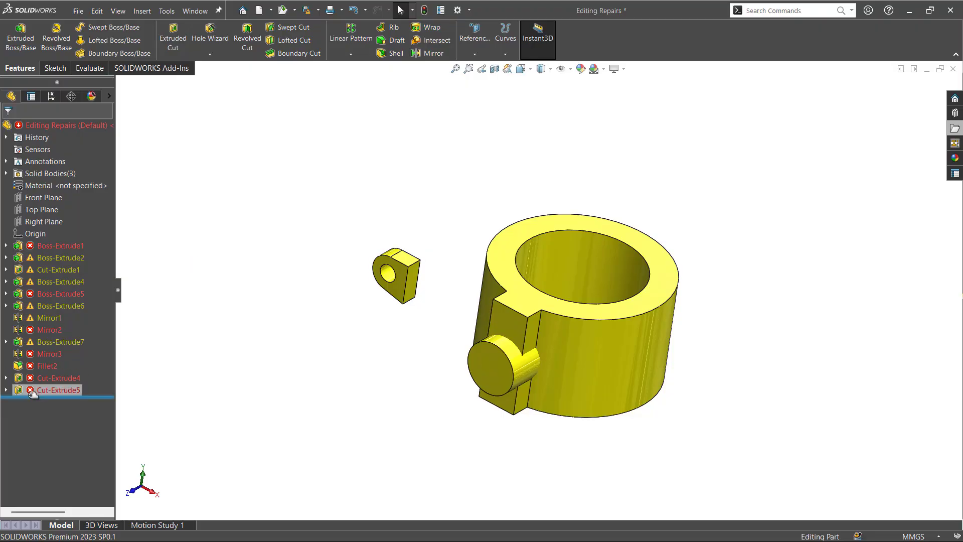
{"action": "mouse_move", "coordinate": [51, 392]}
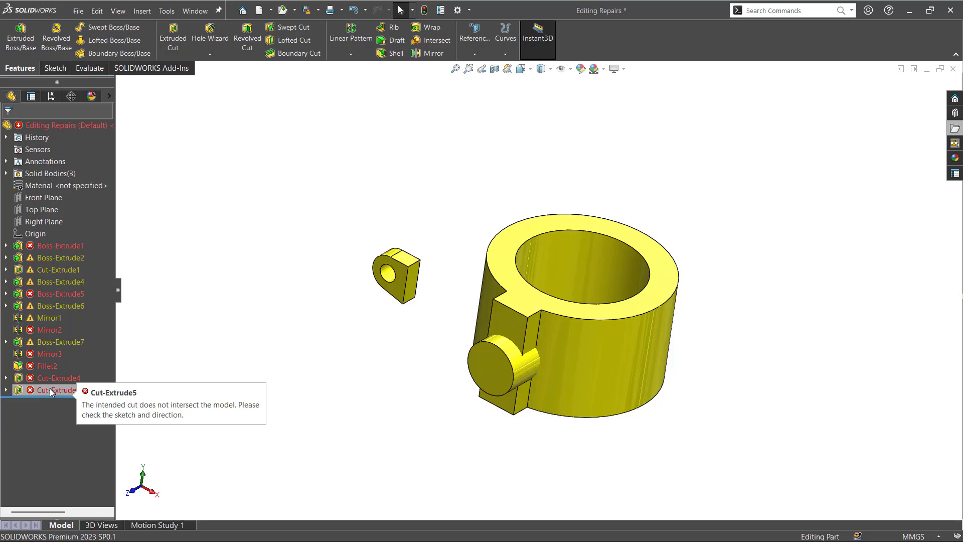
Step: Read the What's Wrong report for Boss-Extrude1 and close it
{"action": "left_click", "coordinate": [50, 247]}
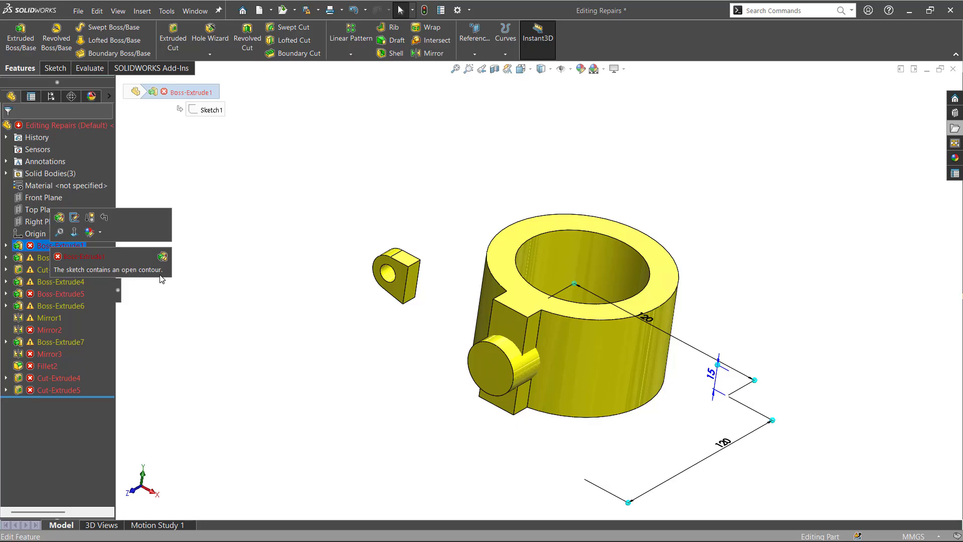
{"action": "right_click", "coordinate": [72, 247]}
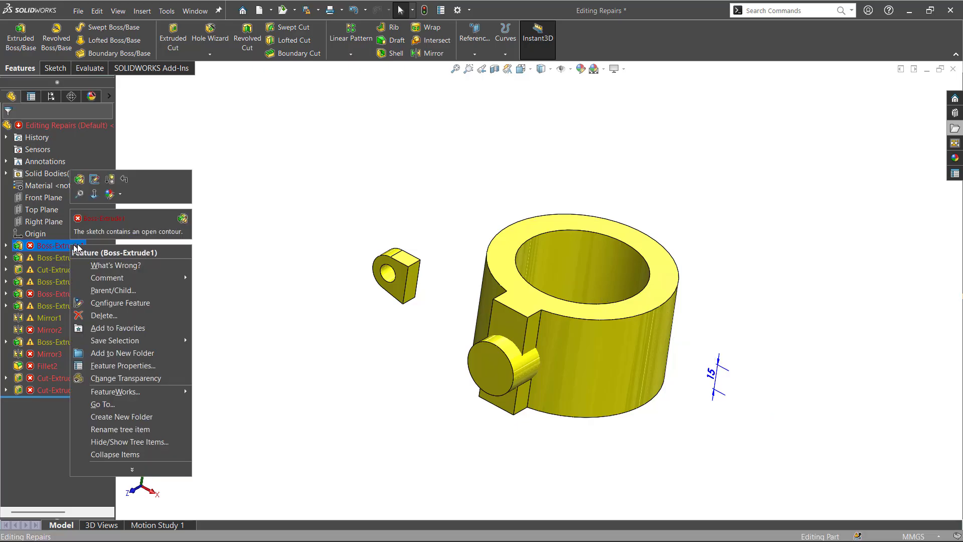
{"action": "left_click", "coordinate": [110, 266]}
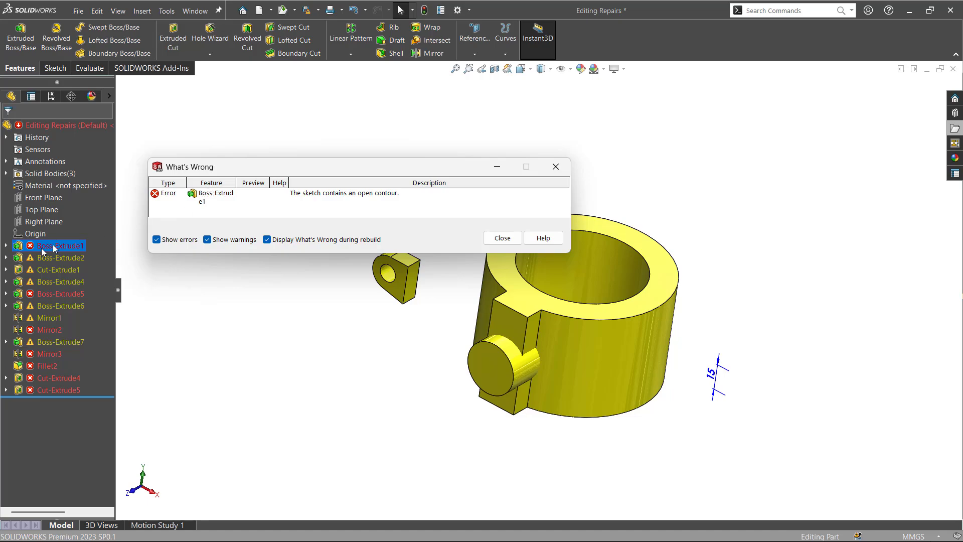
{"action": "mouse_move", "coordinate": [55, 251]}
{"action": "left_click", "coordinate": [501, 238]}
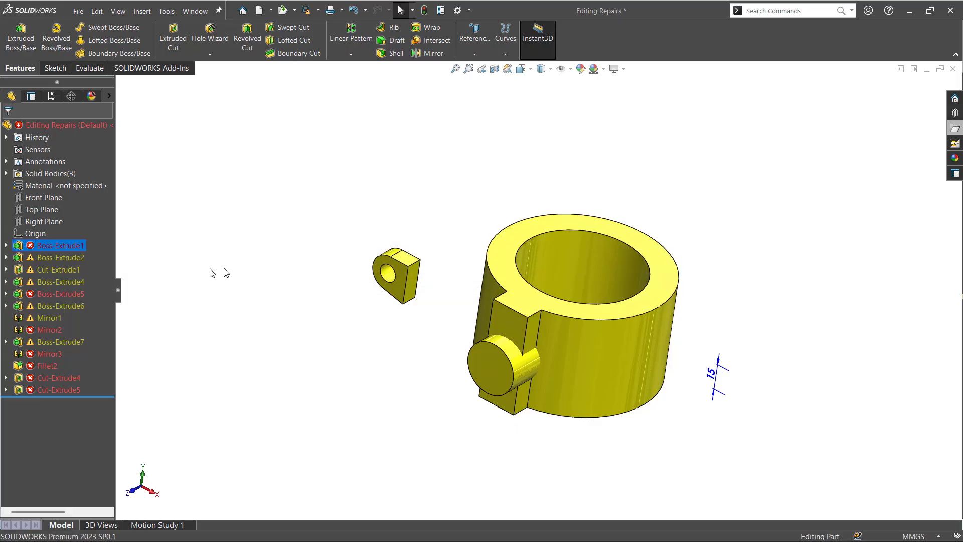
Step: Open Sketch1 of Boss-Extrude1 for editing
{"action": "left_click", "coordinate": [5, 245]}
{"action": "left_click", "coordinate": [57, 257]}
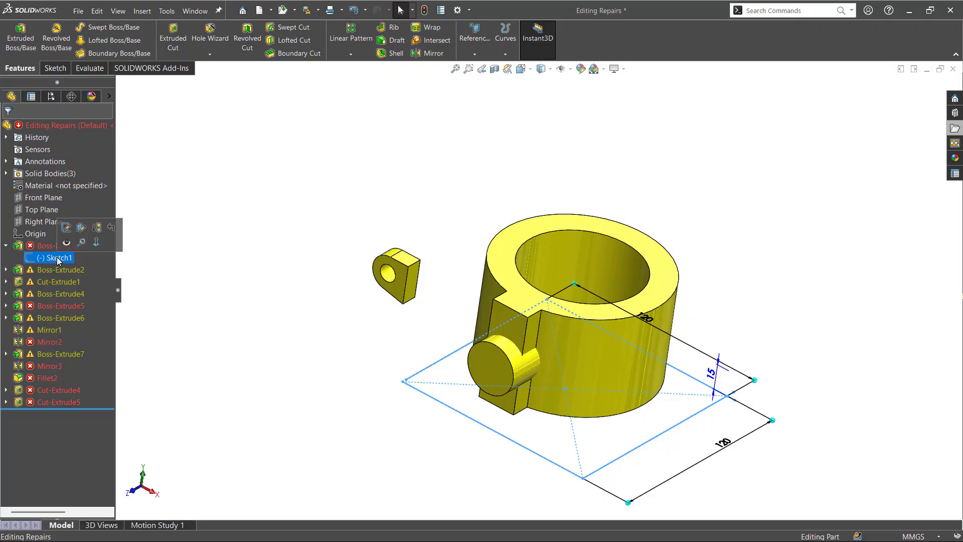
{"action": "left_click", "coordinate": [66, 227]}
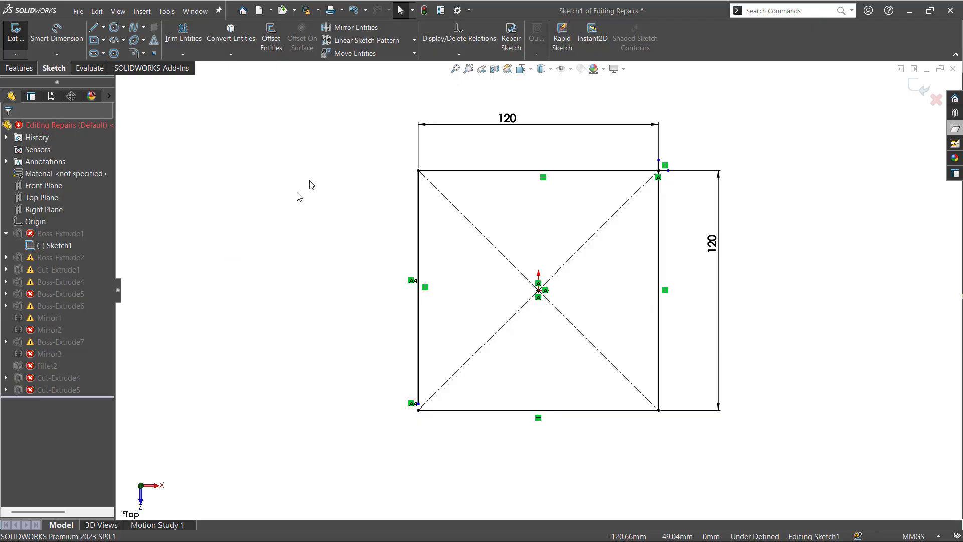
Step: Examine the corners of the square in Sketch1 for gaps and overshooting line ends
{"action": "scroll", "coordinate": [667, 172], "scroll_direction": "down", "scroll_amount": 7}
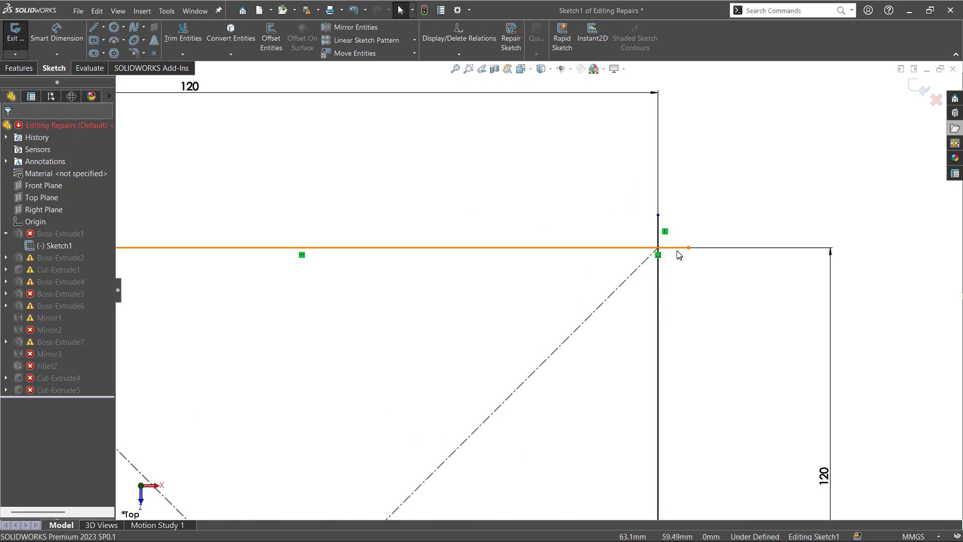
{"action": "scroll", "coordinate": [675, 250], "scroll_direction": "up", "scroll_amount": 4}
{"action": "scroll", "coordinate": [680, 249], "scroll_direction": "up", "scroll_amount": 2}
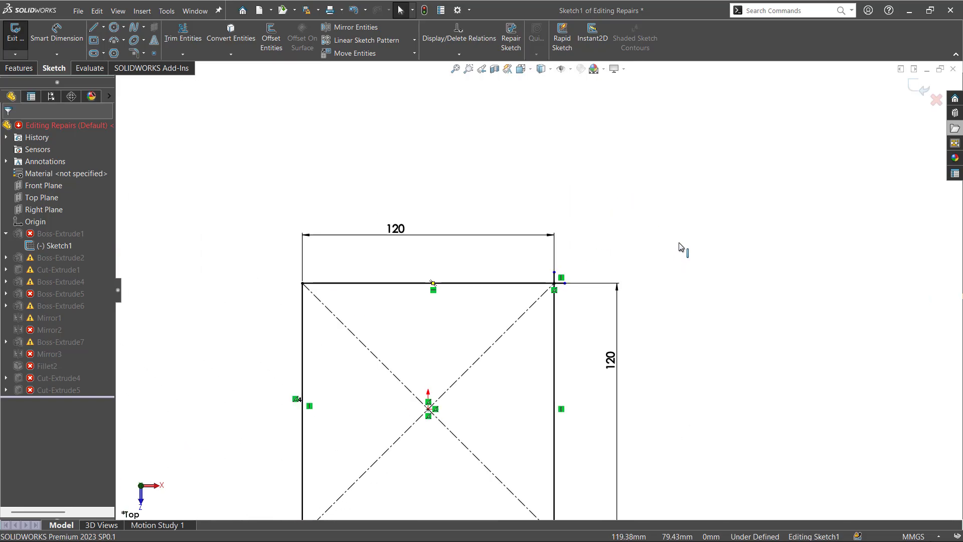
{"action": "scroll", "coordinate": [680, 250], "scroll_direction": "up", "scroll_amount": 2}
{"action": "scroll", "coordinate": [316, 429], "scroll_direction": "down", "scroll_amount": 2}
{"action": "scroll", "coordinate": [336, 421], "scroll_direction": "down", "scroll_amount": 1}
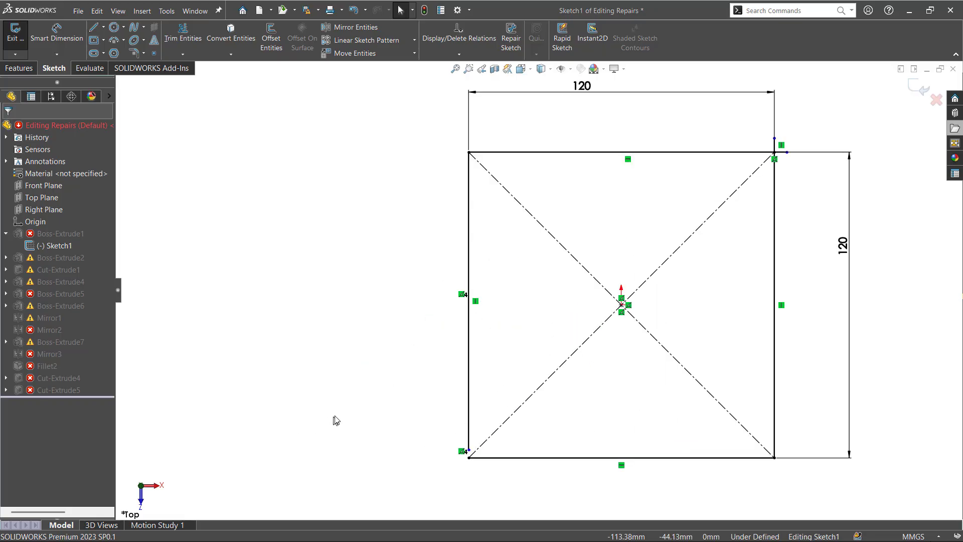
{"action": "scroll", "coordinate": [474, 464], "scroll_direction": "down", "scroll_amount": 3}
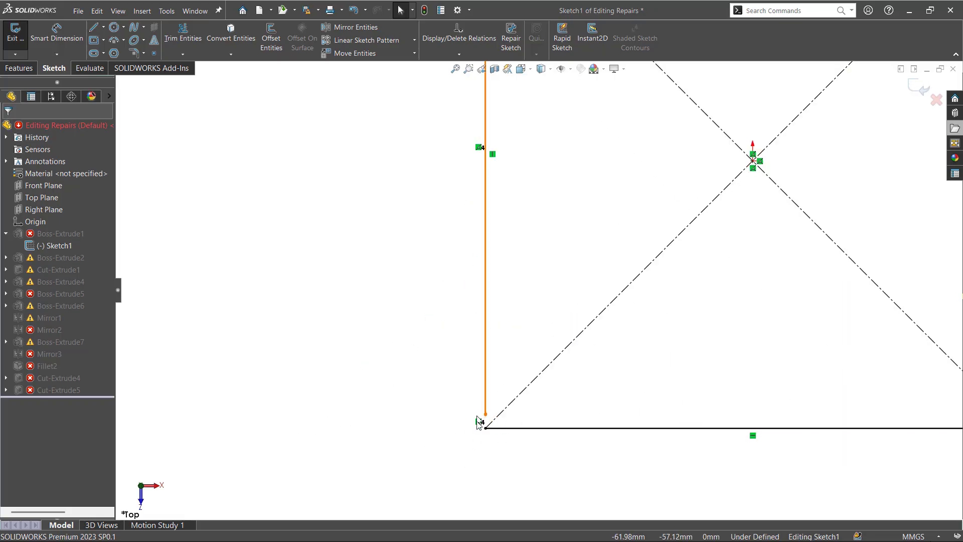
{"action": "scroll", "coordinate": [410, 449], "scroll_direction": "up", "scroll_amount": 5}
{"action": "scroll", "coordinate": [410, 449], "scroll_direction": "down", "scroll_amount": 6}
{"action": "scroll", "coordinate": [410, 448], "scroll_direction": "up", "scroll_amount": 2}
{"action": "scroll", "coordinate": [412, 451], "scroll_direction": "up", "scroll_amount": 3}
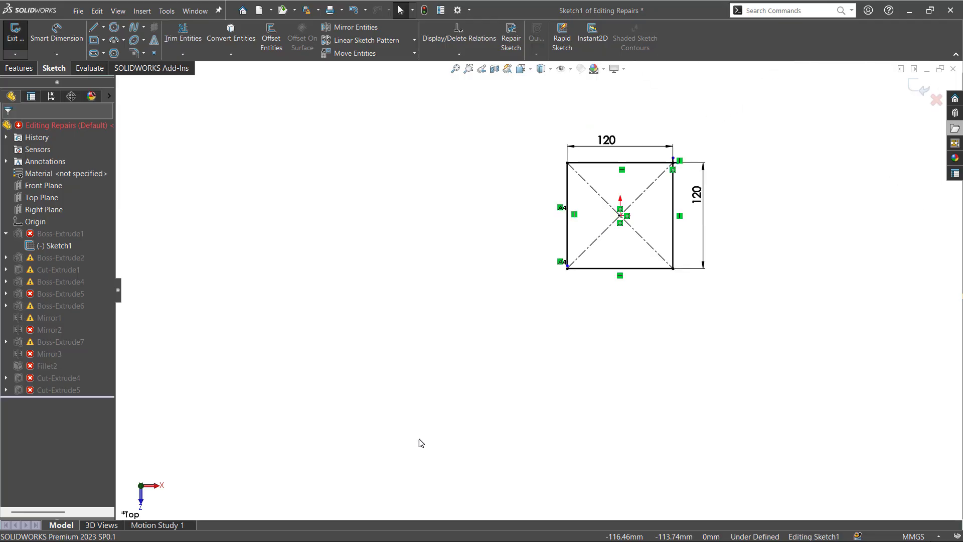
{"action": "scroll", "coordinate": [717, 203], "scroll_direction": "down", "scroll_amount": 3}
{"action": "scroll", "coordinate": [713, 142], "scroll_direction": "down", "scroll_amount": 1}
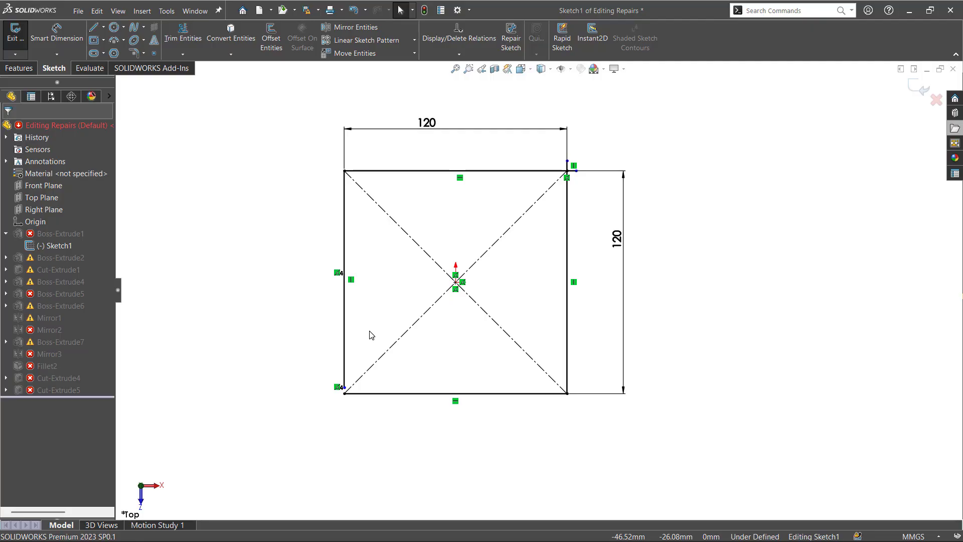
Step: Check Sketch1 with Repair Sketch, raising the gap limit to 0.35391862 mm, and close the tool
{"action": "left_click", "coordinate": [515, 46]}
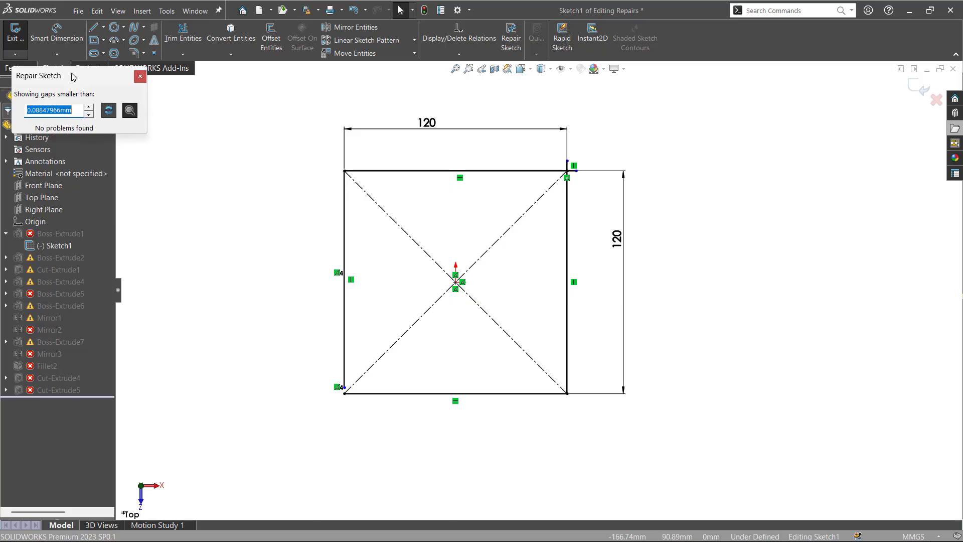
{"action": "mouse_move", "coordinate": [74, 77]}
{"action": "left_mouse_down"}
{"action": "mouse_move", "coordinate": [560, 235]}
{"action": "mouse_move", "coordinate": [729, 192]}
{"action": "left_mouse_up"}
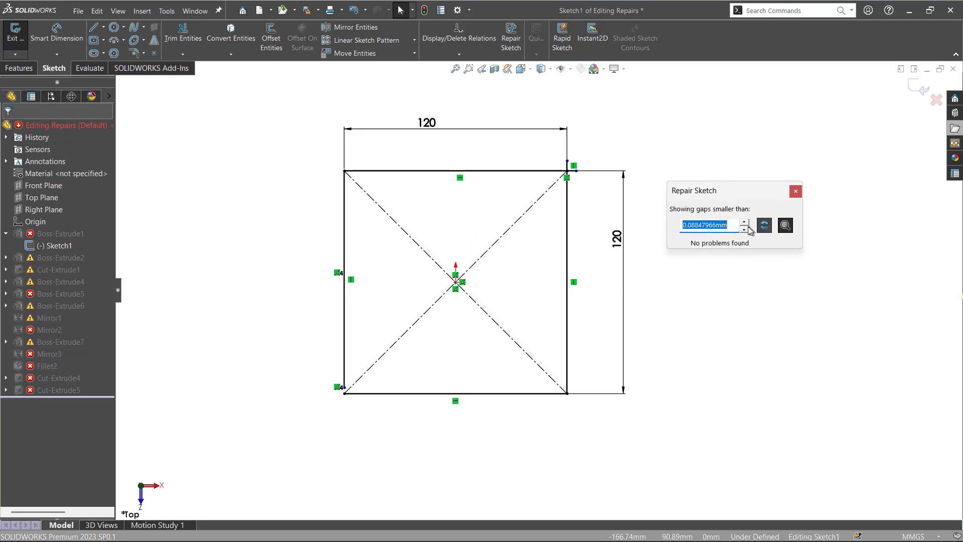
{"action": "left_click", "coordinate": [764, 225]}
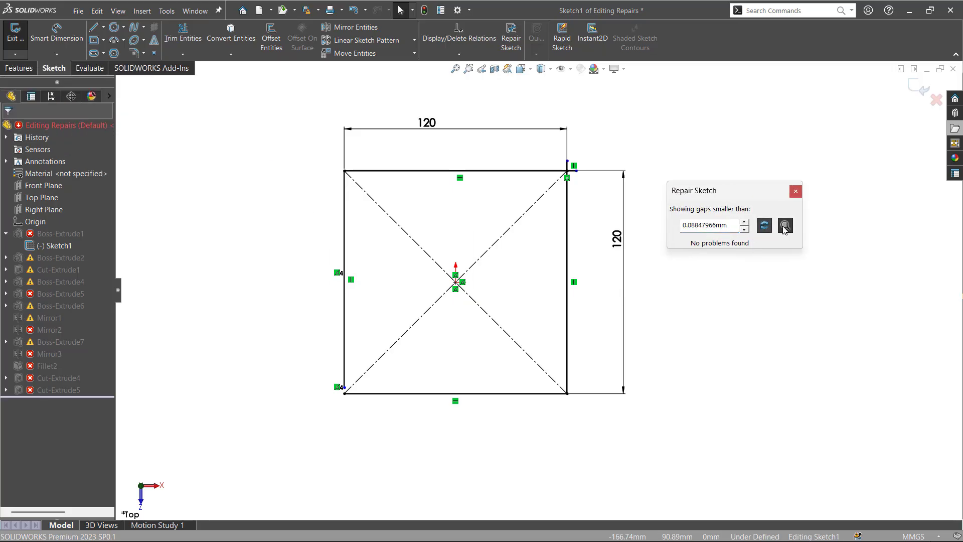
{"action": "left_click", "coordinate": [744, 222]}
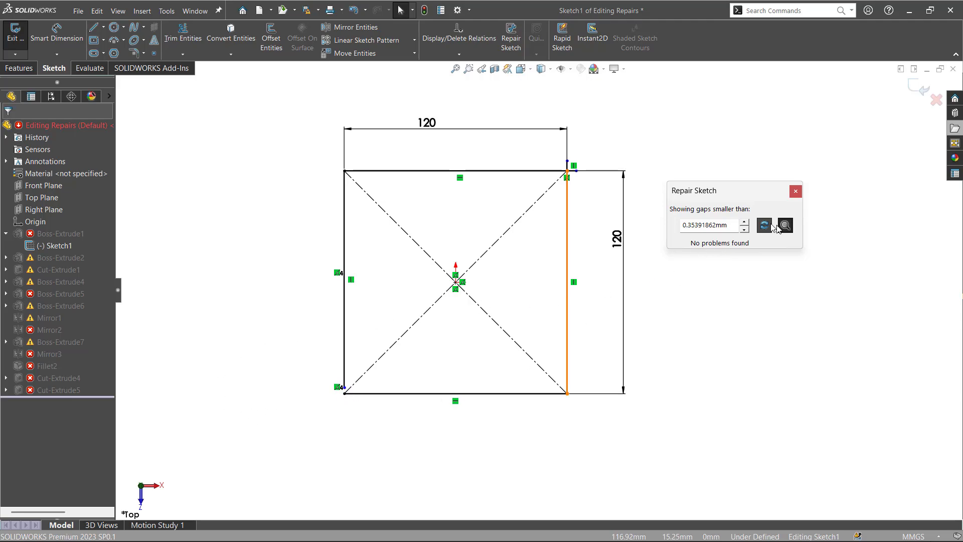
{"action": "left_click", "coordinate": [796, 191]}
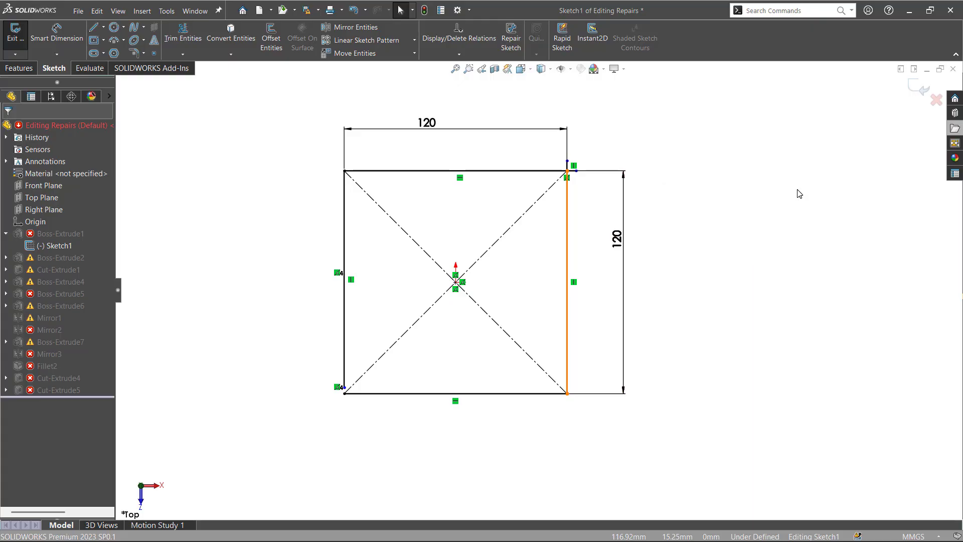
{"action": "left_click", "coordinate": [458, 55]}
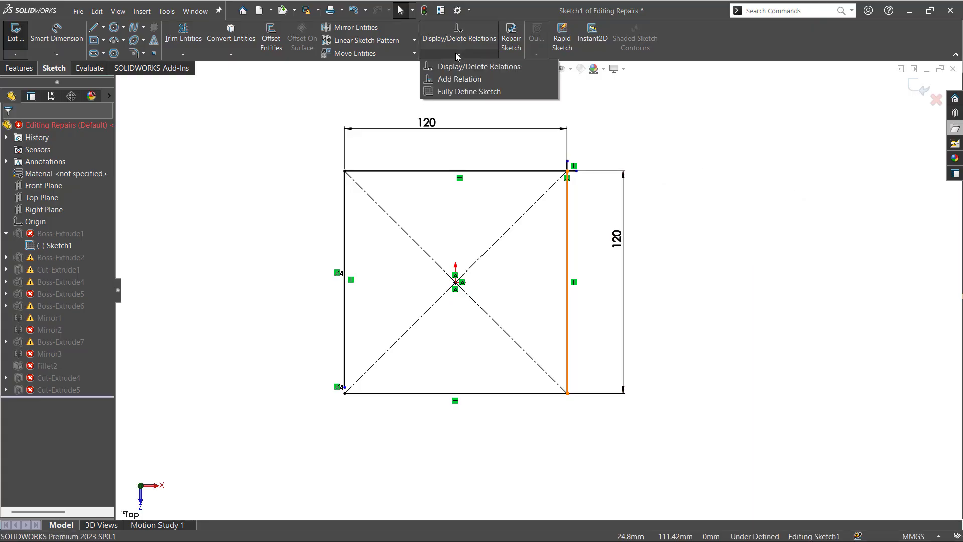
{"action": "left_click", "coordinate": [687, 161]}
Step: Close the gap at the square's lower-left corner by moving the vertical line's free endpoint onto the corner point
{"action": "key", "text": "z"}
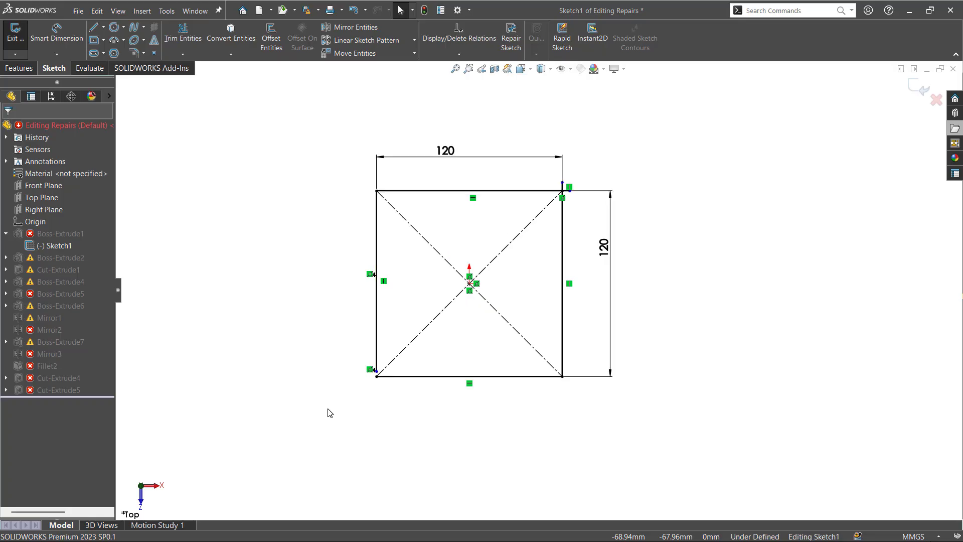
{"action": "scroll", "coordinate": [393, 363], "scroll_direction": "down", "scroll_amount": 6}
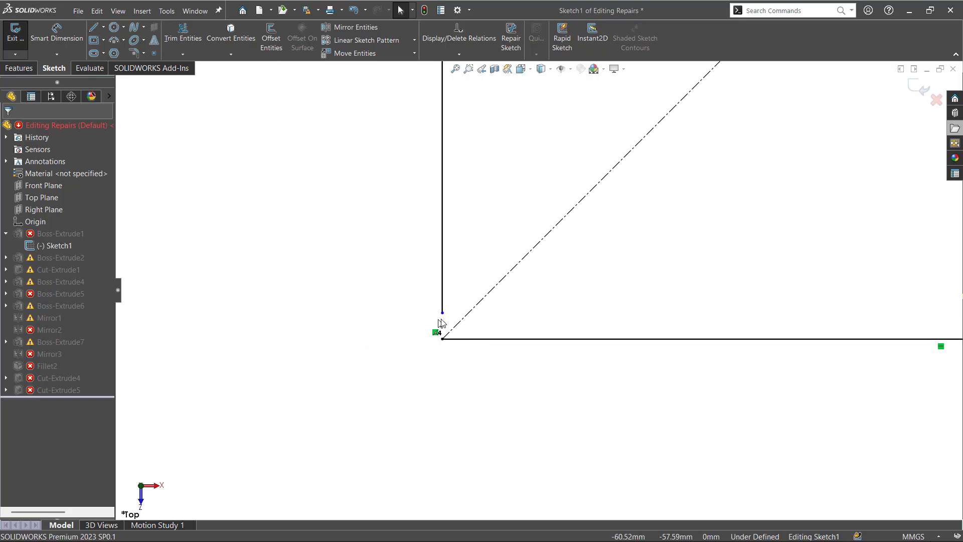
{"action": "left_click", "coordinate": [441, 327]}
{"action": "left_click_drag", "start_coordinate": [441, 325], "coordinate": [442, 340]}
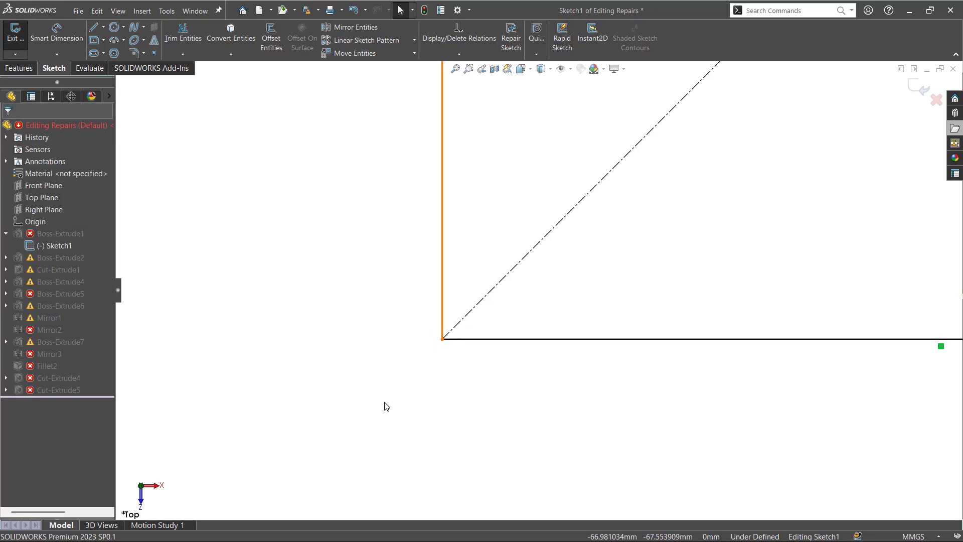
{"action": "scroll", "coordinate": [386, 406], "scroll_direction": "up", "scroll_amount": 3}
{"action": "scroll", "coordinate": [386, 406], "scroll_direction": "down", "scroll_amount": 3}
{"action": "scroll", "coordinate": [386, 407], "scroll_direction": "up", "scroll_amount": 3}
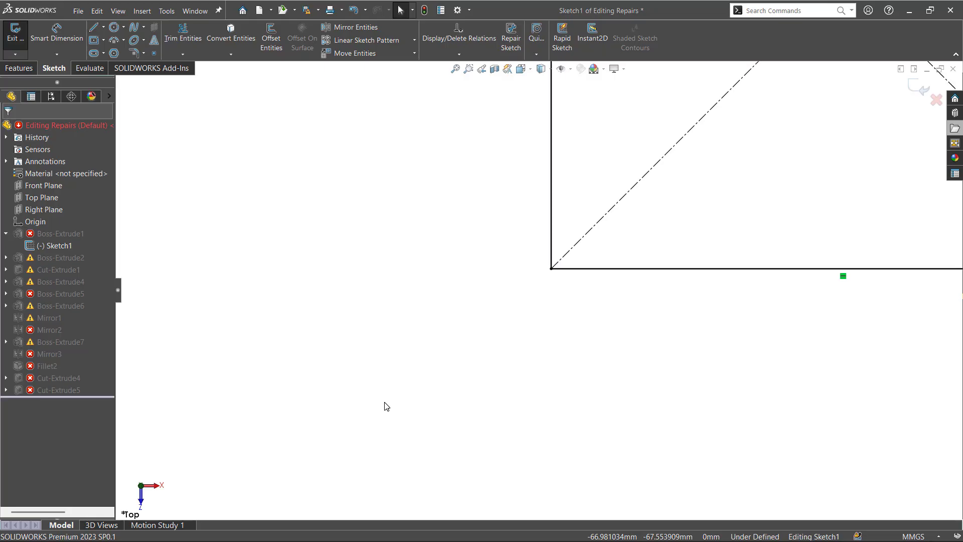
Step: Inspect the square's corners in Sketch1 up close from the opposite side for remaining gaps or overshooting lines
{"action": "key", "text": "ctrl+6"}
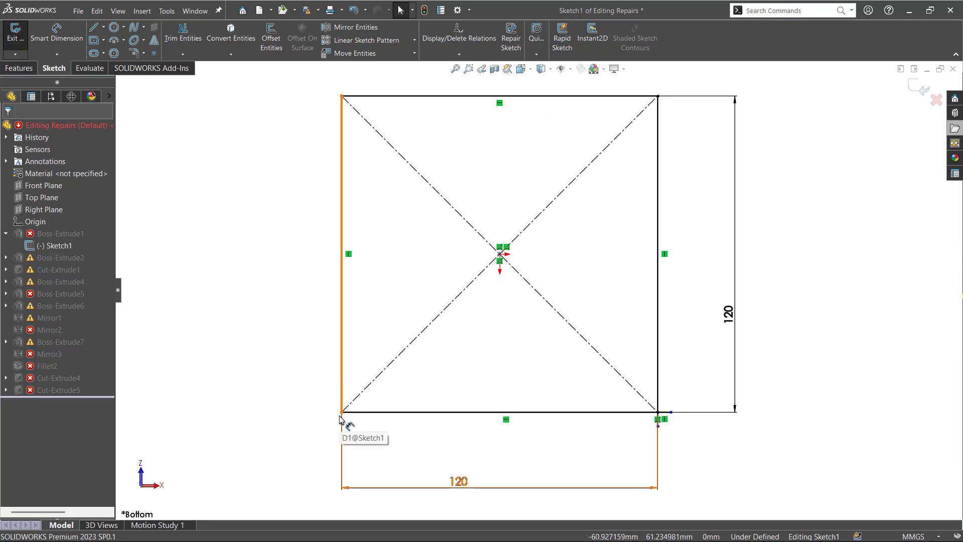
{"action": "scroll", "coordinate": [684, 86], "scroll_direction": "down", "scroll_amount": 2}
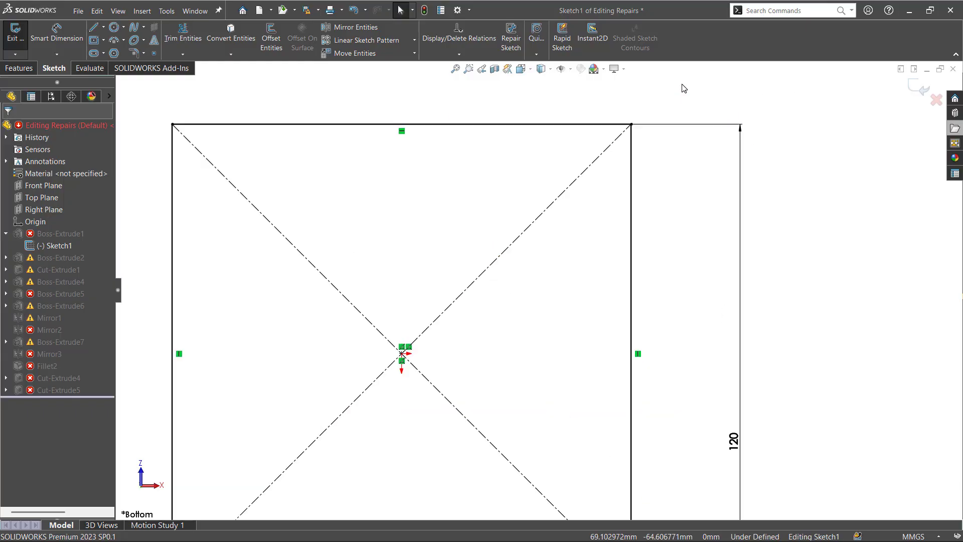
{"action": "scroll", "coordinate": [632, 142], "scroll_direction": "down", "scroll_amount": 3}
{"action": "scroll", "coordinate": [622, 166], "scroll_direction": "down", "scroll_amount": 1}
{"action": "scroll", "coordinate": [572, 217], "scroll_direction": "up", "scroll_amount": 5}
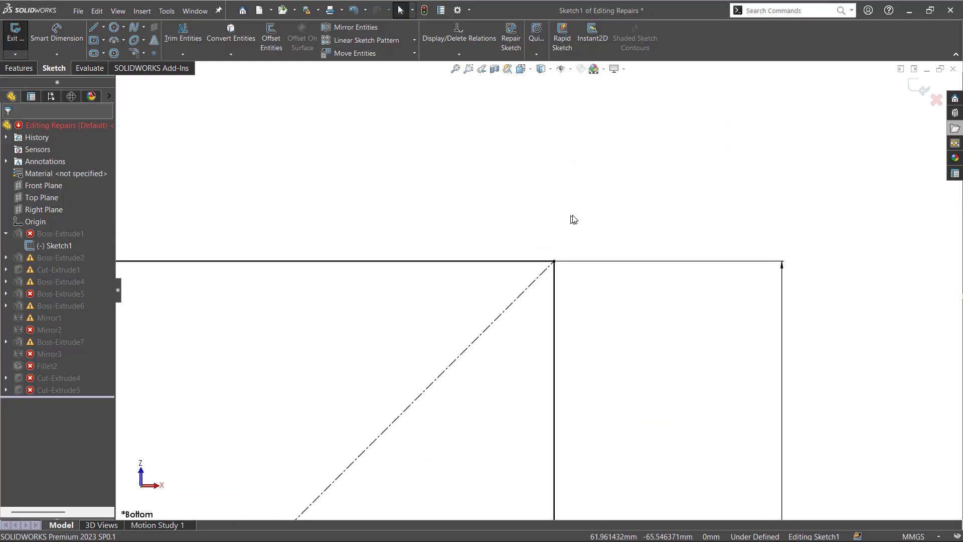
{"action": "scroll", "coordinate": [580, 215], "scroll_direction": "up", "scroll_amount": 4}
{"action": "scroll", "coordinate": [535, 339], "scroll_direction": "down", "scroll_amount": 3}
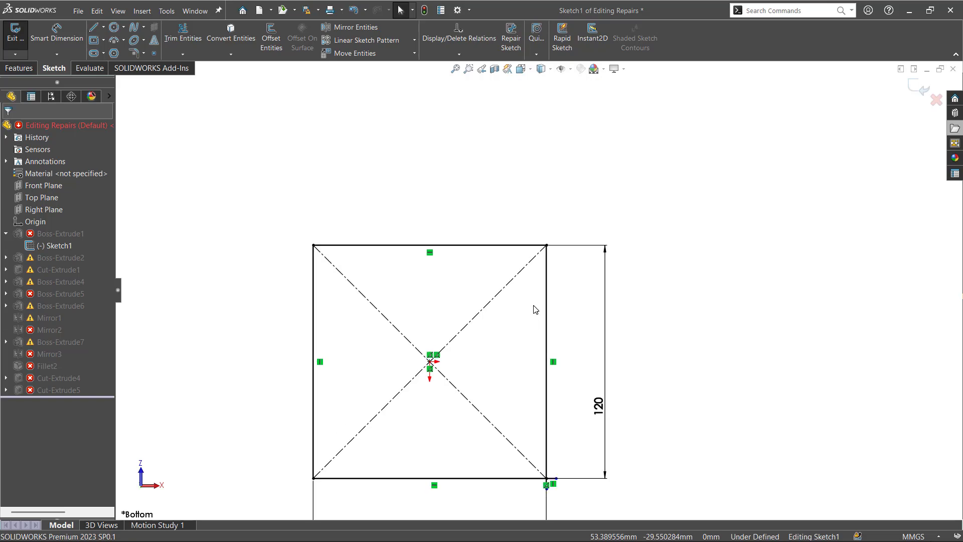
{"action": "scroll", "coordinate": [535, 307], "scroll_direction": "up", "scroll_amount": 2}
{"action": "scroll", "coordinate": [546, 441], "scroll_direction": "down", "scroll_amount": 6}
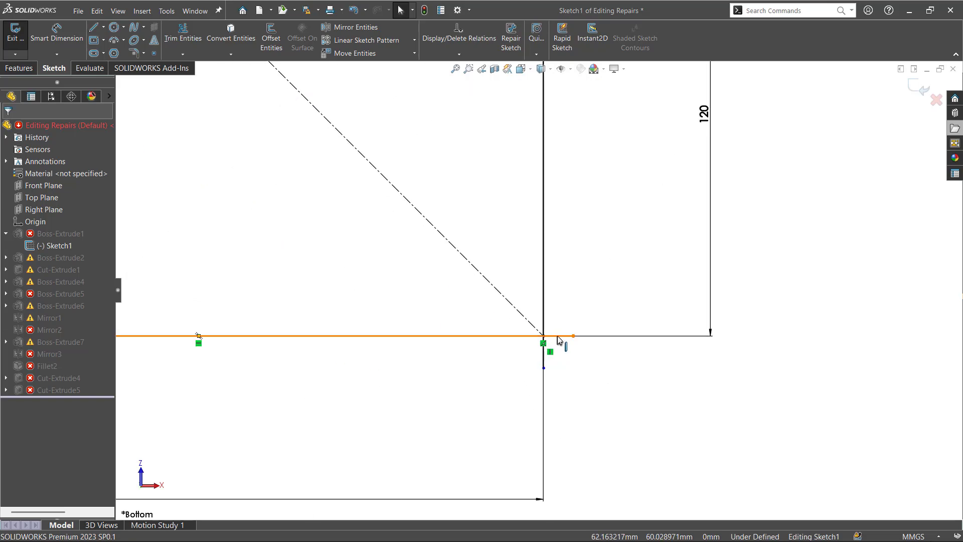
Step: Trim both overshooting line ends at the square's upper-right corner in Sketch1 with Power trim, viewed from above
{"action": "key", "text": "ctrl+5"}
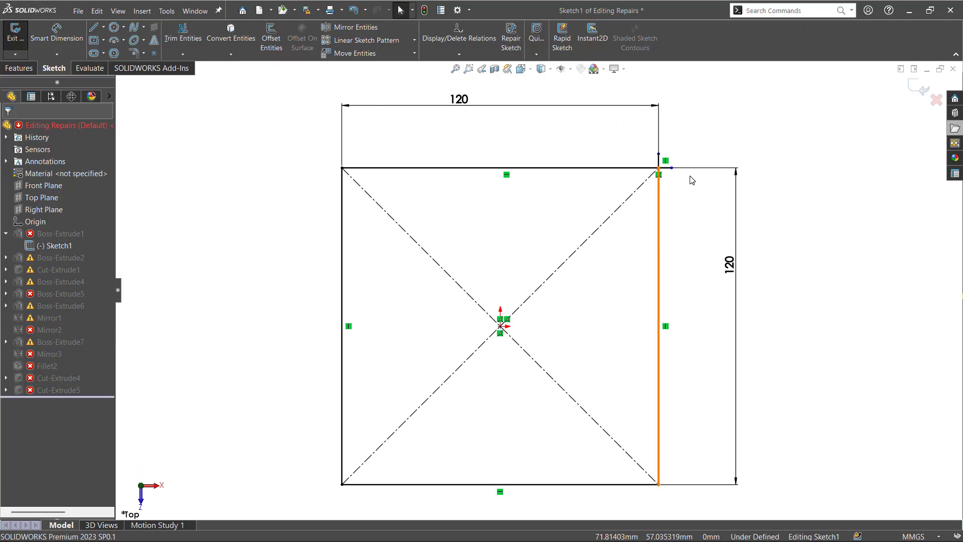
{"action": "scroll", "coordinate": [691, 180], "scroll_direction": "down", "scroll_amount": 1}
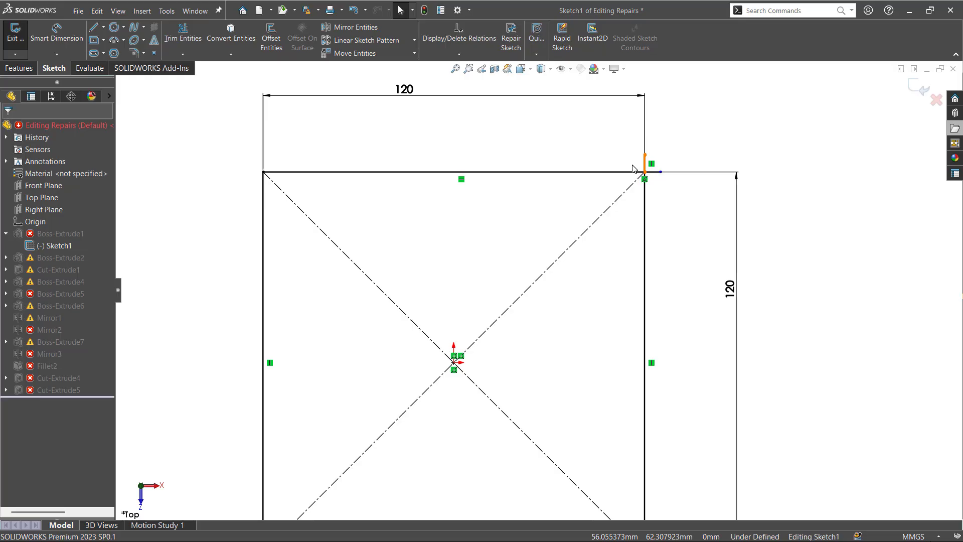
{"action": "key", "text": "t"}
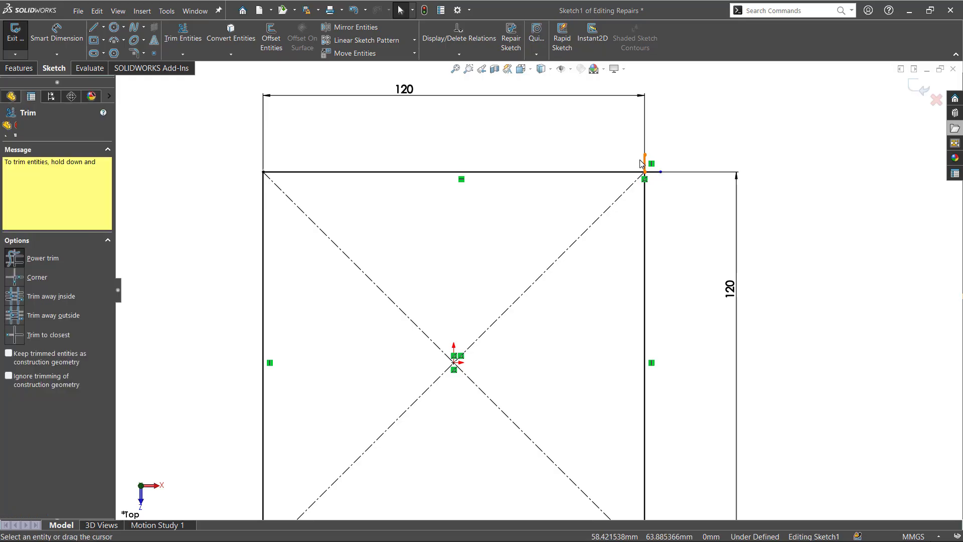
{"action": "left_click_drag", "start_coordinate": [652, 168], "coordinate": [659, 178]}
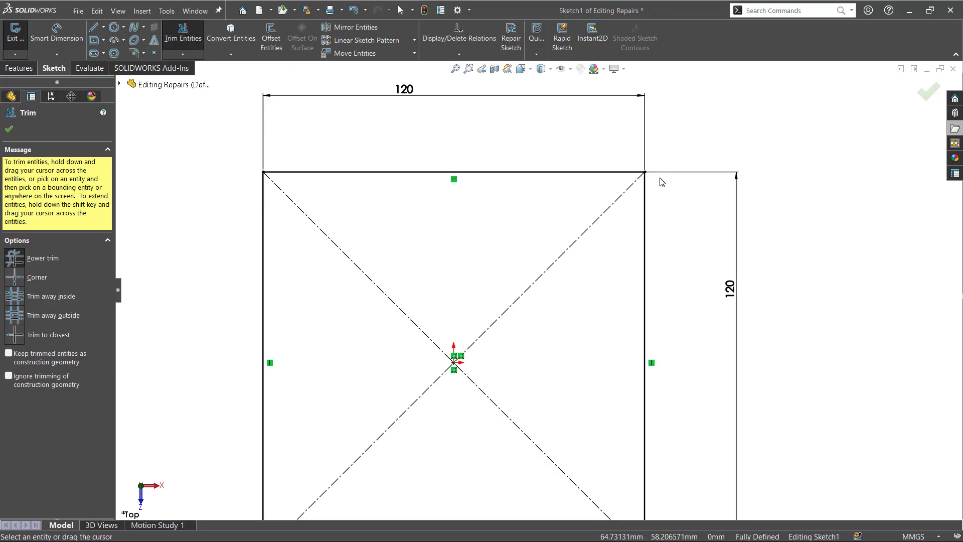
{"action": "scroll", "coordinate": [491, 209], "scroll_direction": "down", "scroll_amount": 1}
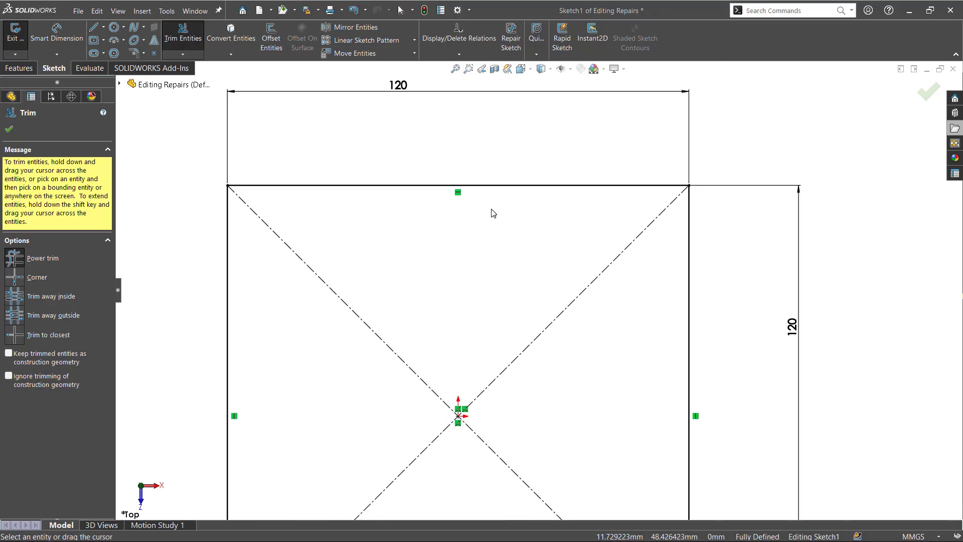
{"action": "scroll", "coordinate": [491, 209], "scroll_direction": "up", "scroll_amount": 3}
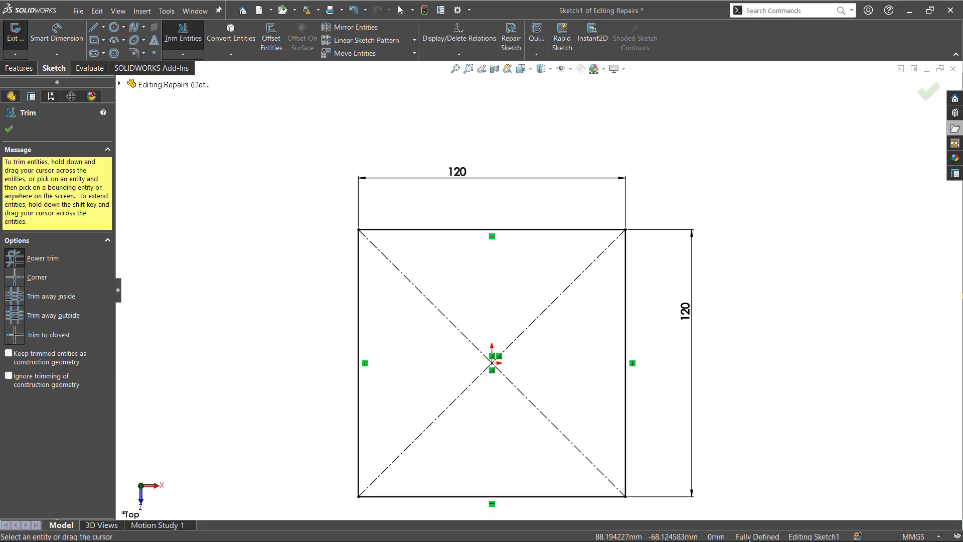
{"action": "left_click", "coordinate": [9, 128]}
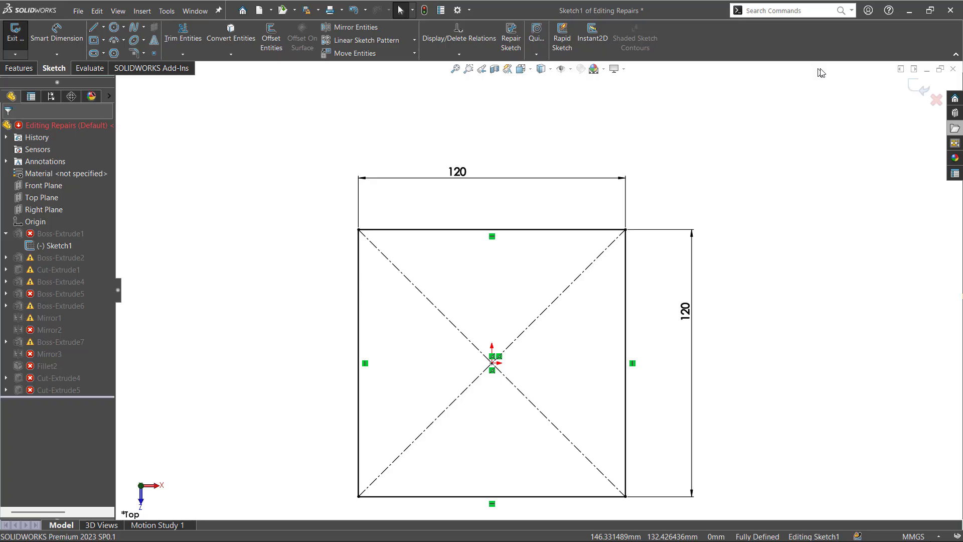
Step: Exit Sketch1 and rebuild the part, ignoring the Sketch3 warning and dismissing the list of remaining errors
{"action": "left_click", "coordinate": [918, 90]}
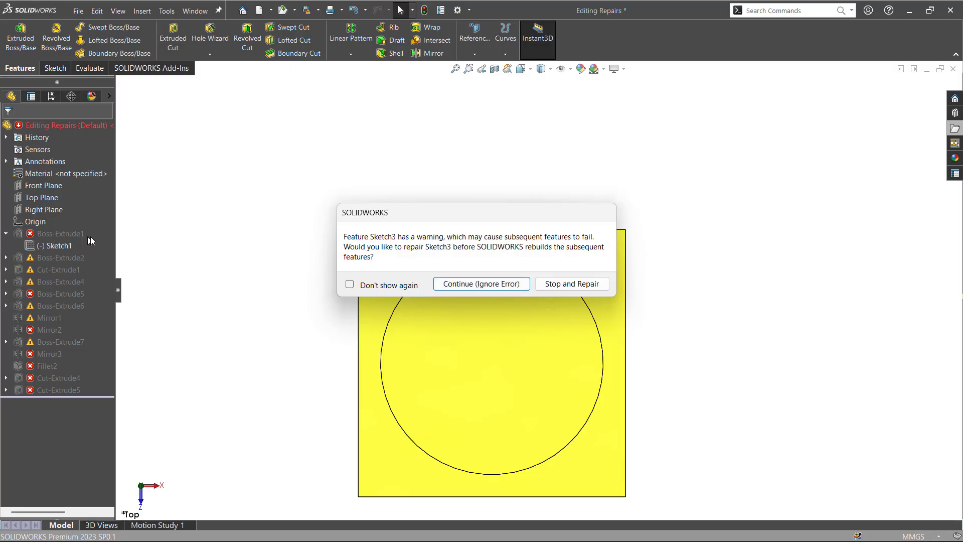
{"action": "left_click", "coordinate": [471, 284]}
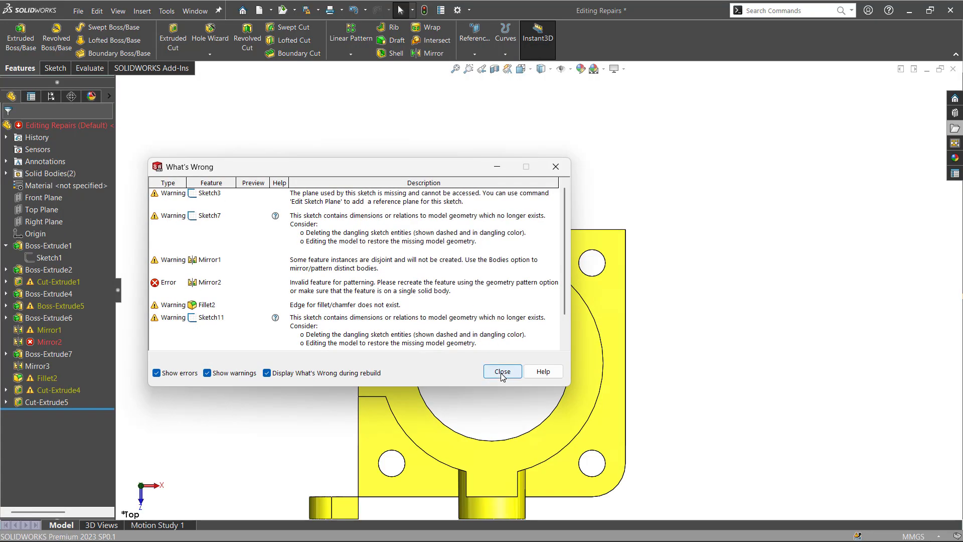
{"action": "left_click_drag", "start_coordinate": [339, 174], "coordinate": [453, 138]}
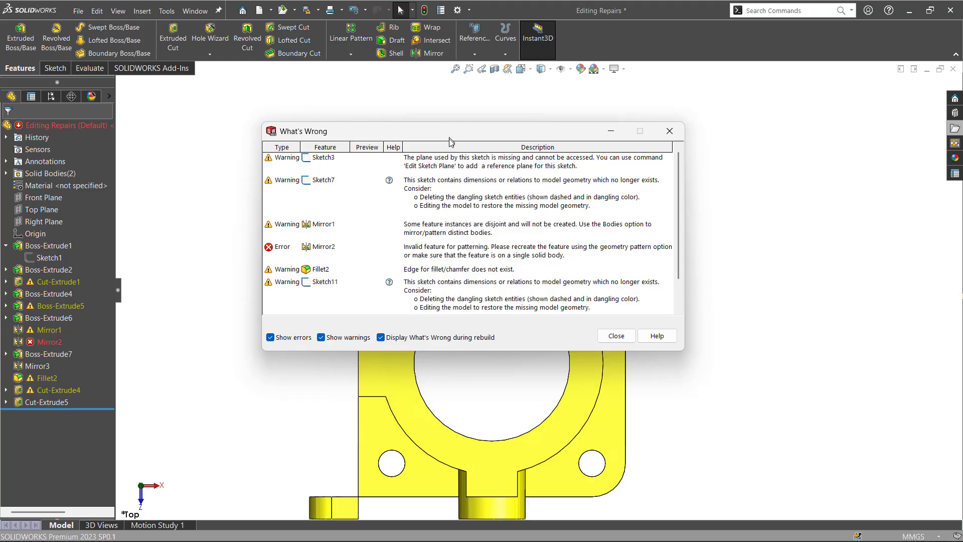
{"action": "left_click", "coordinate": [615, 335]}
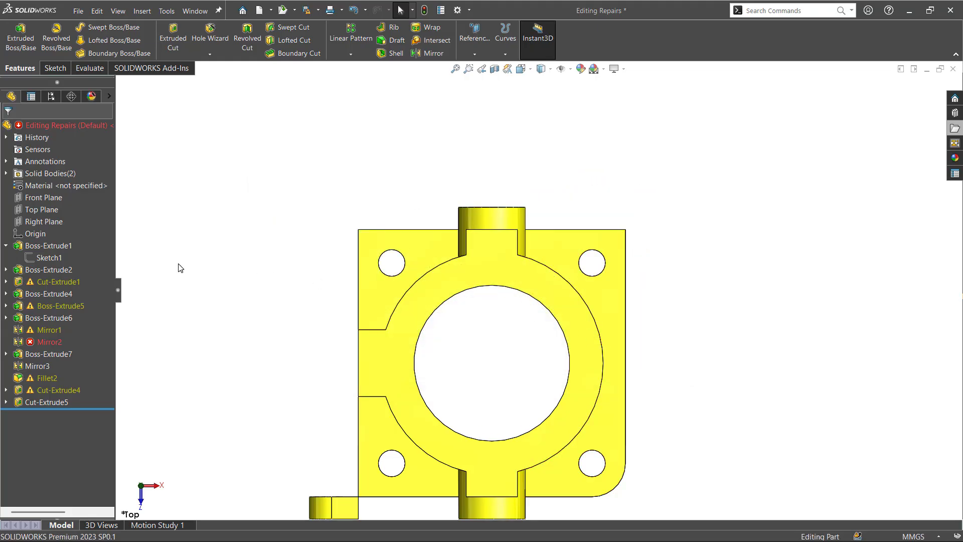
Step: Read the What's Wrong description of the Mirror2 error and close it
{"action": "scroll", "coordinate": [239, 196], "scroll_direction": "down", "scroll_amount": 1}
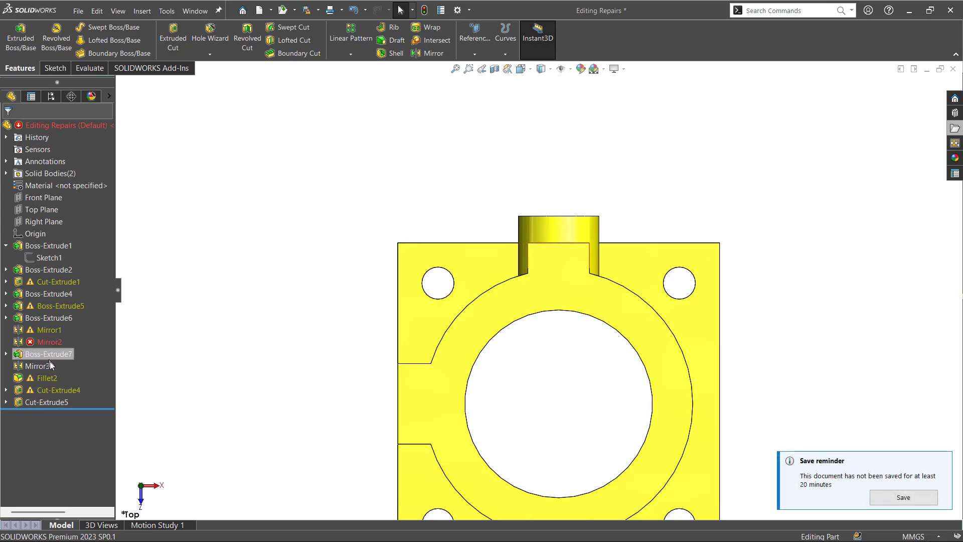
{"action": "mouse_move", "coordinate": [53, 345]}
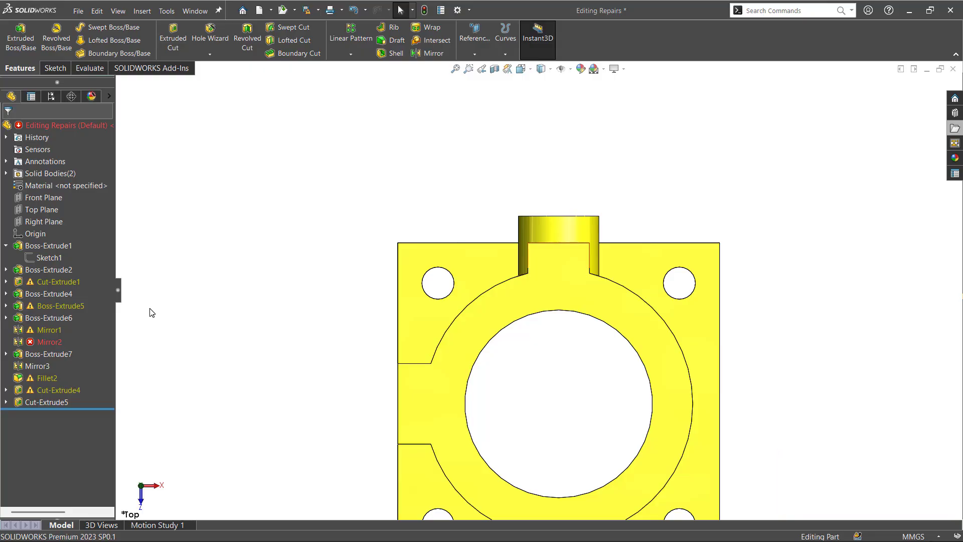
{"action": "right_click", "coordinate": [43, 343]}
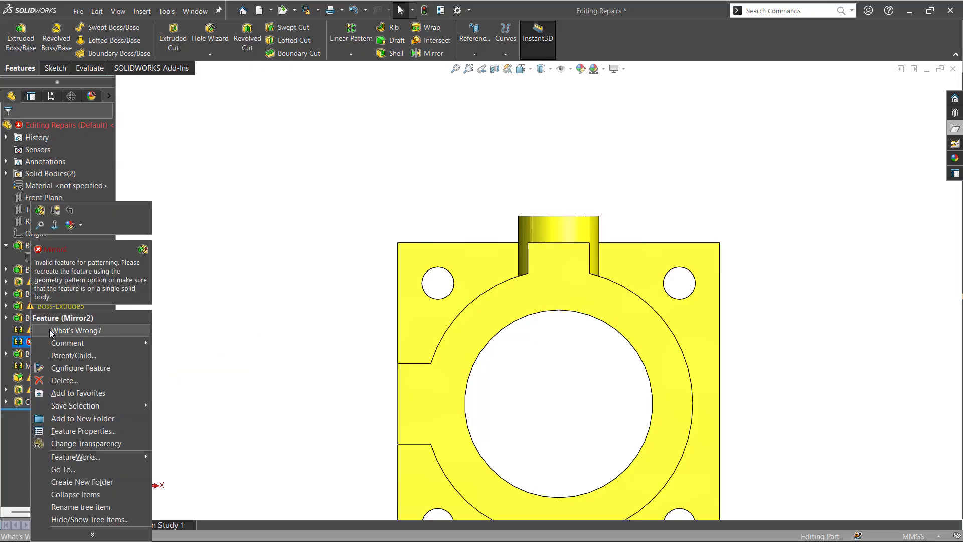
{"action": "left_click", "coordinate": [61, 329]}
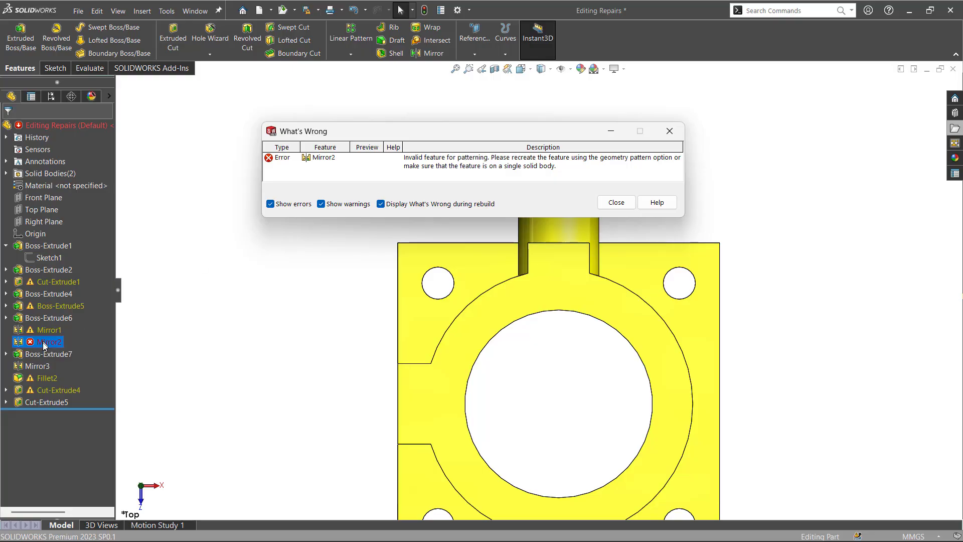
{"action": "mouse_move", "coordinate": [44, 346]}
{"action": "left_click", "coordinate": [616, 202]}
{"action": "scroll", "coordinate": [390, 312], "scroll_direction": "up", "scroll_amount": 3}
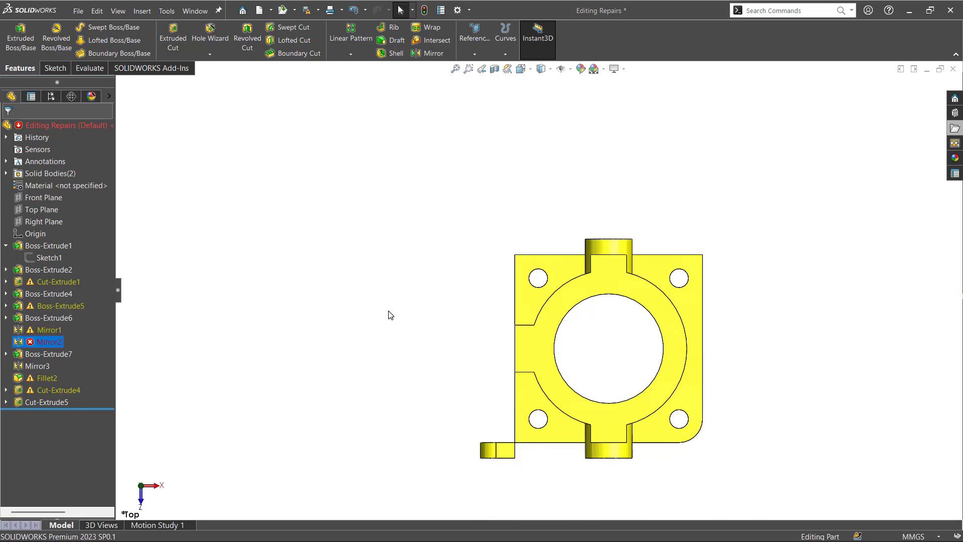
Step: Open Mirror2 for editing and examine its mirror plane and the Boss-Extrude5 feature it mirrors on the model
{"action": "middle_click_drag", "start_coordinate": [390, 311], "coordinate": [381, 371]}
{"action": "key", "text": "ctrl+7"}
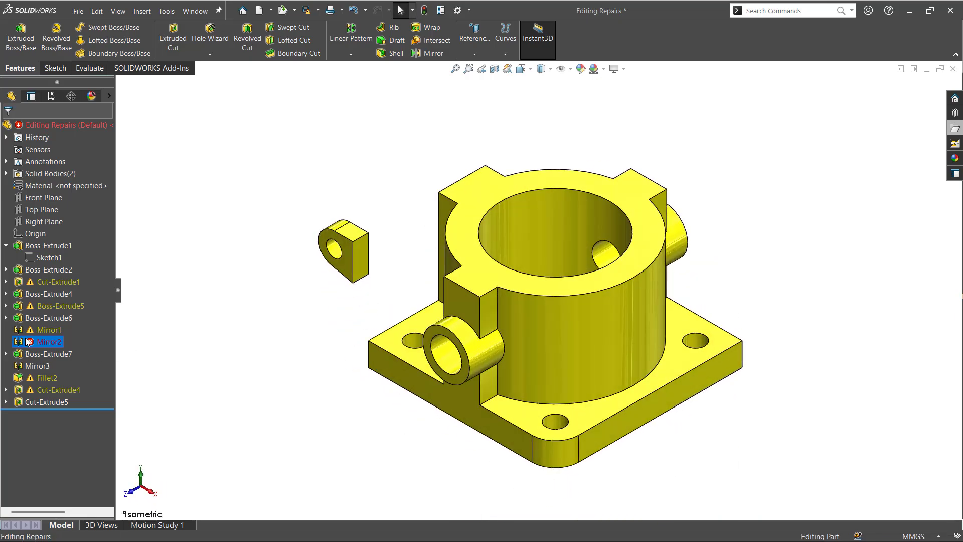
{"action": "left_click", "coordinate": [19, 342]}
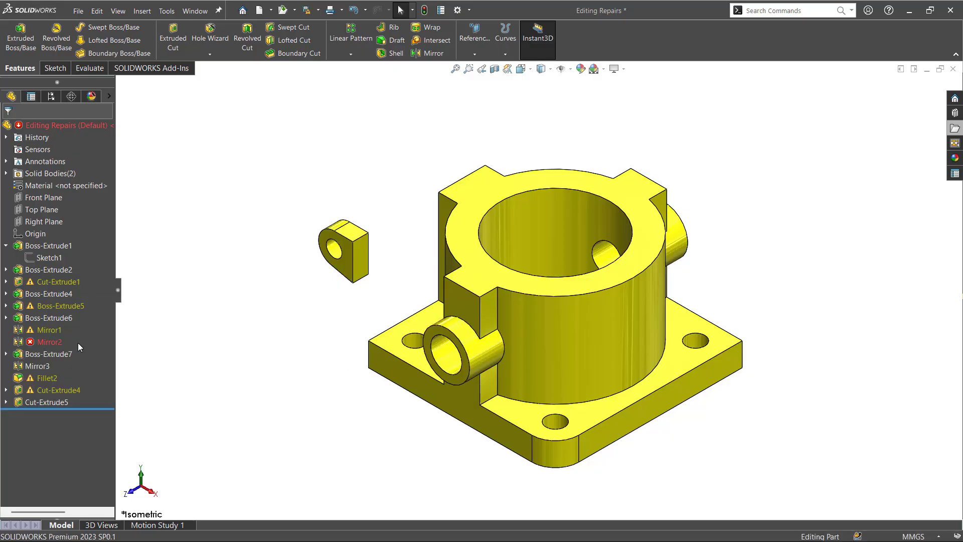
{"action": "right_click", "coordinate": [47, 344]}
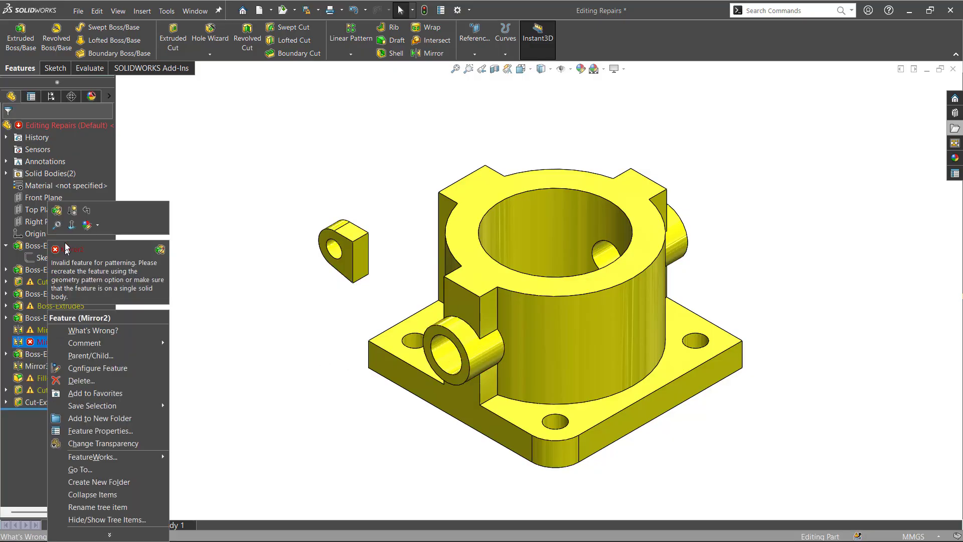
{"action": "left_click", "coordinate": [54, 210]}
{"action": "middle_click_drag", "start_coordinate": [409, 387], "coordinate": [240, 301]}
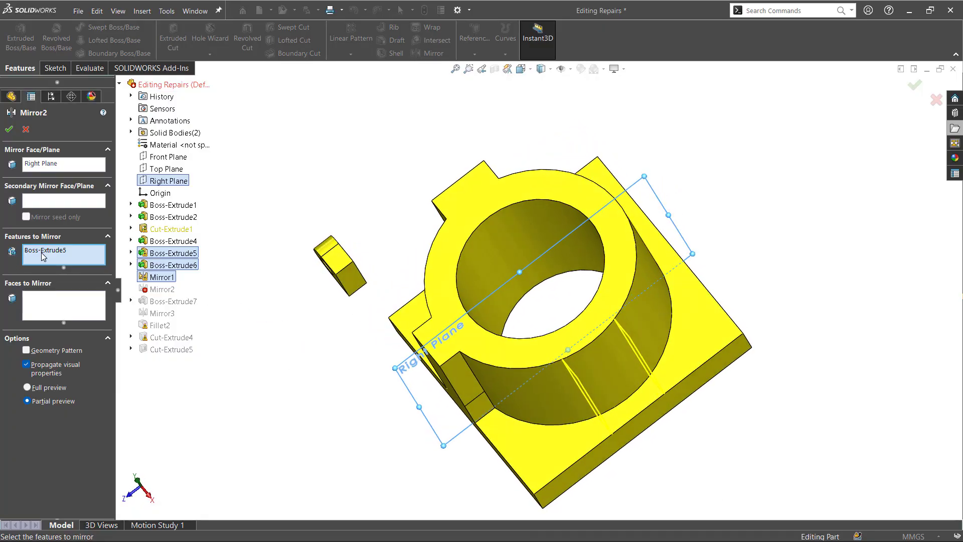
{"action": "left_click", "coordinate": [42, 252]}
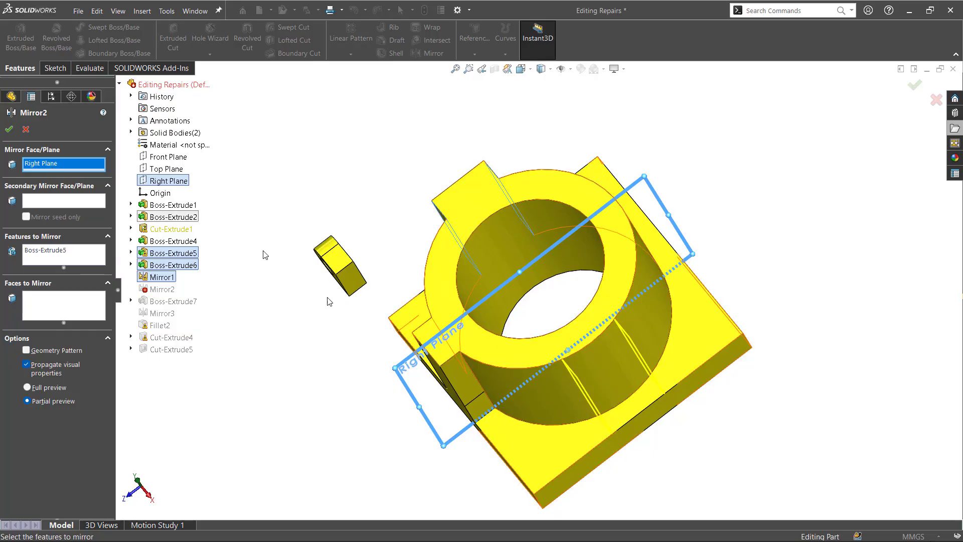
{"action": "middle_click_drag", "start_coordinate": [265, 254], "coordinate": [371, 446]}
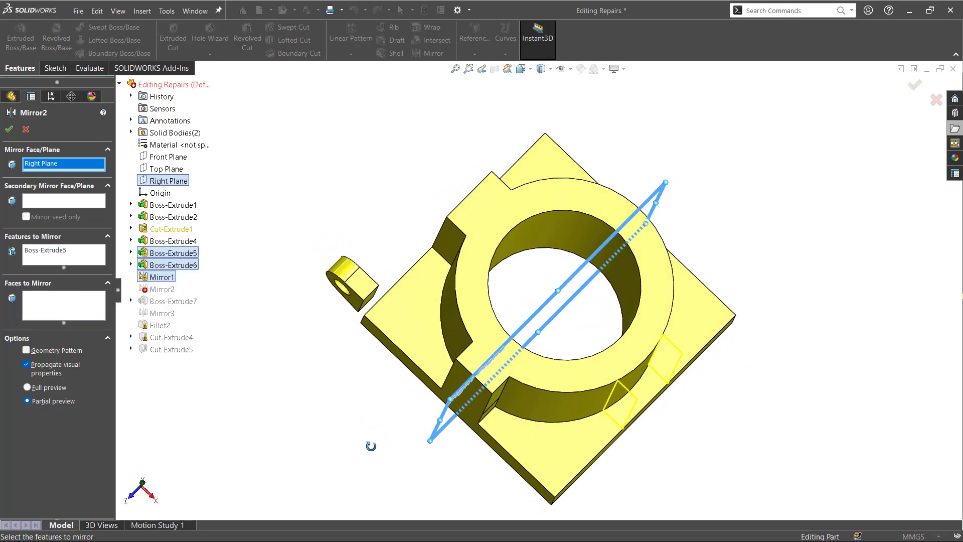
{"action": "left_click", "coordinate": [56, 249]}
{"action": "mouse_move", "coordinate": [401, 374]}
{"action": "middle_mouse_down"}
{"action": "mouse_move", "coordinate": [414, 390]}
{"action": "mouse_move", "coordinate": [393, 380]}
{"action": "middle_mouse_up"}
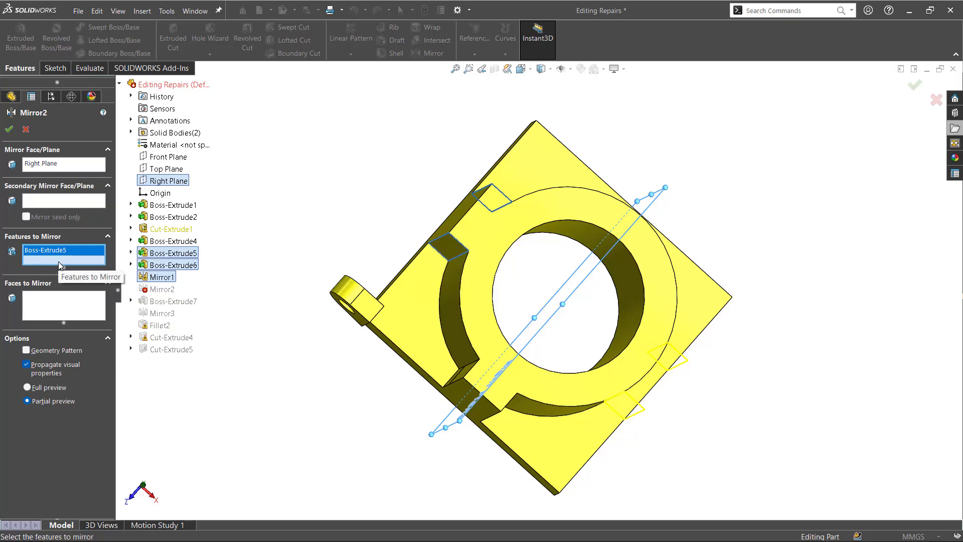
{"action": "mouse_move", "coordinate": [286, 343]}
{"action": "middle_mouse_down"}
{"action": "mouse_move", "coordinate": [295, 344]}
{"action": "mouse_move", "coordinate": [273, 342]}
{"action": "middle_mouse_up"}
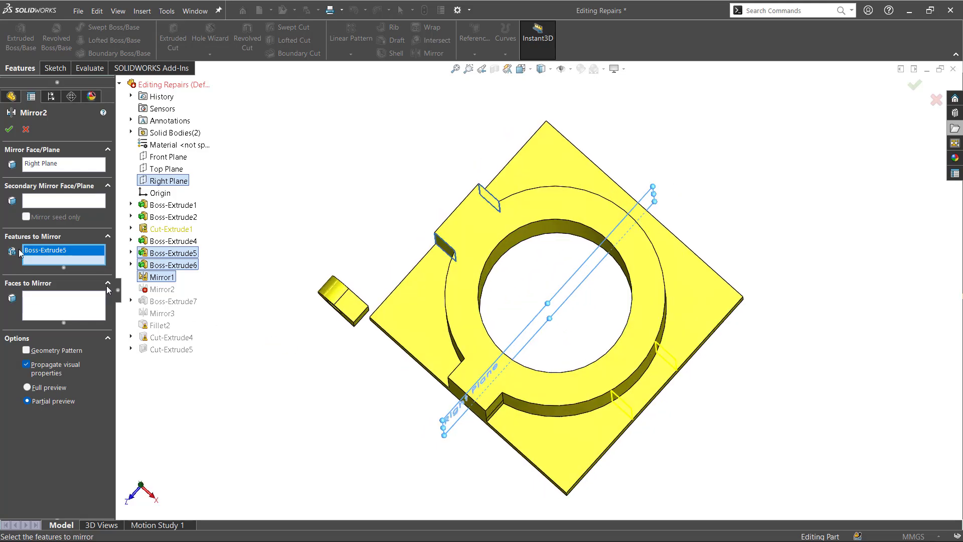
{"action": "middle_click_drag", "start_coordinate": [311, 387], "coordinate": [313, 366]}
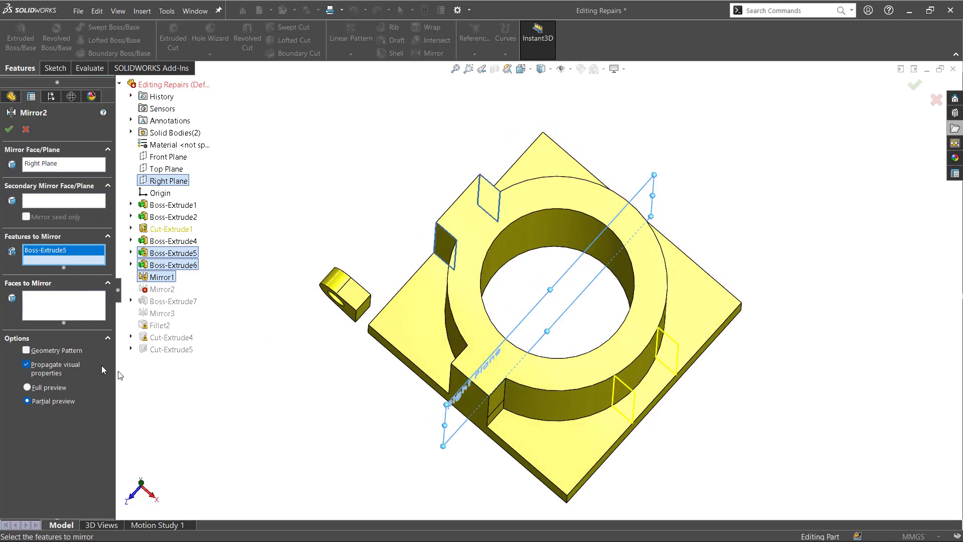
Step: Try to repair Mirror2 using Geometry Pattern with the main body as feature scope, visual property propagation off and full preview, and cancel the edit
{"action": "left_click", "coordinate": [46, 350]}
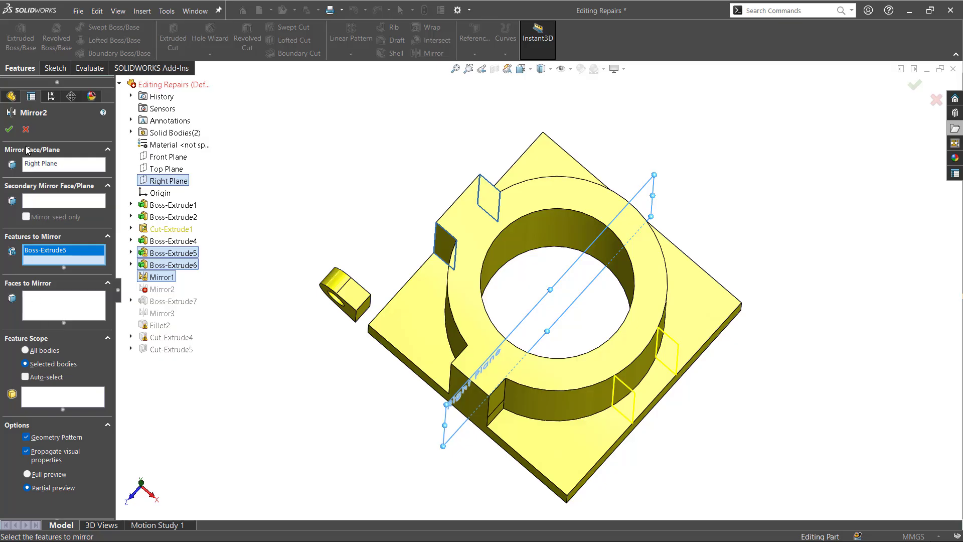
{"action": "left_click", "coordinate": [10, 129]}
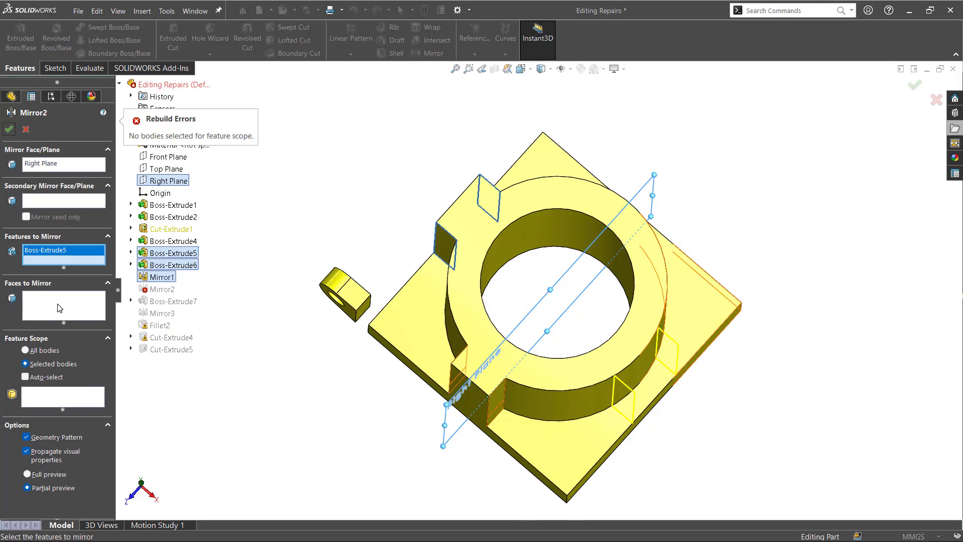
{"action": "left_click", "coordinate": [51, 399]}
{"action": "left_click", "coordinate": [441, 307]}
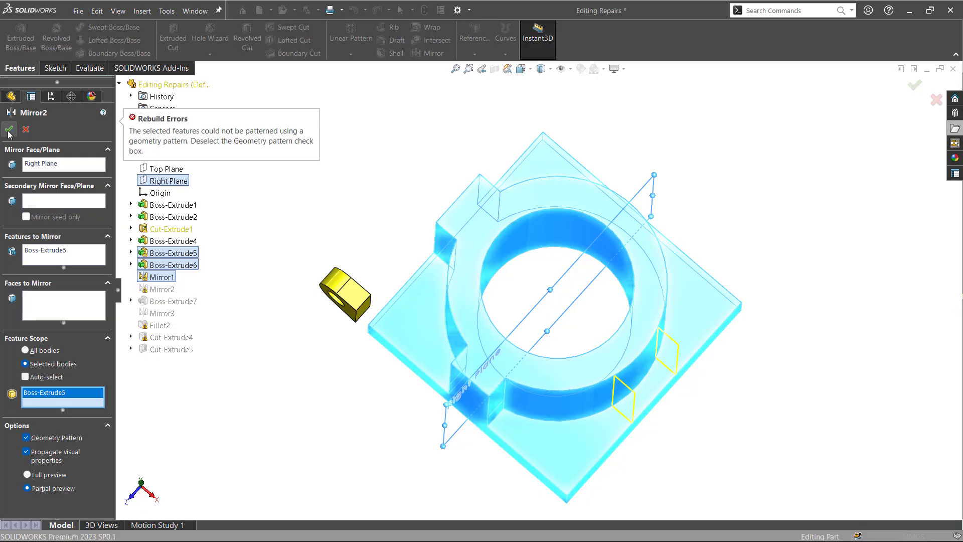
{"action": "left_click", "coordinate": [48, 465]}
{"action": "left_click", "coordinate": [49, 471]}
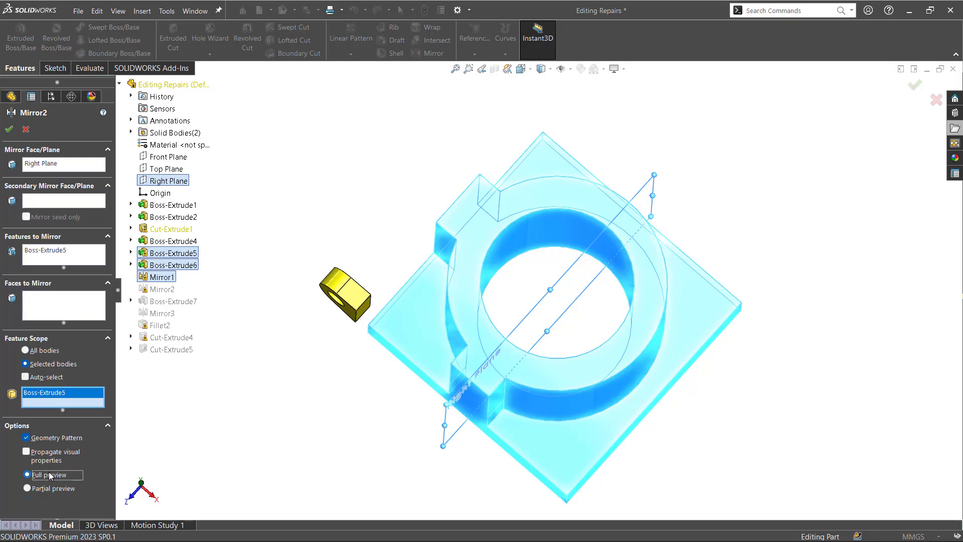
{"action": "middle_click_drag", "start_coordinate": [391, 427], "coordinate": [290, 382]}
{"action": "left_click", "coordinate": [25, 129]}
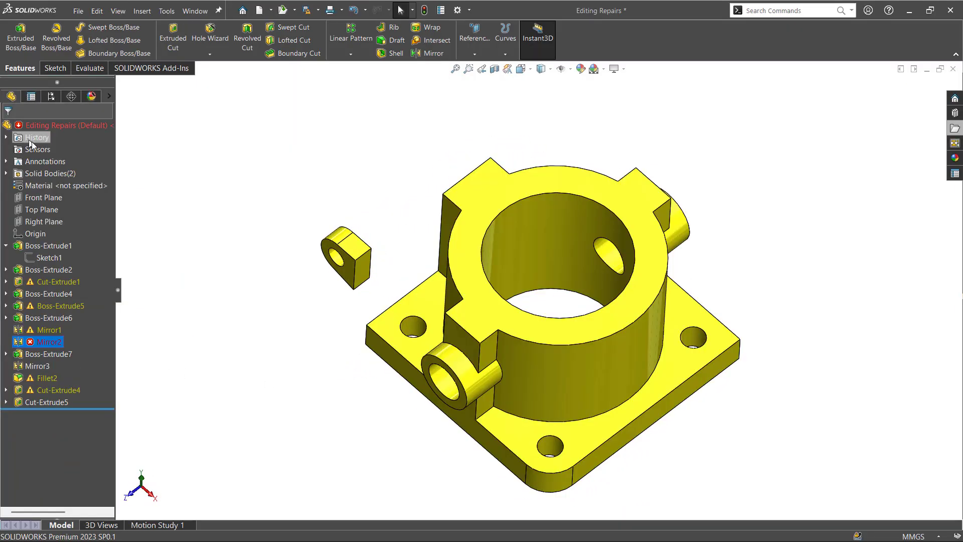
Step: Reopen Mirror2 for editing, clear its features to mirror and pick Boss-Extrude5 again as the feature
{"action": "middle_click_drag", "start_coordinate": [290, 347], "coordinate": [326, 364]}
{"action": "left_click", "coordinate": [47, 342]}
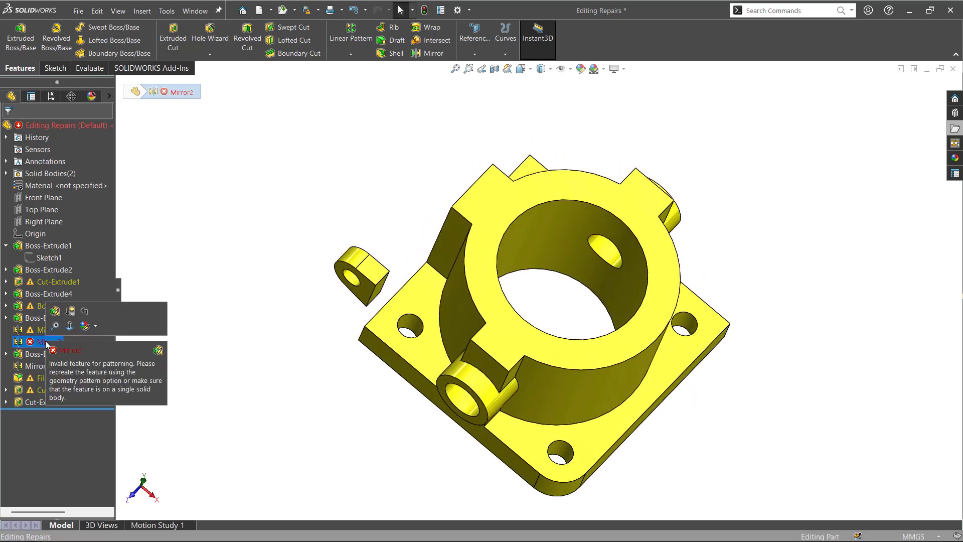
{"action": "right_click", "coordinate": [46, 342]}
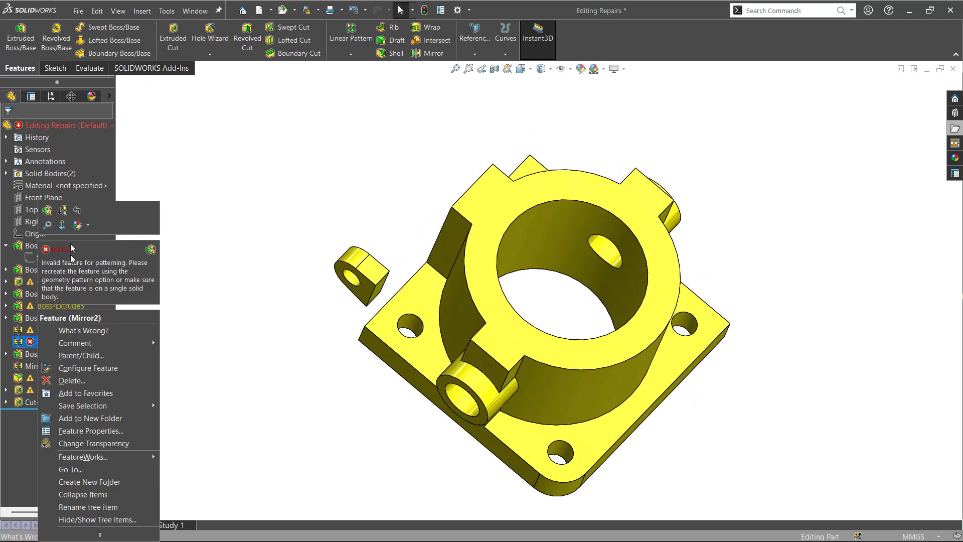
{"action": "left_click", "coordinate": [47, 210]}
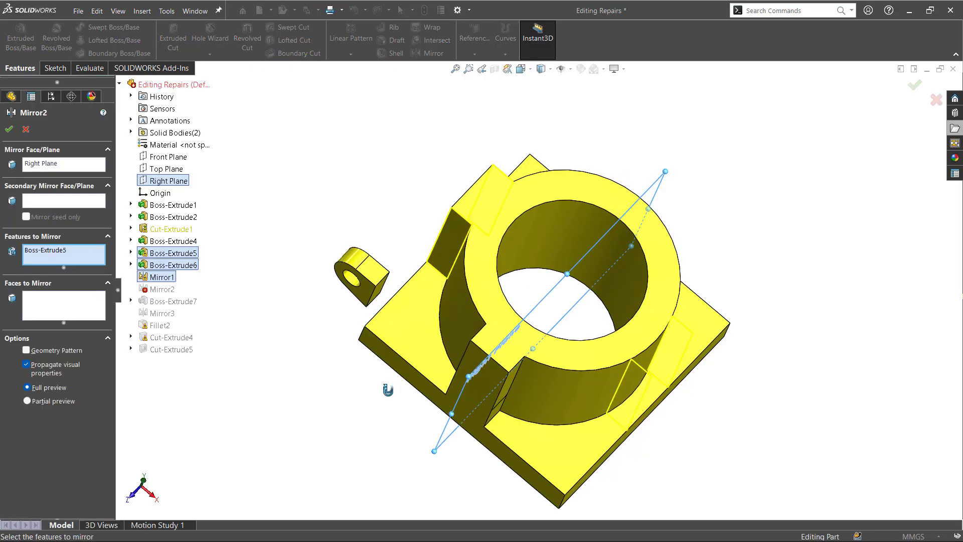
{"action": "middle_click_drag", "start_coordinate": [386, 389], "coordinate": [352, 423]}
{"action": "left_click", "coordinate": [59, 250]}
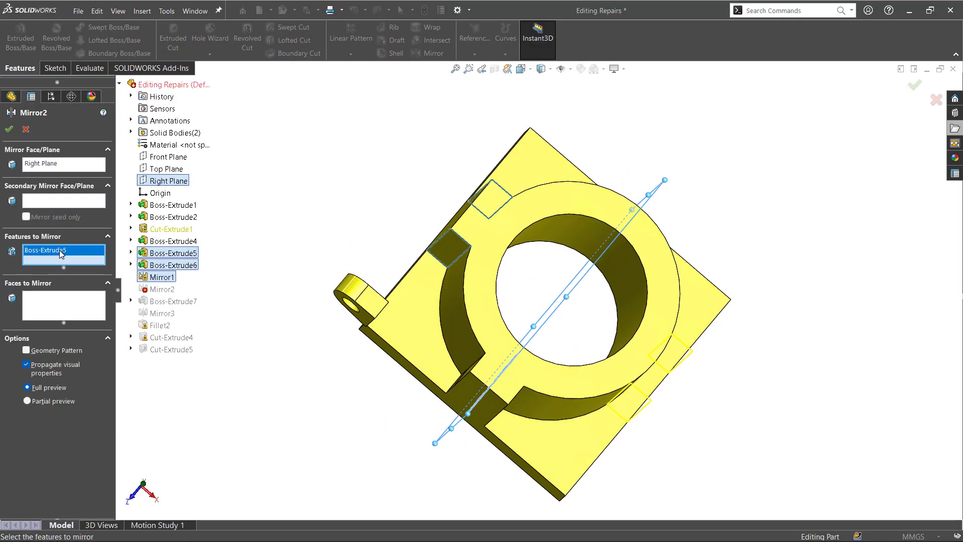
{"action": "right_click", "coordinate": [59, 250]}
{"action": "left_click", "coordinate": [83, 261]}
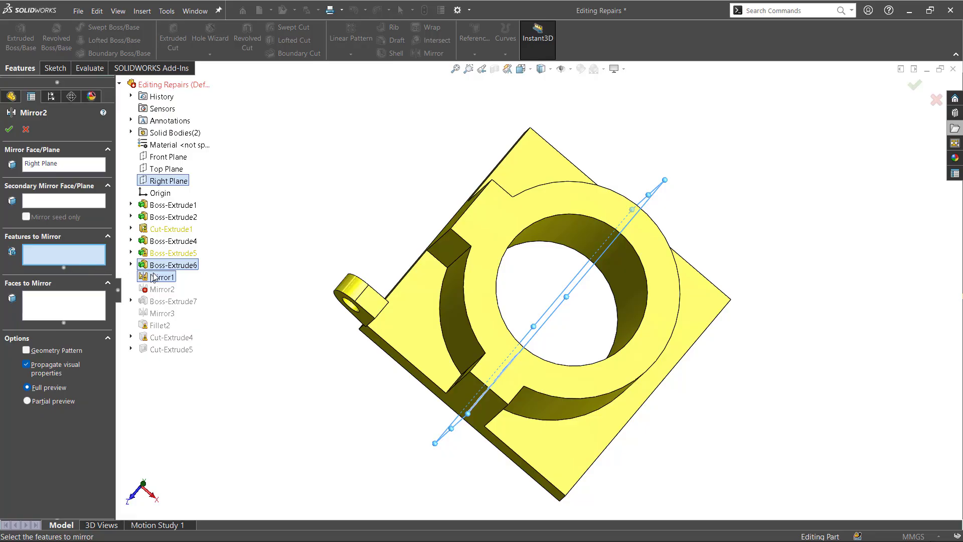
{"action": "left_click", "coordinate": [165, 254]}
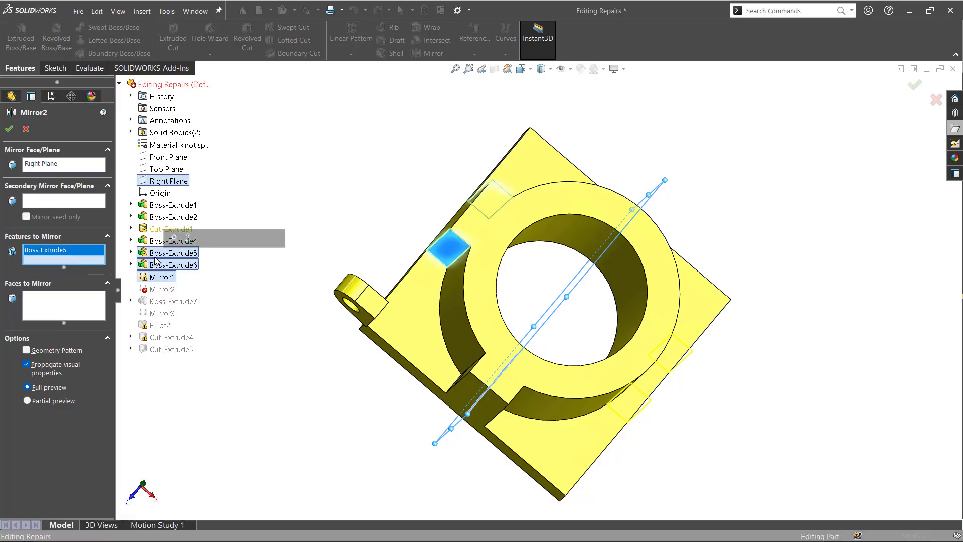
{"action": "left_click", "coordinate": [156, 256]}
{"action": "left_click", "coordinate": [160, 255]}
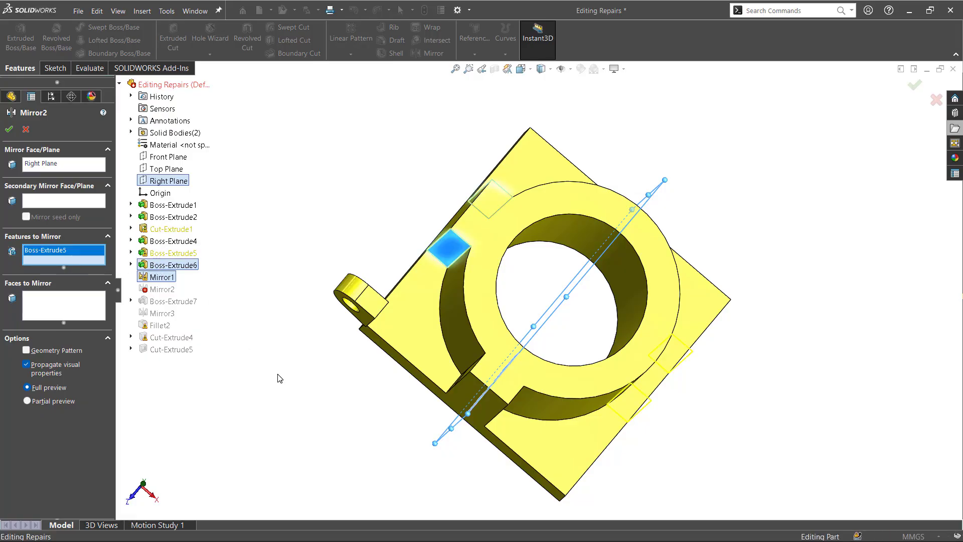
Step: Deselect Mirror1 and Boss-Extrude6, leaving a freshly picked Boss-Extrude5 as the only feature to mirror in Mirror2
{"action": "middle_click_drag", "start_coordinate": [297, 372], "coordinate": [332, 393]}
{"action": "middle_click_drag", "start_coordinate": [497, 209], "coordinate": [441, 226]}
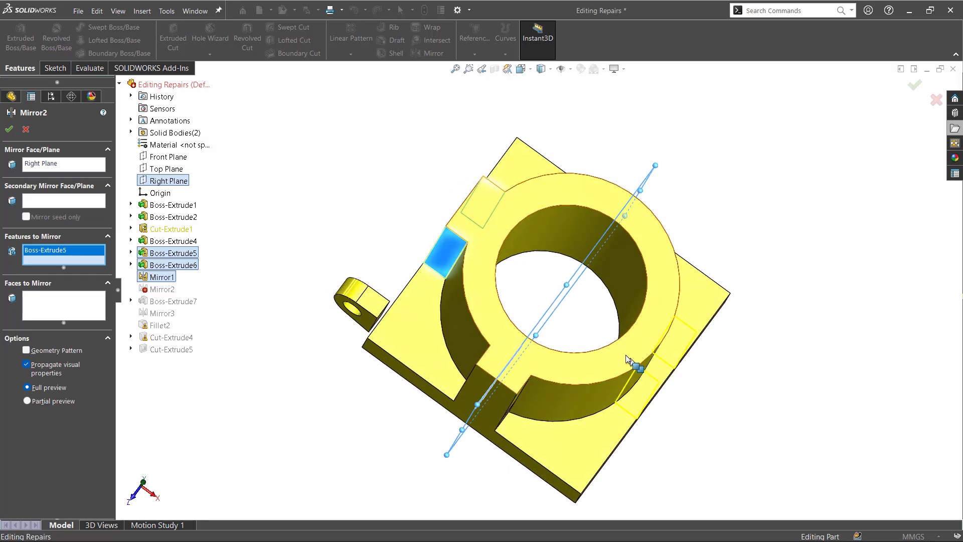
{"action": "left_click", "coordinate": [162, 277]}
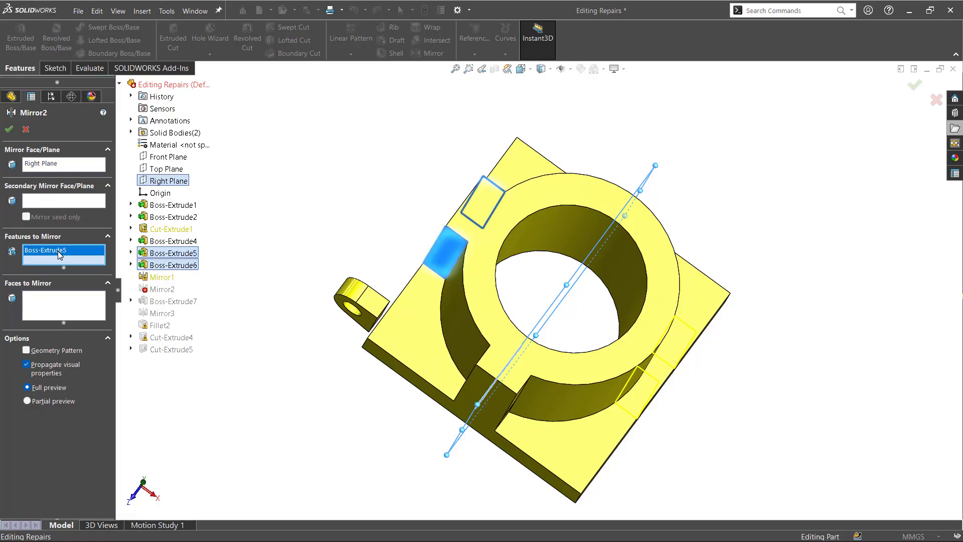
{"action": "left_click", "coordinate": [146, 266]}
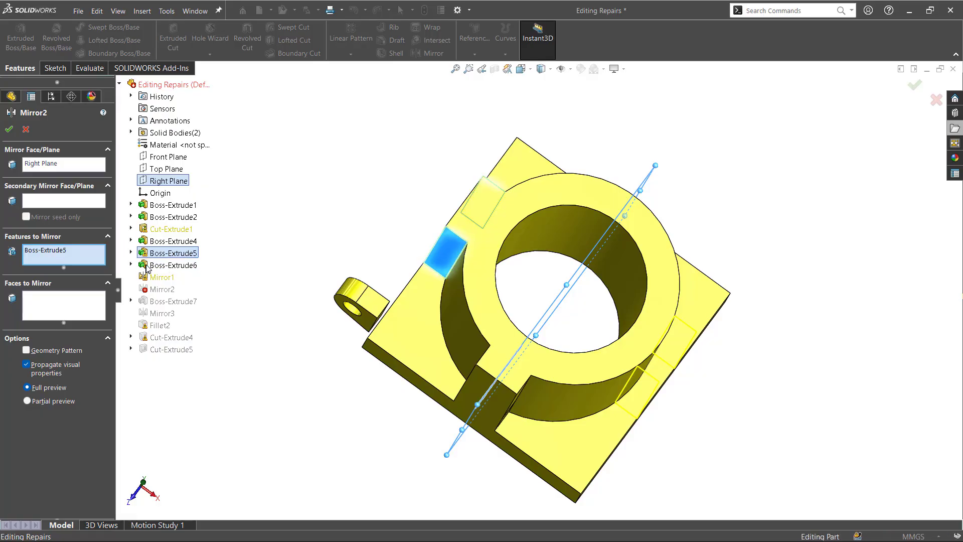
{"action": "left_click", "coordinate": [164, 253]}
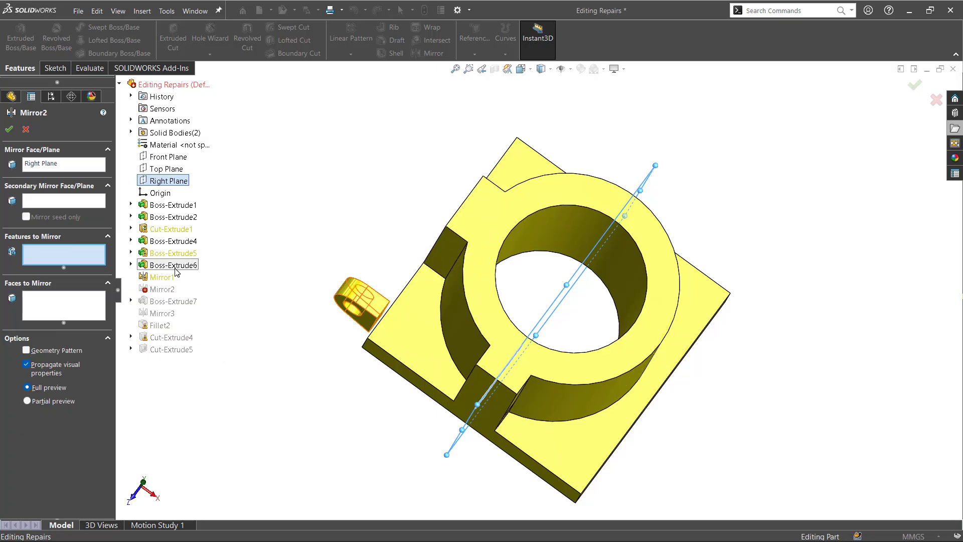
{"action": "left_click", "coordinate": [176, 254]}
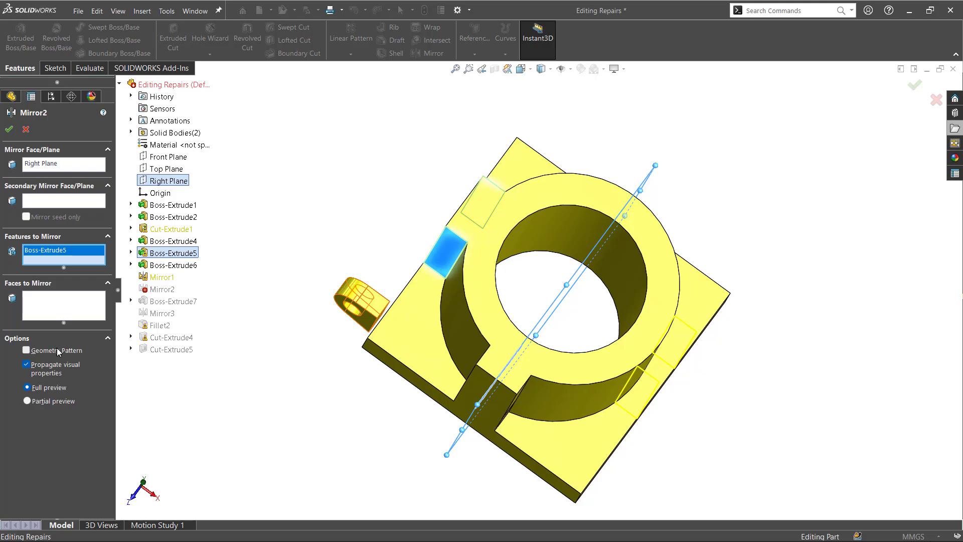
Step: Try to apply Mirror2 with Geometry Pattern enabled and set its feature scope to all bodies
{"action": "left_click", "coordinate": [26, 350]}
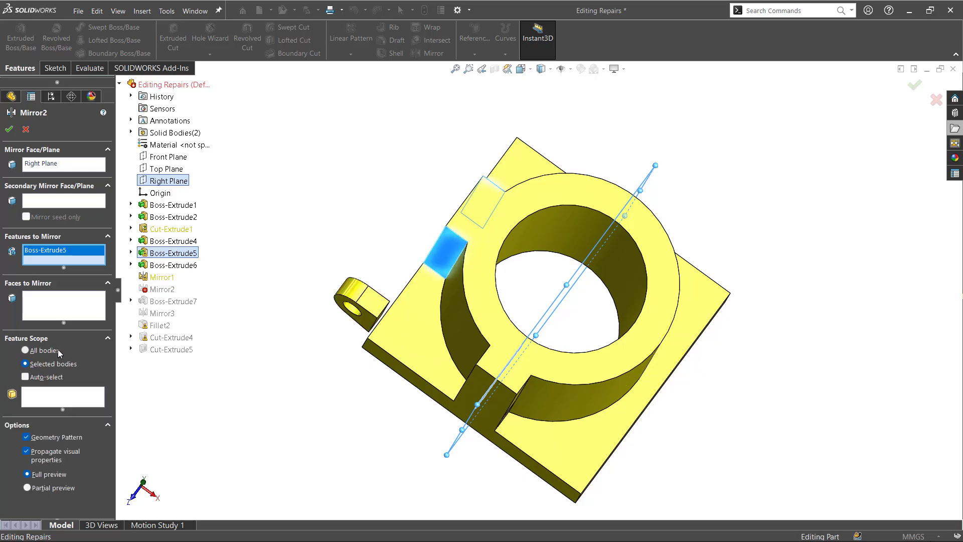
{"action": "left_click", "coordinate": [64, 202]}
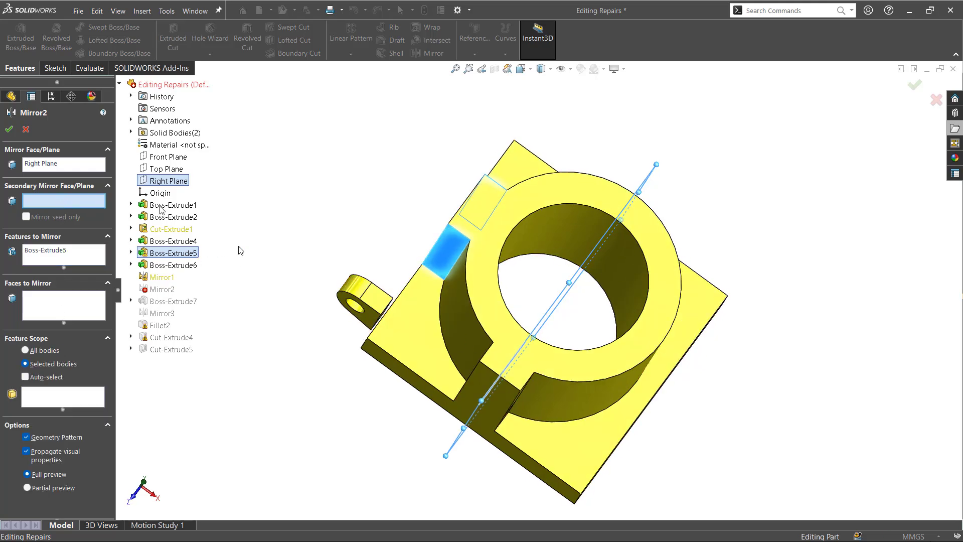
{"action": "left_click", "coordinate": [10, 129]}
{"action": "middle_click_drag", "start_coordinate": [333, 260], "coordinate": [331, 227]}
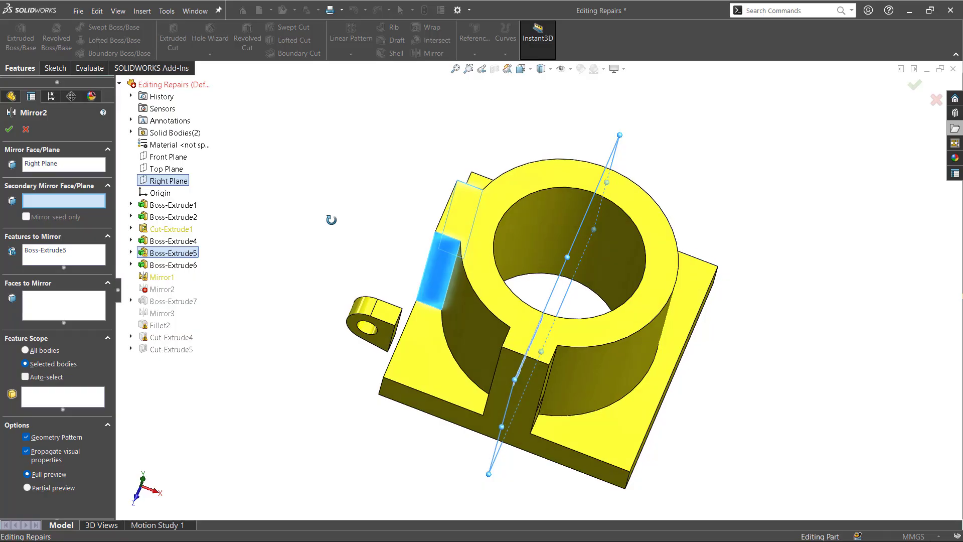
{"action": "left_click", "coordinate": [26, 350]}
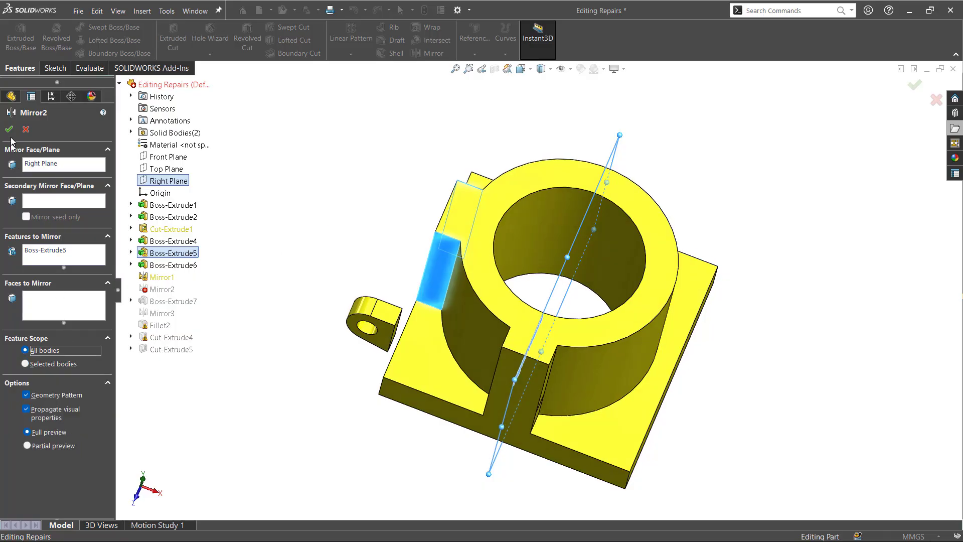
Step: Try to mirror Boss-Extrude4 together with Boss-Extrude5 about the Right Plane using Geometry Pattern
{"action": "left_click", "coordinate": [34, 257]}
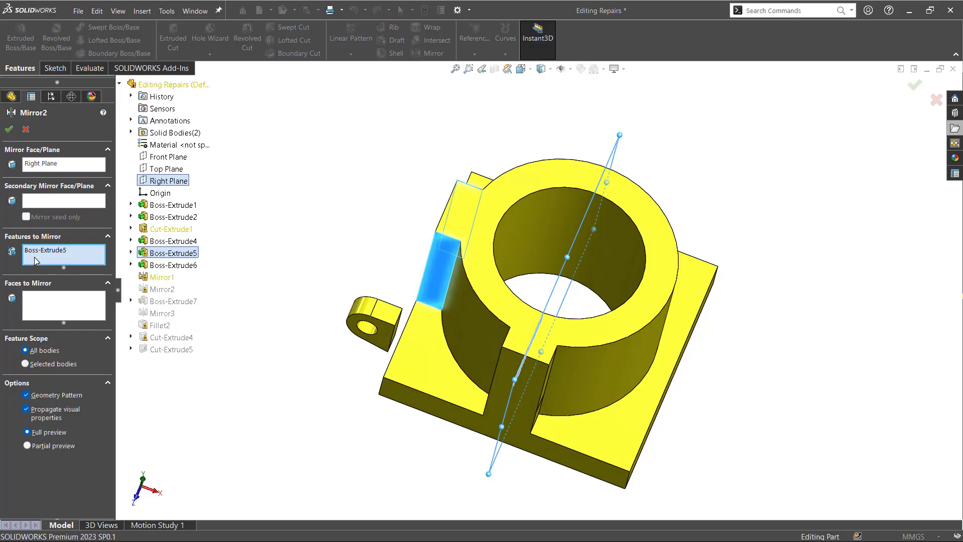
{"action": "left_click", "coordinate": [159, 245]}
{"action": "middle_click_drag", "start_coordinate": [271, 273], "coordinate": [286, 329]}
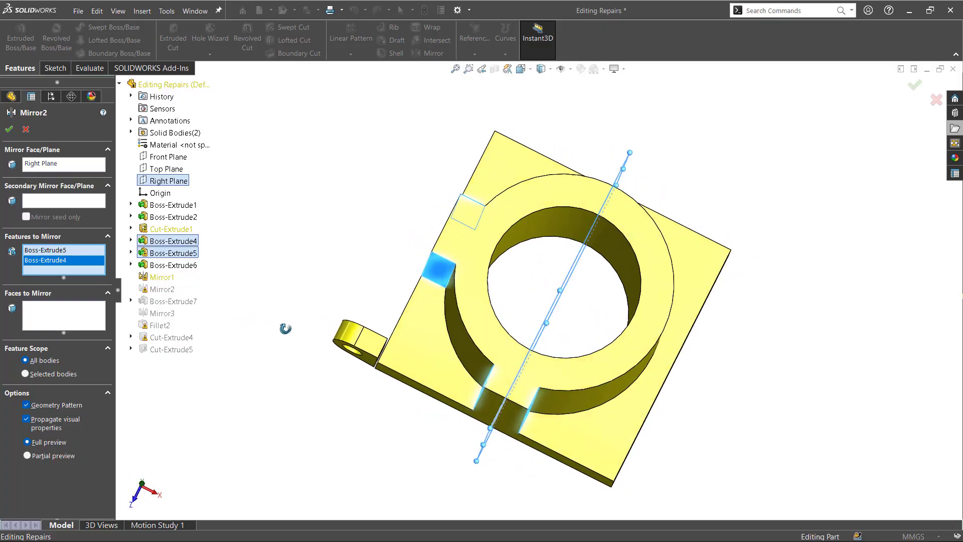
{"action": "left_click", "coordinate": [9, 130]}
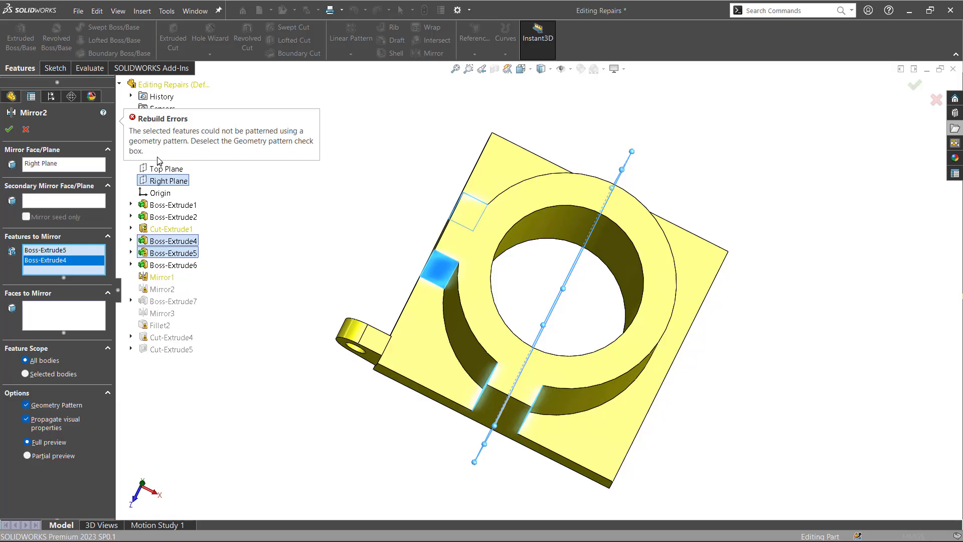
Step: Clear Mirror2's features to mirror, compare its mirror plane with Boss-Extrude4 on the model, and cancel the edit
{"action": "right_click", "coordinate": [61, 262]}
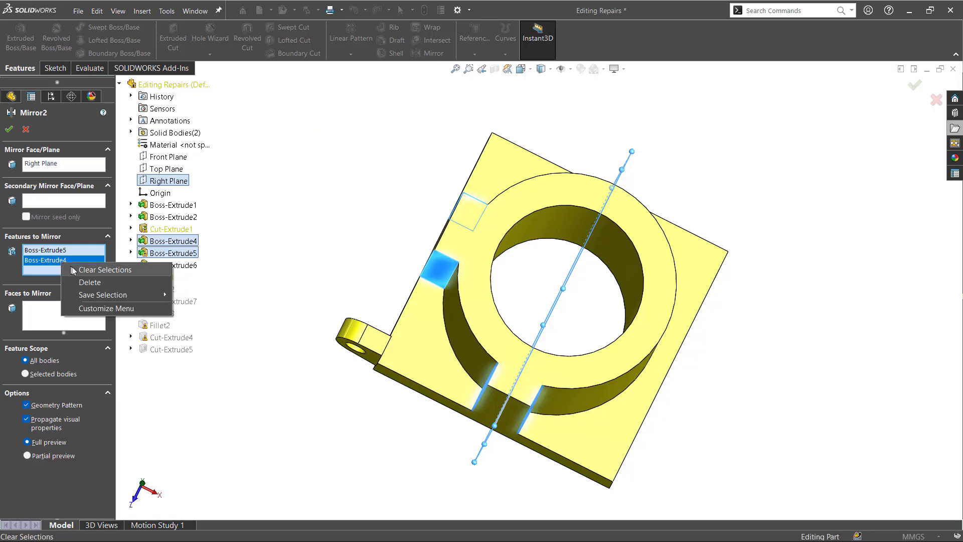
{"action": "left_click", "coordinate": [72, 269]}
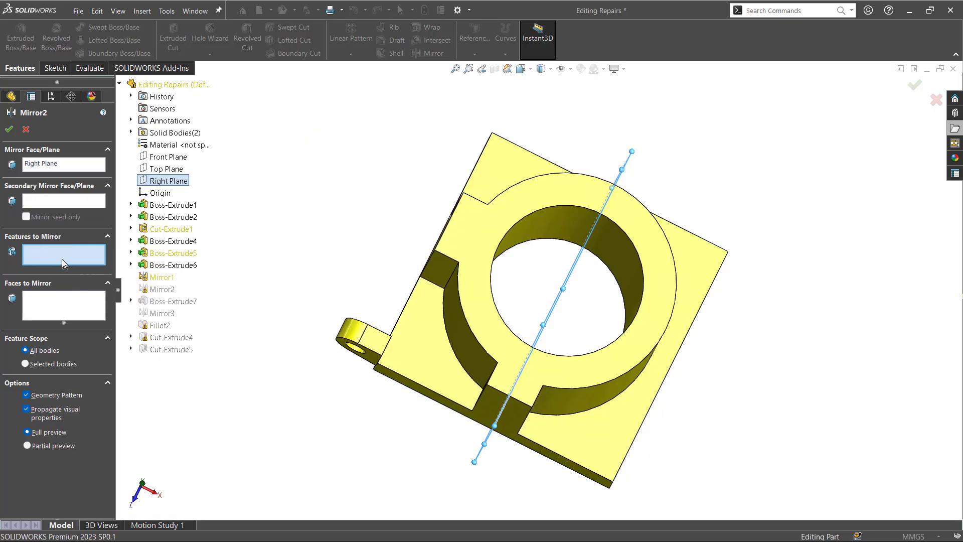
{"action": "left_click", "coordinate": [46, 164]}
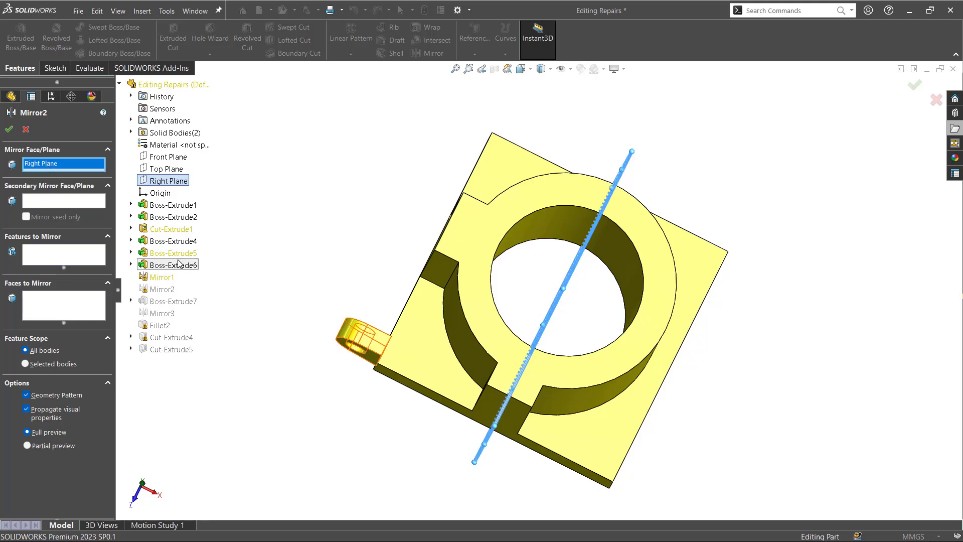
{"action": "middle_click_drag", "start_coordinate": [349, 259], "coordinate": [341, 327]}
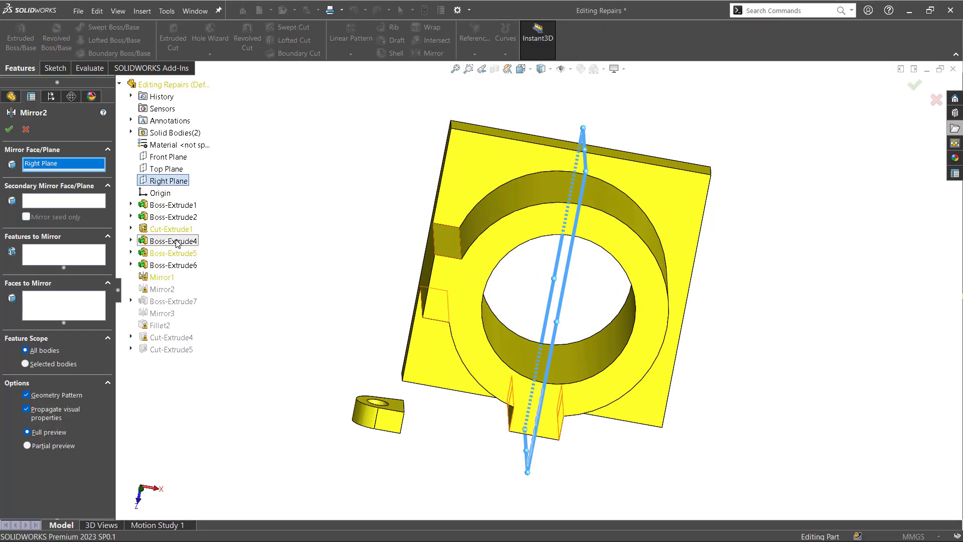
{"action": "left_click", "coordinate": [176, 243]}
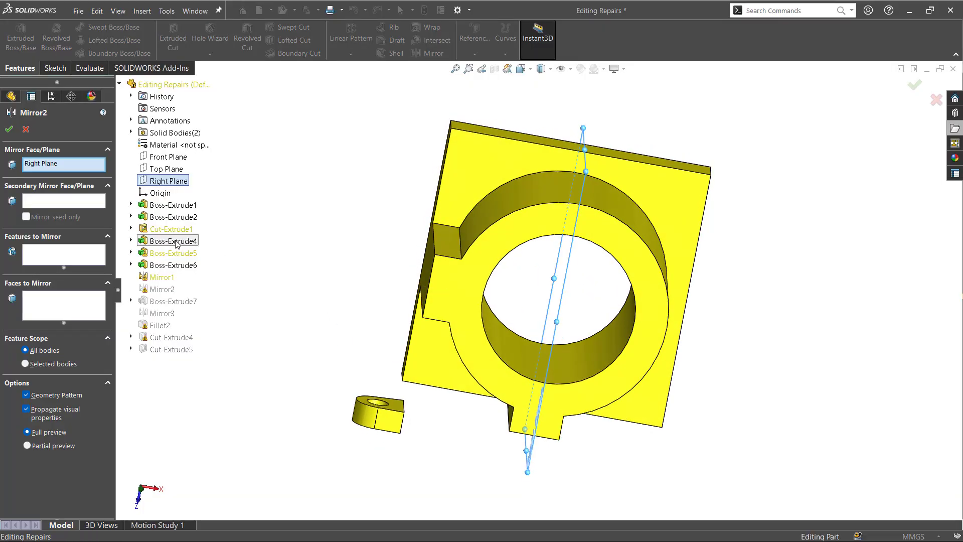
{"action": "left_click", "coordinate": [26, 129]}
Step: Roll the feature history back to just after Cut-Extrude1, suspending Boss-Extrude4 and everything below it
{"action": "left_click_drag", "start_coordinate": [67, 409], "coordinate": [68, 349]}
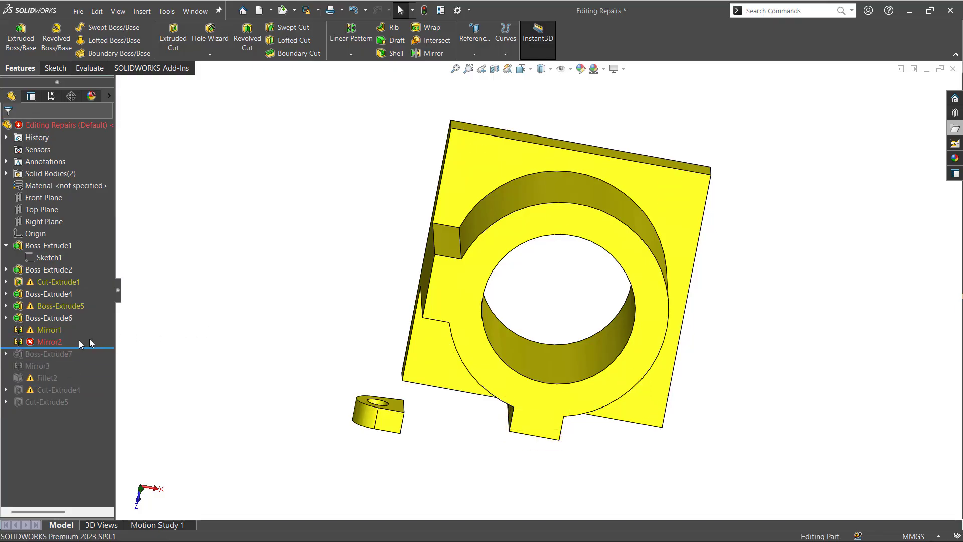
{"action": "left_click", "coordinate": [31, 341]}
{"action": "left_click_drag", "start_coordinate": [100, 347], "coordinate": [100, 336]}
{"action": "left_click", "coordinate": [46, 331]}
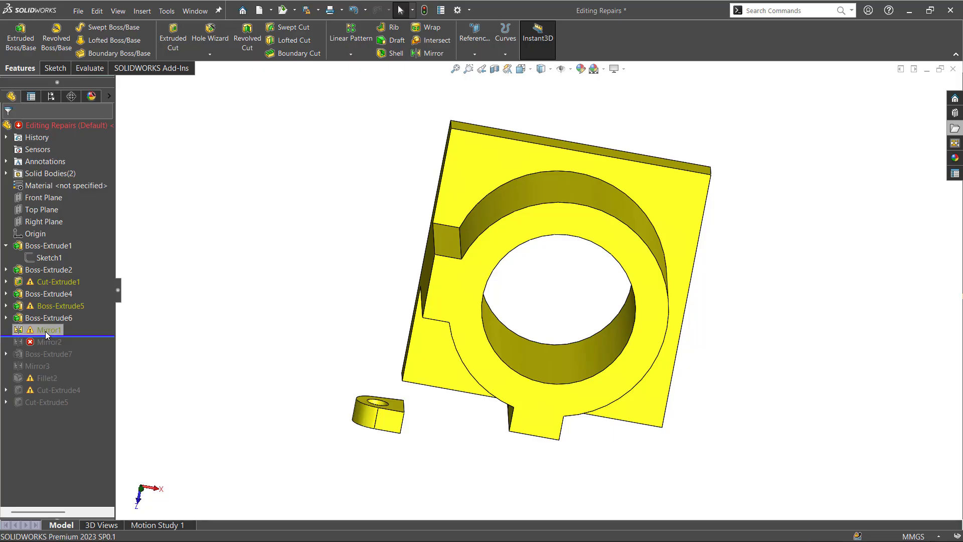
{"action": "left_click_drag", "start_coordinate": [97, 336], "coordinate": [93, 295]}
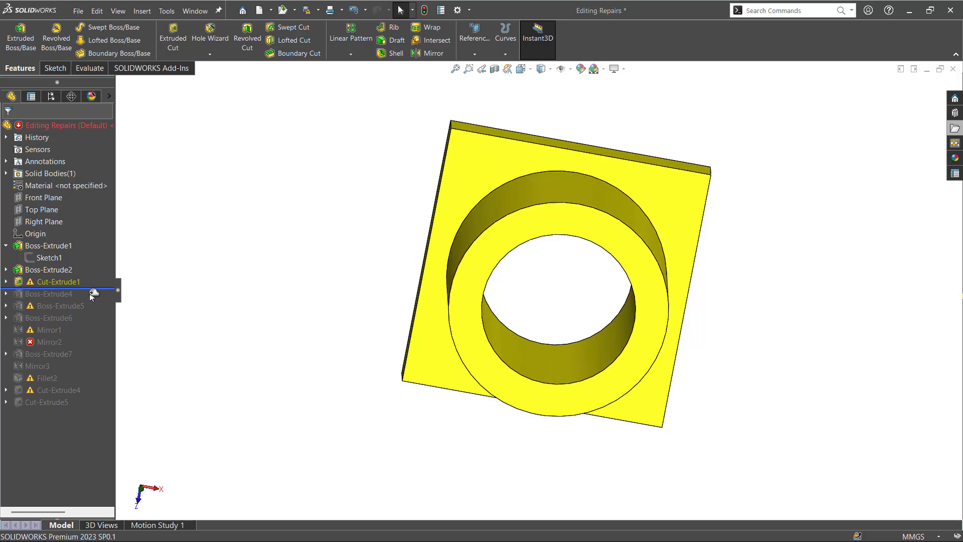
Step: Expand Cut-Extrude1 and open its Sketch3, which has the missing sketch plane, for editing
{"action": "left_click", "coordinate": [54, 283]}
{"action": "middle_click_drag", "start_coordinate": [226, 297], "coordinate": [230, 280]}
{"action": "left_click", "coordinate": [7, 282]}
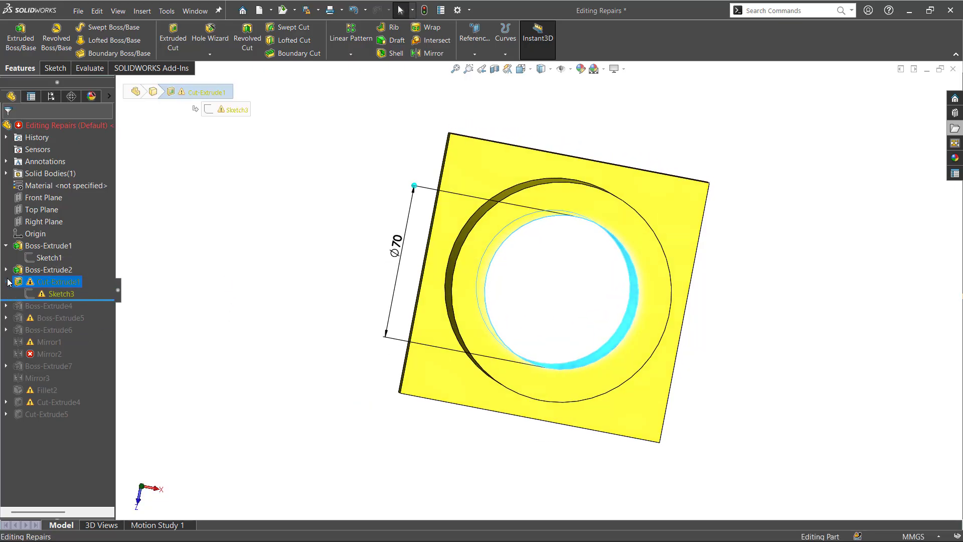
{"action": "left_click", "coordinate": [45, 293]}
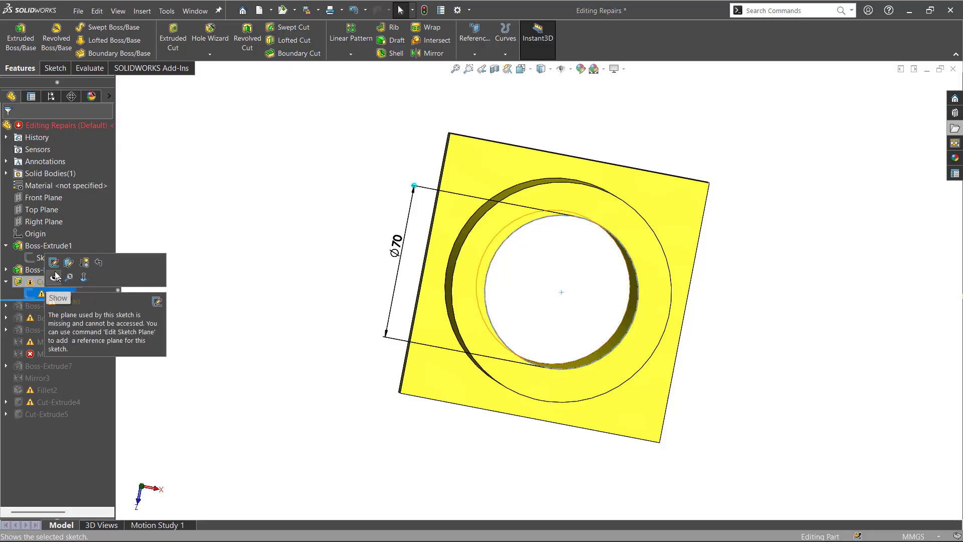
{"action": "left_click", "coordinate": [157, 302]}
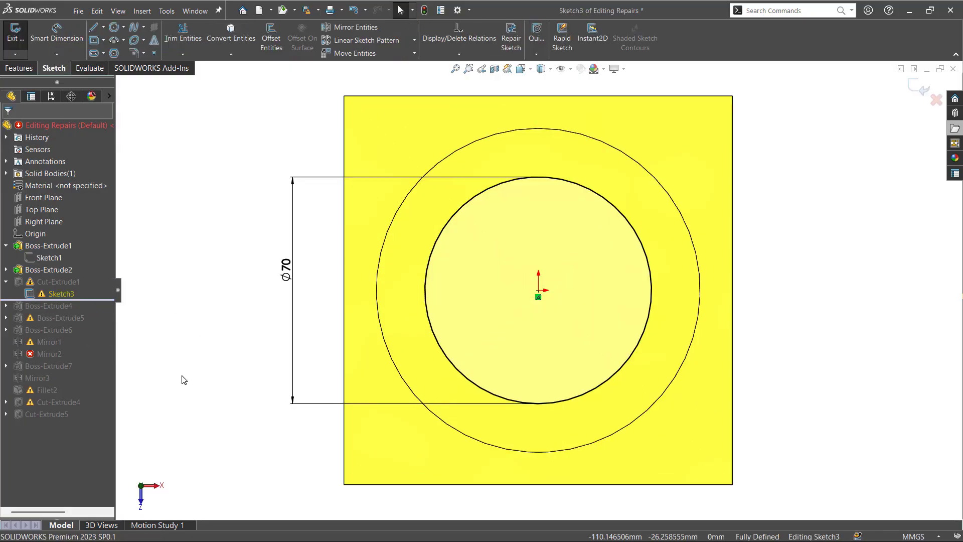
Step: Examine where the circle of Sketch3 lies relative to the cylinder and base plate
{"action": "scroll", "coordinate": [182, 375], "scroll_direction": "down", "scroll_amount": 3}
{"action": "scroll", "coordinate": [182, 375], "scroll_direction": "up", "scroll_amount": 6}
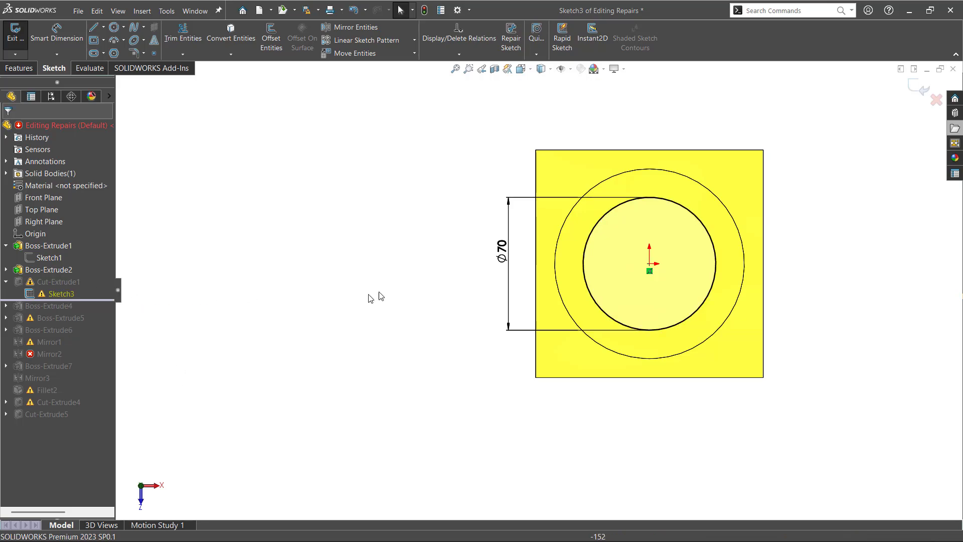
{"action": "mouse_move", "coordinate": [376, 295]}
{"action": "middle_mouse_down"}
{"action": "mouse_move", "coordinate": [437, 344]}
{"action": "mouse_move", "coordinate": [473, 414]}
{"action": "mouse_move", "coordinate": [453, 408]}
{"action": "mouse_move", "coordinate": [498, 344]}
{"action": "mouse_move", "coordinate": [516, 354]}
{"action": "mouse_move", "coordinate": [462, 340]}
{"action": "mouse_move", "coordinate": [430, 316]}
{"action": "middle_mouse_up"}
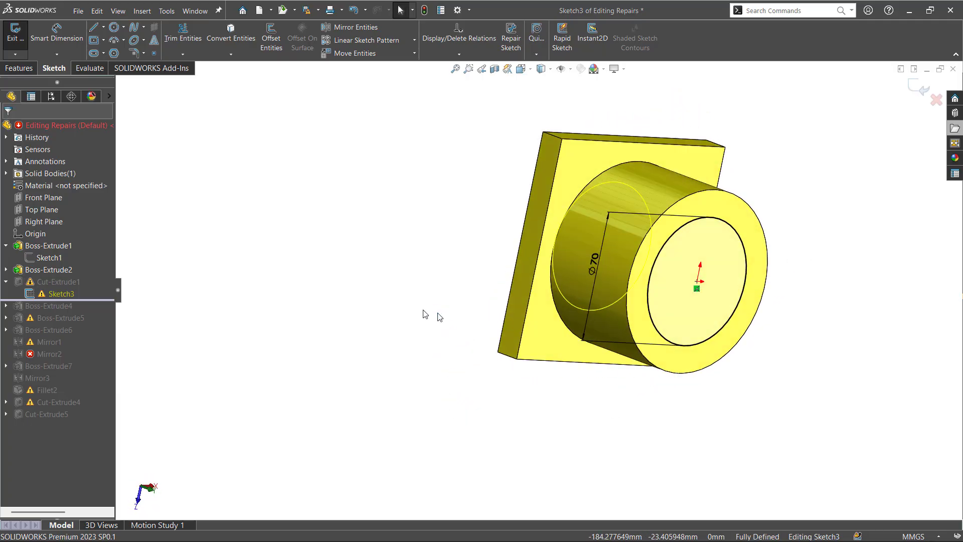
{"action": "right_click", "coordinate": [56, 294]}
{"action": "key", "text": "Escape"}
{"action": "left_click", "coordinate": [396, 302]}
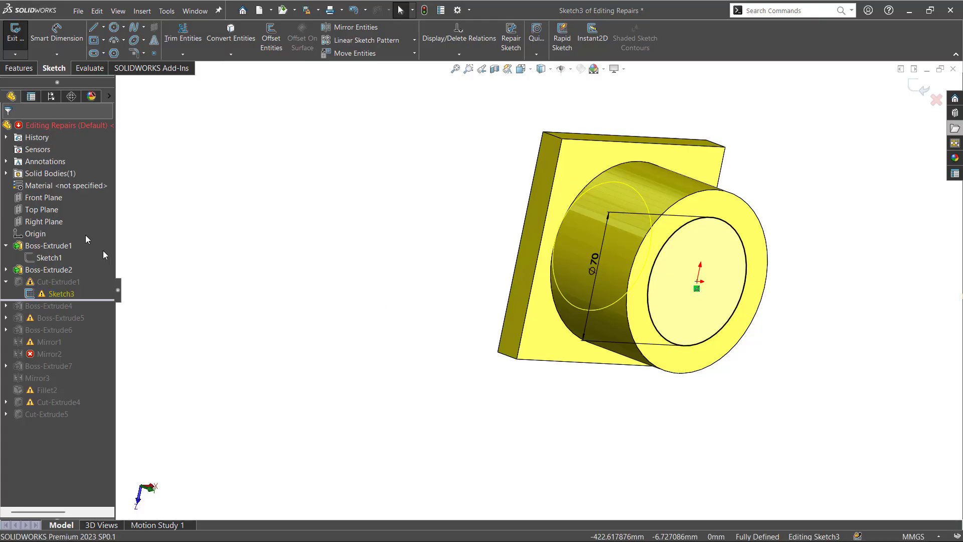
{"action": "mouse_move", "coordinate": [40, 356]}
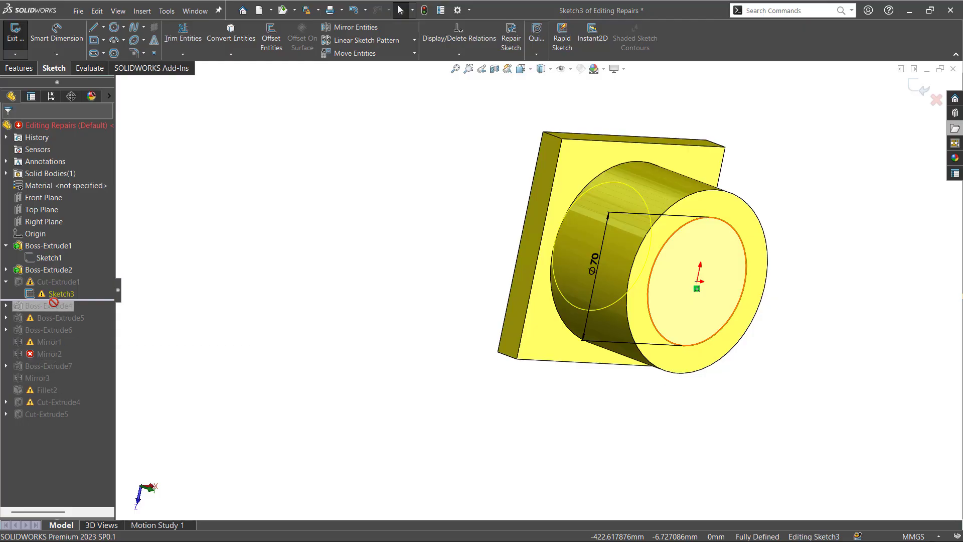
{"action": "mouse_move", "coordinate": [55, 298]}
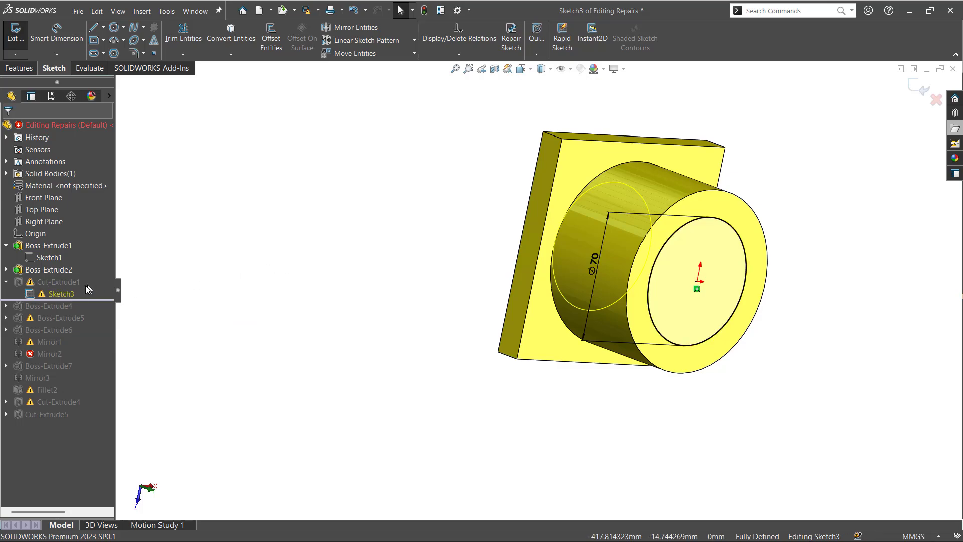
Step: Exit Sketch3 and replace its missing sketch plane with the flat outer end face of the cylinder
{"action": "right_click", "coordinate": [42, 300]}
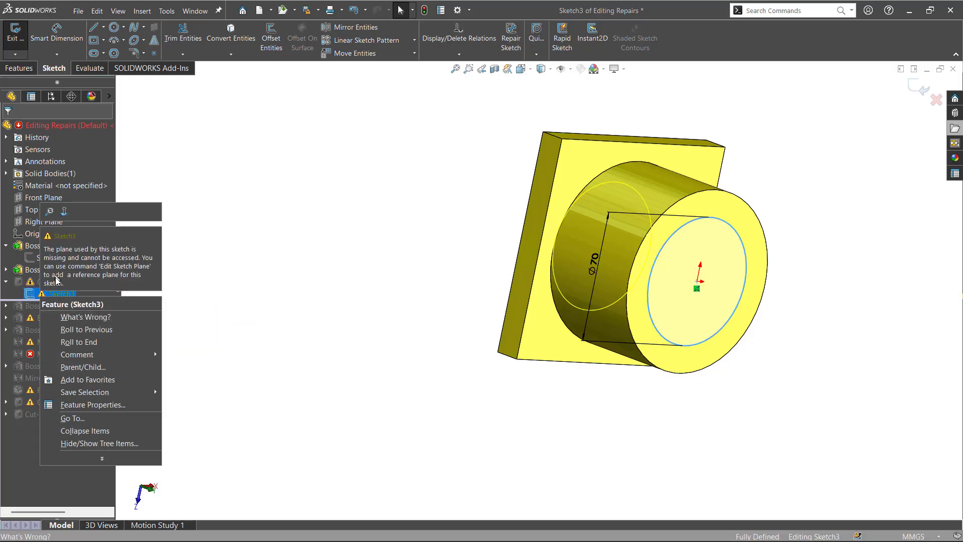
{"action": "left_click", "coordinate": [286, 277]}
{"action": "left_click", "coordinate": [918, 88]}
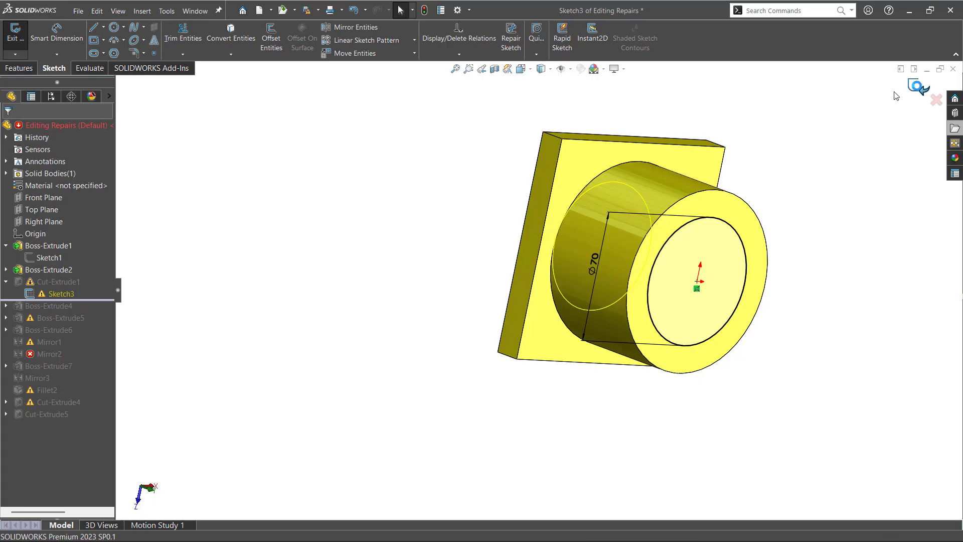
{"action": "left_click", "coordinate": [610, 202]}
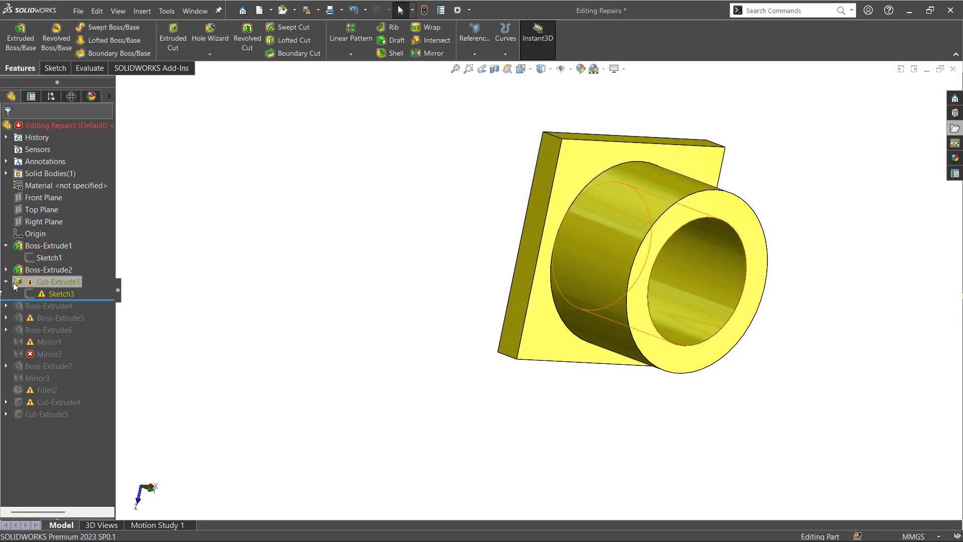
{"action": "right_click", "coordinate": [67, 291]}
{"action": "left_click", "coordinate": [64, 293]}
{"action": "left_click", "coordinate": [58, 294]}
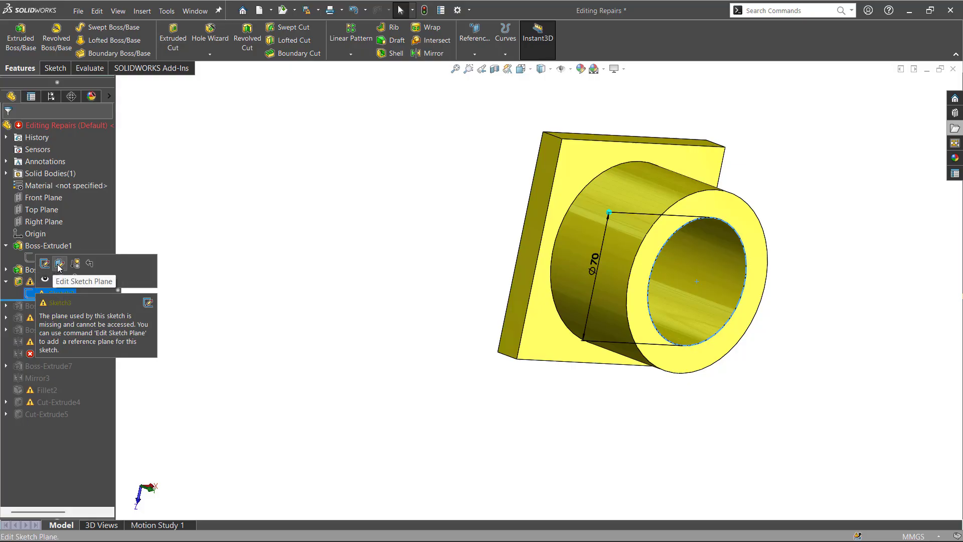
{"action": "left_click", "coordinate": [59, 264]}
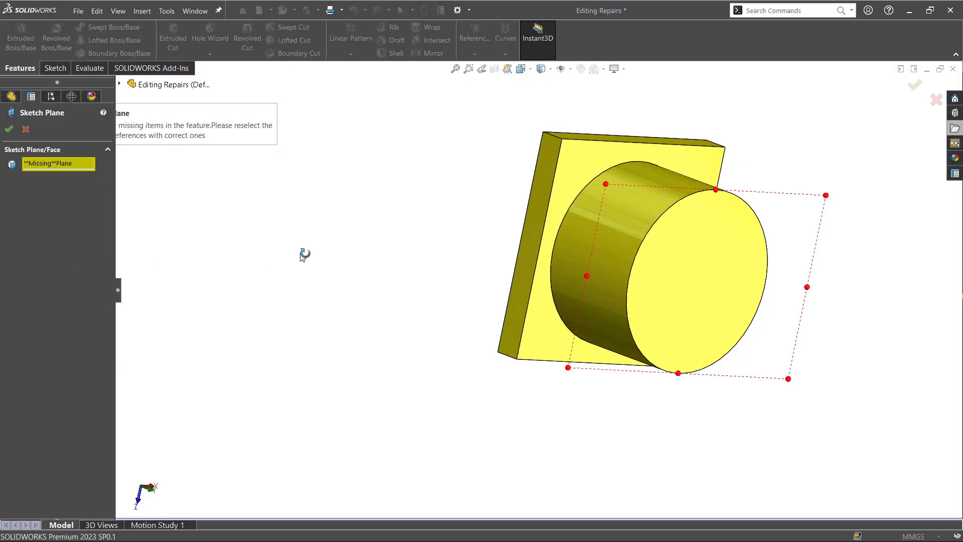
{"action": "mouse_move", "coordinate": [302, 257]}
{"action": "middle_mouse_down"}
{"action": "mouse_move", "coordinate": [350, 283]}
{"action": "mouse_move", "coordinate": [396, 283]}
{"action": "middle_mouse_up"}
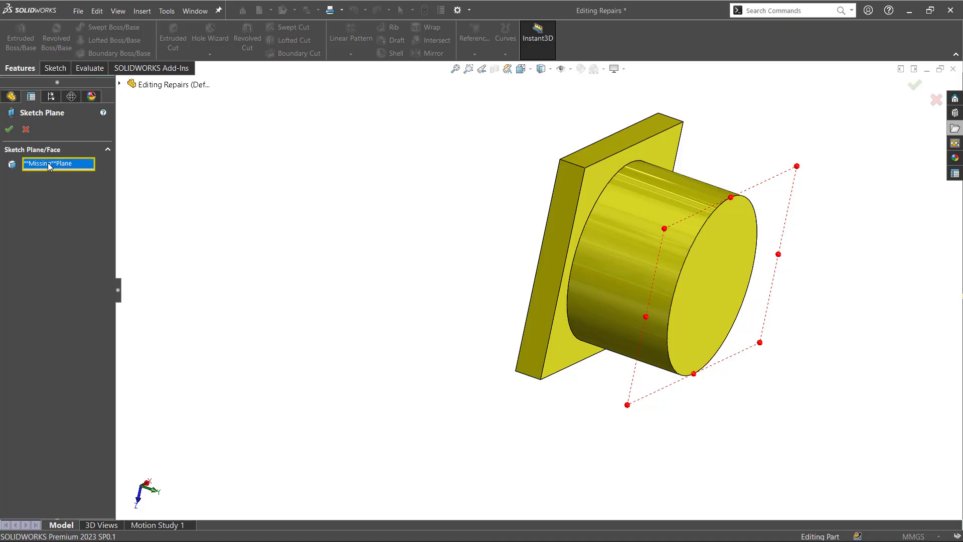
{"action": "left_click", "coordinate": [734, 257]}
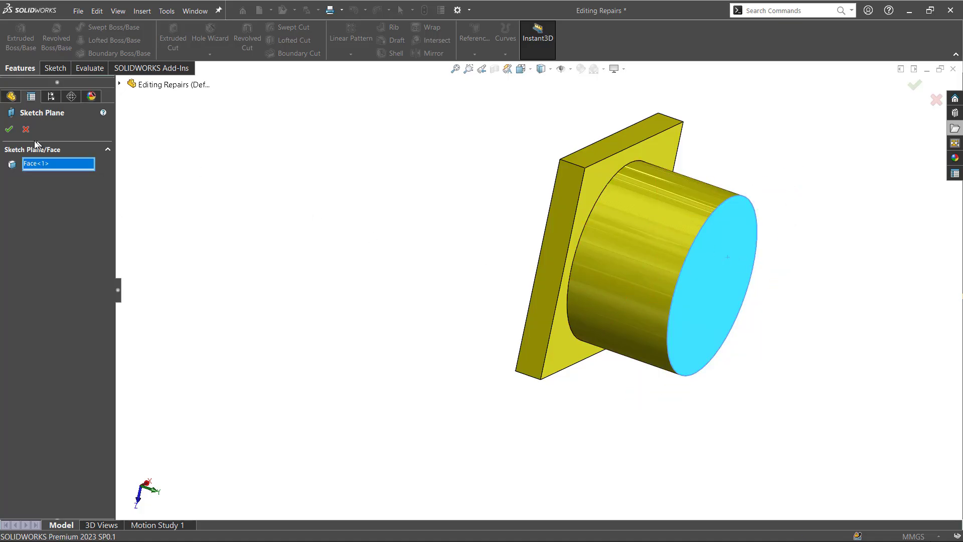
{"action": "left_click", "coordinate": [9, 130]}
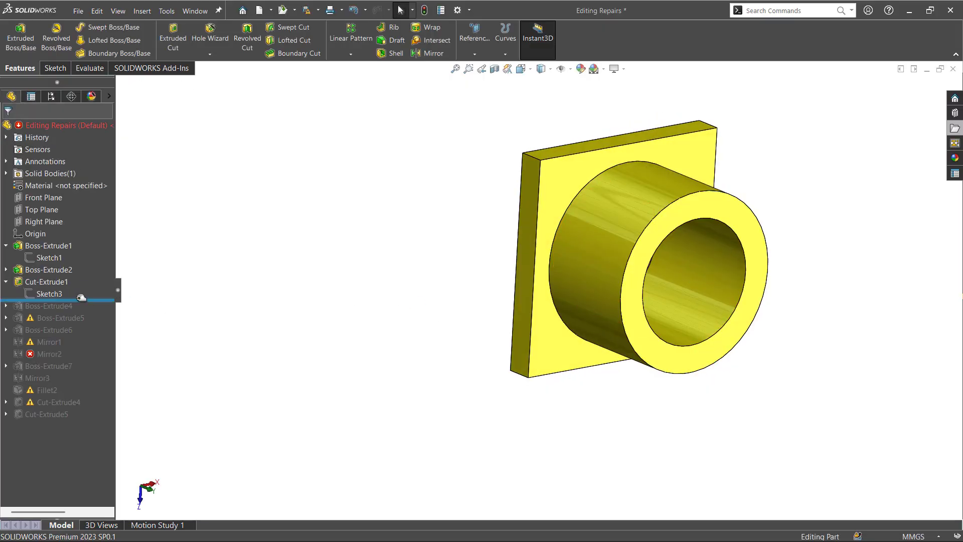
Step: Roll the feature history forward to include Boss-Extrude4 and check the rib it forms on the cylinder
{"action": "left_click_drag", "start_coordinate": [94, 300], "coordinate": [89, 308]}
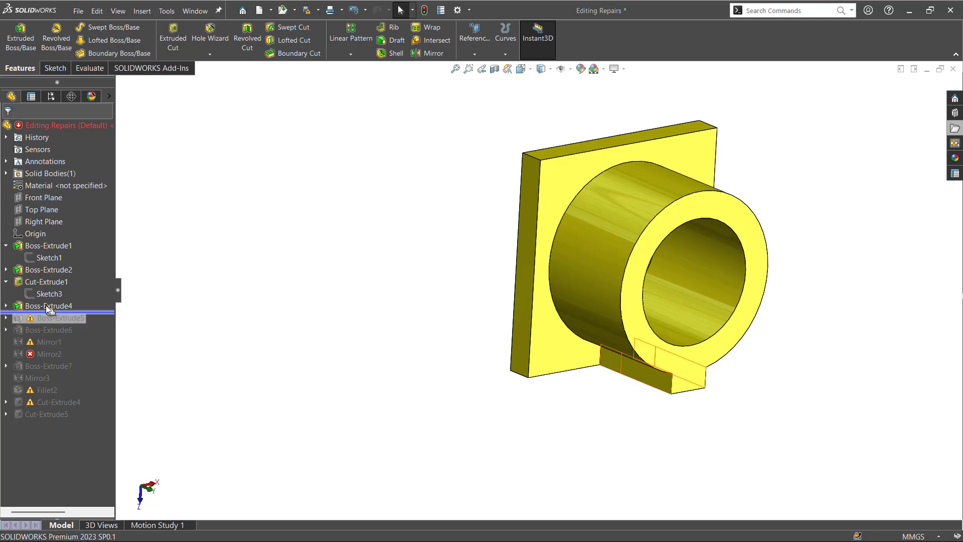
{"action": "left_click", "coordinate": [48, 307]}
{"action": "middle_click_drag", "start_coordinate": [283, 321], "coordinate": [282, 236]}
{"action": "left_click", "coordinate": [318, 305]}
{"action": "middle_click_drag", "start_coordinate": [338, 376], "coordinate": [251, 283]}
{"action": "left_click", "coordinate": [39, 309]}
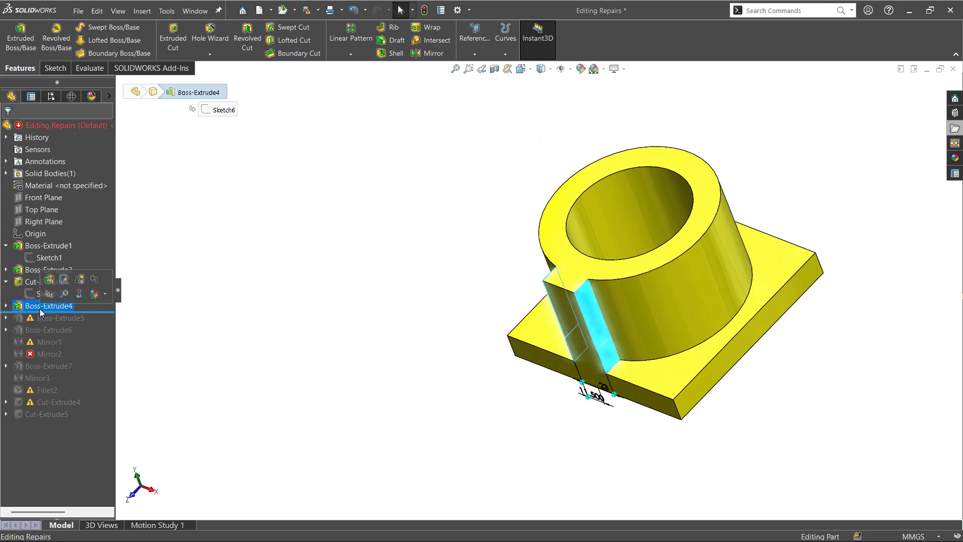
{"action": "left_click", "coordinate": [232, 345]}
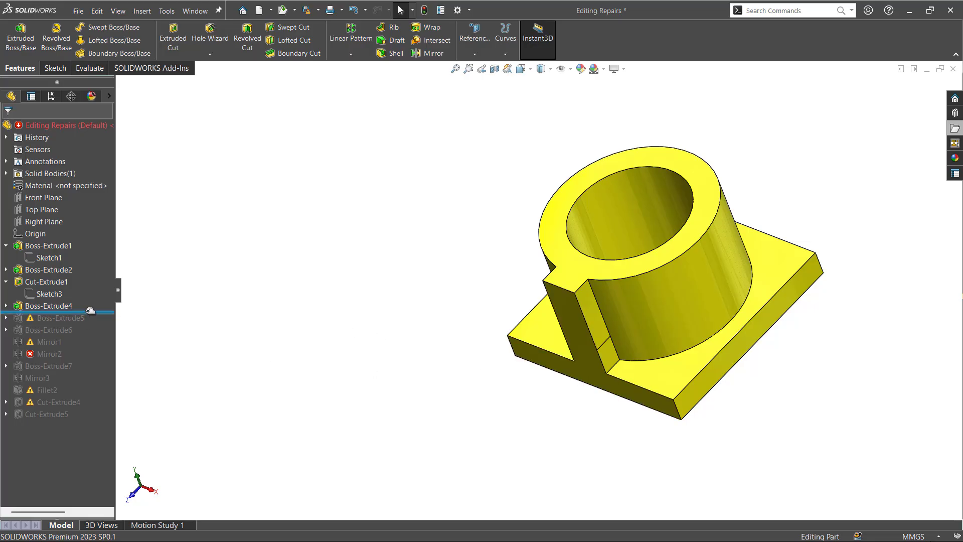
Step: Expand Boss-Extrude4 and open its under-defined Sketch6 for editing
{"action": "left_click_drag", "start_coordinate": [91, 312], "coordinate": [81, 310]}
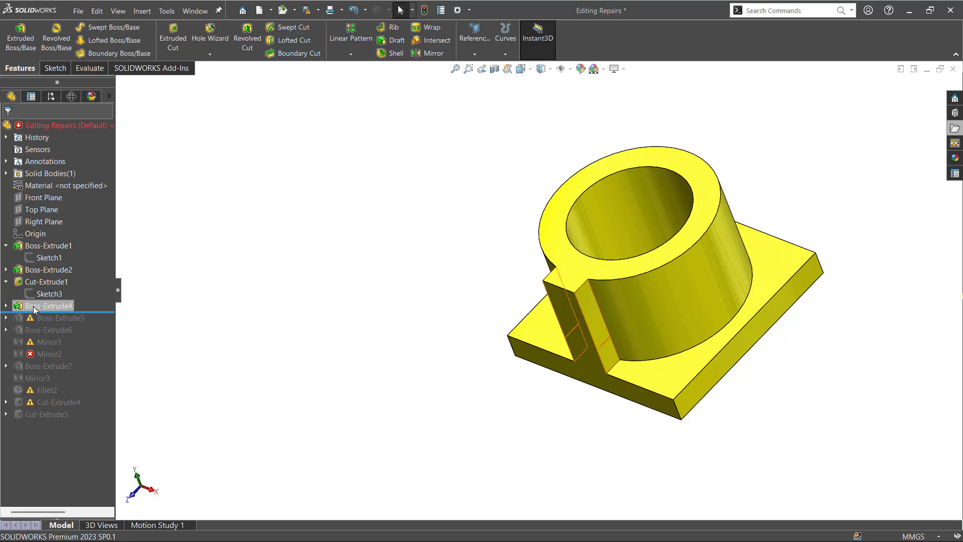
{"action": "left_click", "coordinate": [6, 306]}
{"action": "left_click", "coordinate": [56, 318]}
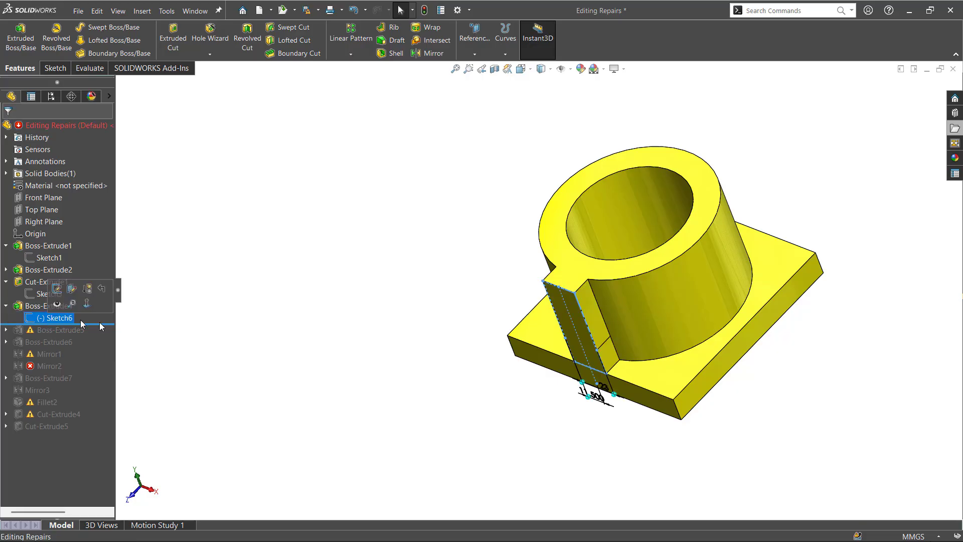
{"action": "mouse_move", "coordinate": [441, 353]}
{"action": "middle_mouse_down"}
{"action": "mouse_move", "coordinate": [468, 348]}
{"action": "mouse_move", "coordinate": [505, 311]}
{"action": "mouse_move", "coordinate": [497, 310]}
{"action": "middle_mouse_up"}
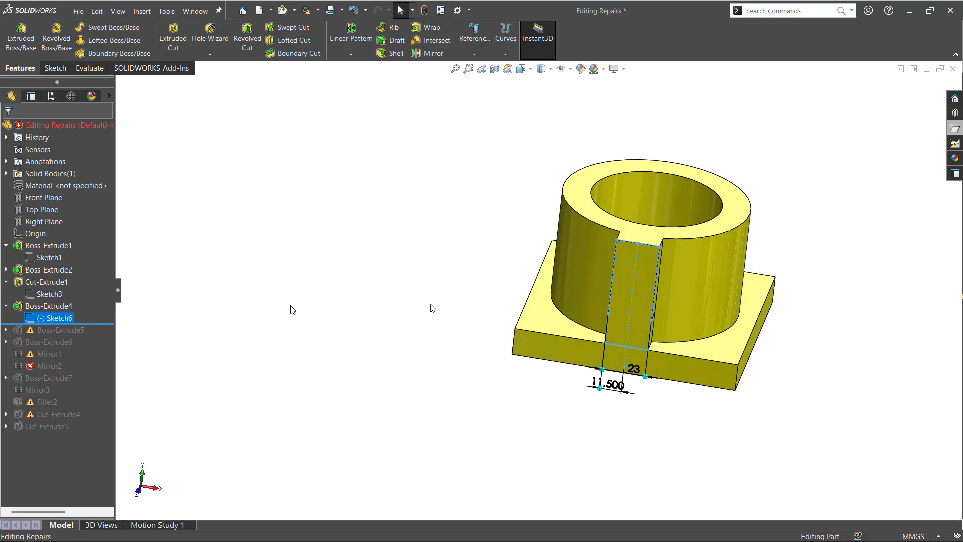
{"action": "right_click", "coordinate": [56, 317]}
{"action": "left_click", "coordinate": [81, 298]}
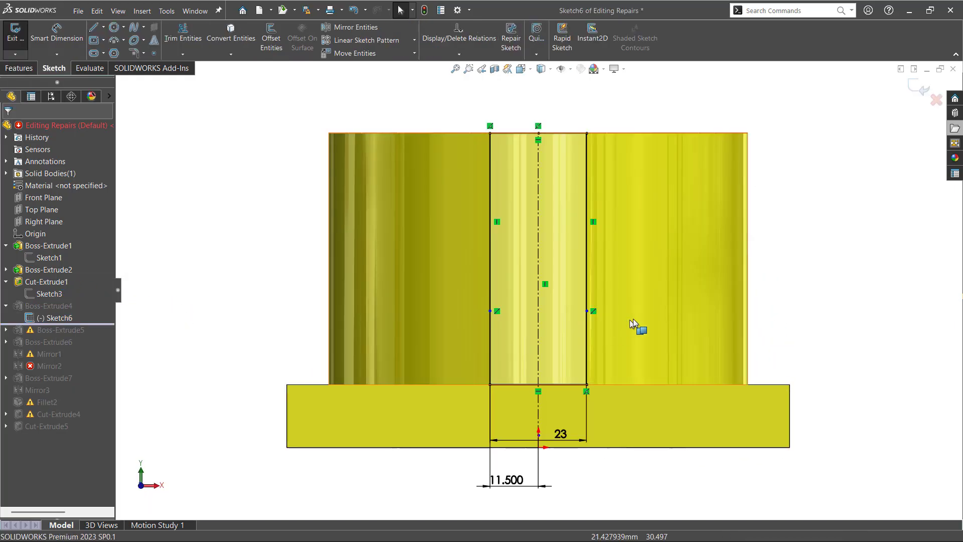
Step: Try to move the loose points on the rectangle's two vertical sides onto its bottom corners
{"action": "left_click", "coordinate": [587, 307]}
{"action": "left_click_drag", "start_coordinate": [586, 303], "coordinate": [587, 385]}
{"action": "key", "text": "Return"}
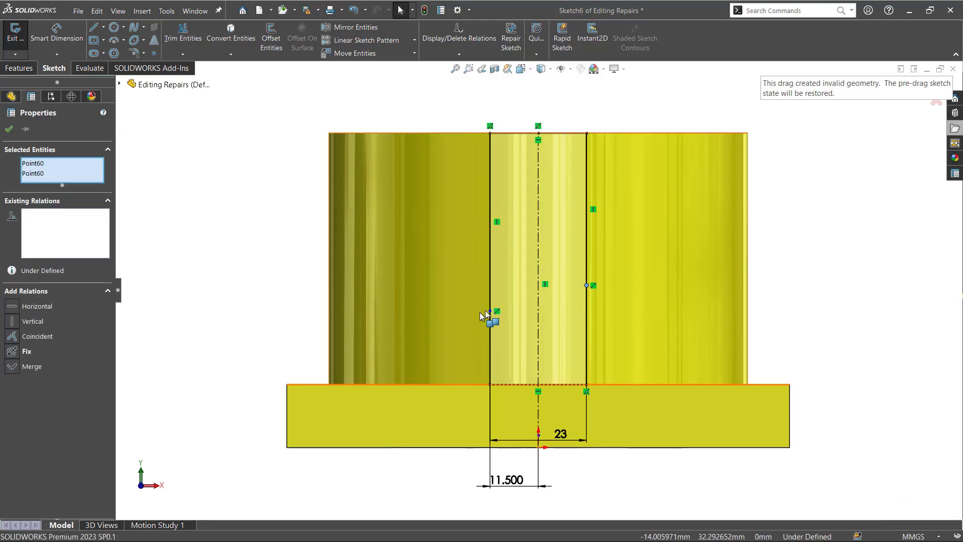
{"action": "left_click_drag", "start_coordinate": [490, 312], "coordinate": [490, 384]}
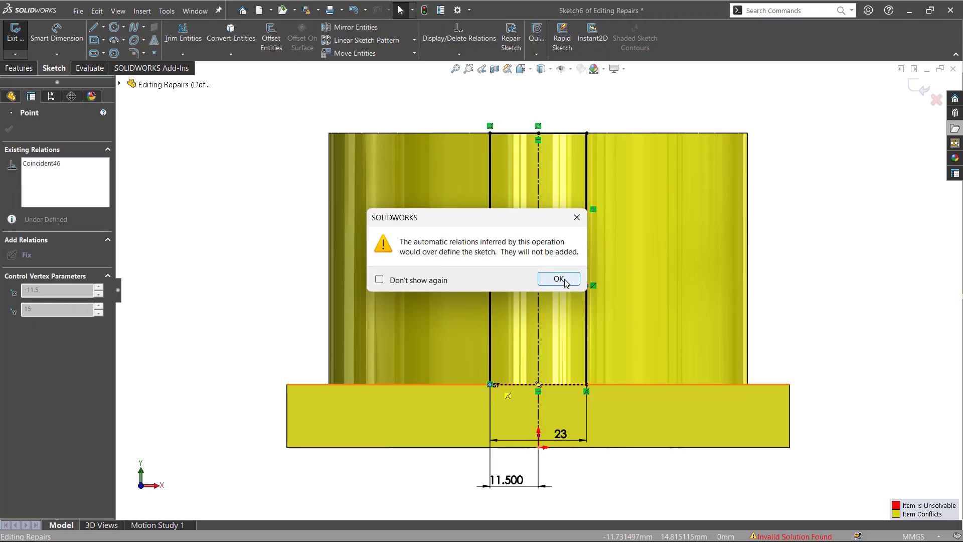
{"action": "left_click", "coordinate": [558, 279]}
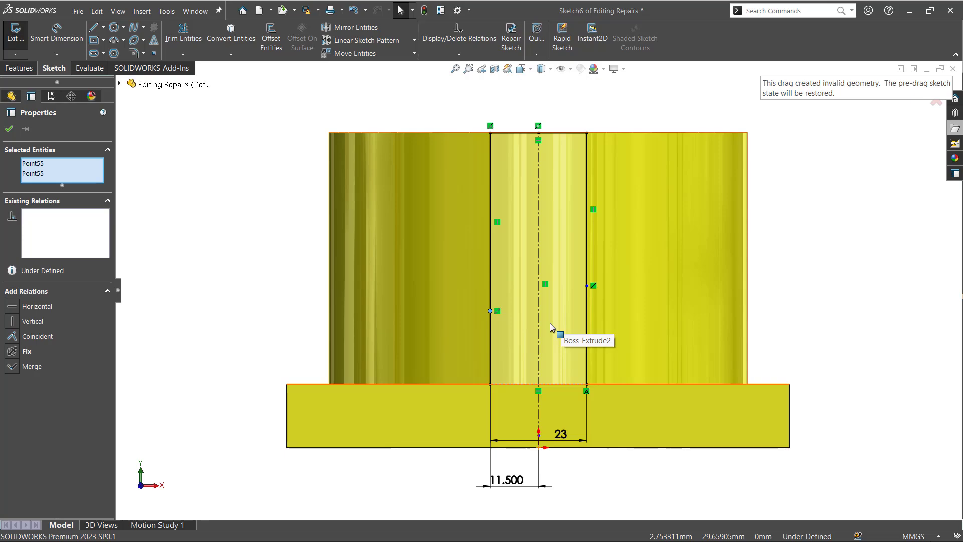
Step: Delete the two loose points on the vertical sides of the Sketch6 rectangle and exit the sketch
{"action": "left_click", "coordinate": [587, 285]}
{"action": "middle_click_drag", "start_coordinate": [592, 313], "coordinate": [564, 325]}
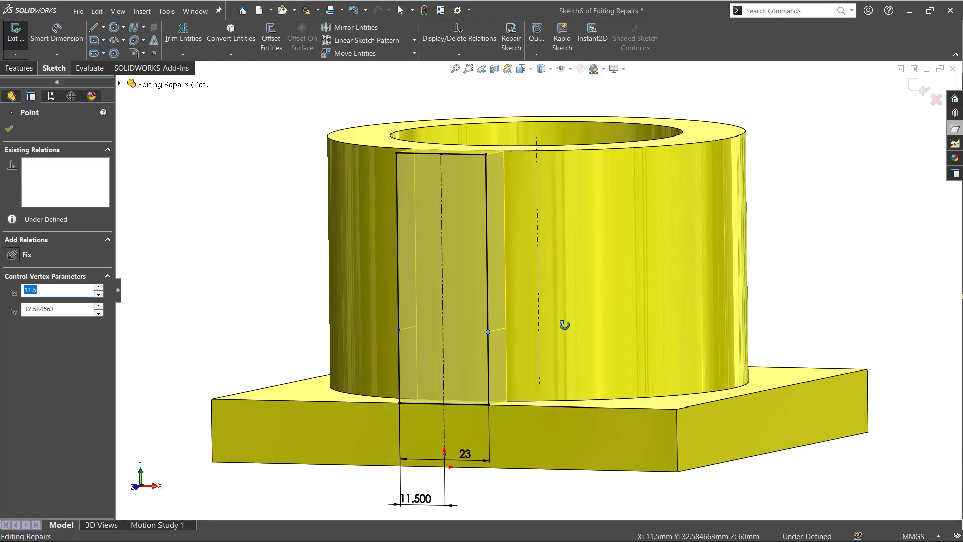
{"action": "mouse_move", "coordinate": [486, 331]}
{"action": "middle_mouse_down"}
{"action": "mouse_move", "coordinate": [495, 332]}
{"action": "mouse_move", "coordinate": [462, 357]}
{"action": "middle_mouse_up"}
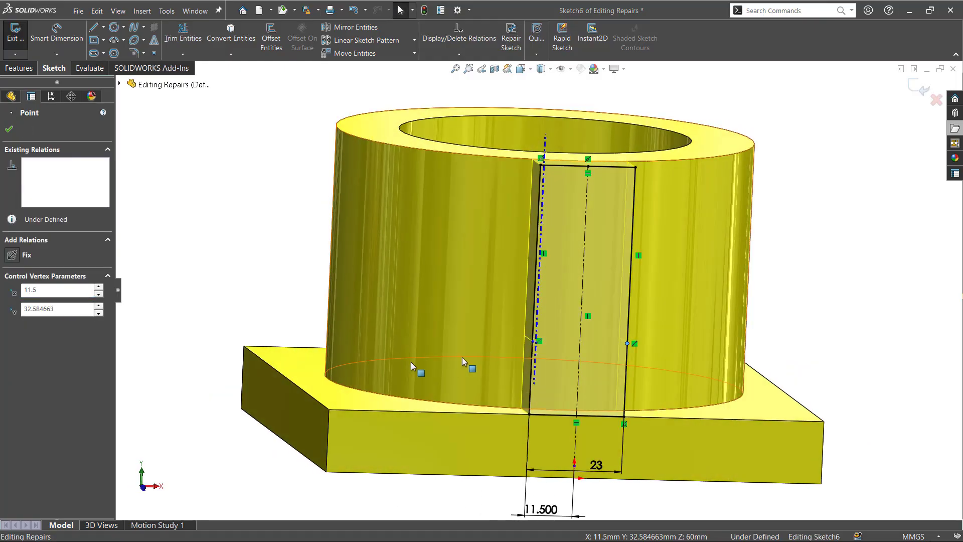
{"action": "left_click", "coordinate": [300, 293]}
{"action": "middle_click_drag", "start_coordinate": [402, 229], "coordinate": [412, 275]}
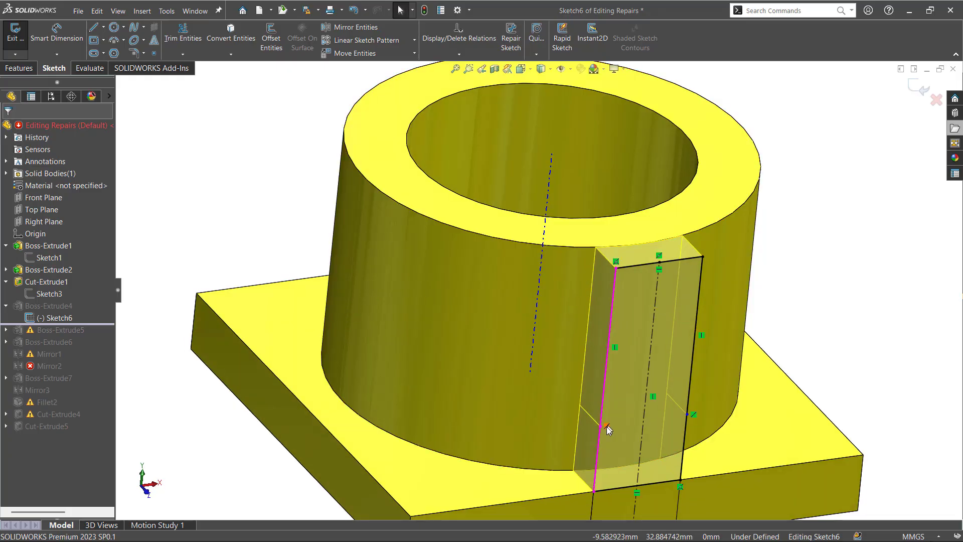
{"action": "left_click", "coordinate": [605, 426]}
{"action": "key", "text": "Delete"}
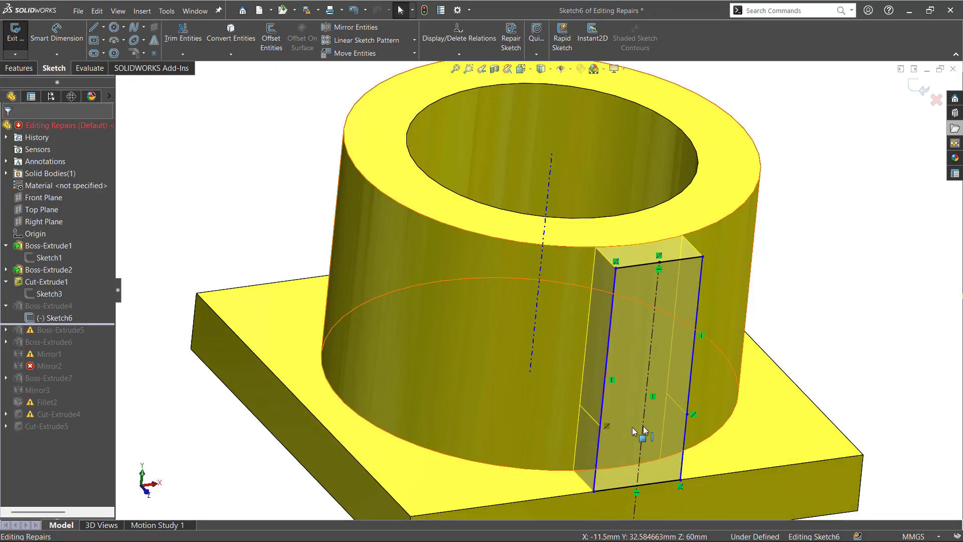
{"action": "left_click", "coordinate": [688, 414]}
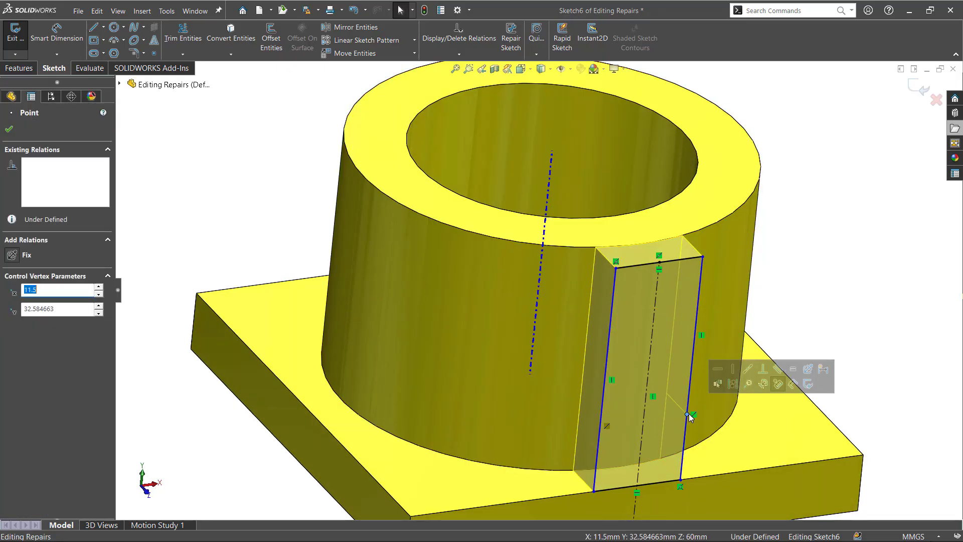
{"action": "key", "text": "Delete"}
{"action": "middle_click_drag", "start_coordinate": [559, 405], "coordinate": [545, 354]}
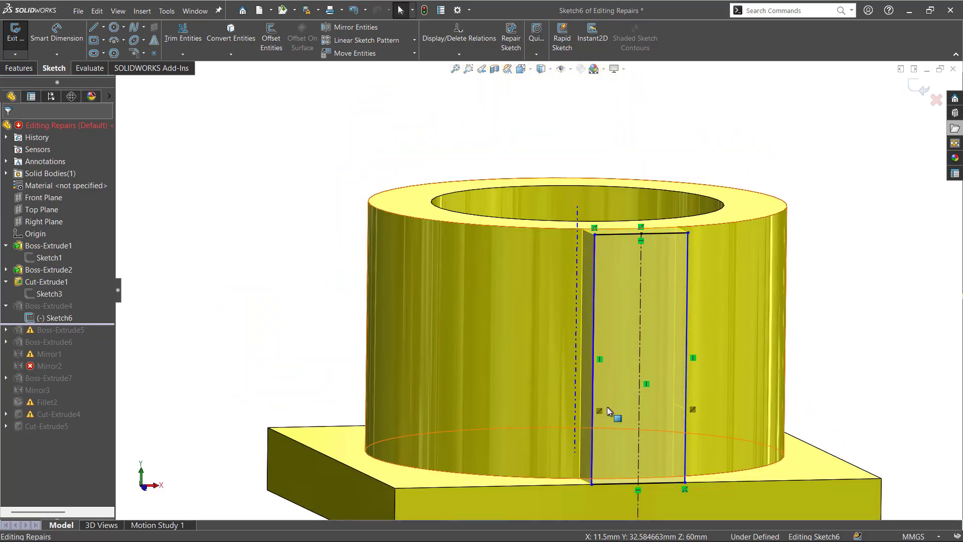
{"action": "middle_click_drag", "start_coordinate": [600, 411], "coordinate": [604, 365]}
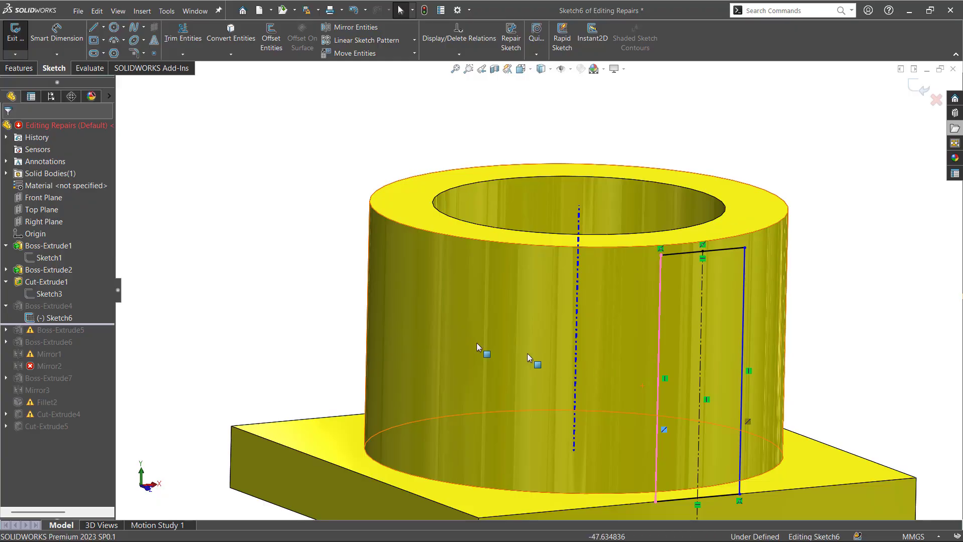
{"action": "left_click", "coordinate": [250, 294]}
{"action": "left_click", "coordinate": [919, 91]}
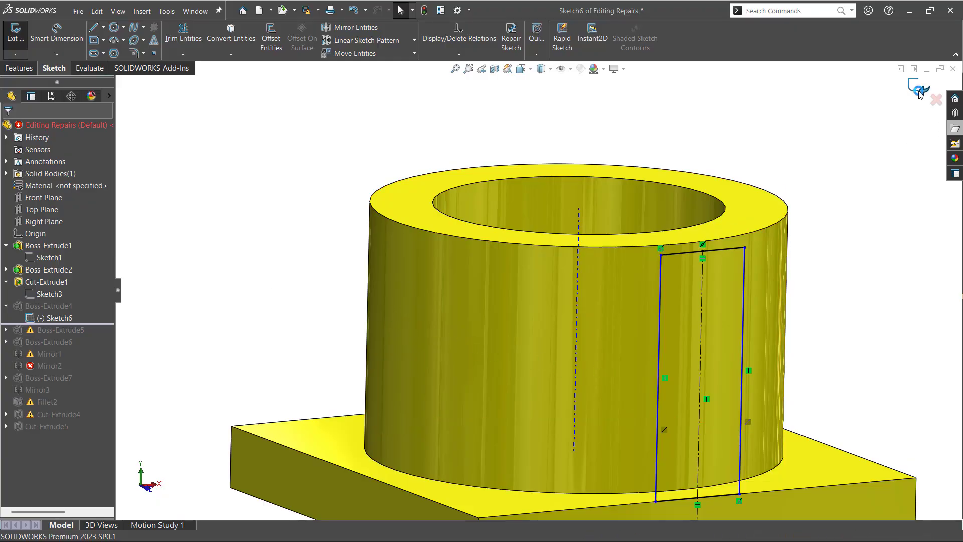
Step: Roll the feature history forward to include Boss-Extrude5 and expand it to show its sketch
{"action": "scroll", "coordinate": [179, 235], "scroll_direction": "up", "scroll_amount": 2}
{"action": "mouse_move", "coordinate": [291, 262]}
{"action": "middle_mouse_down"}
{"action": "mouse_move", "coordinate": [215, 261]}
{"action": "mouse_move", "coordinate": [224, 301]}
{"action": "mouse_move", "coordinate": [289, 336]}
{"action": "mouse_move", "coordinate": [220, 338]}
{"action": "middle_mouse_up"}
{"action": "left_click_drag", "start_coordinate": [100, 324], "coordinate": [100, 335]}
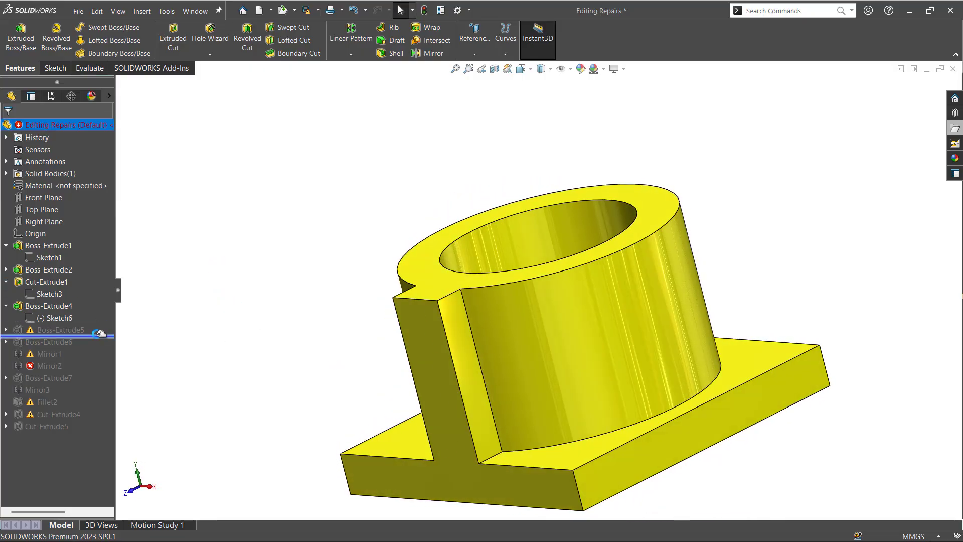
{"action": "left_click", "coordinate": [7, 331]}
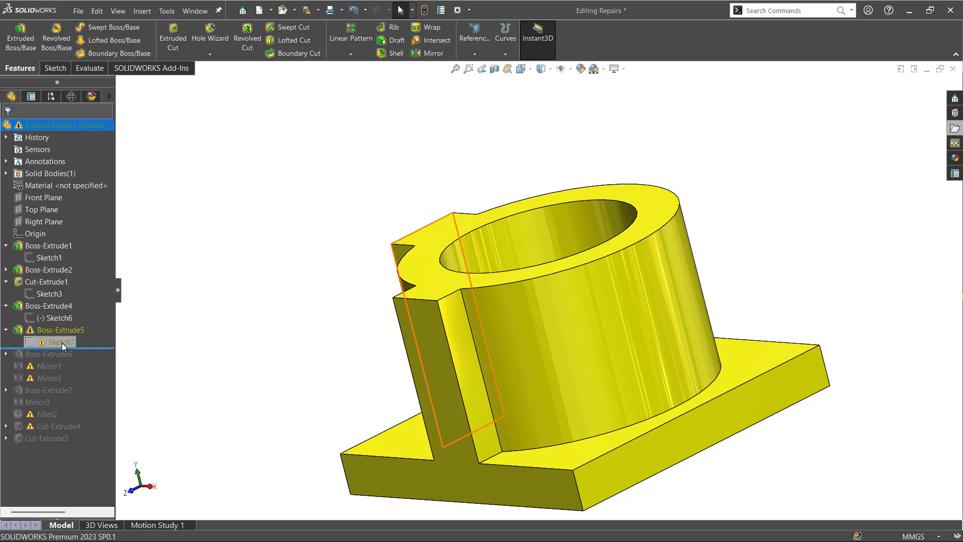
Step: Read the warning on Boss-Extrude5's Sketch7 and examine where its profile lies on the model
{"action": "mouse_move", "coordinate": [63, 346]}
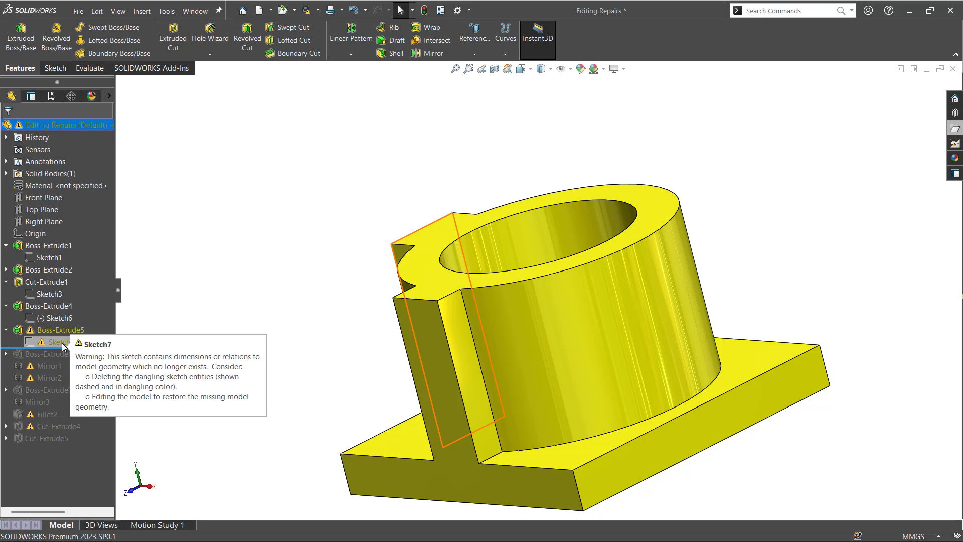
{"action": "left_click", "coordinate": [62, 345]}
{"action": "left_click", "coordinate": [263, 303]}
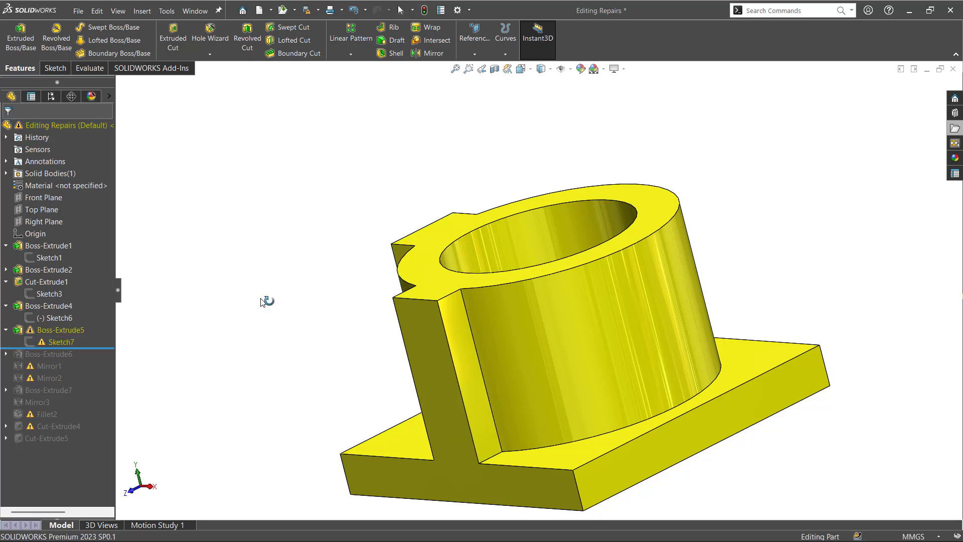
{"action": "middle_click_drag", "start_coordinate": [265, 303], "coordinate": [290, 326]}
{"action": "left_click", "coordinate": [81, 344]}
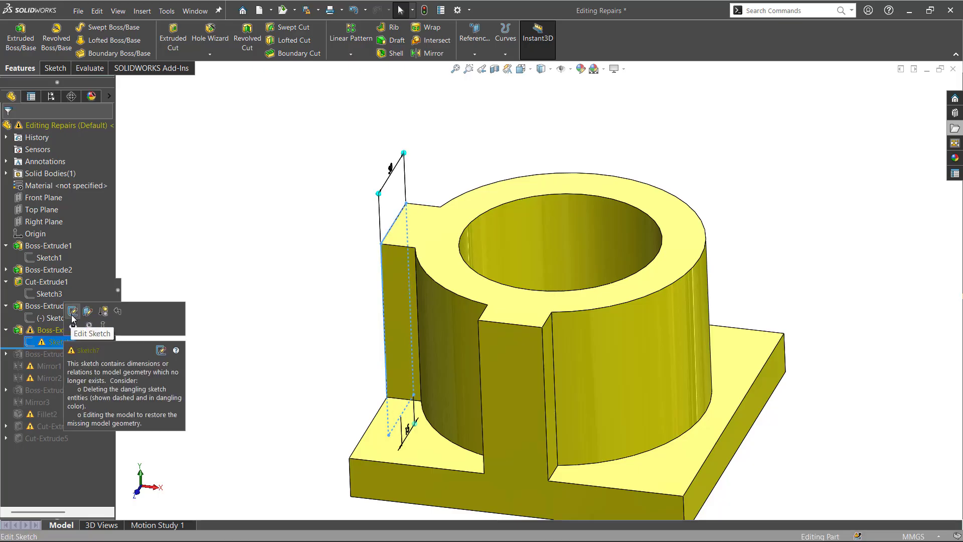
{"action": "right_click", "coordinate": [50, 342]}
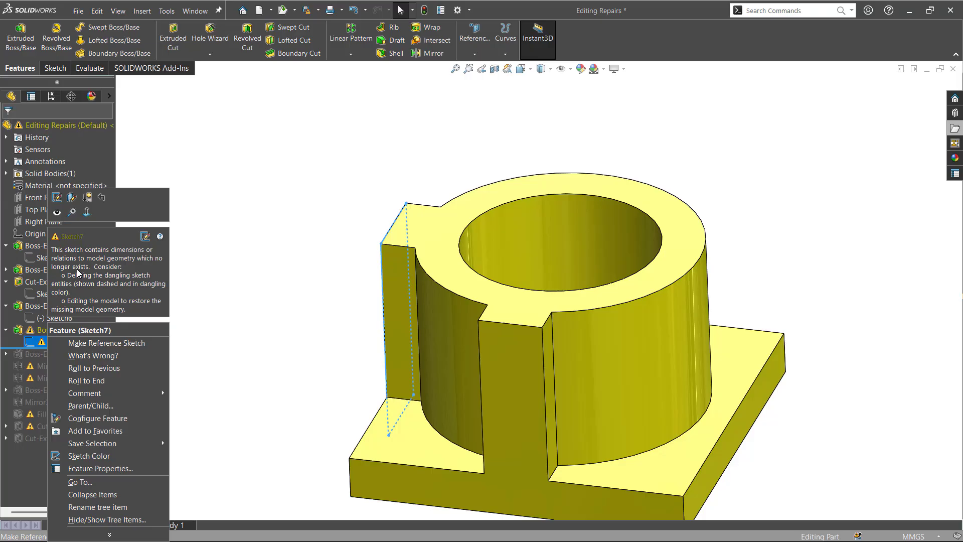
{"action": "left_click", "coordinate": [305, 273]}
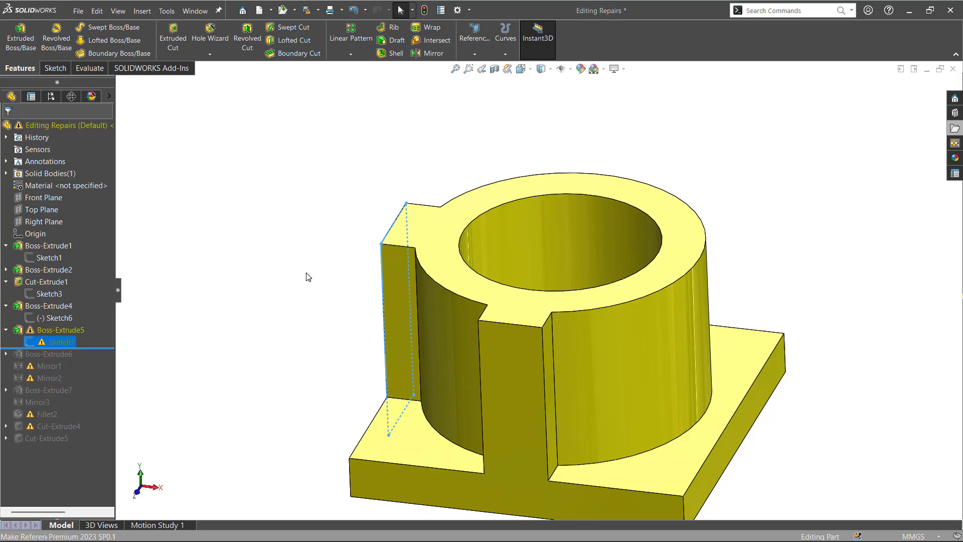
Step: Open Sketch7 for editing and check the dangling relation at the rectangle's lower corner
{"action": "right_click", "coordinate": [45, 343]}
{"action": "left_click", "coordinate": [52, 197]}
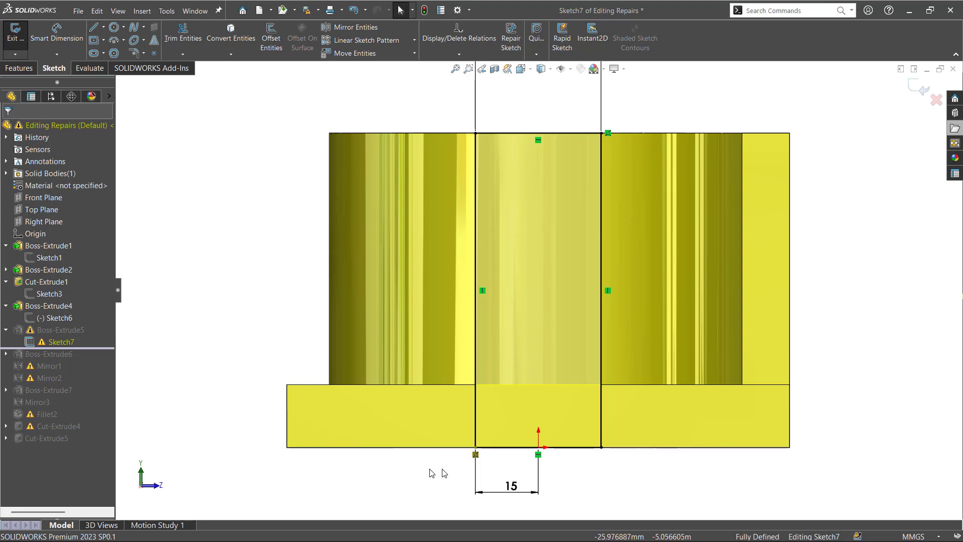
{"action": "mouse_move", "coordinate": [471, 457]}
{"action": "middle_mouse_down"}
{"action": "mouse_move", "coordinate": [432, 483]}
{"action": "mouse_move", "coordinate": [432, 504]}
{"action": "middle_mouse_up"}
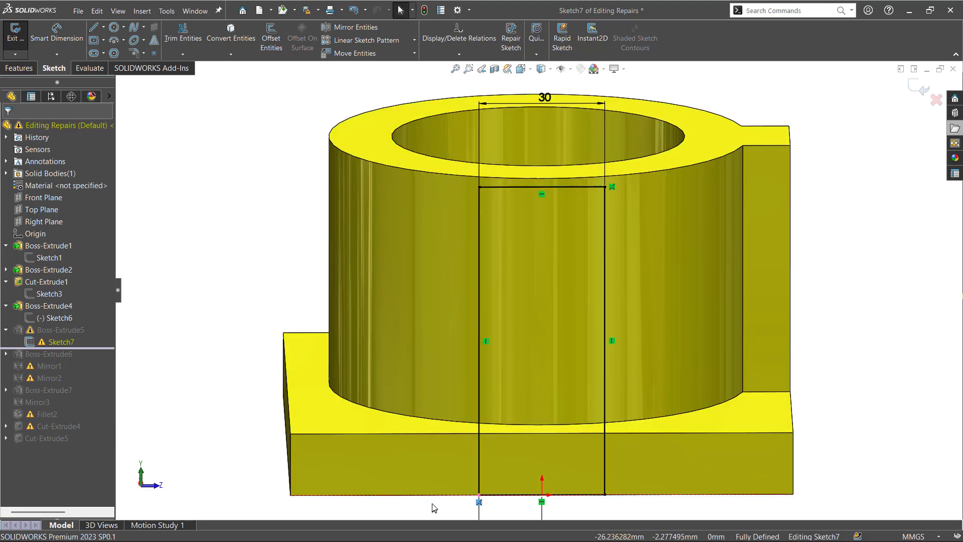
Step: Remove the dangling relation at the Sketch7 rectangle's lower corner and move its bottom line slightly above the base's lower edge
{"action": "scroll", "coordinate": [404, 445], "scroll_direction": "up", "scroll_amount": 3}
{"action": "mouse_move", "coordinate": [405, 445]}
{"action": "middle_mouse_down"}
{"action": "mouse_move", "coordinate": [606, 466]}
{"action": "mouse_move", "coordinate": [483, 475]}
{"action": "mouse_move", "coordinate": [420, 435]}
{"action": "middle_mouse_up"}
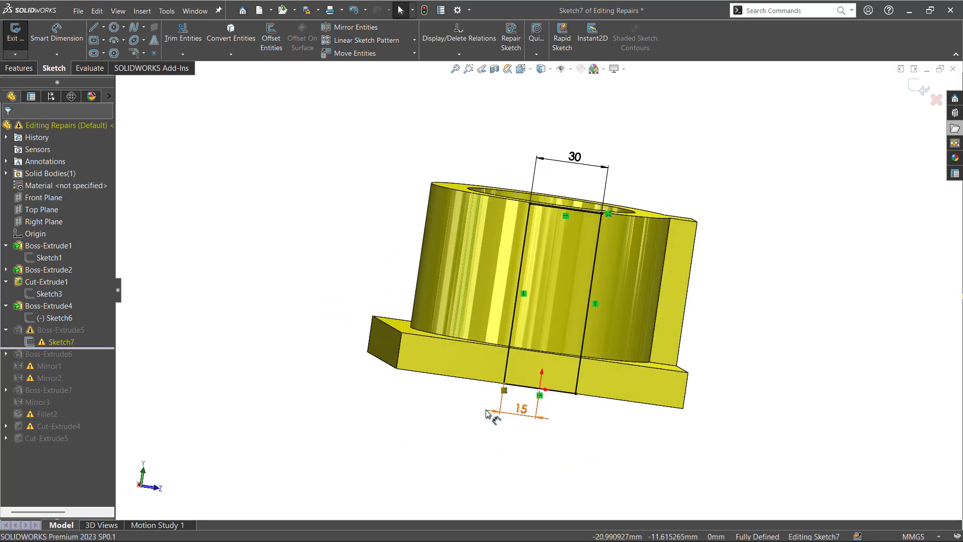
{"action": "key", "text": "ctrl+8"}
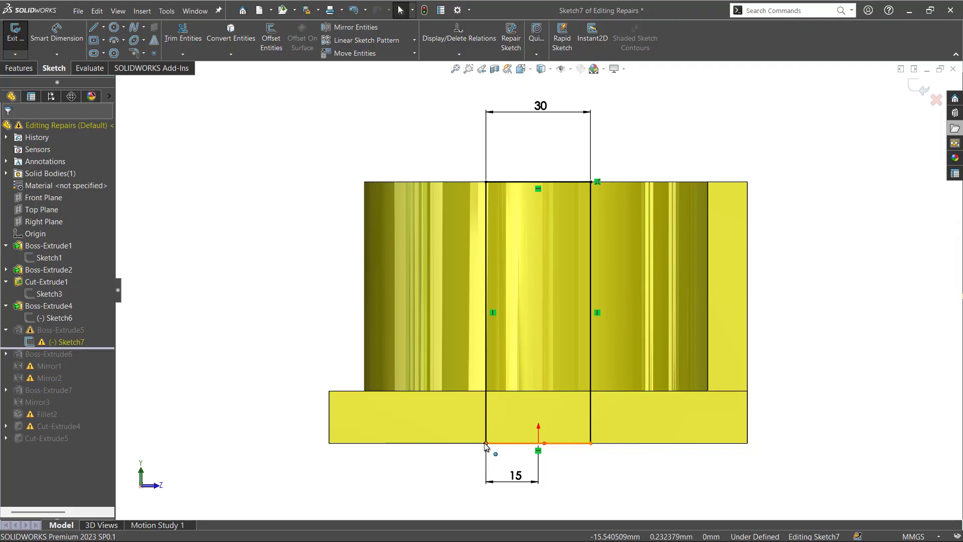
{"action": "left_click", "coordinate": [486, 443]}
{"action": "left_click_drag", "start_coordinate": [486, 442], "coordinate": [486, 427]}
{"action": "left_click", "coordinate": [484, 439]}
{"action": "left_click", "coordinate": [501, 428]}
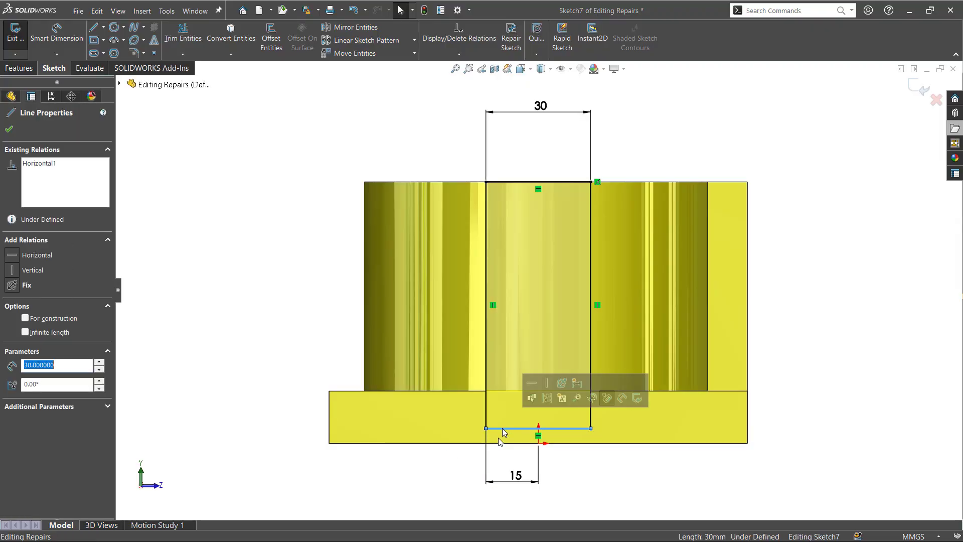
Step: Make the rectangle's bottom line collinear with the lower edge of the base plate
{"action": "left_click", "coordinate": [476, 441]}
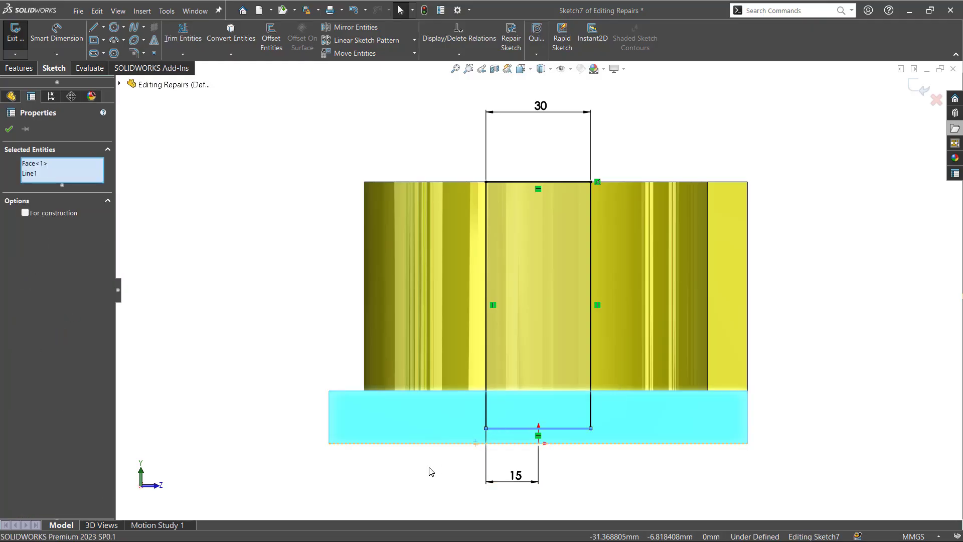
{"action": "left_click", "coordinate": [429, 468]}
{"action": "left_click", "coordinate": [468, 444]}
{"action": "left_click", "coordinate": [501, 429], "text": "ctrl"}
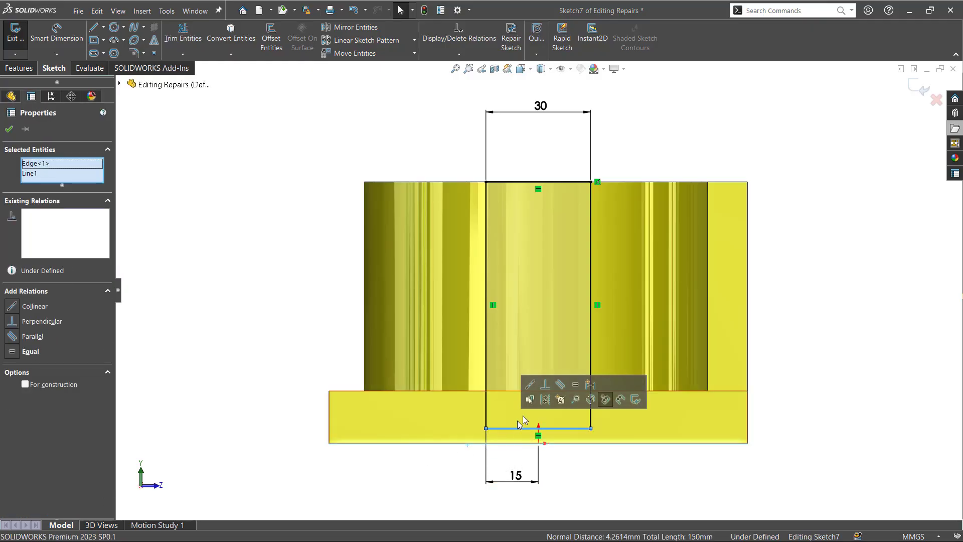
{"action": "left_click", "coordinate": [530, 385]}
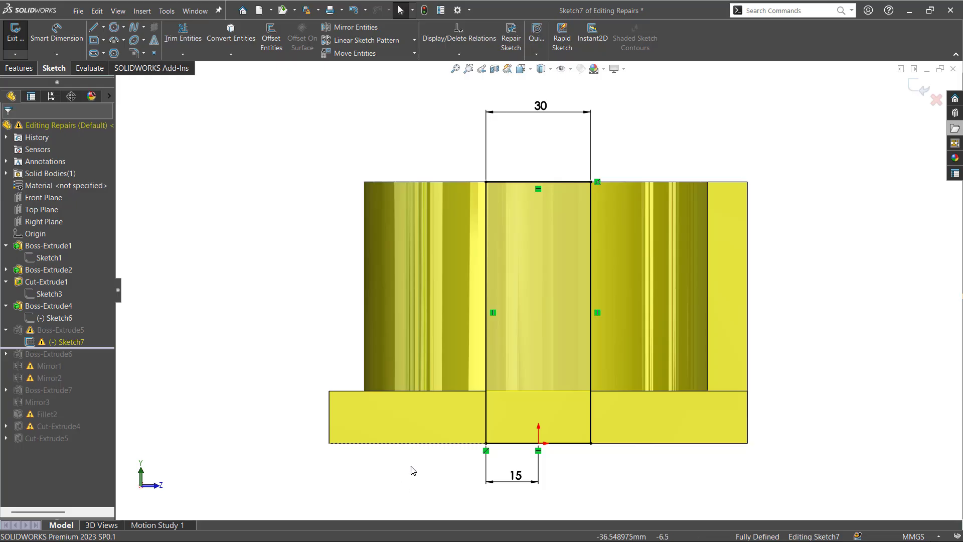
Step: Exit Sketch7, continue the rebuild ignoring the error, and dismiss the What's Wrong list
{"action": "left_click", "coordinate": [923, 89]}
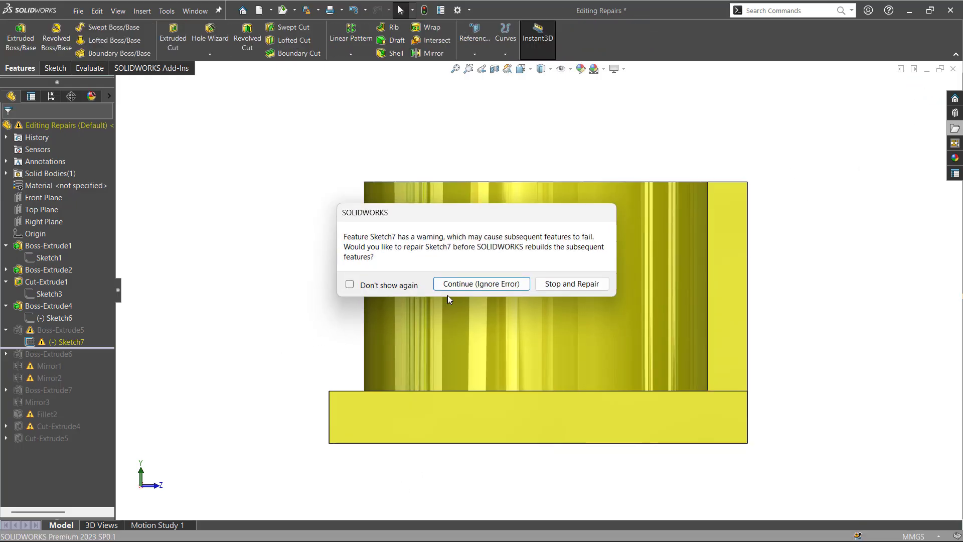
{"action": "left_click", "coordinate": [459, 283]}
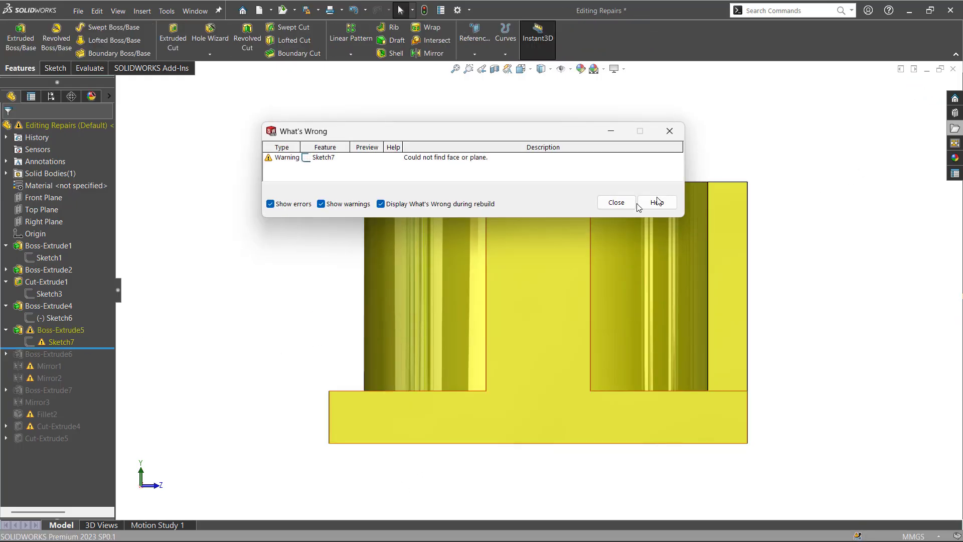
{"action": "left_click", "coordinate": [616, 203]}
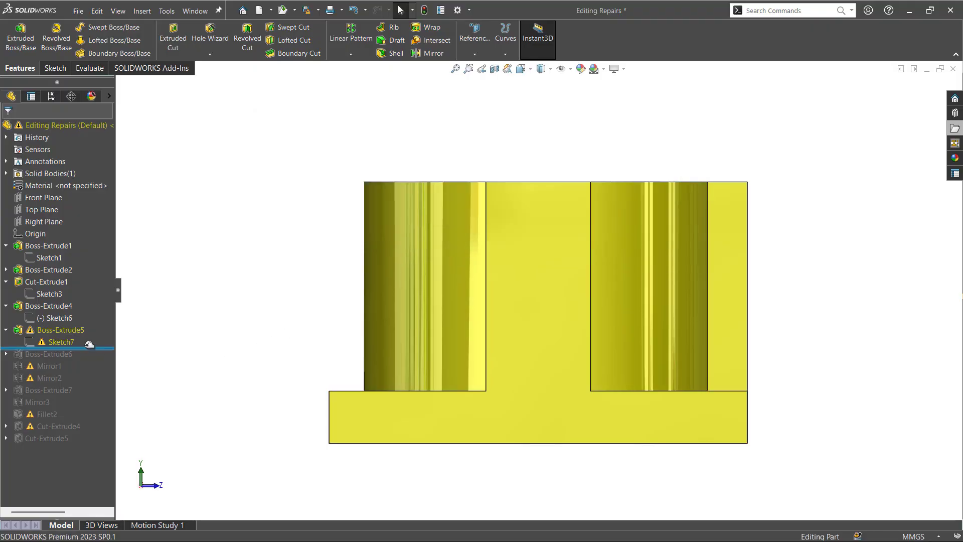
Step: Replace Sketch7's missing sketch plane with the side face of the base plate below the extruded profile
{"action": "left_click", "coordinate": [64, 343]}
{"action": "mouse_move", "coordinate": [304, 323]}
{"action": "middle_mouse_down"}
{"action": "mouse_move", "coordinate": [357, 387]}
{"action": "mouse_move", "coordinate": [346, 390]}
{"action": "middle_mouse_up"}
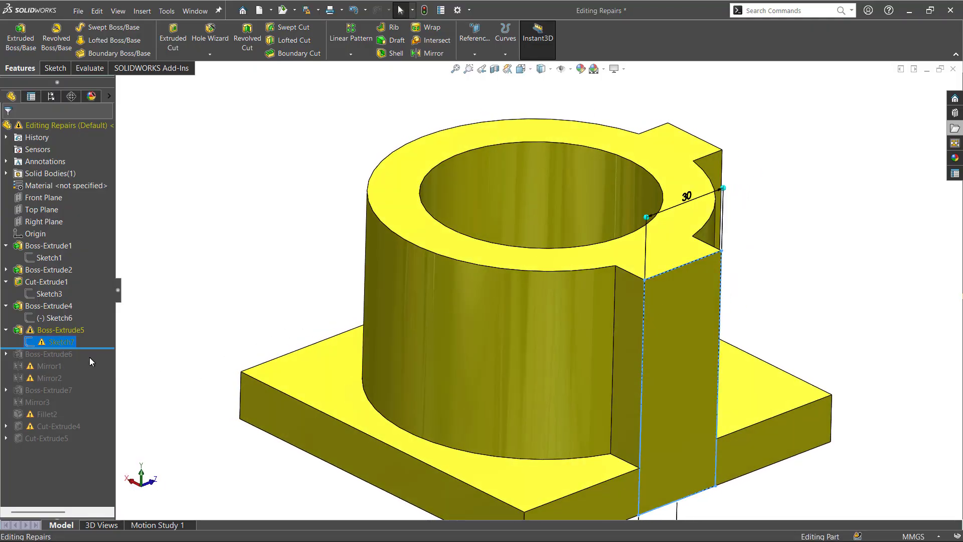
{"action": "right_click", "coordinate": [62, 342]}
{"action": "left_click", "coordinate": [83, 258]}
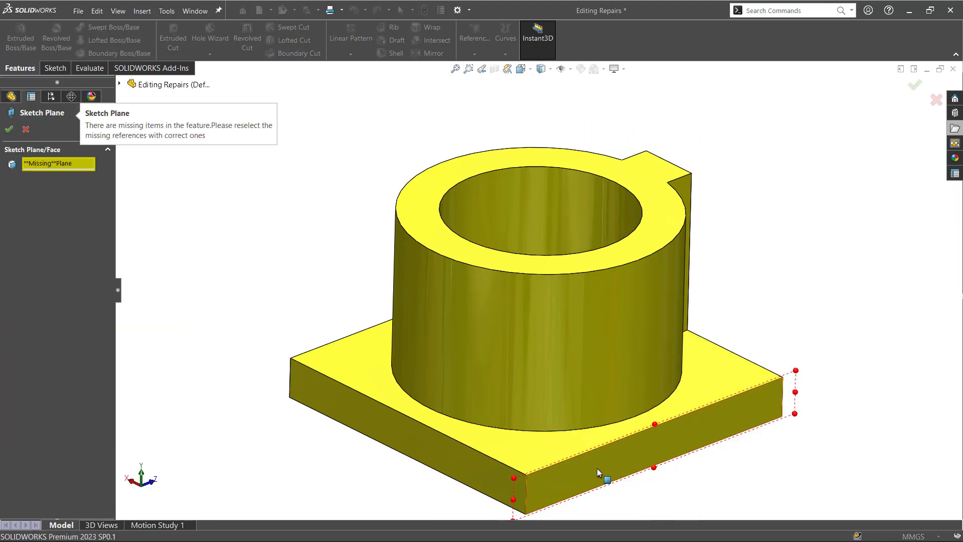
{"action": "left_click", "coordinate": [584, 469]}
{"action": "left_click", "coordinate": [10, 129]}
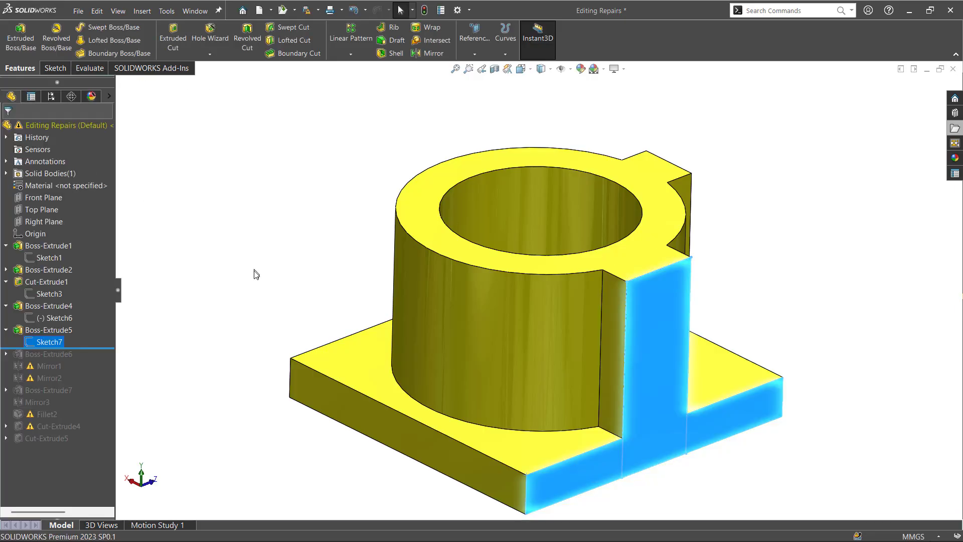
Step: Roll the feature history forward past Boss-Extrude6 to include Mirror1
{"action": "mouse_move", "coordinate": [269, 326]}
{"action": "middle_mouse_down"}
{"action": "mouse_move", "coordinate": [319, 315]}
{"action": "mouse_move", "coordinate": [217, 281]}
{"action": "mouse_move", "coordinate": [245, 387]}
{"action": "mouse_move", "coordinate": [242, 507]}
{"action": "mouse_move", "coordinate": [242, 370]}
{"action": "mouse_move", "coordinate": [269, 301]}
{"action": "mouse_move", "coordinate": [253, 310]}
{"action": "middle_mouse_up"}
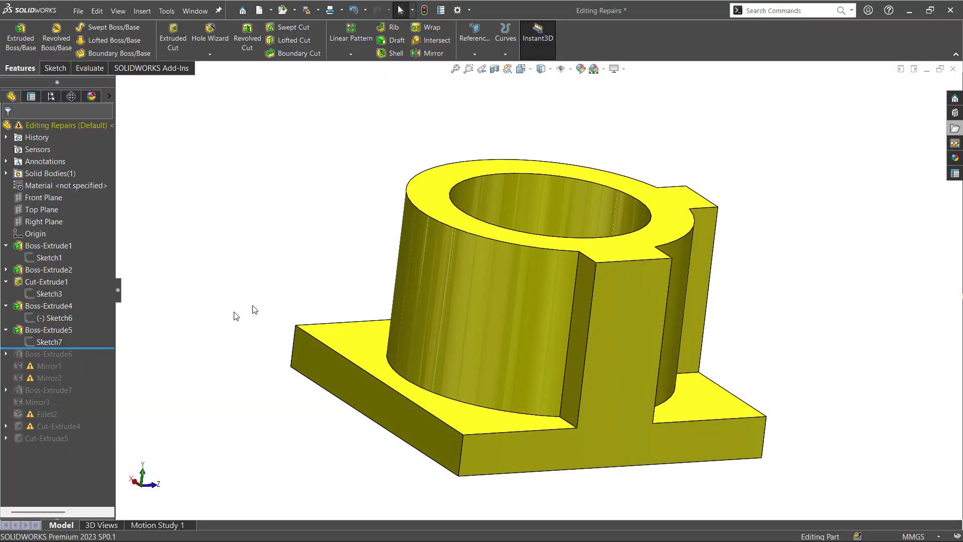
{"action": "left_click_drag", "start_coordinate": [92, 348], "coordinate": [90, 359]}
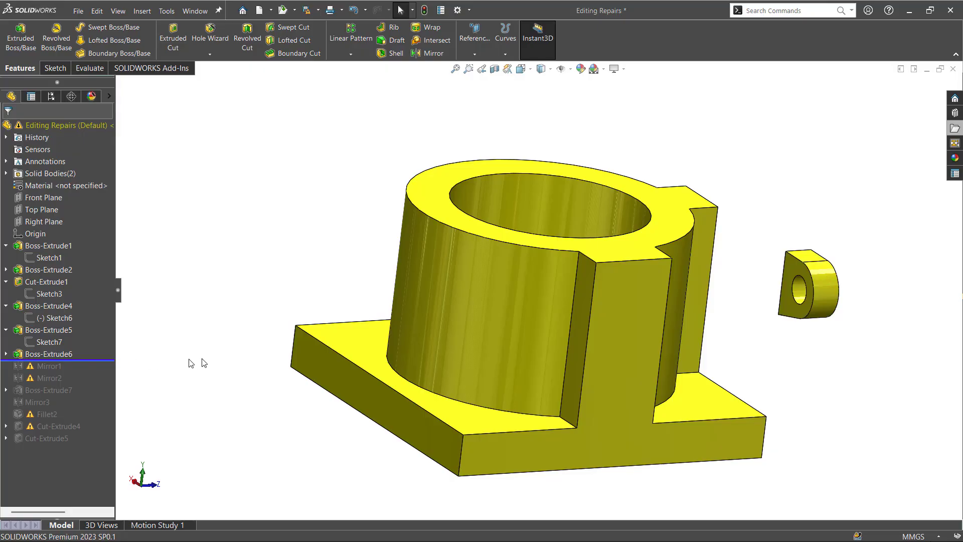
{"action": "middle_click_drag", "start_coordinate": [193, 361], "coordinate": [197, 383]}
{"action": "left_click_drag", "start_coordinate": [103, 359], "coordinate": [99, 371]}
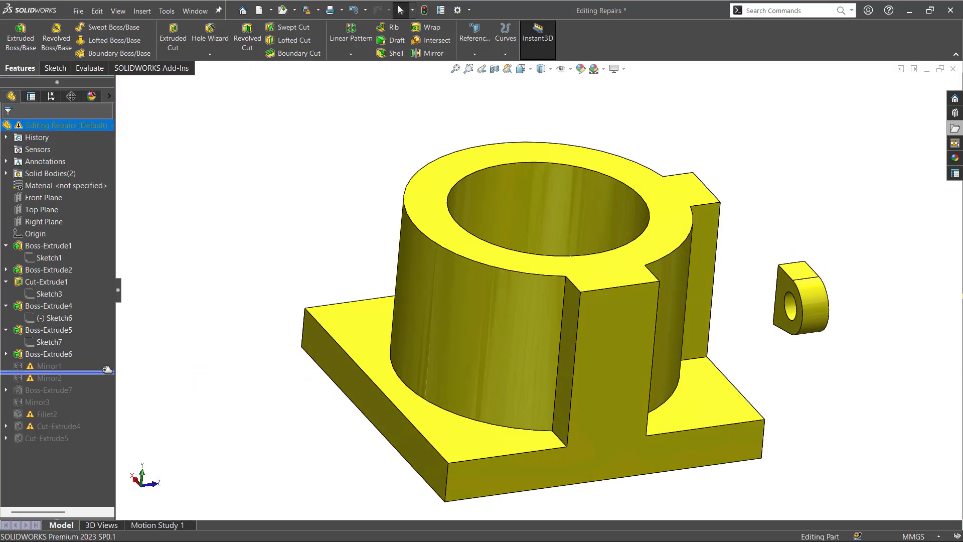
{"action": "middle_click_drag", "start_coordinate": [221, 370], "coordinate": [194, 440]}
{"action": "left_click", "coordinate": [56, 366]}
{"action": "left_click", "coordinate": [142, 397]}
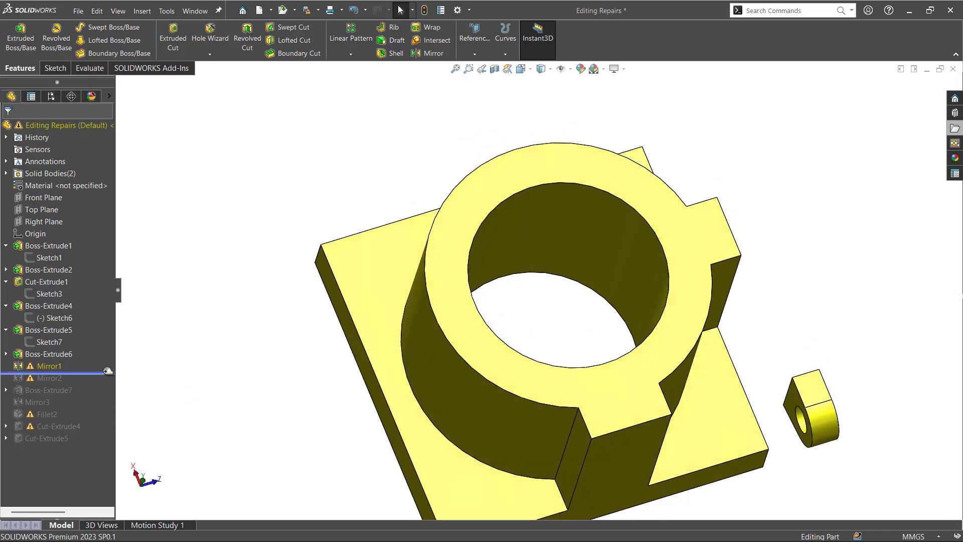
{"action": "mouse_move", "coordinate": [108, 372]}
{"action": "left_mouse_down"}
{"action": "mouse_move", "coordinate": [105, 360]}
{"action": "mouse_move", "coordinate": [104, 372]}
{"action": "left_mouse_up"}
Step: Read Mirror1's warning and open its definition to examine the mirror plane and the mirrored feature
{"action": "left_click", "coordinate": [48, 366]}
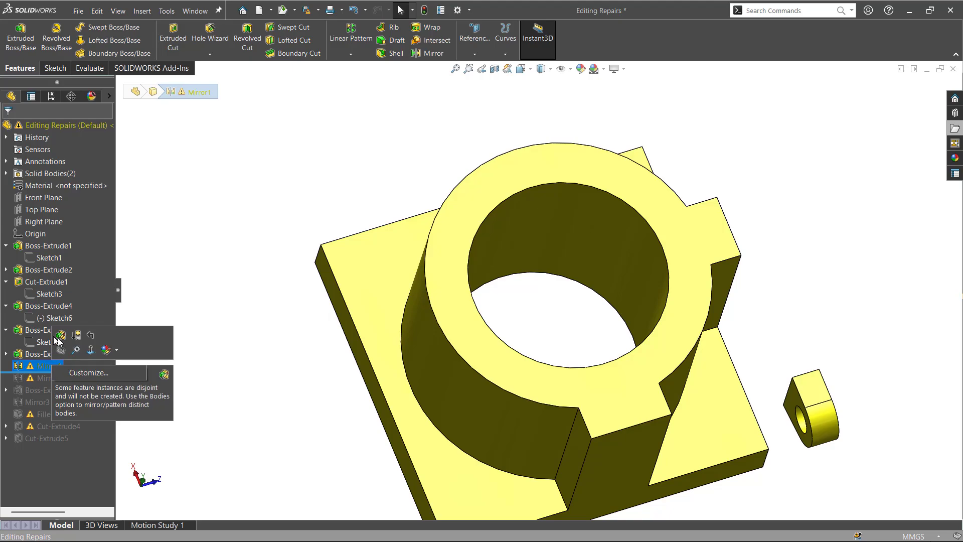
{"action": "left_click", "coordinate": [279, 318]}
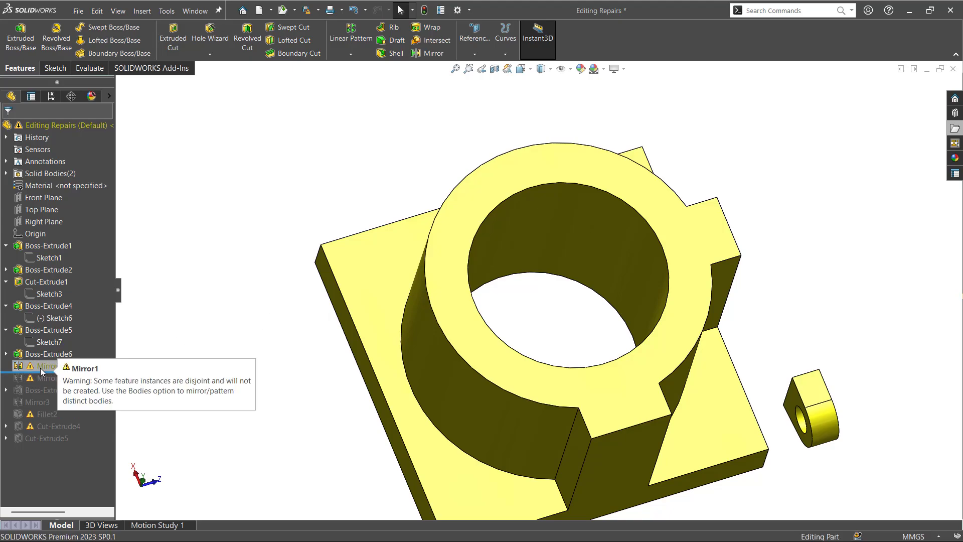
{"action": "left_click", "coordinate": [40, 368]}
{"action": "left_click", "coordinate": [55, 333]}
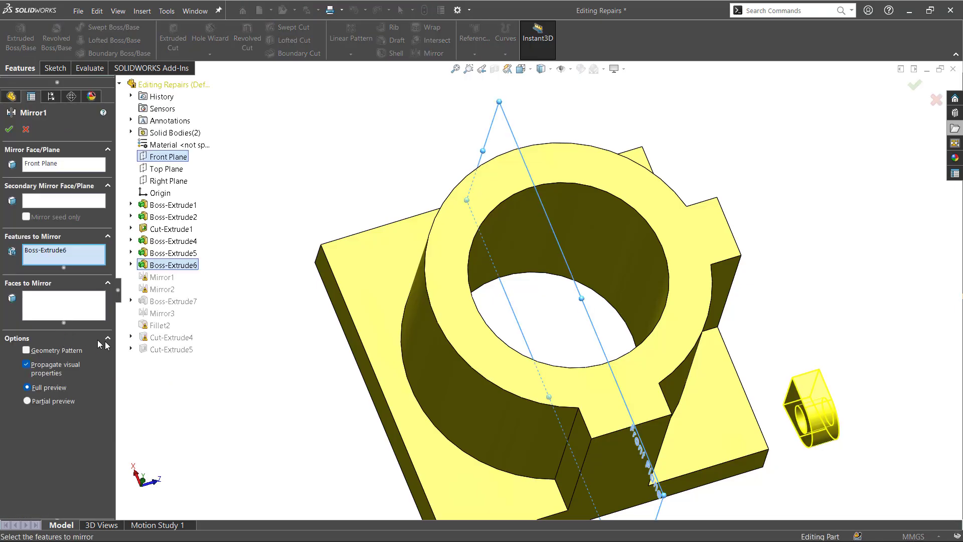
{"action": "middle_click_drag", "start_coordinate": [320, 413], "coordinate": [290, 405]}
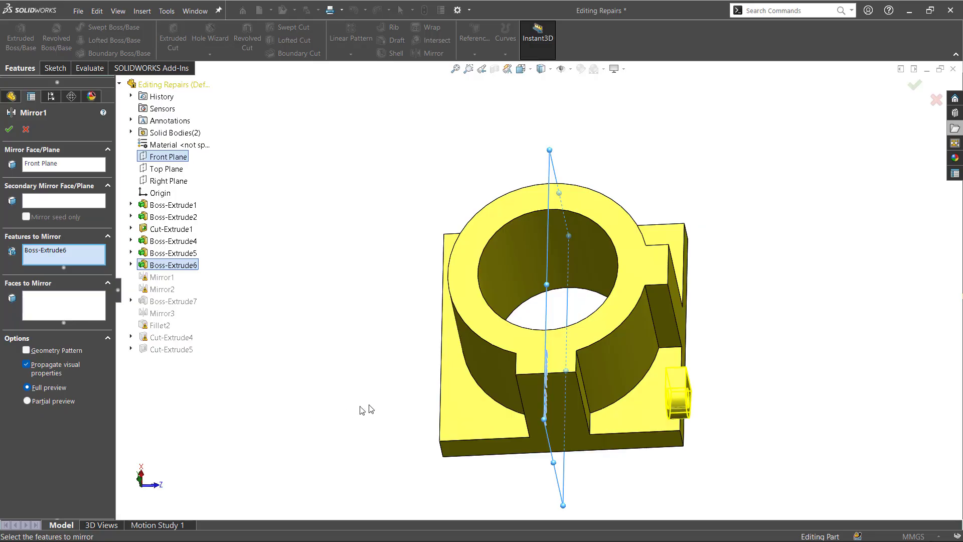
{"action": "middle_click_drag", "start_coordinate": [364, 410], "coordinate": [370, 431]}
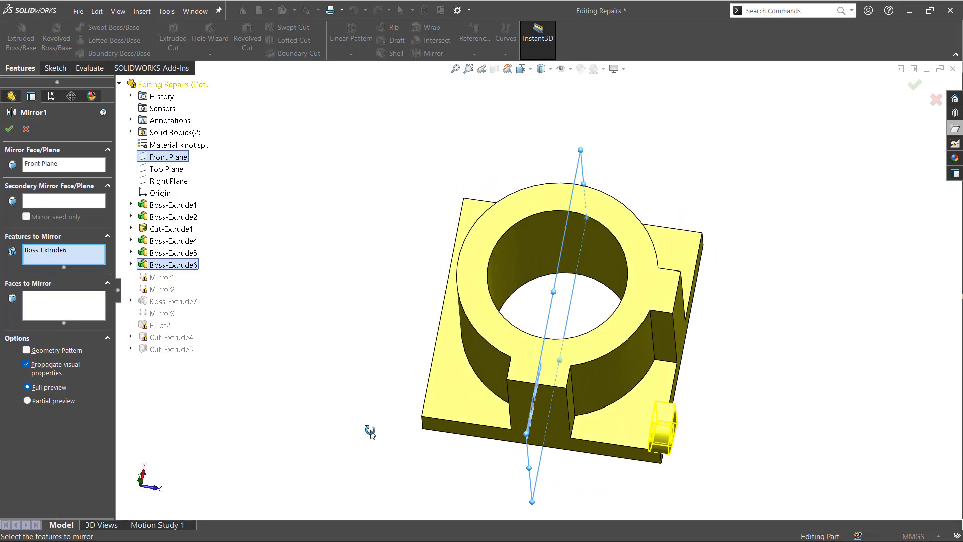
Step: Preview the Editing Repairs part in the file browser, check Mirror1's small lug on the model, and close the mirror's definition
{"action": "left_click", "coordinate": [955, 129]}
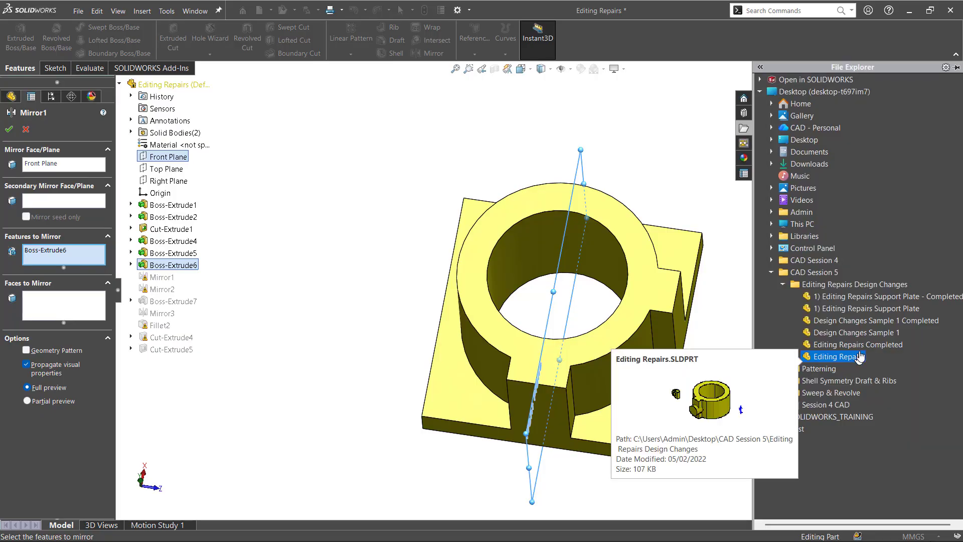
{"action": "mouse_move", "coordinate": [868, 347]}
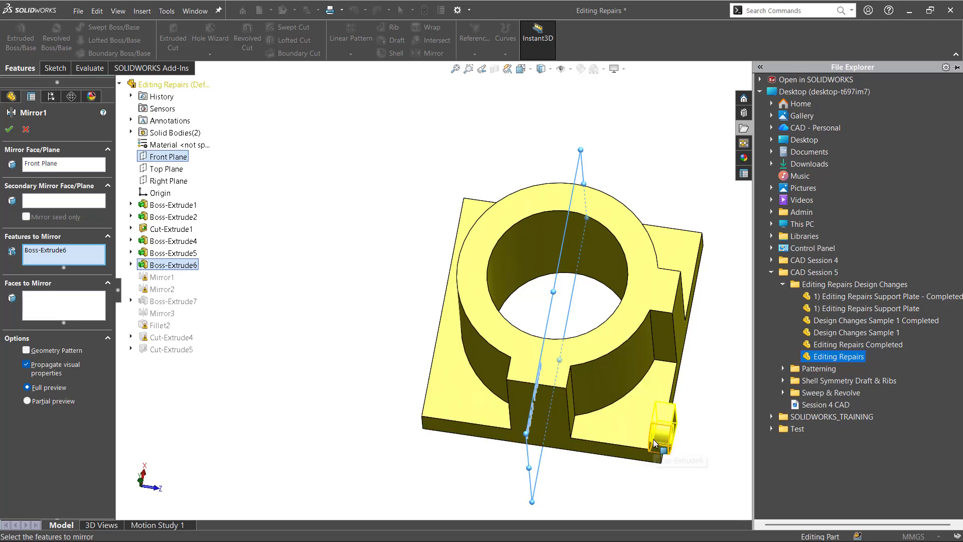
{"action": "mouse_move", "coordinate": [827, 362]}
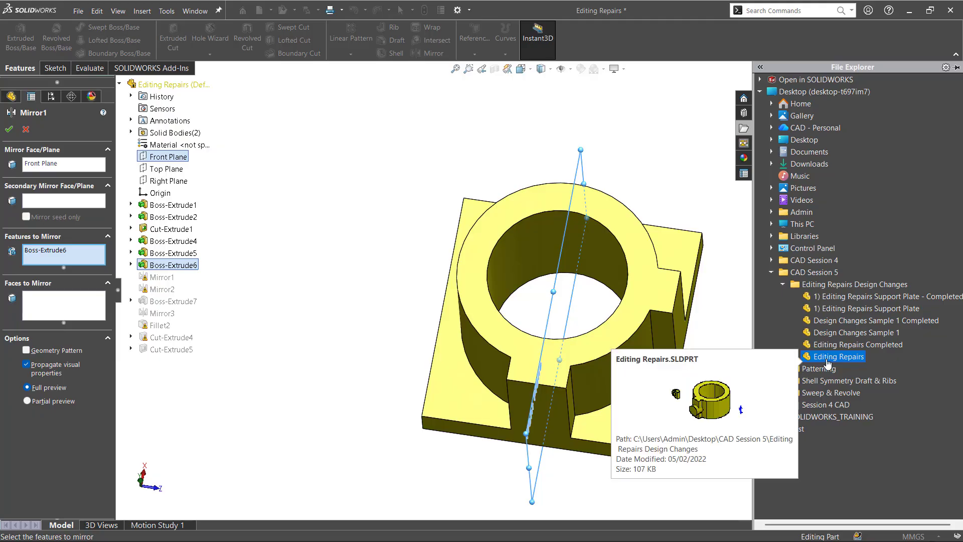
{"action": "middle_click_drag", "start_coordinate": [378, 391], "coordinate": [368, 342]}
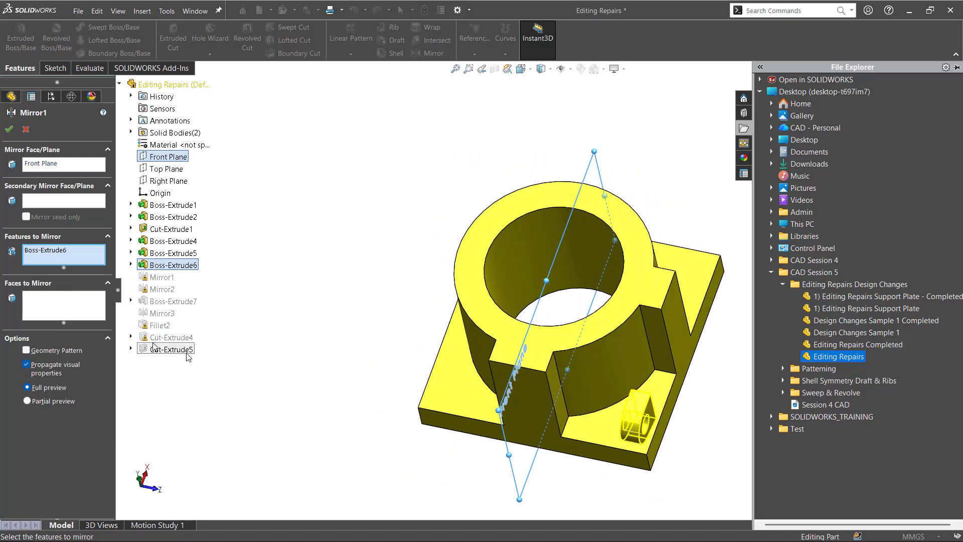
{"action": "left_click", "coordinate": [9, 129]}
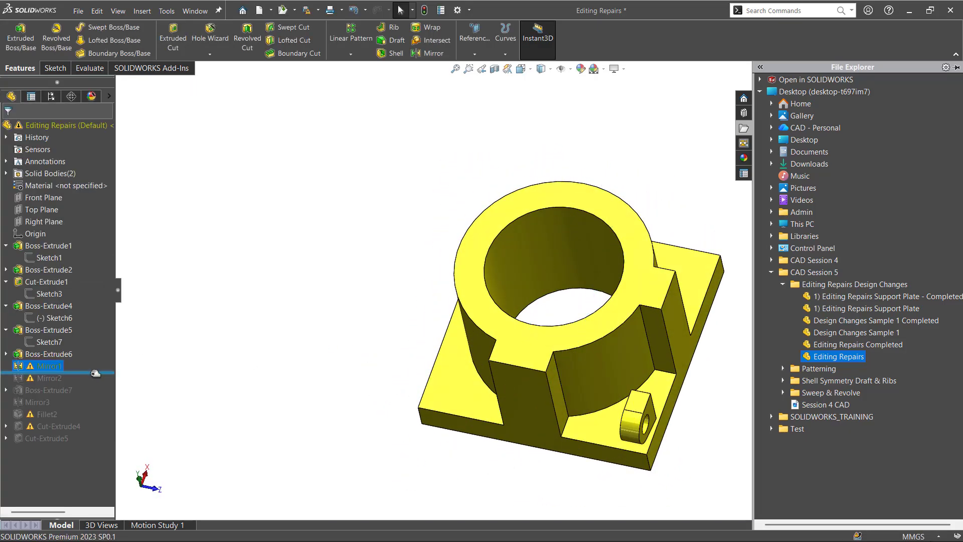
Step: Roll the feature history forward to the end of the tree and recheck Mirror1's warning
{"action": "left_click_drag", "start_coordinate": [95, 373], "coordinate": [95, 445]}
{"action": "mouse_move", "coordinate": [245, 391]}
{"action": "middle_mouse_down"}
{"action": "mouse_move", "coordinate": [304, 419]}
{"action": "mouse_move", "coordinate": [258, 400]}
{"action": "mouse_move", "coordinate": [230, 402]}
{"action": "mouse_move", "coordinate": [215, 473]}
{"action": "mouse_move", "coordinate": [255, 421]}
{"action": "mouse_move", "coordinate": [242, 376]}
{"action": "middle_mouse_up"}
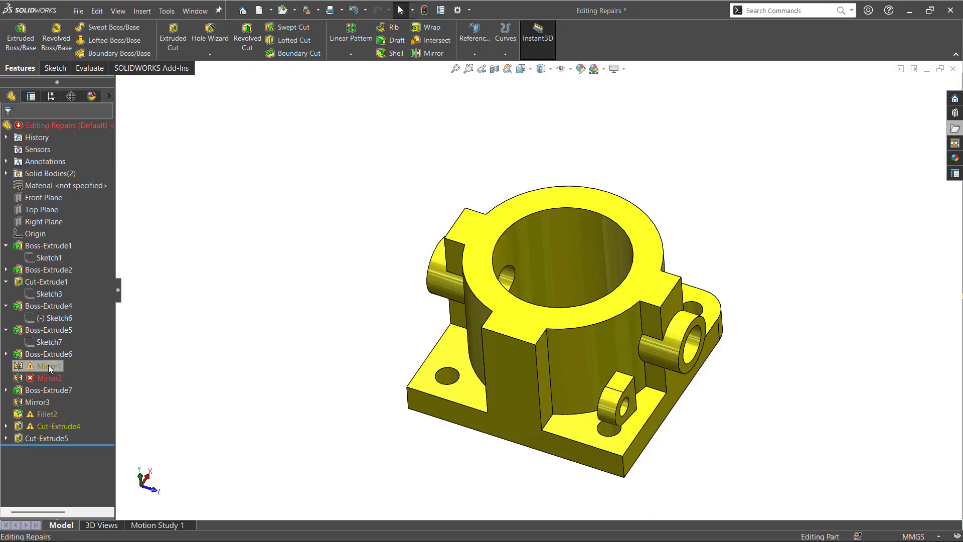
{"action": "left_click", "coordinate": [49, 367]}
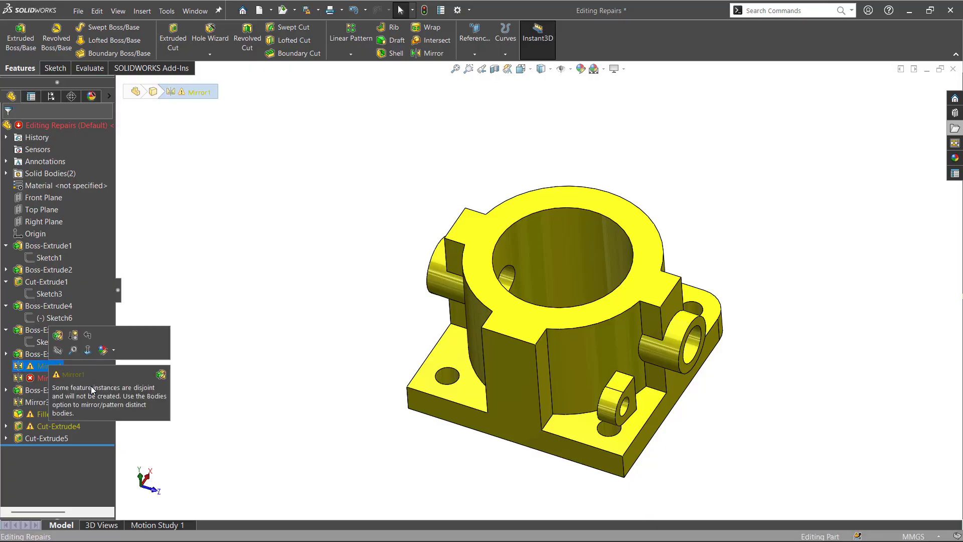
{"action": "left_click", "coordinate": [232, 334]}
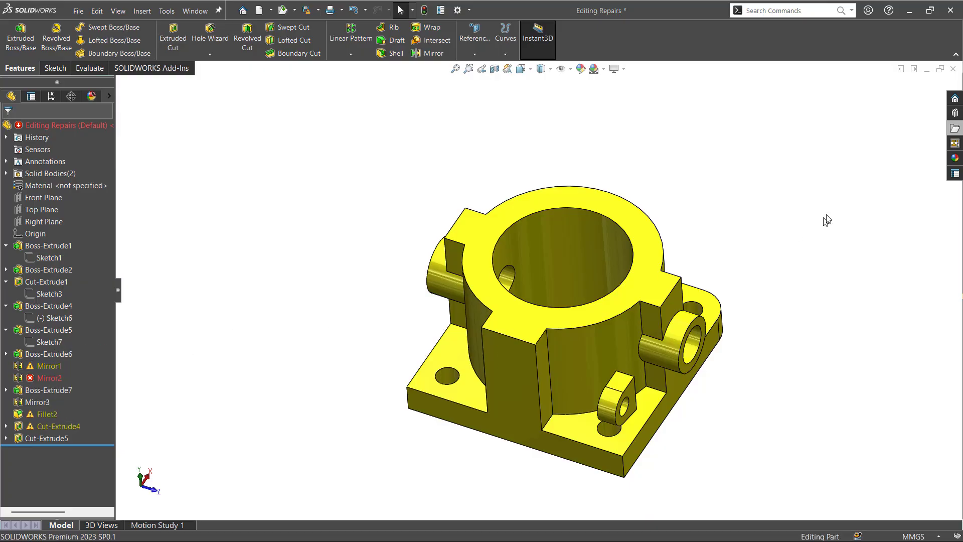
Step: Open the Editing Repairs Completed part side by side with the current part, and select the faulty Mirror1 for comparison
{"action": "left_click", "coordinate": [900, 70]}
{"action": "left_click", "coordinate": [952, 129]}
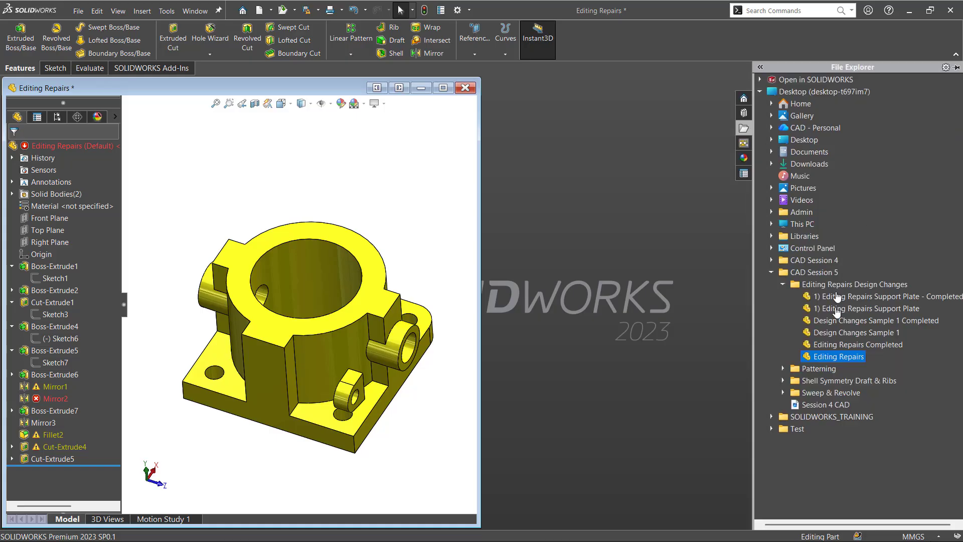
{"action": "double_click", "coordinate": [853, 346]}
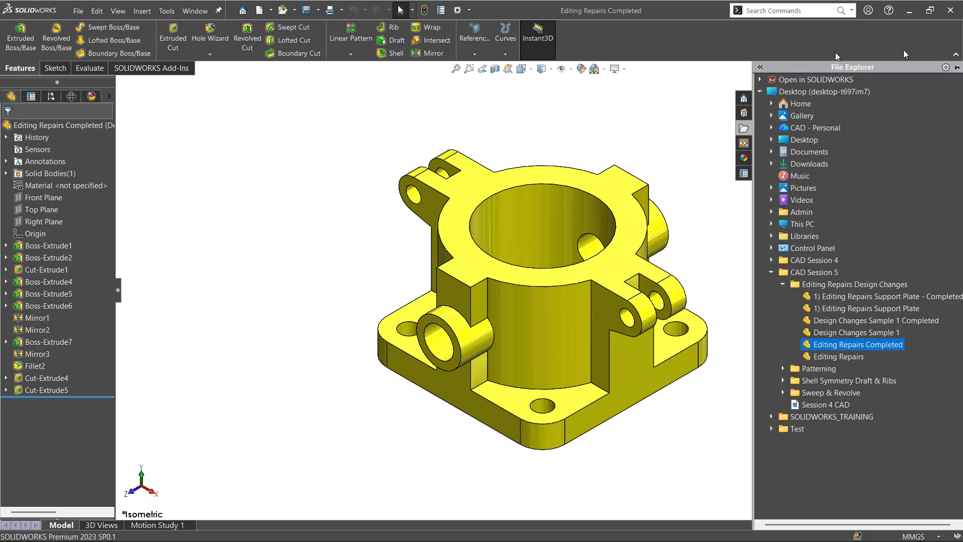
{"action": "left_click", "coordinate": [914, 70]}
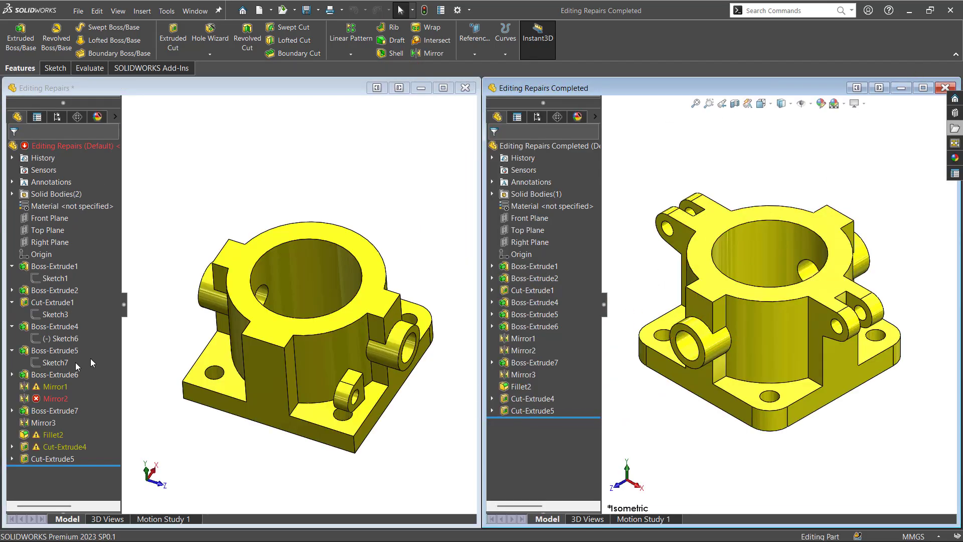
{"action": "left_click", "coordinate": [44, 387]}
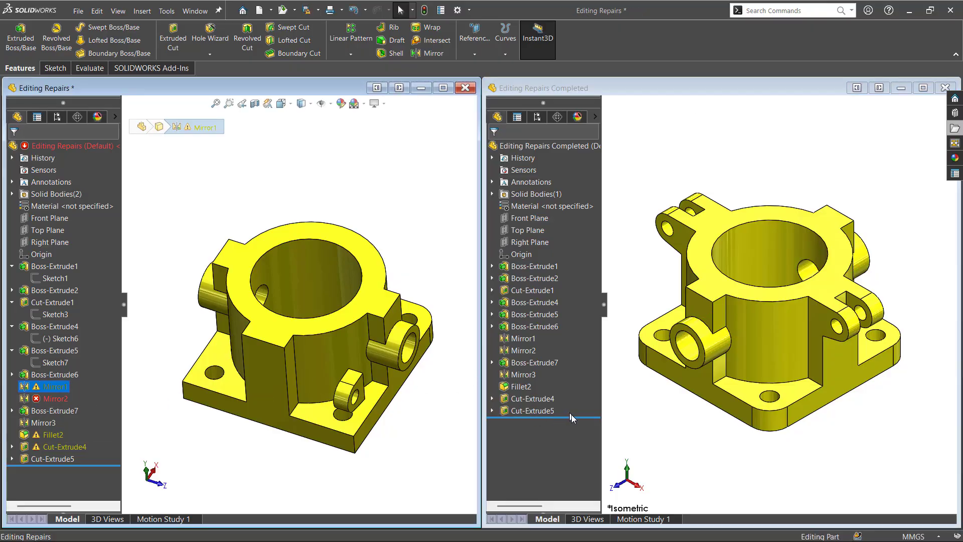
Step: Roll the completed part back to just after Mirror1 and select that mirror to examine its lugs
{"action": "left_click_drag", "start_coordinate": [579, 417], "coordinate": [581, 344]}
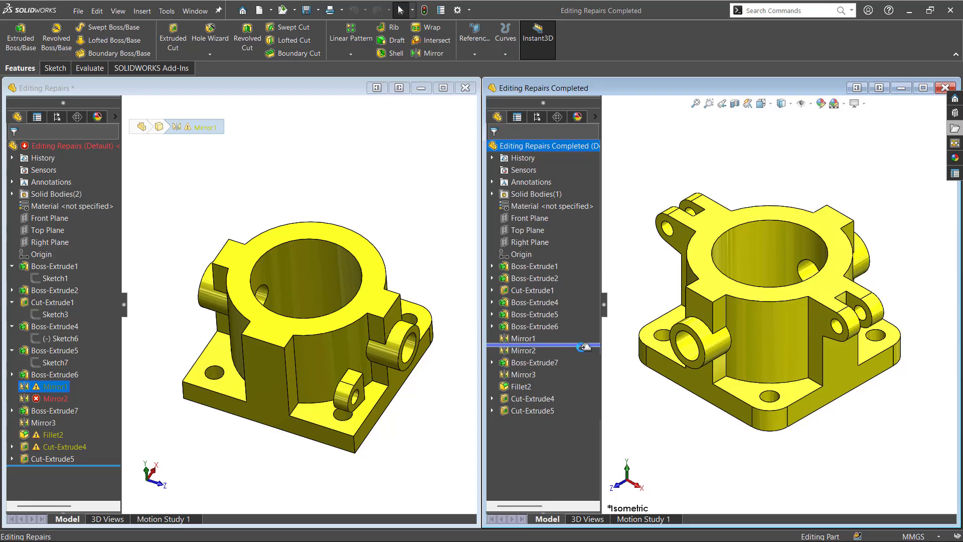
{"action": "middle_click_drag", "start_coordinate": [682, 420], "coordinate": [807, 432]}
{"action": "left_click", "coordinate": [534, 338]}
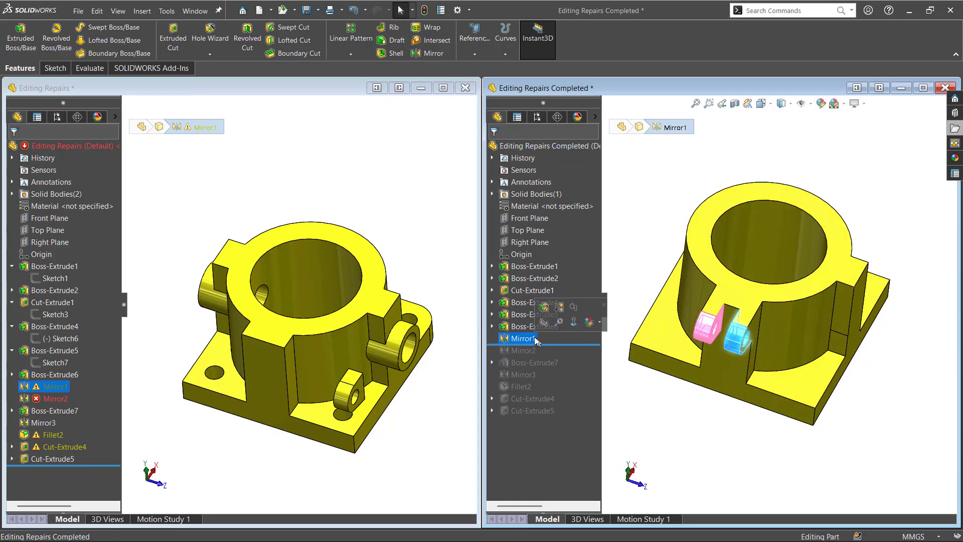
Step: Deselect Mirror1 in the completed part and roll its history back to just before that mirror to examine the original lug
{"action": "left_click", "coordinate": [663, 422]}
{"action": "left_click", "coordinate": [545, 339]}
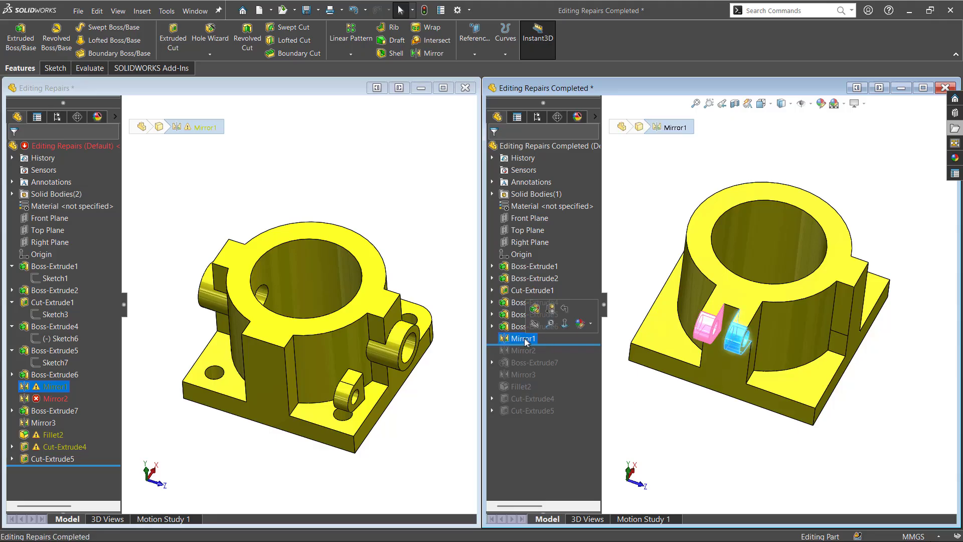
{"action": "left_click", "coordinate": [620, 380]}
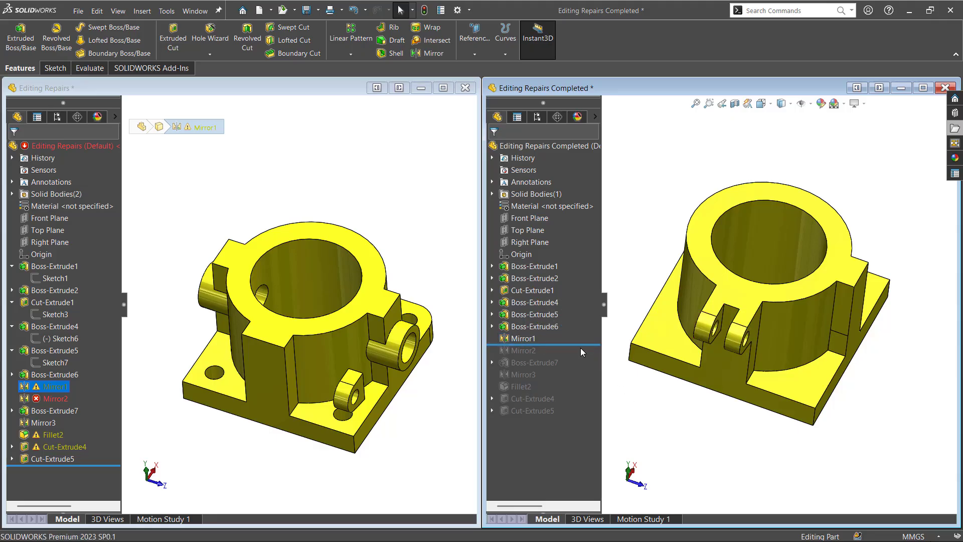
{"action": "left_click_drag", "start_coordinate": [584, 345], "coordinate": [583, 340]}
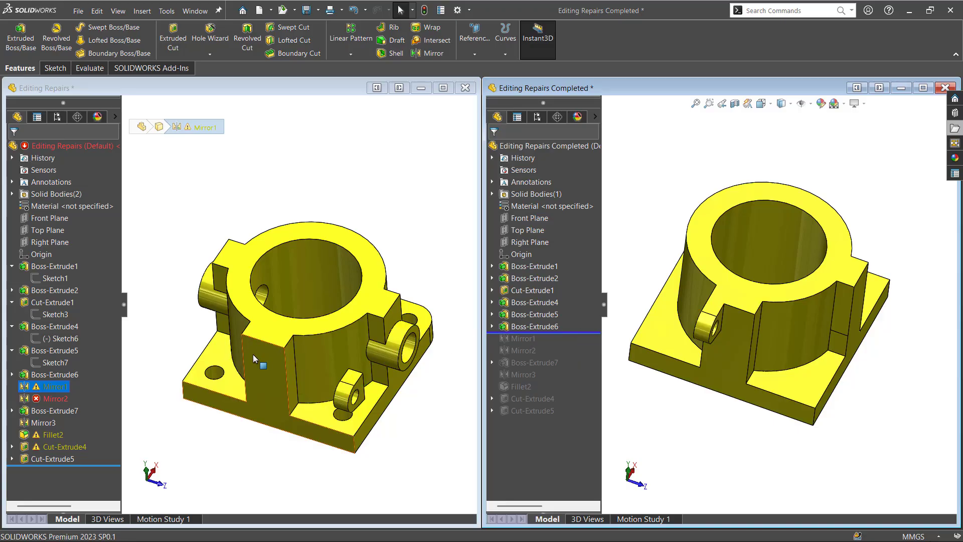
Step: Identify the small lug's feature, Boss-Extrude6, in the Editing Repairs part and reveal its underlying sketch
{"action": "left_click", "coordinate": [224, 464]}
{"action": "middle_click_drag", "start_coordinate": [244, 456], "coordinate": [286, 439]}
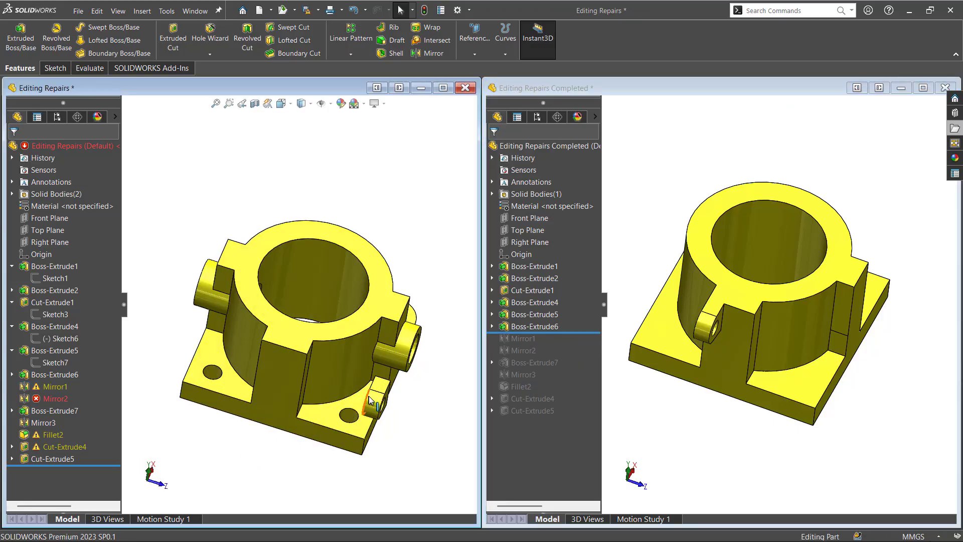
{"action": "left_click", "coordinate": [368, 400]}
{"action": "left_click", "coordinate": [66, 376]}
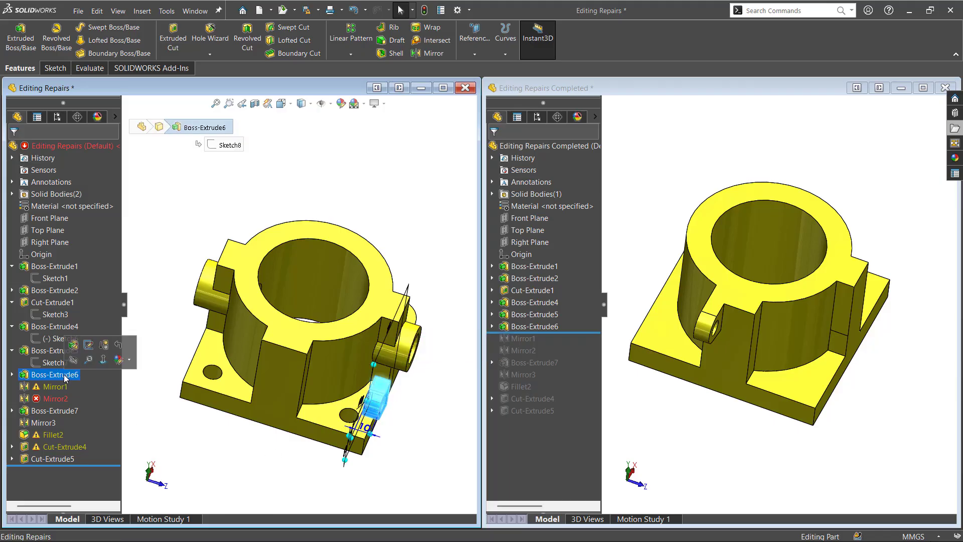
{"action": "left_click", "coordinate": [12, 374]}
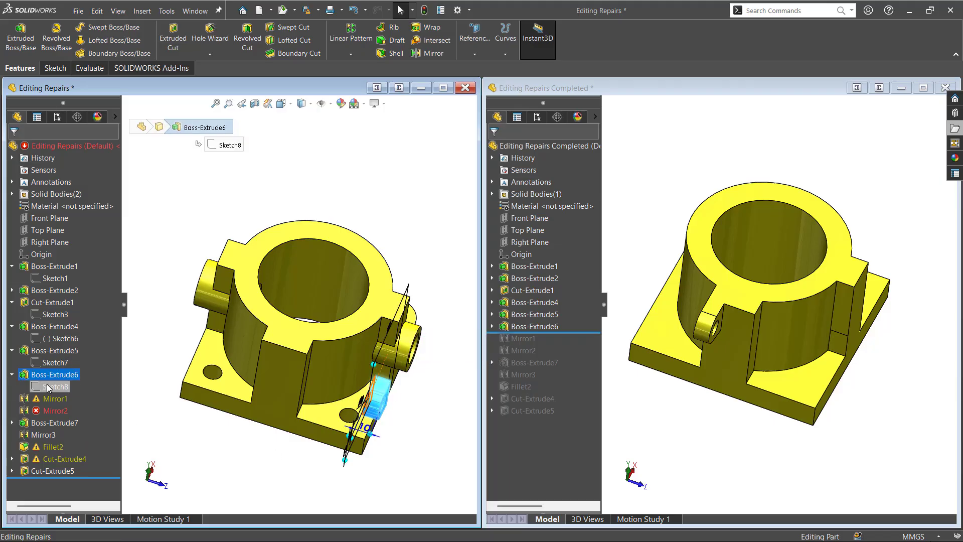
Step: Change the sketch plane of Sketch8 to the side face of the block projecting from the cylinder, ignoring the Fillet2 error during rebuild
{"action": "left_click", "coordinate": [48, 386]}
{"action": "right_click", "coordinate": [49, 387]}
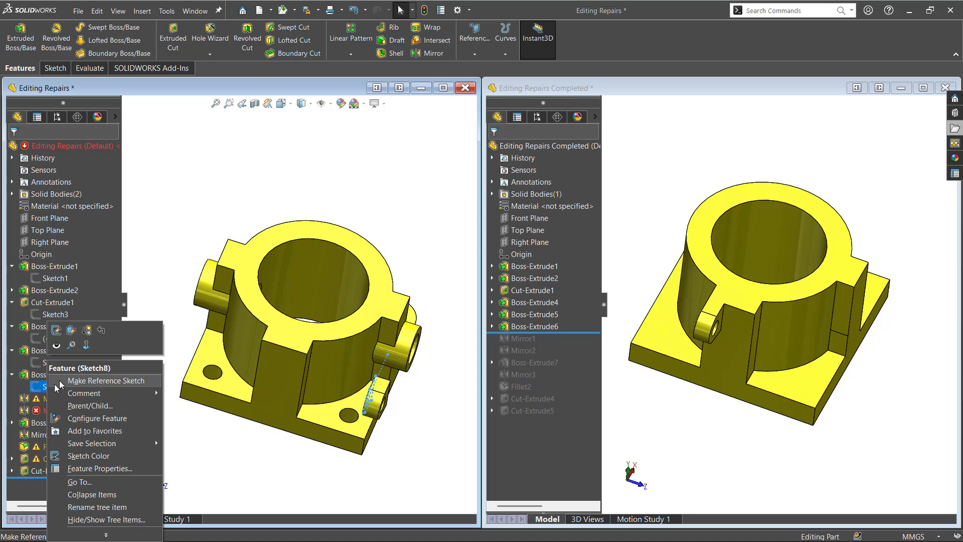
{"action": "left_click", "coordinate": [78, 337]}
{"action": "middle_click_drag", "start_coordinate": [237, 421], "coordinate": [275, 458]}
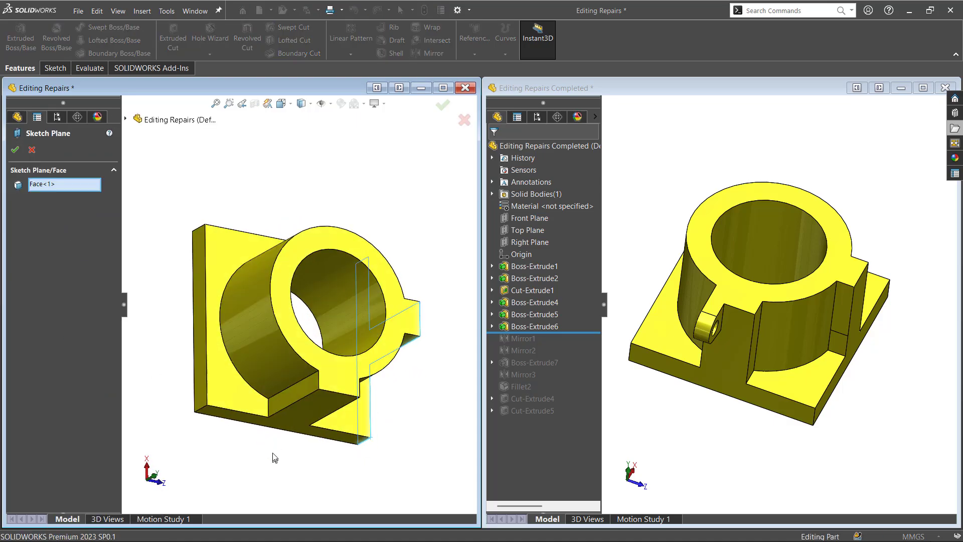
{"action": "left_click", "coordinate": [308, 389]}
{"action": "left_click", "coordinate": [16, 150]}
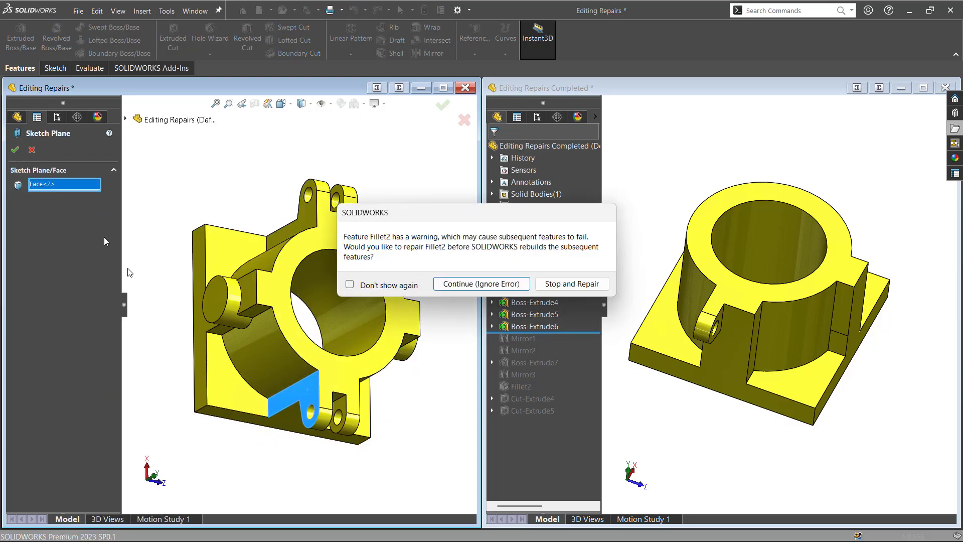
{"action": "left_click", "coordinate": [494, 285]}
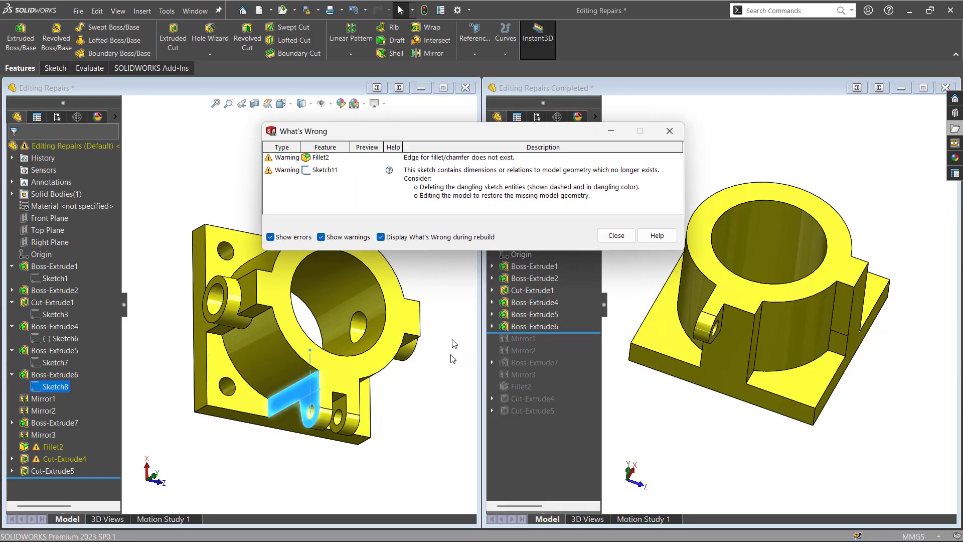
{"action": "left_click", "coordinate": [617, 236]}
Step: Examine the repaired lugs and their mirrors from several sides, and roll the completed part forward to the end of its history for comparison
{"action": "mouse_move", "coordinate": [345, 416]}
{"action": "middle_mouse_down"}
{"action": "mouse_move", "coordinate": [230, 447]}
{"action": "mouse_move", "coordinate": [221, 406]}
{"action": "mouse_move", "coordinate": [205, 392]}
{"action": "middle_mouse_up"}
{"action": "middle_click_drag", "start_coordinate": [211, 464], "coordinate": [206, 375]}
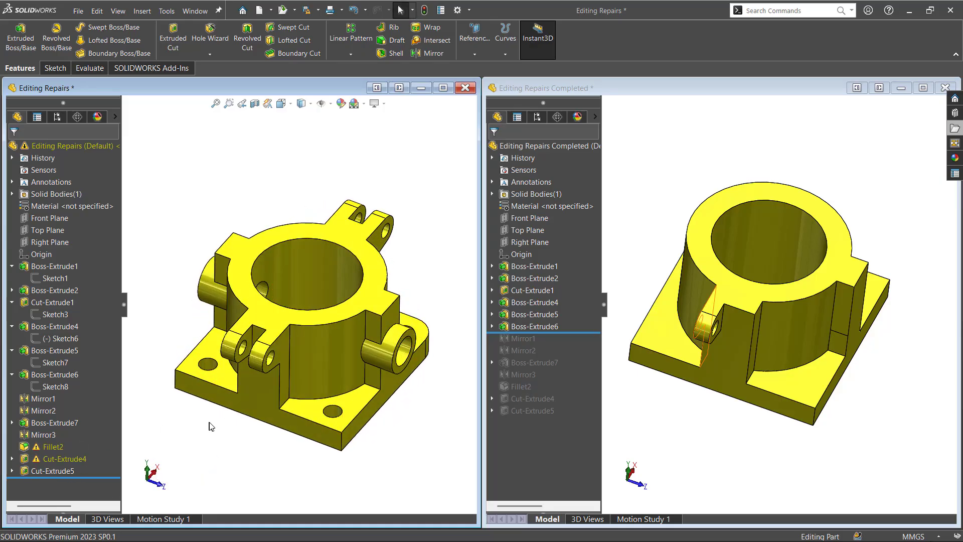
{"action": "middle_click_drag", "start_coordinate": [240, 401], "coordinate": [226, 470]}
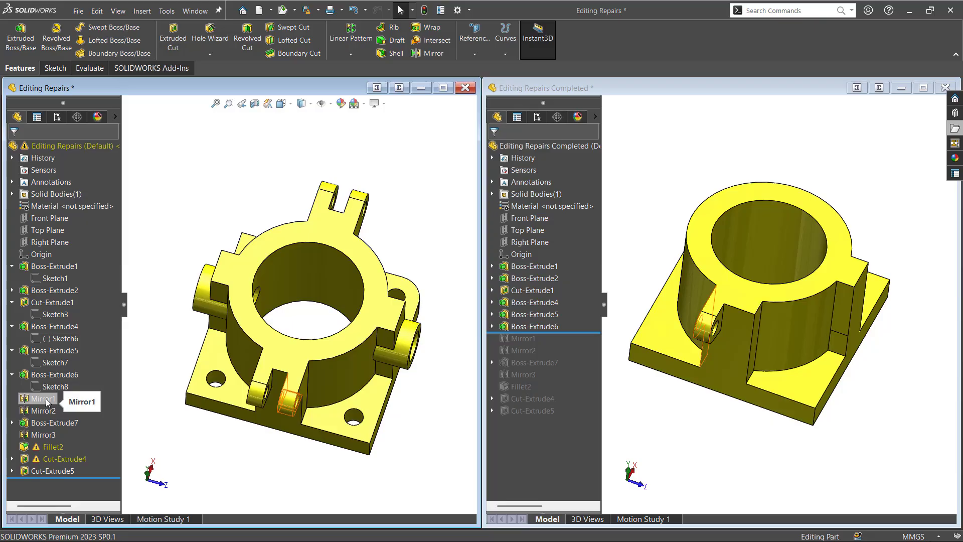
{"action": "middle_click_drag", "start_coordinate": [274, 434], "coordinate": [300, 401]}
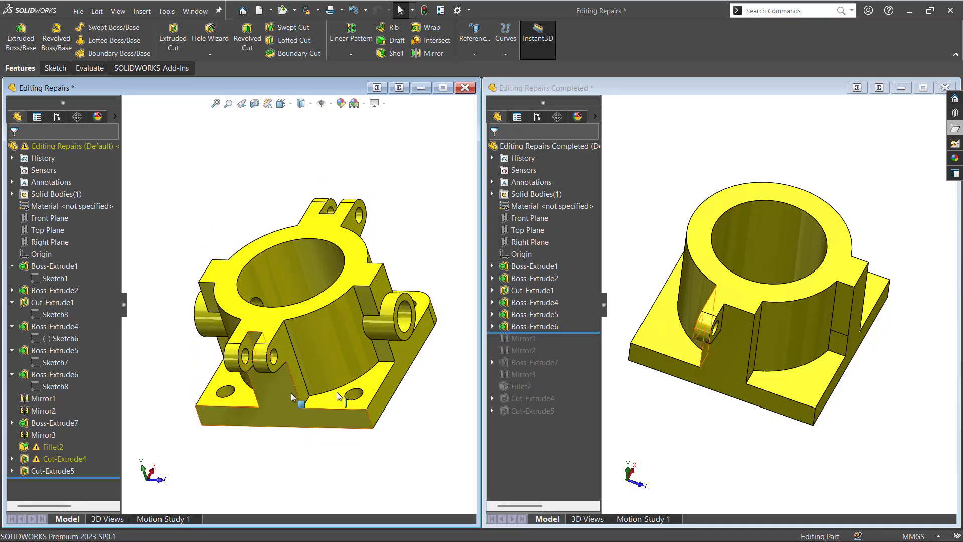
{"action": "middle_click_drag", "start_coordinate": [387, 396], "coordinate": [431, 399]}
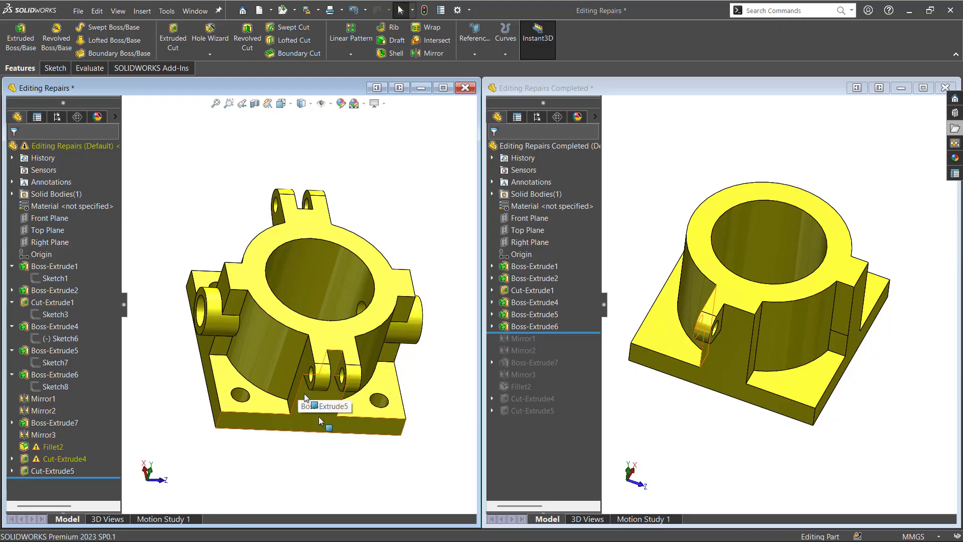
{"action": "mouse_move", "coordinate": [353, 453]}
{"action": "middle_mouse_down"}
{"action": "mouse_move", "coordinate": [316, 468]}
{"action": "mouse_move", "coordinate": [348, 498]}
{"action": "mouse_move", "coordinate": [354, 468]}
{"action": "middle_mouse_up"}
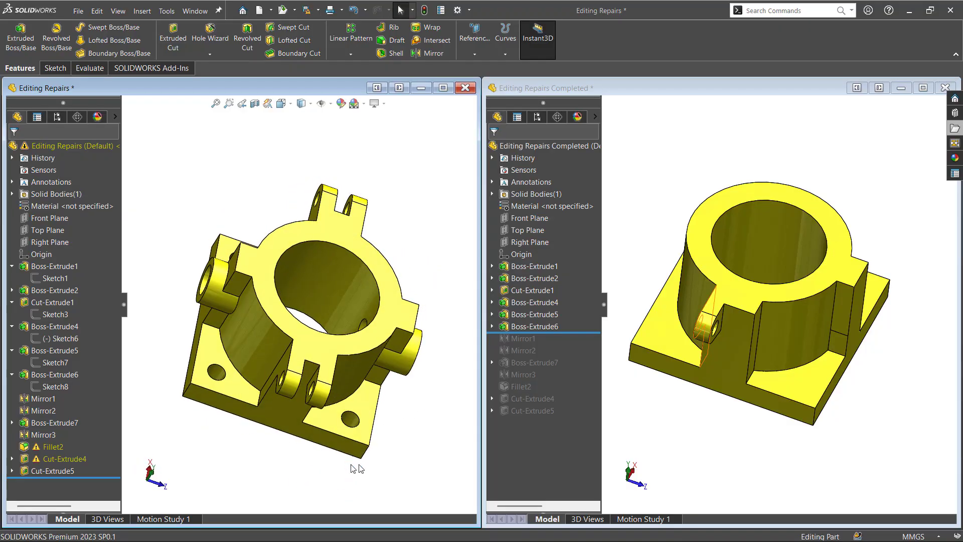
{"action": "left_click_drag", "start_coordinate": [590, 333], "coordinate": [577, 417]}
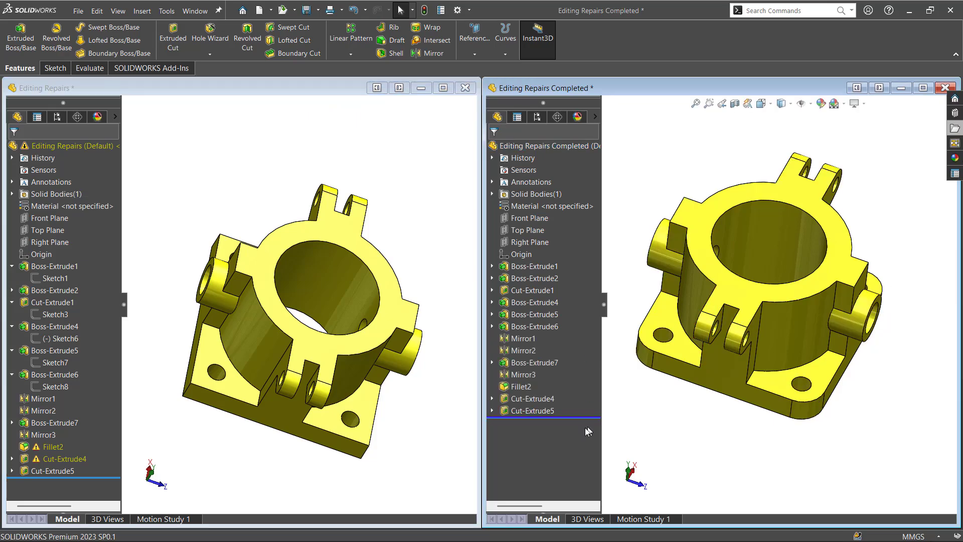
Step: Check the warning on Fillet2 in the Editing Repairs part and inspect the base plate's corners
{"action": "middle_click_drag", "start_coordinate": [294, 452], "coordinate": [257, 433]}
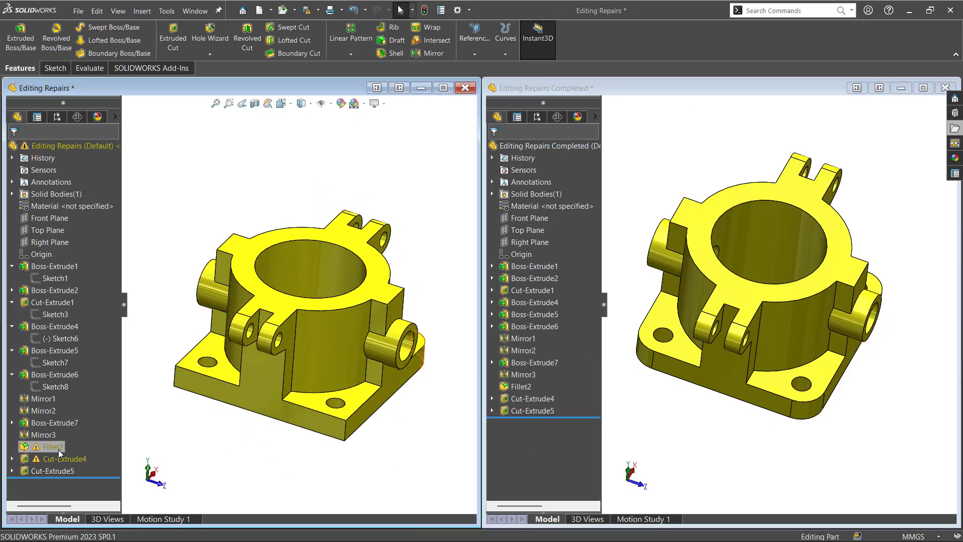
{"action": "mouse_move", "coordinate": [57, 450]}
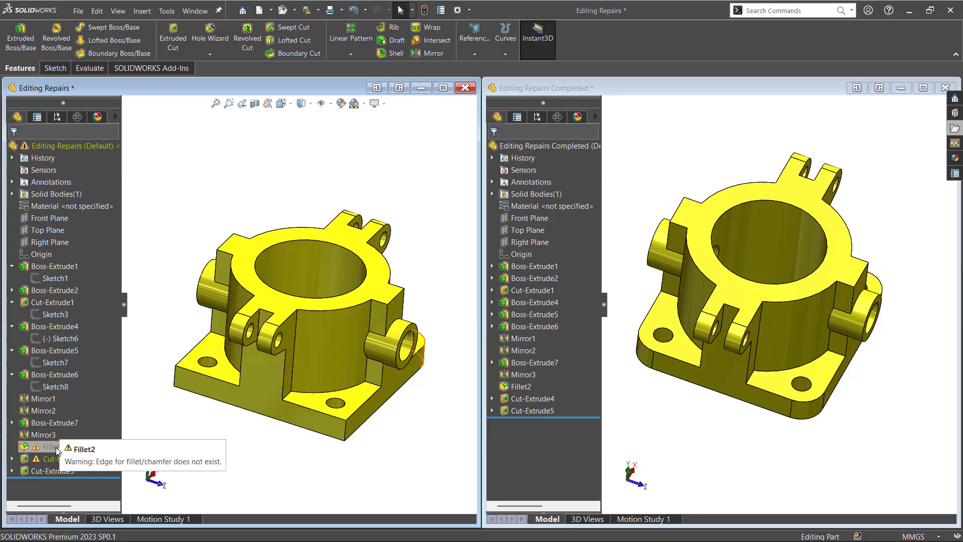
{"action": "middle_click_drag", "start_coordinate": [225, 447], "coordinate": [266, 476]}
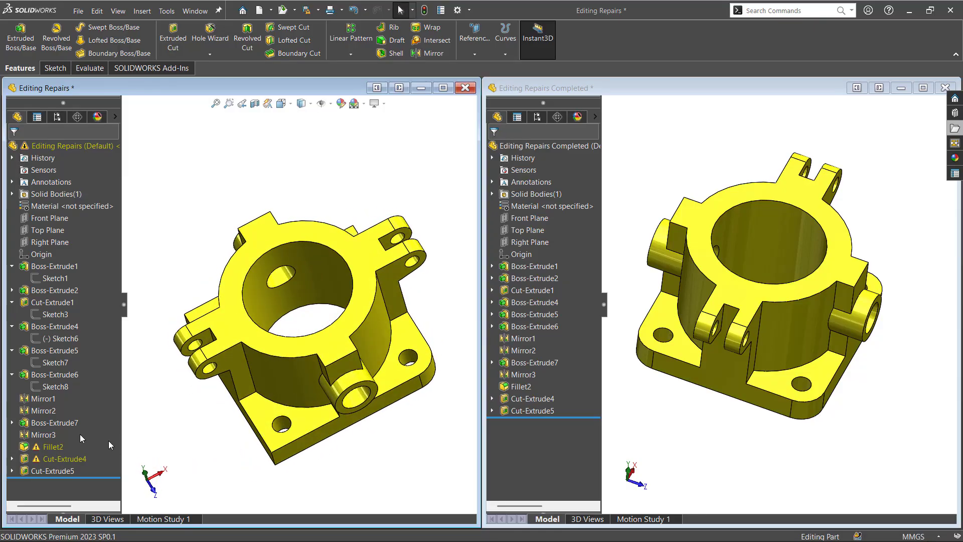
Step: Edit Fillet2 to replace its three missing edges with the three unrounded vertical corner edges of the base plate
{"action": "right_click", "coordinate": [58, 450]}
{"action": "left_click", "coordinate": [164, 416]}
{"action": "left_click", "coordinate": [70, 447]}
{"action": "left_click", "coordinate": [56, 417]}
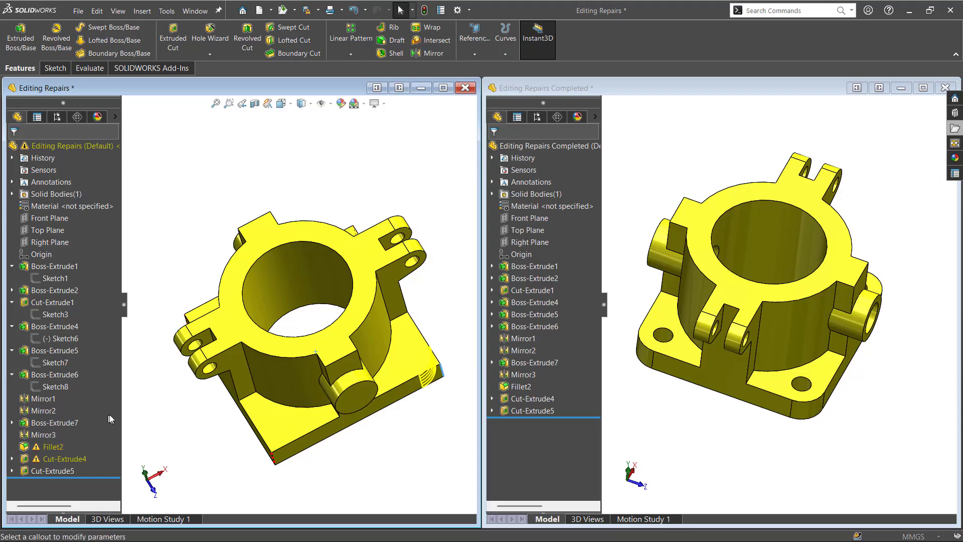
{"action": "middle_click_drag", "start_coordinate": [221, 454], "coordinate": [288, 455]}
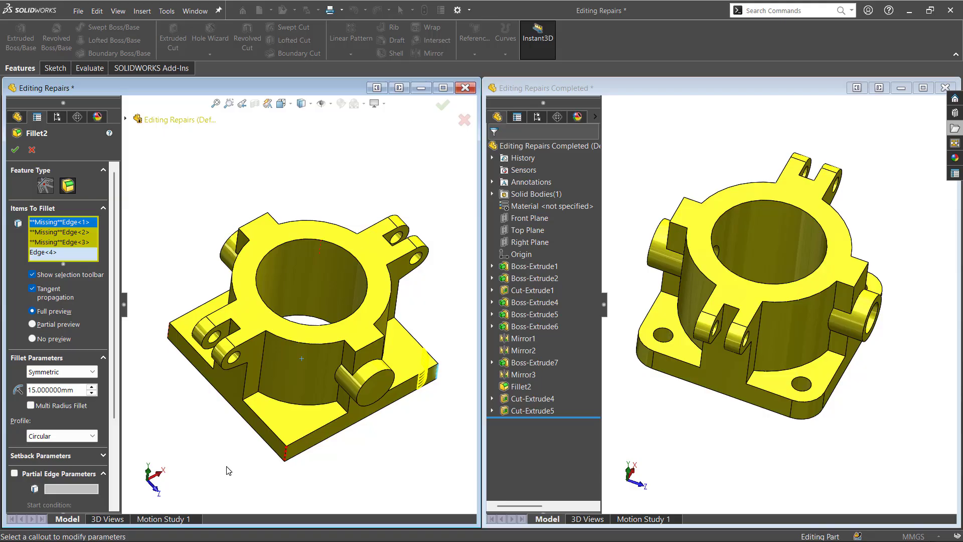
{"action": "left_click", "coordinate": [287, 455]}
{"action": "middle_click_drag", "start_coordinate": [286, 454], "coordinate": [148, 466]}
{"action": "left_click", "coordinate": [168, 338]}
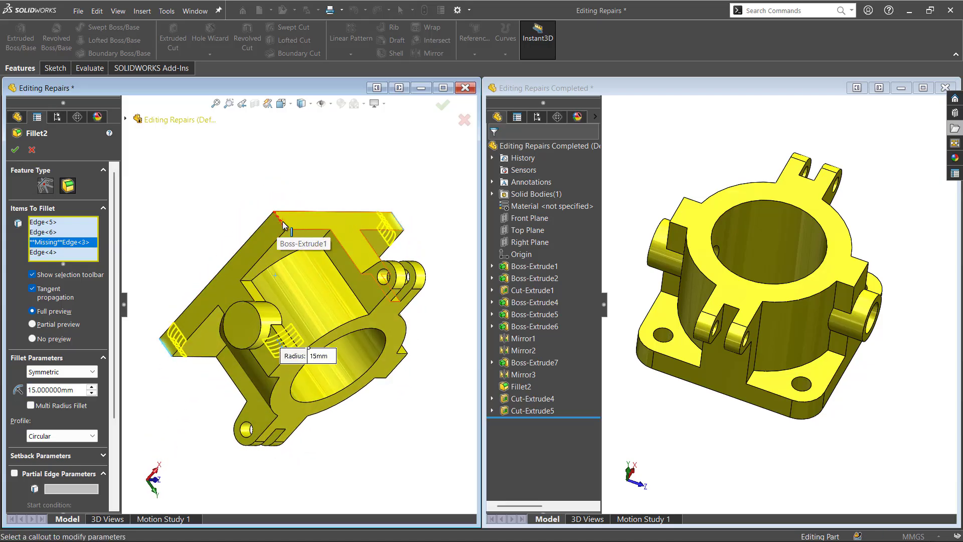
{"action": "left_click", "coordinate": [283, 226]}
{"action": "middle_click_drag", "start_coordinate": [203, 264], "coordinate": [178, 150]}
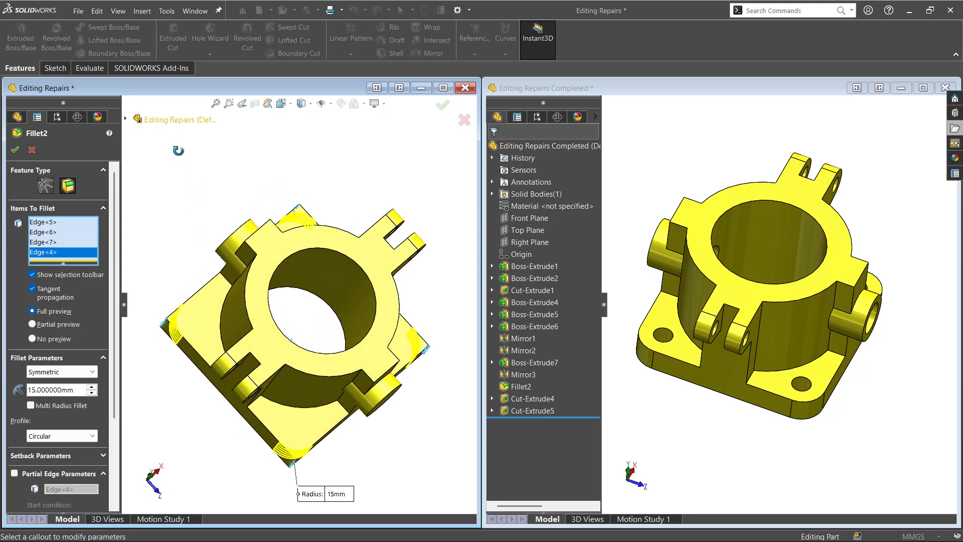
{"action": "middle_click_drag", "start_coordinate": [192, 232], "coordinate": [164, 208]}
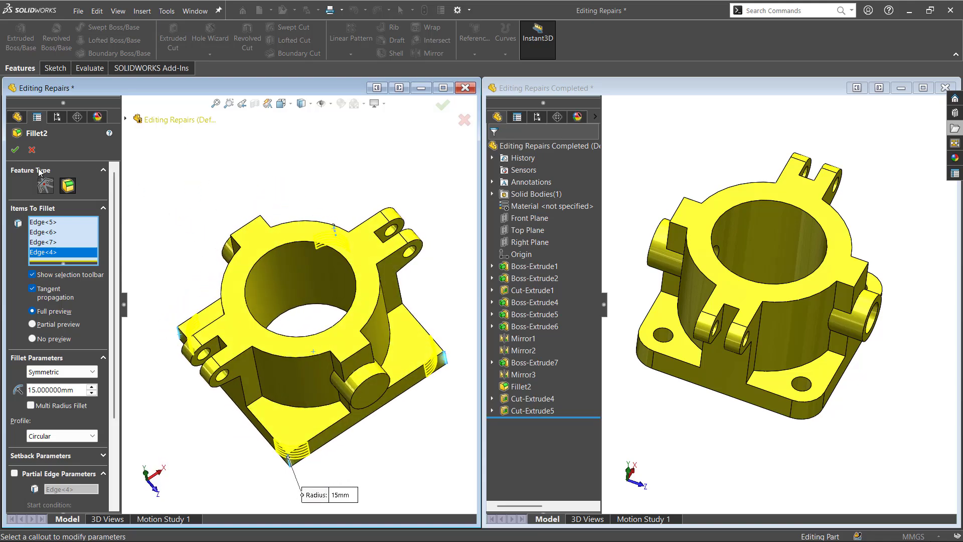
{"action": "left_click", "coordinate": [15, 150]}
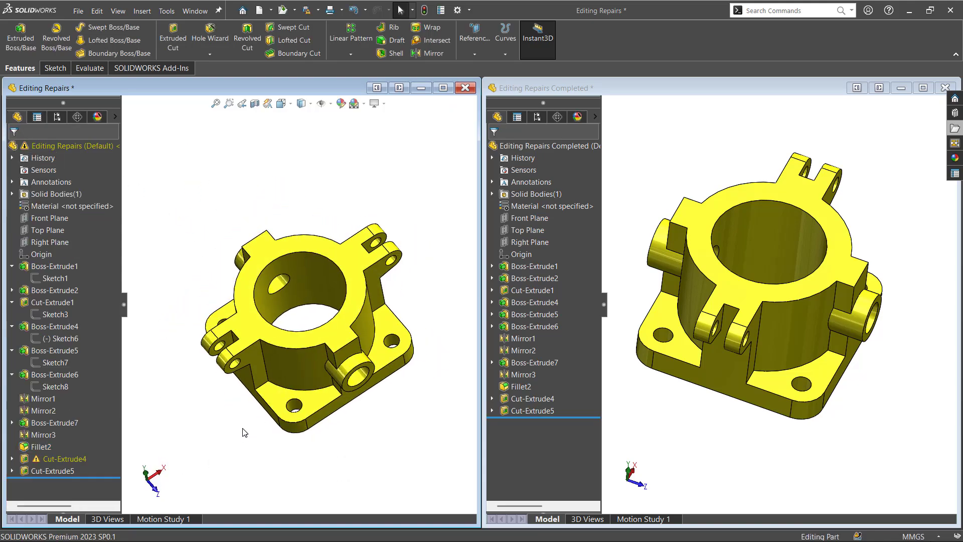
Step: Maximize the Editing Repairs part and check the warning on Sketch11 under Cut-Extrude4
{"action": "middle_click_drag", "start_coordinate": [244, 432], "coordinate": [257, 408]}
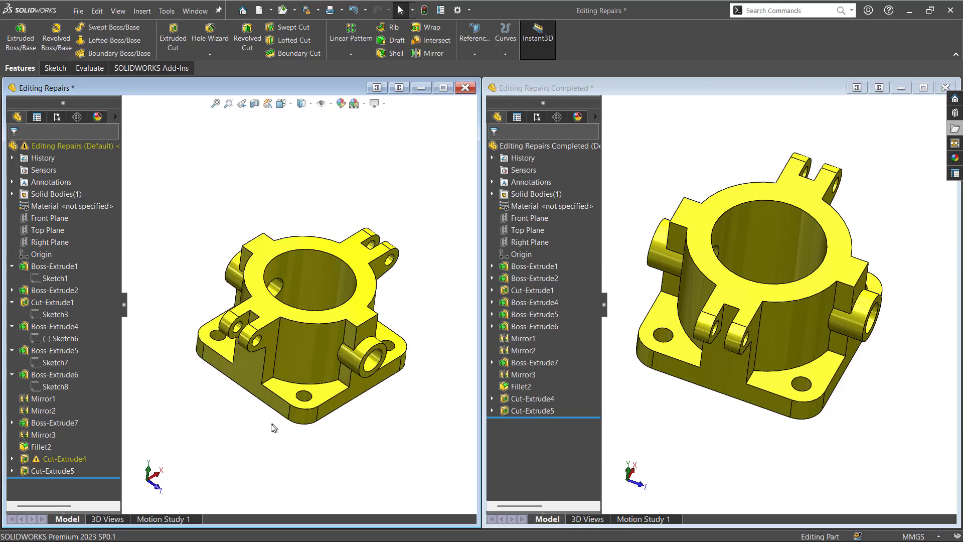
{"action": "left_click", "coordinate": [442, 88]}
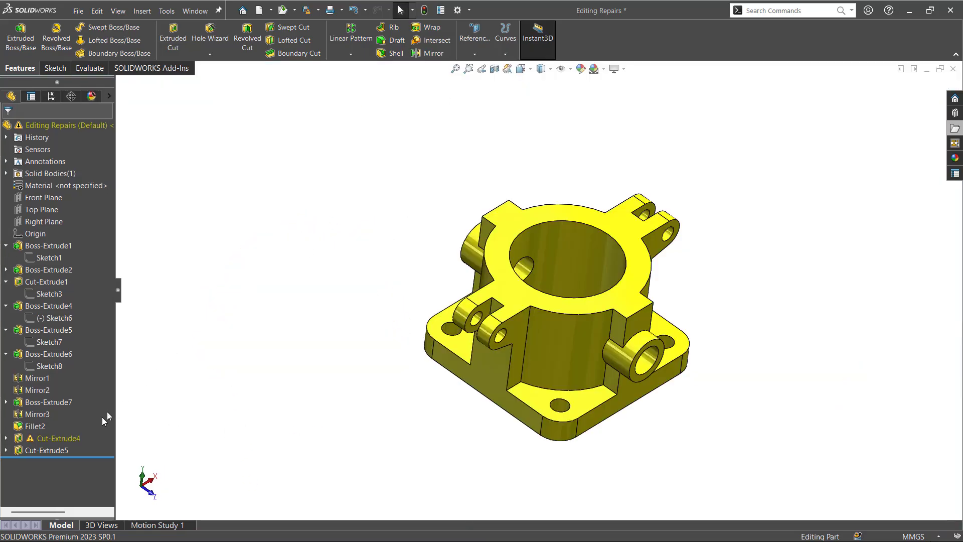
{"action": "left_click", "coordinate": [62, 440]}
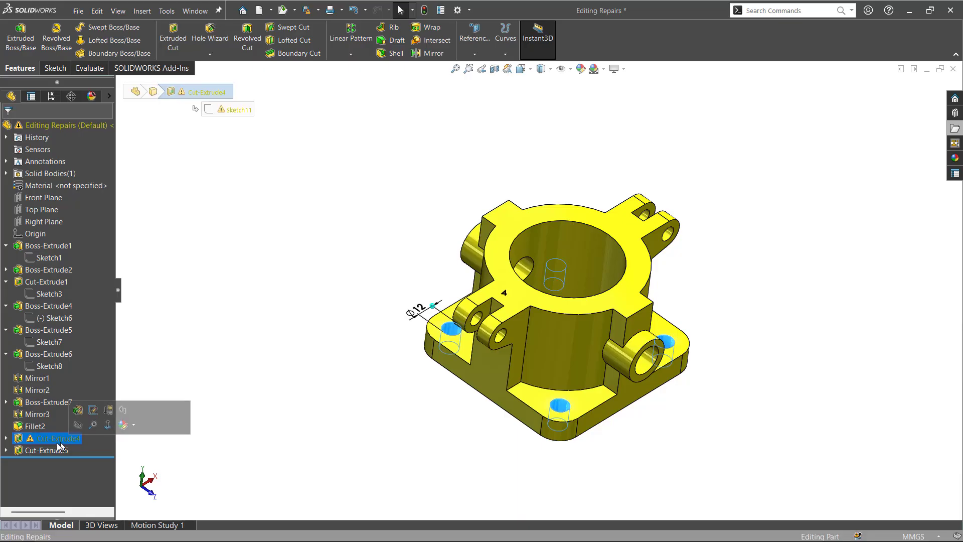
{"action": "mouse_move", "coordinate": [57, 449]}
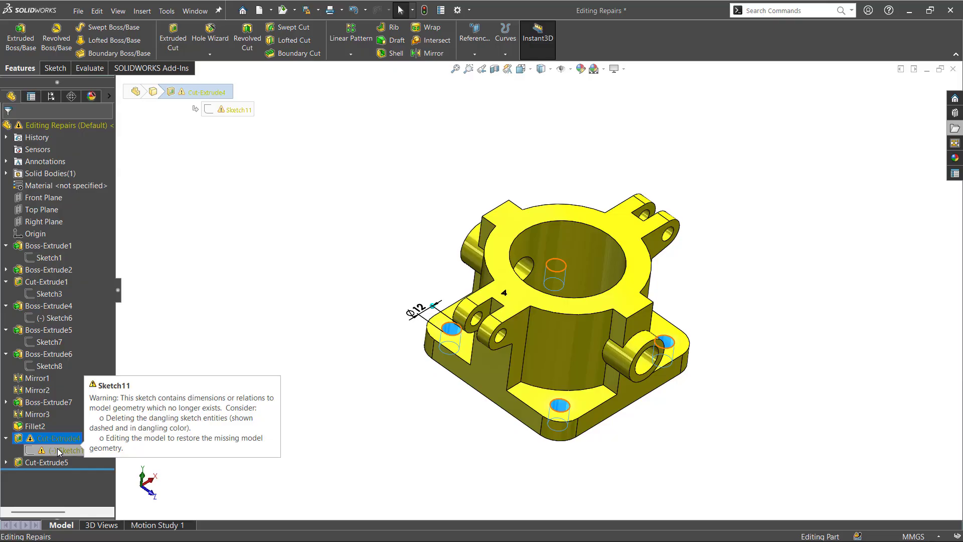
Step: Edit Sketch11 of Cut-Extrude4 and delete the dangling relation at the centre of the circle carrying the 12 mm dimension
{"action": "right_click", "coordinate": [57, 449]}
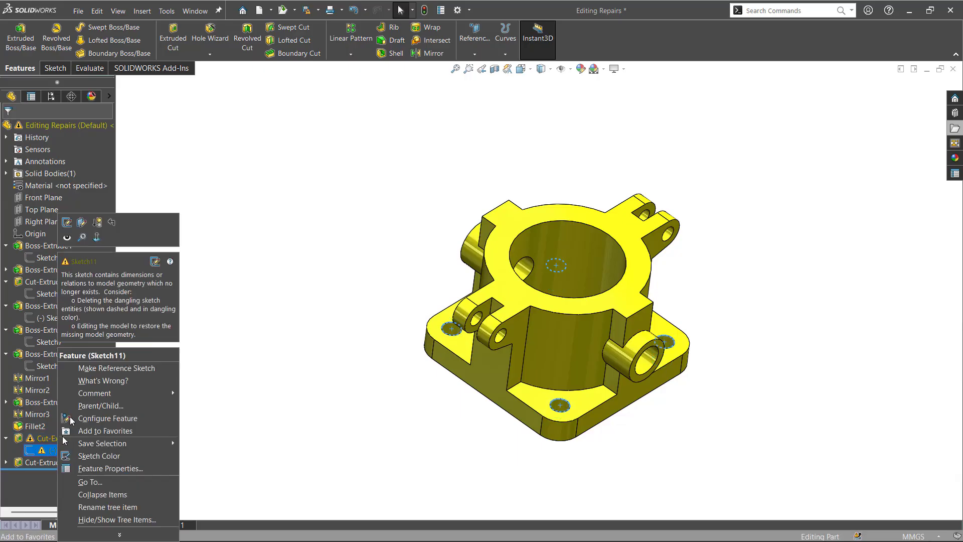
{"action": "left_click", "coordinate": [67, 223]}
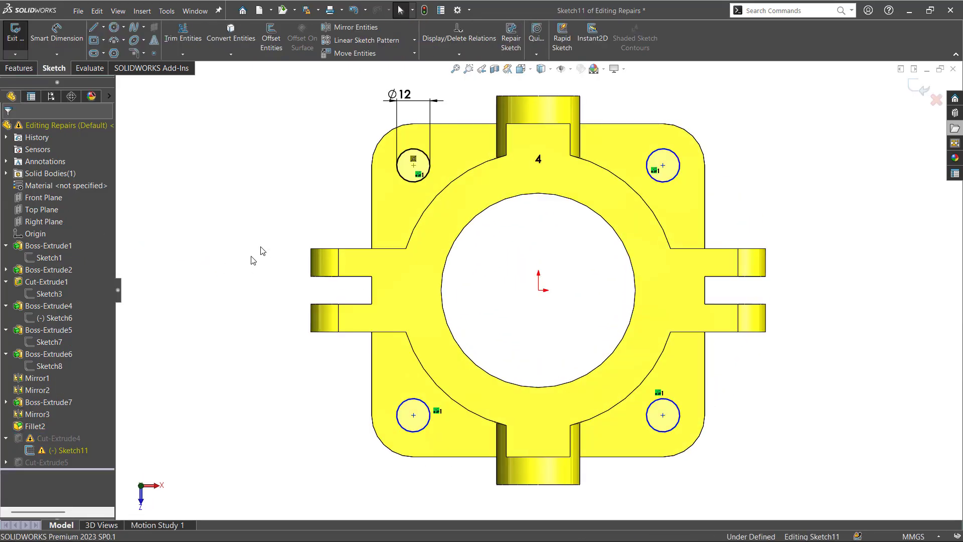
{"action": "left_click", "coordinate": [413, 159]}
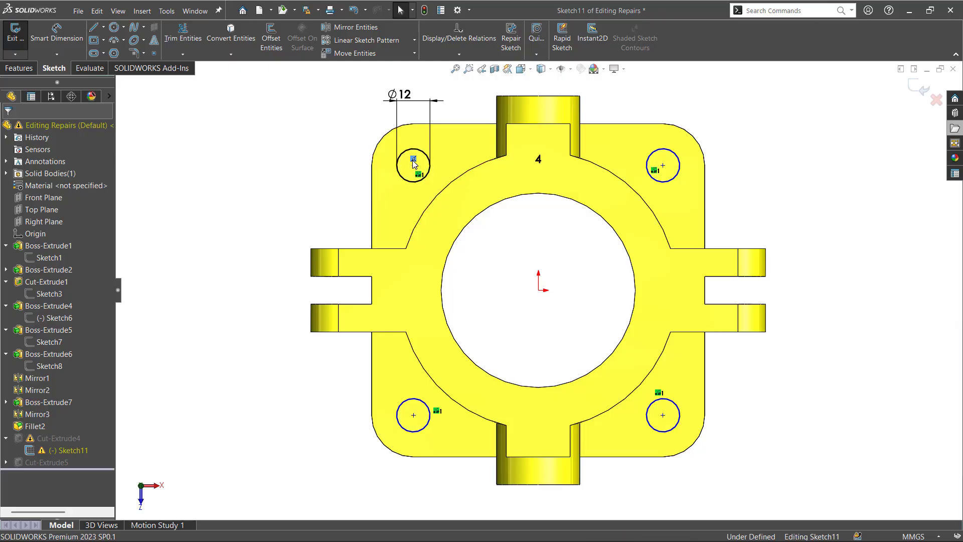
{"action": "mouse_move", "coordinate": [327, 204]}
{"action": "middle_mouse_down"}
{"action": "mouse_move", "coordinate": [341, 208]}
{"action": "mouse_move", "coordinate": [320, 215]}
{"action": "mouse_move", "coordinate": [318, 198]}
{"action": "middle_mouse_up"}
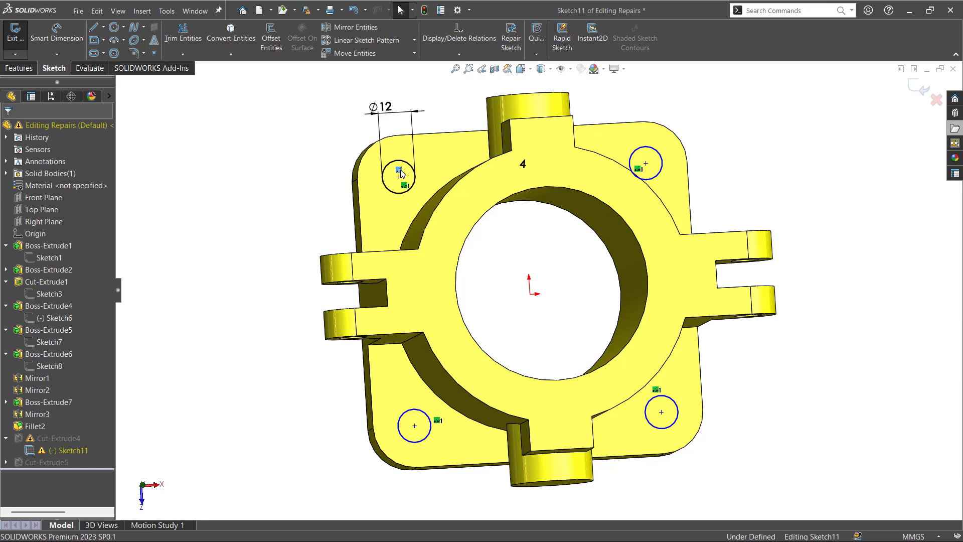
{"action": "middle_click_drag", "start_coordinate": [329, 213], "coordinate": [372, 177]}
{"action": "mouse_move", "coordinate": [407, 165]}
{"action": "left_mouse_down"}
{"action": "mouse_move", "coordinate": [392, 157]}
{"action": "mouse_move", "coordinate": [406, 161]}
{"action": "left_mouse_up"}
Step: Make the centre of the circle carrying the 12 mm dimension concentric with the plate's adjacent rounded corner edge
{"action": "left_click", "coordinate": [305, 171]}
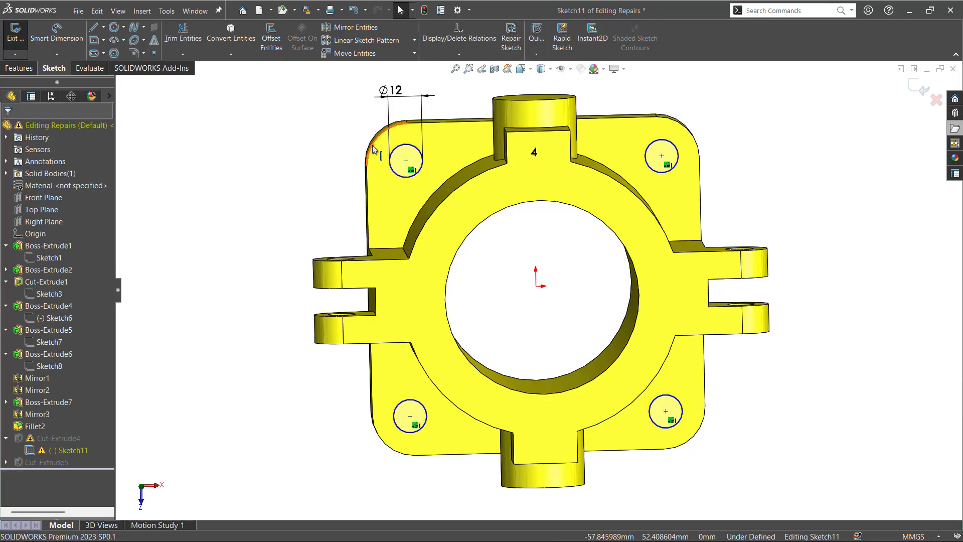
{"action": "left_click", "coordinate": [407, 161], "text": "ctrl"}
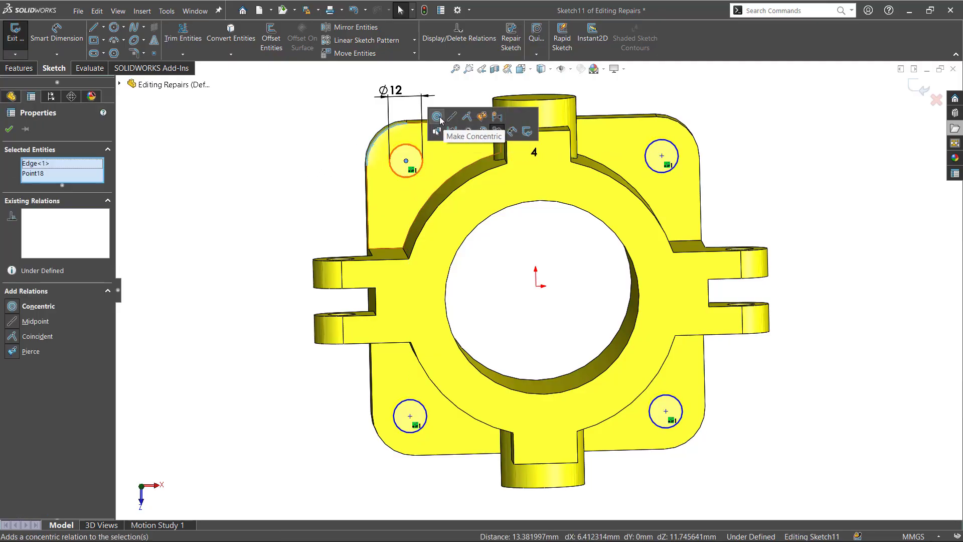
{"action": "left_click", "coordinate": [437, 119]}
{"action": "middle_click_drag", "start_coordinate": [265, 188], "coordinate": [268, 181]}
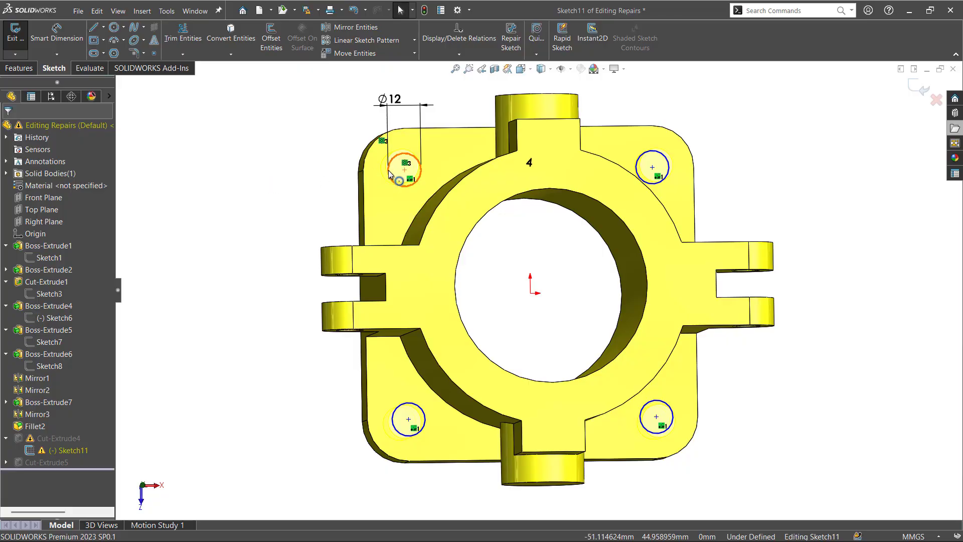
Step: Test the remaining freedom of the hole circle near the plate's lower-left corner
{"action": "left_click_drag", "start_coordinate": [395, 406], "coordinate": [396, 434]}
{"action": "left_click", "coordinate": [401, 426]}
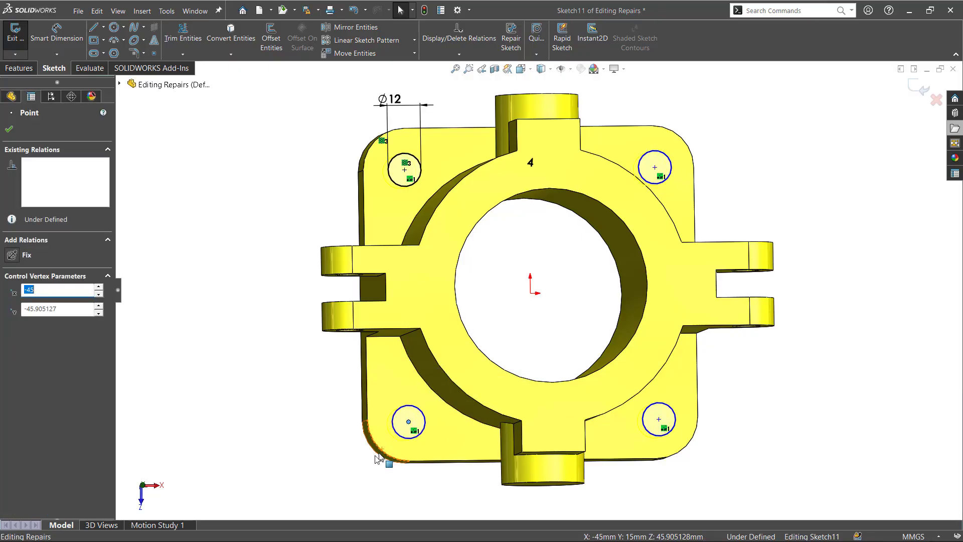
{"action": "left_click", "coordinate": [360, 456]}
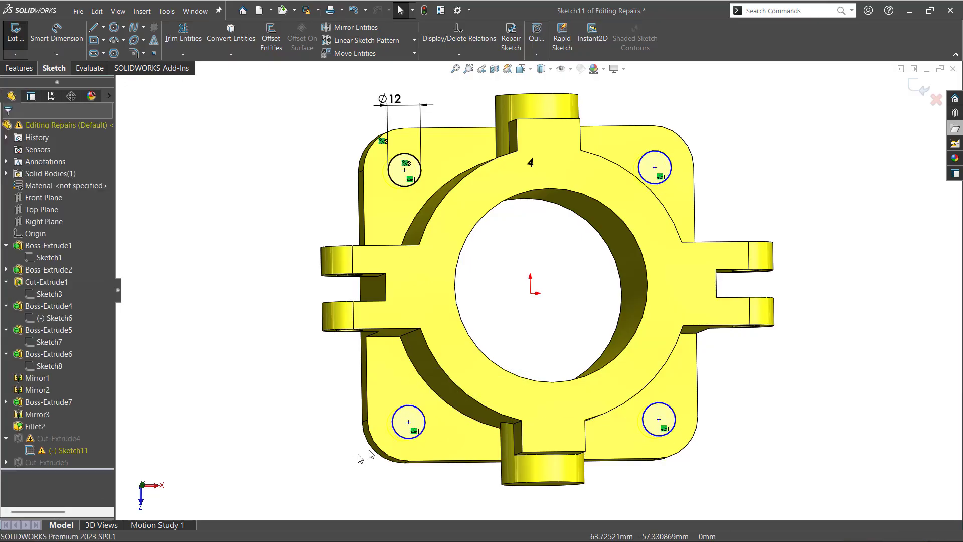
Step: Try adding an Equal relation between the four hole circles of the sketch
{"action": "left_click", "coordinate": [395, 421]}
{"action": "left_click", "coordinate": [650, 432], "text": "ctrl"}
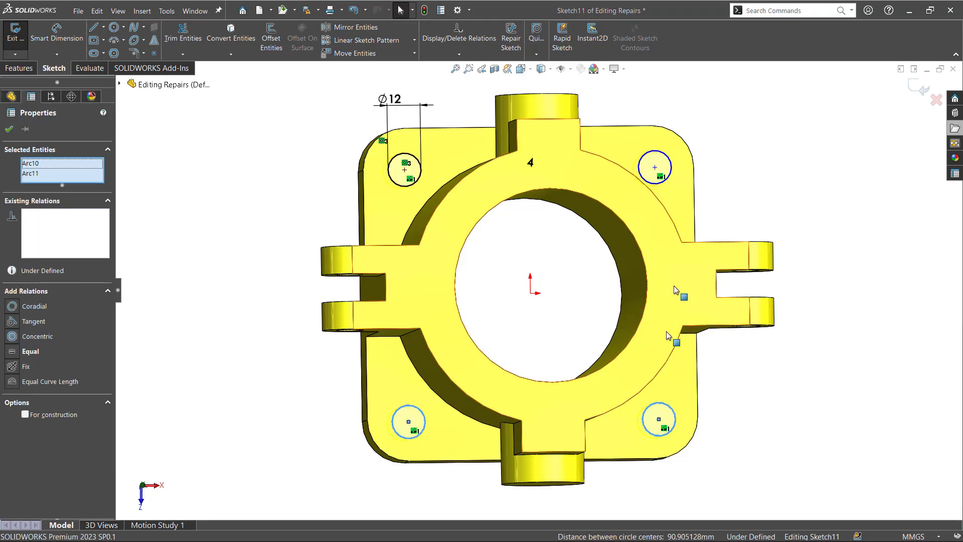
{"action": "left_click", "coordinate": [666, 182], "text": "ctrl"}
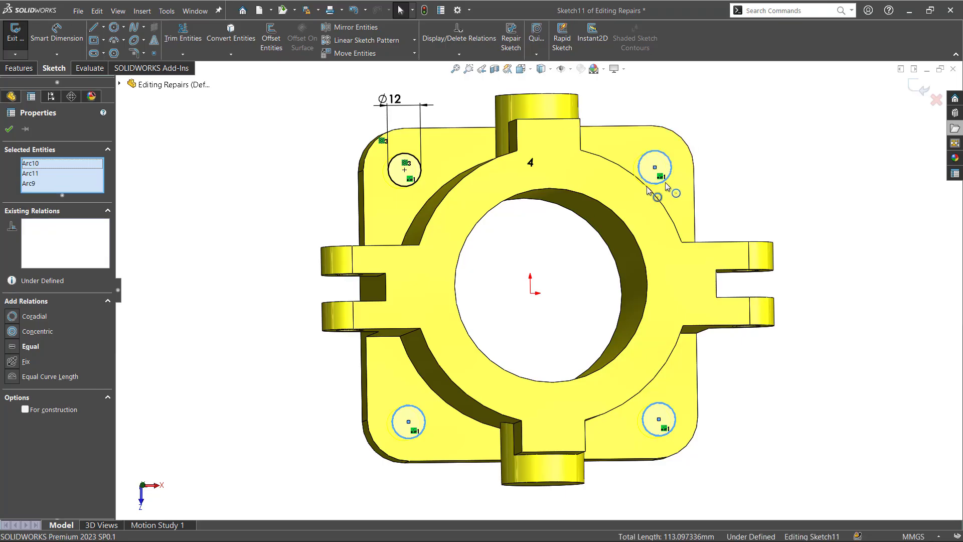
{"action": "left_click", "coordinate": [409, 185], "text": "ctrl"}
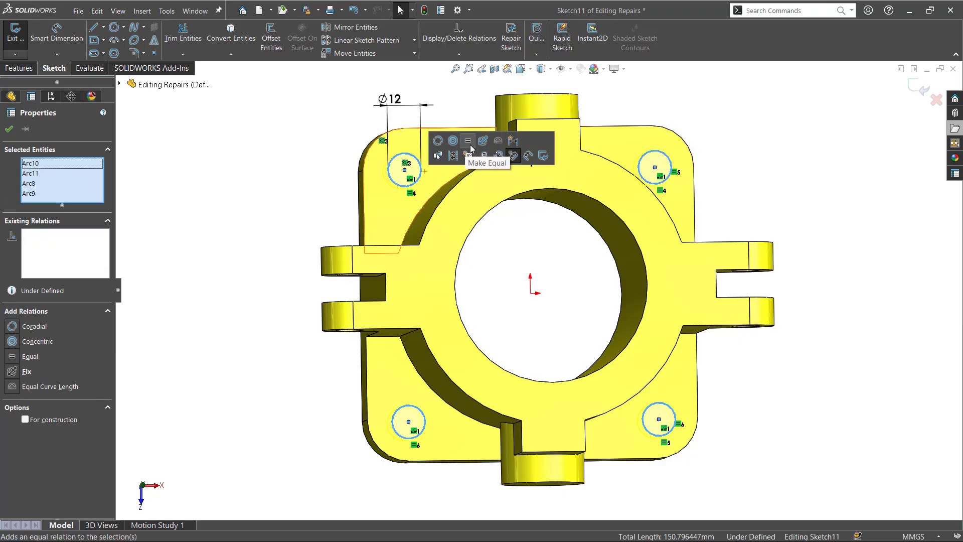
{"action": "left_click", "coordinate": [469, 146]}
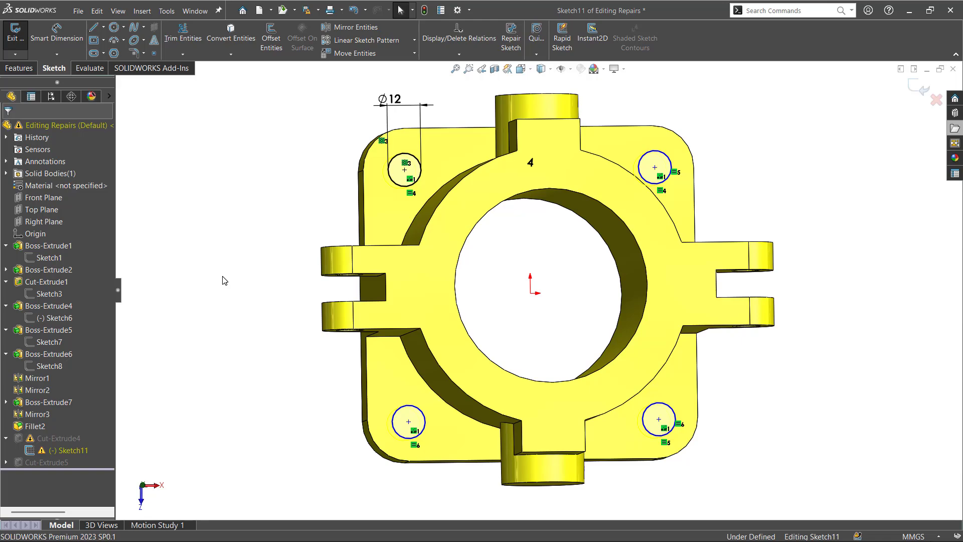
{"action": "key", "text": "ctrl+z"}
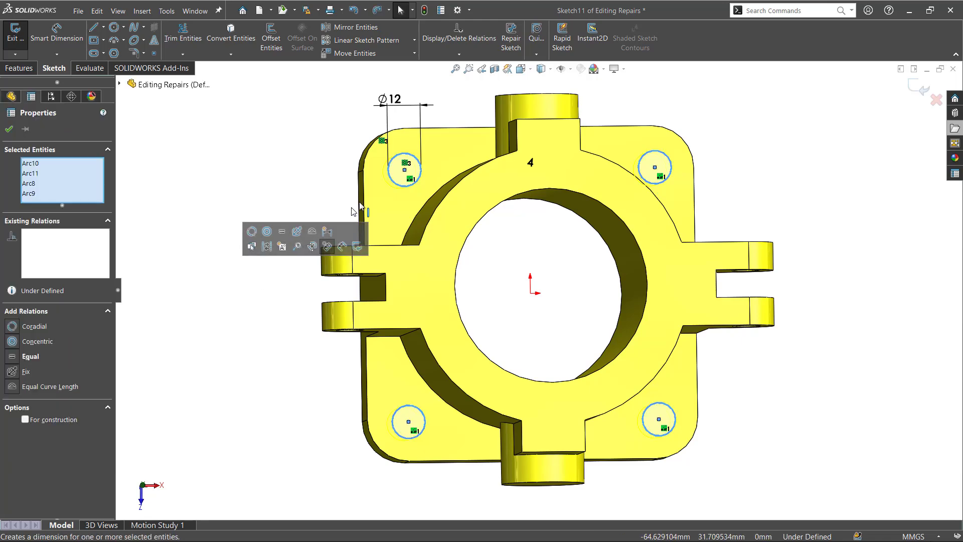
{"action": "left_click", "coordinate": [289, 178]}
{"action": "left_click", "coordinate": [396, 185]}
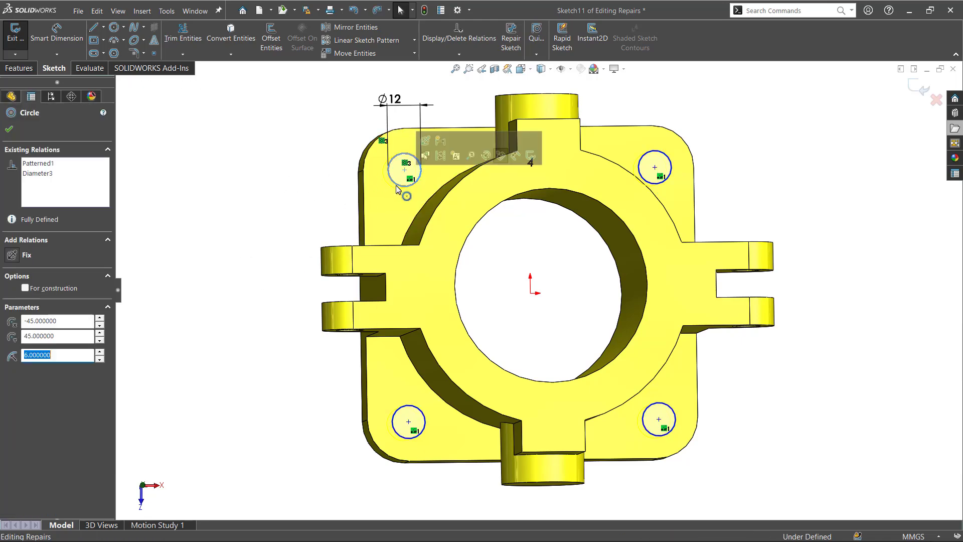
{"action": "left_click", "coordinate": [406, 410], "text": "ctrl"}
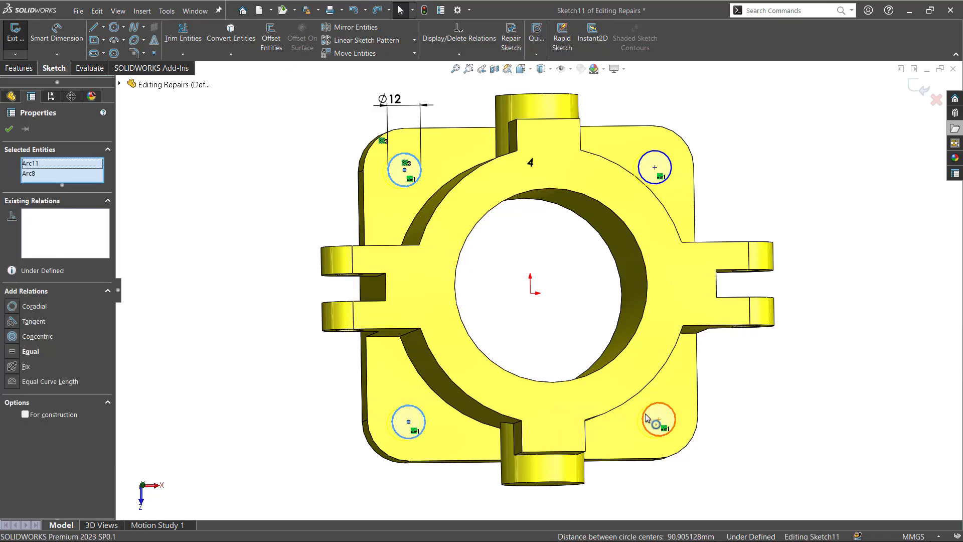
{"action": "left_click", "coordinate": [653, 404], "text": "ctrl"}
{"action": "left_click", "coordinate": [670, 183], "text": "ctrl"}
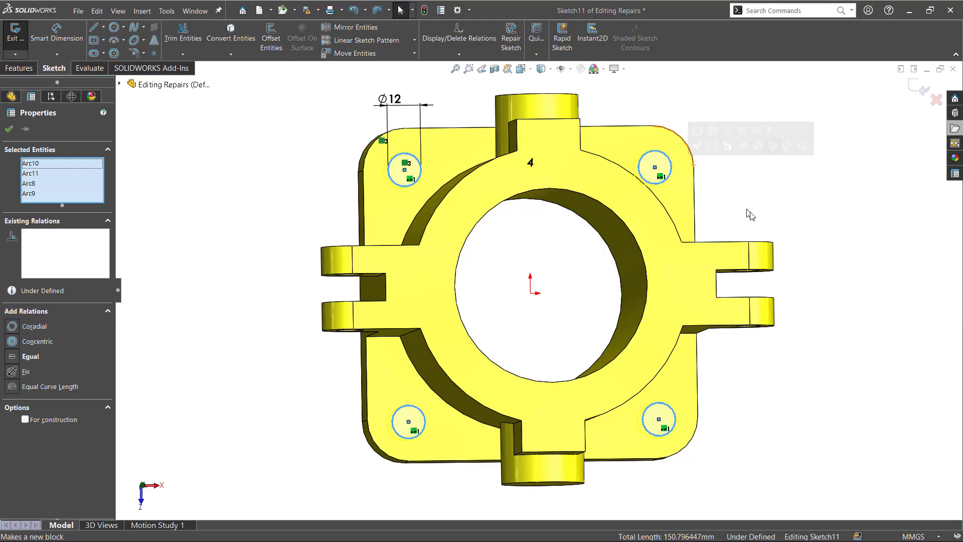
{"action": "left_click", "coordinate": [883, 332]}
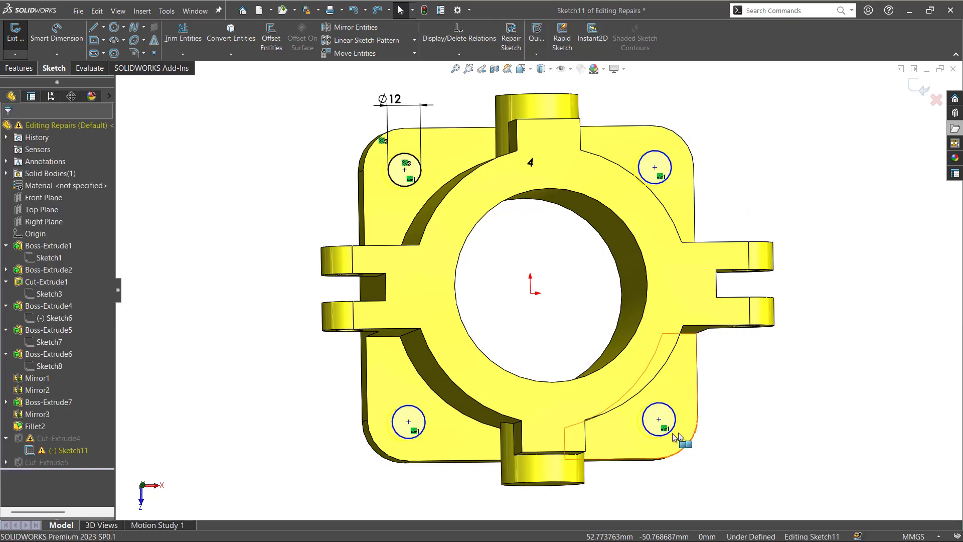
Step: Make the centre of the lower-left hole circle concentric with the rounded lower-left corner edge of the base plate
{"action": "left_click", "coordinate": [408, 421]}
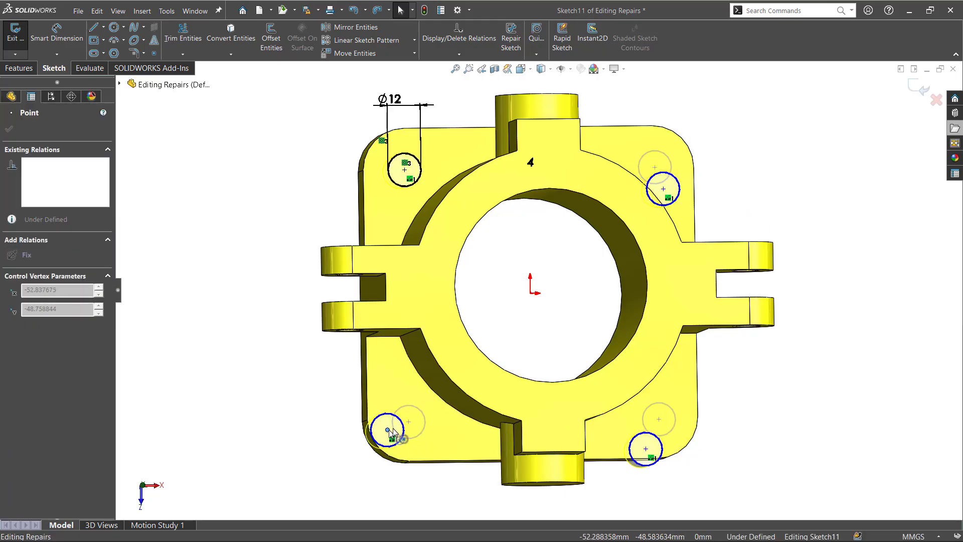
{"action": "left_click", "coordinate": [353, 462]}
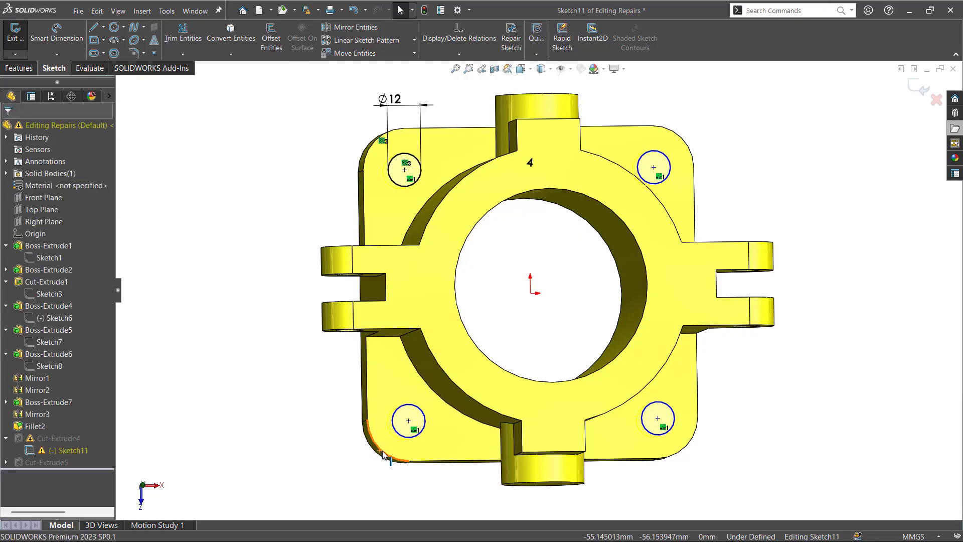
{"action": "left_click", "coordinate": [408, 421], "text": "ctrl"}
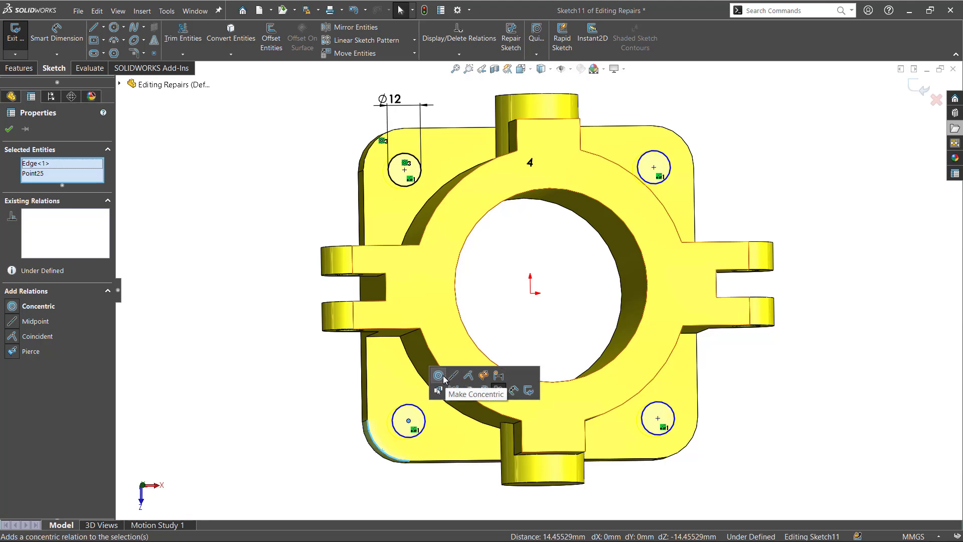
{"action": "left_click", "coordinate": [435, 385]}
{"action": "left_click", "coordinate": [247, 418]}
{"action": "middle_click_drag", "start_coordinate": [276, 392], "coordinate": [285, 415]}
{"action": "middle_click_drag", "start_coordinate": [792, 386], "coordinate": [792, 377]}
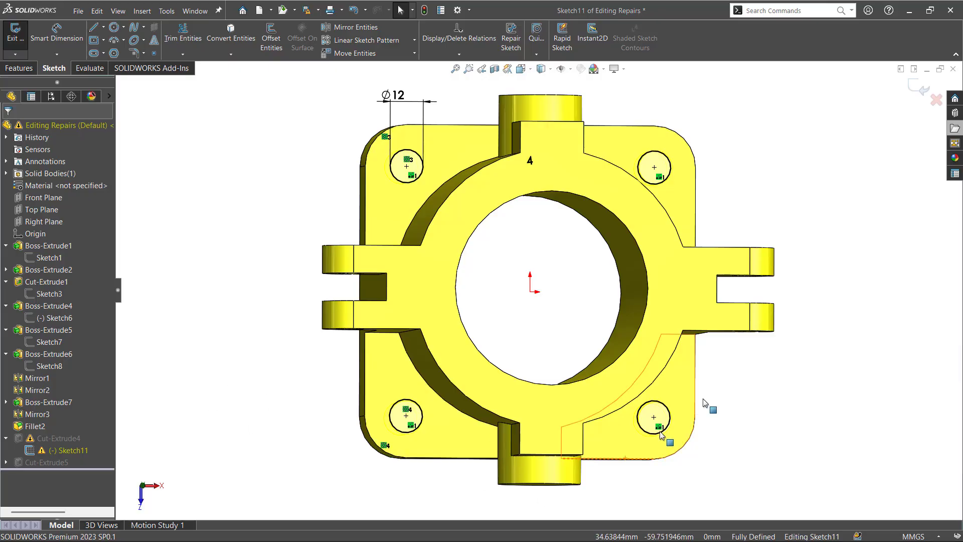
Step: Exit Sketch11 to rebuild Cut-Extrude4 and show the part in the isometric view
{"action": "left_click", "coordinate": [913, 94]}
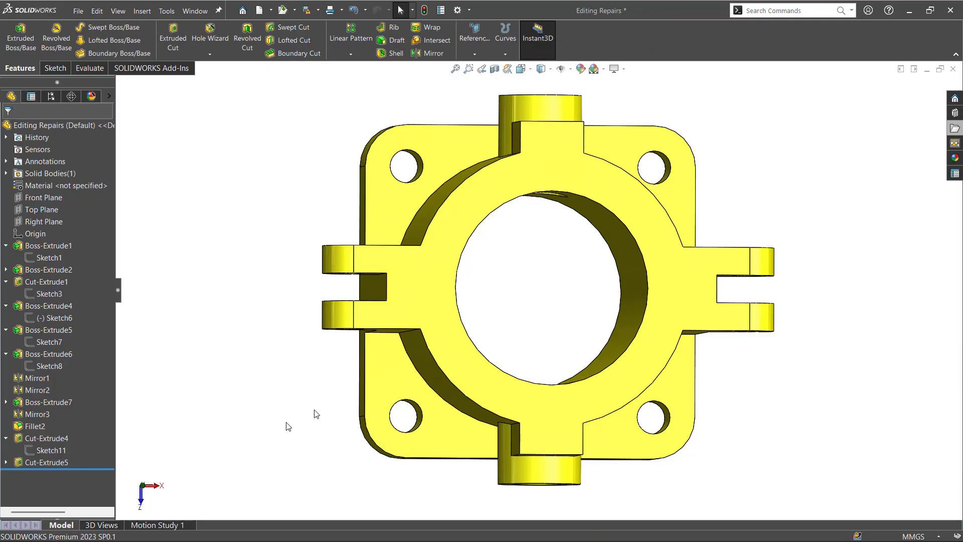
{"action": "middle_click_drag", "start_coordinate": [262, 419], "coordinate": [262, 392]}
{"action": "key", "text": "ctrl+7"}
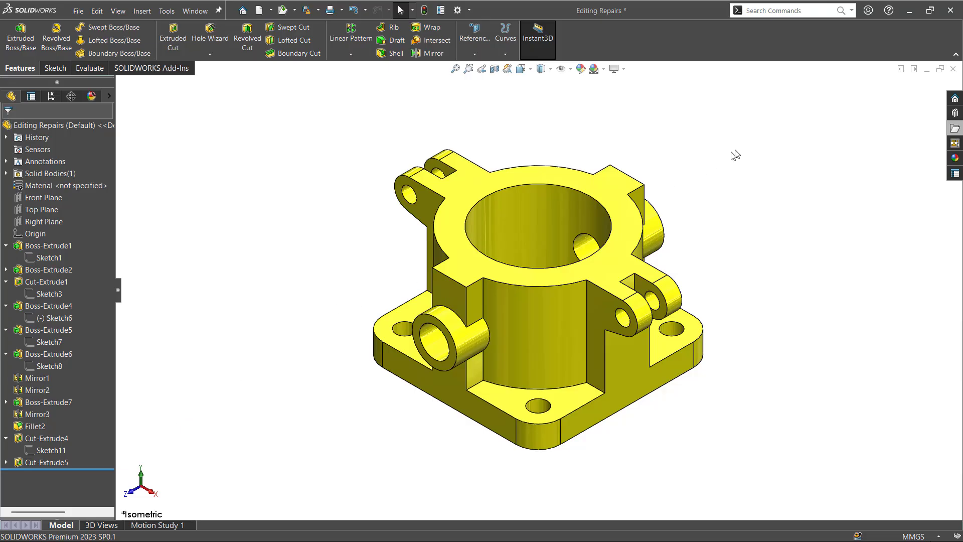
Step: Close the Editing Repairs and Editing Repairs Completed parts without saving their changes
{"action": "left_click", "coordinate": [953, 68]}
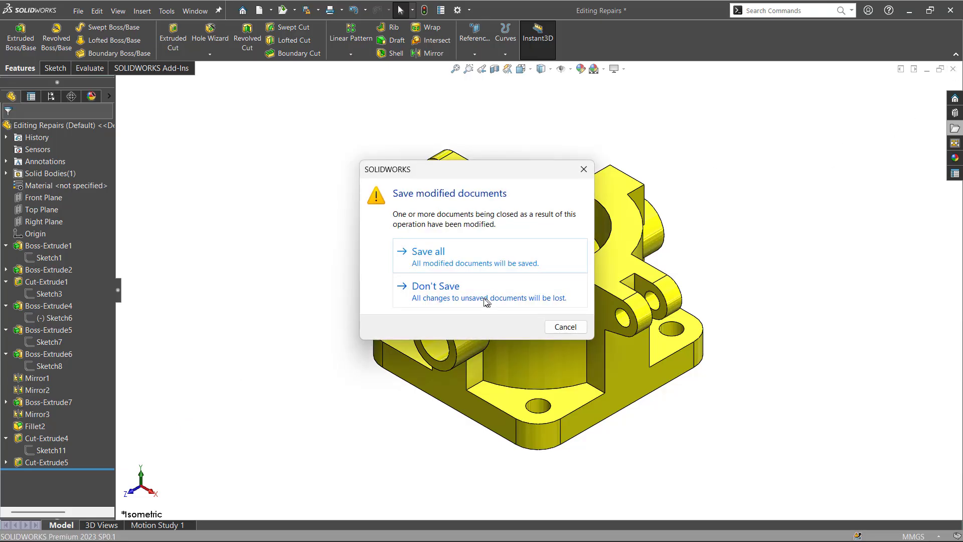
{"action": "left_click", "coordinate": [482, 312]}
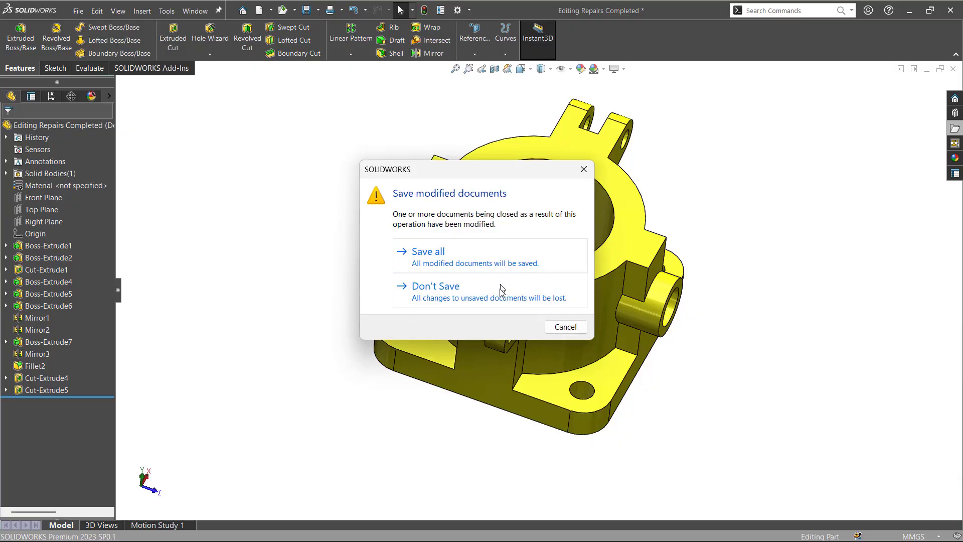
{"action": "left_click", "coordinate": [499, 288]}
{"action": "left_click", "coordinate": [954, 94]}
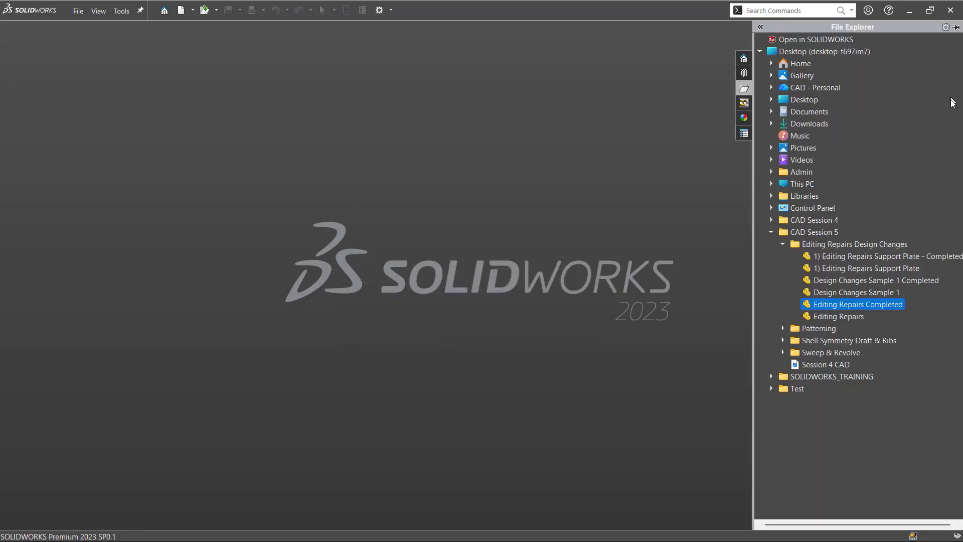
Step: Open the "1) Editing Repairs Support Plate" part from the Editing Repairs Design Changes folder, rebuild it and dismiss its error list
{"action": "mouse_move", "coordinate": [841, 311]}
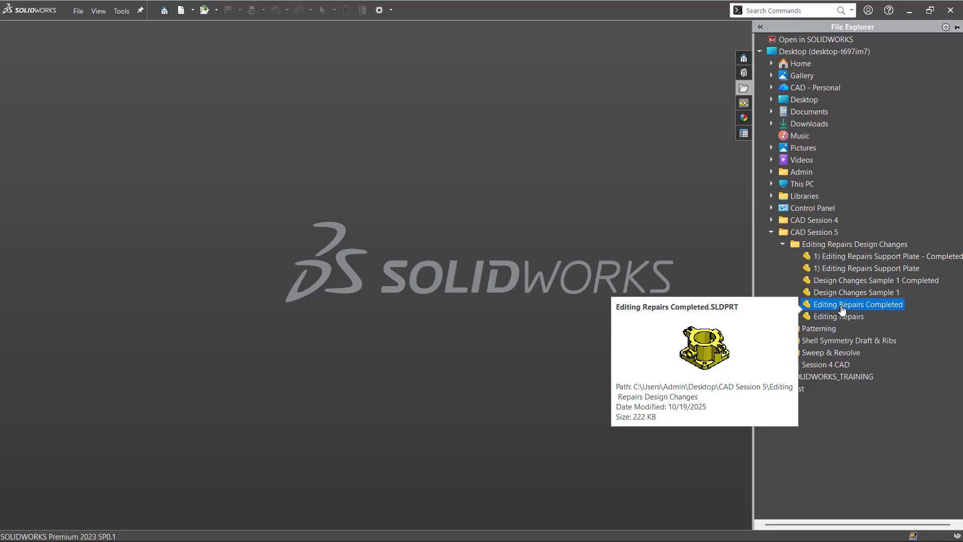
{"action": "mouse_move", "coordinate": [884, 260]}
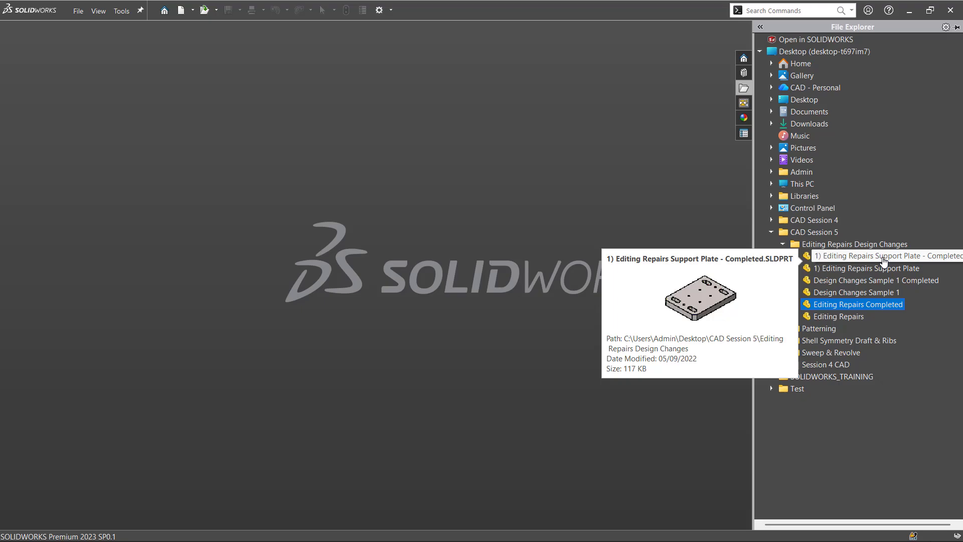
{"action": "left_click", "coordinate": [886, 269]}
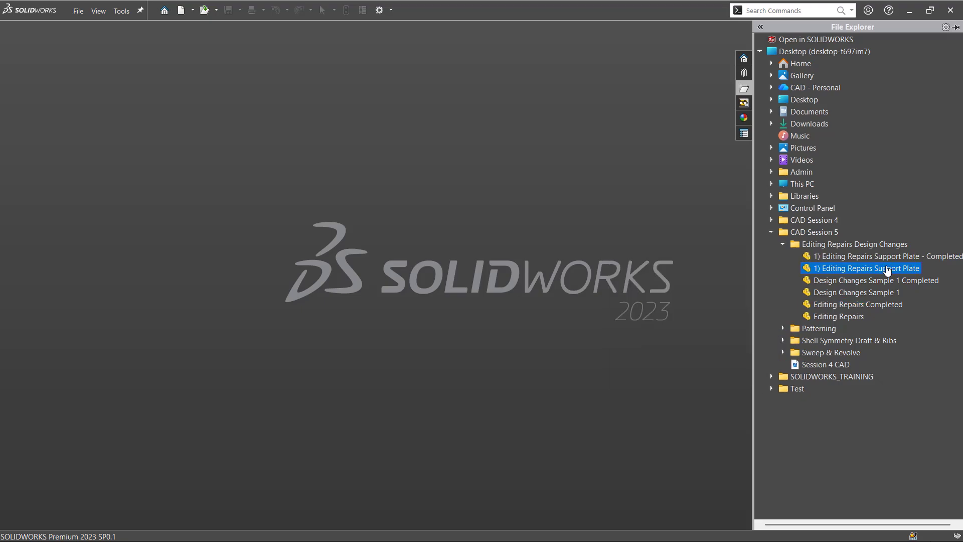
{"action": "double_click", "coordinate": [887, 270]}
{"action": "left_click", "coordinate": [496, 288]}
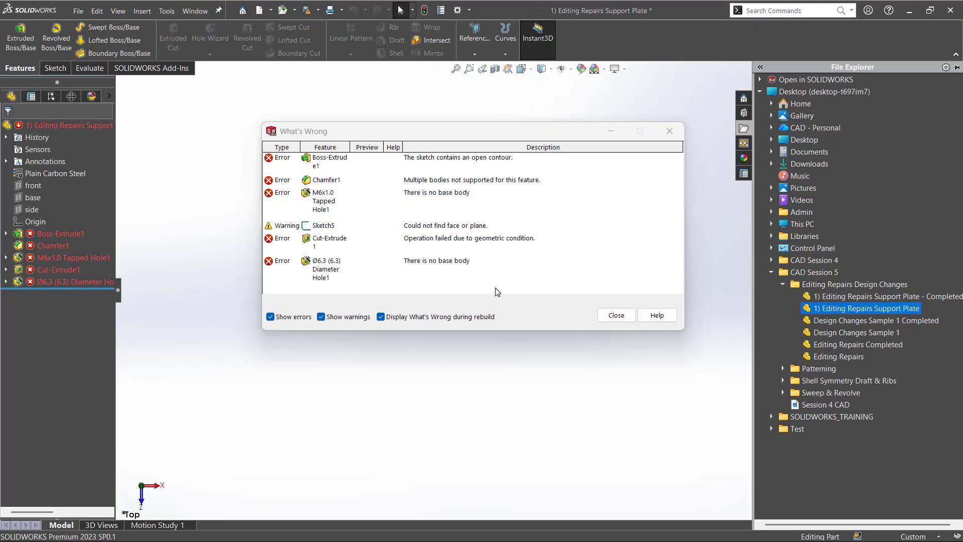
{"action": "left_click", "coordinate": [617, 315]}
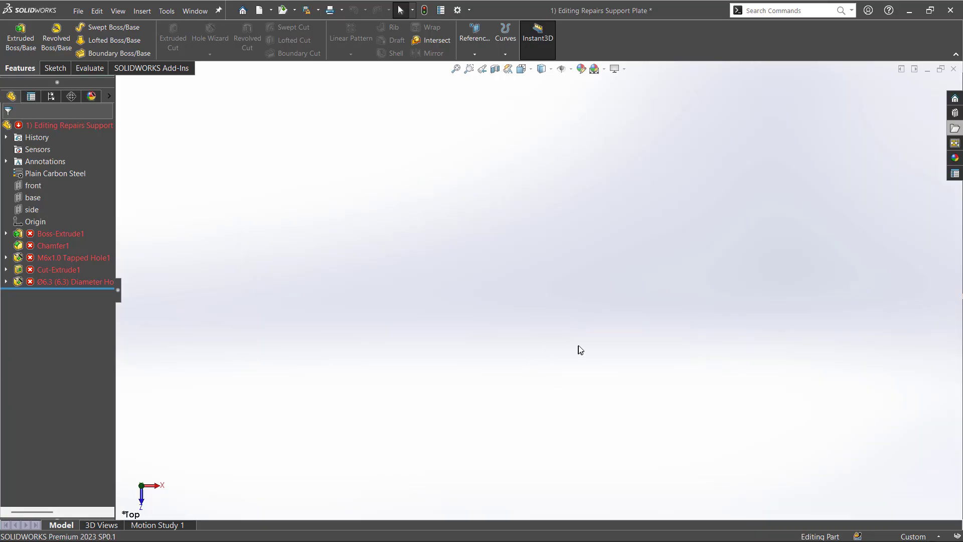
Step: Open the "1) Editing Repairs Support Plate - Completed" part and tile it side by side with the broken support plate
{"action": "left_click", "coordinate": [955, 128]}
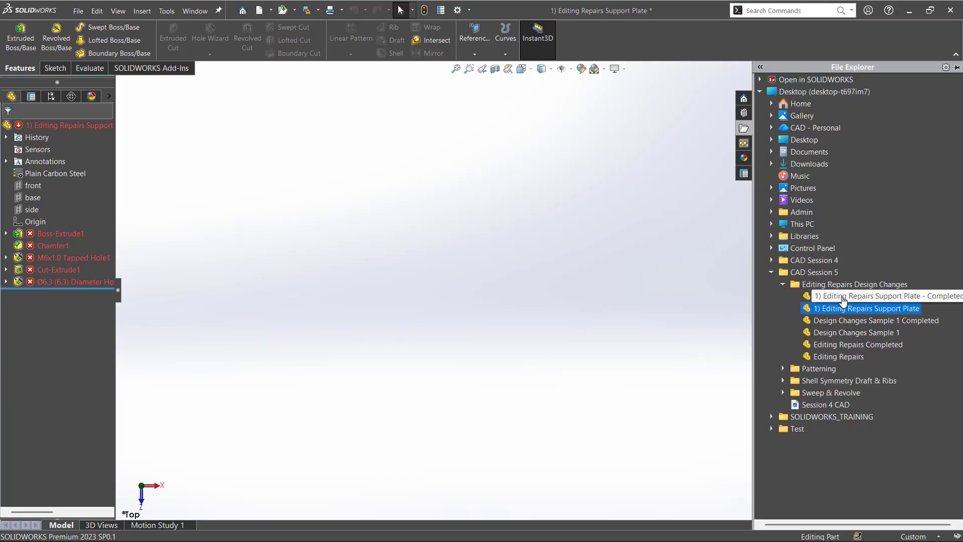
{"action": "double_click", "coordinate": [844, 297]}
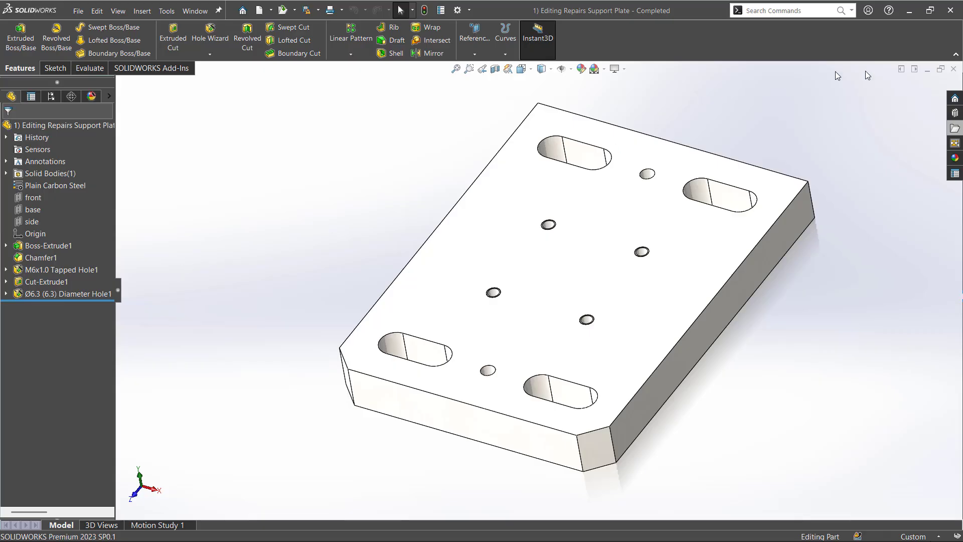
{"action": "left_click", "coordinate": [914, 69]}
{"action": "left_click", "coordinate": [356, 198]}
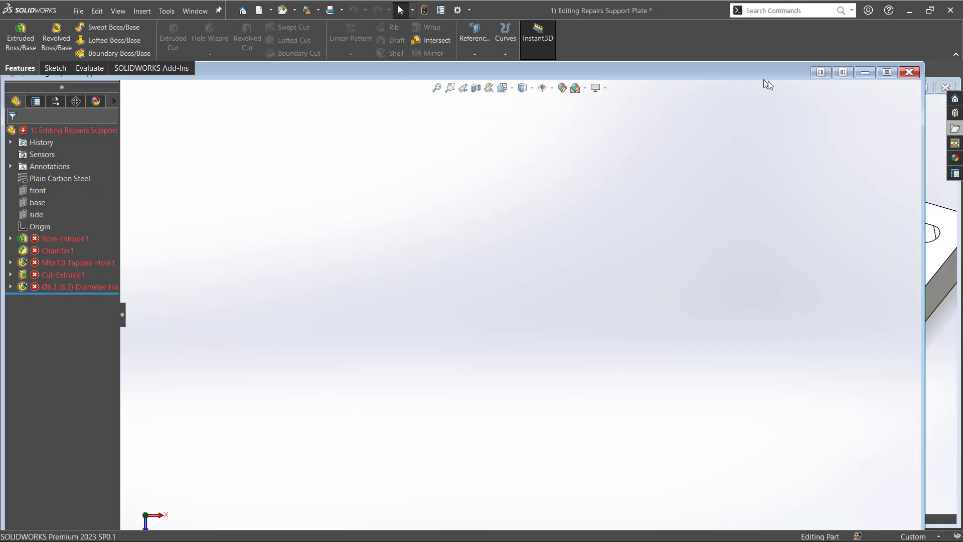
{"action": "left_click", "coordinate": [823, 75]}
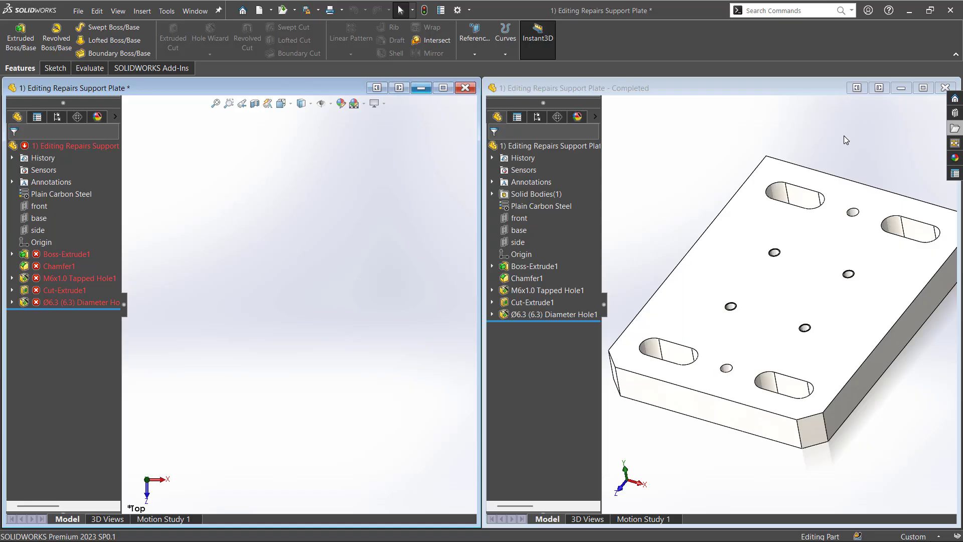
Step: Examine the completed support plate and check the error on Boss-Extrude1 in the broken part
{"action": "scroll", "coordinate": [843, 136], "scroll_direction": "up", "scroll_amount": 1}
{"action": "scroll", "coordinate": [843, 136], "scroll_direction": "down", "scroll_amount": 1}
{"action": "middle_click_drag", "start_coordinate": [766, 167], "coordinate": [767, 164]}
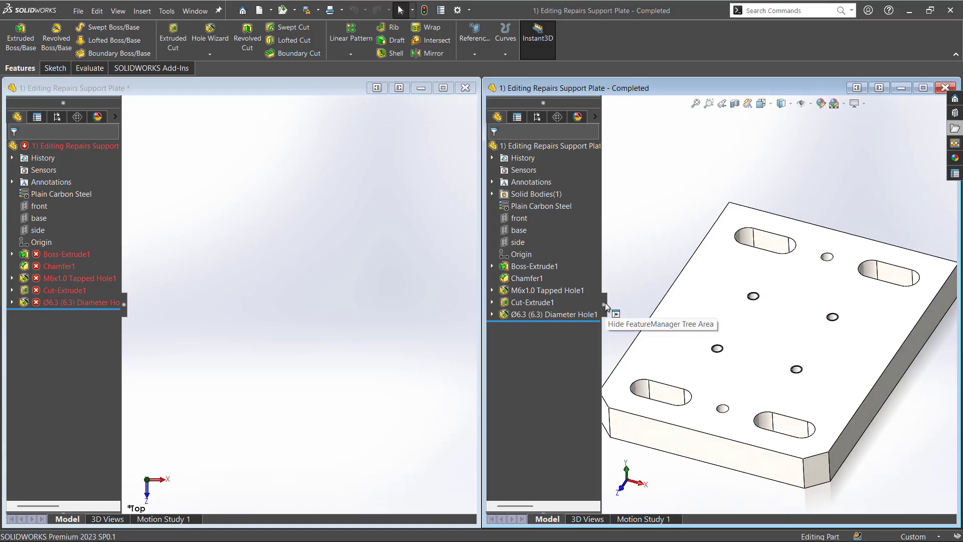
{"action": "scroll", "coordinate": [664, 324], "scroll_direction": "up", "scroll_amount": 2}
{"action": "left_click", "coordinate": [217, 349]}
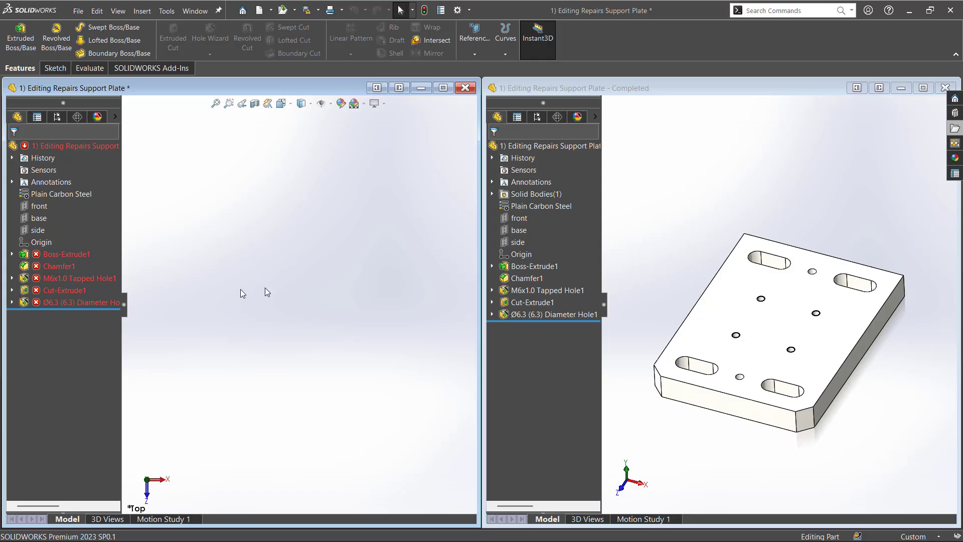
{"action": "mouse_move", "coordinate": [45, 256]}
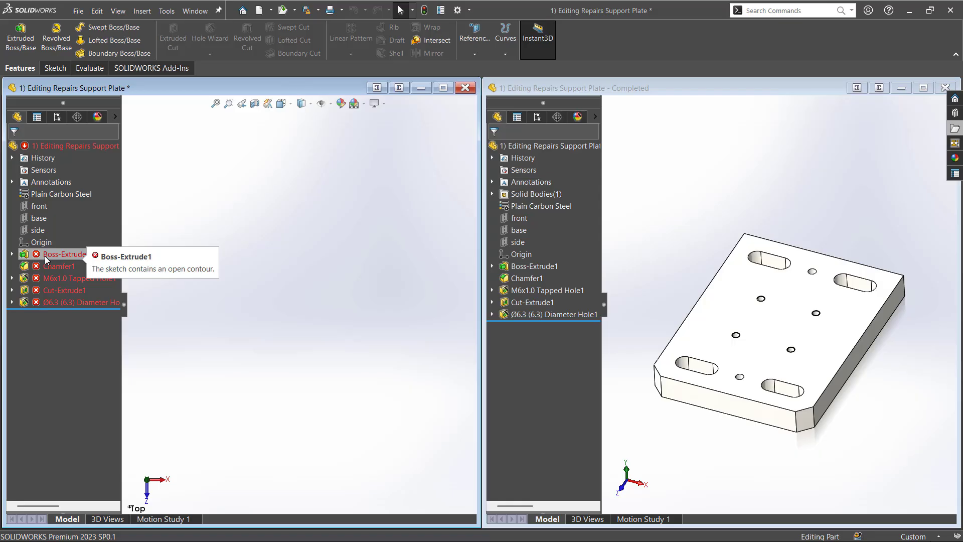
Step: Open Sketch1 of Boss-Extrude1 in the broken support plate for editing and check it for gaps with Repair Sketch
{"action": "left_click", "coordinate": [12, 255]}
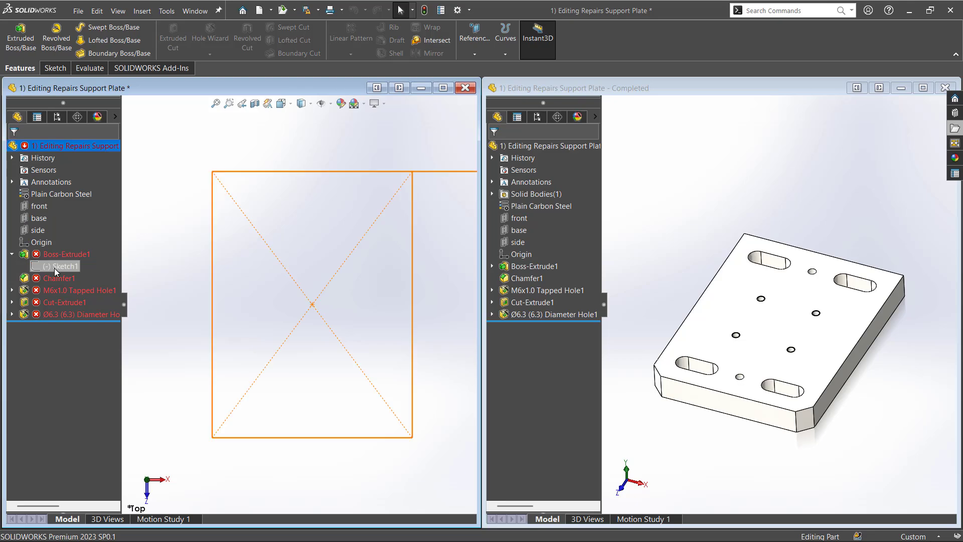
{"action": "right_click", "coordinate": [54, 267]}
{"action": "left_click", "coordinate": [64, 239]}
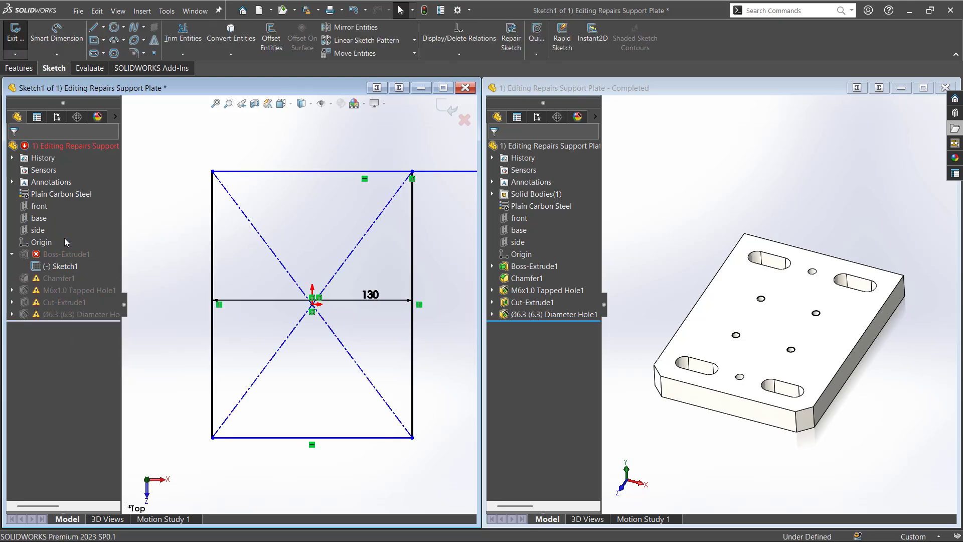
{"action": "left_click", "coordinate": [510, 43]}
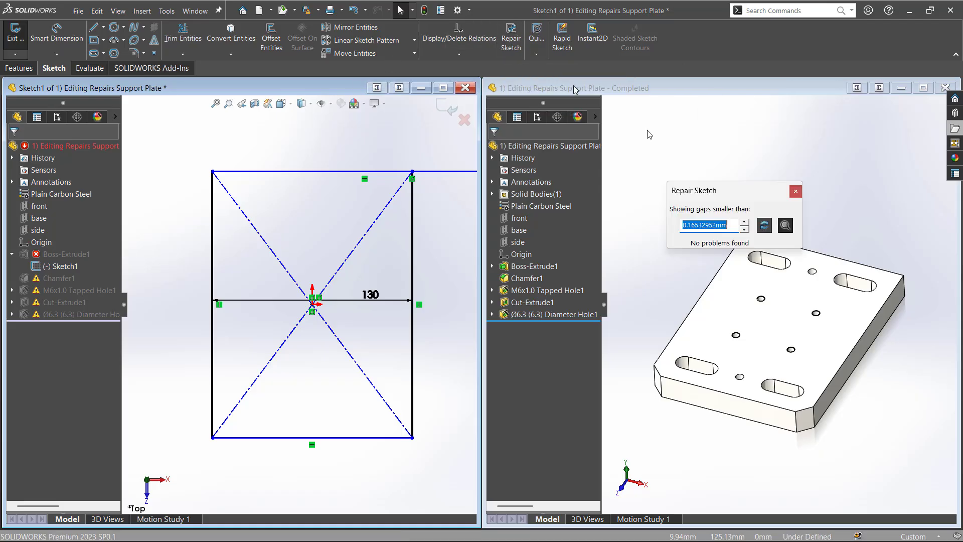
{"action": "left_click", "coordinate": [768, 230]}
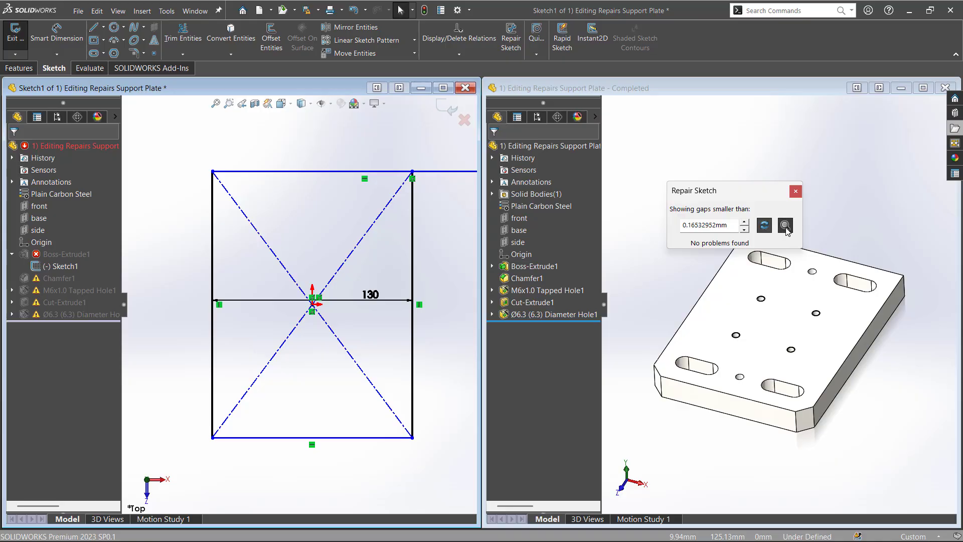
{"action": "left_click", "coordinate": [795, 191]}
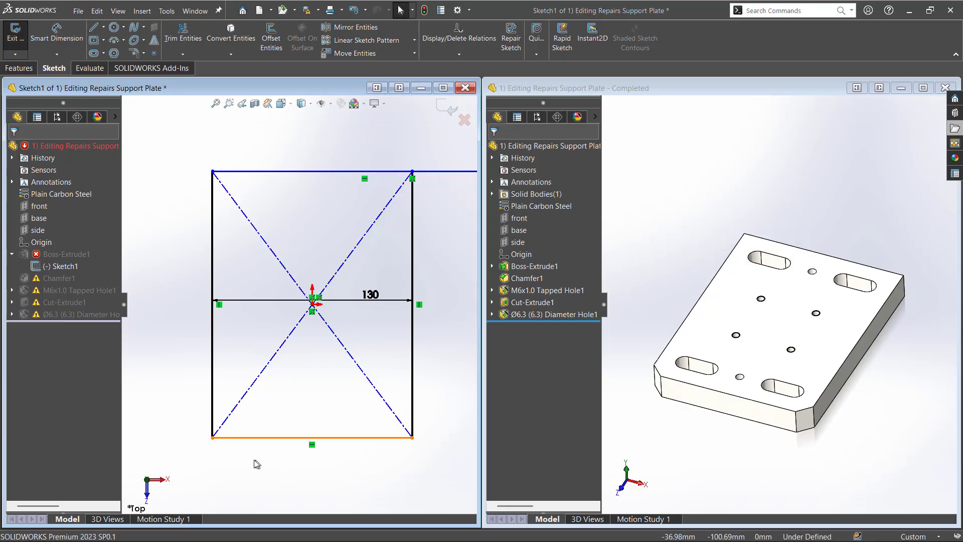
Step: Trim away the part of the rectangle's upper line that overhangs its upper-right corner
{"action": "scroll", "coordinate": [256, 464], "scroll_direction": "down", "scroll_amount": 3}
{"action": "scroll", "coordinate": [258, 457], "scroll_direction": "up", "scroll_amount": 3}
{"action": "scroll", "coordinate": [423, 140], "scroll_direction": "down", "scroll_amount": 5}
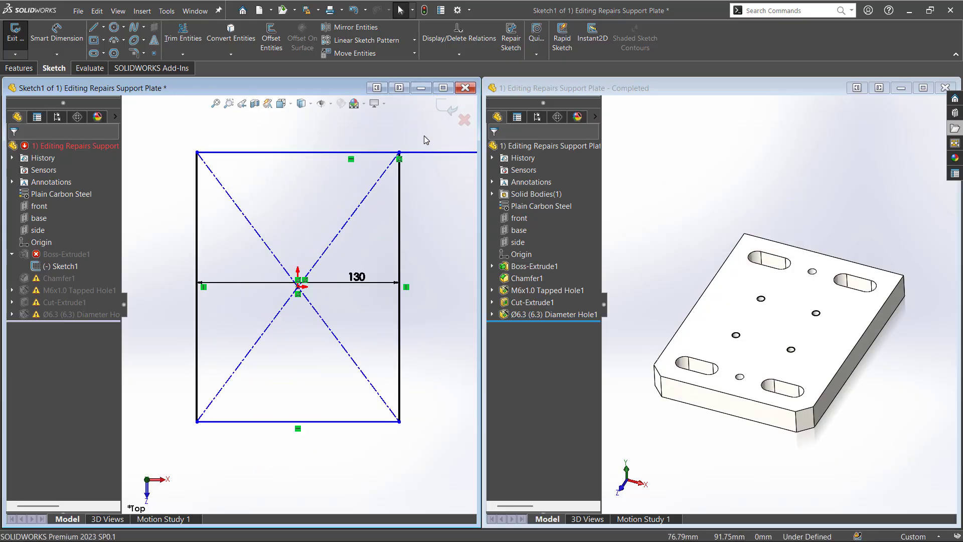
{"action": "scroll", "coordinate": [346, 203], "scroll_direction": "down", "scroll_amount": 9}
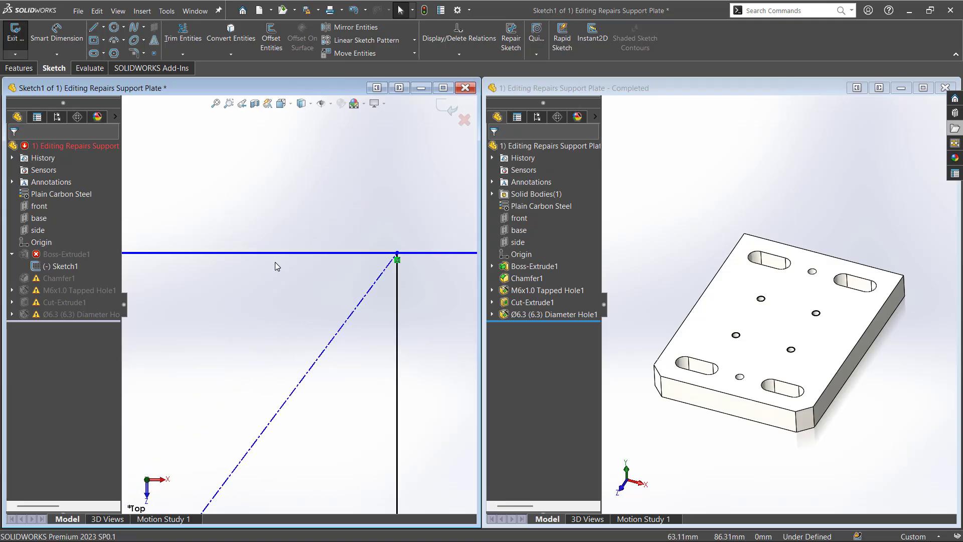
{"action": "scroll", "coordinate": [276, 260], "scroll_direction": "up", "scroll_amount": 3}
{"action": "scroll", "coordinate": [378, 228], "scroll_direction": "up", "scroll_amount": 5}
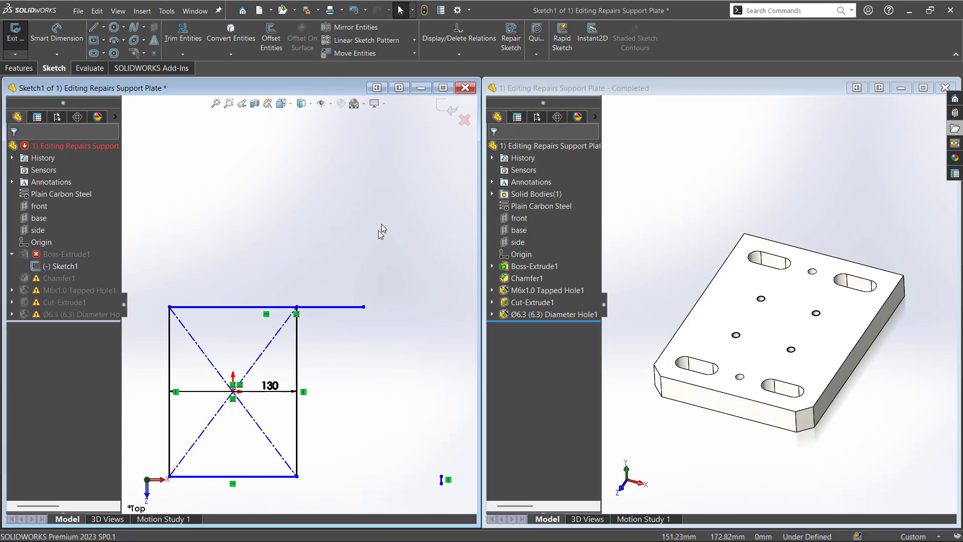
{"action": "scroll", "coordinate": [191, 494], "scroll_direction": "down", "scroll_amount": 4}
{"action": "scroll", "coordinate": [221, 452], "scroll_direction": "up", "scroll_amount": 3}
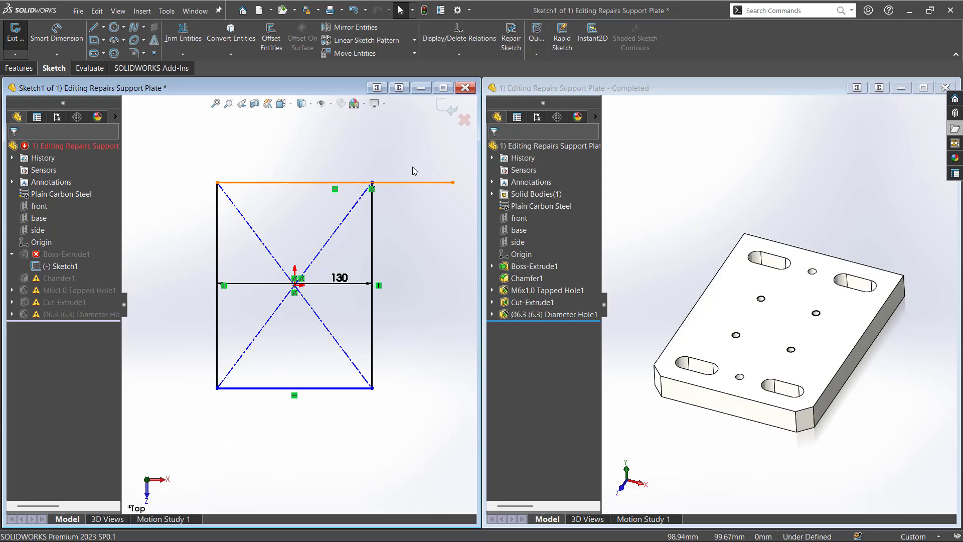
{"action": "key", "text": "t"}
{"action": "left_click_drag", "start_coordinate": [412, 166], "coordinate": [407, 203]}
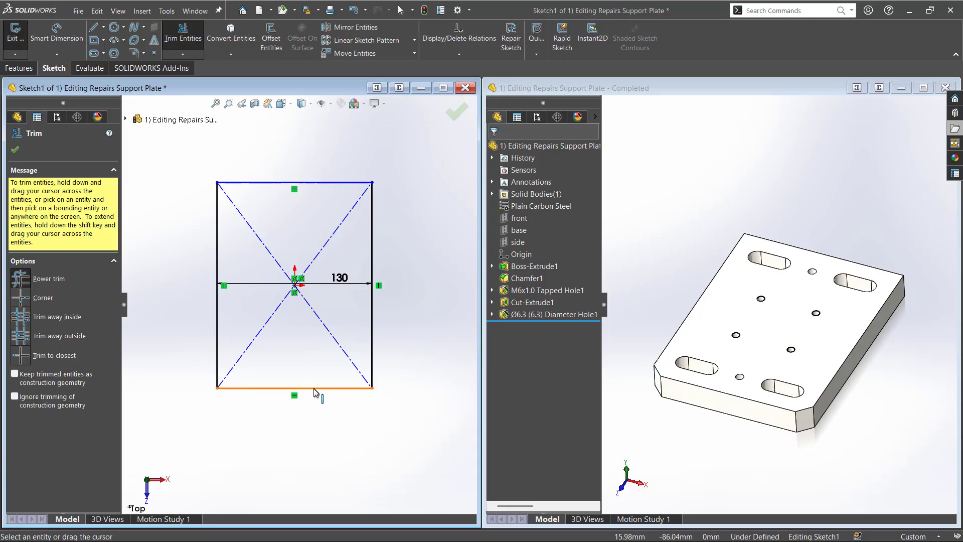
Step: Dimension the rectangle's vertical side as 173 mm
{"action": "key", "text": "d"}
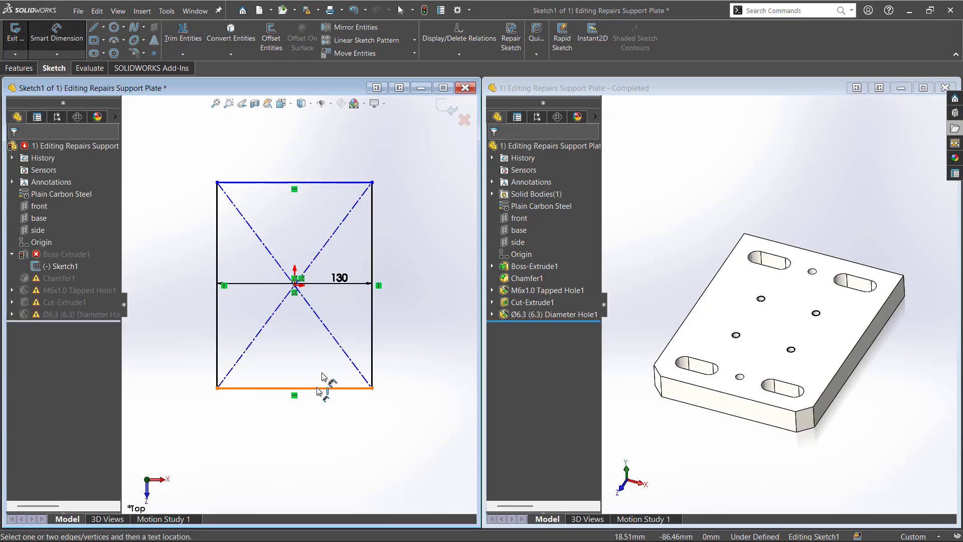
{"action": "left_click", "coordinate": [372, 325]}
{"action": "left_click", "coordinate": [404, 312]}
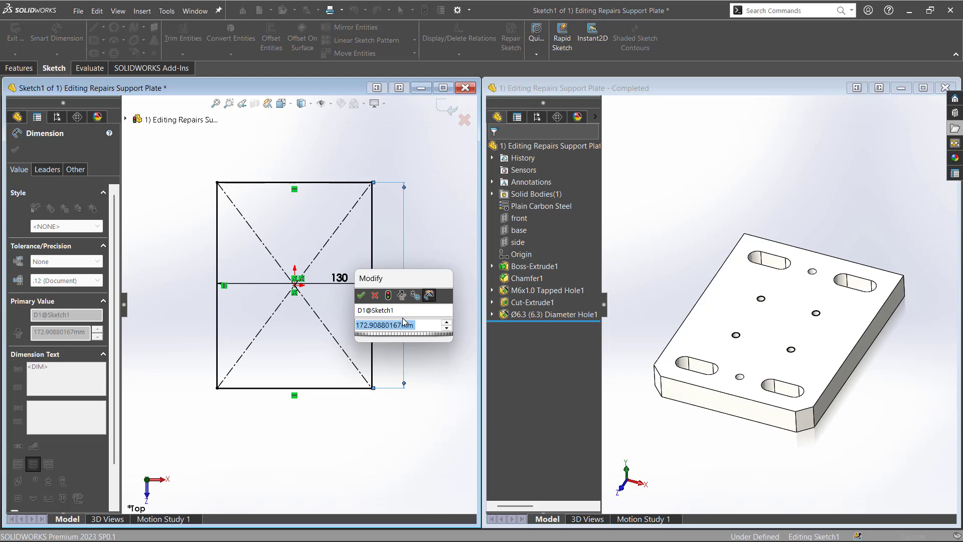
{"action": "type", "text": "173"}
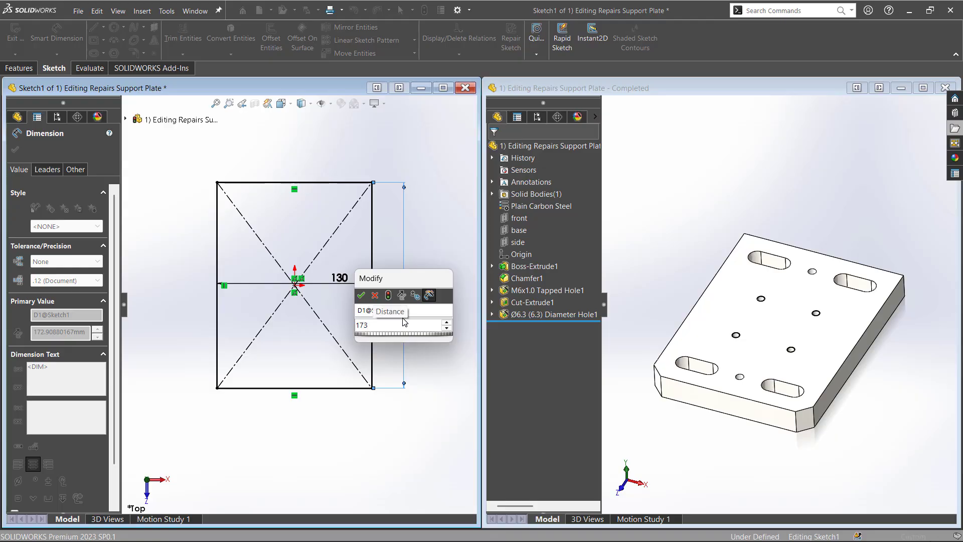
{"action": "key", "text": "Return"}
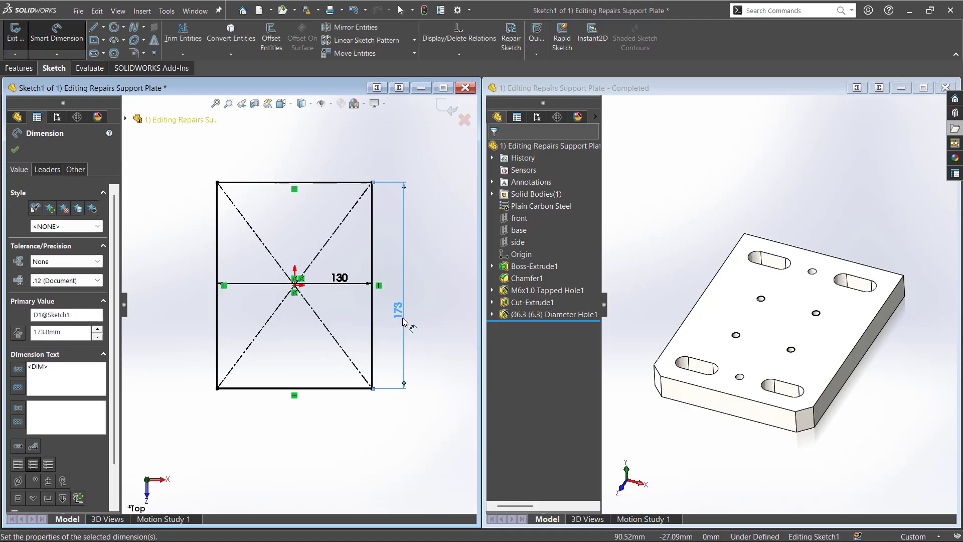
{"action": "left_click", "coordinate": [401, 454]}
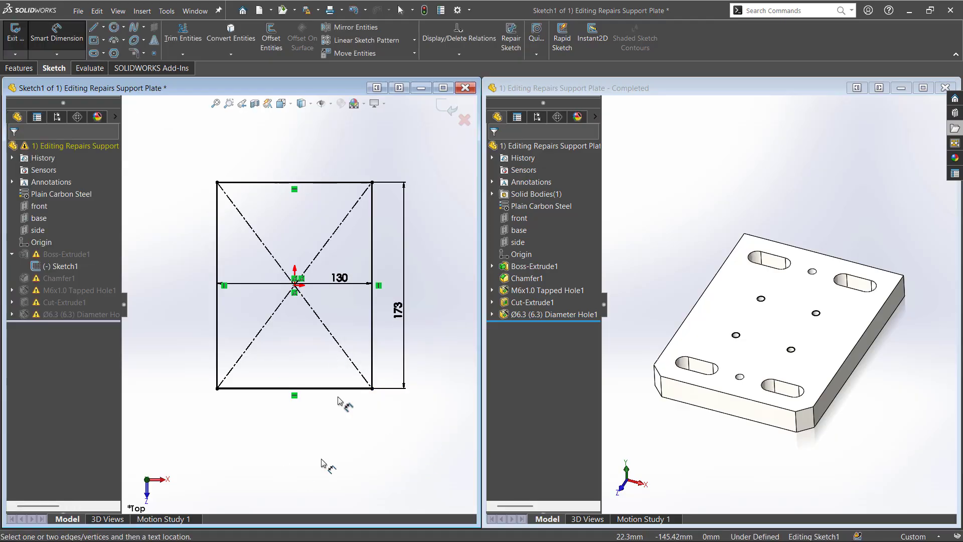
Step: Measure the distance between the two end edges of the completed plate and set the sketch rectangle's height to 172 mm
{"action": "left_click", "coordinate": [706, 390]}
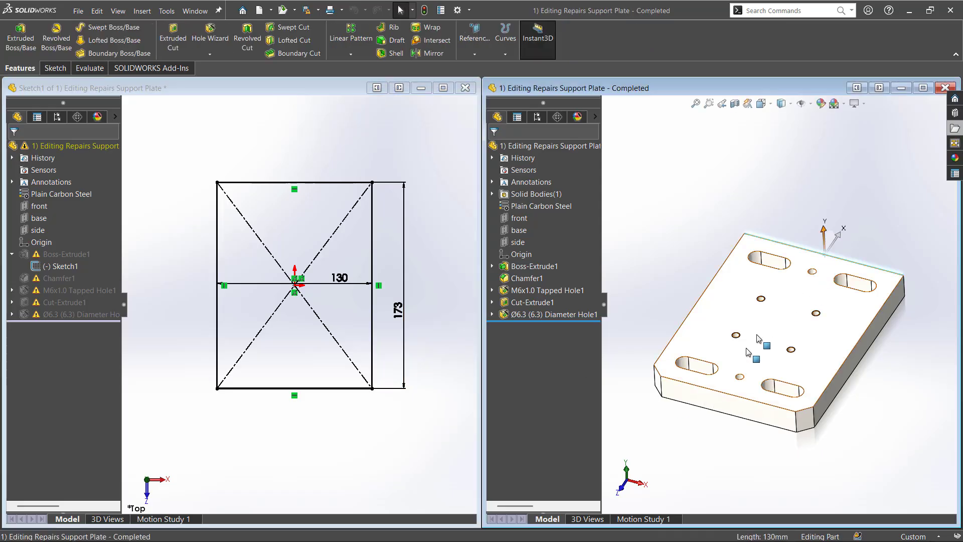
{"action": "left_click", "coordinate": [712, 389], "text": "ctrl"}
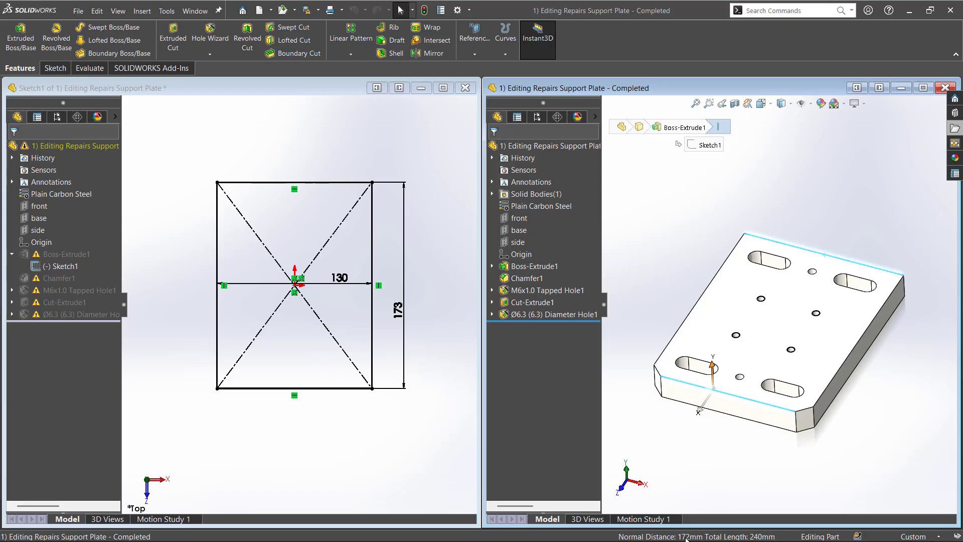
{"action": "double_click", "coordinate": [398, 309]}
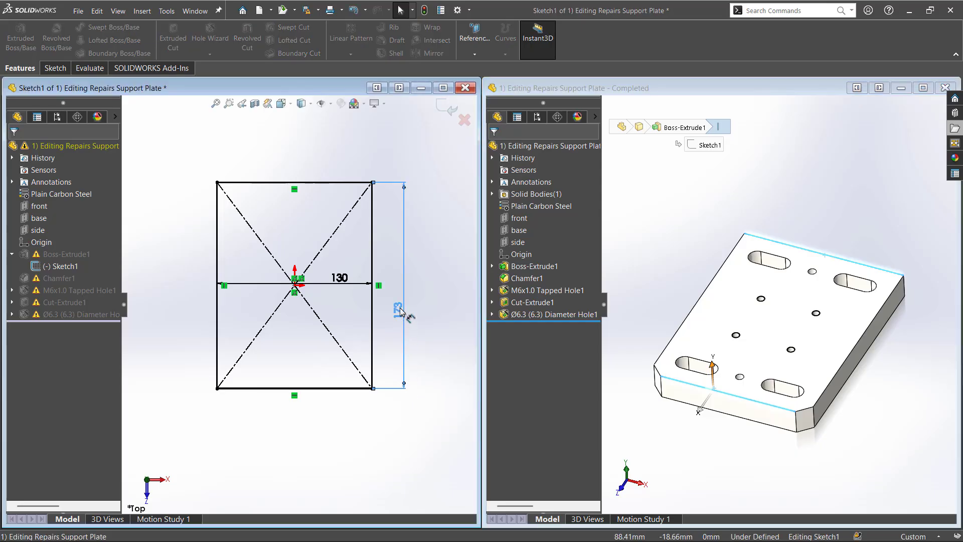
{"action": "type", "text": "172"}
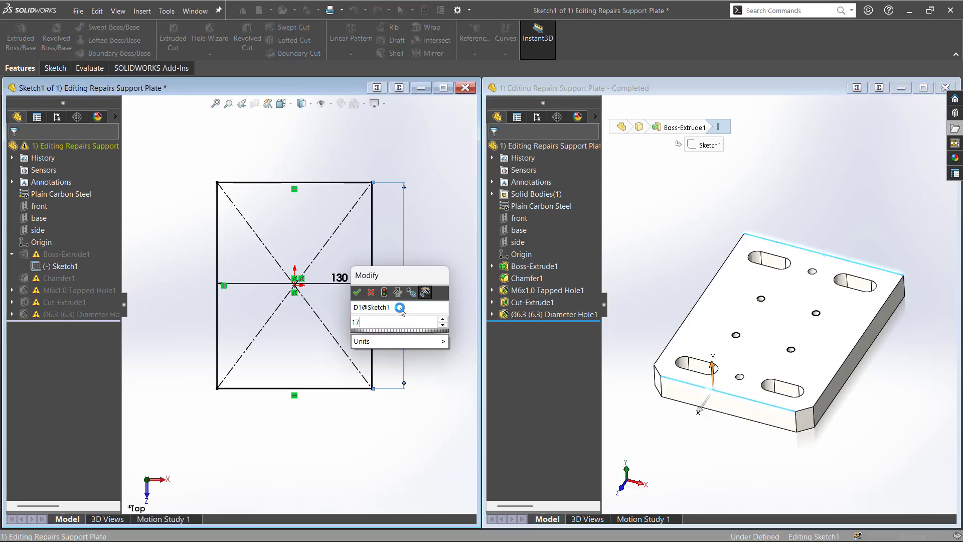
{"action": "key", "text": "Return"}
{"action": "key", "text": "Escape"}
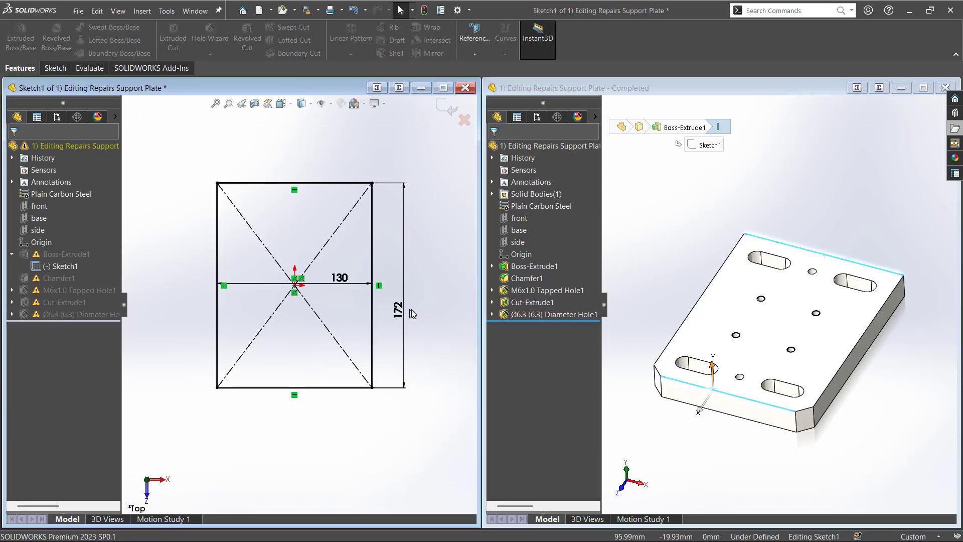
Step: Exit Sketch1 and rebuild the support plate anyway, ignoring the Boss-Extrude1 error and dismissing the error list
{"action": "left_click", "coordinate": [444, 104]}
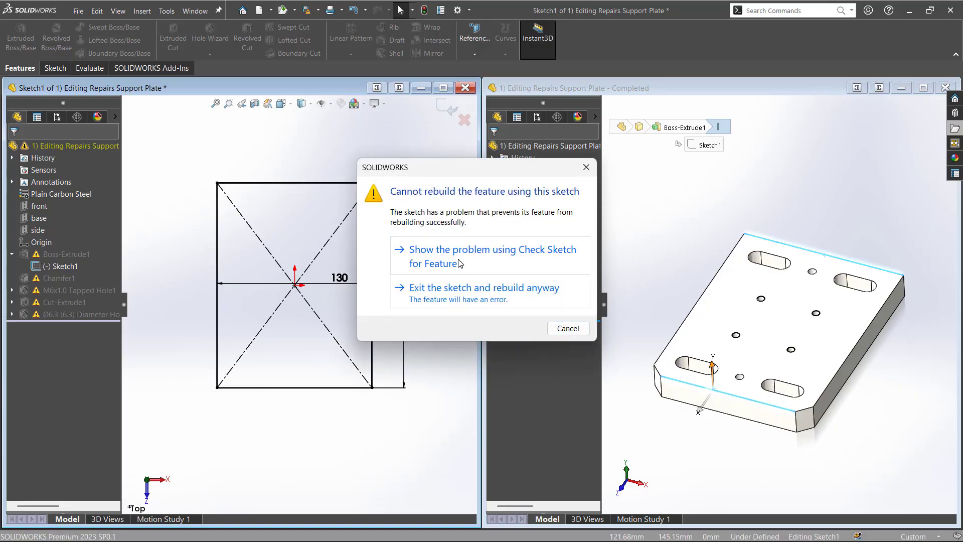
{"action": "left_click", "coordinate": [504, 300]}
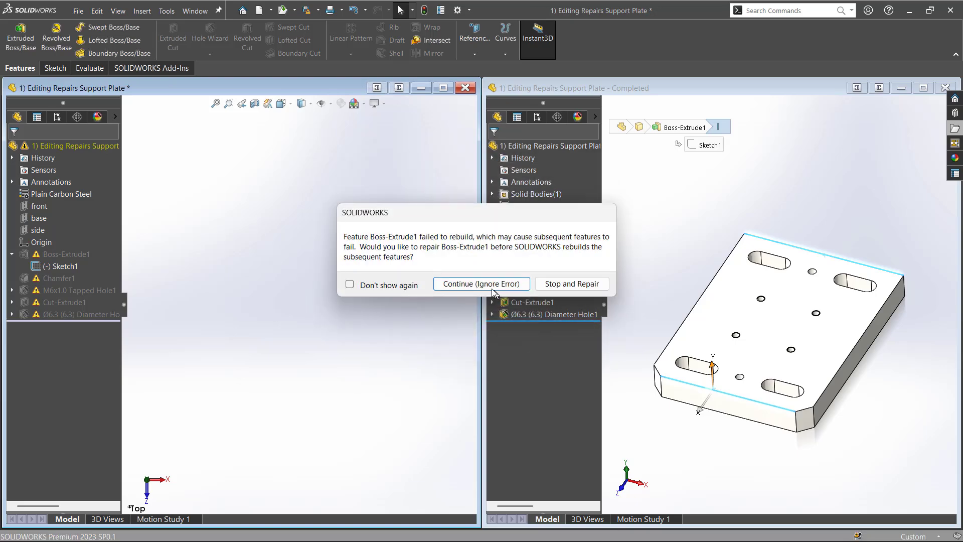
{"action": "left_click", "coordinate": [494, 290]}
{"action": "left_click", "coordinate": [616, 315]}
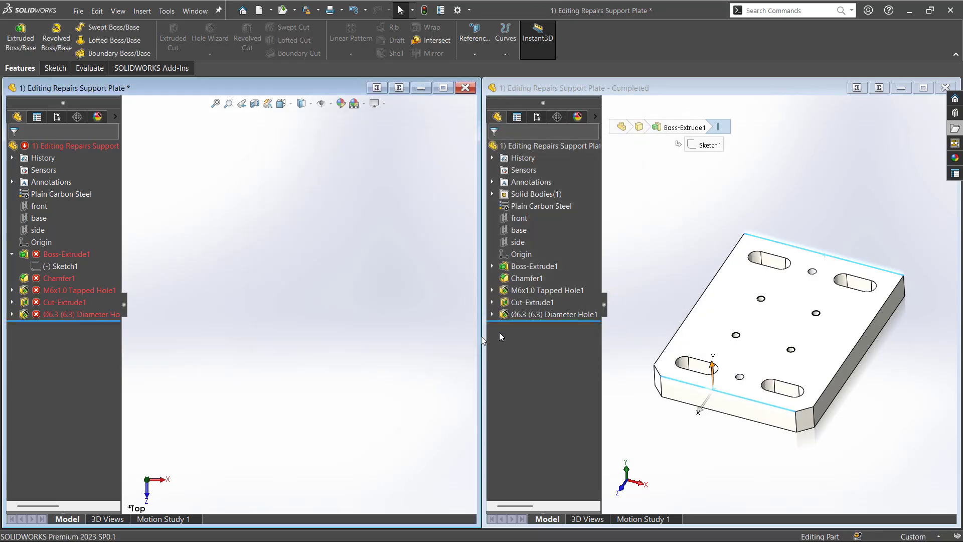
Step: Delete the stray short vertical line outside the rectangle in Sketch1, exit the sketch to rebuild the plate and dismiss the error list
{"action": "left_click", "coordinate": [60, 266]}
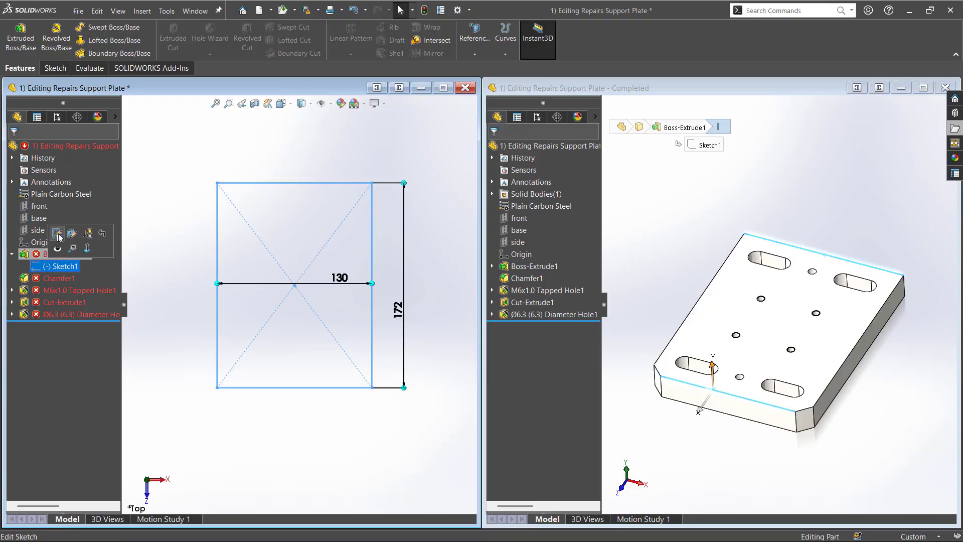
{"action": "left_click", "coordinate": [65, 227]}
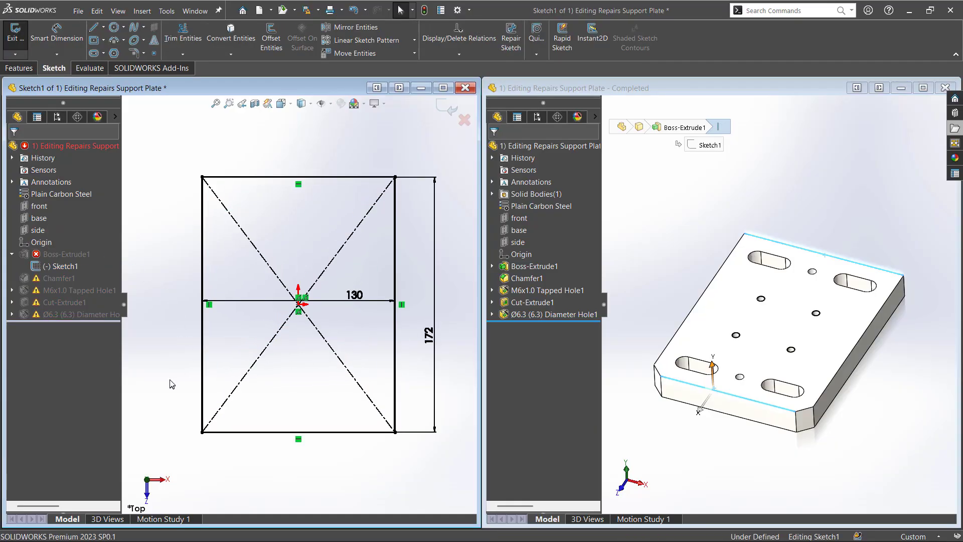
{"action": "key", "text": "z"}
{"action": "scroll", "coordinate": [411, 341], "scroll_direction": "down", "scroll_amount": 6}
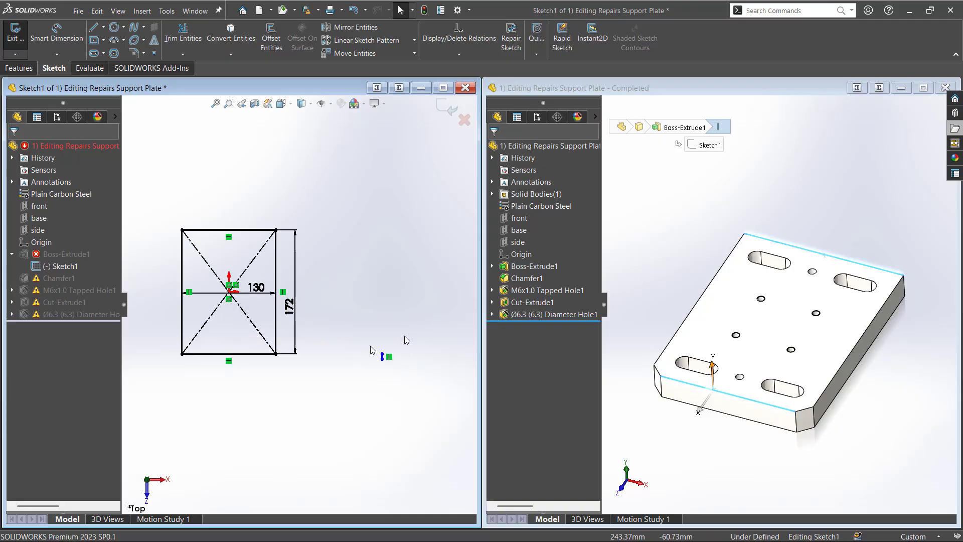
{"action": "middle_click_drag", "start_coordinate": [229, 293], "coordinate": [300, 303], "text": "ctrl"}
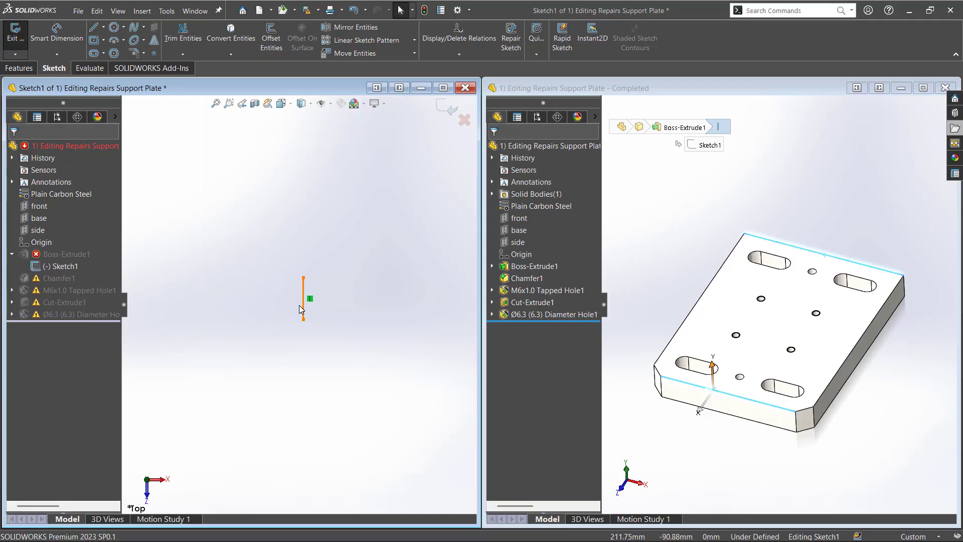
{"action": "left_click", "coordinate": [302, 305]}
{"action": "key", "text": "Delete"}
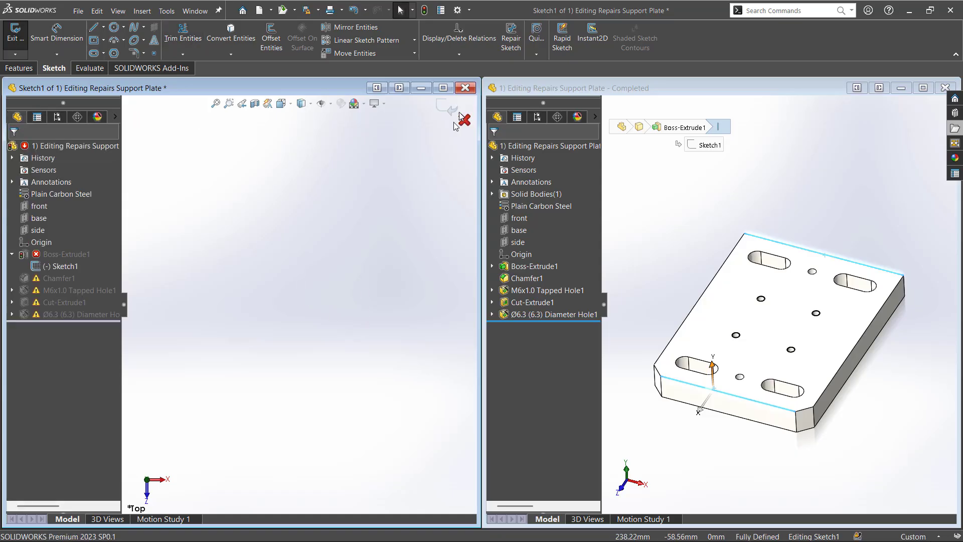
{"action": "left_click", "coordinate": [446, 107]}
{"action": "left_click", "coordinate": [452, 284]}
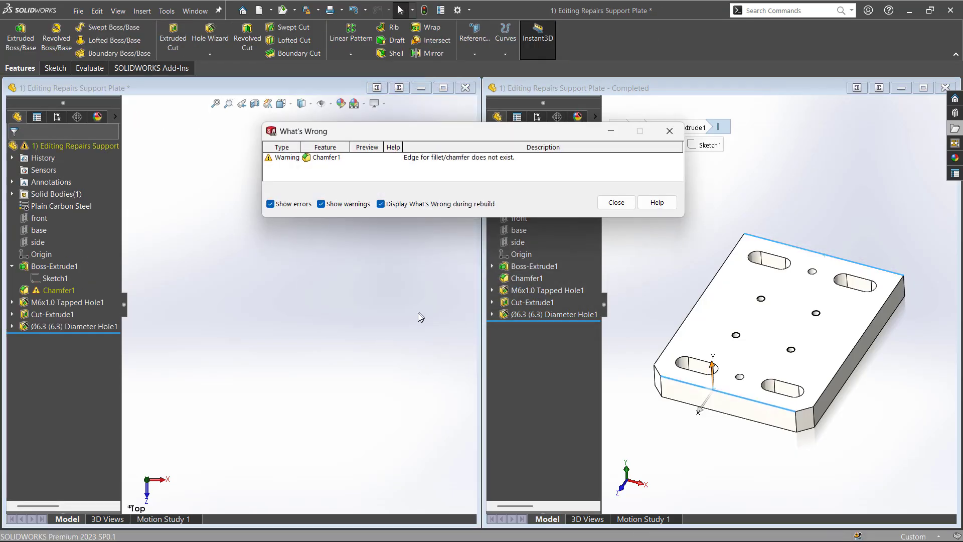
{"action": "left_click", "coordinate": [616, 202]}
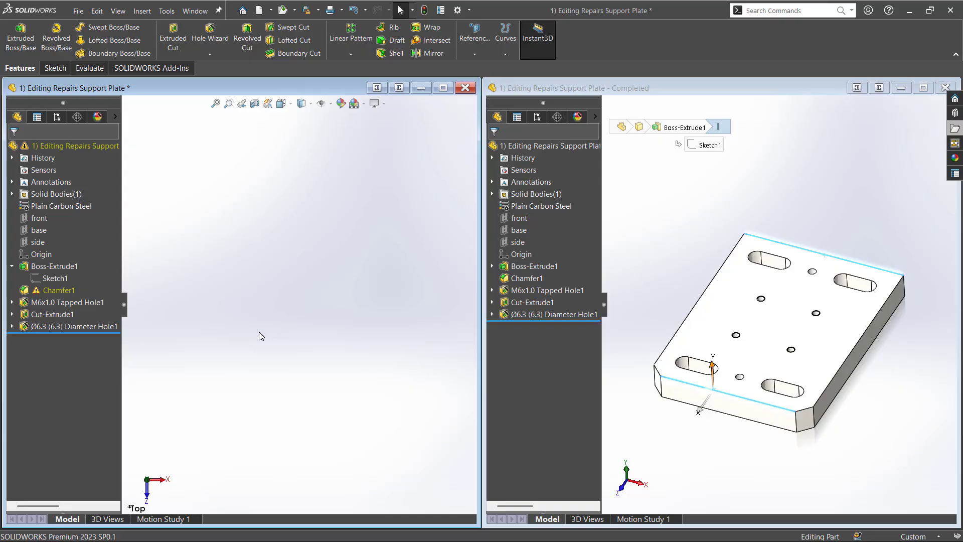
Step: Apply the Plain White scene to the repaired support plate and show it in isometric view
{"action": "key", "text": "ctrl+7"}
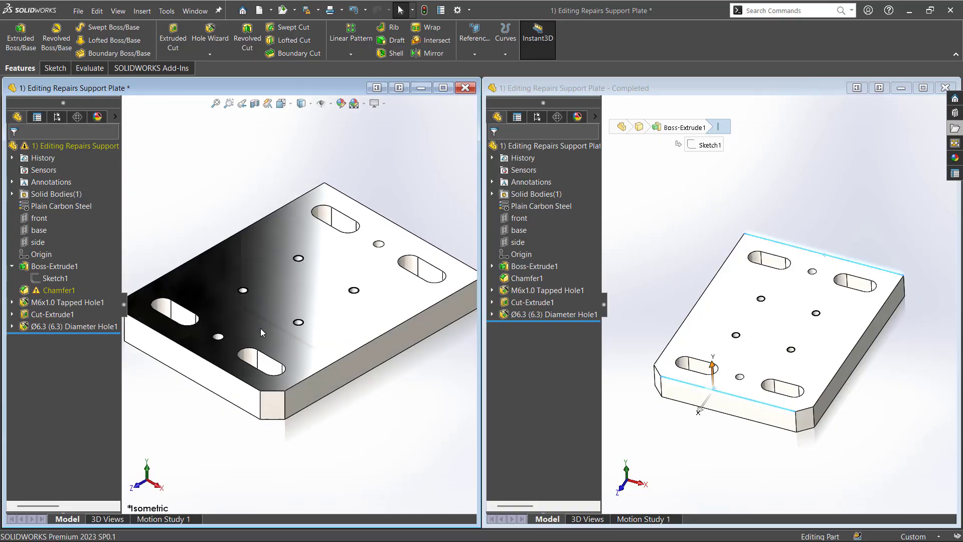
{"action": "scroll", "coordinate": [307, 416], "scroll_direction": "up", "scroll_amount": 2}
{"action": "scroll", "coordinate": [250, 394], "scroll_direction": "down", "scroll_amount": 2}
{"action": "mouse_move", "coordinate": [251, 394]}
{"action": "middle_mouse_down"}
{"action": "mouse_move", "coordinate": [270, 370]}
{"action": "mouse_move", "coordinate": [252, 402]}
{"action": "middle_mouse_up"}
{"action": "left_click", "coordinate": [355, 103]}
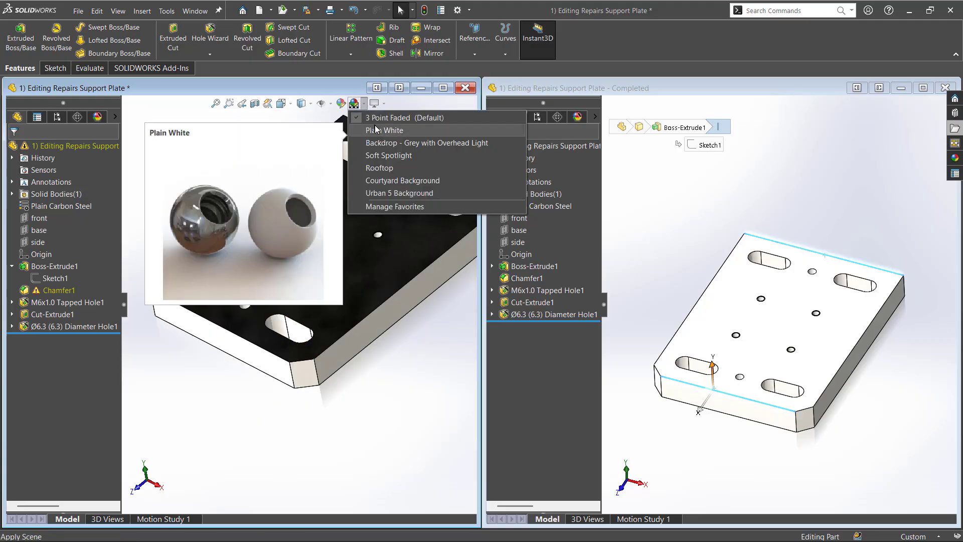
{"action": "left_click", "coordinate": [396, 131]}
{"action": "key", "text": "ctrl+7"}
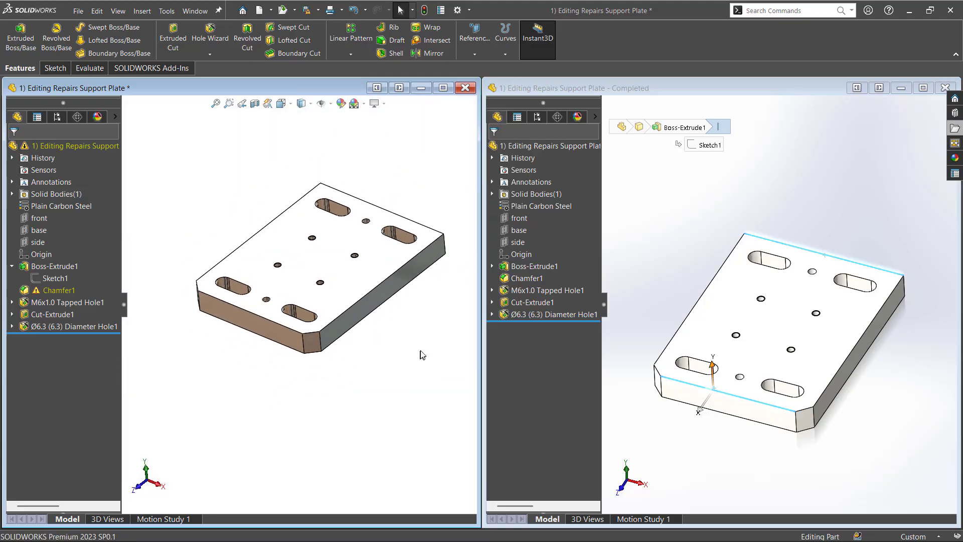
Step: Compare the repaired plate's corners with the completed version and check the warning on Chamfer1
{"action": "left_click", "coordinate": [619, 283]}
{"action": "middle_click_drag", "start_coordinate": [371, 354], "coordinate": [374, 370]}
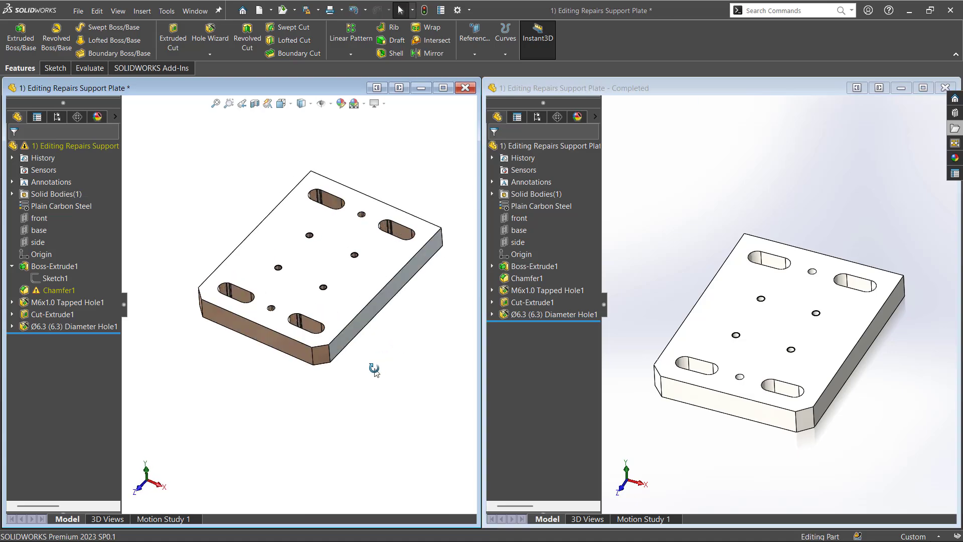
{"action": "mouse_move", "coordinate": [50, 291]}
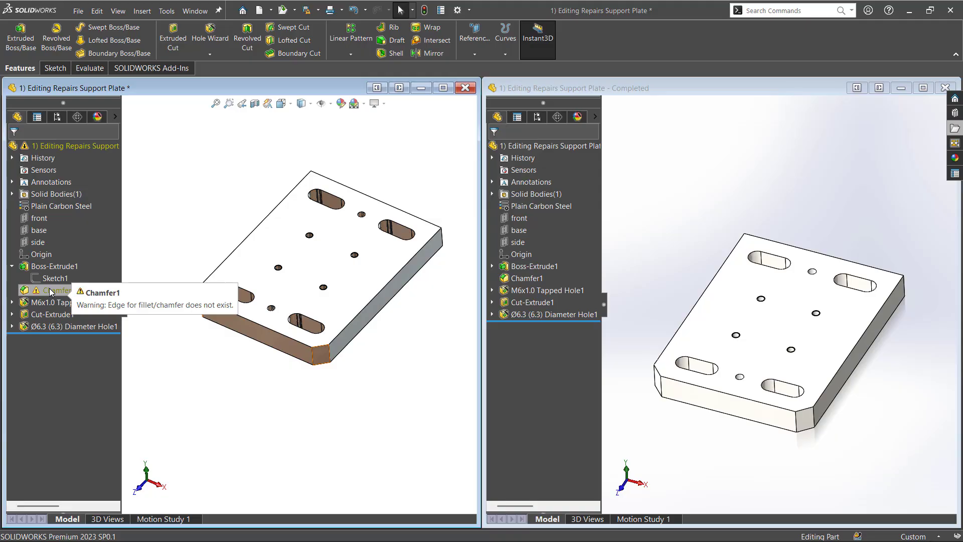
Step: Edit Chamfer1 of the support plate, dismiss its missing edges and accept the chamfer on the two listed corner edges
{"action": "right_click", "coordinate": [50, 290]}
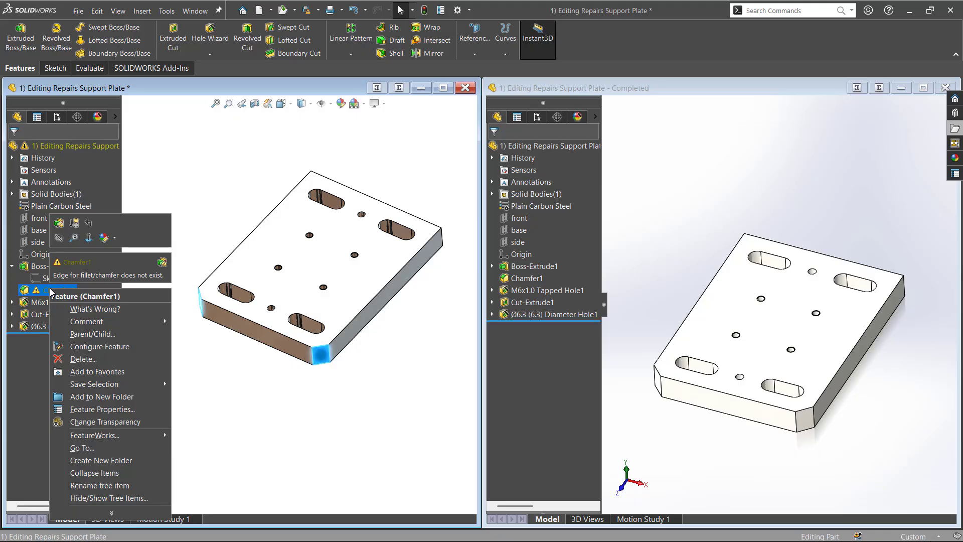
{"action": "left_click", "coordinate": [59, 224]}
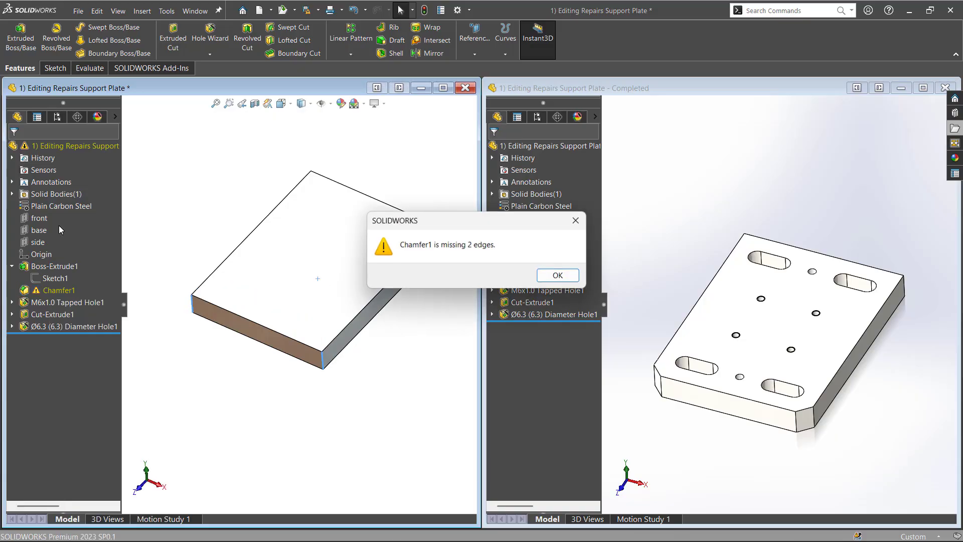
{"action": "left_click", "coordinate": [559, 280]}
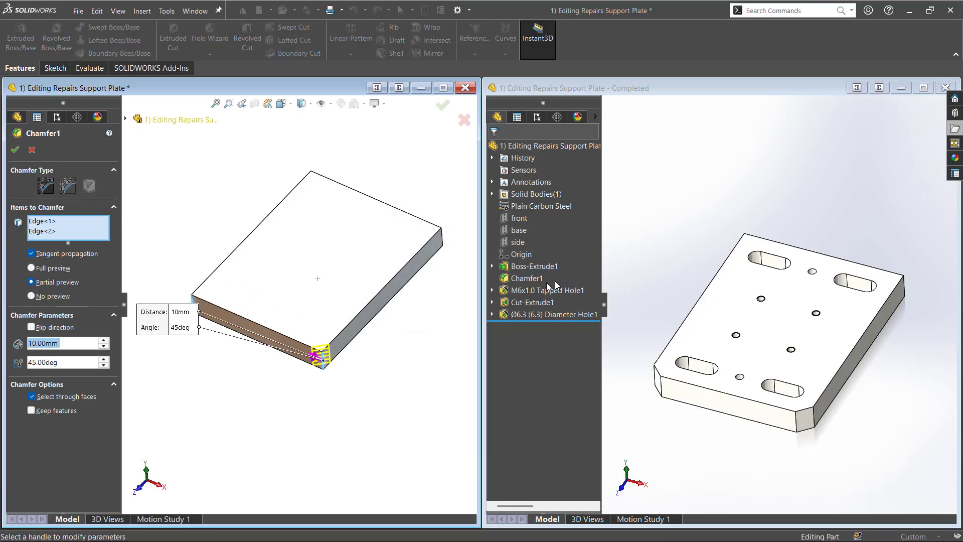
{"action": "middle_click_drag", "start_coordinate": [263, 411], "coordinate": [288, 470]}
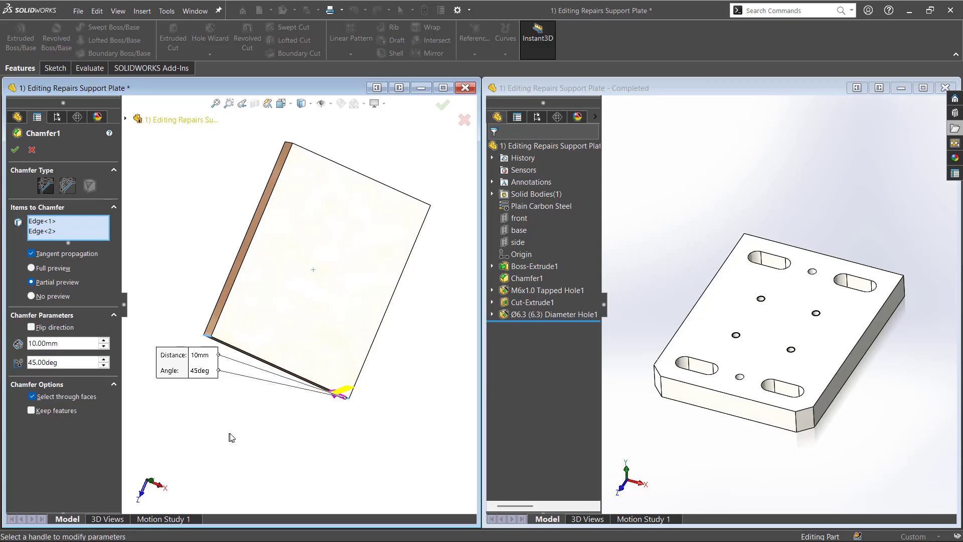
{"action": "mouse_move", "coordinate": [186, 388]}
{"action": "middle_mouse_down"}
{"action": "mouse_move", "coordinate": [207, 365]}
{"action": "mouse_move", "coordinate": [224, 420]}
{"action": "mouse_move", "coordinate": [220, 378]}
{"action": "mouse_move", "coordinate": [204, 361]}
{"action": "mouse_move", "coordinate": [202, 393]}
{"action": "middle_mouse_up"}
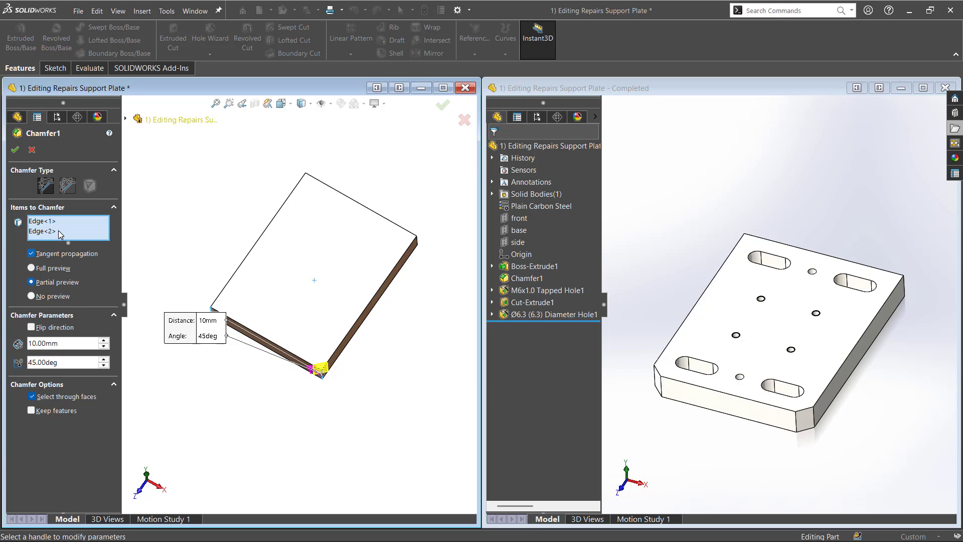
{"action": "left_click", "coordinate": [43, 233]}
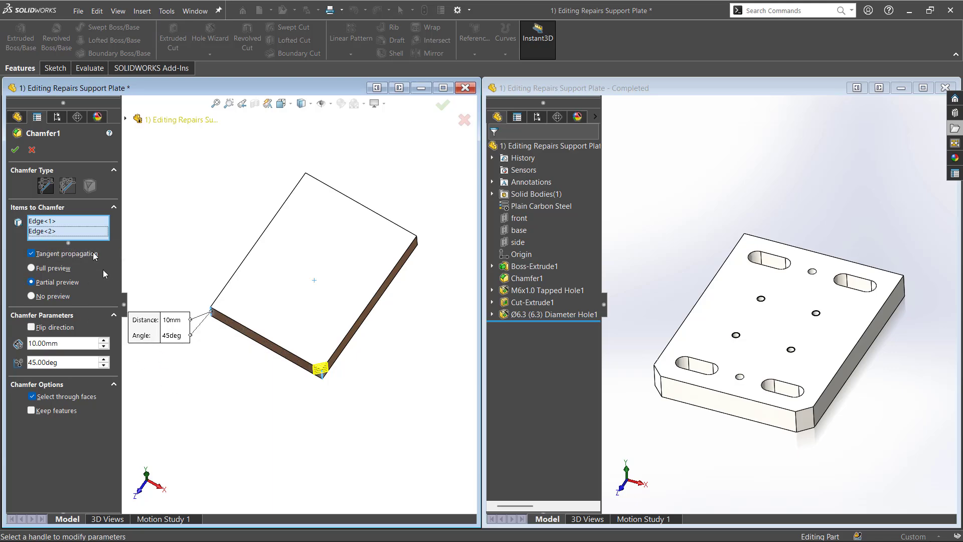
{"action": "left_click", "coordinate": [42, 221]}
{"action": "middle_click_drag", "start_coordinate": [209, 404], "coordinate": [187, 414]}
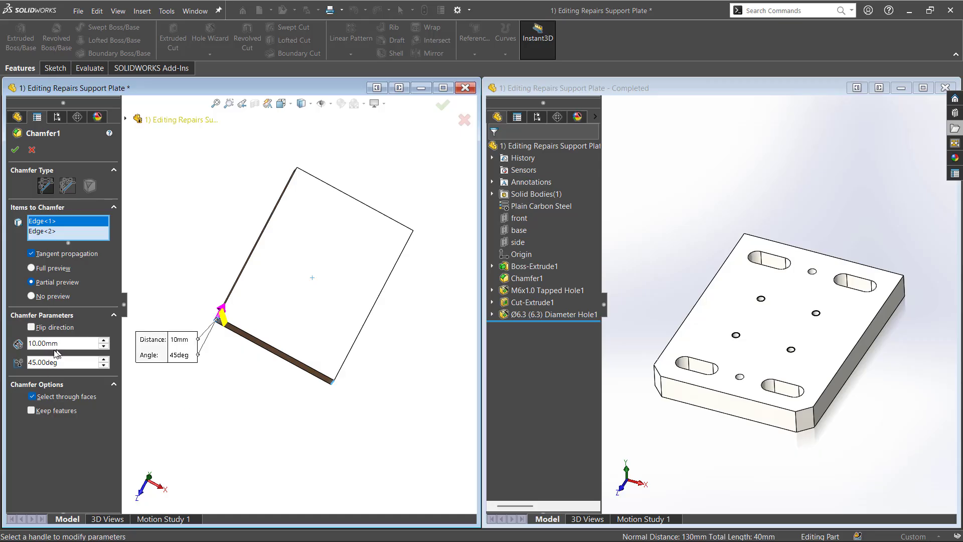
{"action": "left_click", "coordinate": [15, 150]}
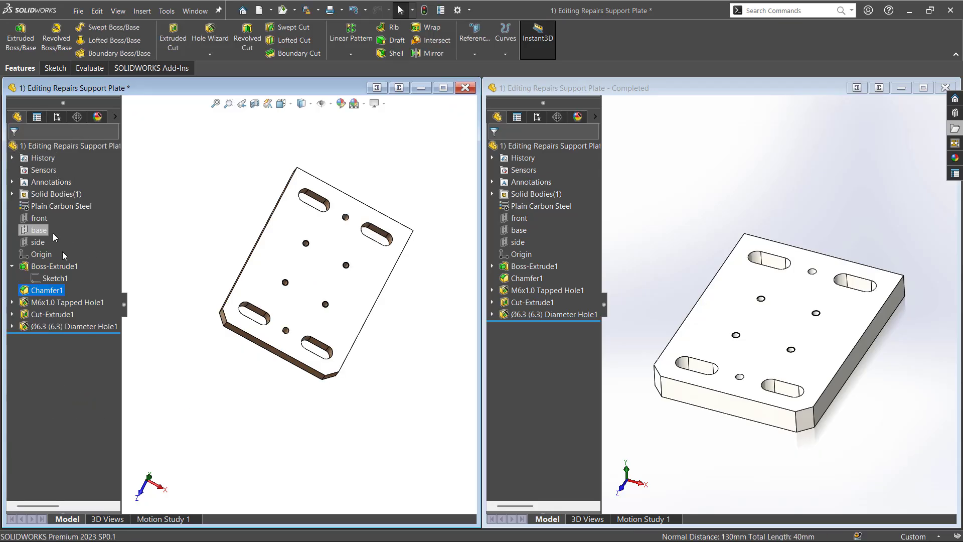
Step: Show both support plates in isometric view and apply the Plain White scene to the completed one
{"action": "left_click", "coordinate": [195, 421]}
{"action": "middle_click_drag", "start_coordinate": [198, 424], "coordinate": [242, 409]}
{"action": "middle_click_drag", "start_coordinate": [294, 400], "coordinate": [200, 390]}
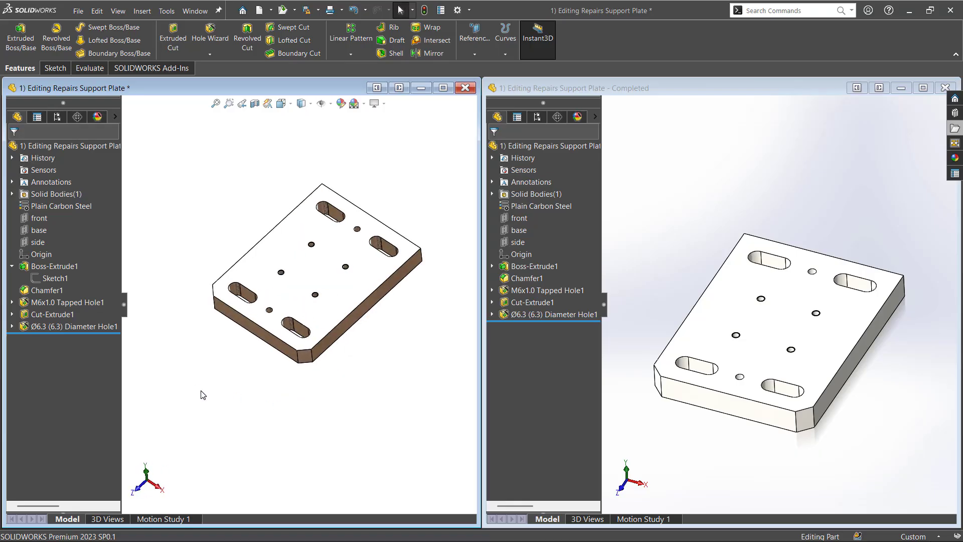
{"action": "key", "text": "ctrl+7"}
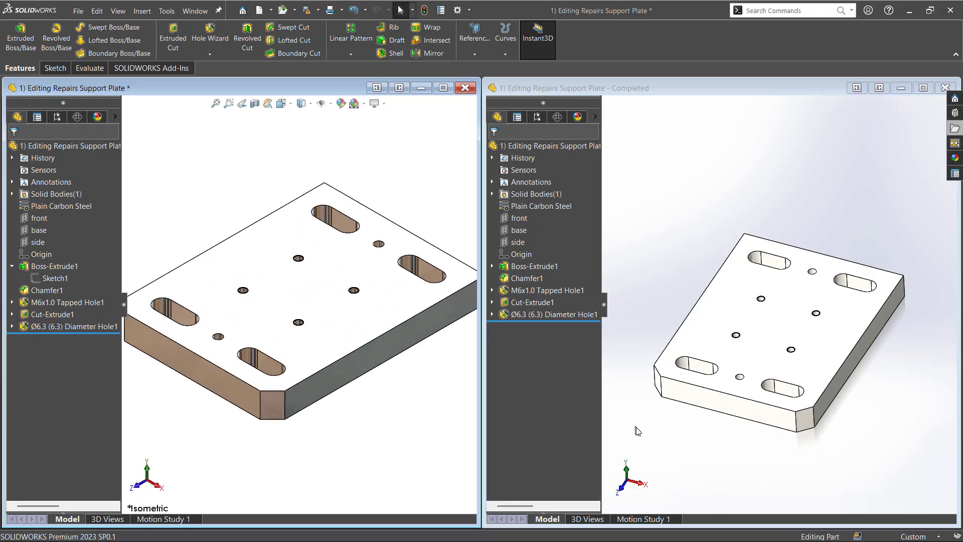
{"action": "left_click", "coordinate": [636, 428]}
{"action": "key", "text": "ctrl+7"}
{"action": "scroll", "coordinate": [318, 422], "scroll_direction": "up", "scroll_amount": 1}
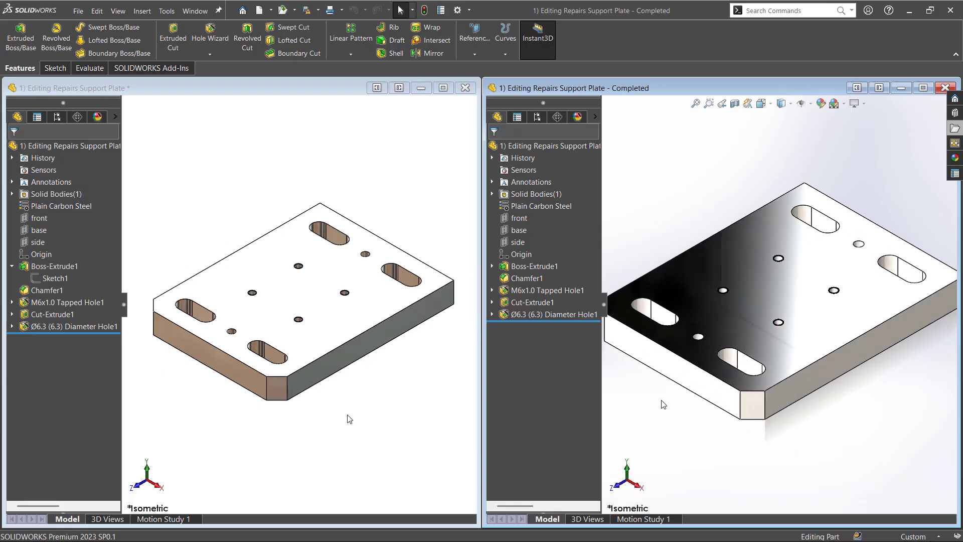
{"action": "left_click", "coordinate": [844, 103]}
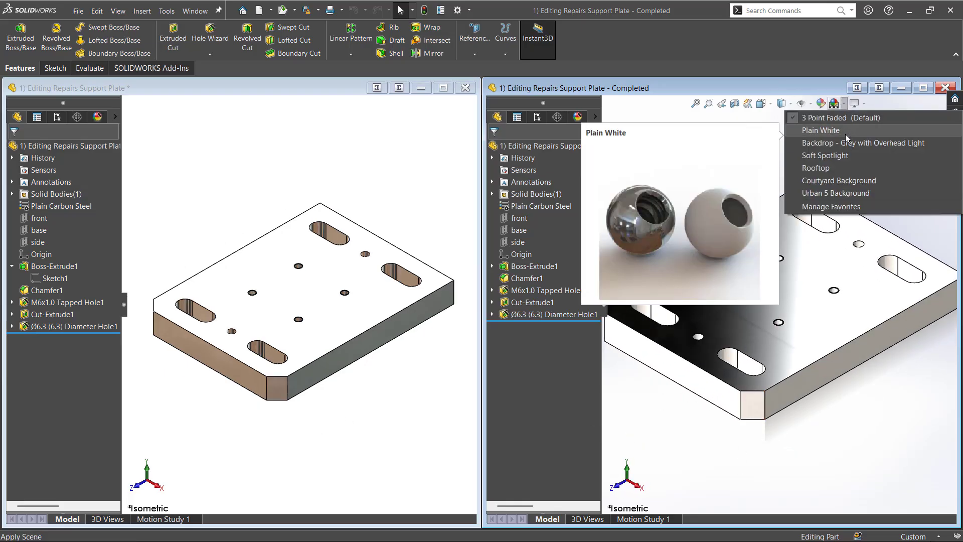
{"action": "left_click", "coordinate": [844, 134]}
{"action": "scroll", "coordinate": [740, 201], "scroll_direction": "up", "scroll_amount": 1}
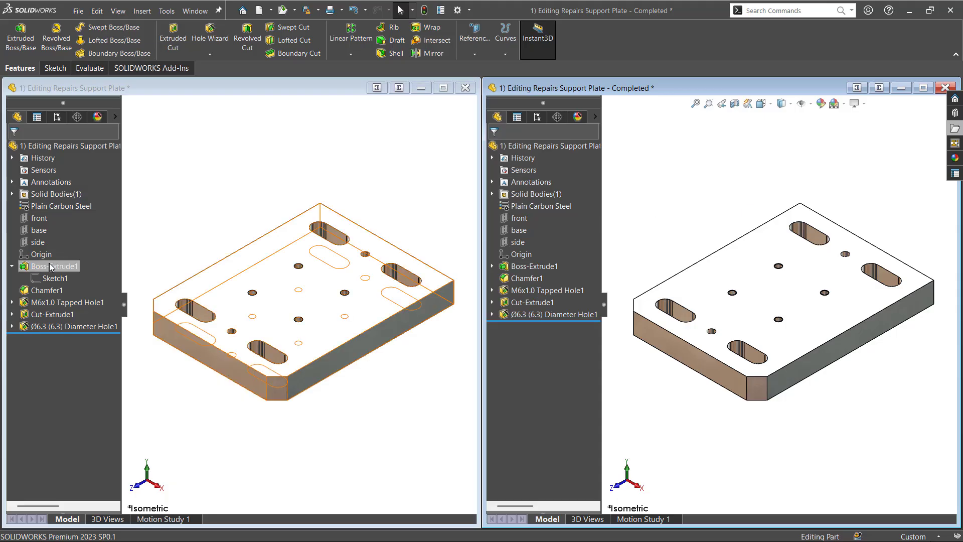
{"action": "left_click", "coordinate": [13, 267]}
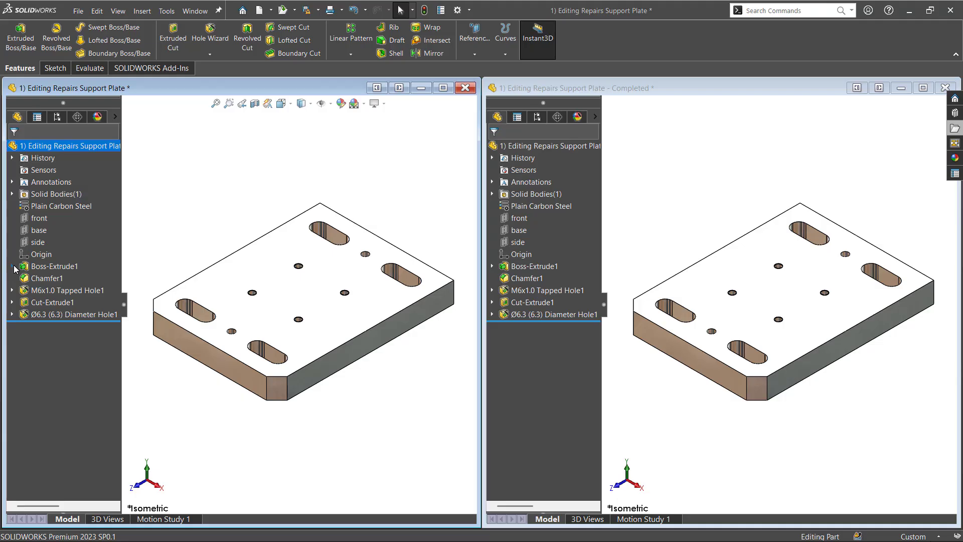
Step: Close the support plate and its completed version without saving either one
{"action": "left_click", "coordinate": [465, 89]}
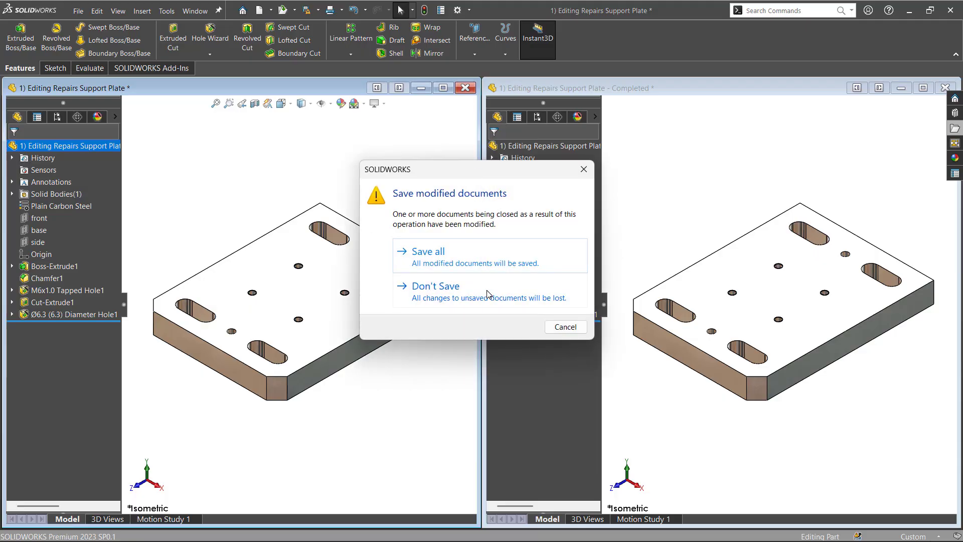
{"action": "left_click", "coordinate": [442, 285]}
{"action": "left_click", "coordinate": [944, 88]}
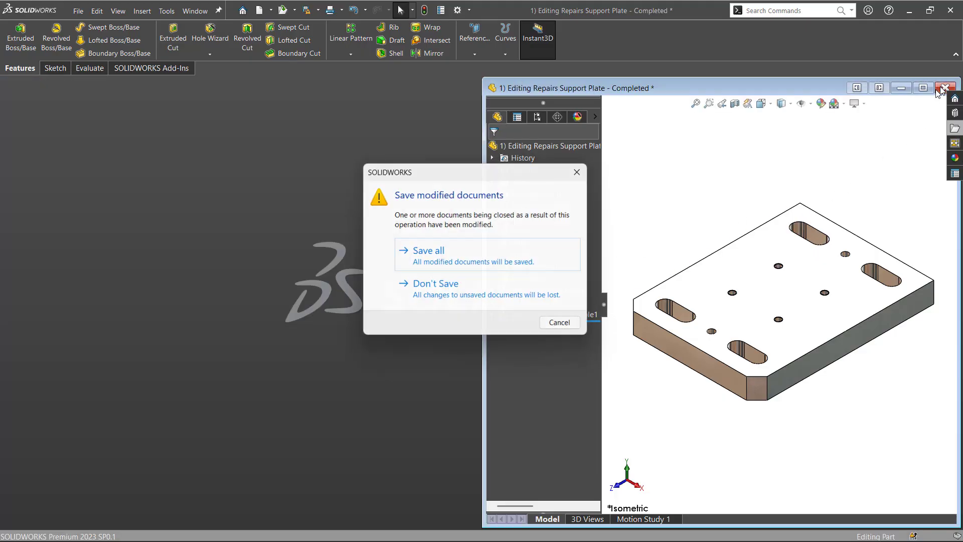
{"action": "left_click", "coordinate": [513, 293]}
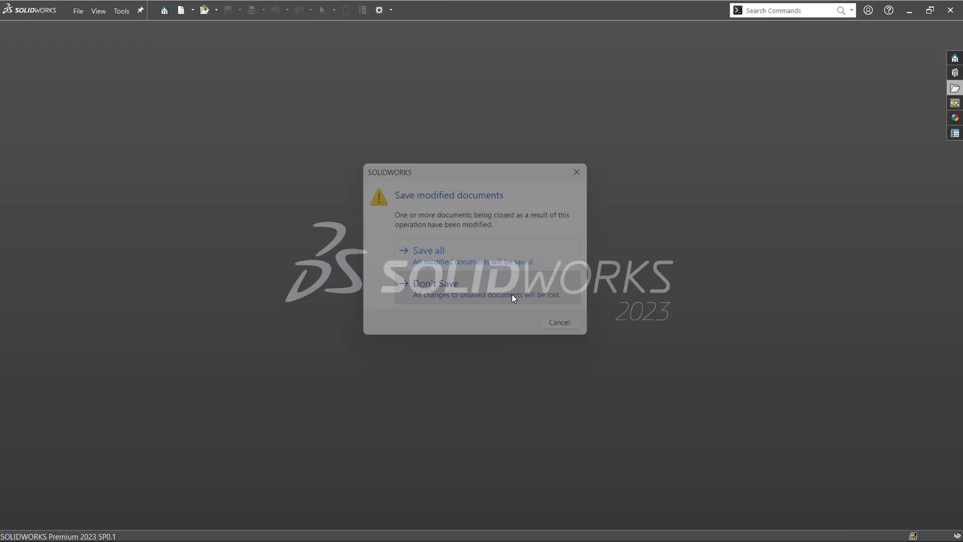
Step: Open Design Changes Sample 1 from the Editing Repairs Design Changes folder in CAD Session 5, dismissing the educational version notice
{"action": "left_click", "coordinate": [955, 89]}
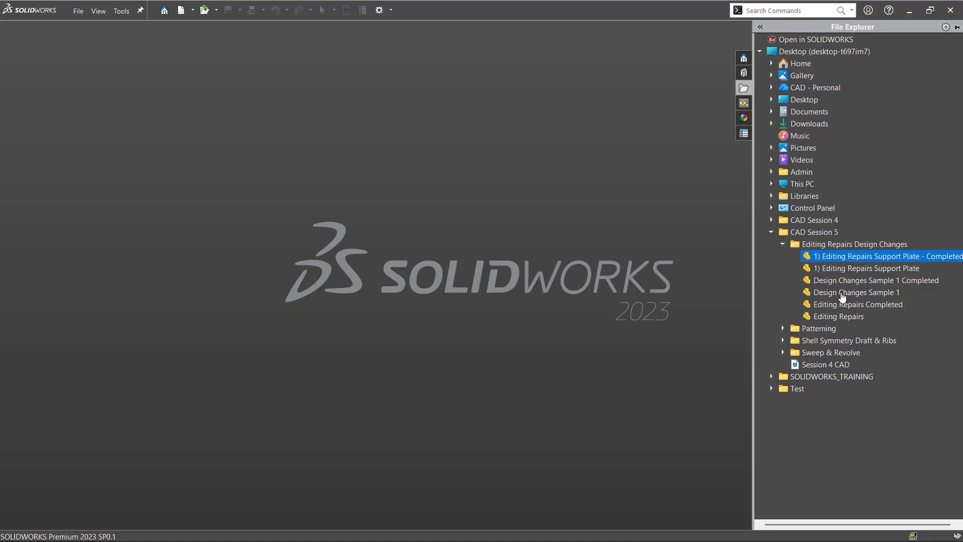
{"action": "mouse_move", "coordinate": [843, 296]}
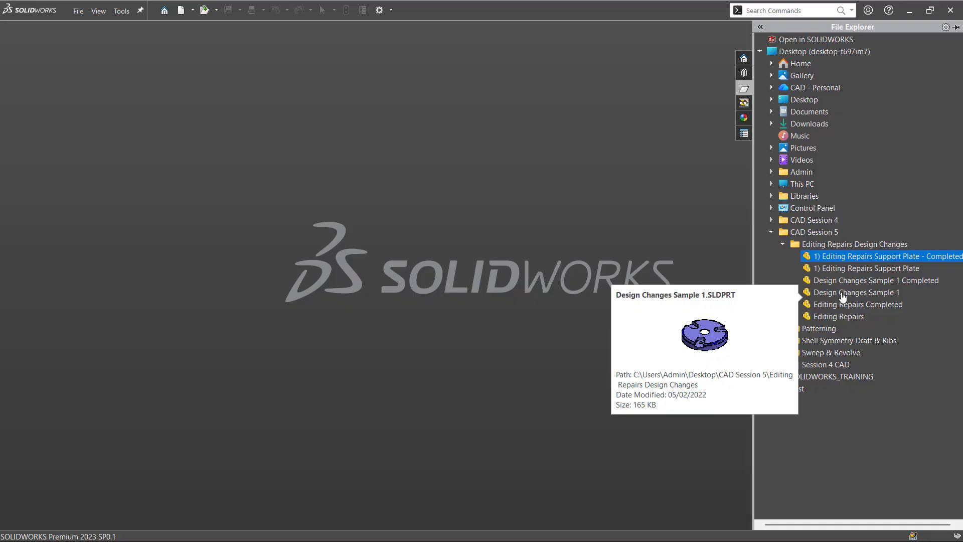
{"action": "double_click", "coordinate": [842, 292]}
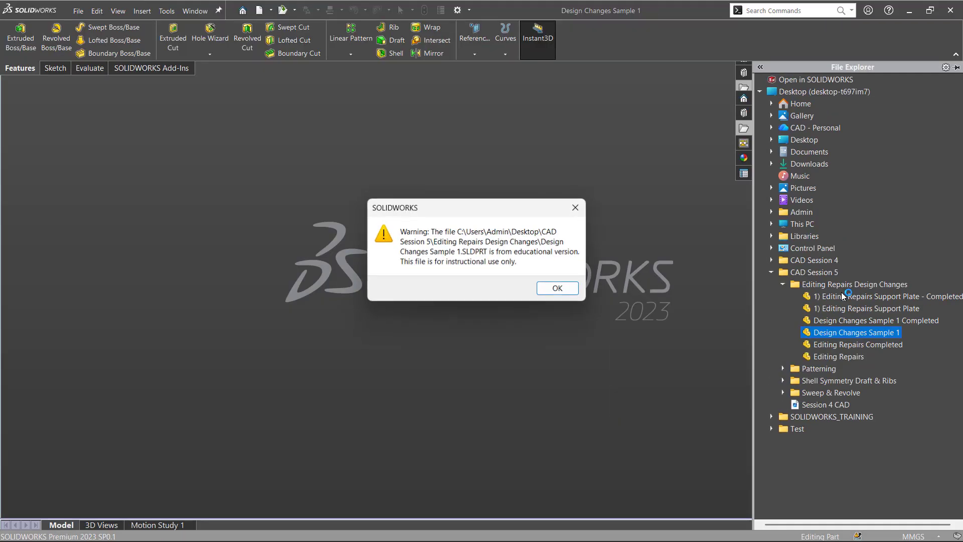
{"action": "left_click", "coordinate": [559, 288]}
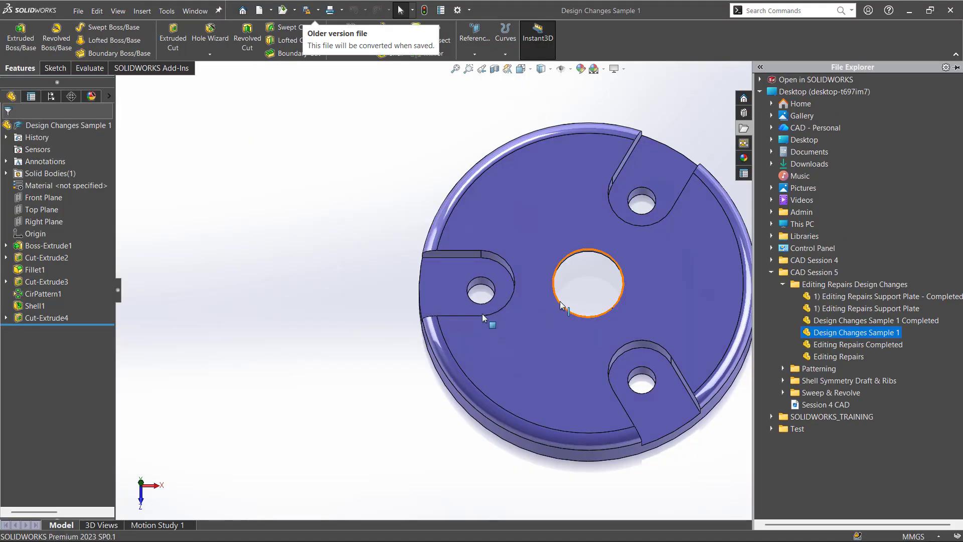
{"action": "scroll", "coordinate": [331, 324], "scroll_direction": "up", "scroll_amount": 2}
{"action": "middle_click_drag", "start_coordinate": [497, 332], "coordinate": [527, 251]}
Step: Open Design Changes Sample 1 Completed and tile it side by side with Design Changes Sample 1
{"action": "double_click", "coordinate": [861, 322]}
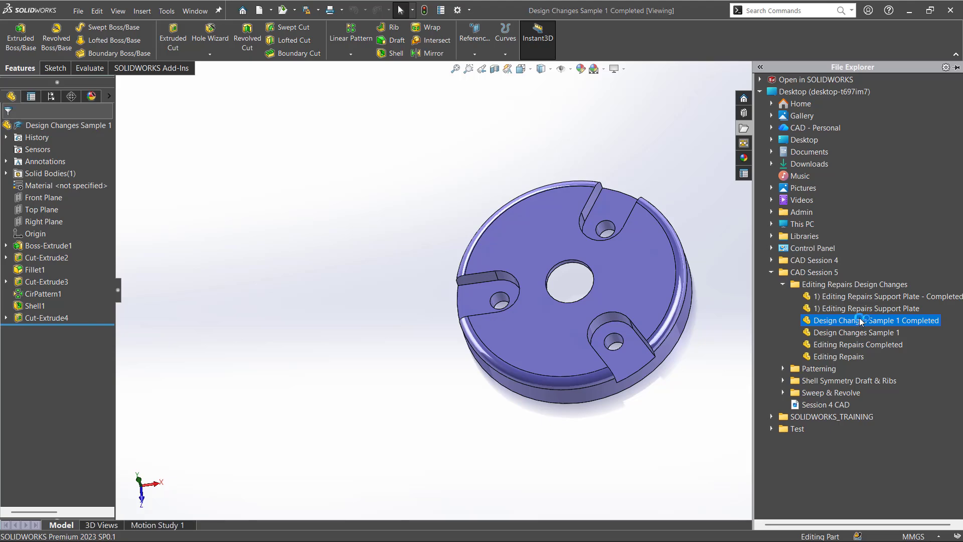
{"action": "left_click", "coordinate": [555, 293]}
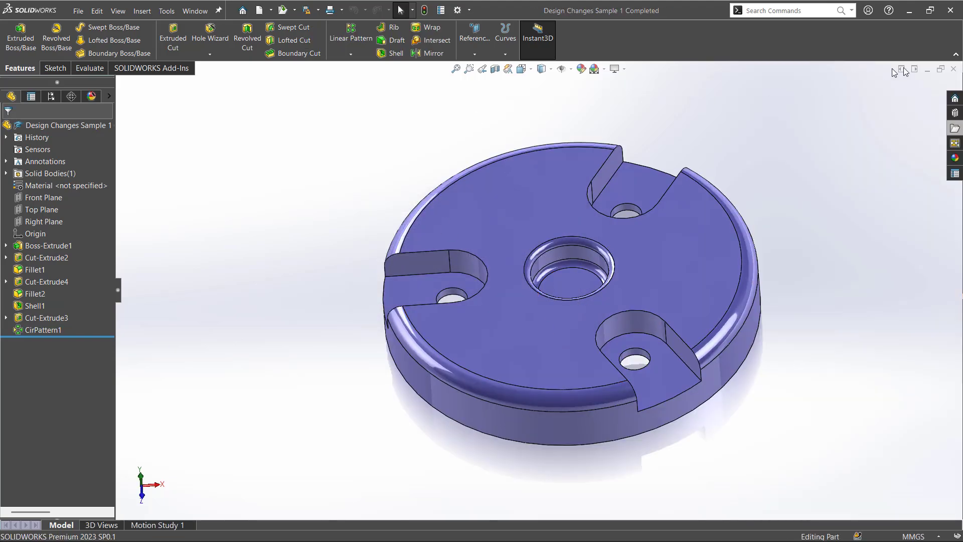
{"action": "left_click", "coordinate": [902, 69]}
{"action": "left_click", "coordinate": [232, 214]}
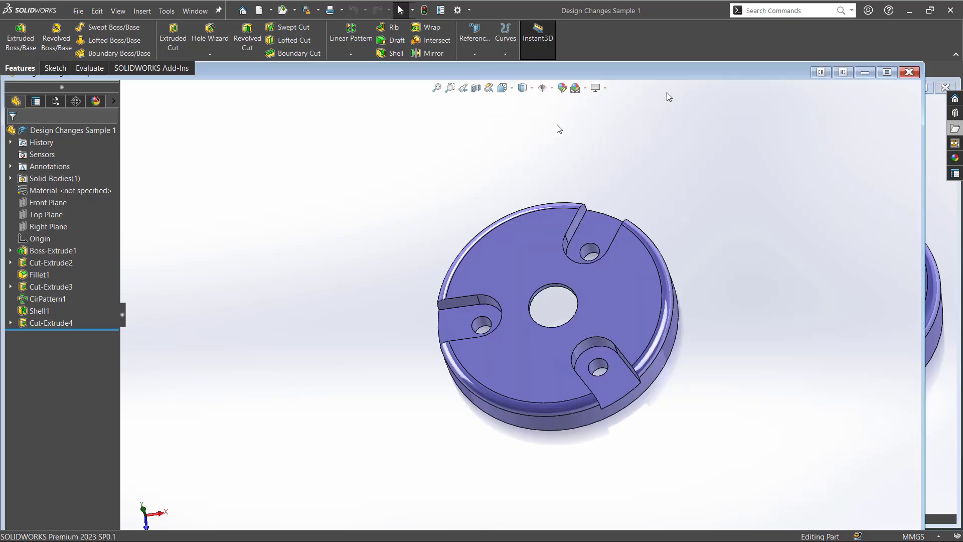
{"action": "left_click", "coordinate": [833, 72]}
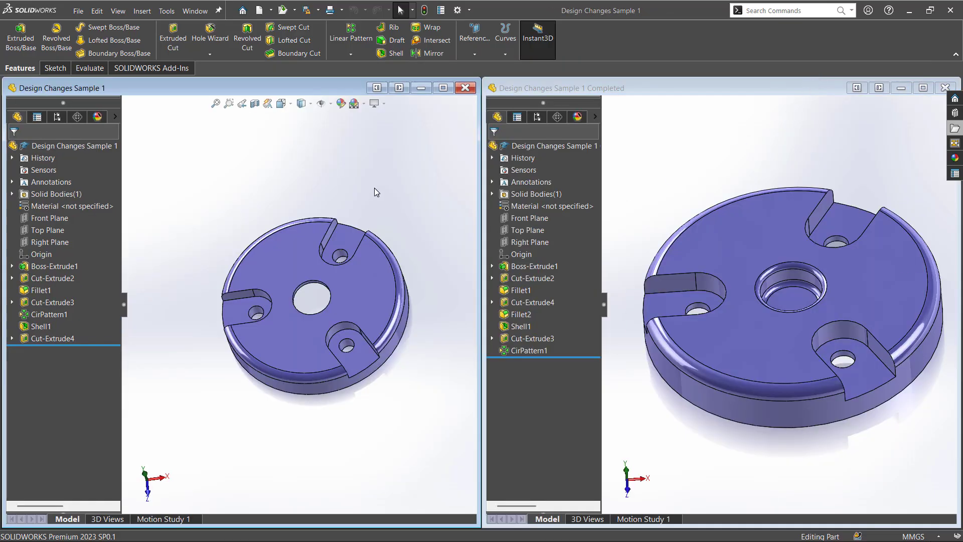
Step: Compare the center hole, corner pockets and shelled underside of Design Changes Sample 1 with those of the completed part
{"action": "middle_click_drag", "start_coordinate": [376, 204], "coordinate": [438, 254]}
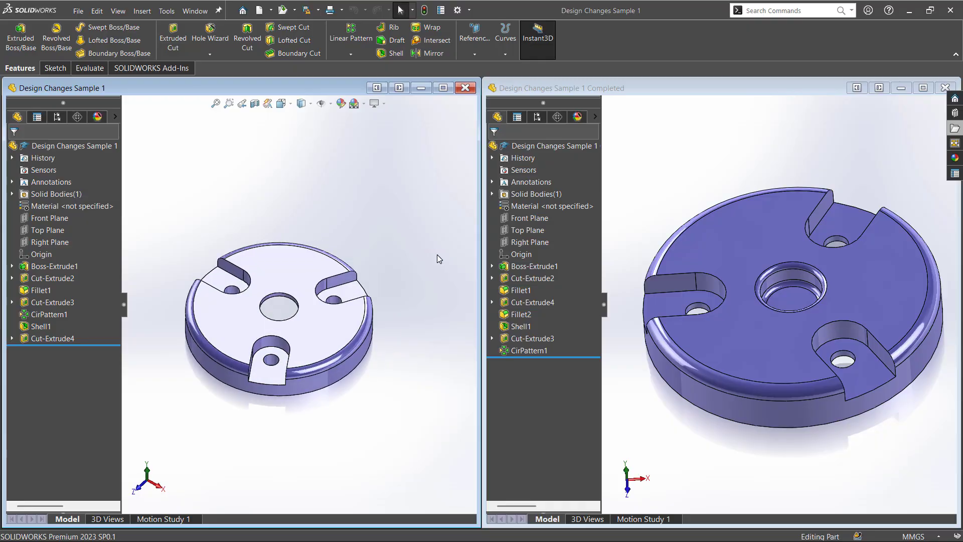
{"action": "mouse_move", "coordinate": [280, 305]}
{"action": "middle_mouse_down"}
{"action": "mouse_move", "coordinate": [295, 345]}
{"action": "mouse_move", "coordinate": [293, 317]}
{"action": "middle_mouse_up"}
{"action": "middle_click_drag", "start_coordinate": [742, 294], "coordinate": [775, 342]}
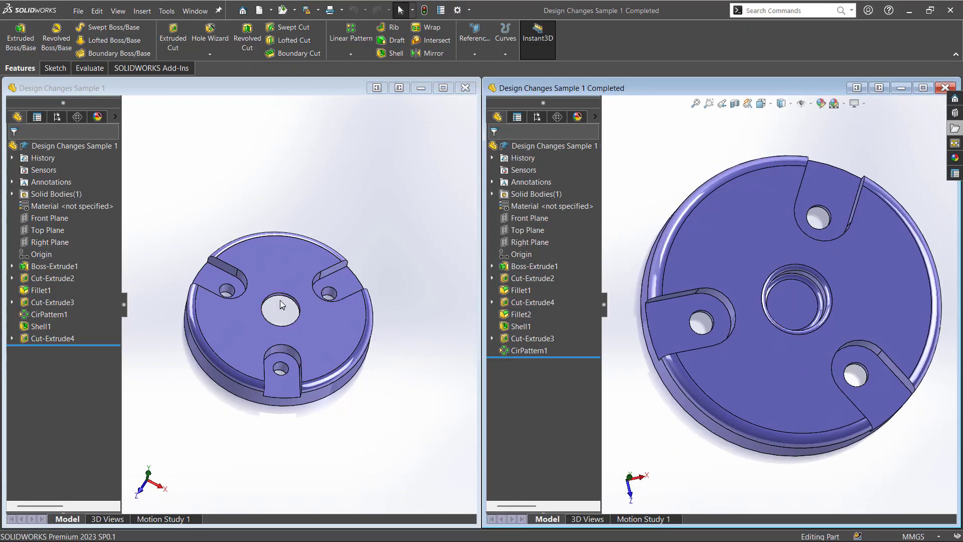
{"action": "middle_click_drag", "start_coordinate": [278, 324], "coordinate": [331, 246]}
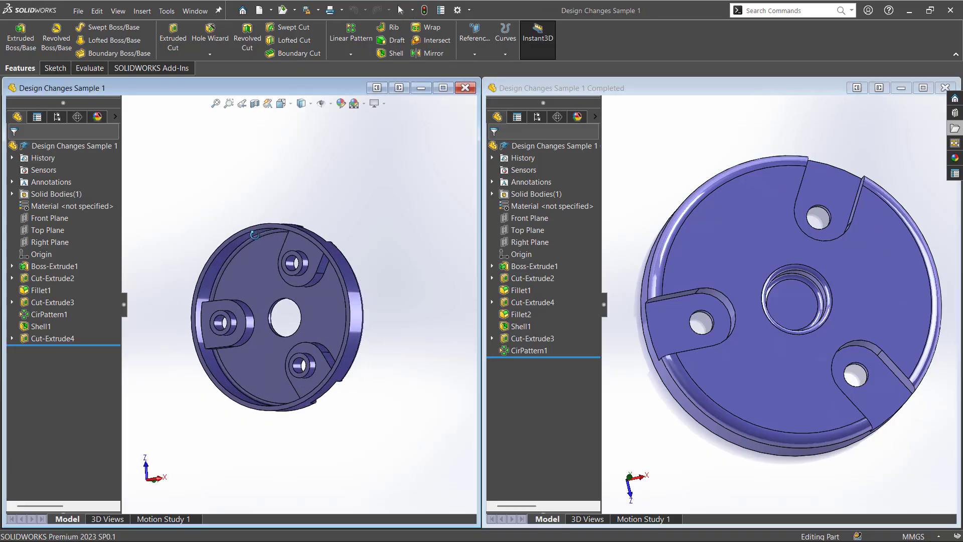
{"action": "middle_click_drag", "start_coordinate": [637, 225], "coordinate": [678, 235]}
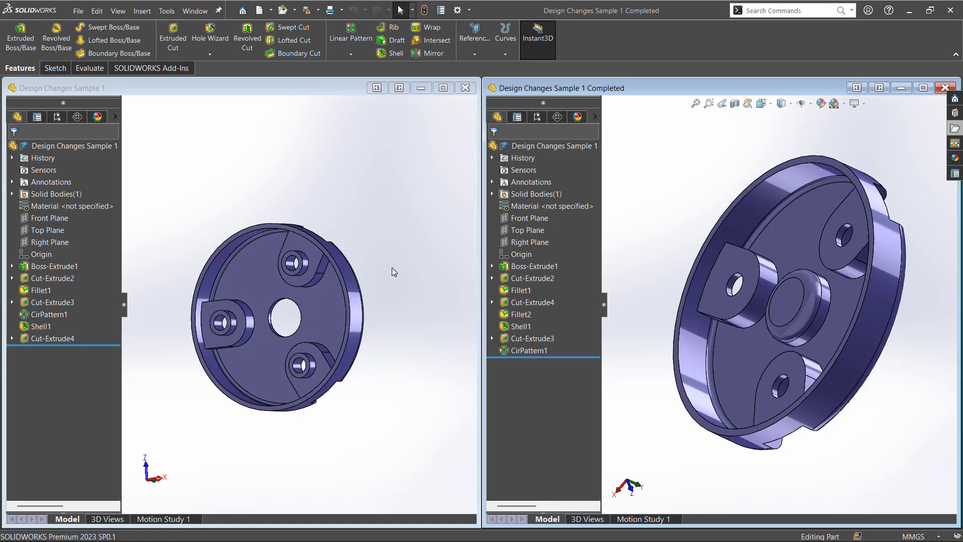
{"action": "left_click", "coordinate": [413, 279]}
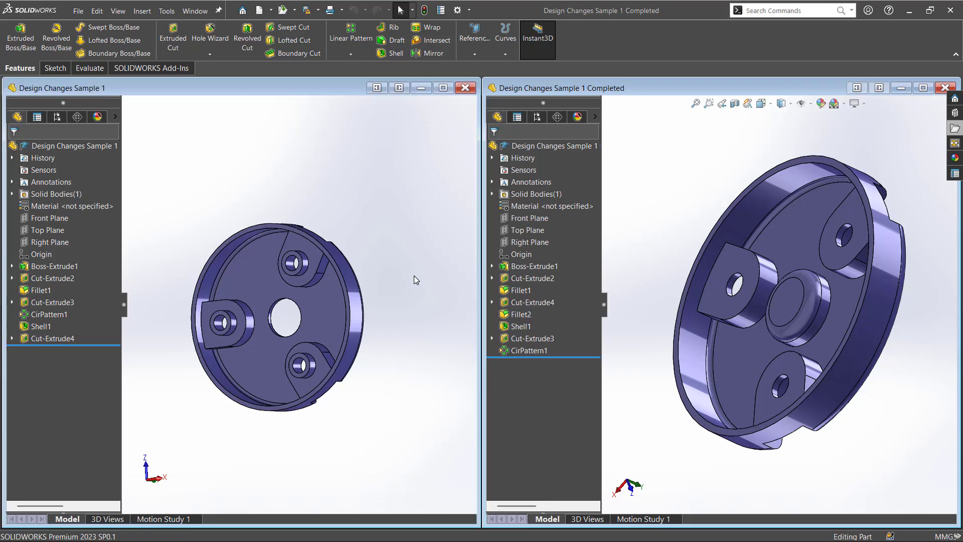
{"action": "middle_click_drag", "start_coordinate": [361, 250], "coordinate": [383, 415]}
{"action": "left_click", "coordinate": [669, 220]}
{"action": "middle_click_drag", "start_coordinate": [670, 220], "coordinate": [707, 404]}
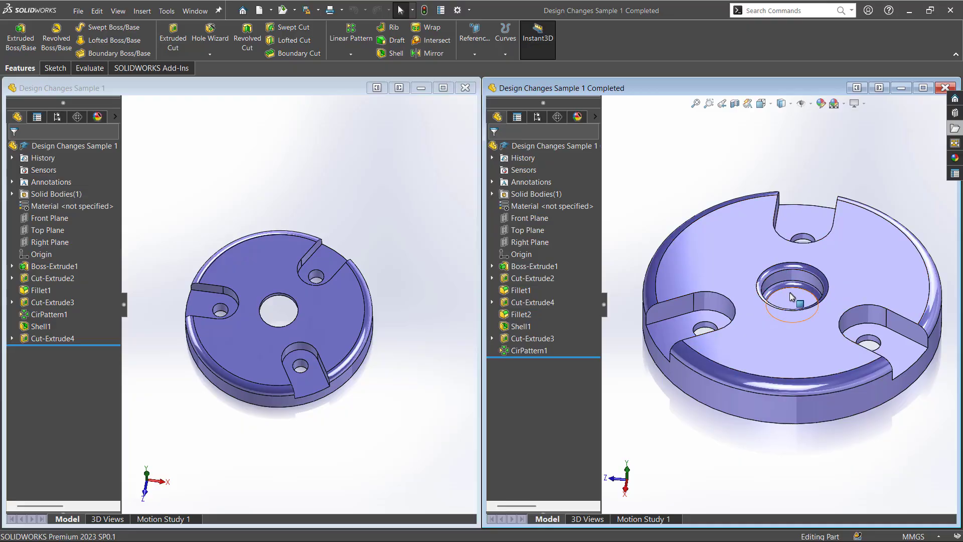
{"action": "mouse_move", "coordinate": [799, 306]}
{"action": "middle_mouse_down"}
{"action": "mouse_move", "coordinate": [788, 169]}
{"action": "mouse_move", "coordinate": [782, 211]}
{"action": "mouse_move", "coordinate": [797, 301]}
{"action": "middle_mouse_up"}
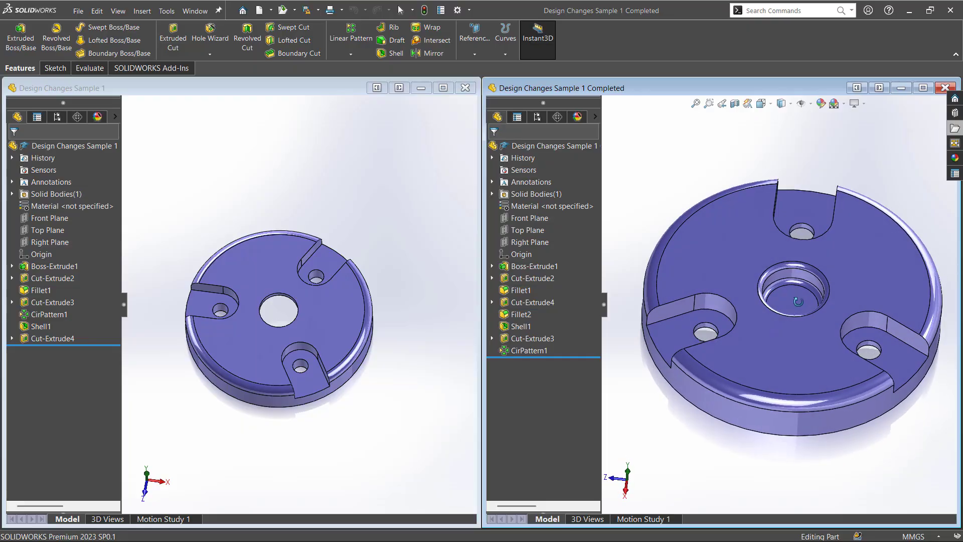
{"action": "middle_click_drag", "start_coordinate": [372, 357], "coordinate": [176, 321]}
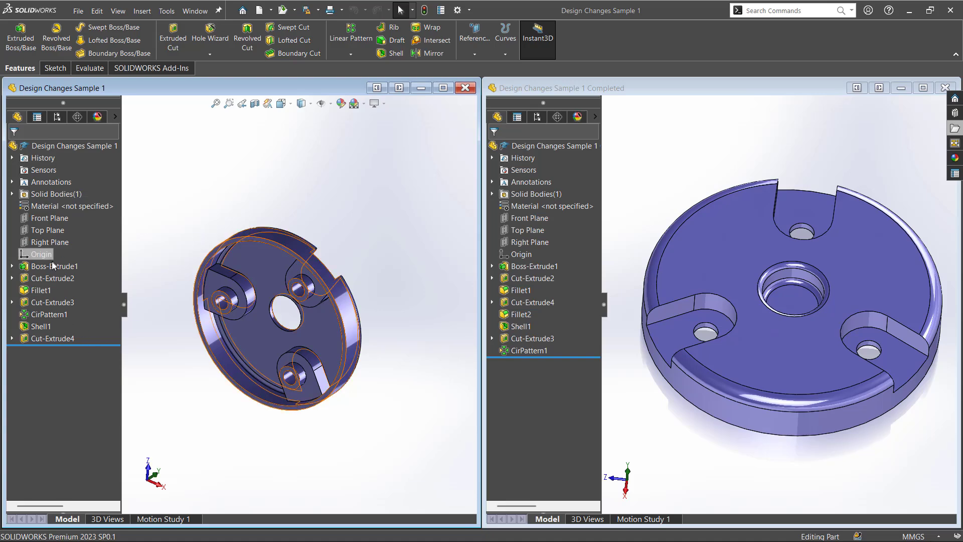
Step: Roll Design Changes Sample 1 back to directly after Boss-Extrude1
{"action": "left_click_drag", "start_coordinate": [97, 346], "coordinate": [94, 269]}
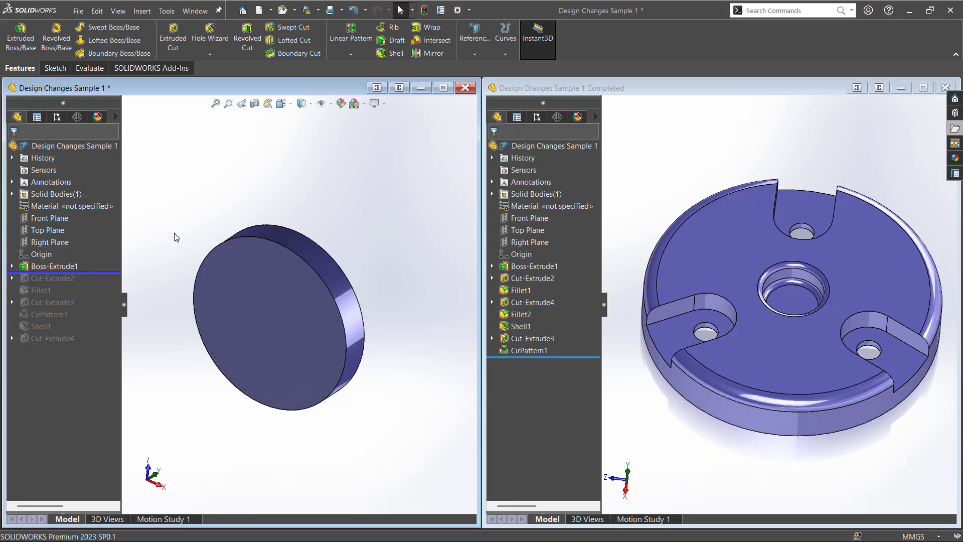
{"action": "middle_click_drag", "start_coordinate": [200, 221], "coordinate": [200, 329]}
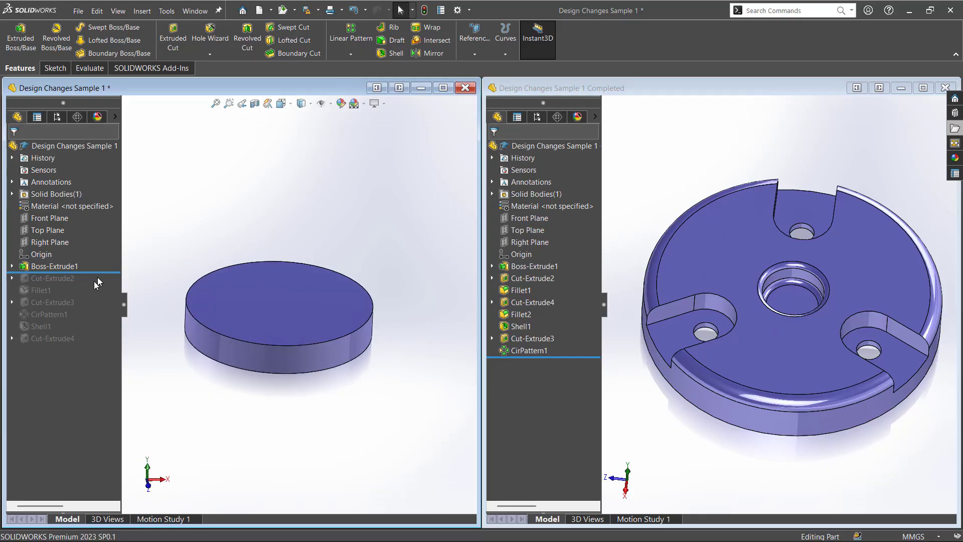
Step: Roll Design Changes Sample 1 forward one feature at a time through Cut-Extrude2, Fillet1 and Cut-Extrude3, examining the hole cut into the pocket
{"action": "left_click_drag", "start_coordinate": [104, 273], "coordinate": [104, 282]}
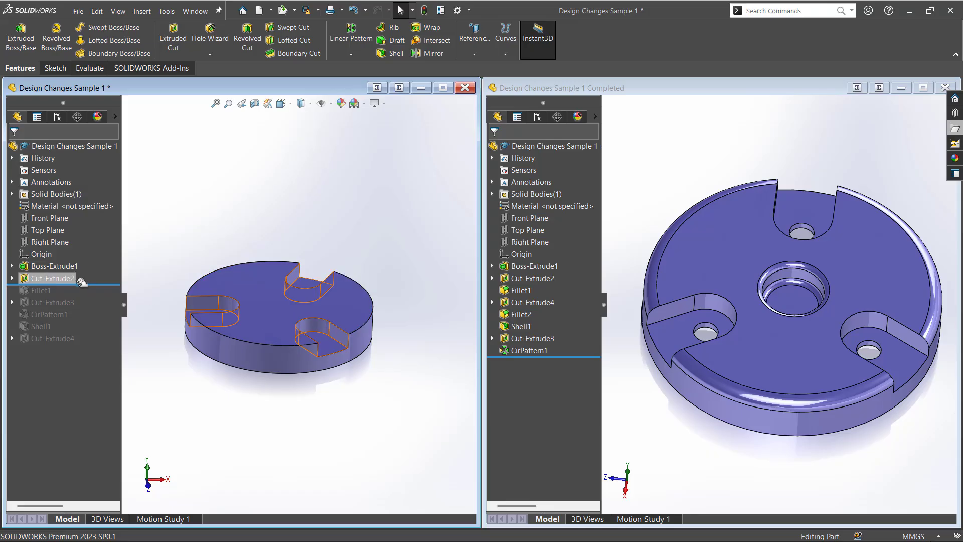
{"action": "left_click_drag", "start_coordinate": [82, 283], "coordinate": [82, 296]}
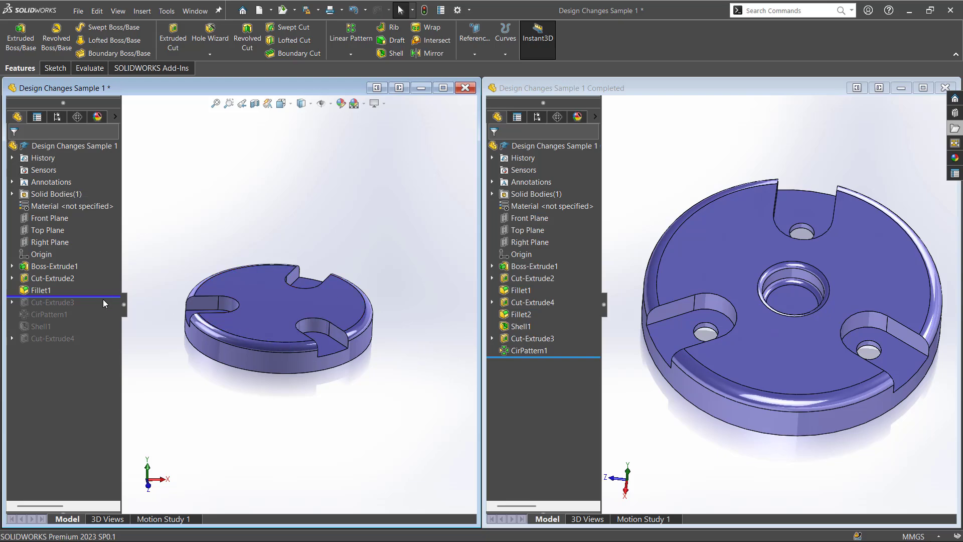
{"action": "left_click_drag", "start_coordinate": [104, 301], "coordinate": [107, 305]}
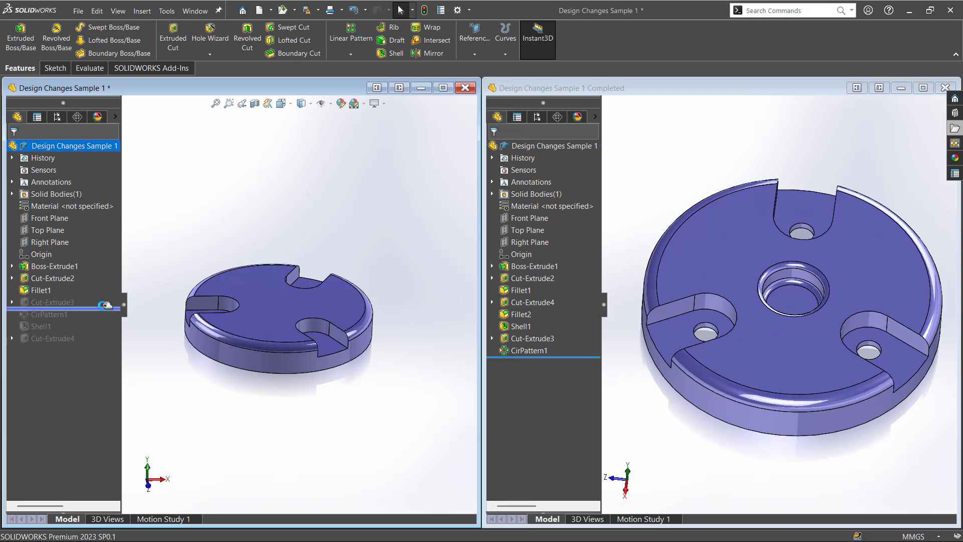
{"action": "left_click", "coordinate": [53, 302]}
{"action": "mouse_move", "coordinate": [318, 335]}
{"action": "middle_mouse_down"}
{"action": "mouse_move", "coordinate": [307, 363]}
{"action": "mouse_move", "coordinate": [338, 406]}
{"action": "middle_mouse_up"}
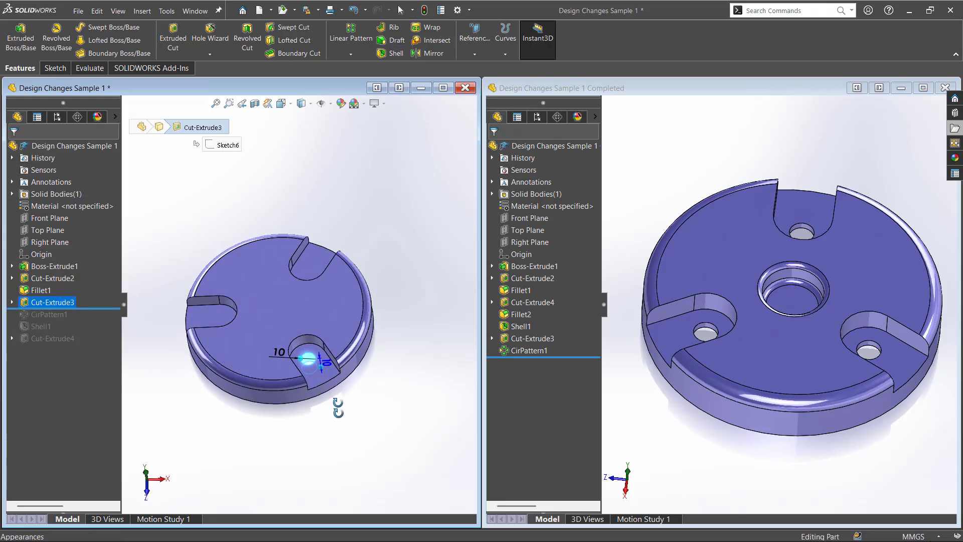
{"action": "key", "text": "ctrl+5"}
{"action": "left_click", "coordinate": [339, 443]}
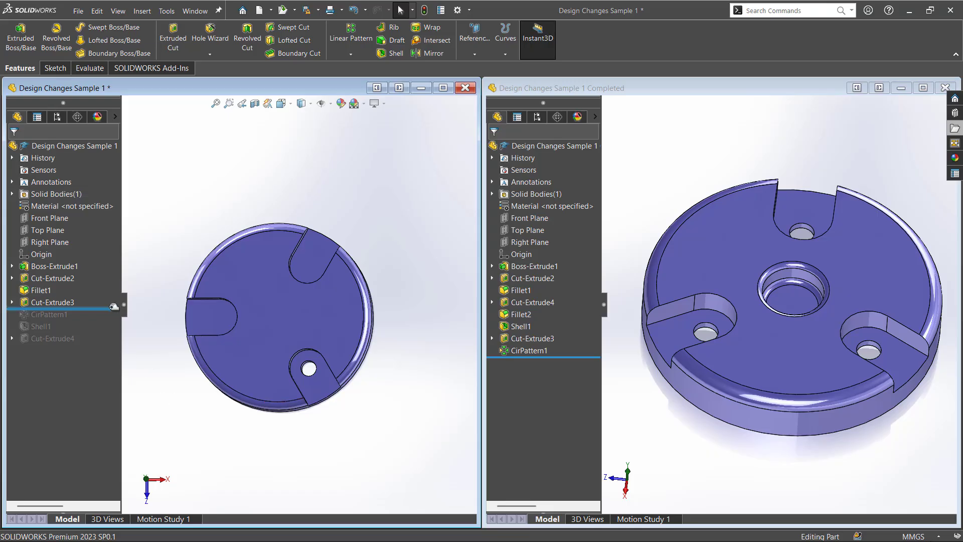
{"action": "middle_click_drag", "start_coordinate": [189, 362], "coordinate": [193, 299]}
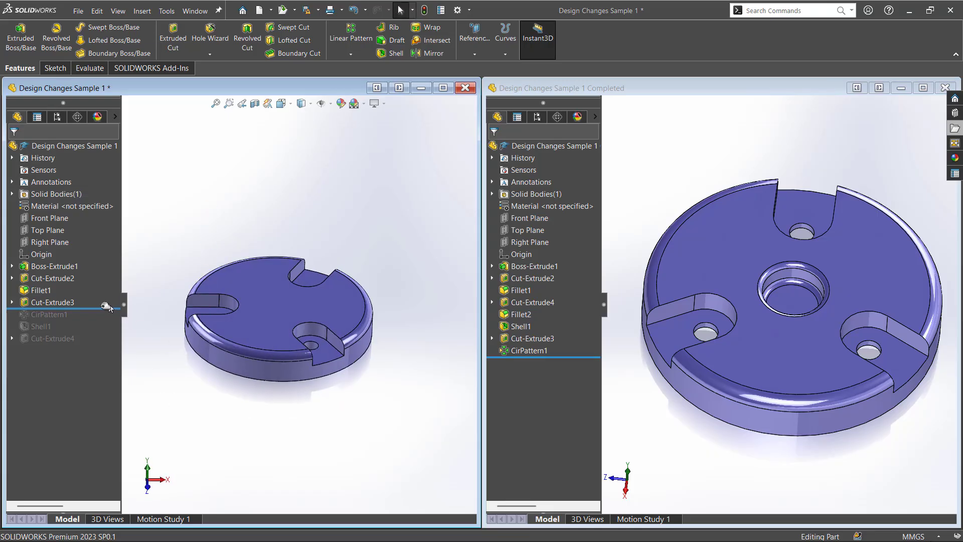
Step: Roll the part forward through CirPattern1 and Shell1, examining the patterned holes and the shelled underside
{"action": "left_click_drag", "start_coordinate": [105, 305], "coordinate": [101, 320]}
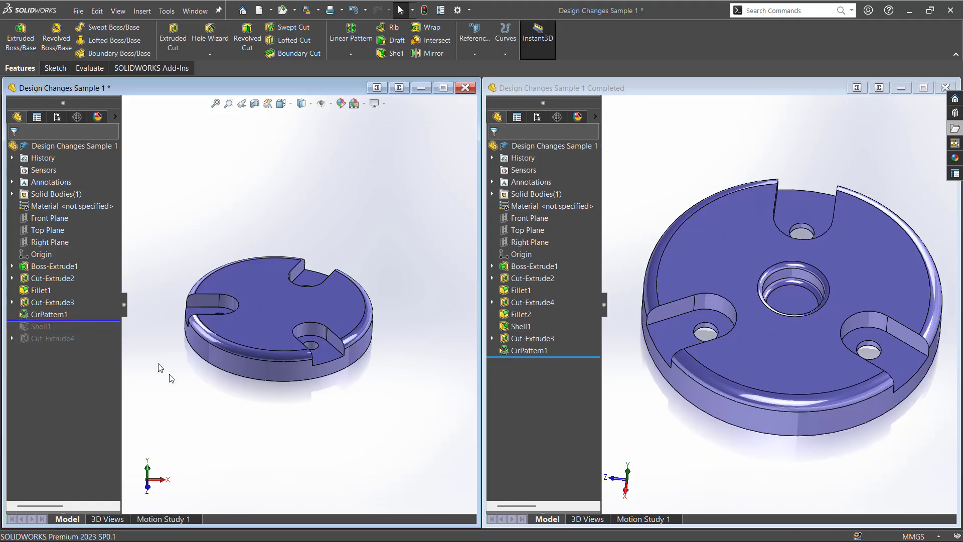
{"action": "middle_click_drag", "start_coordinate": [161, 370], "coordinate": [201, 443]}
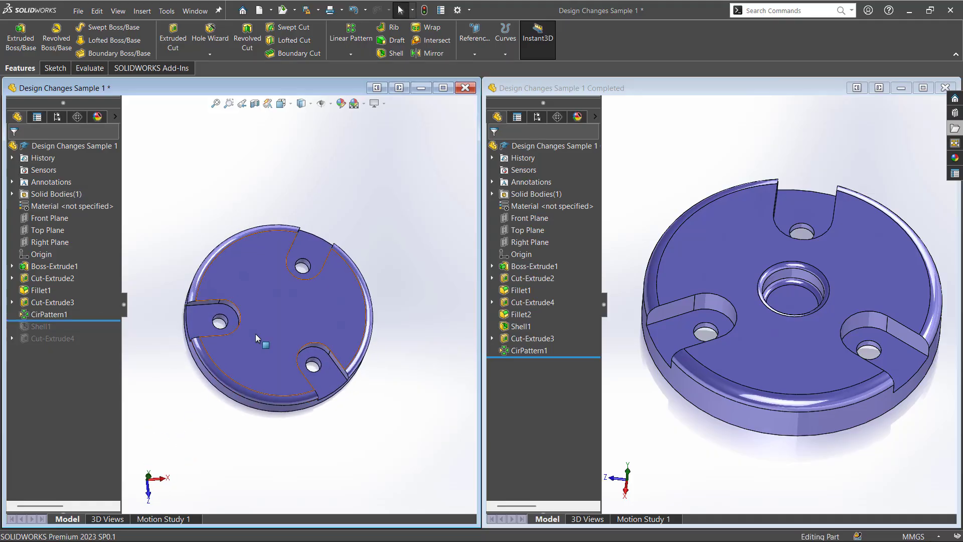
{"action": "middle_click_drag", "start_coordinate": [256, 337], "coordinate": [201, 345]}
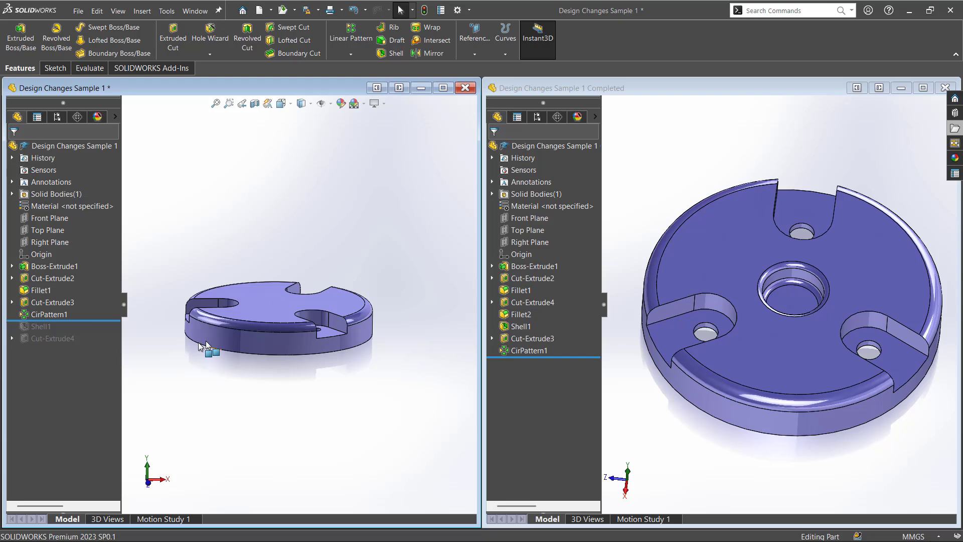
{"action": "left_click", "coordinate": [110, 320]}
{"action": "left_click_drag", "start_coordinate": [110, 321], "coordinate": [113, 334]}
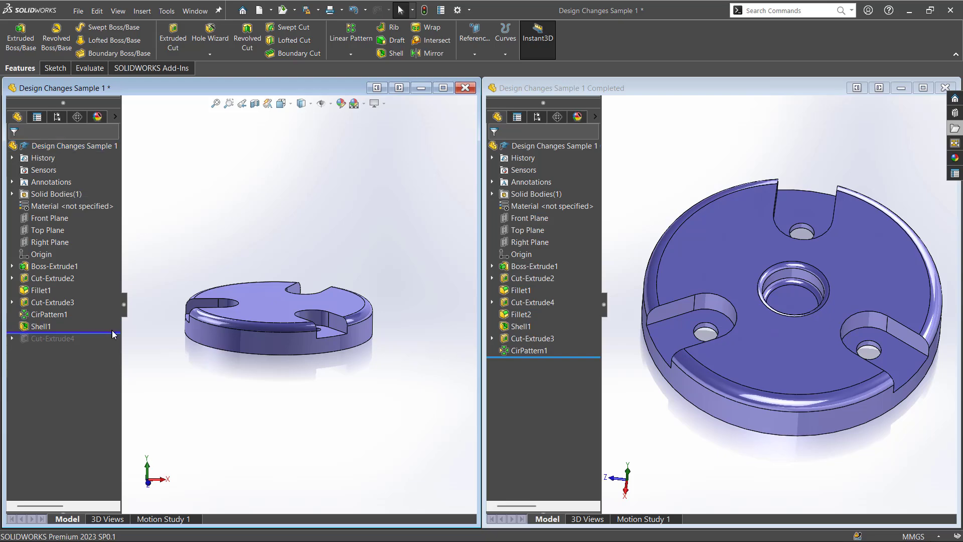
{"action": "middle_click_drag", "start_coordinate": [170, 357], "coordinate": [215, 187]}
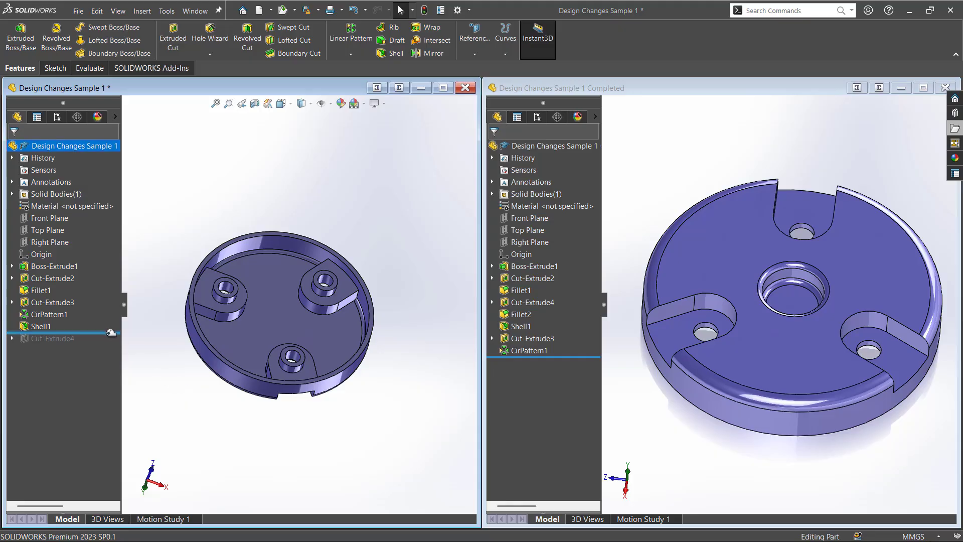
Step: Roll the part back to Cut-Extrude3 to examine its hole from underneath, and further back to directly after Fillet1
{"action": "left_click_drag", "start_coordinate": [109, 332], "coordinate": [112, 309]}
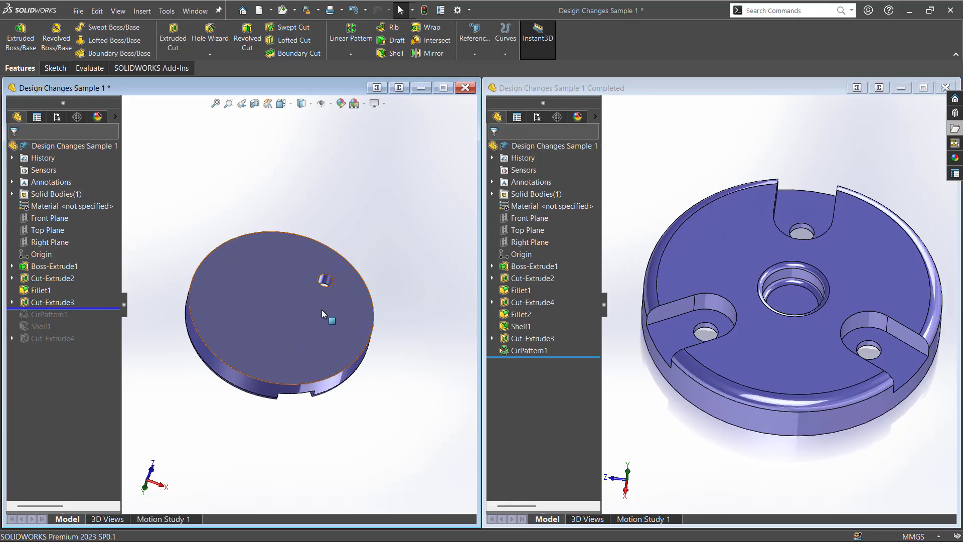
{"action": "middle_click_drag", "start_coordinate": [322, 315], "coordinate": [304, 327]}
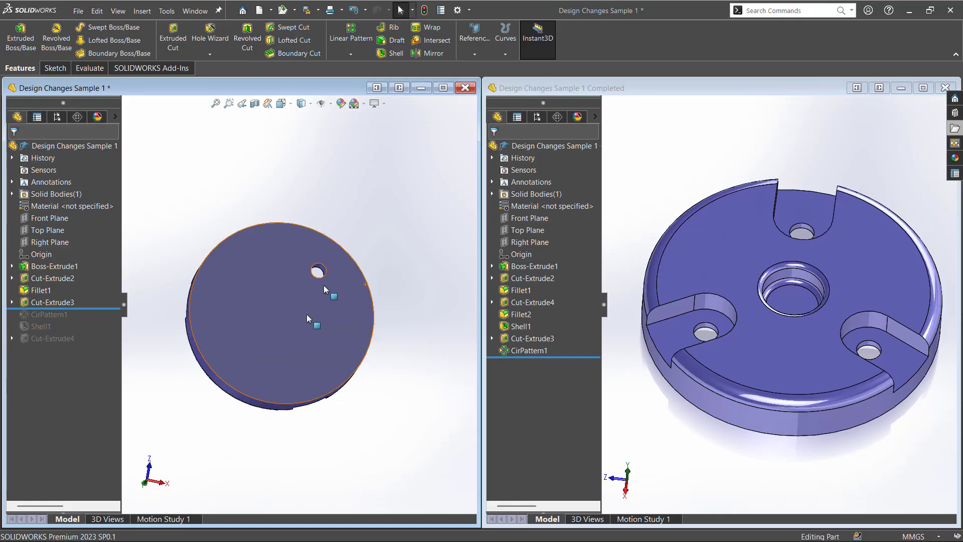
{"action": "scroll", "coordinate": [314, 286], "scroll_direction": "down", "scroll_amount": 5}
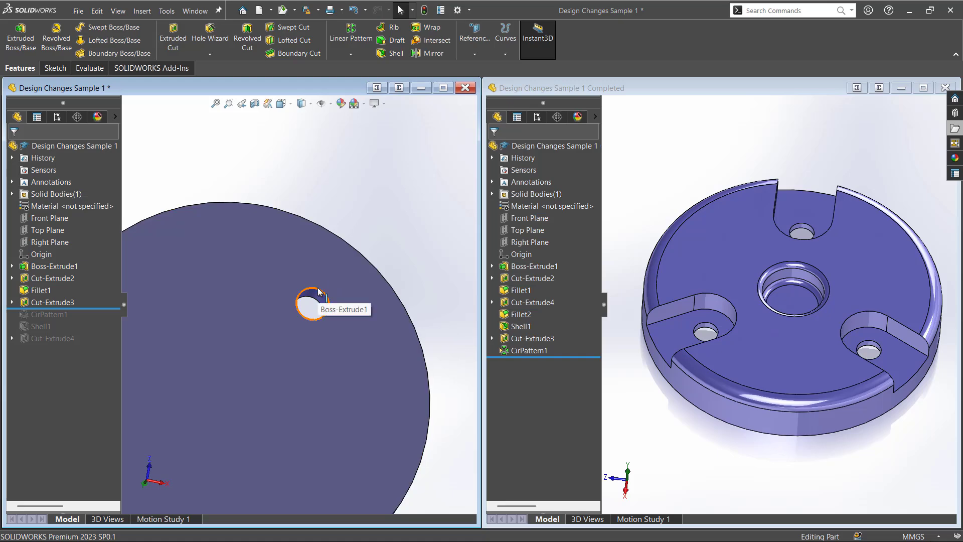
{"action": "scroll", "coordinate": [387, 257], "scroll_direction": "up", "scroll_amount": 2}
{"action": "scroll", "coordinate": [254, 322], "scroll_direction": "down", "scroll_amount": 1}
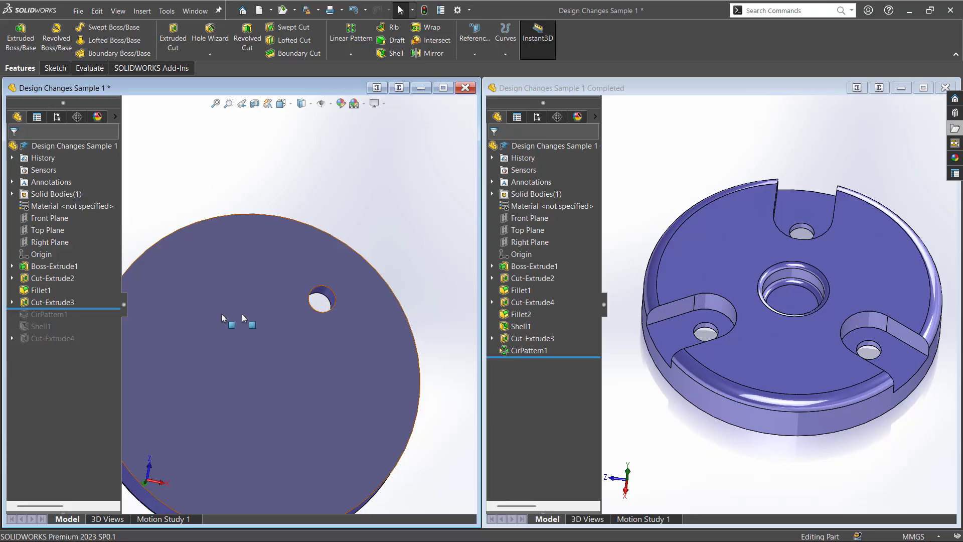
{"action": "left_click_drag", "start_coordinate": [114, 309], "coordinate": [114, 296]}
{"action": "scroll", "coordinate": [335, 227], "scroll_direction": "up", "scroll_amount": 4}
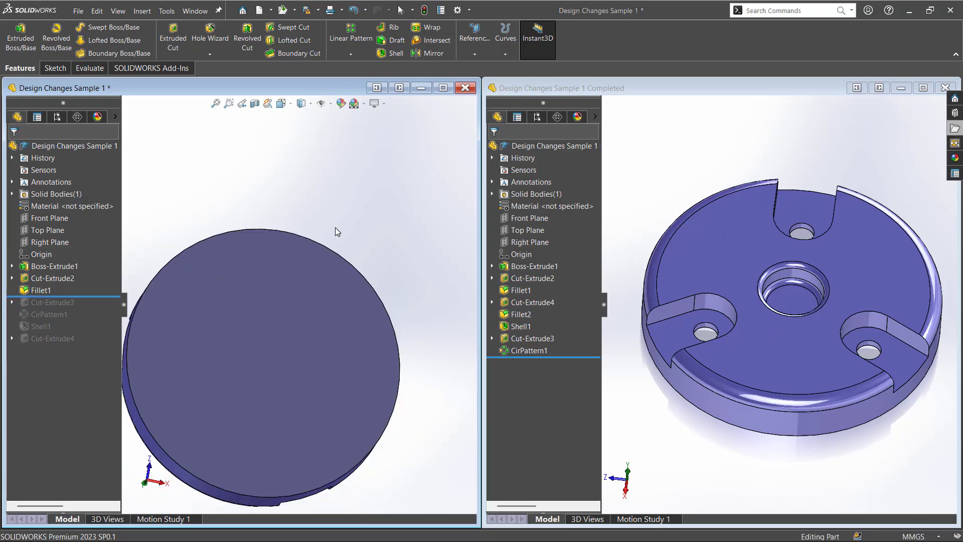
Step: Compare the pockets and solid underside of the rolled-back part with the shelled underside of the completed part
{"action": "middle_click_drag", "start_coordinate": [335, 228], "coordinate": [262, 406]}
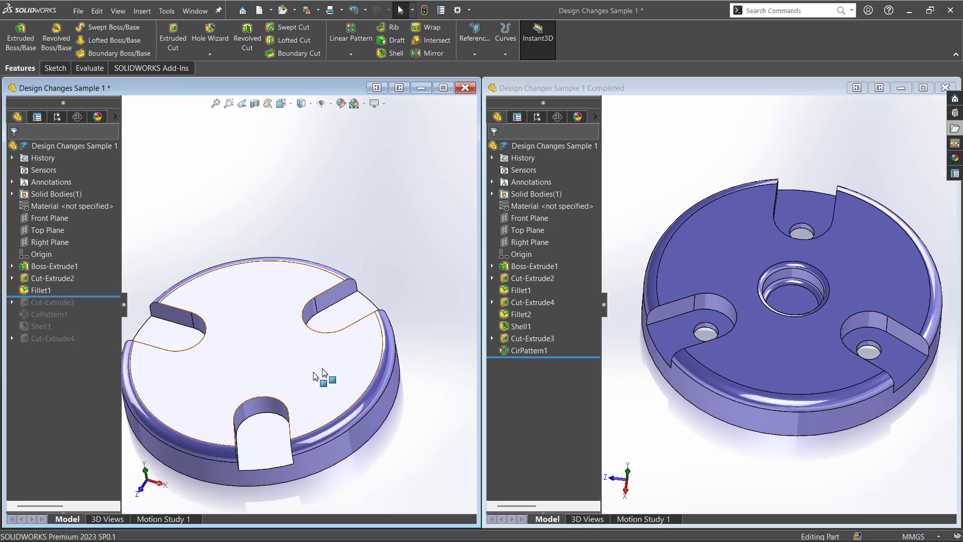
{"action": "scroll", "coordinate": [438, 273], "scroll_direction": "up", "scroll_amount": 1}
{"action": "middle_click_drag", "start_coordinate": [240, 341], "coordinate": [259, 383]}
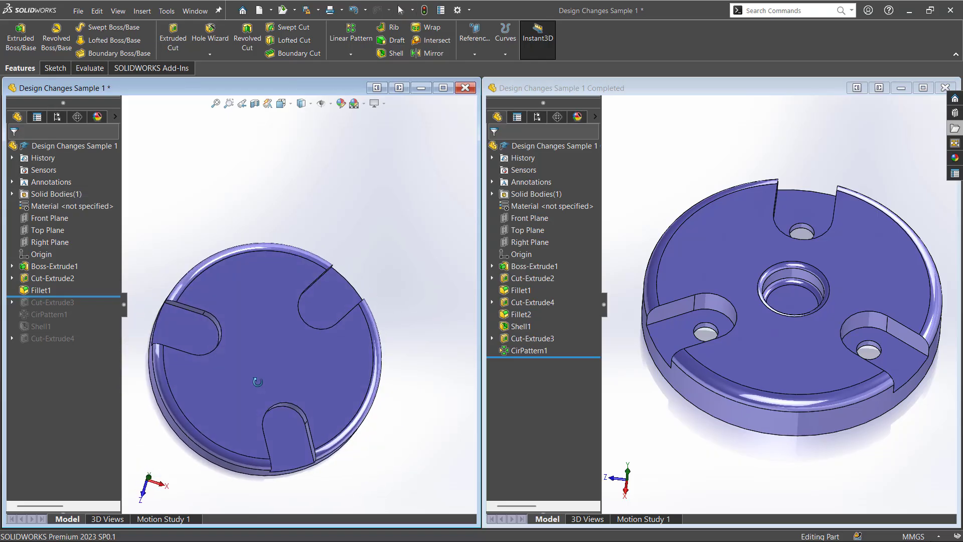
{"action": "middle_click_drag", "start_coordinate": [336, 329], "coordinate": [322, 344]}
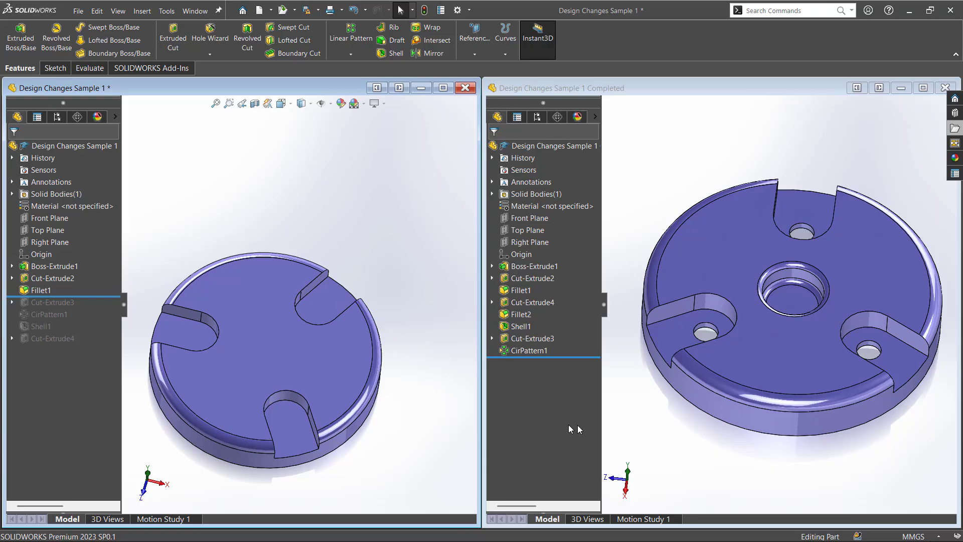
{"action": "middle_click_drag", "start_coordinate": [747, 432], "coordinate": [762, 280]}
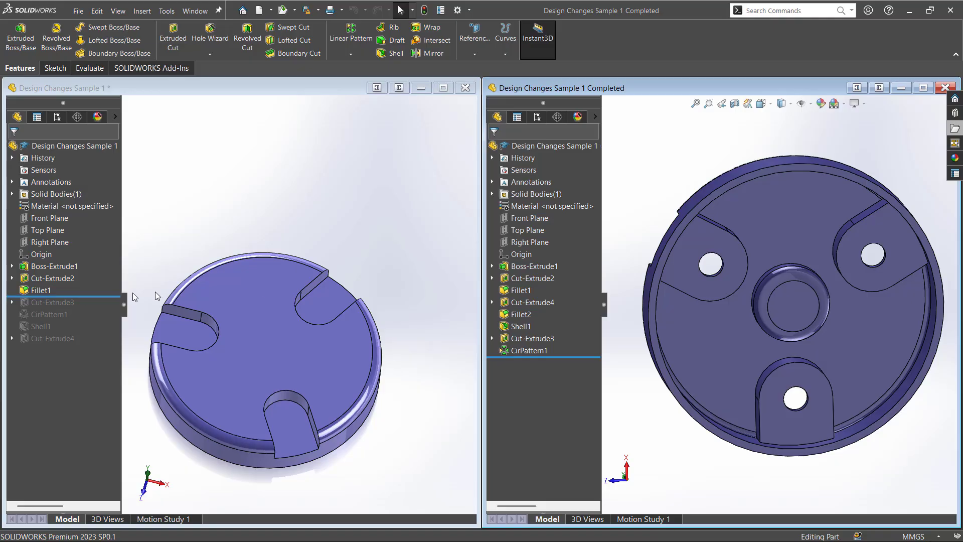
{"action": "middle_click_drag", "start_coordinate": [375, 230], "coordinate": [371, 123]}
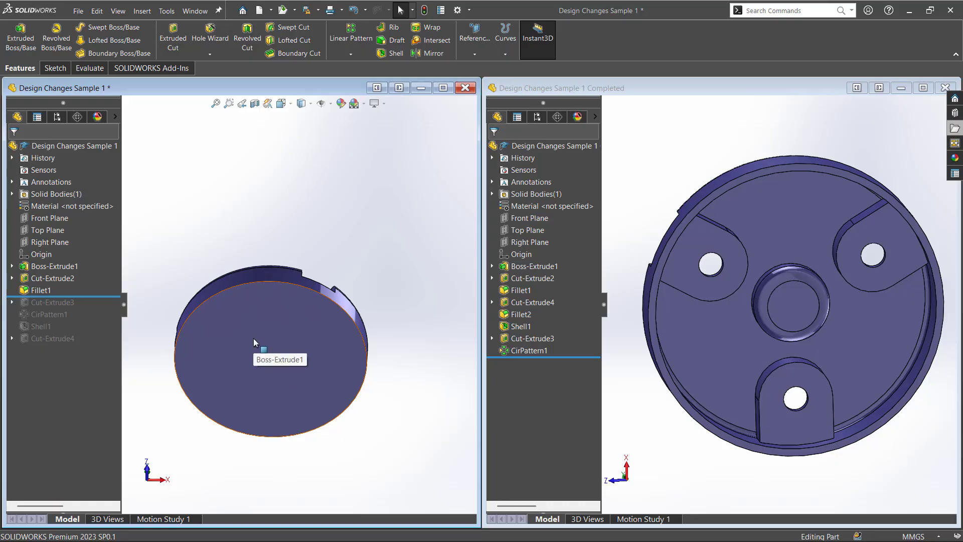
{"action": "middle_click_drag", "start_coordinate": [254, 339], "coordinate": [253, 319]}
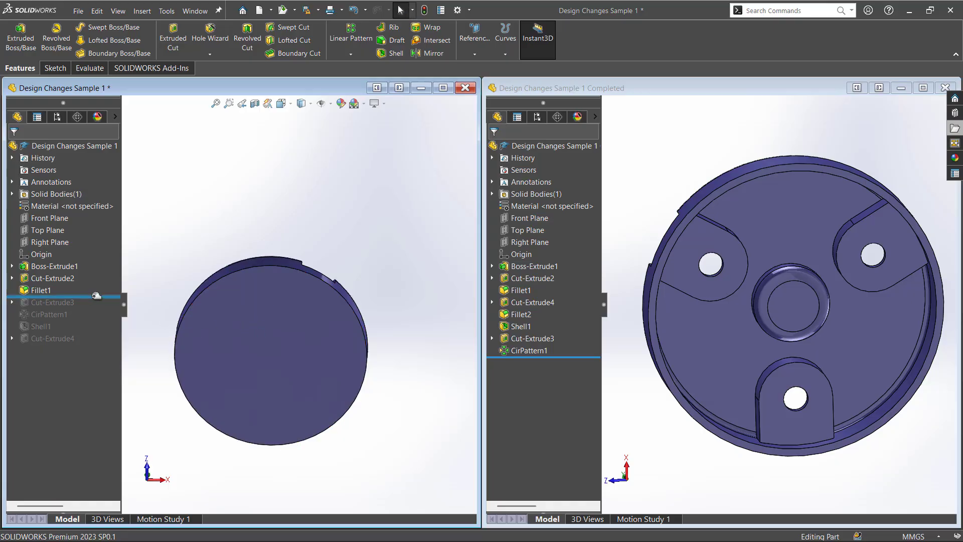
Step: Roll forward to include Shell1, reorder it directly after Fillet1, and compare the underside with the completed part
{"action": "left_click", "coordinate": [97, 296]}
{"action": "left_click_drag", "start_coordinate": [97, 296], "coordinate": [98, 329]}
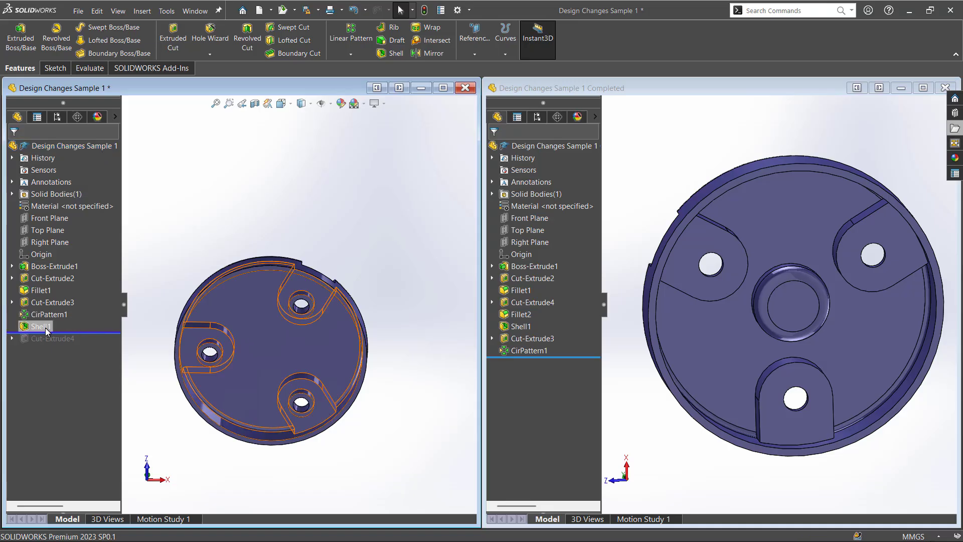
{"action": "left_click_drag", "start_coordinate": [46, 328], "coordinate": [54, 294]}
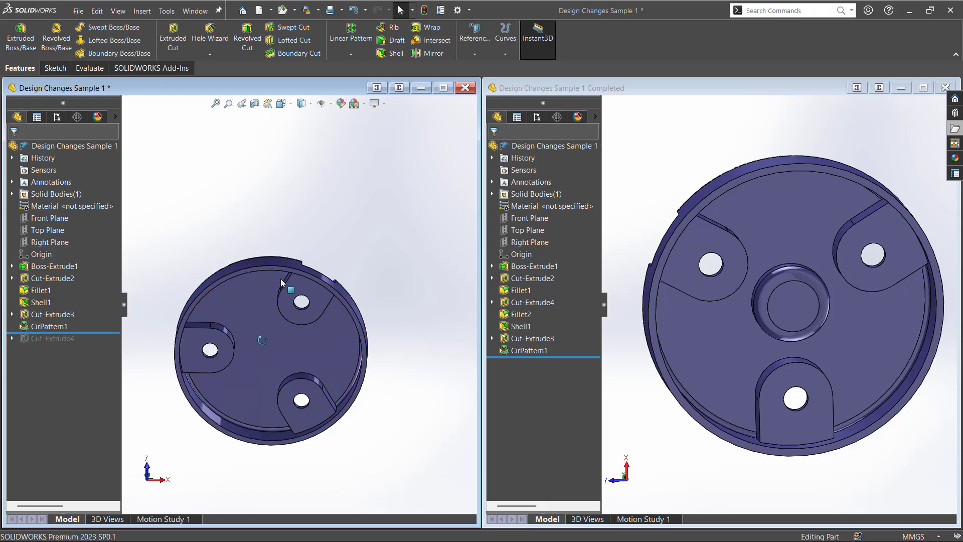
{"action": "middle_click_drag", "start_coordinate": [281, 279], "coordinate": [273, 249]}
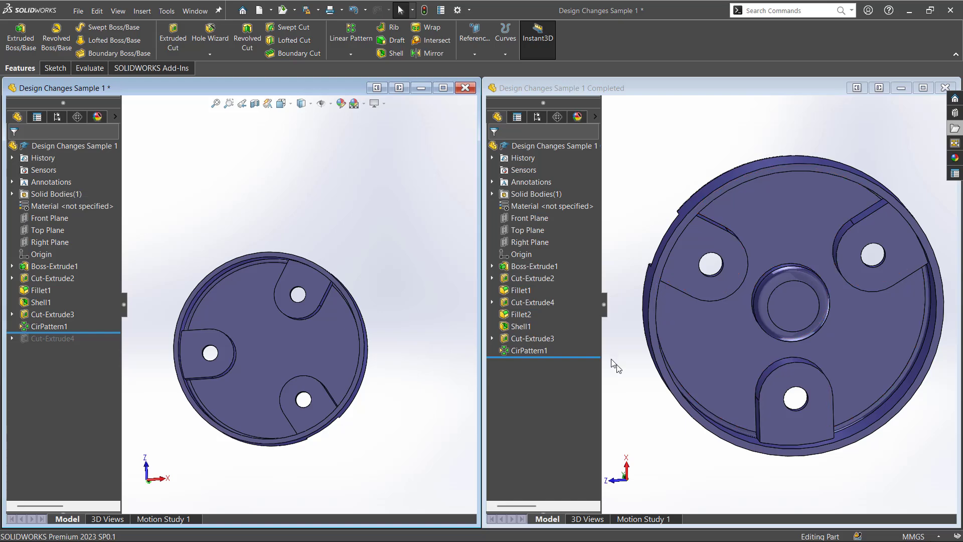
{"action": "middle_click_drag", "start_coordinate": [616, 366], "coordinate": [762, 279]}
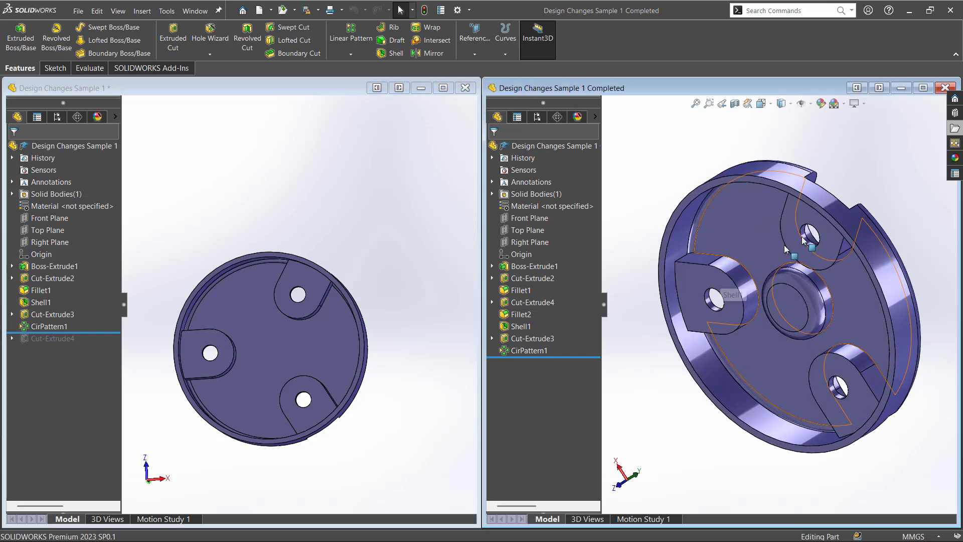
{"action": "middle_click_drag", "start_coordinate": [313, 357], "coordinate": [256, 471]}
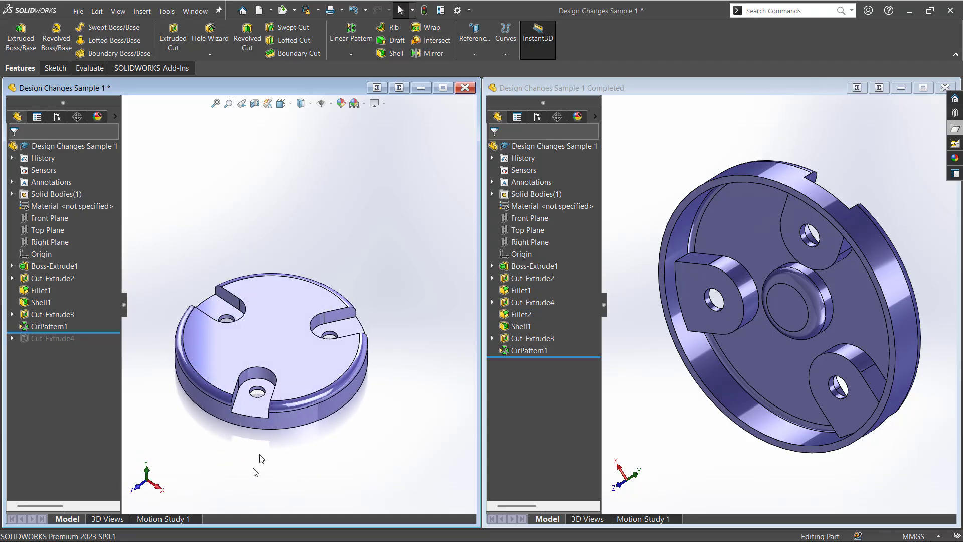
Step: Roll the part forward past Cut-Extrude4 and compare its center hole with that of the completed part
{"action": "left_click_drag", "start_coordinate": [56, 332], "coordinate": [51, 342]}
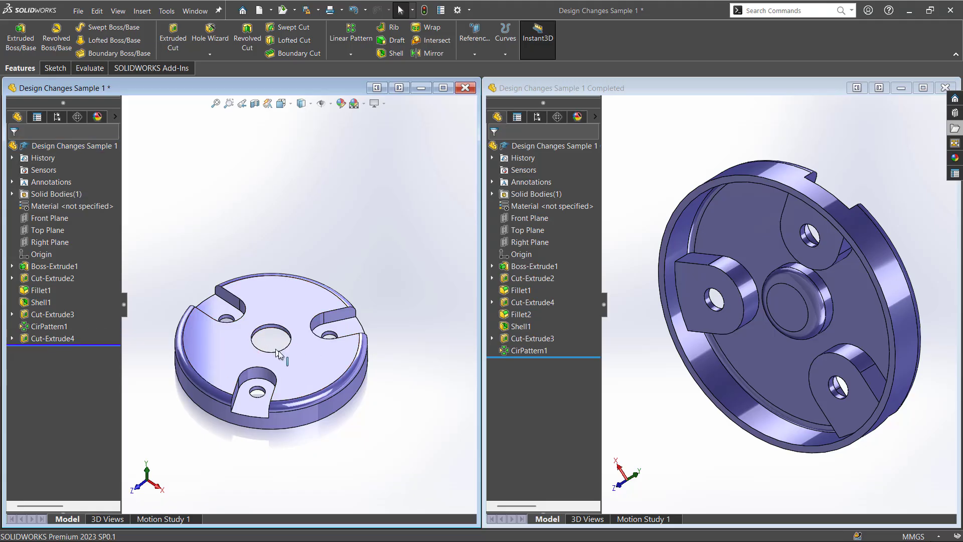
{"action": "middle_click_drag", "start_coordinate": [279, 354], "coordinate": [284, 378]}
{"action": "left_click", "coordinate": [688, 323]}
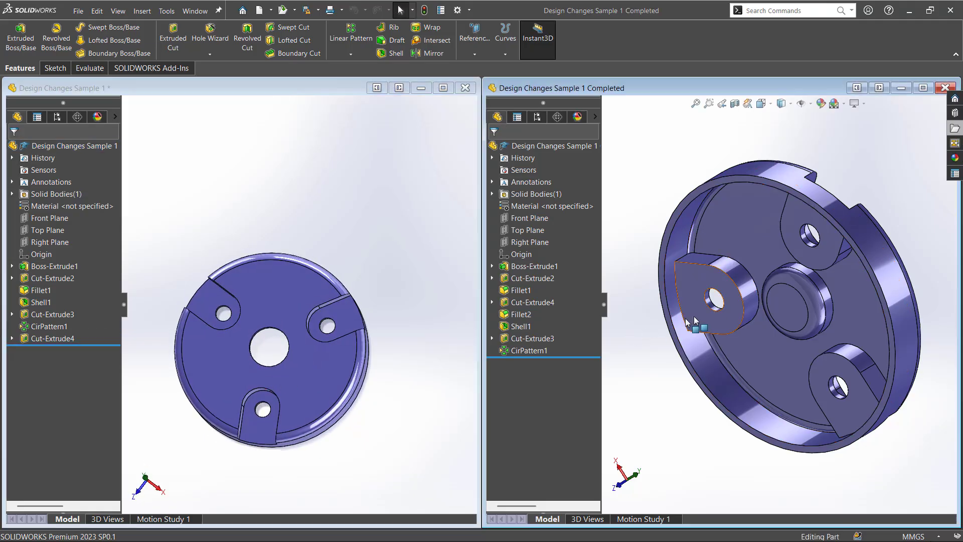
{"action": "middle_click_drag", "start_coordinate": [694, 321], "coordinate": [793, 288]}
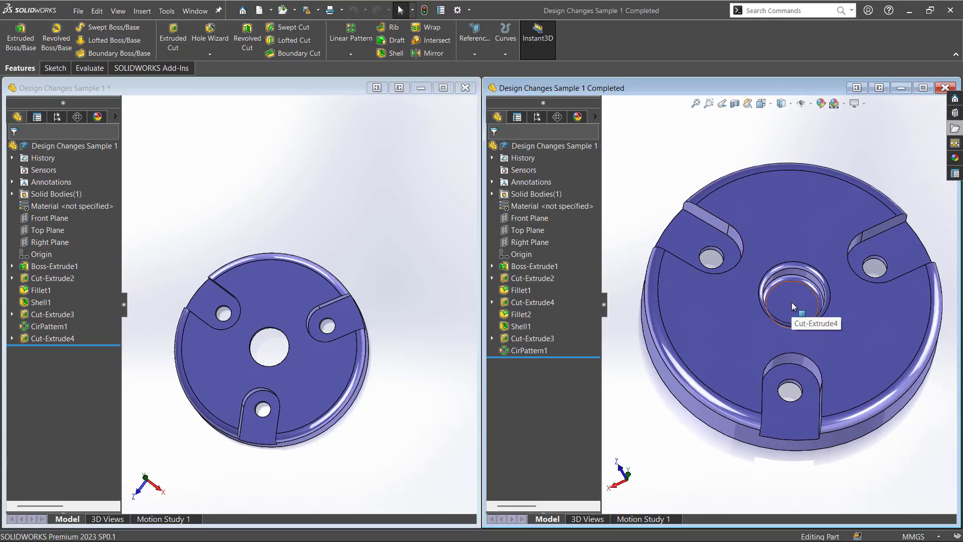
{"action": "mouse_move", "coordinate": [451, 400]}
{"action": "middle_mouse_down"}
{"action": "mouse_move", "coordinate": [378, 394]}
{"action": "mouse_move", "coordinate": [387, 355]}
{"action": "mouse_move", "coordinate": [386, 380]}
{"action": "middle_mouse_up"}
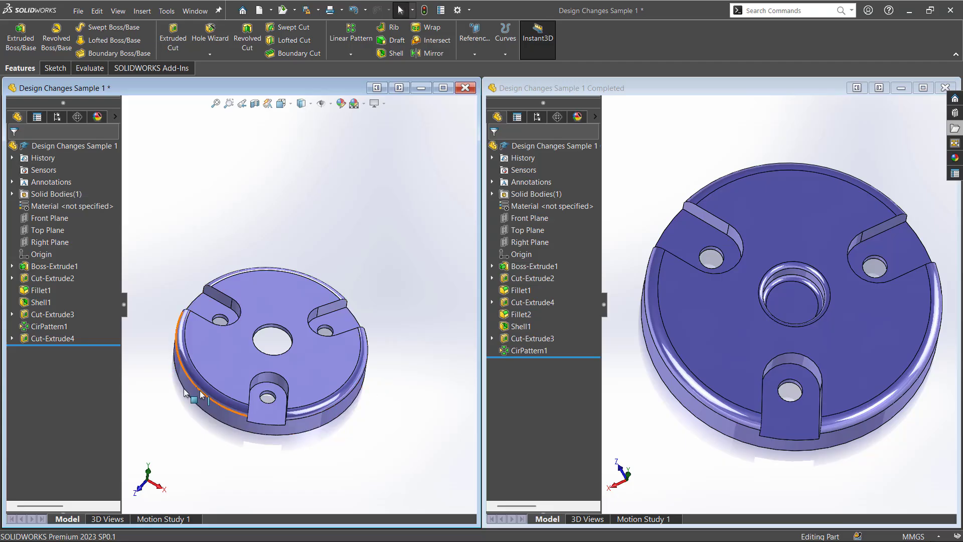
Step: Review the extrusion settings of Cut-Extrude4 and close them without making changes
{"action": "left_click", "coordinate": [47, 338]}
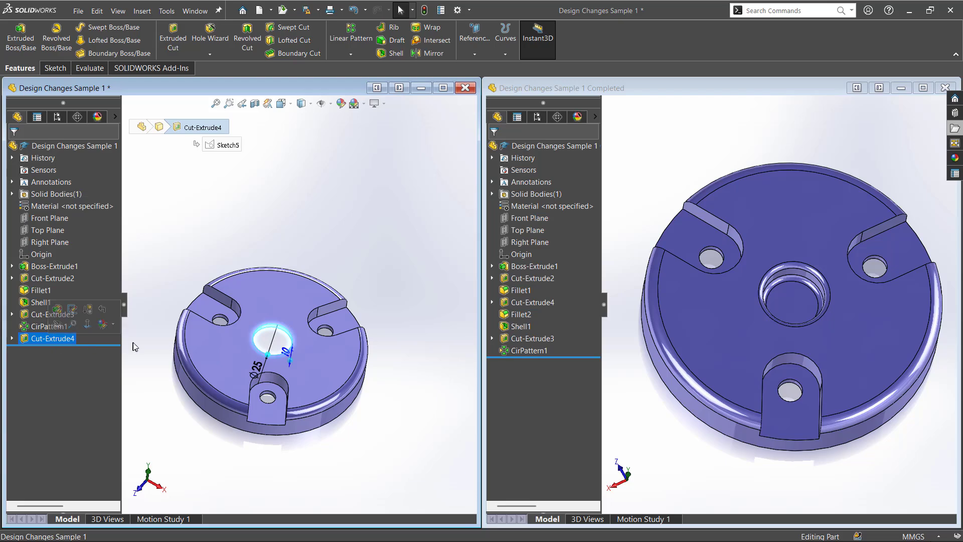
{"action": "right_click", "coordinate": [39, 343]}
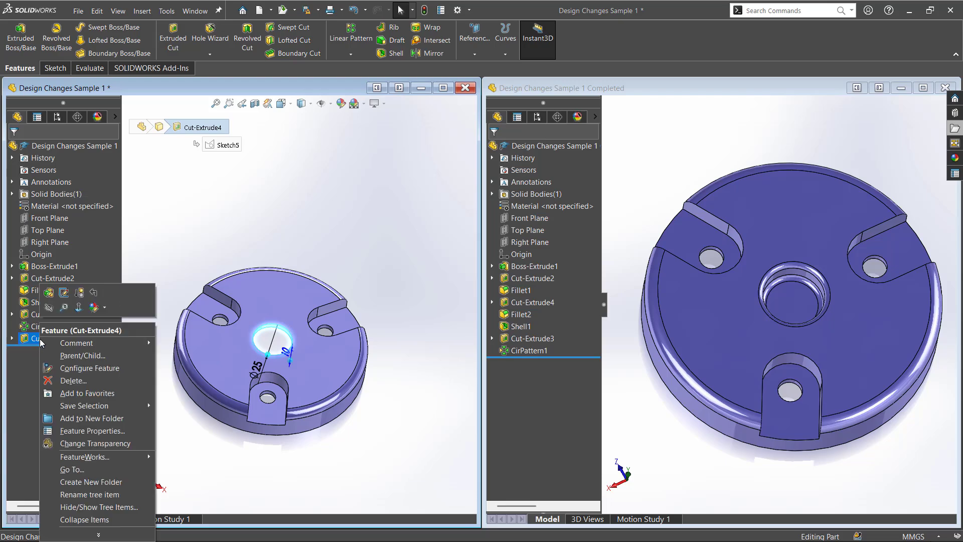
{"action": "left_click", "coordinate": [53, 300]}
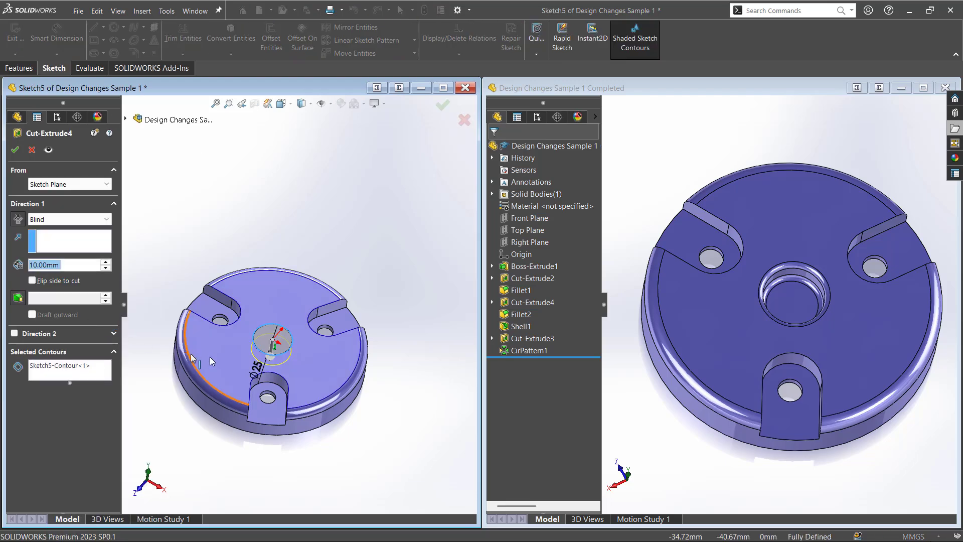
{"action": "left_click", "coordinate": [32, 149]}
{"action": "left_click", "coordinate": [158, 252]}
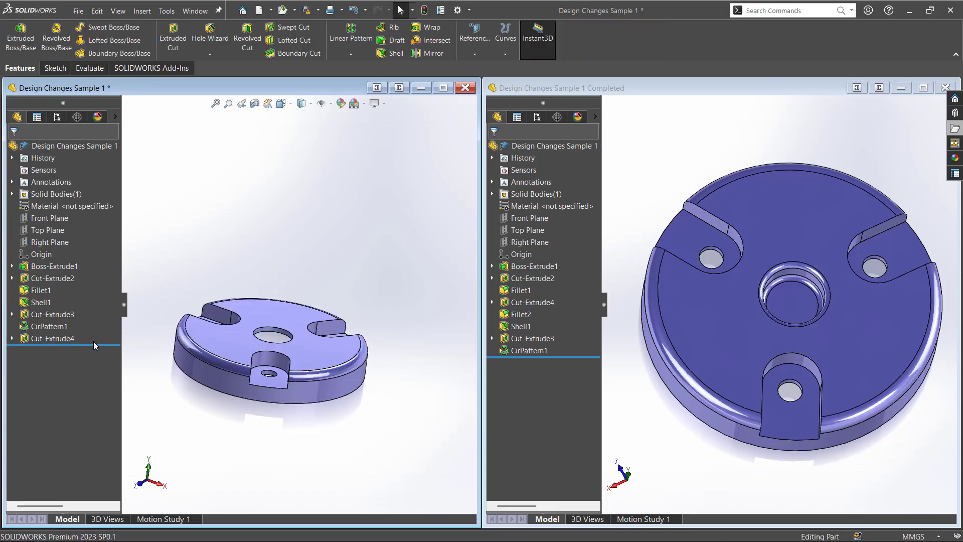
Step: Roll the part back to before Fillet1, compare it with the completed part, and roll forward through Fillet1 to Cut-Extrude4
{"action": "left_click_drag", "start_coordinate": [95, 344], "coordinate": [102, 284]}
{"action": "middle_click_drag", "start_coordinate": [211, 261], "coordinate": [266, 300]}
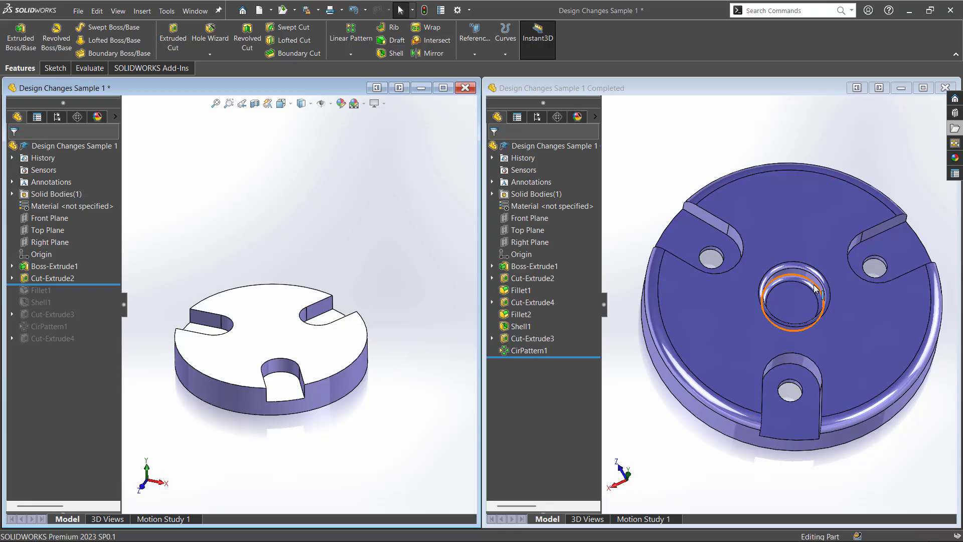
{"action": "middle_click_drag", "start_coordinate": [815, 289], "coordinate": [796, 286]}
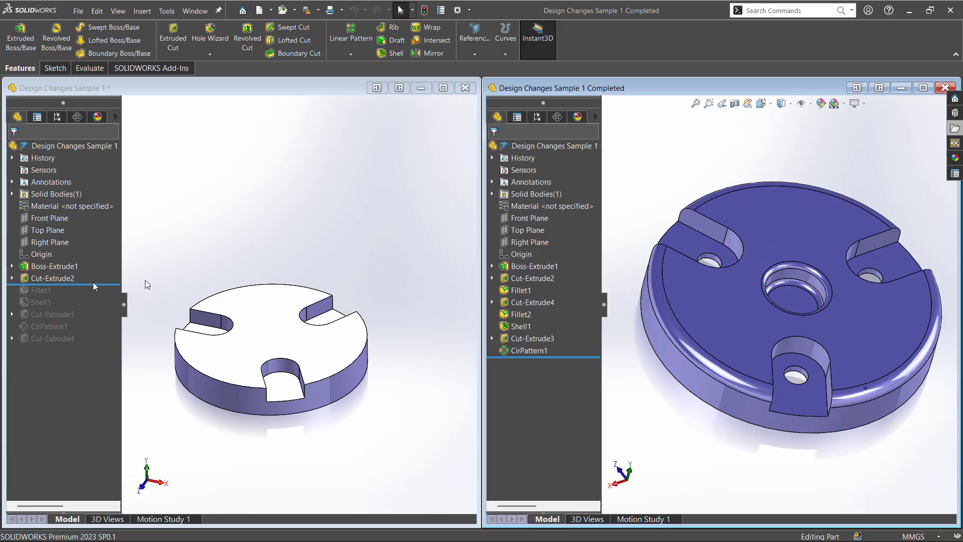
{"action": "left_click_drag", "start_coordinate": [92, 284], "coordinate": [89, 295]}
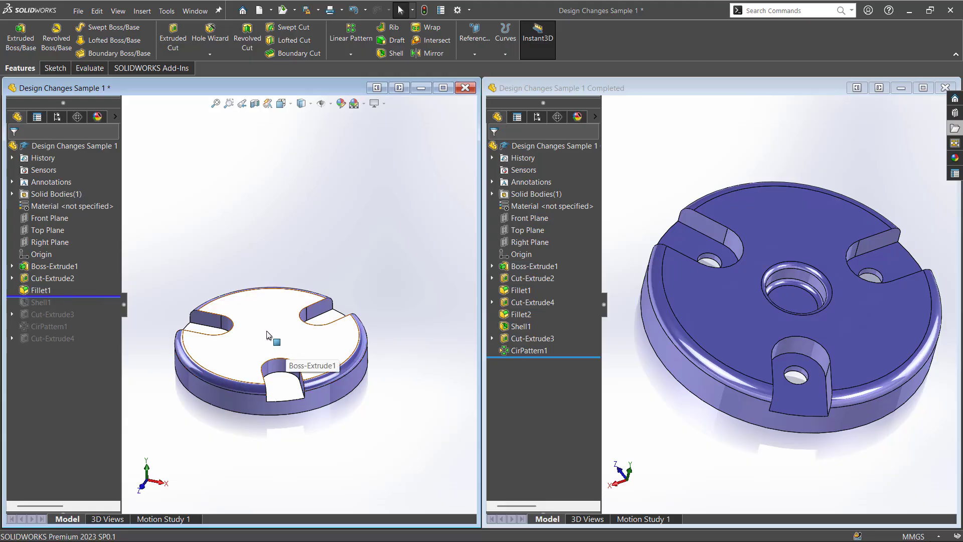
{"action": "left_click_drag", "start_coordinate": [103, 295], "coordinate": [114, 360]}
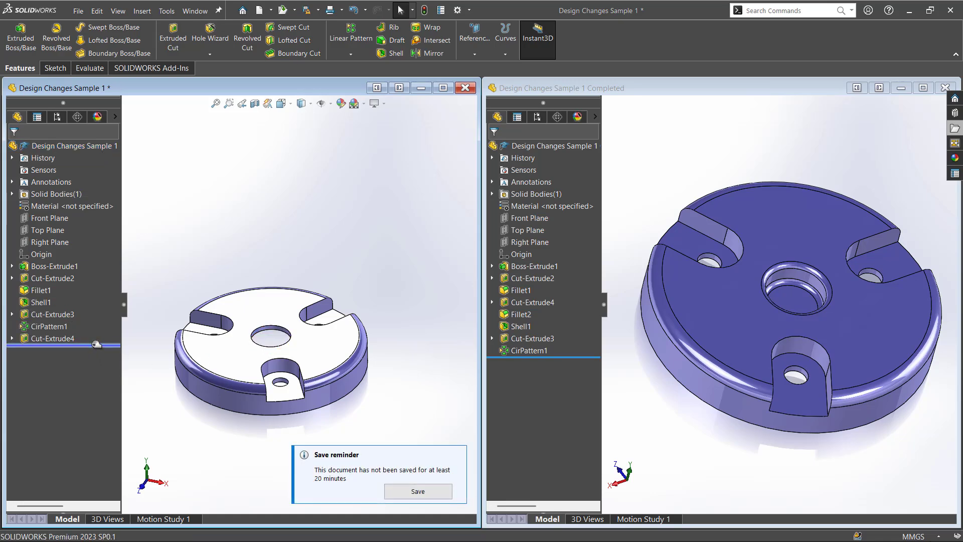
Step: Roll the part back to directly after Fillet1 and compare its underside and center area with the completed part
{"action": "left_click_drag", "start_coordinate": [96, 346], "coordinate": [99, 298]}
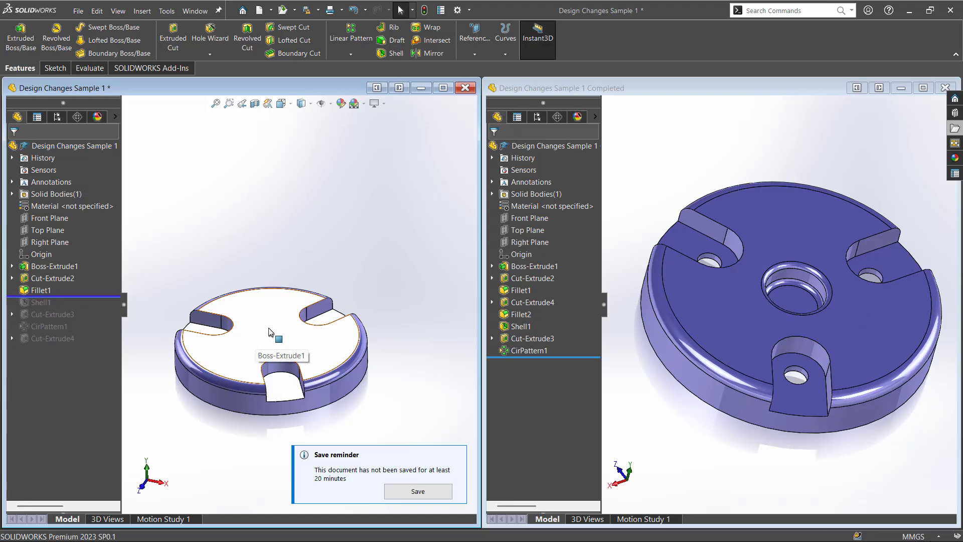
{"action": "mouse_move", "coordinate": [270, 332]}
{"action": "middle_mouse_down"}
{"action": "mouse_move", "coordinate": [277, 209]}
{"action": "mouse_move", "coordinate": [279, 340]}
{"action": "middle_mouse_up"}
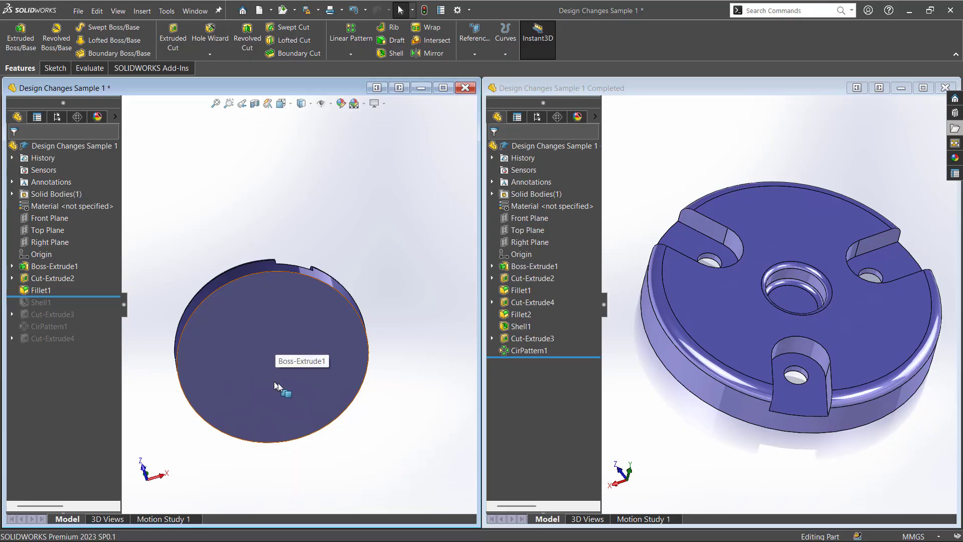
{"action": "middle_click_drag", "start_coordinate": [803, 296], "coordinate": [829, 161]}
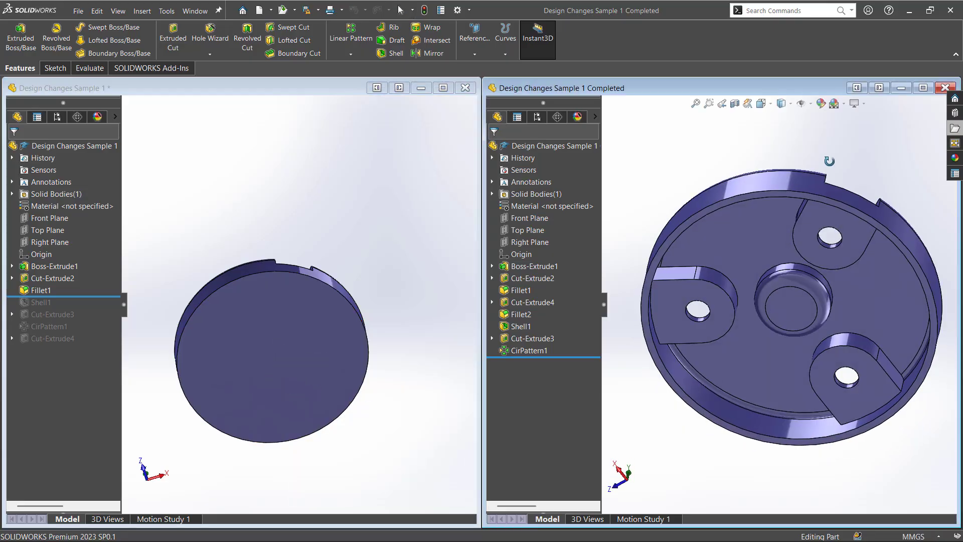
{"action": "middle_click_drag", "start_coordinate": [810, 306], "coordinate": [731, 451]}
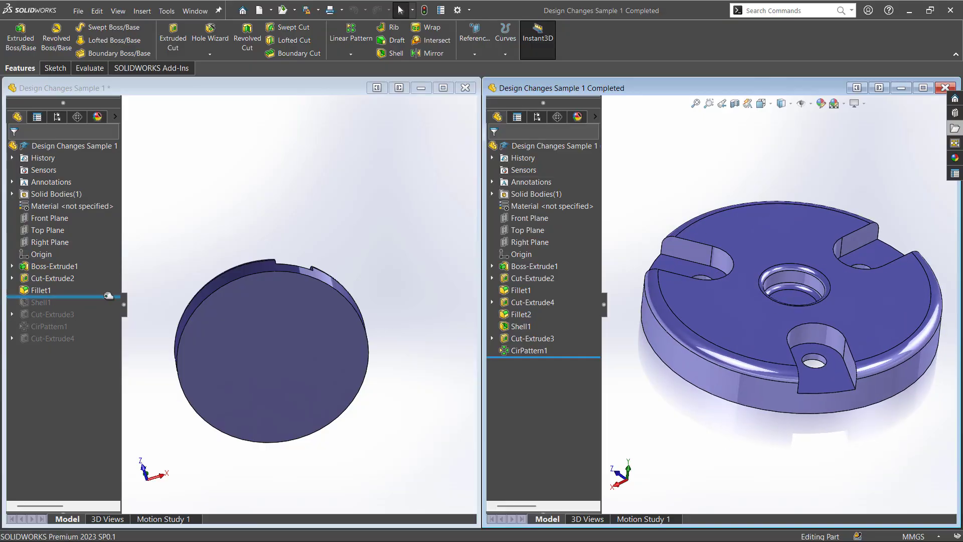
Step: Roll the part forward to the end, reorder Cut-Extrude4 directly after Fillet1, and inspect the shelled underside around the center hole
{"action": "left_click_drag", "start_coordinate": [108, 296], "coordinate": [47, 293]}
{"action": "left_click", "coordinate": [62, 337]}
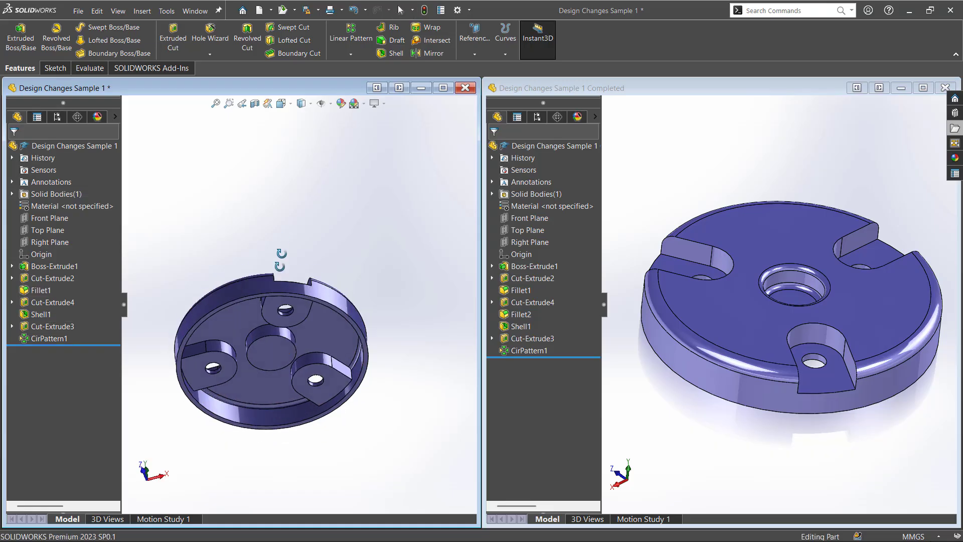
{"action": "middle_click_drag", "start_coordinate": [280, 266], "coordinate": [293, 216]}
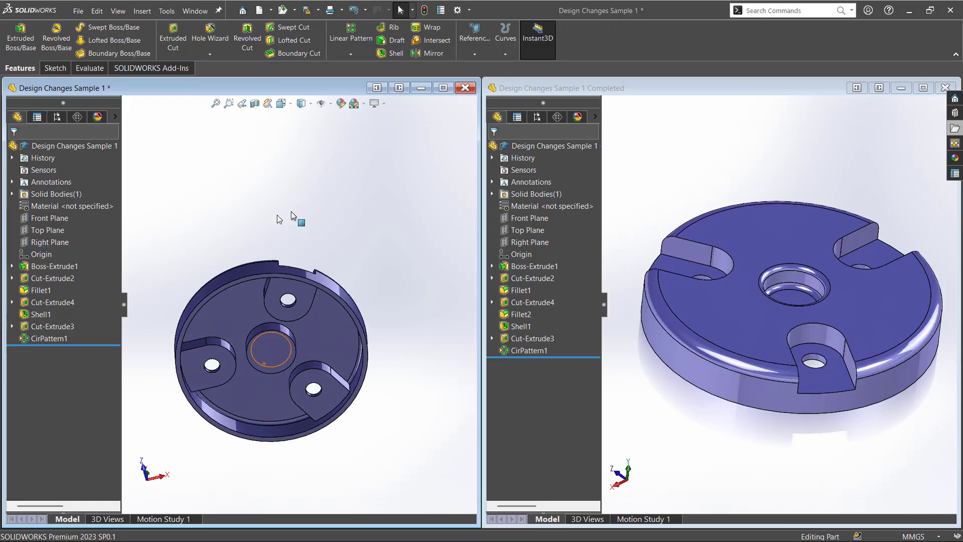
Step: Roll the part back to directly after Cut-Extrude4 and examine the center hole from above
{"action": "left_click_drag", "start_coordinate": [60, 345], "coordinate": [93, 308]}
{"action": "middle_click_drag", "start_coordinate": [168, 312], "coordinate": [191, 462]}
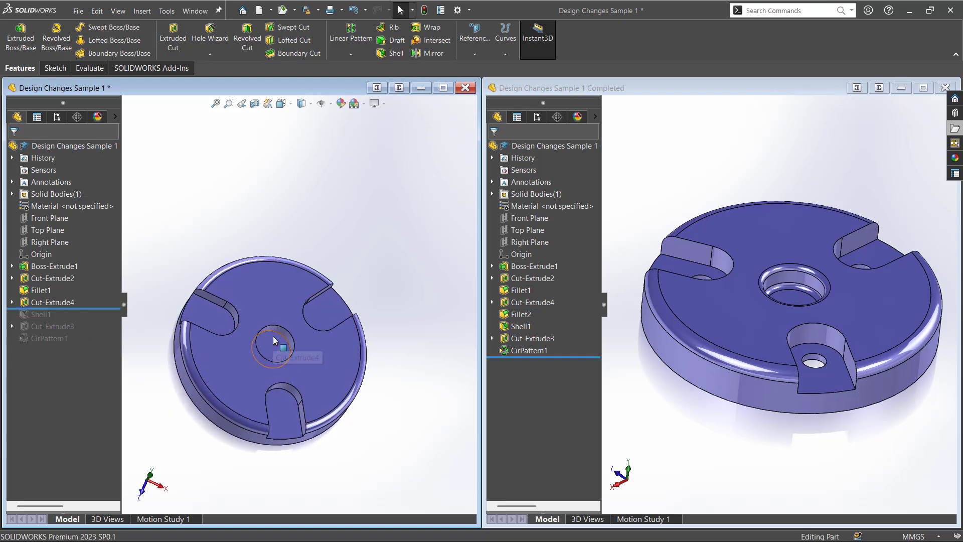
Step: Examine the part's underside with Shell1 included, and return the rollback position to just after Cut-Extrude4
{"action": "scroll", "coordinate": [273, 345], "scroll_direction": "down", "scroll_amount": 3}
{"action": "middle_click_drag", "start_coordinate": [274, 351], "coordinate": [263, 307]}
{"action": "left_click_drag", "start_coordinate": [104, 308], "coordinate": [104, 319]}
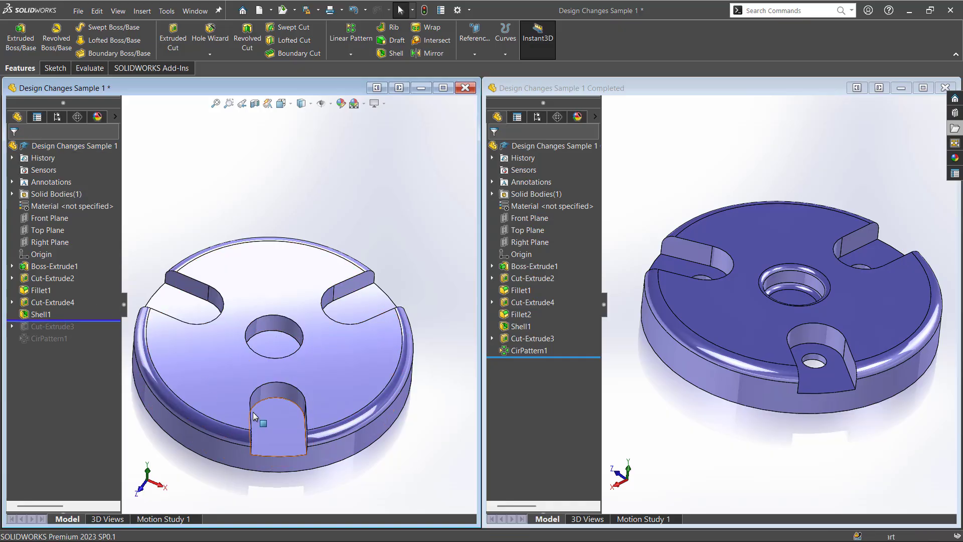
{"action": "middle_click_drag", "start_coordinate": [258, 419], "coordinate": [274, 282]}
{"action": "key", "text": "ctrl+7"}
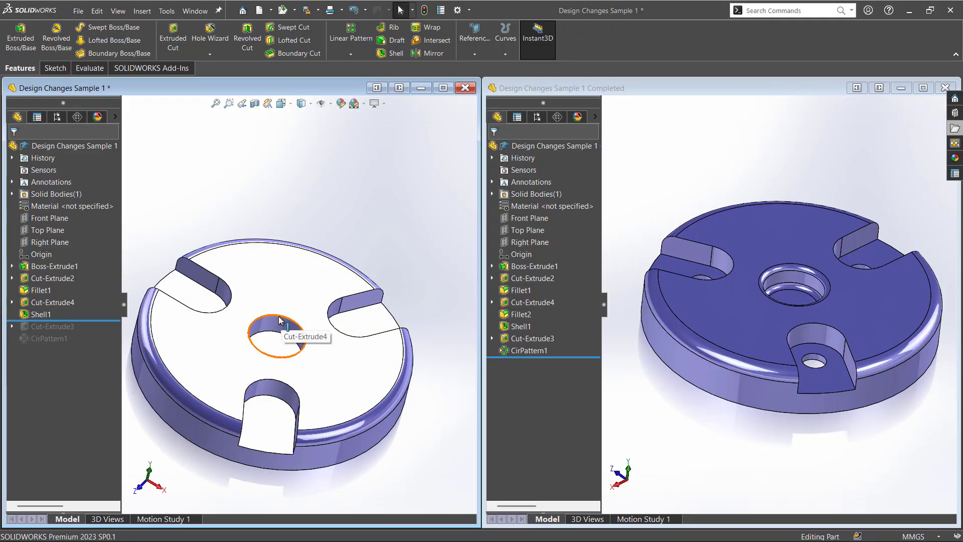
{"action": "left_click_drag", "start_coordinate": [94, 322], "coordinate": [94, 309]}
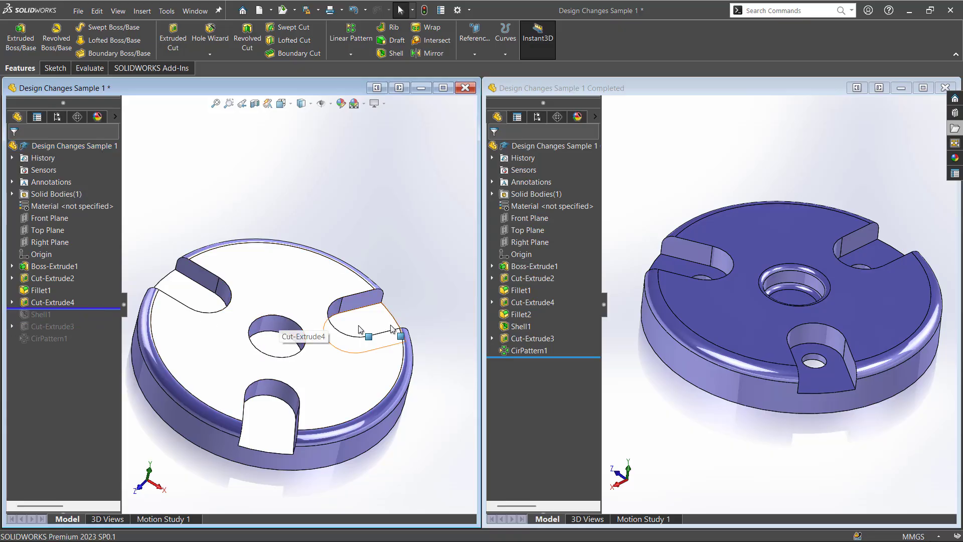
Step: Fillet the centre hole's upper edge and cylindrical wall face with a 2 mm radius, following the completed reference part
{"action": "left_click", "coordinate": [795, 269]}
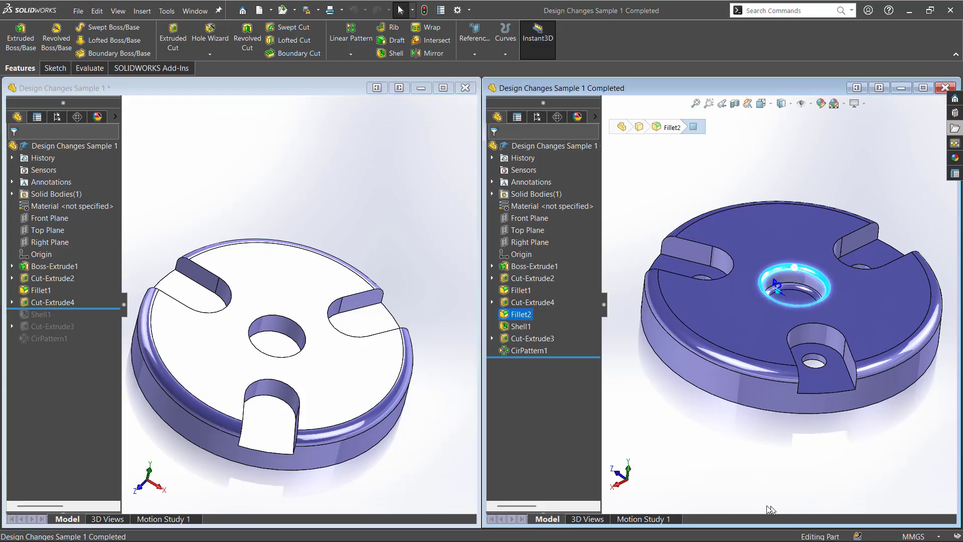
{"action": "scroll", "coordinate": [778, 300], "scroll_direction": "down", "scroll_amount": 2}
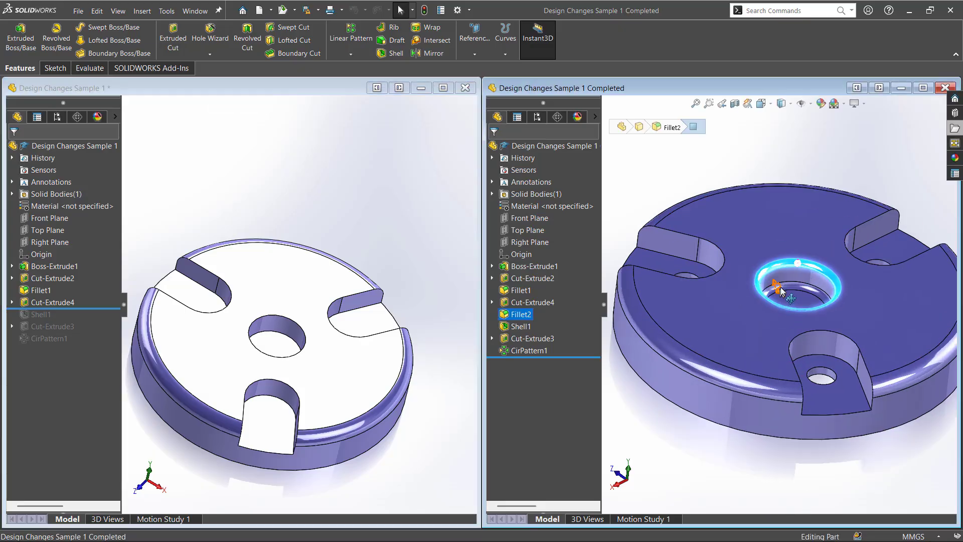
{"action": "left_click", "coordinate": [425, 229]}
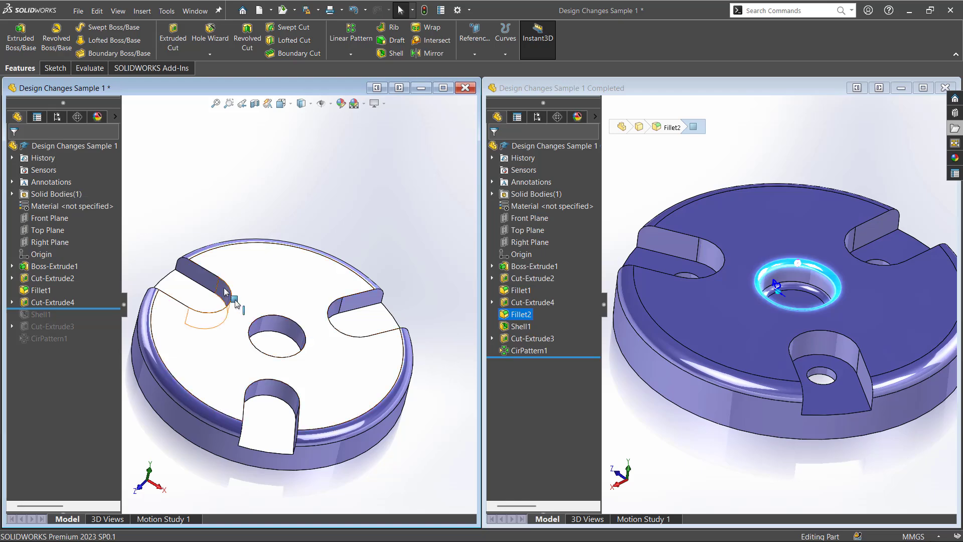
{"action": "left_click", "coordinate": [283, 317]}
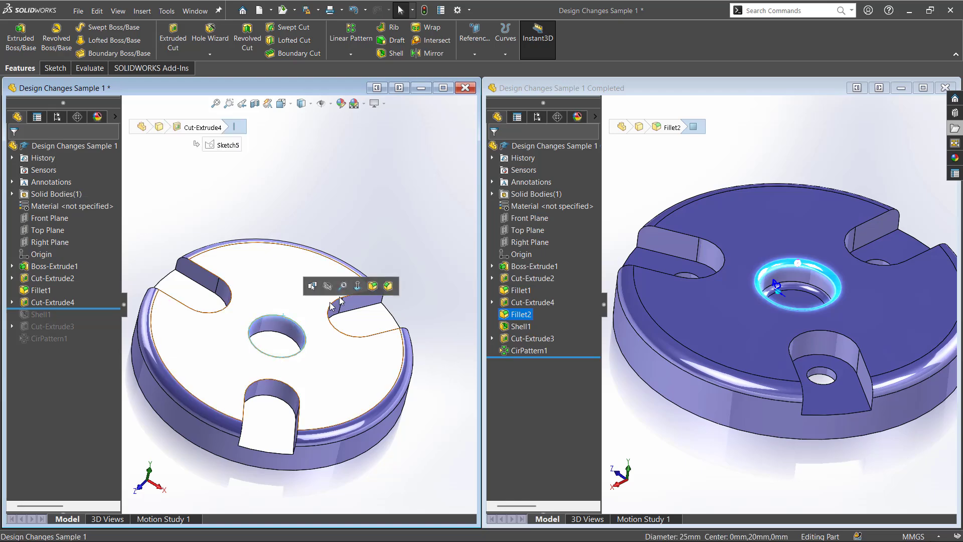
{"action": "left_click", "coordinate": [371, 285]}
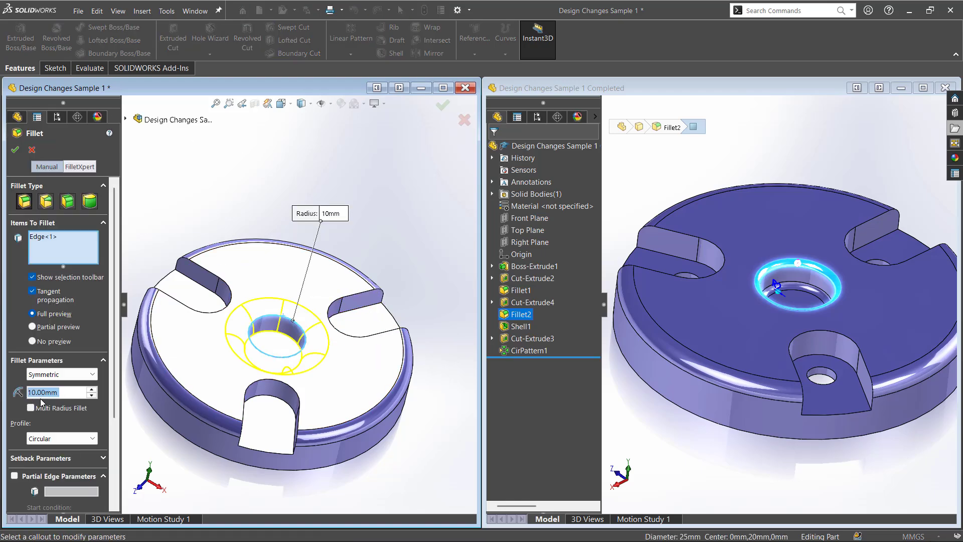
{"action": "type", "text": "2"}
{"action": "key", "text": "Return"}
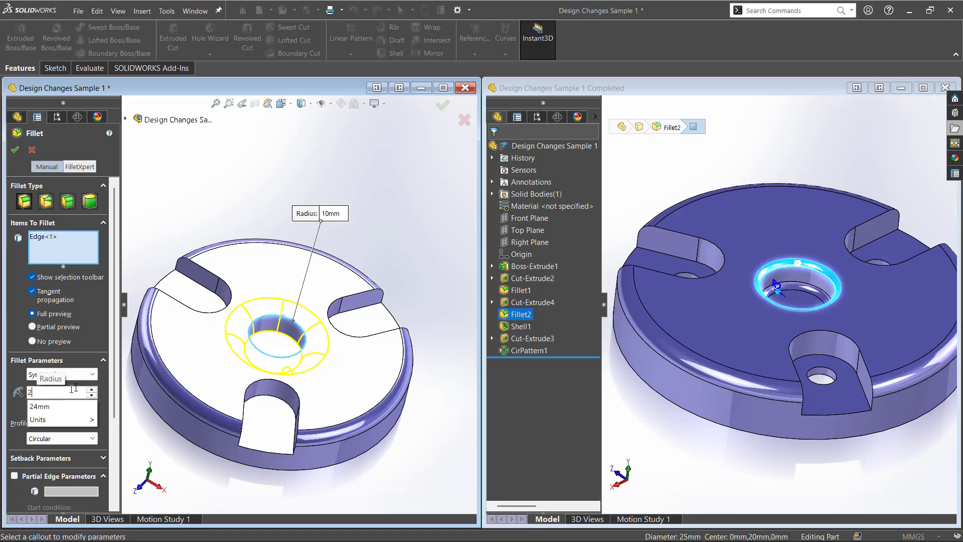
{"action": "left_click", "coordinate": [266, 337]}
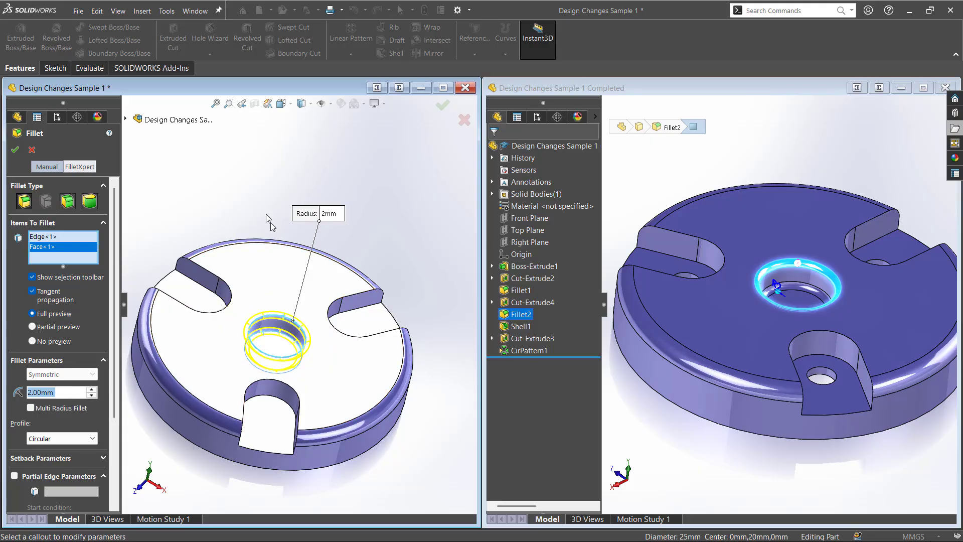
{"action": "left_click", "coordinate": [14, 151]}
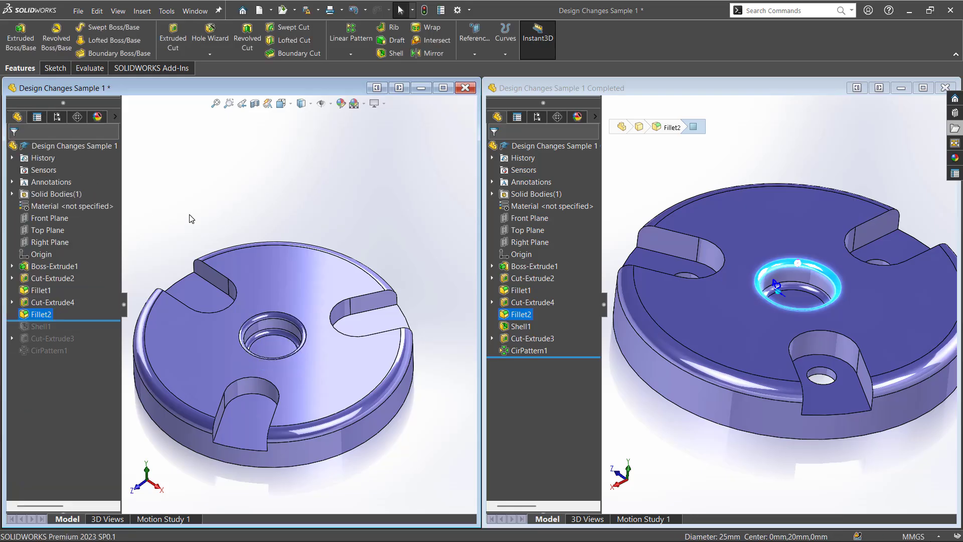
Step: Roll the feature history forward to include Shell1 and compare the part's underside with the completed part
{"action": "middle_click_drag", "start_coordinate": [191, 216], "coordinate": [236, 277]}
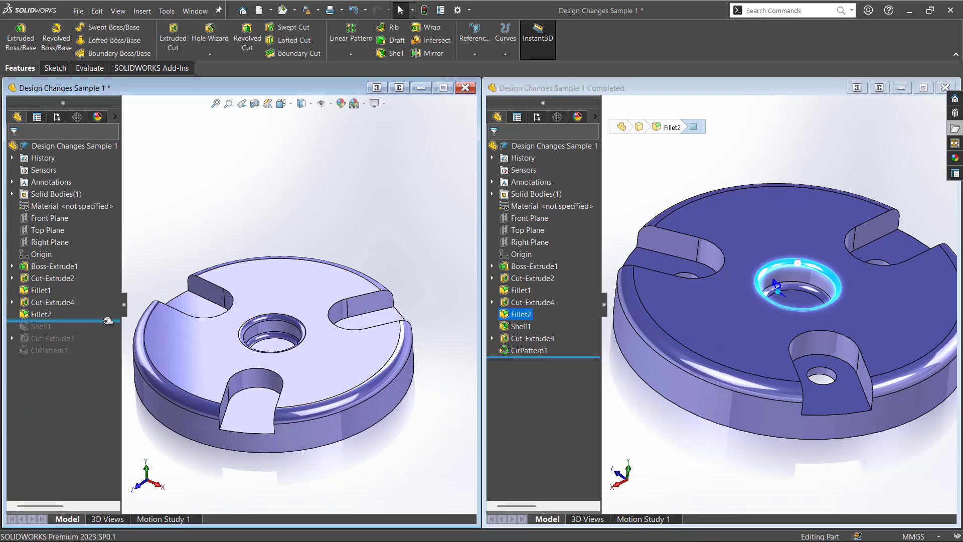
{"action": "left_click_drag", "start_coordinate": [108, 320], "coordinate": [108, 331]}
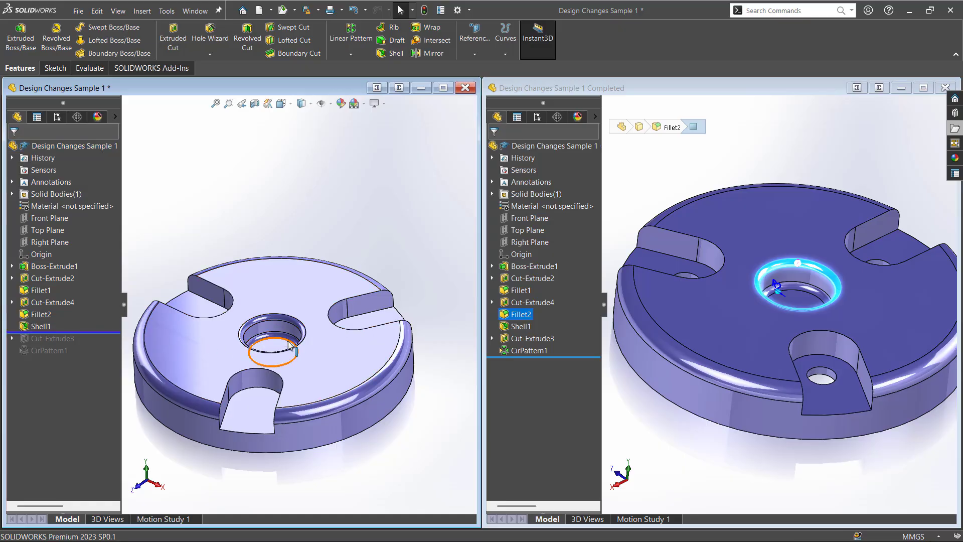
{"action": "middle_click_drag", "start_coordinate": [273, 348], "coordinate": [271, 198]}
{"action": "left_click", "coordinate": [684, 452]}
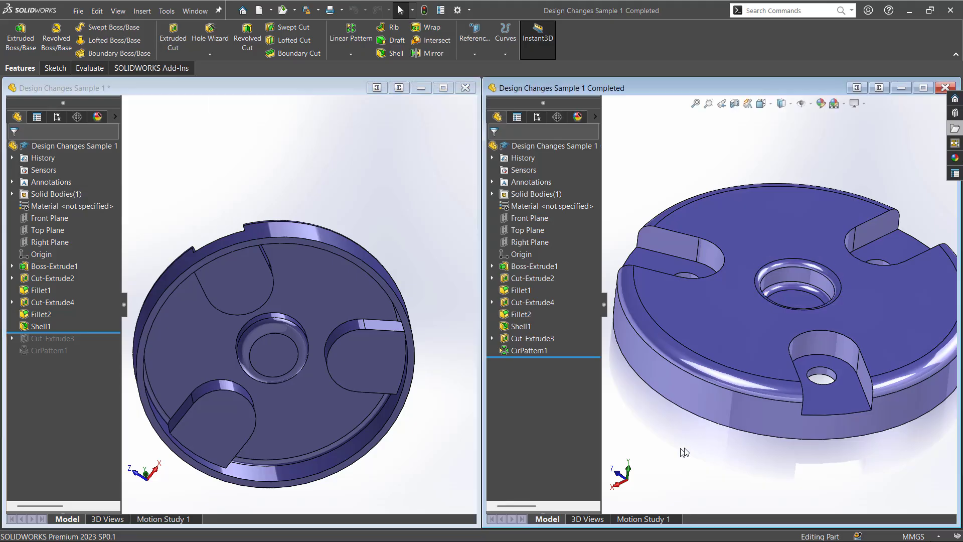
{"action": "middle_click_drag", "start_coordinate": [684, 452], "coordinate": [705, 358]}
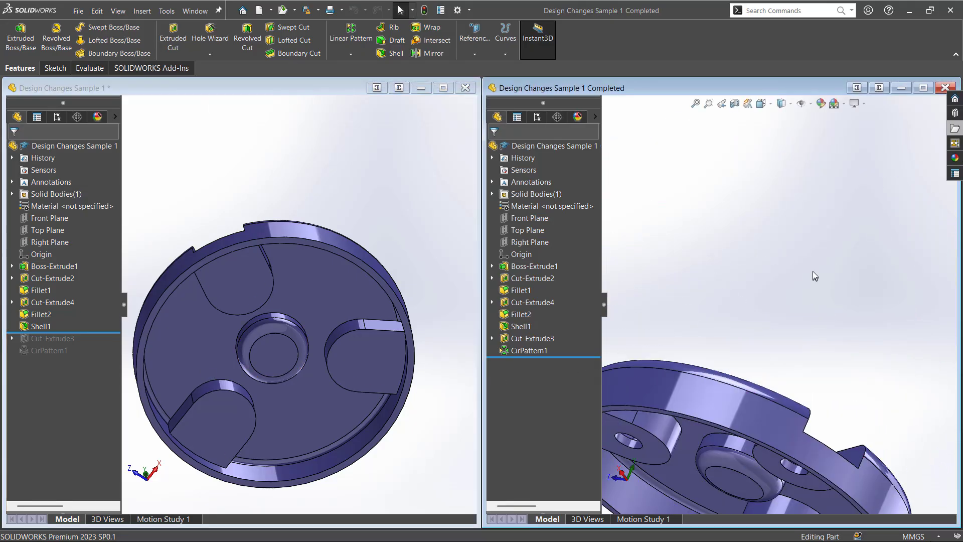
{"action": "key", "text": "f"}
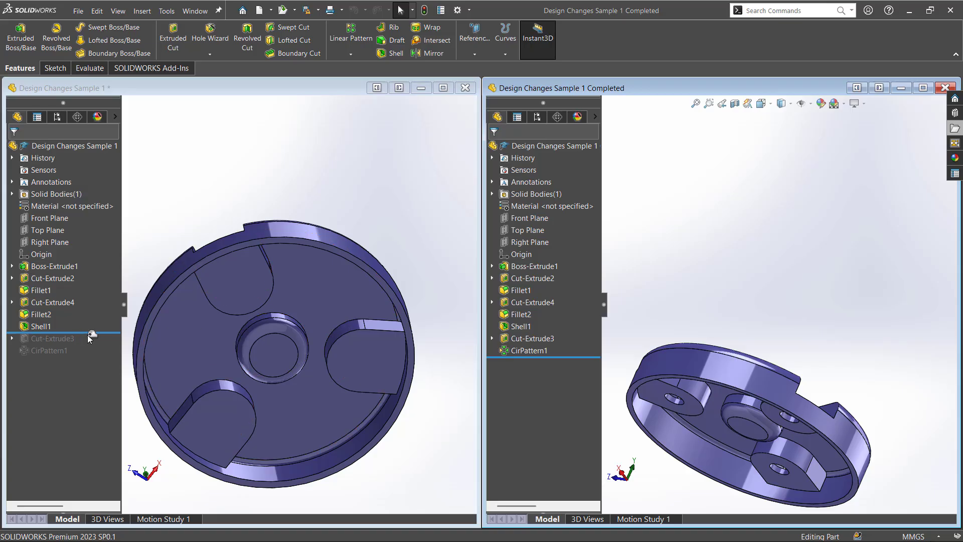
Step: Roll the feature history forward past CirPattern1 and set both parts to the isometric view
{"action": "left_click_drag", "start_coordinate": [87, 333], "coordinate": [94, 357]}
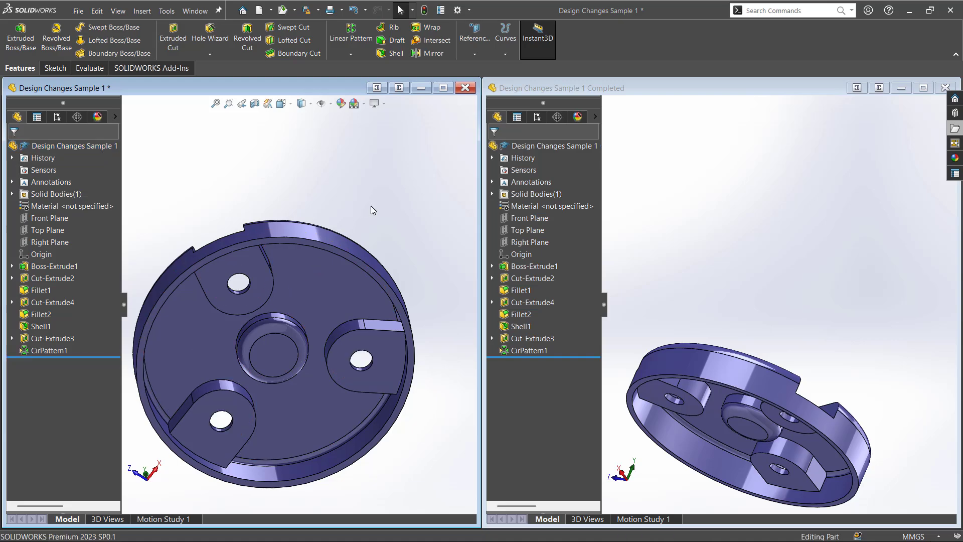
{"action": "key", "text": "ctrl+7"}
{"action": "left_click", "coordinate": [746, 246]}
{"action": "key", "text": "ctrl+7"}
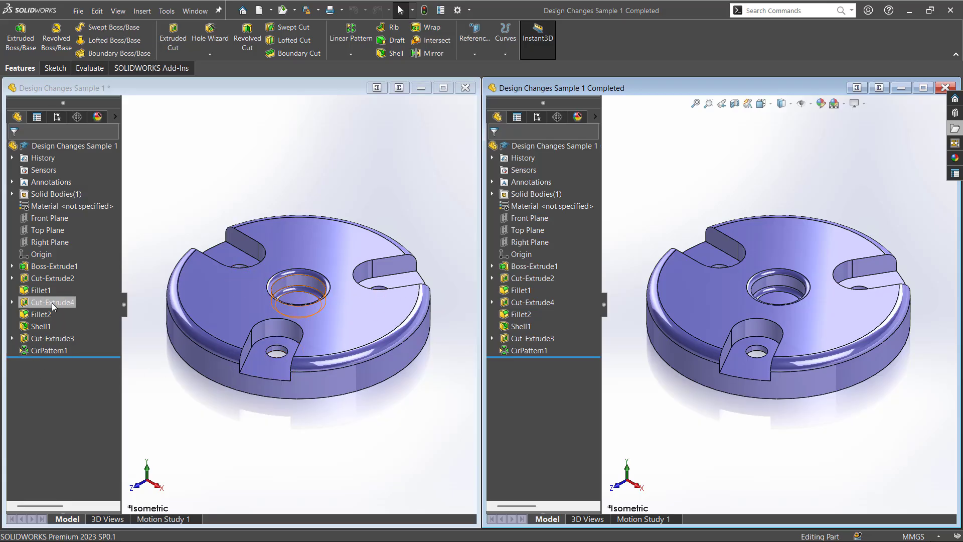
{"action": "mouse_move", "coordinate": [50, 351]}
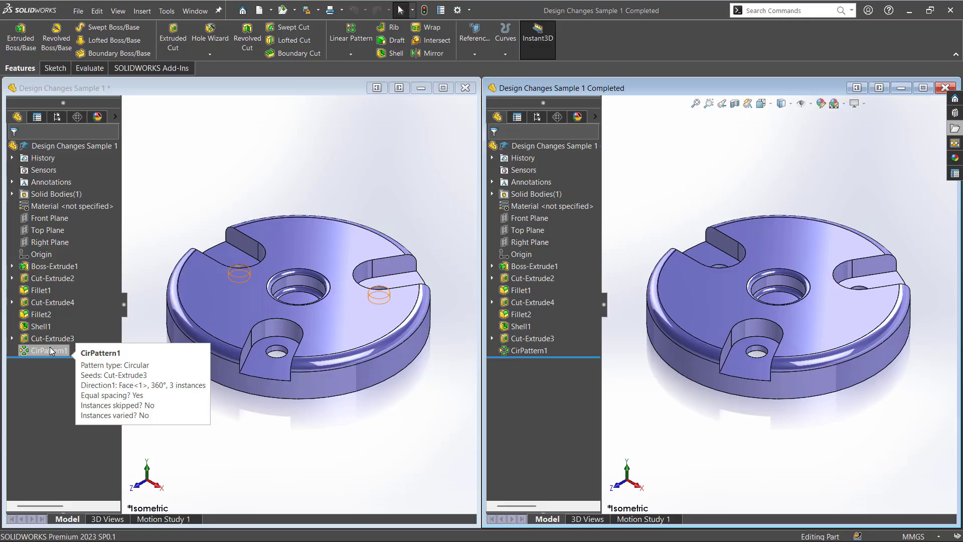
{"action": "left_click", "coordinate": [207, 432]}
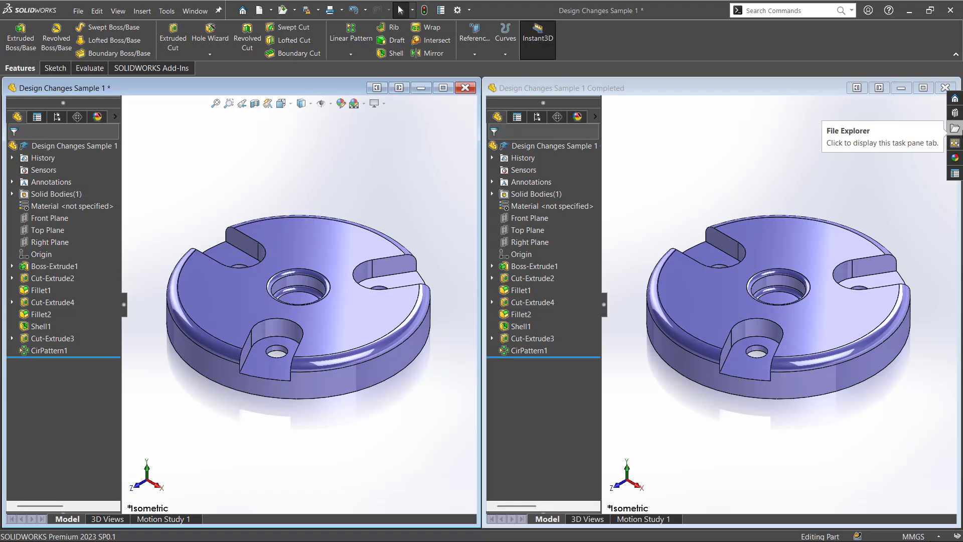
Step: Browse the part previews in the Editing Repairs Design Changes folder of CAD Session 5
{"action": "left_click", "coordinate": [955, 128]}
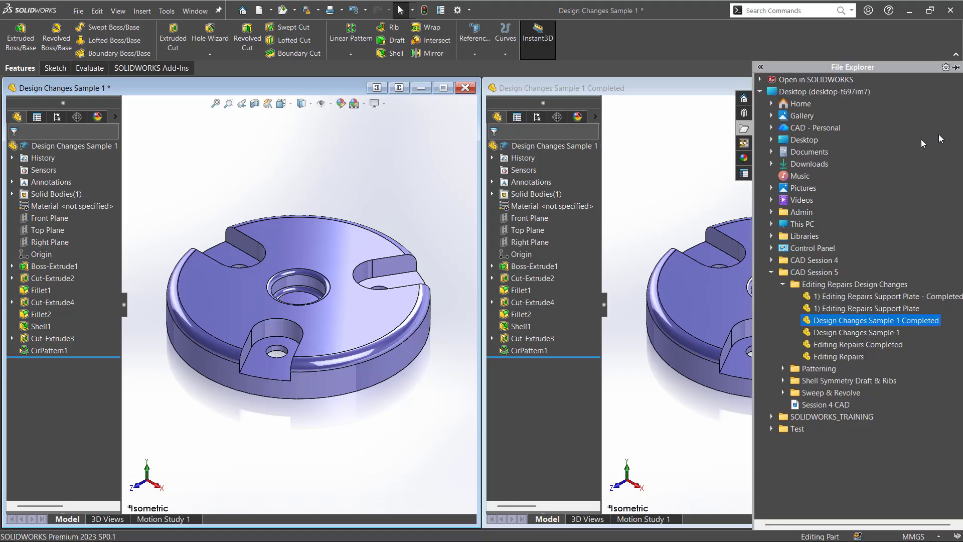
{"action": "left_click", "coordinate": [784, 285]}
{"action": "left_click", "coordinate": [784, 286]}
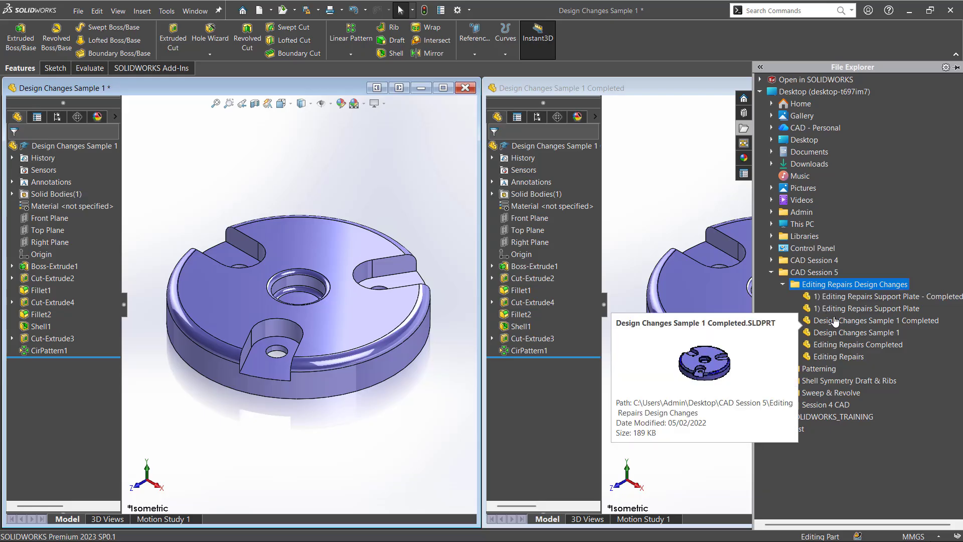
{"action": "mouse_move", "coordinate": [833, 314]}
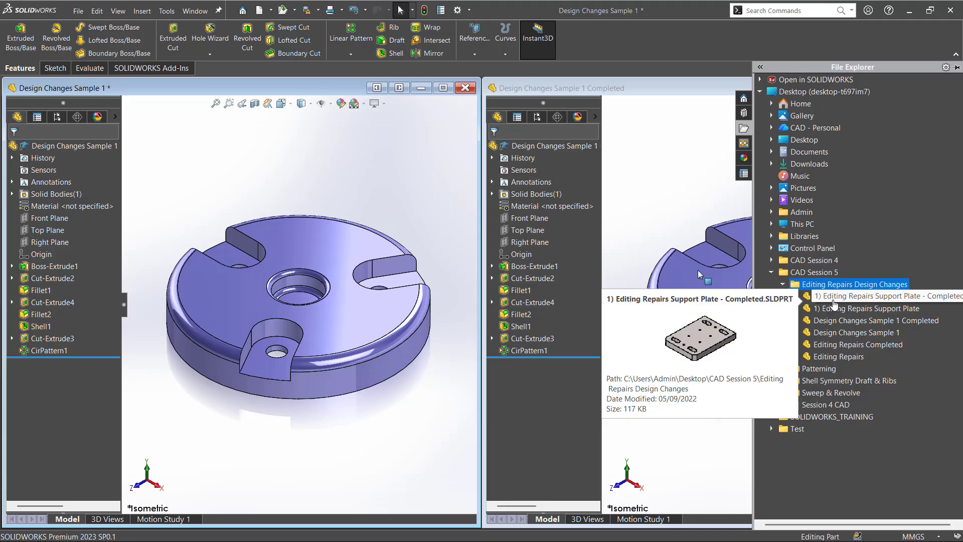
{"action": "left_click", "coordinate": [657, 187]}
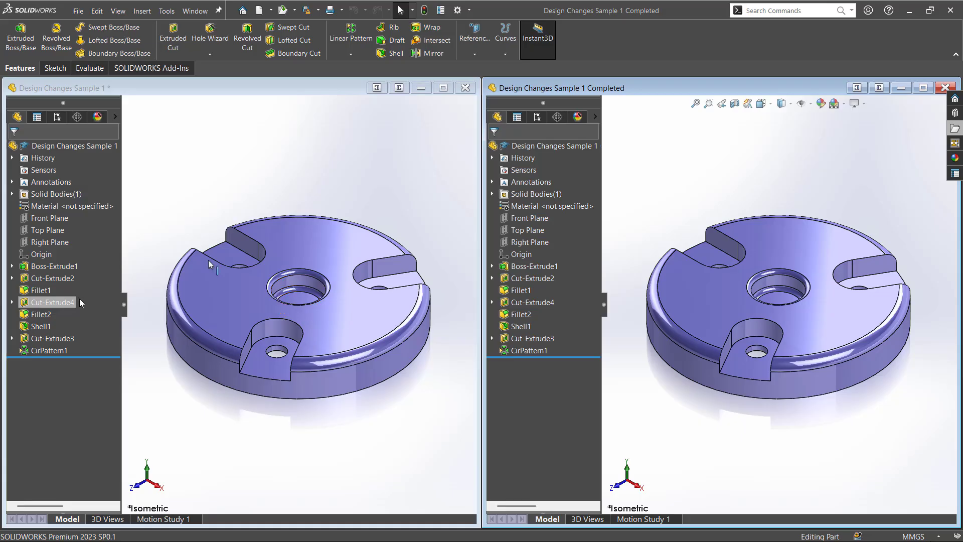
{"action": "left_click", "coordinate": [326, 163]}
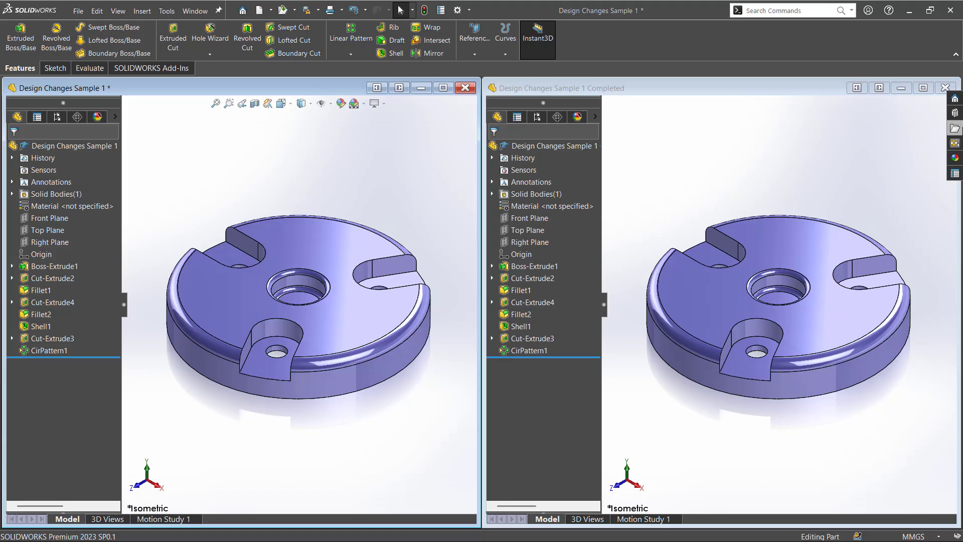
Step: Collapse the Editing Repairs Design Changes folder and expand the Sweep & Revolve folder in CAD Session 5
{"action": "left_click", "coordinate": [954, 128]}
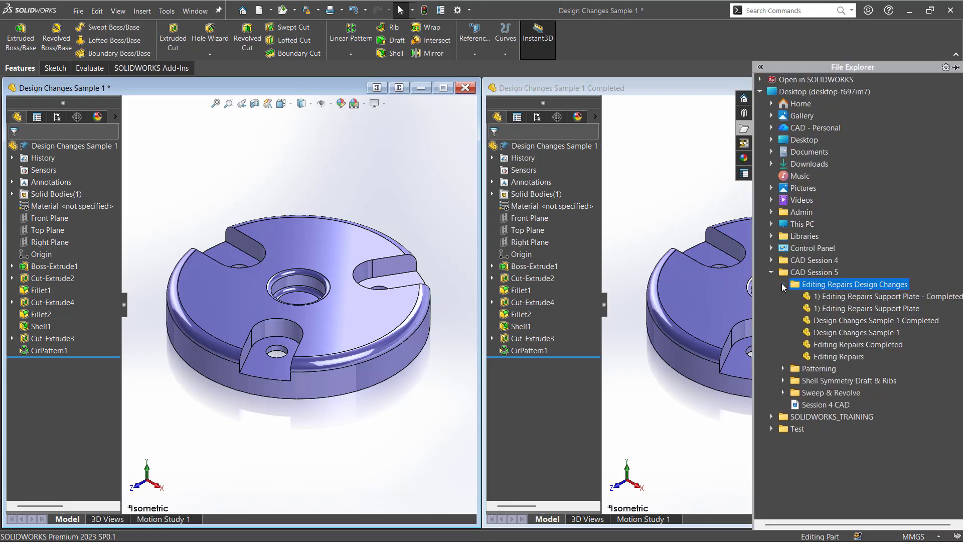
{"action": "left_click", "coordinate": [783, 285]}
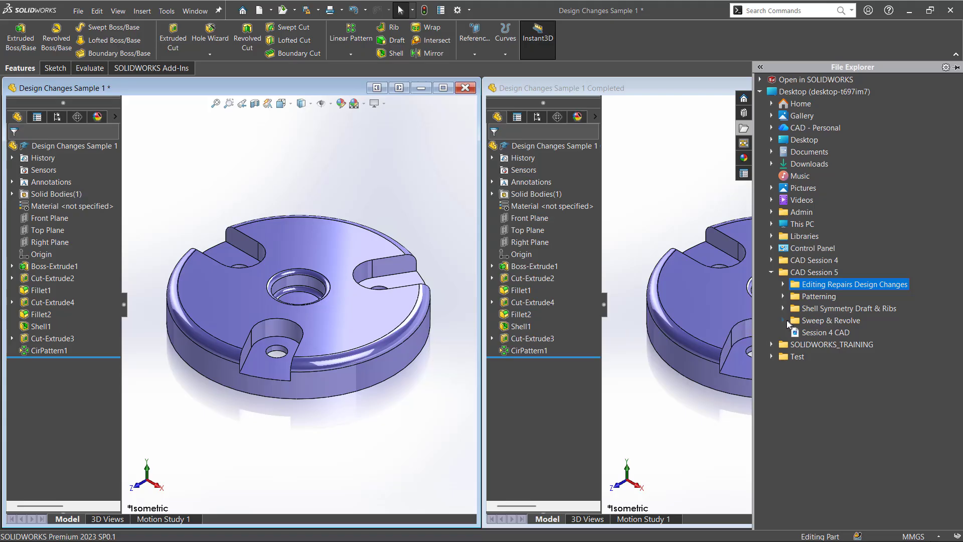
{"action": "left_click", "coordinate": [784, 321]}
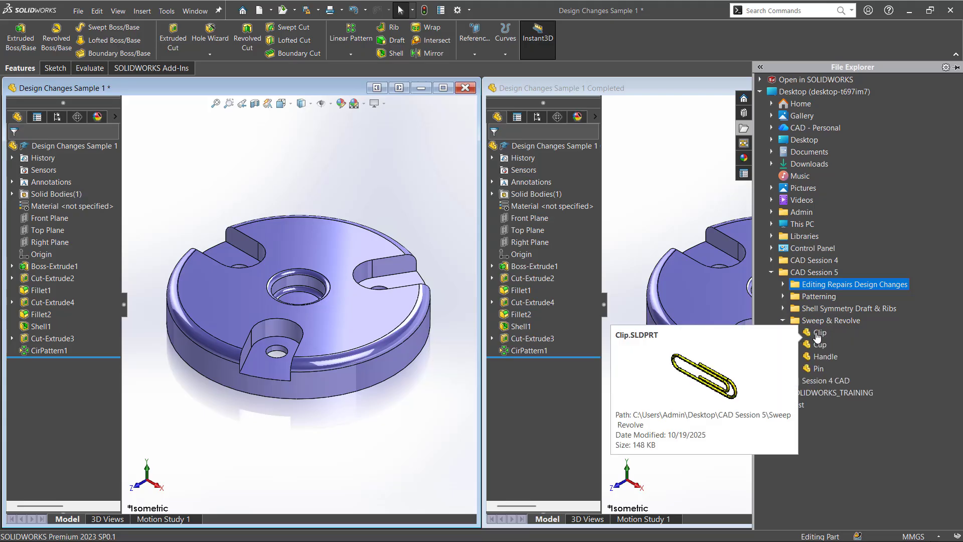
{"action": "left_click", "coordinate": [687, 193]}
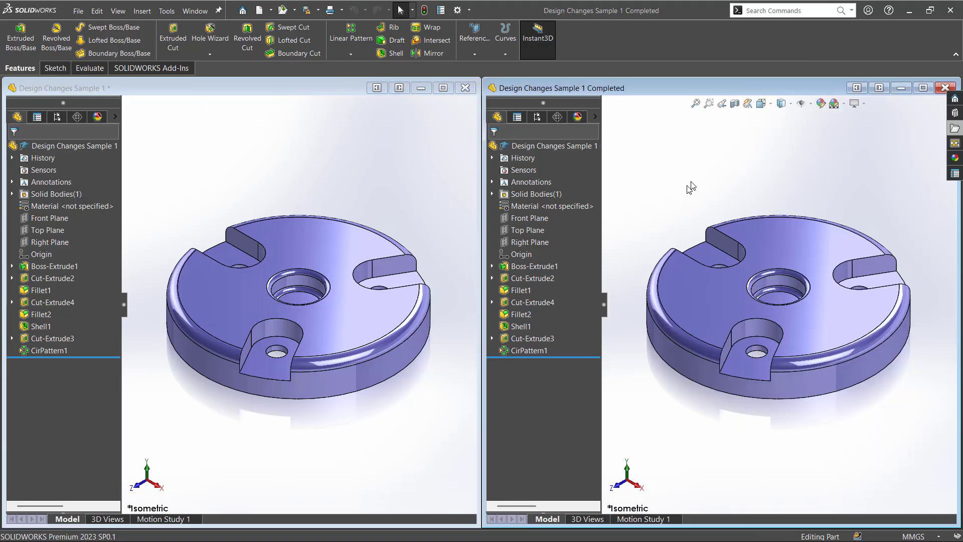
Step: Close the Design Changes Sample 1 Completed and Design Changes Sample 1 parts without saving the modifications
{"action": "left_click", "coordinate": [951, 87]}
{"action": "left_click", "coordinate": [466, 88]}
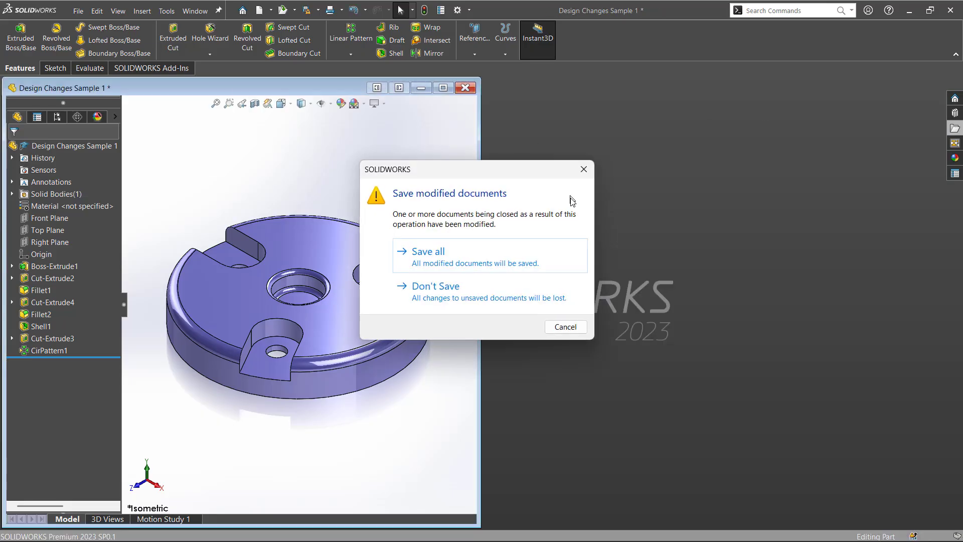
{"action": "left_click", "coordinate": [522, 287]}
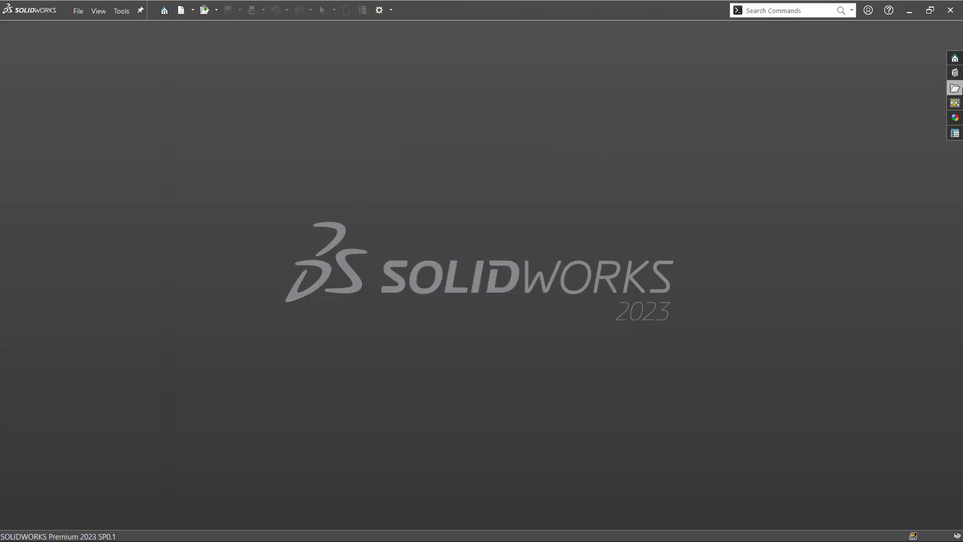
Step: Open the Handle part from the Sweep & Revolve folder and examine it from several angles
{"action": "left_click", "coordinate": [954, 89]}
{"action": "mouse_move", "coordinate": [815, 296]}
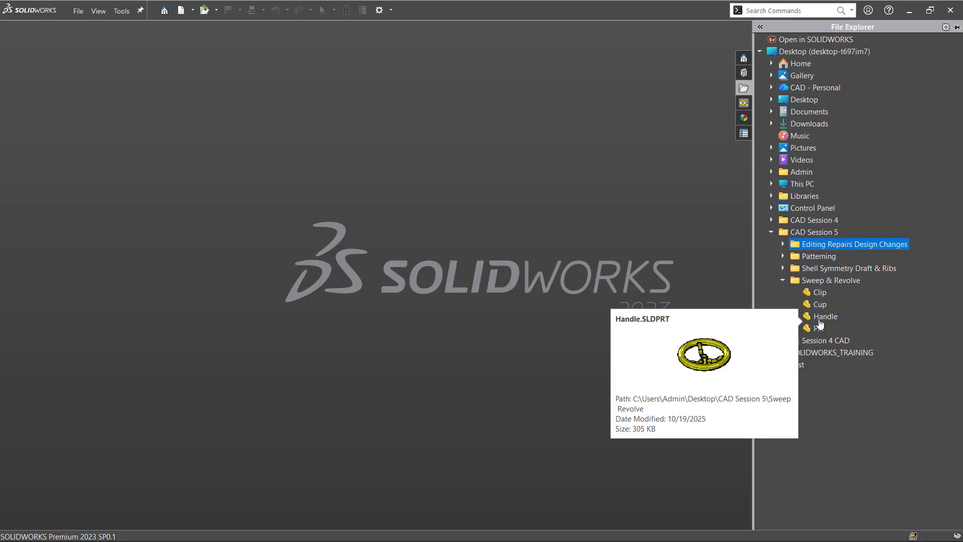
{"action": "left_click", "coordinate": [820, 317]}
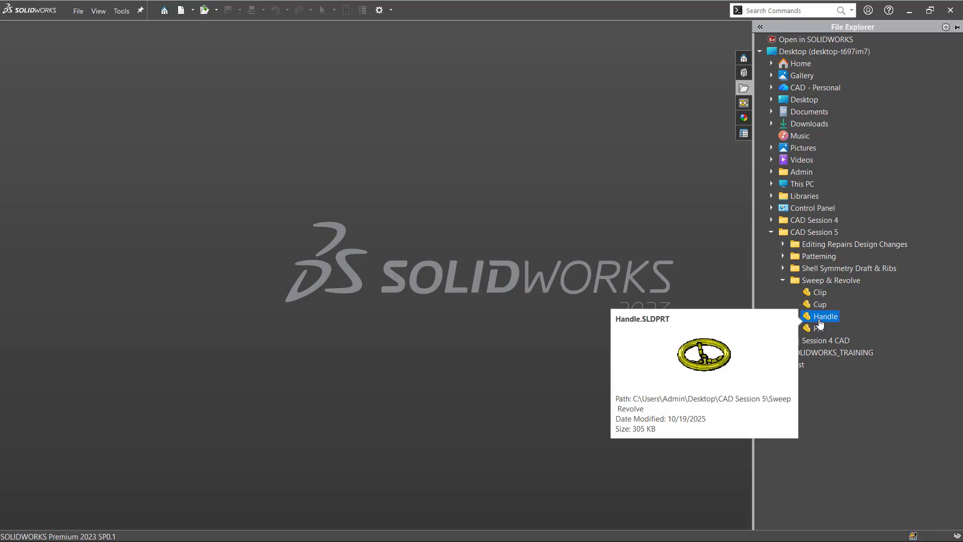
{"action": "double_click", "coordinate": [821, 322]}
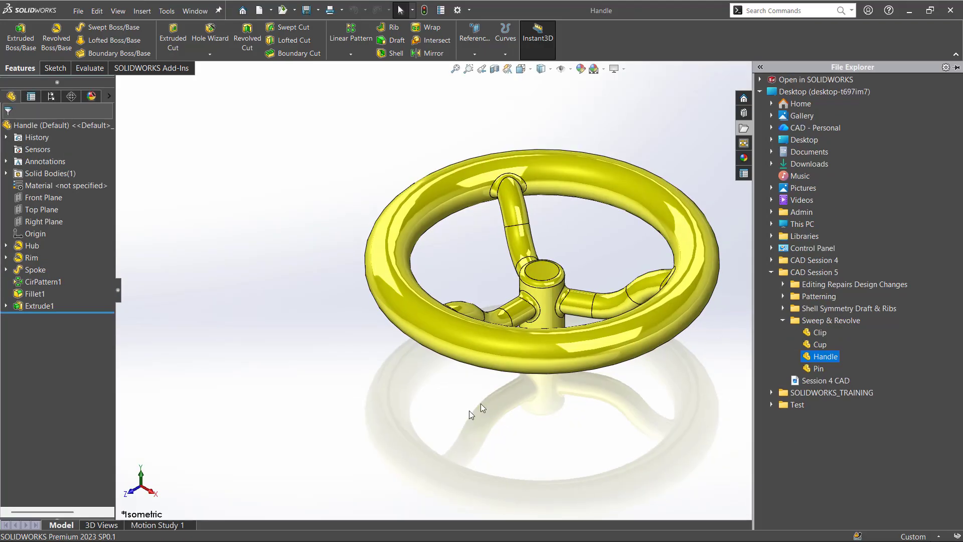
{"action": "middle_click_drag", "start_coordinate": [461, 426], "coordinate": [461, 204]}
{"action": "middle_click_drag", "start_coordinate": [645, 240], "coordinate": [697, 281]}
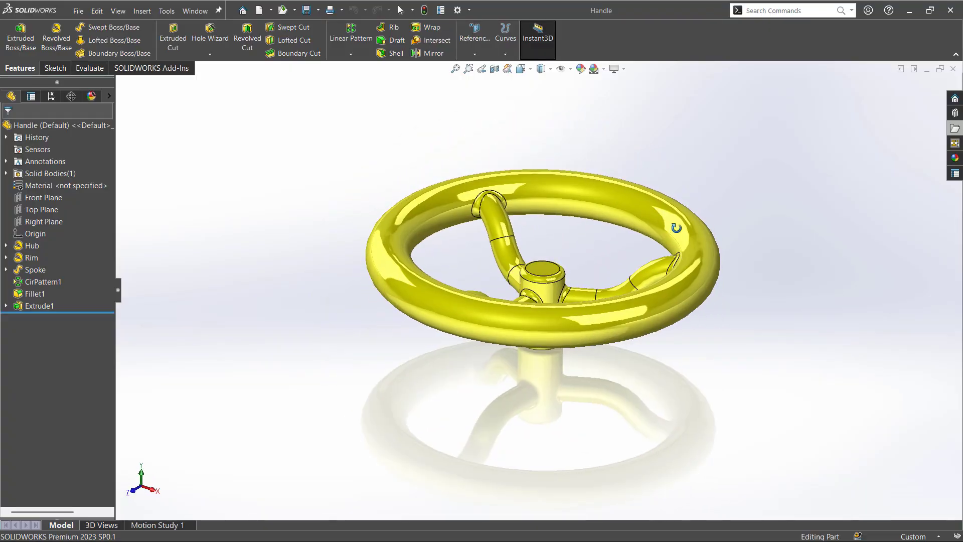
Step: Switch the Handle part's scene to Plain White, and return it to the default 3 Point Faded scene
{"action": "left_click", "coordinate": [594, 69]}
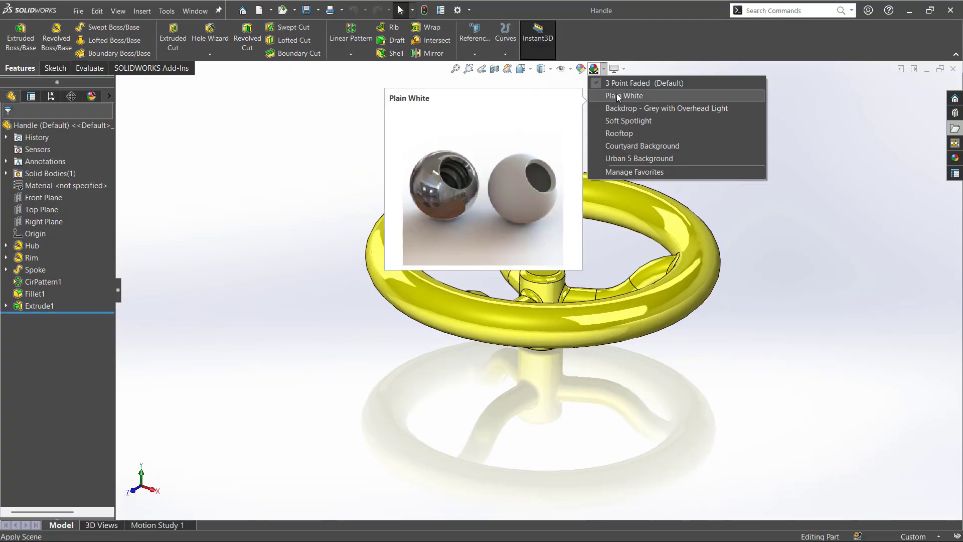
{"action": "left_click", "coordinate": [617, 92]}
{"action": "middle_click_drag", "start_coordinate": [441, 152], "coordinate": [461, 185]}
{"action": "left_click", "coordinate": [614, 68]}
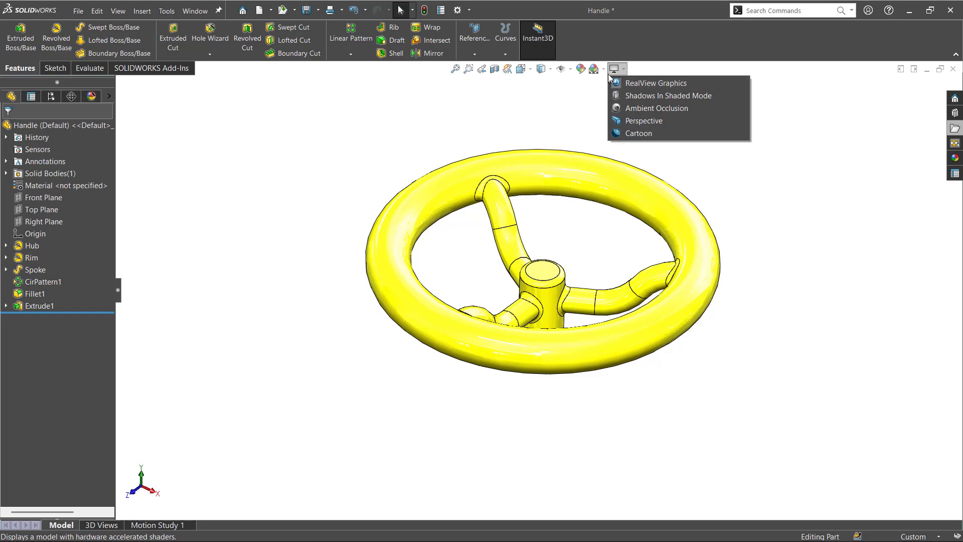
{"action": "left_click", "coordinate": [594, 68]}
{"action": "left_click", "coordinate": [601, 83]}
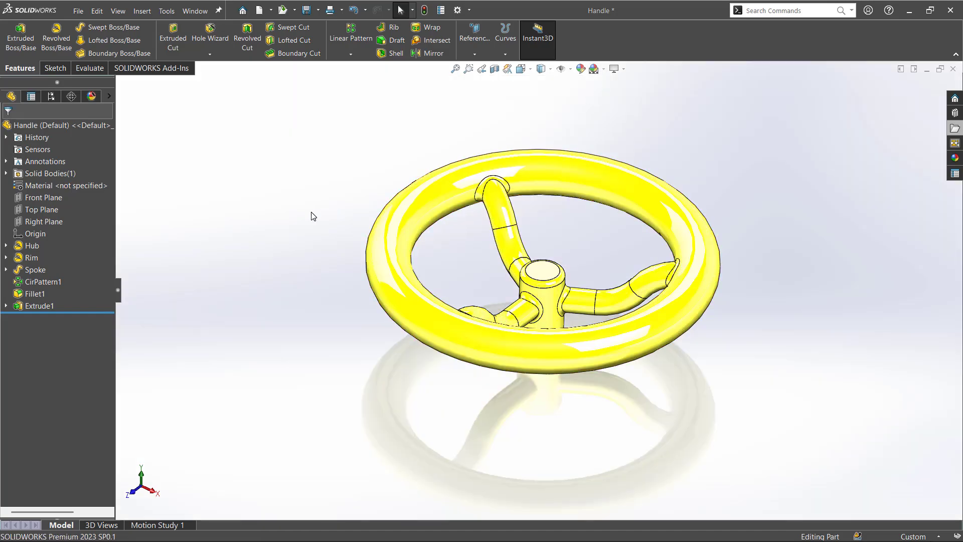
{"action": "middle_click_drag", "start_coordinate": [324, 218], "coordinate": [447, 236]}
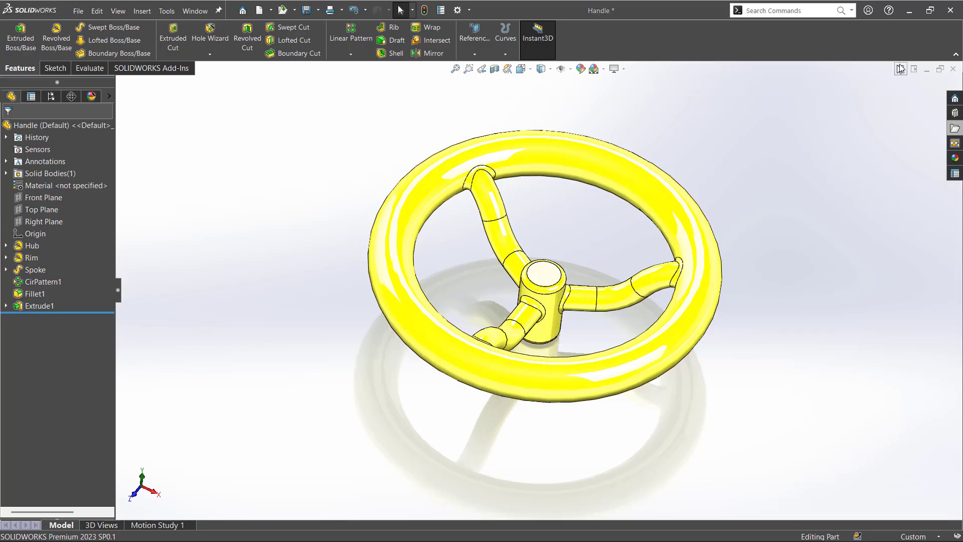
Step: Create a new part and tile it side by side with the Handle part, the Handle on the right half
{"action": "left_click", "coordinate": [914, 69]}
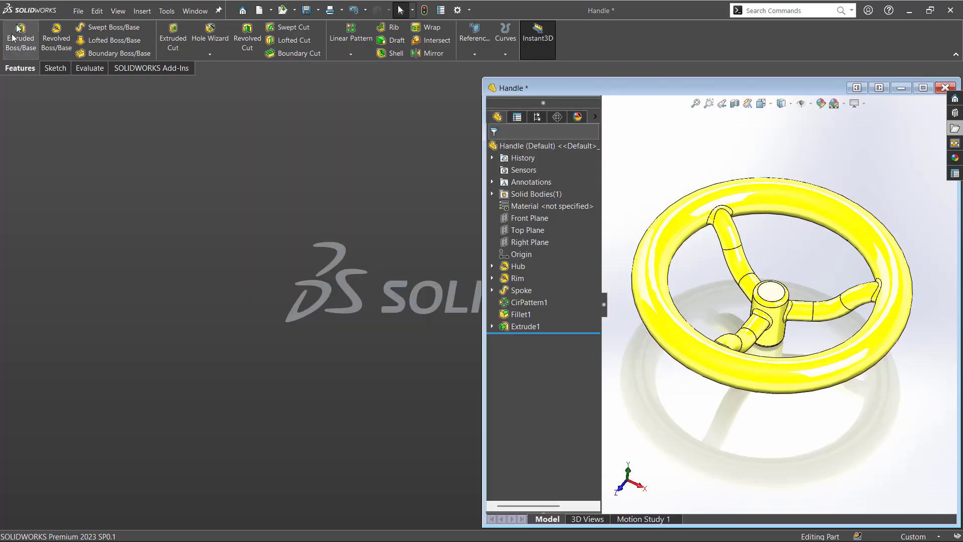
{"action": "left_click", "coordinate": [77, 11]}
{"action": "left_click", "coordinate": [92, 26]}
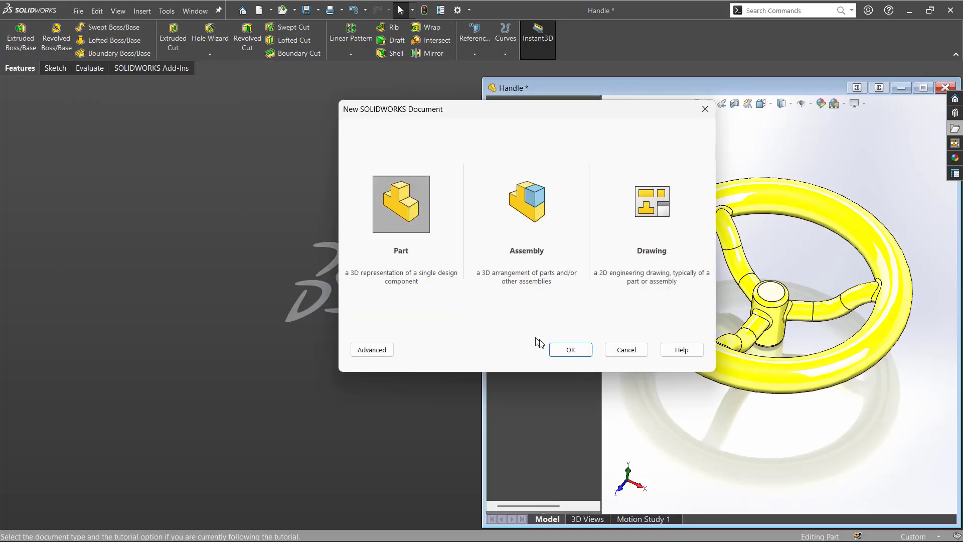
{"action": "left_click", "coordinate": [556, 350]}
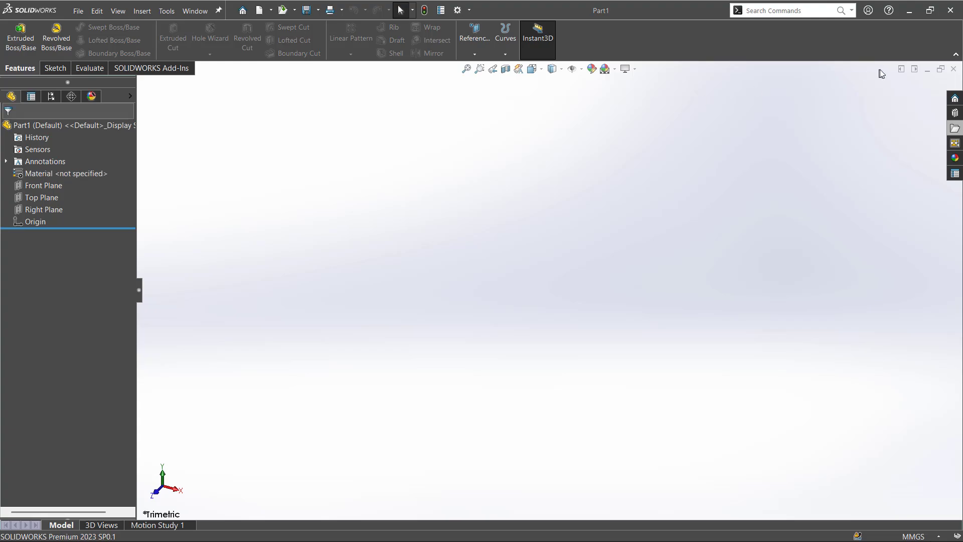
{"action": "left_click", "coordinate": [901, 70]}
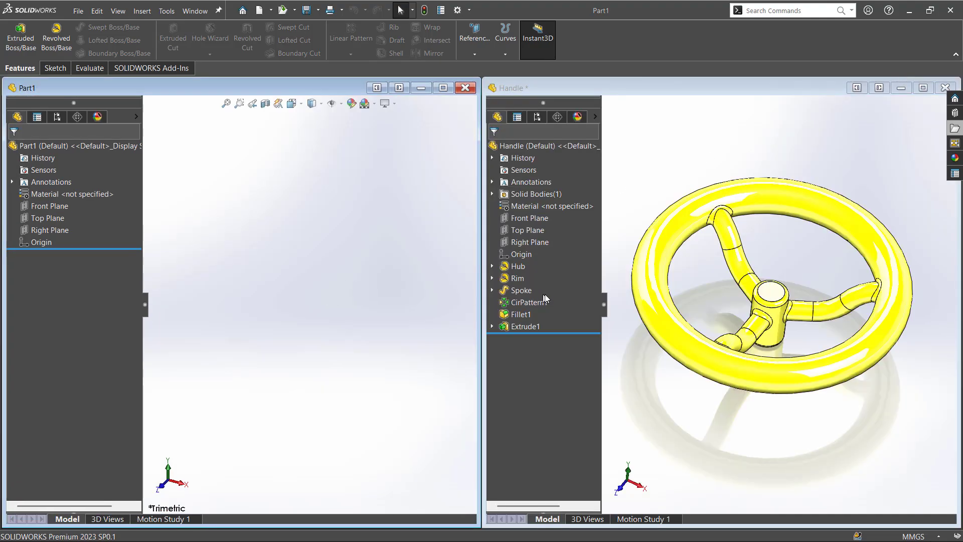
Step: Examine the Hub and Rim features of the Handle part and the sketch and dimensions behind each
{"action": "left_click", "coordinate": [518, 266]}
{"action": "mouse_move", "coordinate": [680, 397]}
{"action": "middle_mouse_down"}
{"action": "mouse_move", "coordinate": [652, 351]}
{"action": "mouse_move", "coordinate": [667, 396]}
{"action": "mouse_move", "coordinate": [630, 346]}
{"action": "mouse_move", "coordinate": [632, 395]}
{"action": "mouse_move", "coordinate": [626, 351]}
{"action": "middle_mouse_up"}
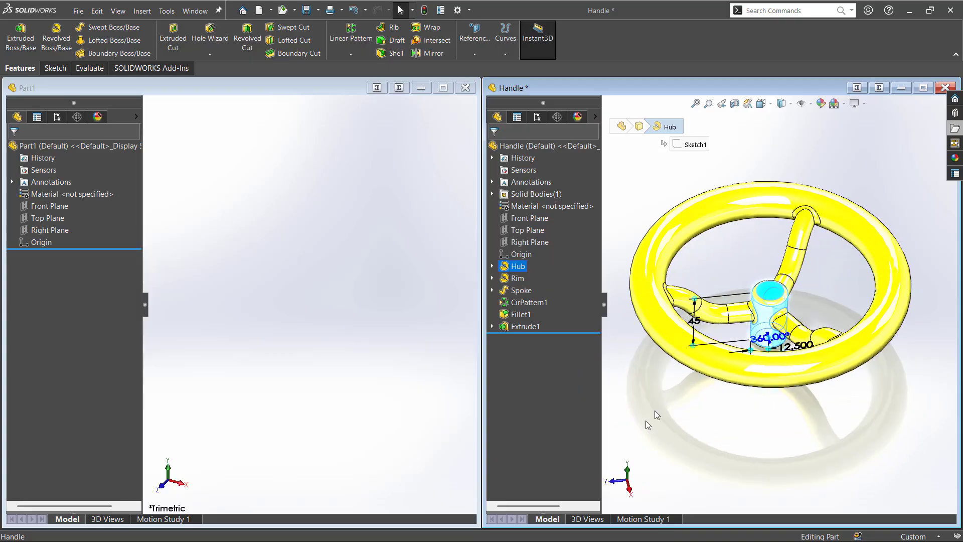
{"action": "left_click", "coordinate": [492, 266]}
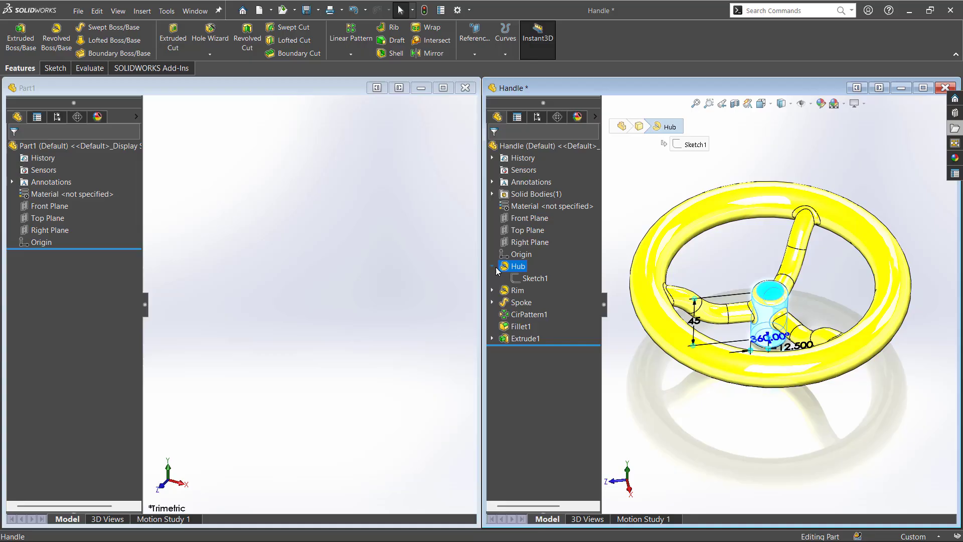
{"action": "left_click", "coordinate": [535, 278]}
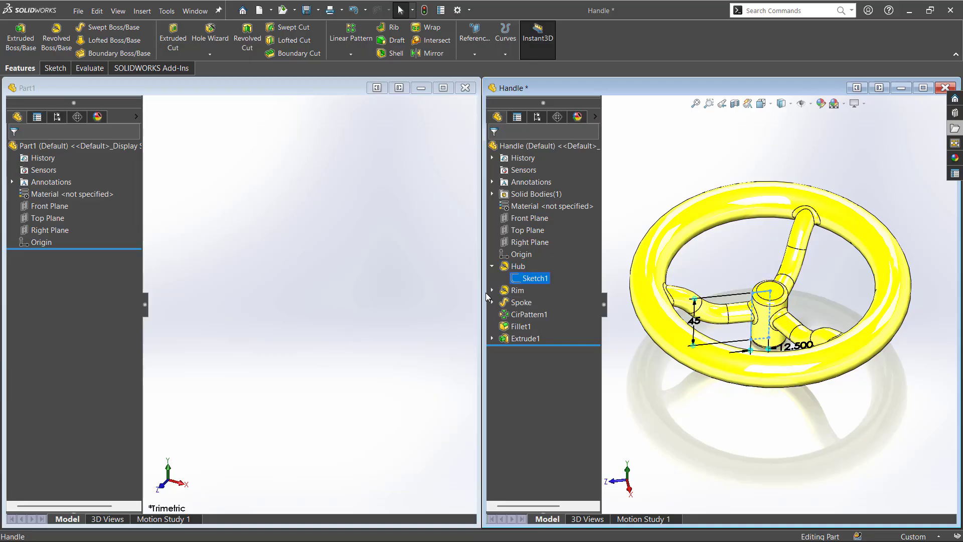
{"action": "left_click", "coordinate": [522, 292]}
{"action": "left_click", "coordinate": [493, 290]}
{"action": "left_click", "coordinate": [534, 302]}
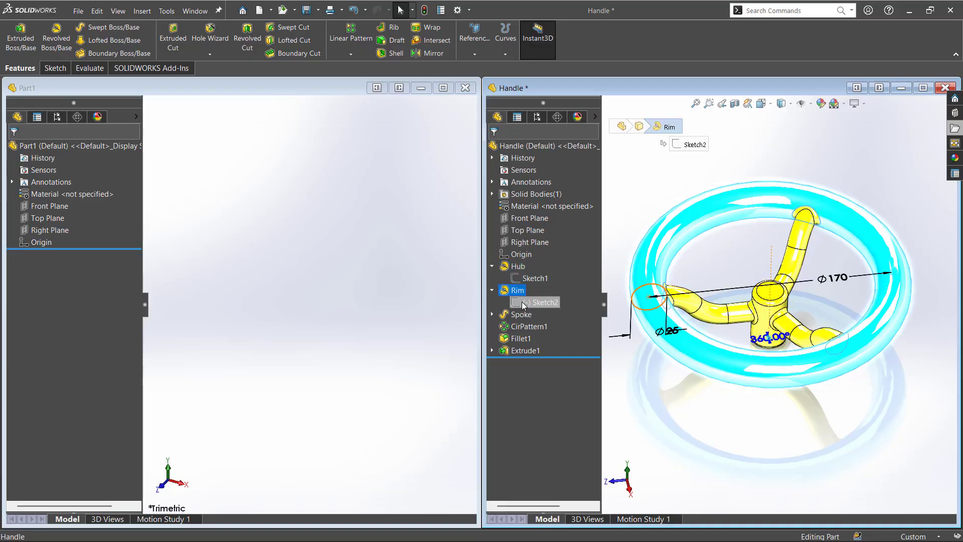
{"action": "mouse_move", "coordinate": [627, 351]}
{"action": "middle_mouse_down"}
{"action": "mouse_move", "coordinate": [625, 305]}
{"action": "mouse_move", "coordinate": [652, 340]}
{"action": "middle_mouse_up"}
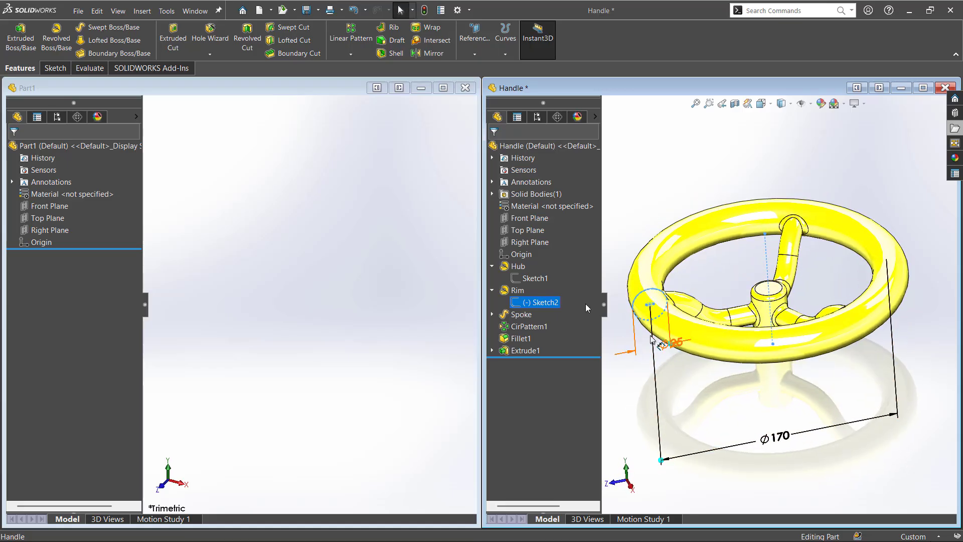
{"action": "left_click", "coordinate": [534, 278]}
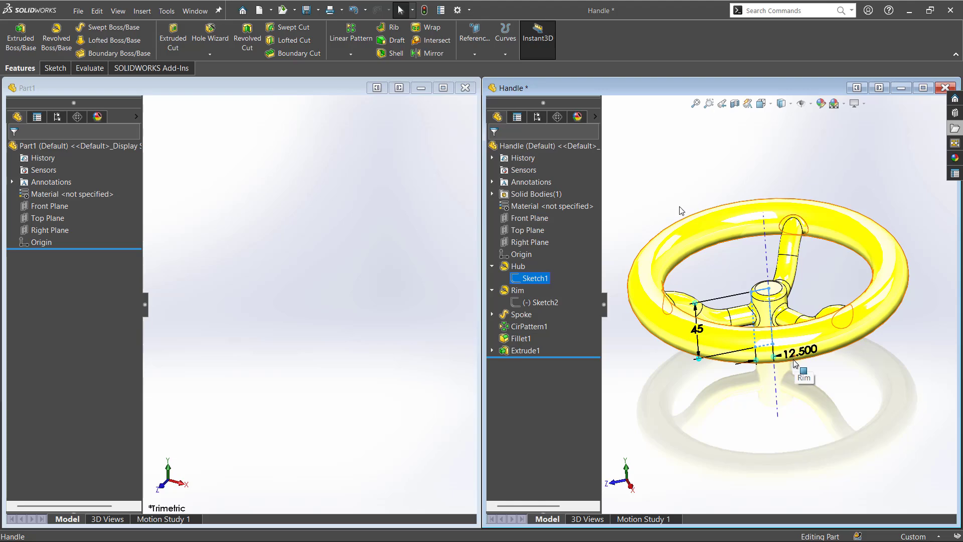
Step: Sketch a closed rectangle about 27 mm wide and 74 mm high on the new part's Front Plane, up and left from the origin
{"action": "left_click", "coordinate": [245, 337]}
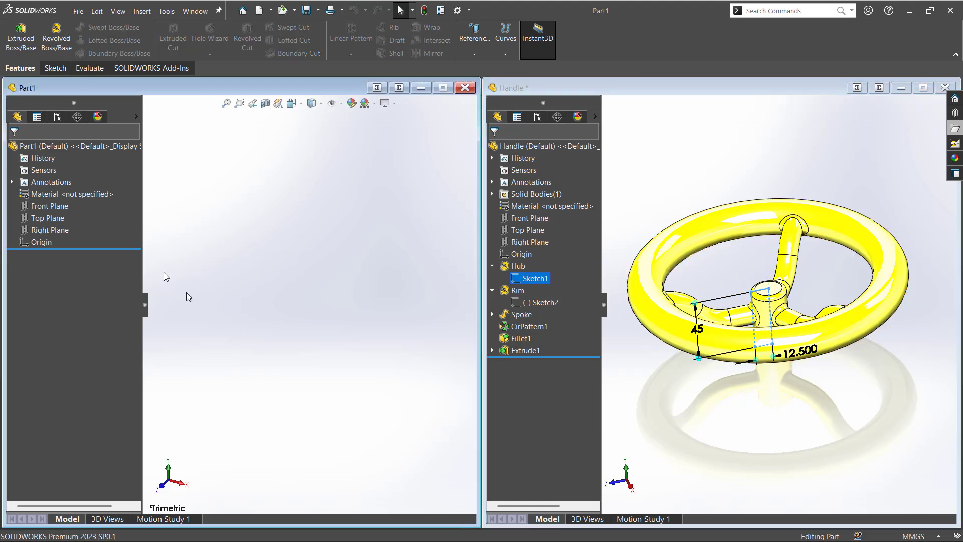
{"action": "left_click", "coordinate": [42, 206]}
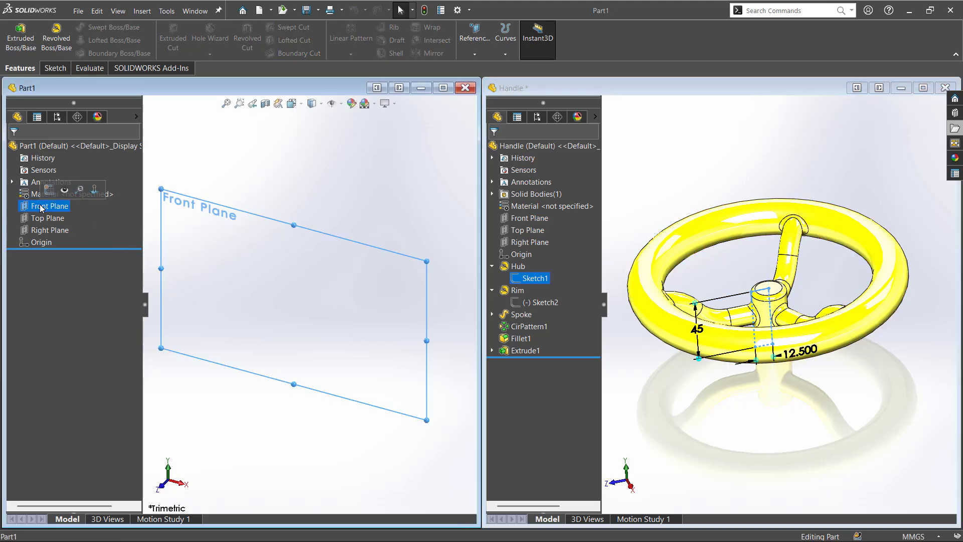
{"action": "left_click", "coordinate": [49, 189]}
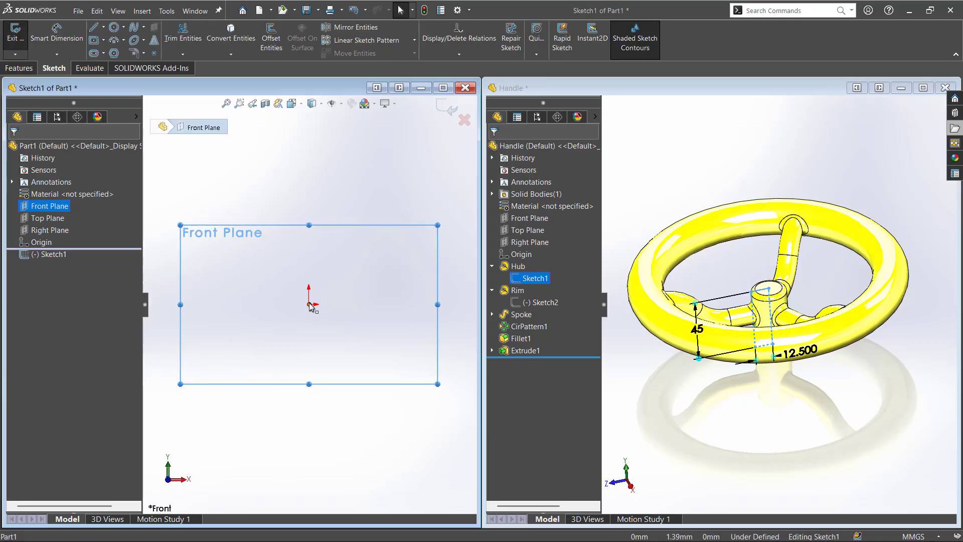
{"action": "key", "text": "l"}
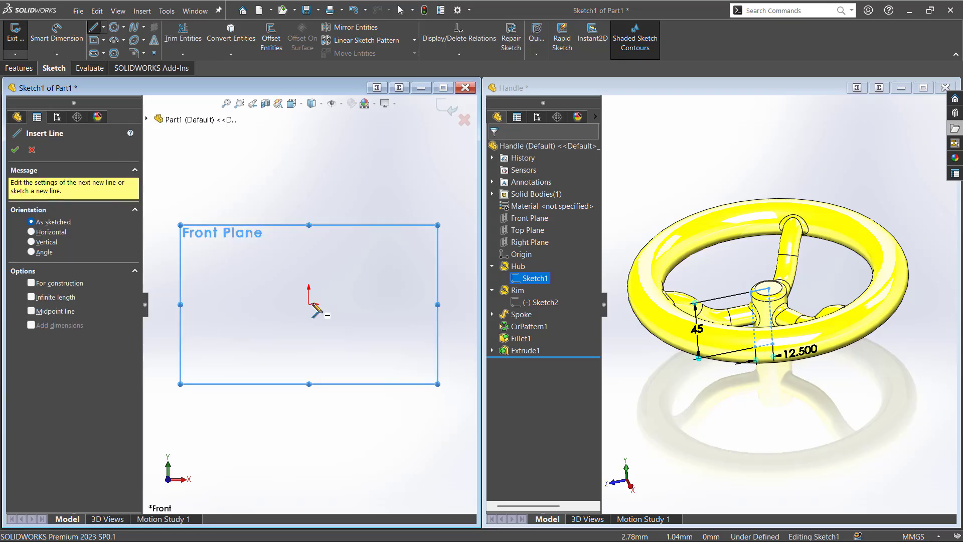
{"action": "left_click", "coordinate": [309, 304]}
{"action": "left_click", "coordinate": [309, 197]}
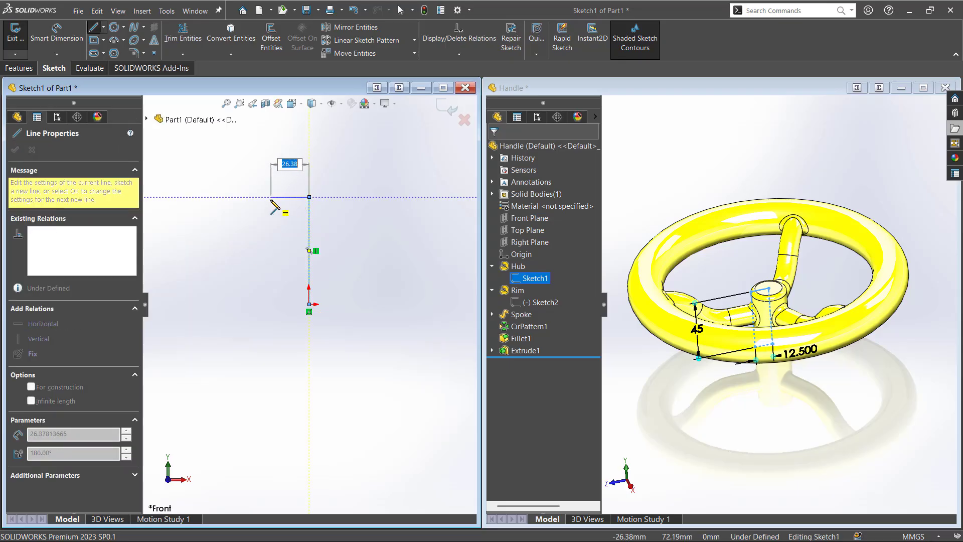
{"action": "left_click", "coordinate": [271, 197]}
{"action": "left_click", "coordinate": [270, 304]}
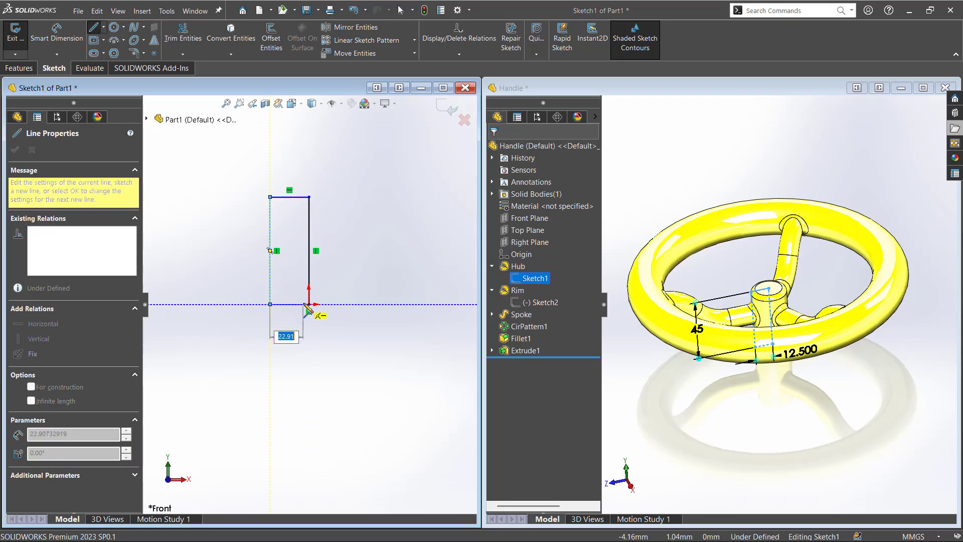
{"action": "left_click", "coordinate": [309, 304]}
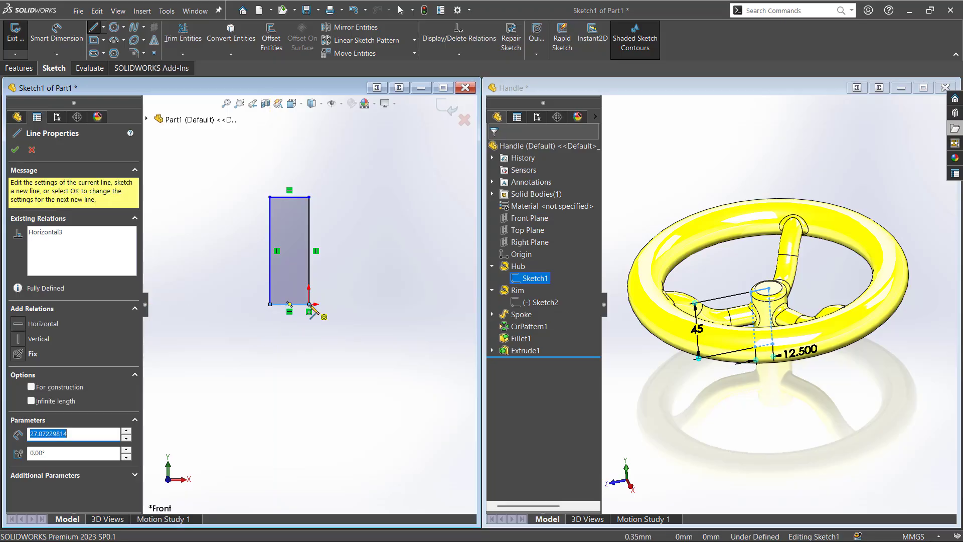
Step: Add a vertical line about 44 mm long downward from the origin and convert it to construction geometry
{"action": "left_click", "coordinate": [309, 367]}
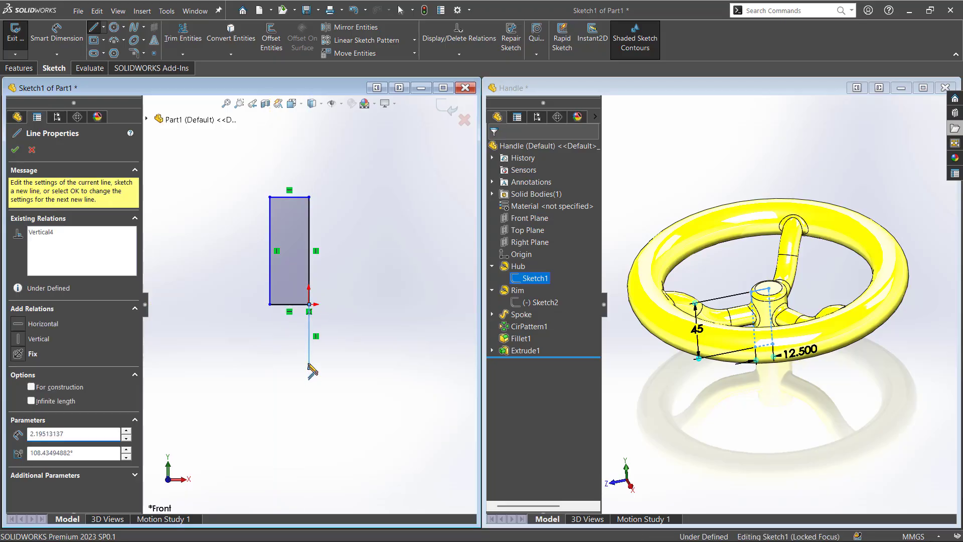
{"action": "key", "text": "Escape"}
{"action": "left_click", "coordinate": [309, 350]}
{"action": "left_click", "coordinate": [339, 317]}
{"action": "left_click", "coordinate": [271, 364]}
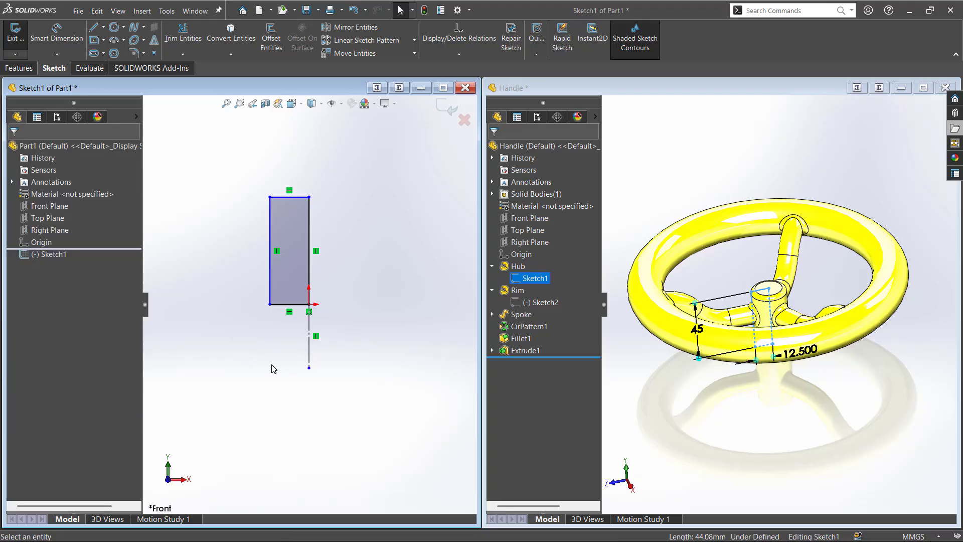
Step: Dimension the rectangle's left edge to the vertical centerline as a doubled, diameter-style distance of 50 mm
{"action": "key", "text": "d"}
{"action": "left_click", "coordinate": [270, 282]}
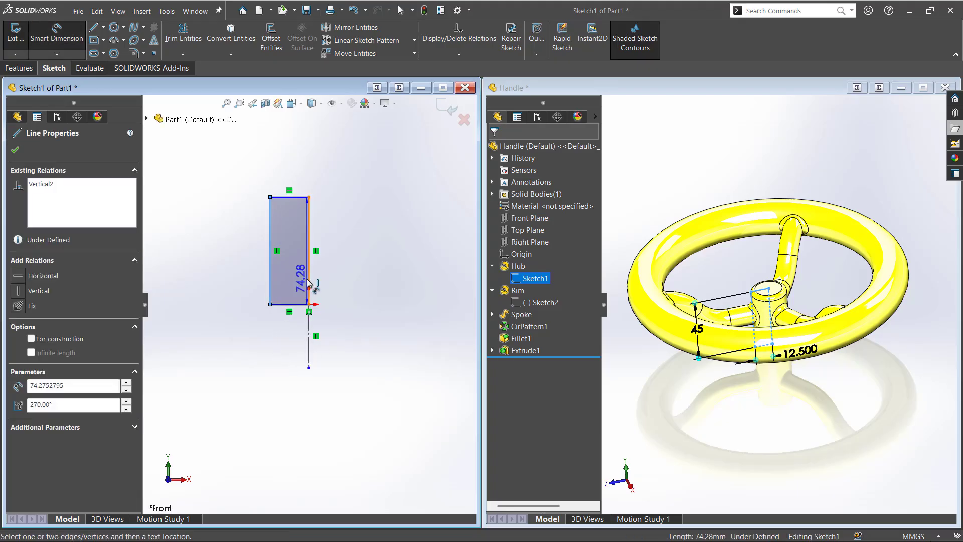
{"action": "left_click", "coordinate": [309, 285]}
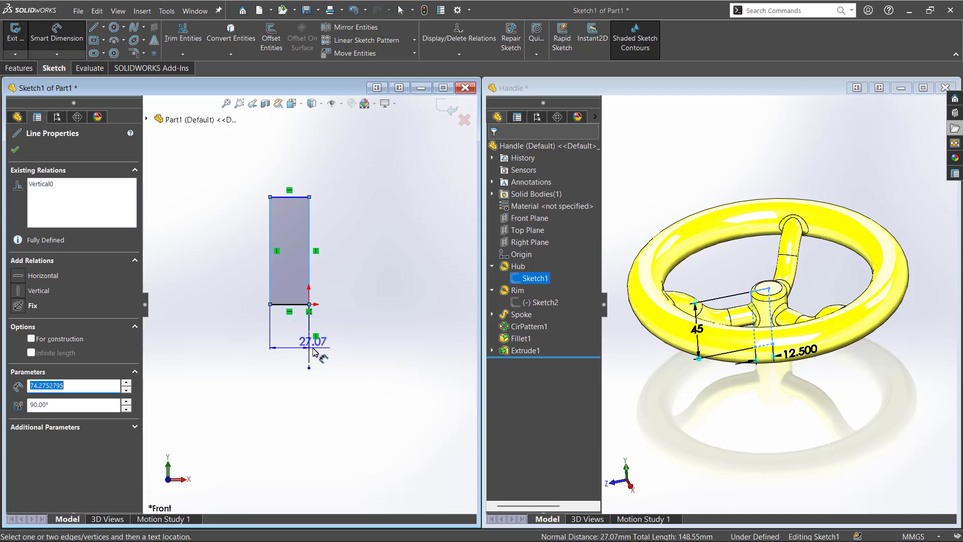
{"action": "left_click", "coordinate": [309, 294]}
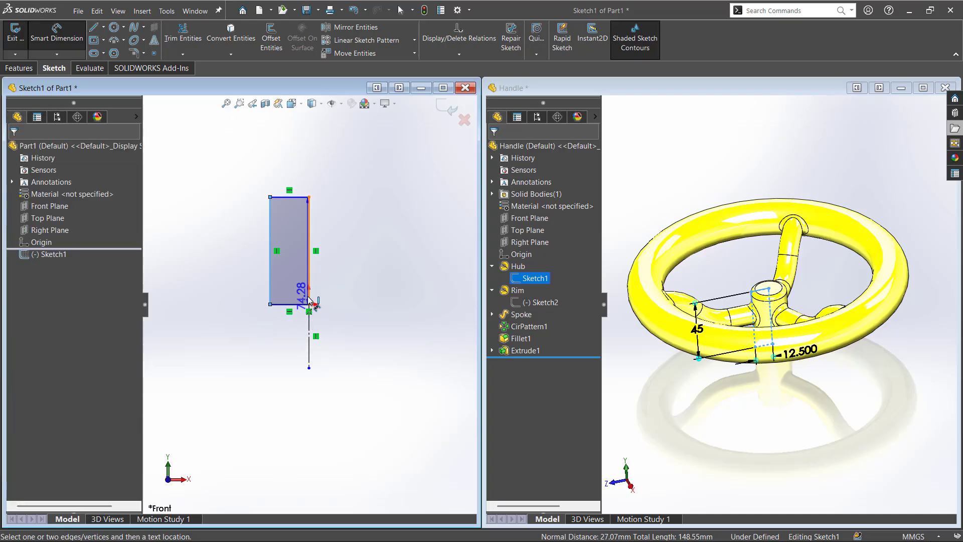
{"action": "left_click", "coordinate": [310, 340]}
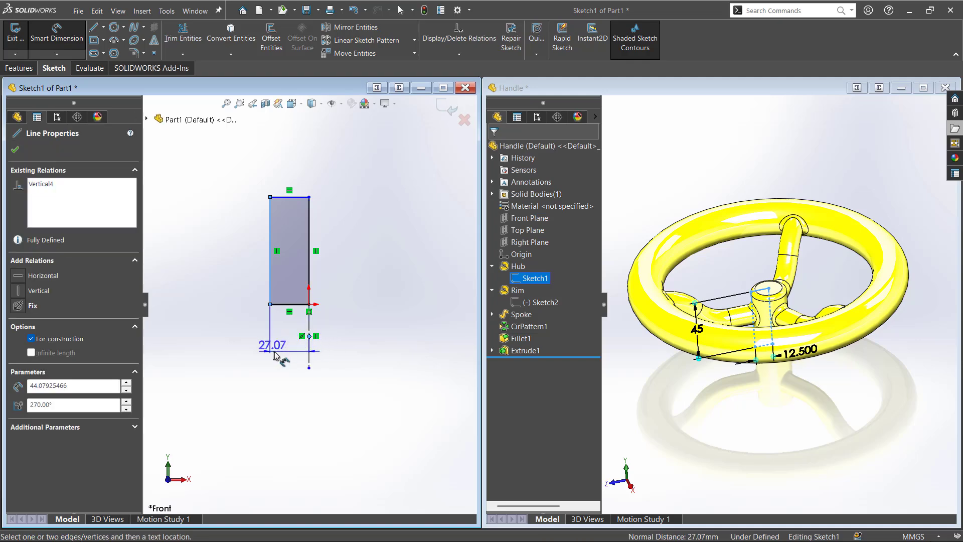
{"action": "left_click", "coordinate": [309, 350]}
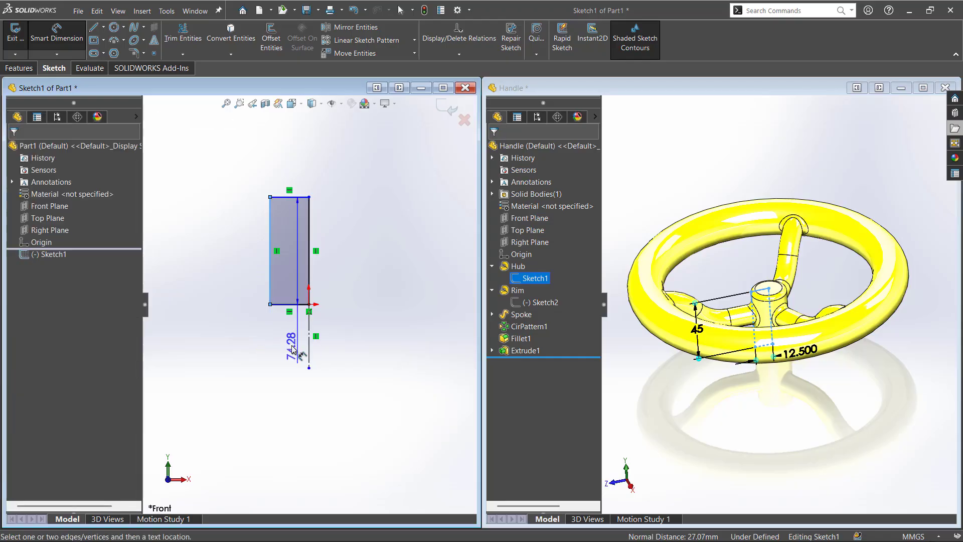
{"action": "left_click", "coordinate": [308, 350]}
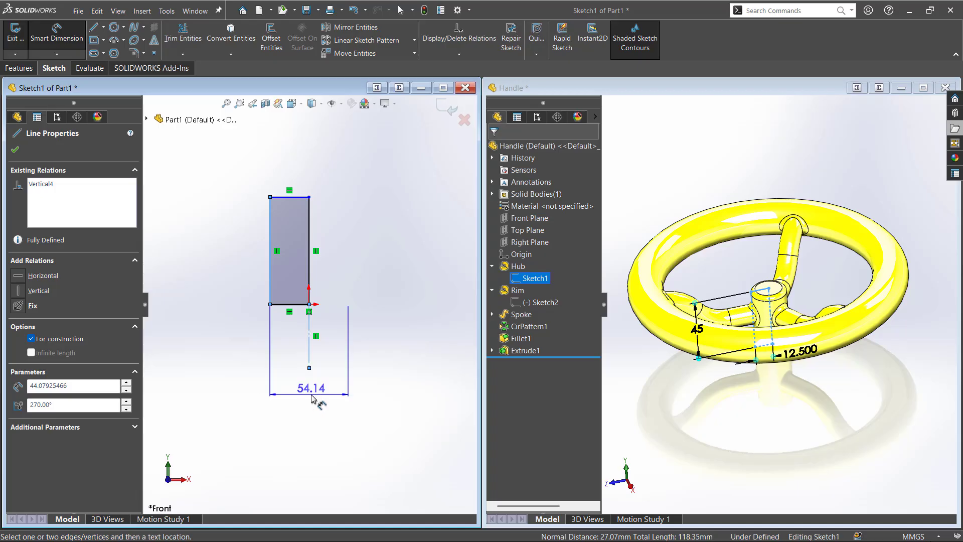
{"action": "left_click", "coordinate": [311, 397]}
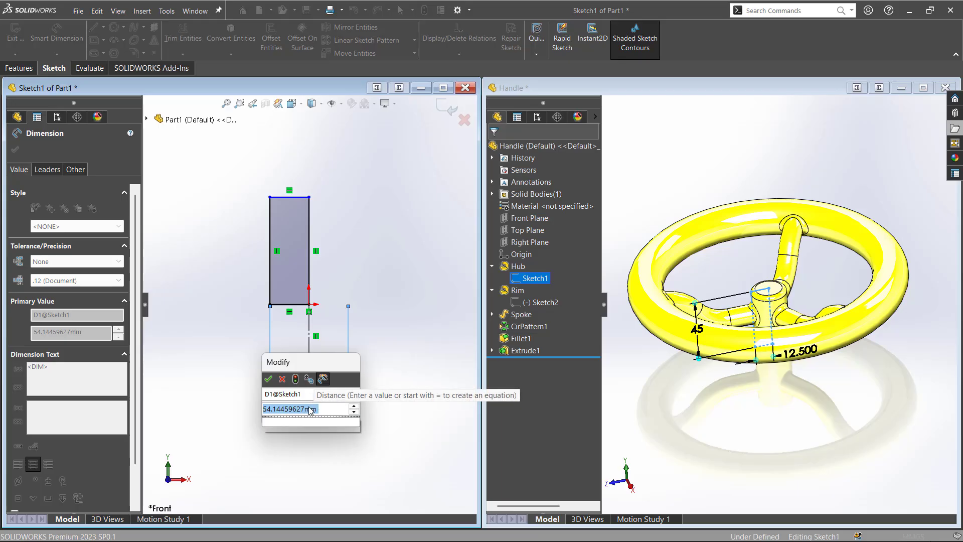
{"action": "type", "text": "50"}
{"action": "key", "text": "Return"}
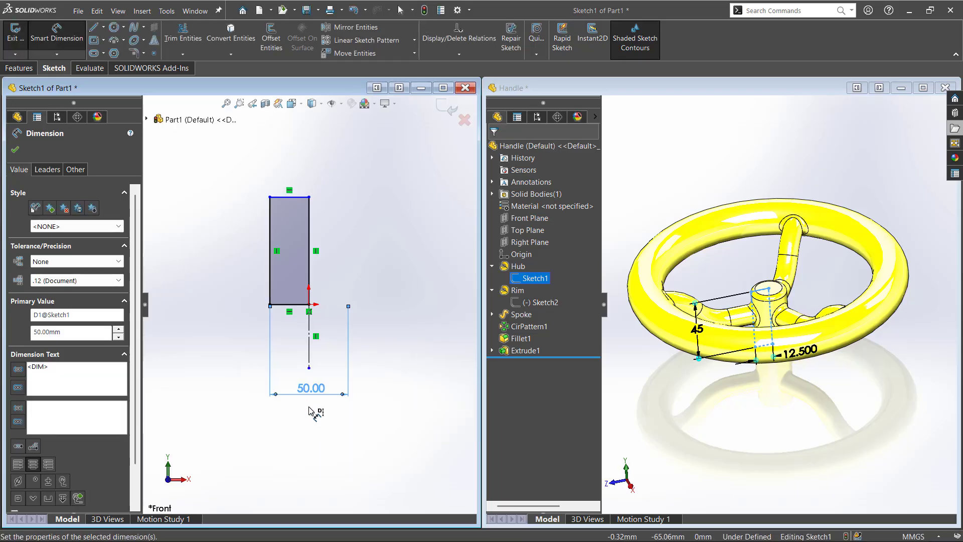
{"action": "left_click", "coordinate": [267, 262]}
{"action": "left_click", "coordinate": [228, 267]}
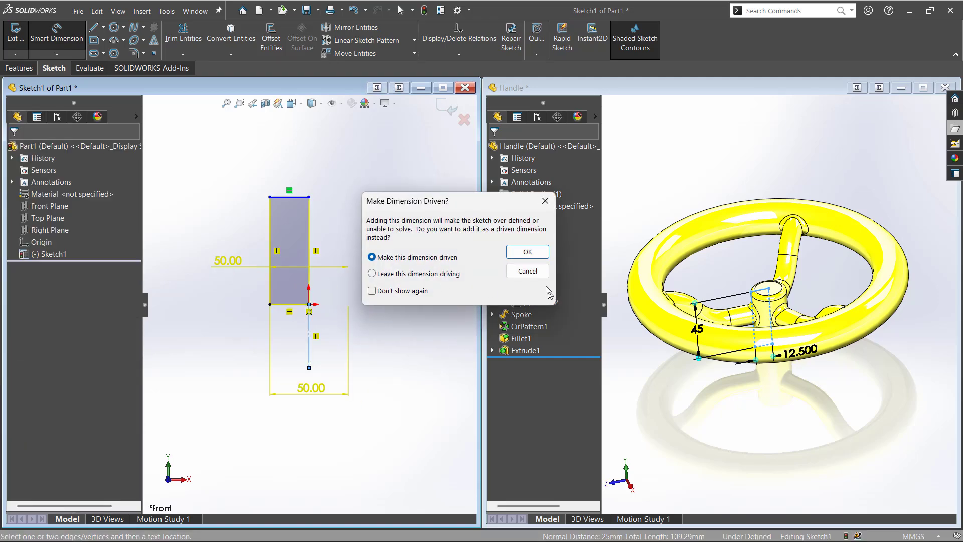
{"action": "left_click", "coordinate": [526, 273]}
Step: Dimension the rectangle's left edge and set its height to 45 mm
{"action": "left_click", "coordinate": [272, 261]}
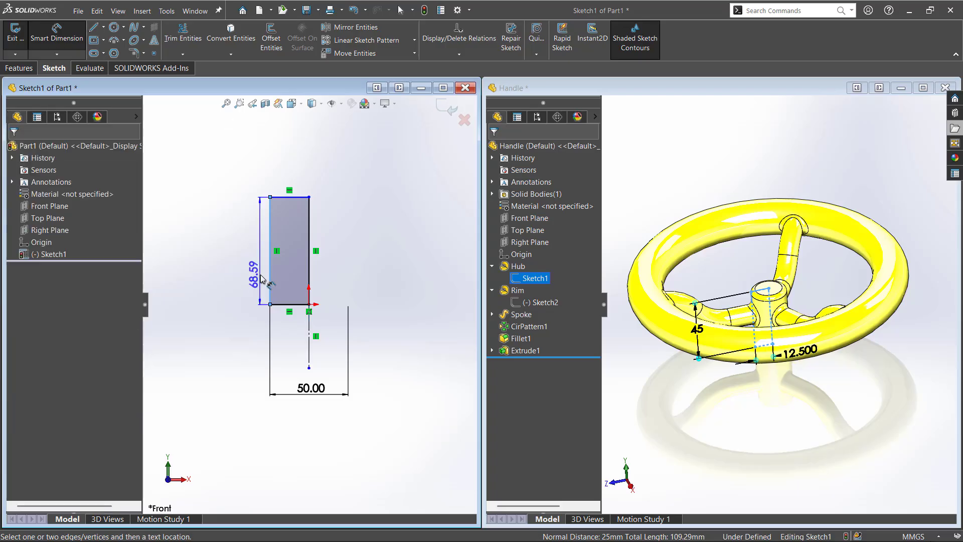
{"action": "left_click", "coordinate": [244, 281]}
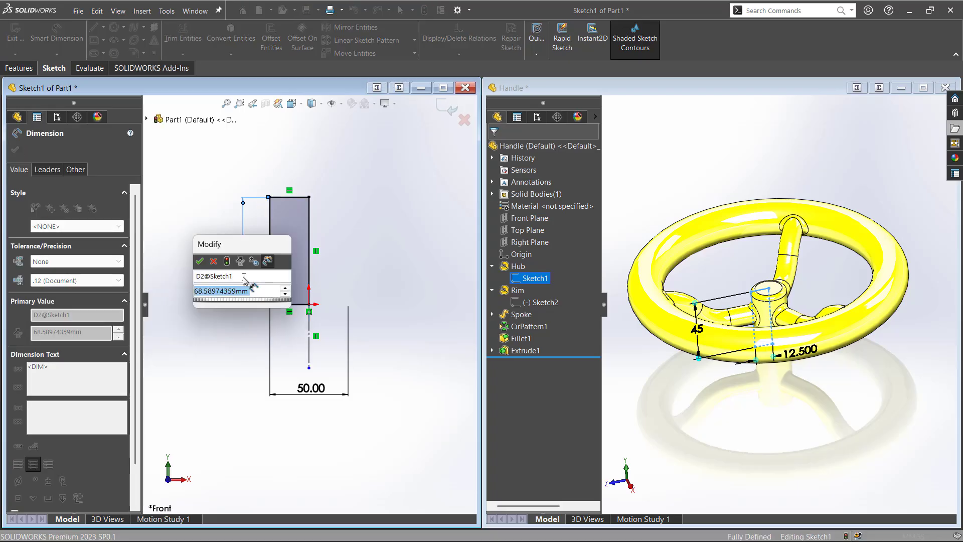
{"action": "type", "text": "45"}
{"action": "key", "text": "Return"}
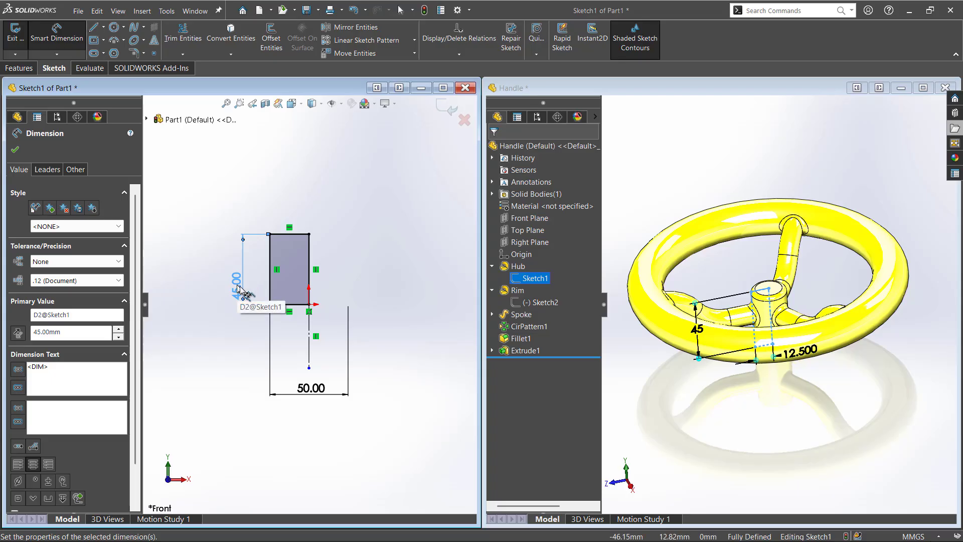
Step: Set the rectangle's doubled distance about the vertical centerline to 25 mm, and return to the front view
{"action": "mouse_move", "coordinate": [441, 327]}
{"action": "middle_mouse_down"}
{"action": "mouse_move", "coordinate": [421, 308]}
{"action": "mouse_move", "coordinate": [400, 369]}
{"action": "middle_mouse_up"}
{"action": "left_click", "coordinate": [291, 303]}
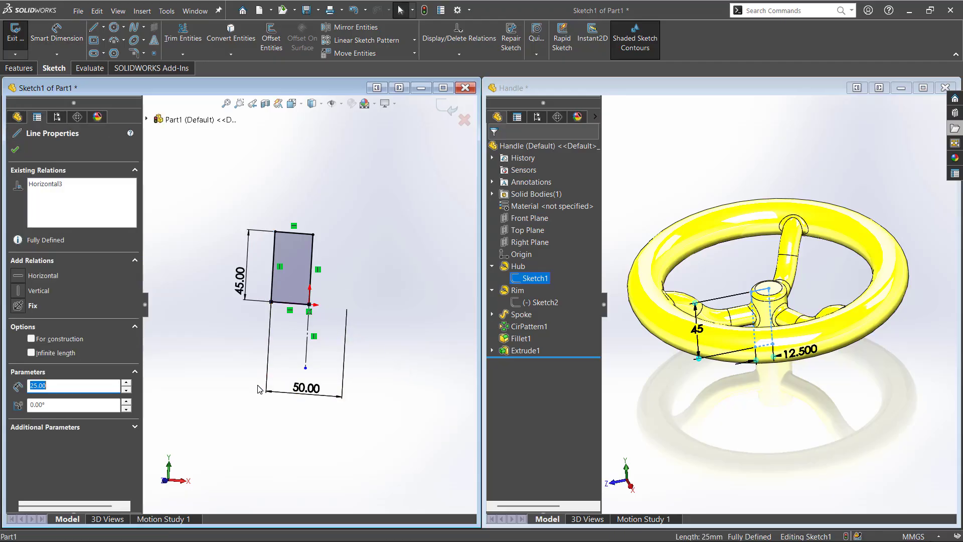
{"action": "left_click", "coordinate": [265, 398]}
{"action": "middle_click_drag", "start_coordinate": [275, 430], "coordinate": [314, 389]}
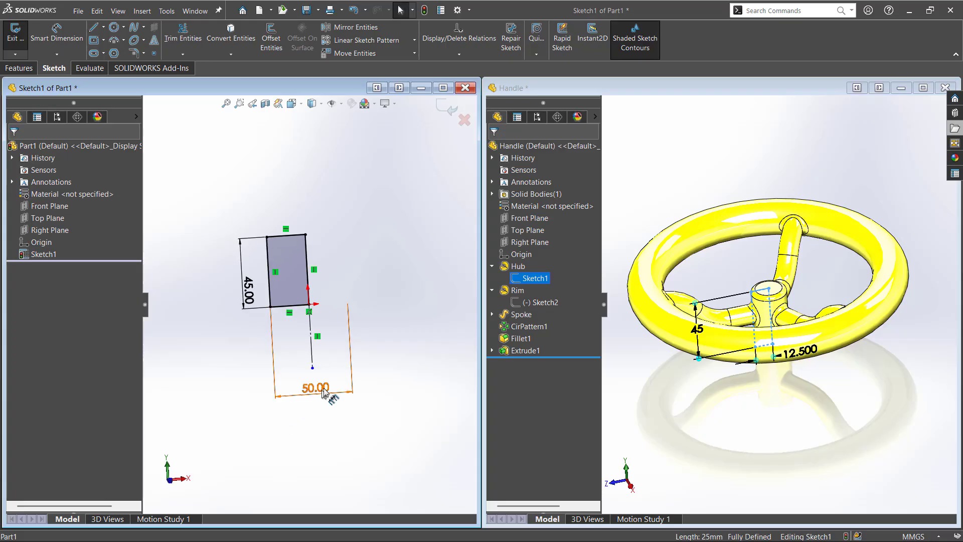
{"action": "double_click", "coordinate": [316, 386]}
{"action": "type", "text": "25"}
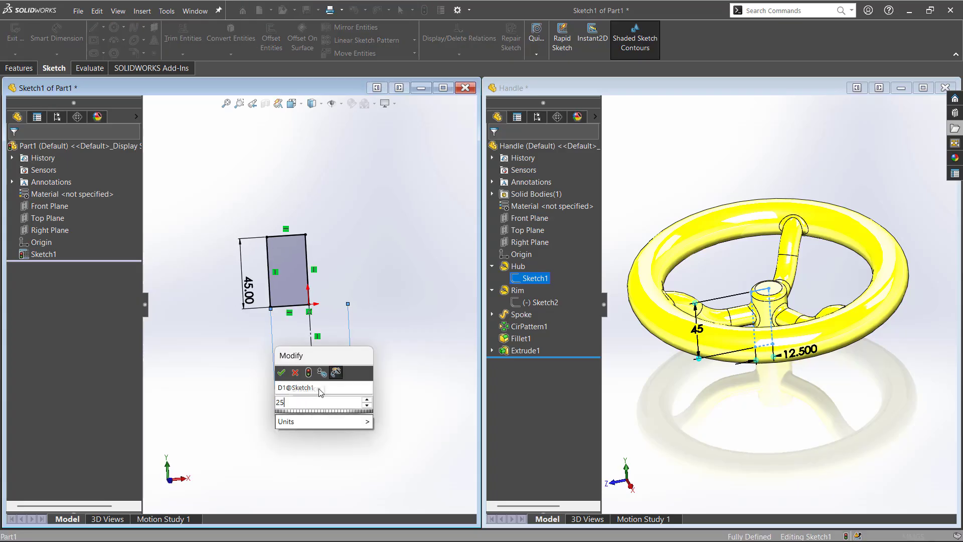
{"action": "key", "text": "Return"}
{"action": "left_click", "coordinate": [308, 426]}
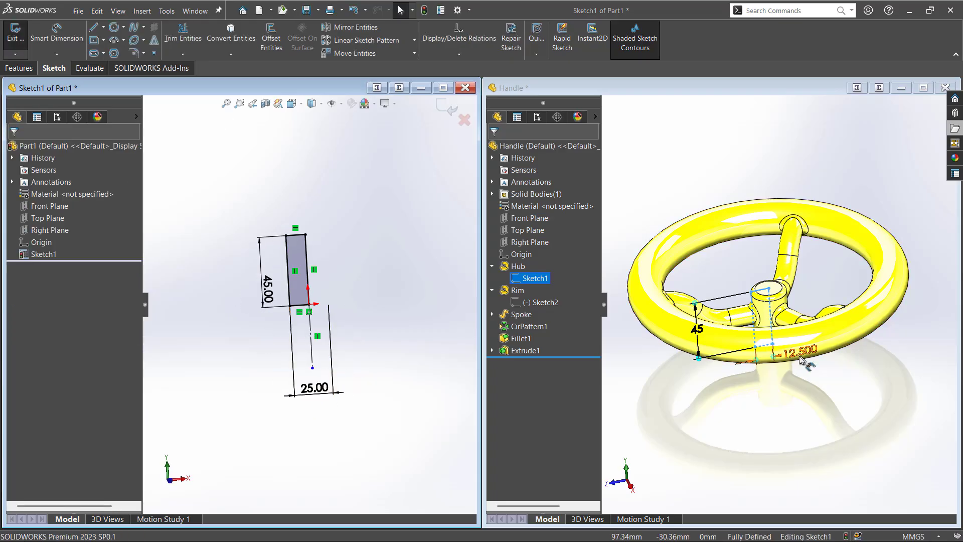
{"action": "middle_click_drag", "start_coordinate": [290, 441], "coordinate": [232, 380]}
{"action": "scroll", "coordinate": [247, 387], "scroll_direction": "up", "scroll_amount": 4}
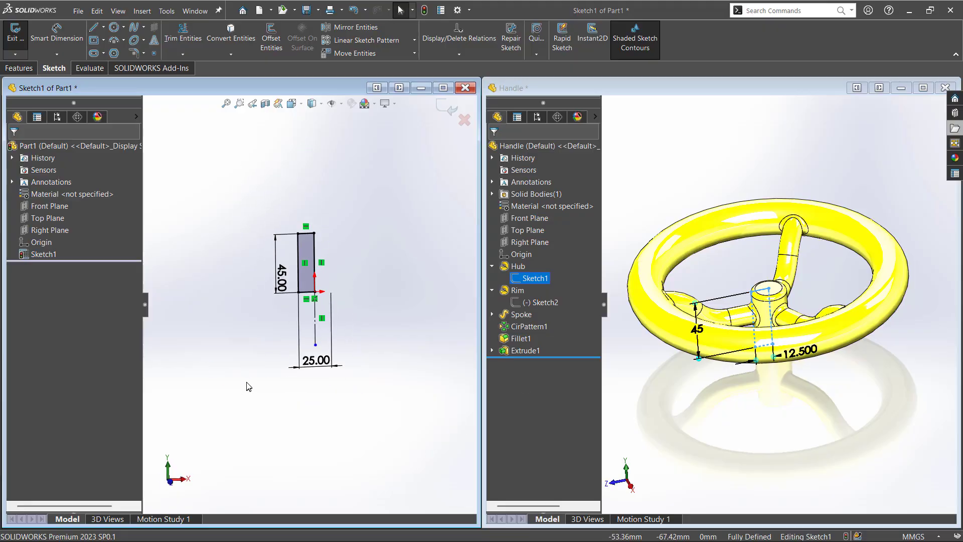
{"action": "key", "text": "ctrl+1"}
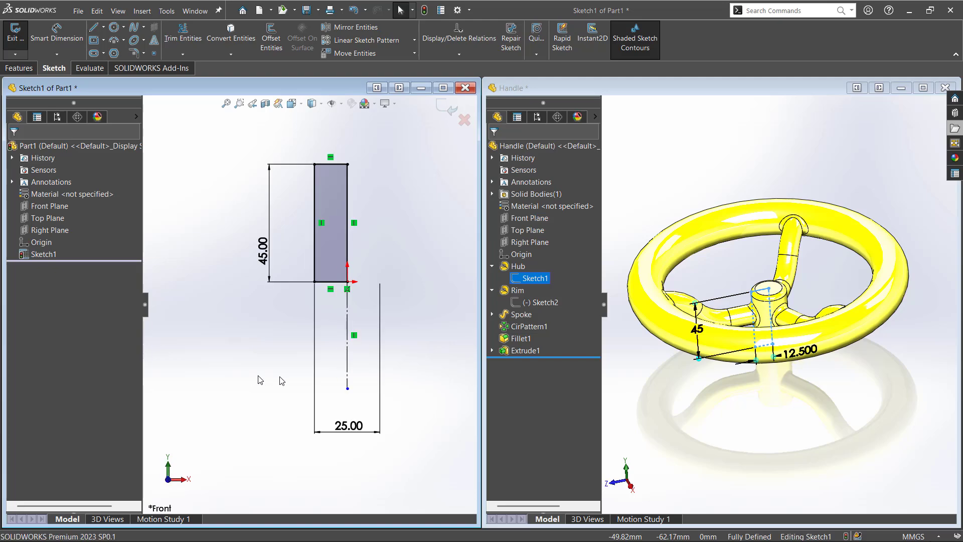
Step: Open the original Handle's rim Sketch2 and look at the circle's size and its distance from the axis
{"action": "left_click", "coordinate": [655, 411]}
{"action": "left_click", "coordinate": [541, 302]}
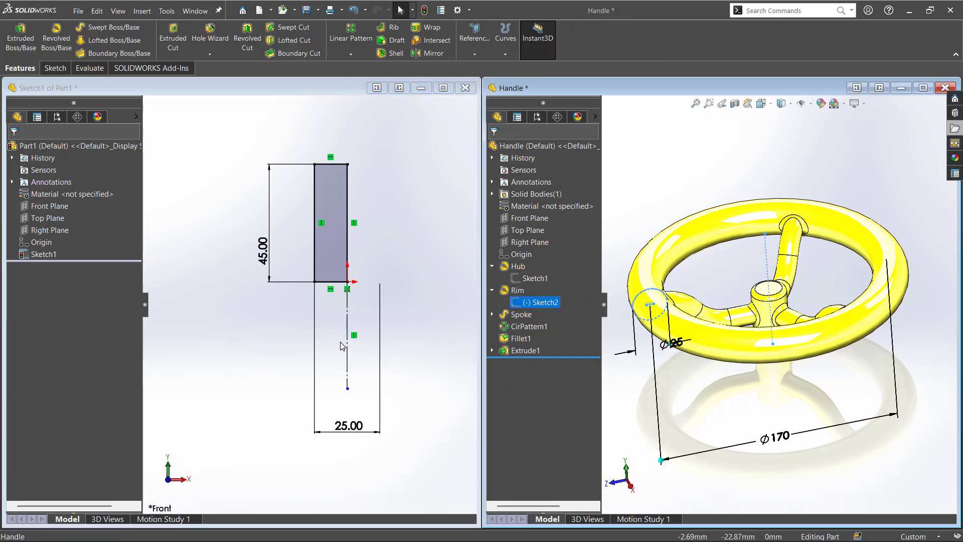
{"action": "key", "text": "c"}
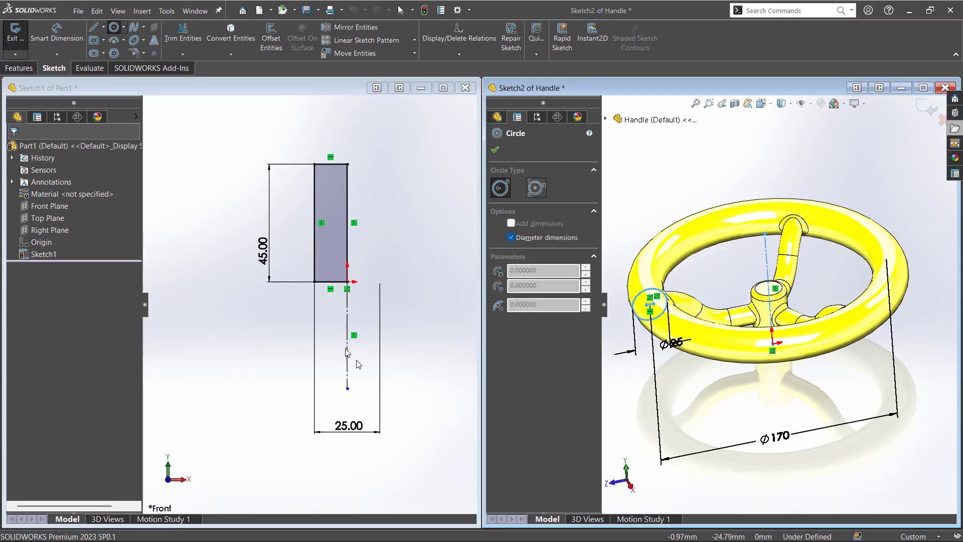
{"action": "scroll", "coordinate": [373, 375], "scroll_direction": "up", "scroll_amount": 5}
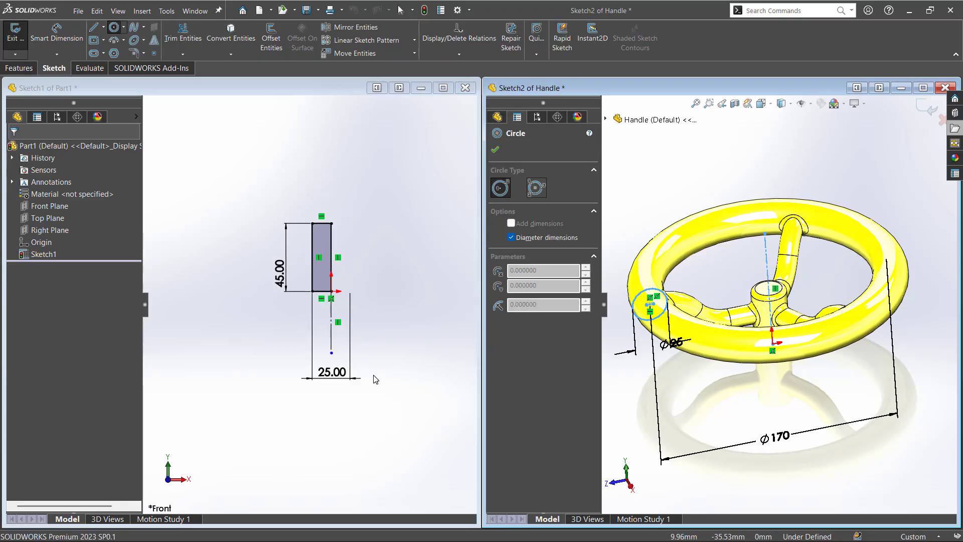
Step: Sketch a 25 mm diameter circle up and left of the hub rectangle in the new part's sketch
{"action": "left_click", "coordinate": [210, 221]}
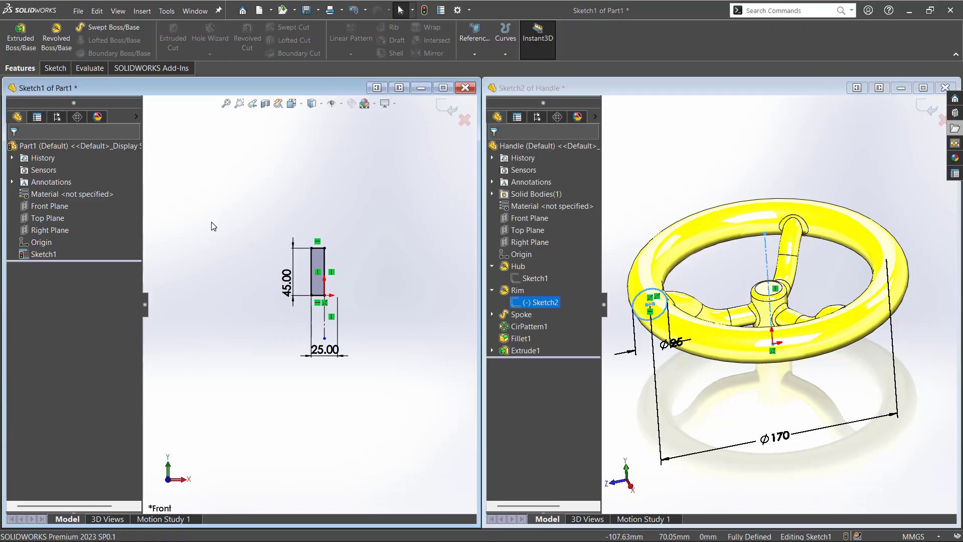
{"action": "key", "text": "c"}
{"action": "left_click", "coordinate": [189, 207]}
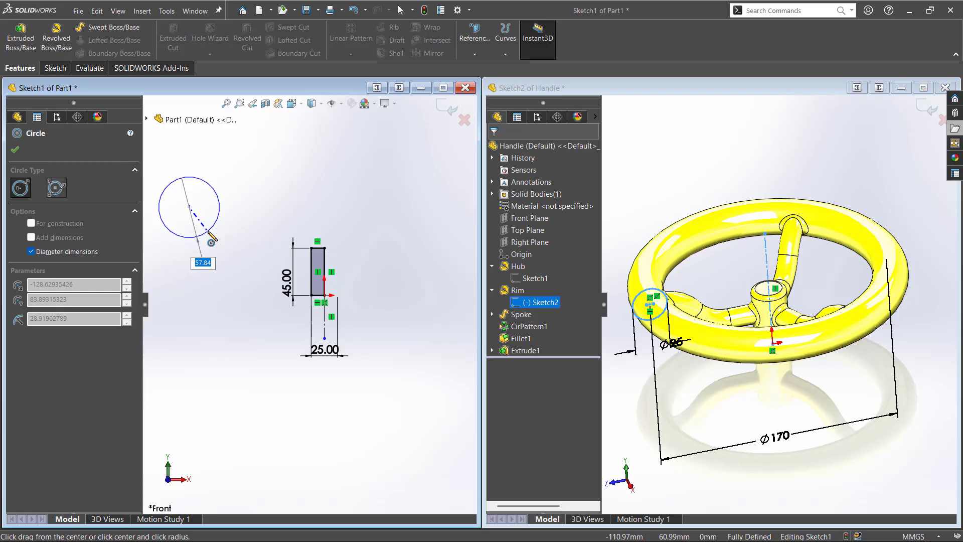
{"action": "key", "text": "Return"}
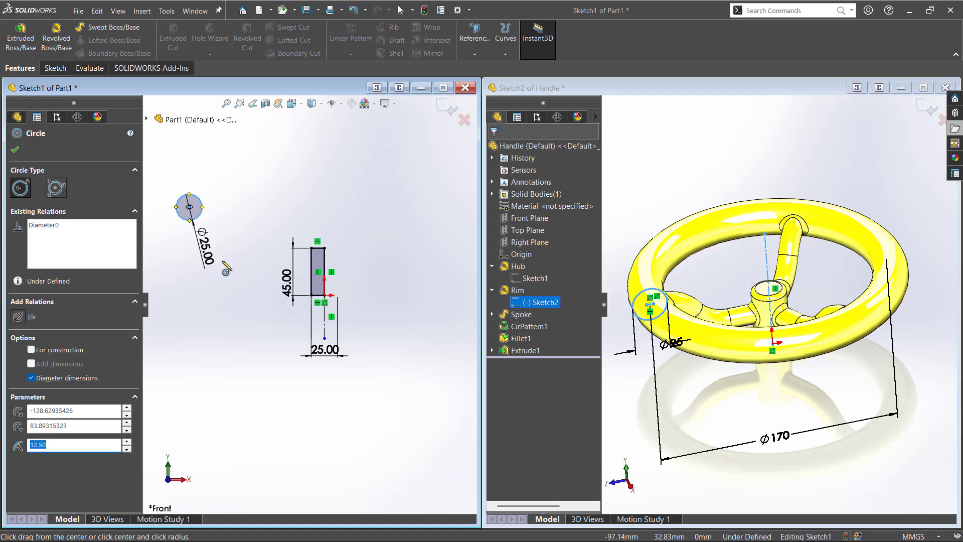
{"action": "left_click", "coordinate": [189, 206]}
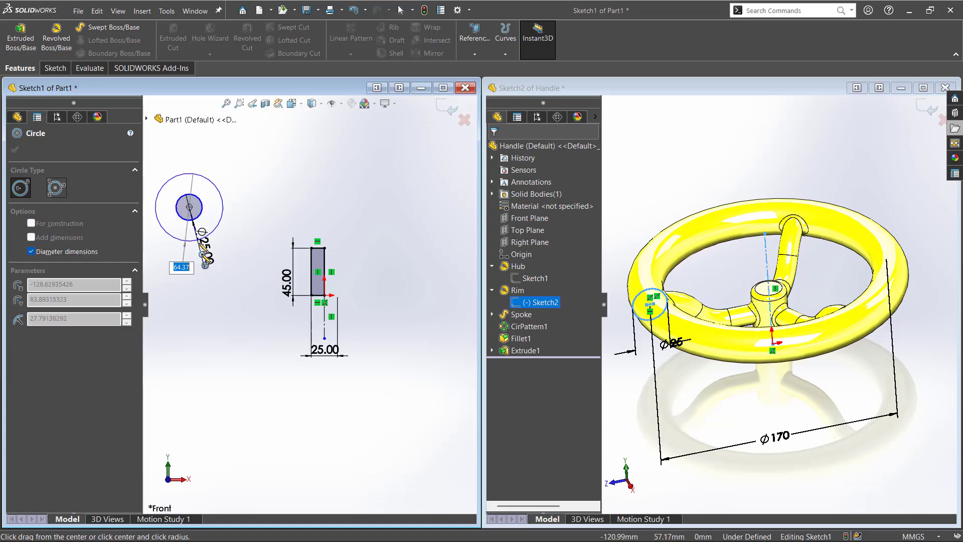
{"action": "left_click", "coordinate": [327, 327]}
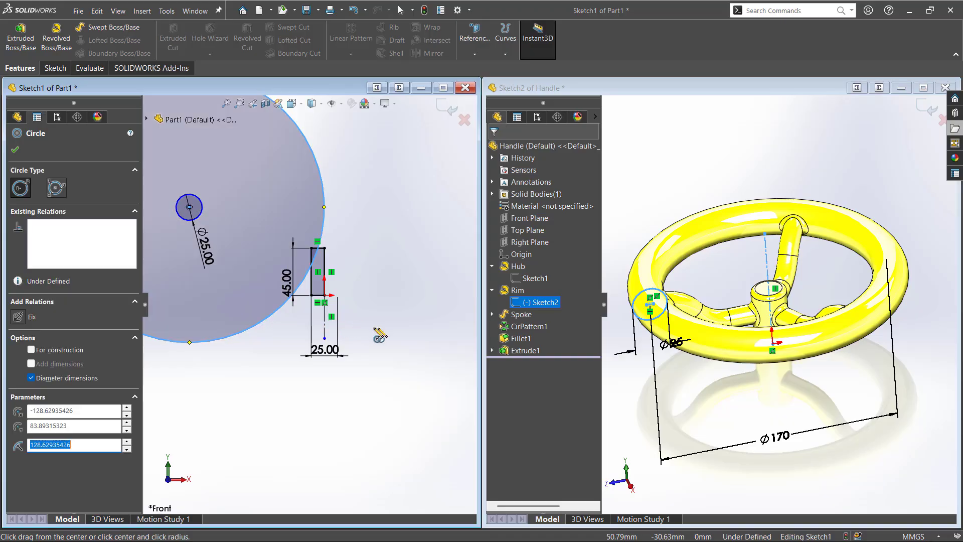
{"action": "key", "text": "Escape"}
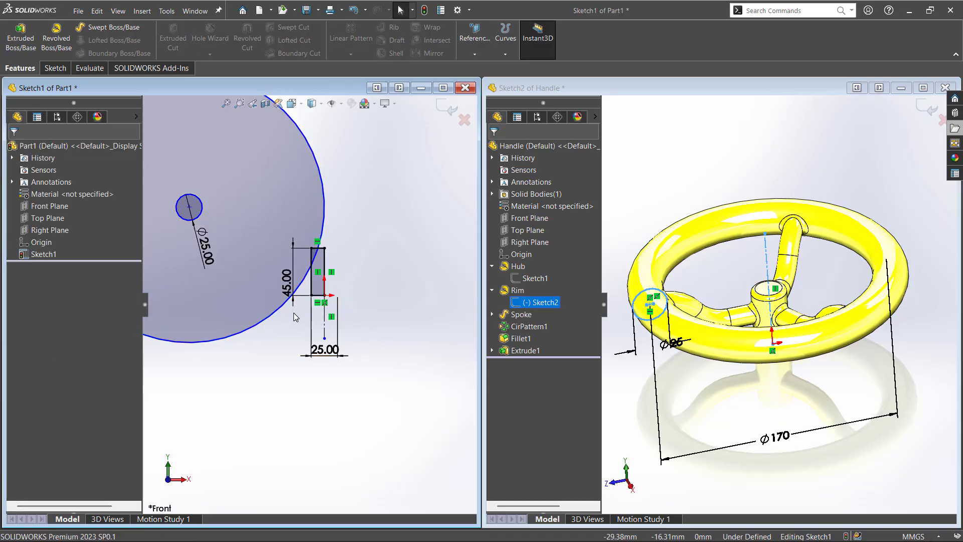
{"action": "key", "text": "ctrl+z"}
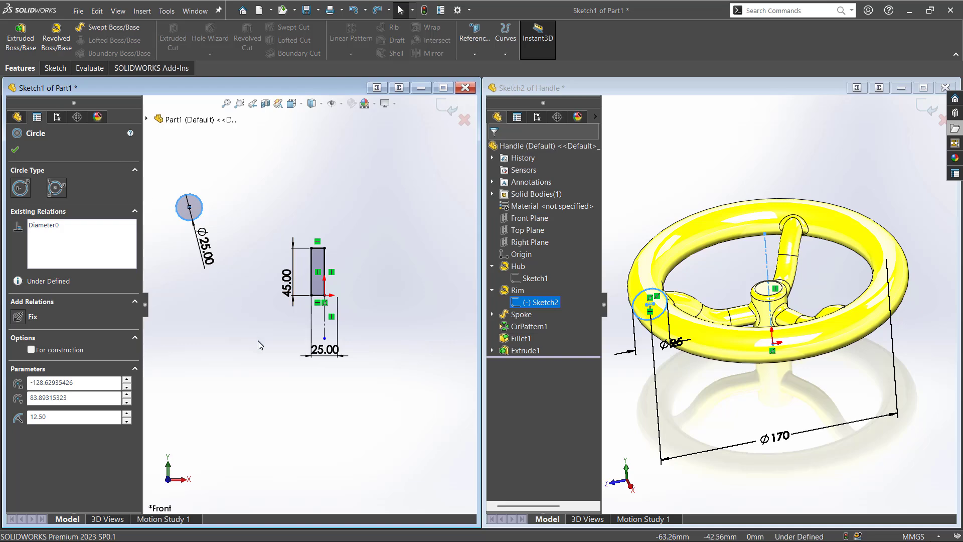
{"action": "key", "text": "Escape"}
Step: Dimension the circle's center to the vertical centerline as a doubled, diameter-style distance of 170 mm
{"action": "key", "text": "d"}
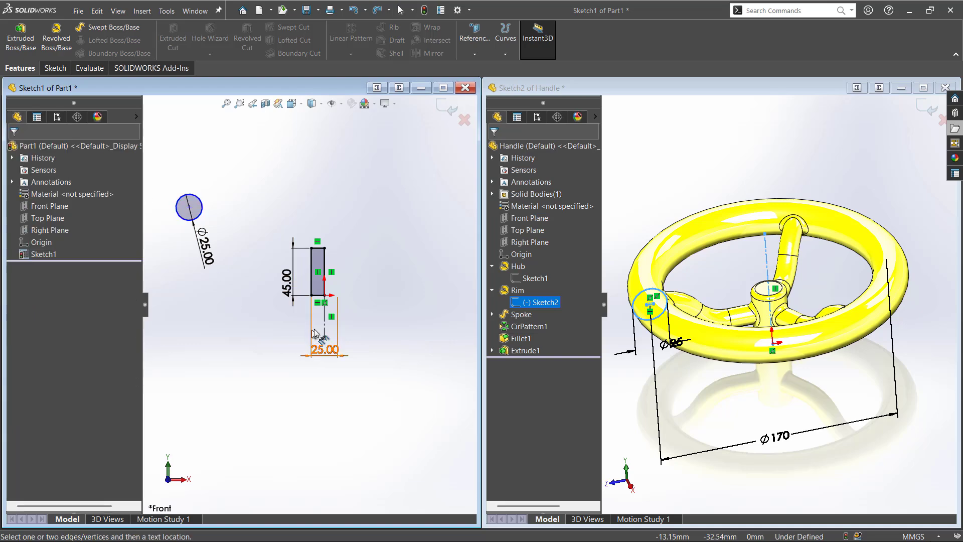
{"action": "key", "text": "Escape"}
{"action": "left_click", "coordinate": [189, 207]}
{"action": "left_click", "coordinate": [324, 328]}
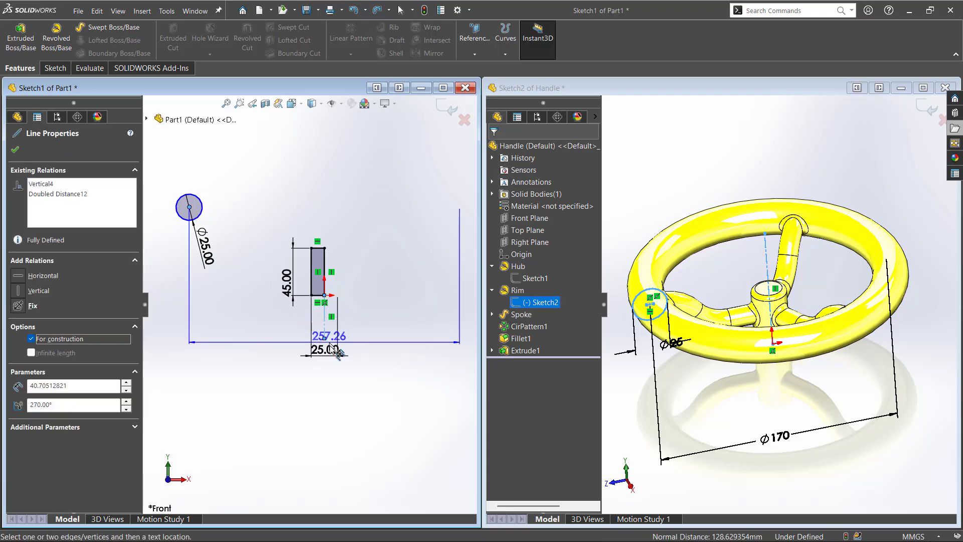
{"action": "left_click", "coordinate": [336, 411]}
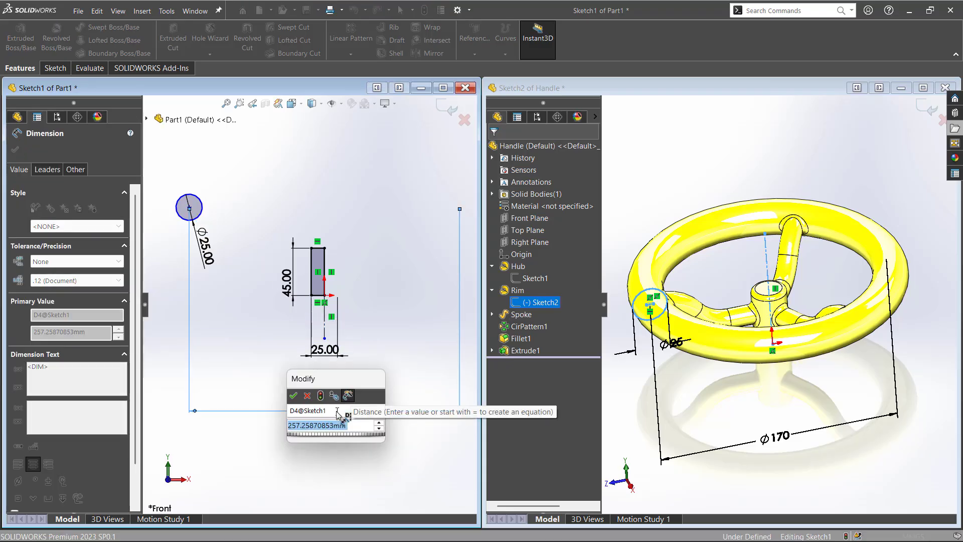
{"action": "type", "text": "170"}
{"action": "key", "text": "Return"}
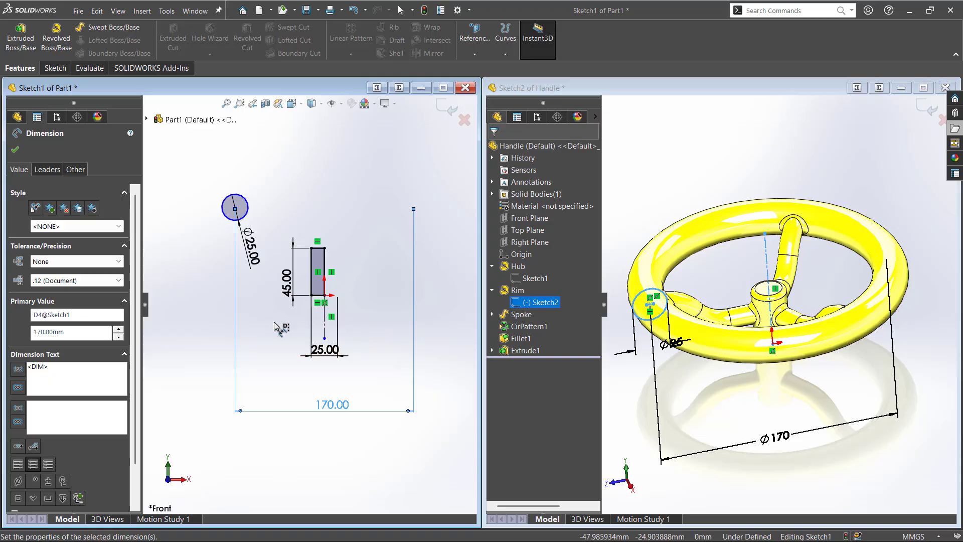
Step: Examine the original Handle's rim sketch up close and square to its plane, and close that sketch
{"action": "scroll", "coordinate": [208, 200], "scroll_direction": "down", "scroll_amount": 1}
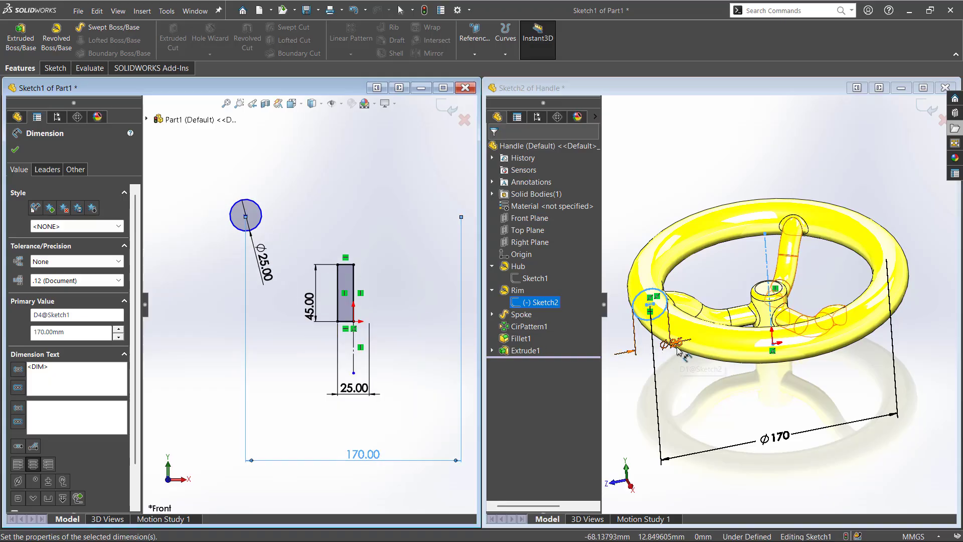
{"action": "left_click", "coordinate": [663, 382]}
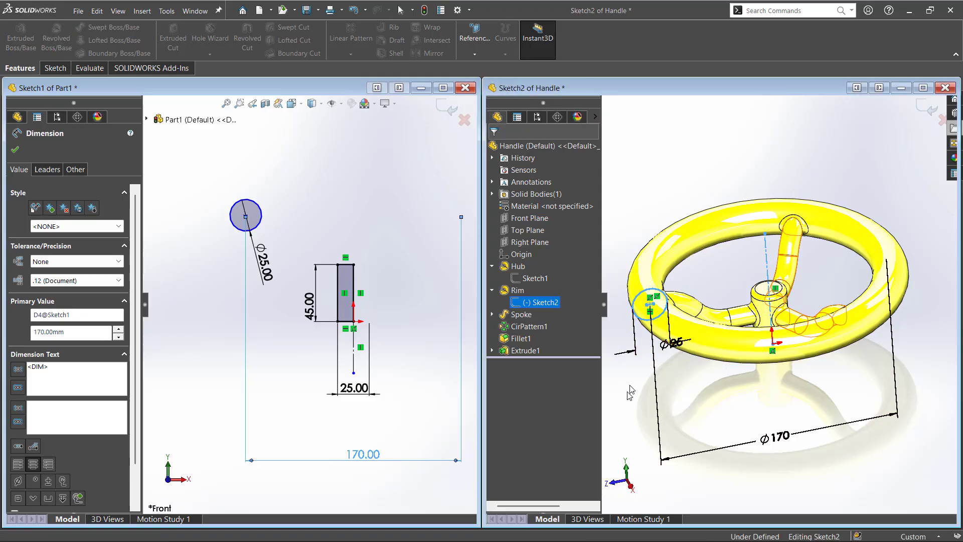
{"action": "scroll", "coordinate": [737, 300], "scroll_direction": "down", "scroll_amount": 8}
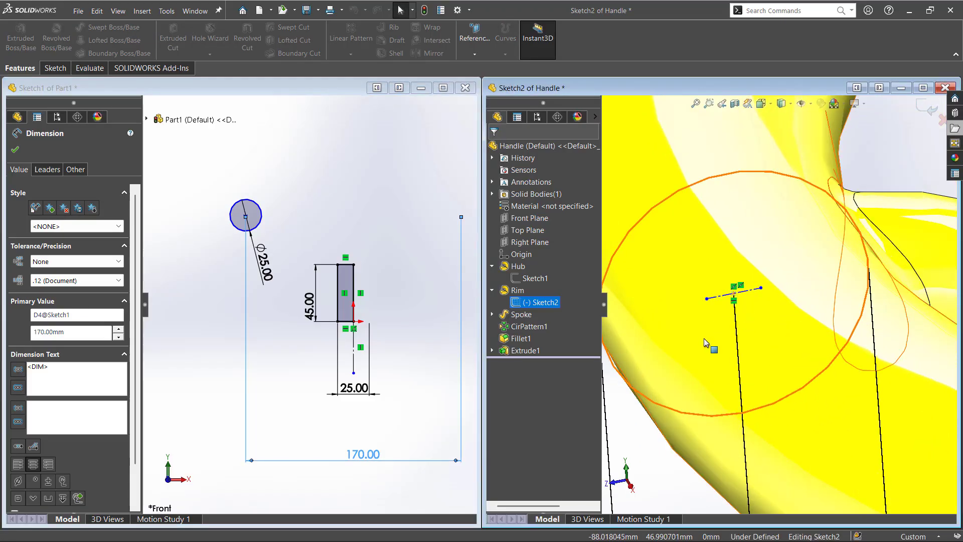
{"action": "scroll", "coordinate": [707, 339], "scroll_direction": "up", "scroll_amount": 5}
{"action": "left_click", "coordinate": [530, 303]}
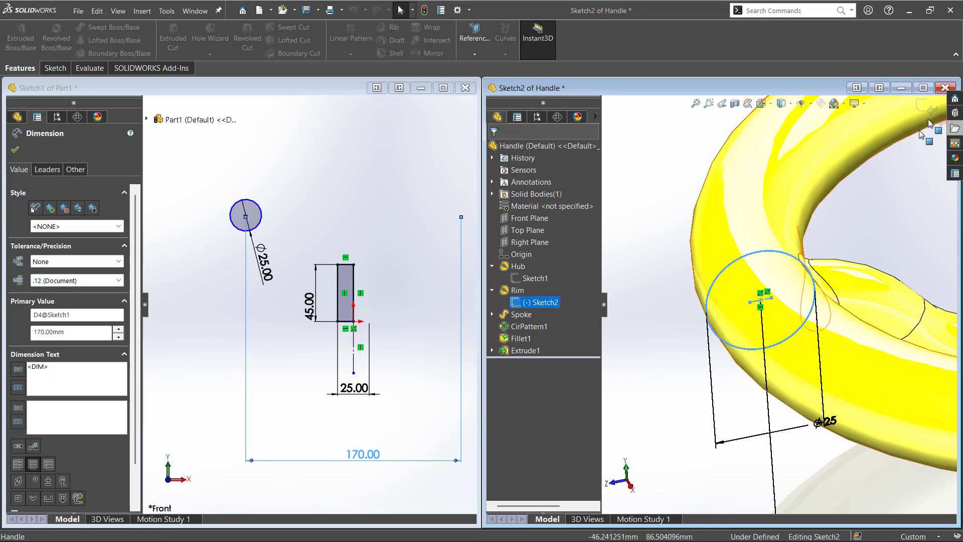
{"action": "key", "text": "ctrl+8"}
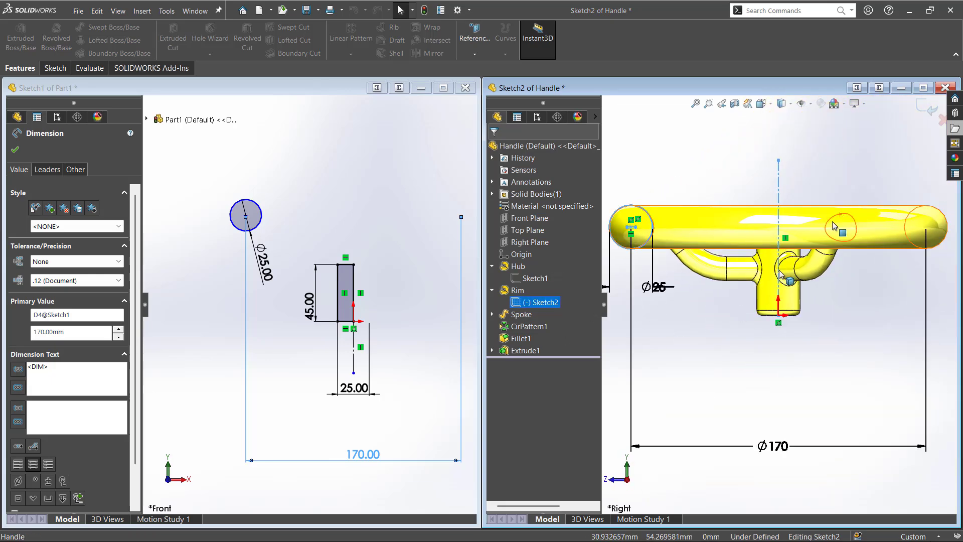
{"action": "scroll", "coordinate": [661, 246], "scroll_direction": "down", "scroll_amount": 5}
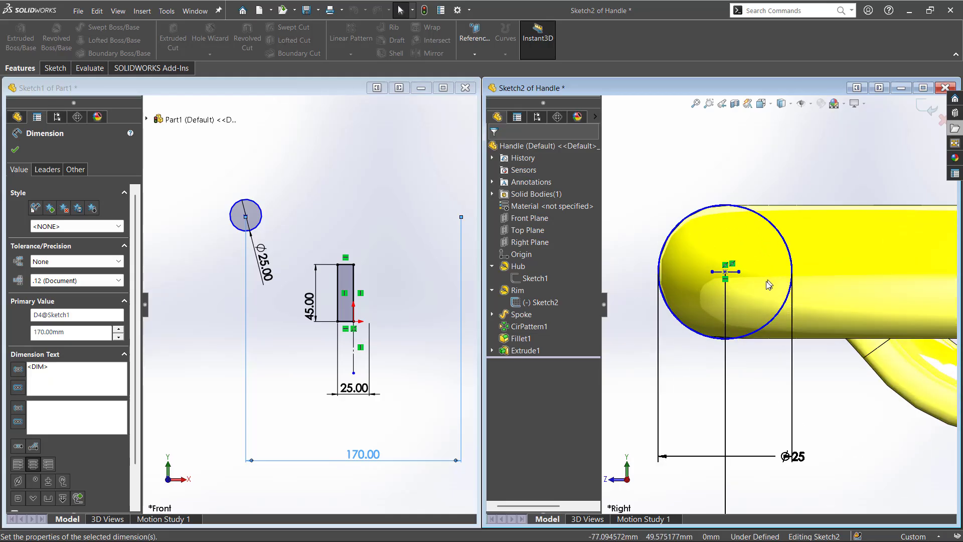
{"action": "key", "text": "f"}
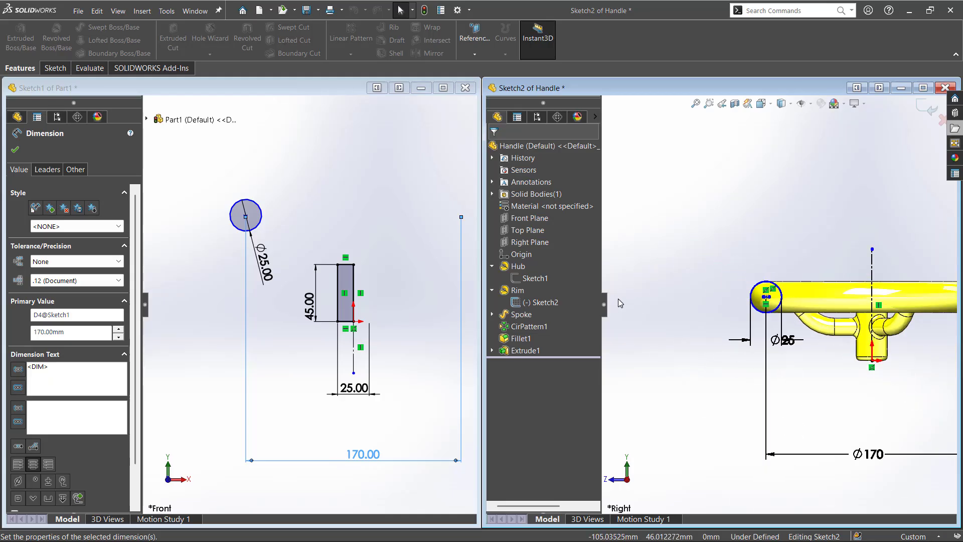
{"action": "scroll", "coordinate": [747, 364], "scroll_direction": "down", "scroll_amount": 3}
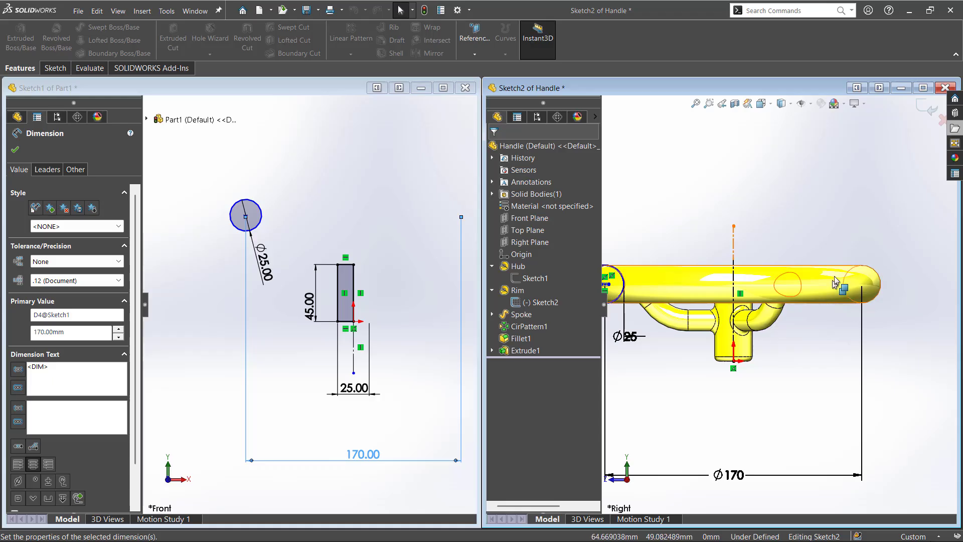
{"action": "left_click", "coordinate": [927, 107]}
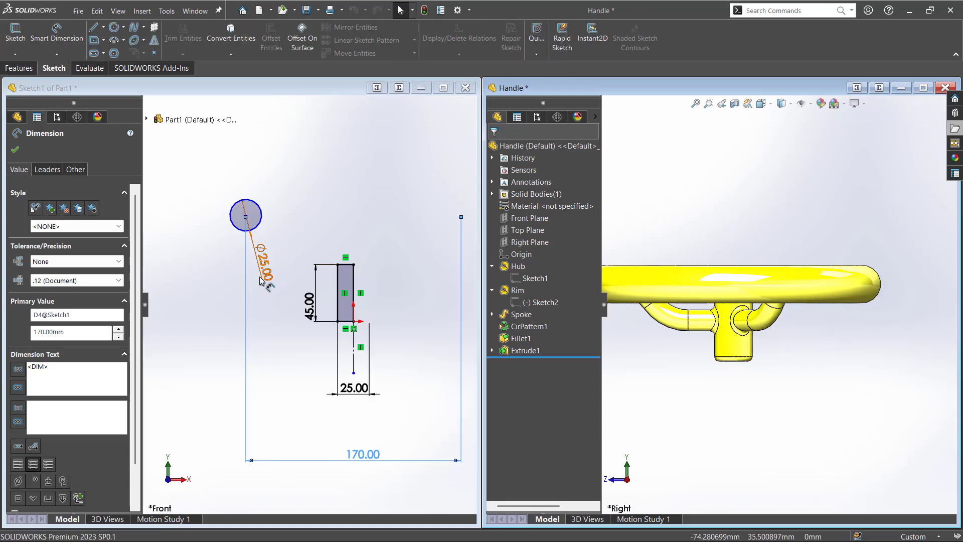
Step: Reposition the new circle's diameter dimension beside the circle, above the hub rectangle
{"action": "left_click_drag", "start_coordinate": [262, 264], "coordinate": [341, 225]}
{"action": "left_click", "coordinate": [341, 224]}
Step: Reopen the original Handle's rim Sketch2 and measure the offset from the rim circle's center to the origin
{"action": "scroll", "coordinate": [803, 321], "scroll_direction": "up", "scroll_amount": 2}
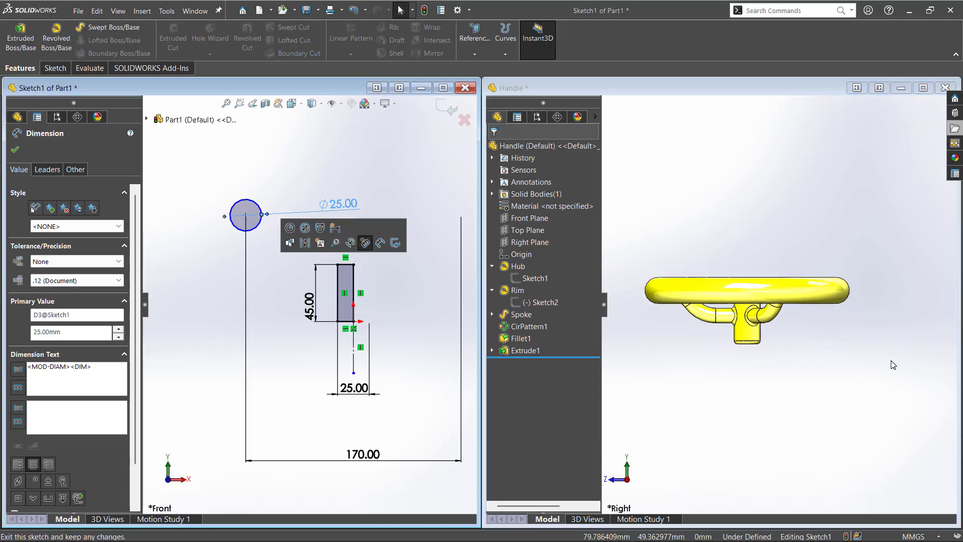
{"action": "left_click", "coordinate": [524, 301]}
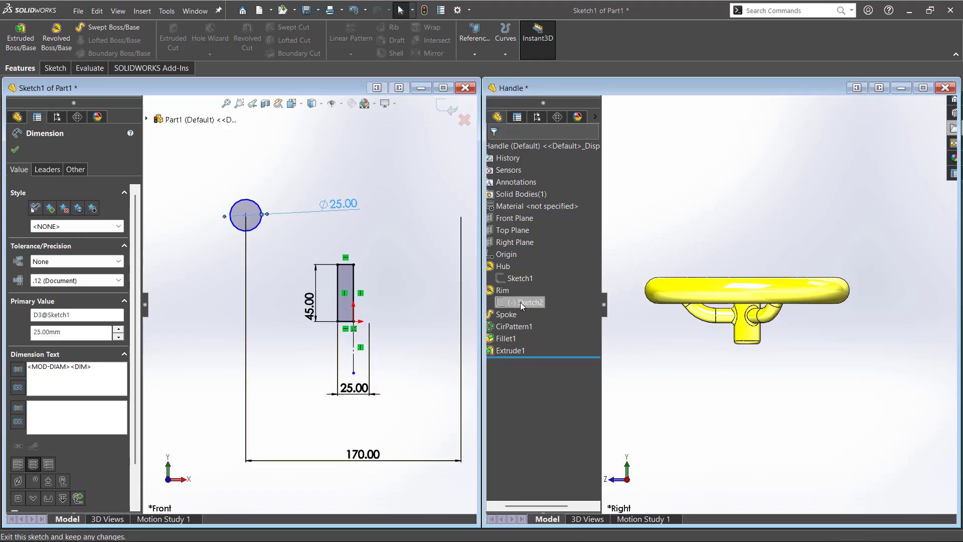
{"action": "left_click", "coordinate": [533, 277]}
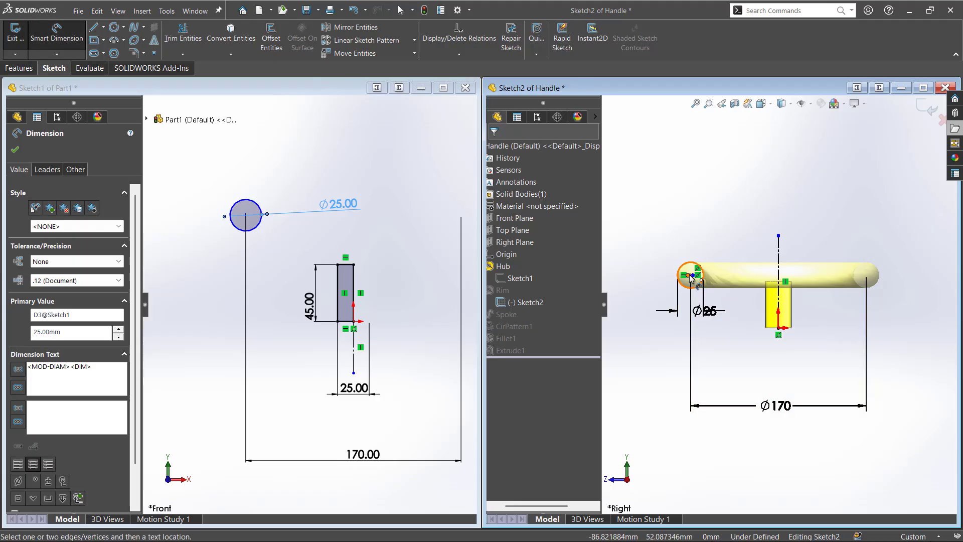
{"action": "left_click", "coordinate": [692, 275]}
{"action": "left_click", "coordinate": [778, 328]}
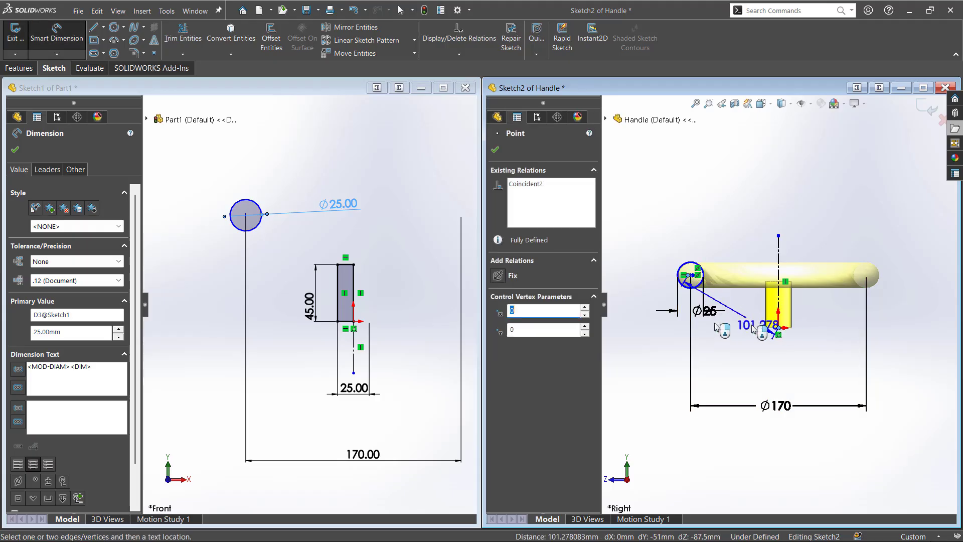
{"action": "key", "text": "Escape"}
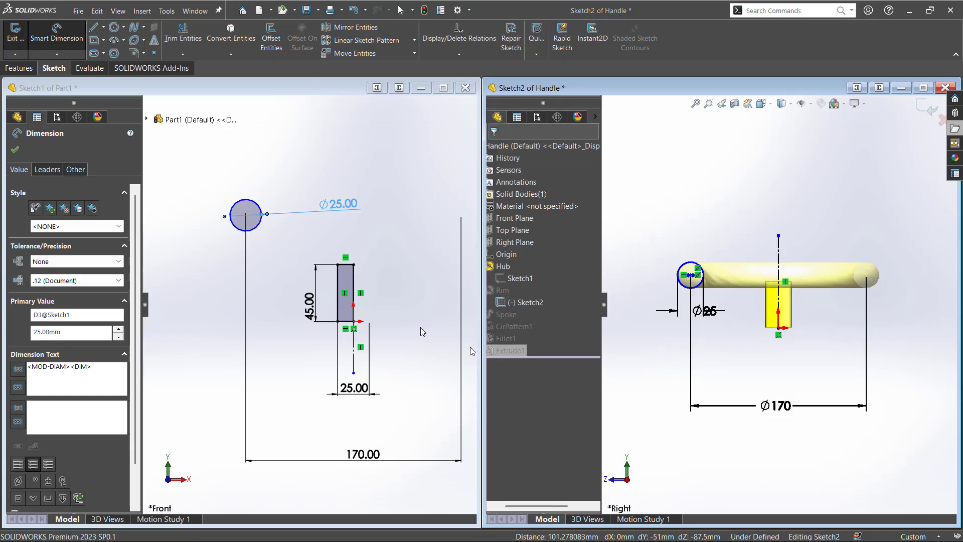
{"action": "left_click", "coordinate": [246, 215]}
{"action": "left_click", "coordinate": [355, 322]}
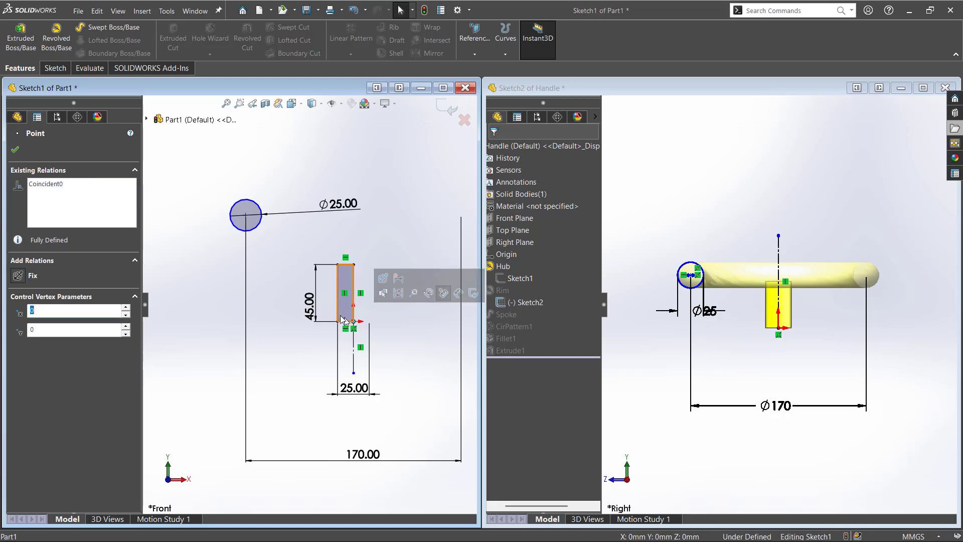
{"action": "key", "text": "Escape"}
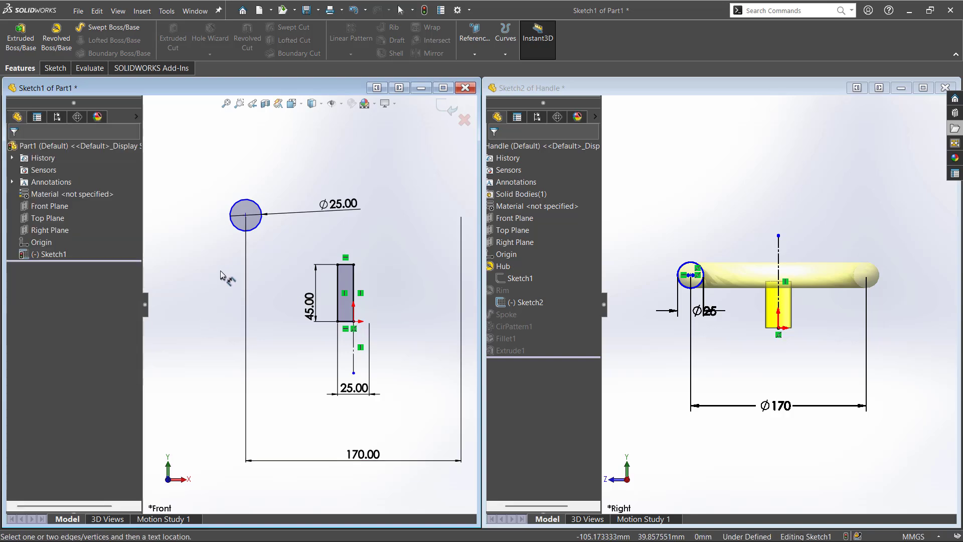
Step: In the new part, dimension the vertical distance from the rim circle's center to the origin as 51 mm
{"action": "left_click", "coordinate": [245, 215]}
{"action": "left_click", "coordinate": [355, 323]}
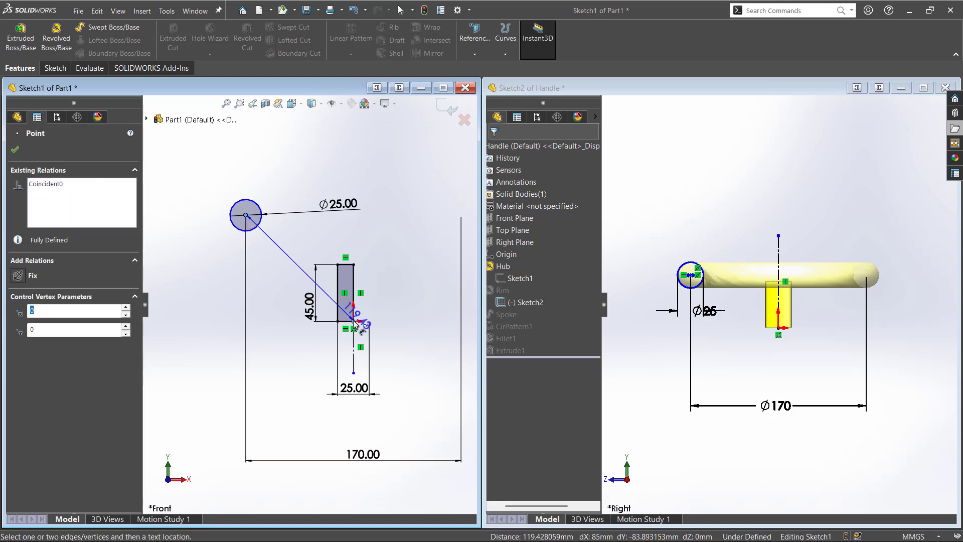
{"action": "left_click", "coordinate": [207, 216]}
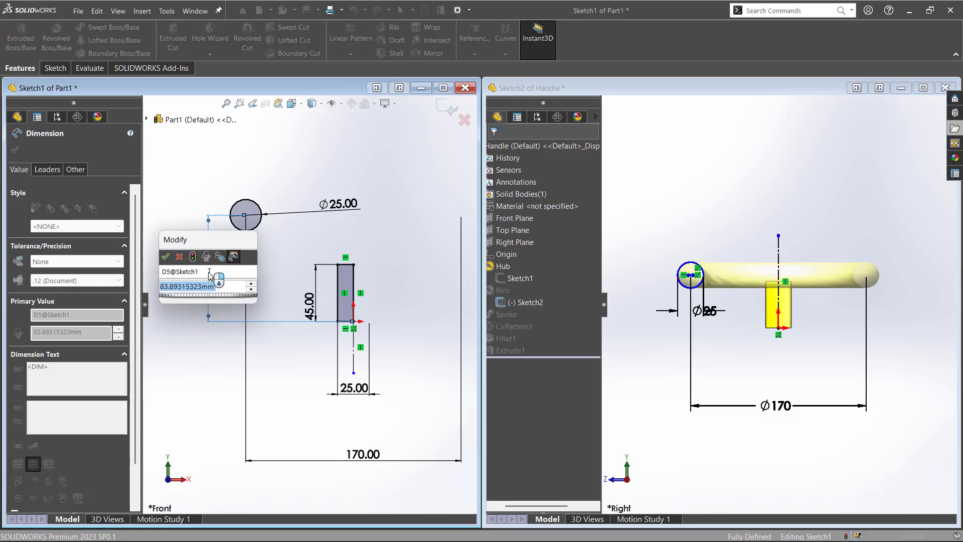
{"action": "type", "text": "51"}
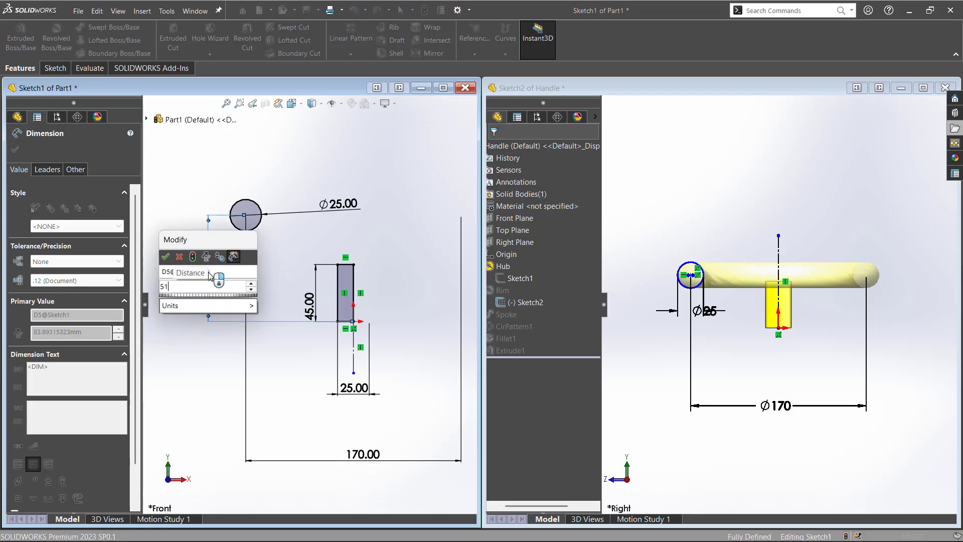
{"action": "key", "text": "Return"}
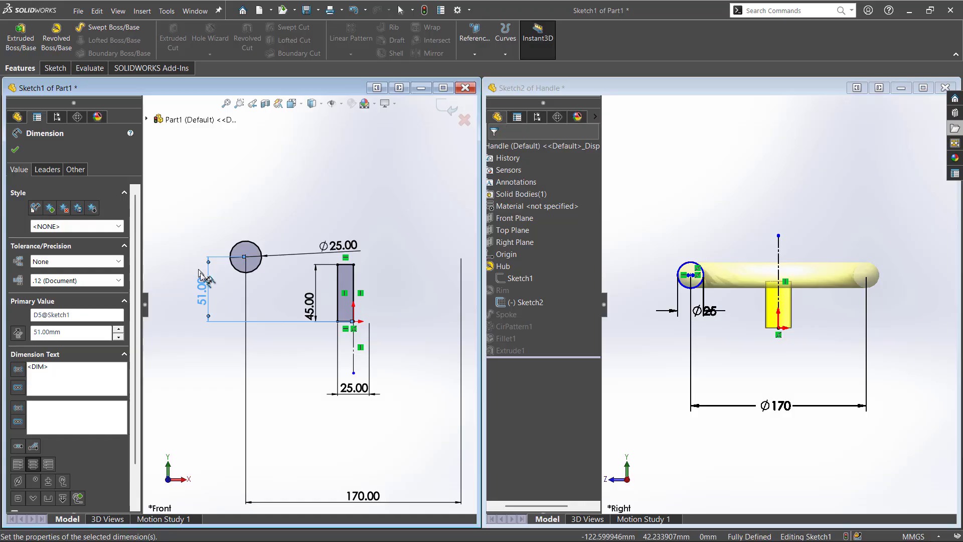
{"action": "left_click", "coordinate": [214, 376]}
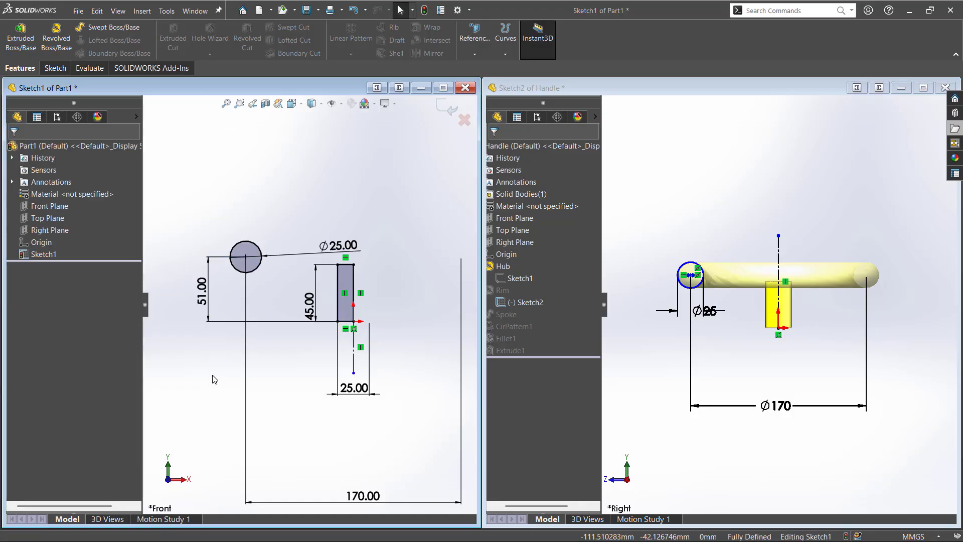
Step: Close the new part's profile sketch and the original Handle's rim sketch
{"action": "left_click", "coordinate": [451, 108]}
{"action": "scroll", "coordinate": [291, 380], "scroll_direction": "up", "scroll_amount": 3}
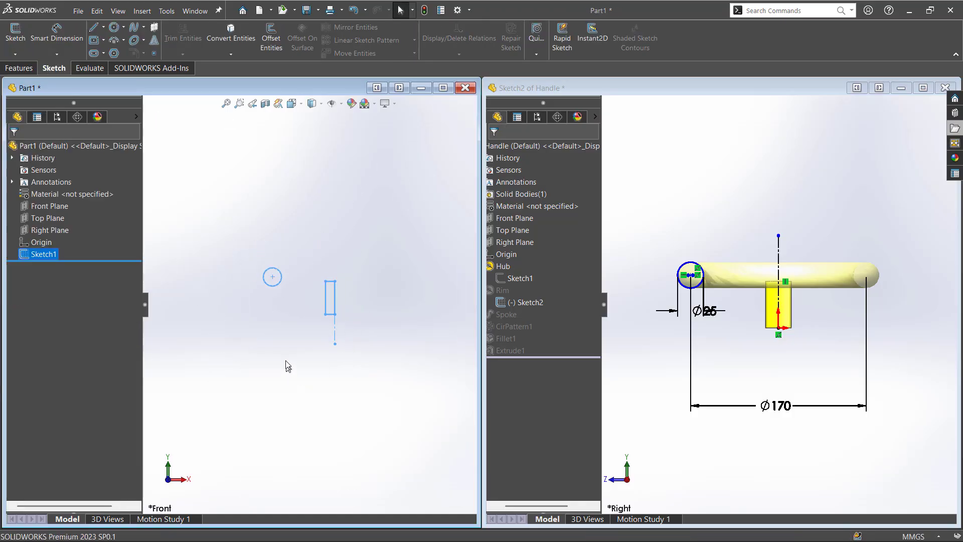
{"action": "mouse_move", "coordinate": [286, 362]}
{"action": "middle_mouse_down"}
{"action": "mouse_move", "coordinate": [295, 421]}
{"action": "mouse_move", "coordinate": [293, 399]}
{"action": "middle_mouse_up"}
{"action": "left_click", "coordinate": [660, 343]}
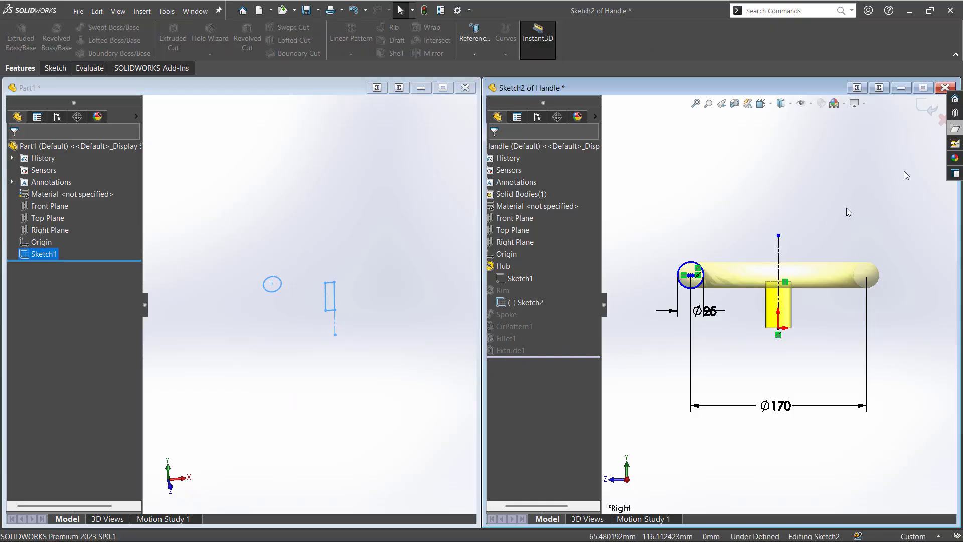
{"action": "left_click", "coordinate": [916, 112]}
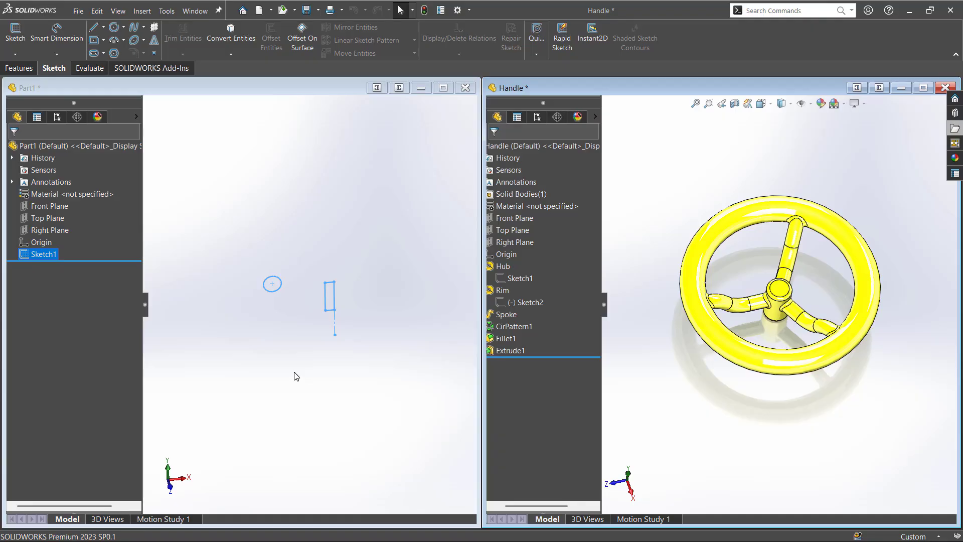
{"action": "left_click", "coordinate": [29, 71]}
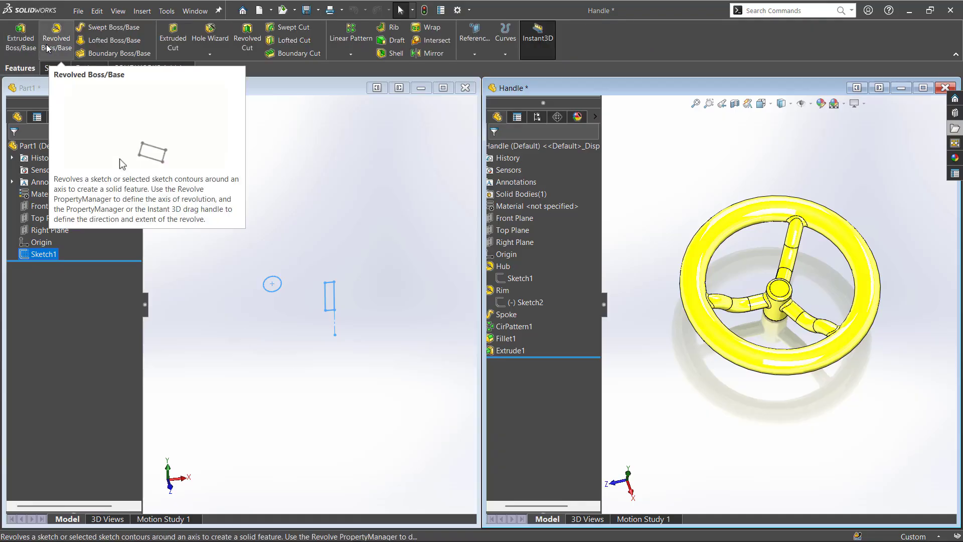
{"action": "left_click", "coordinate": [59, 47]}
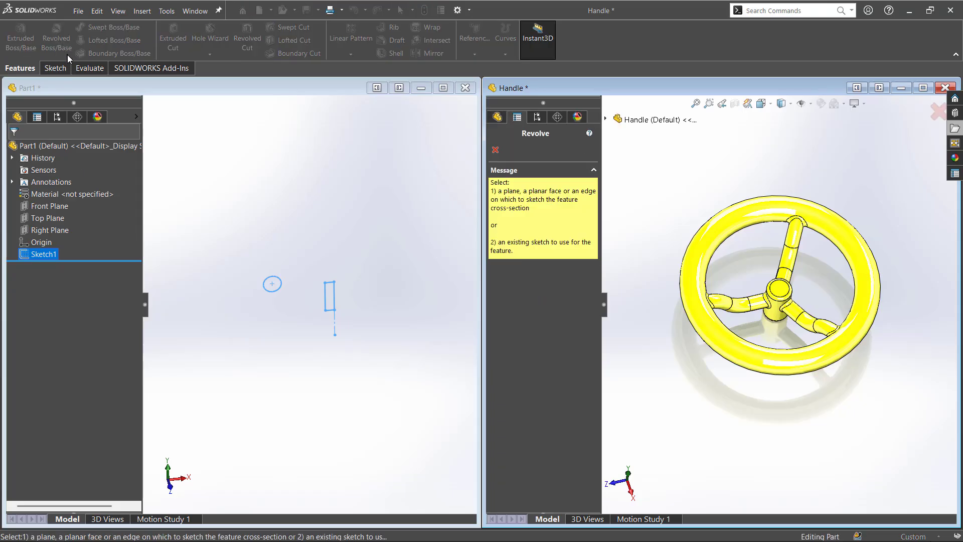
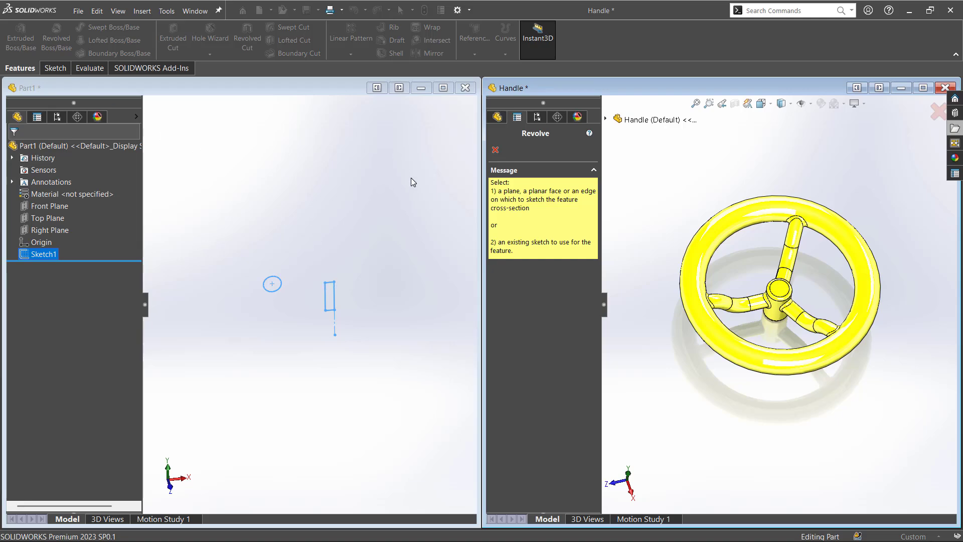
{"action": "left_click", "coordinate": [938, 116]}
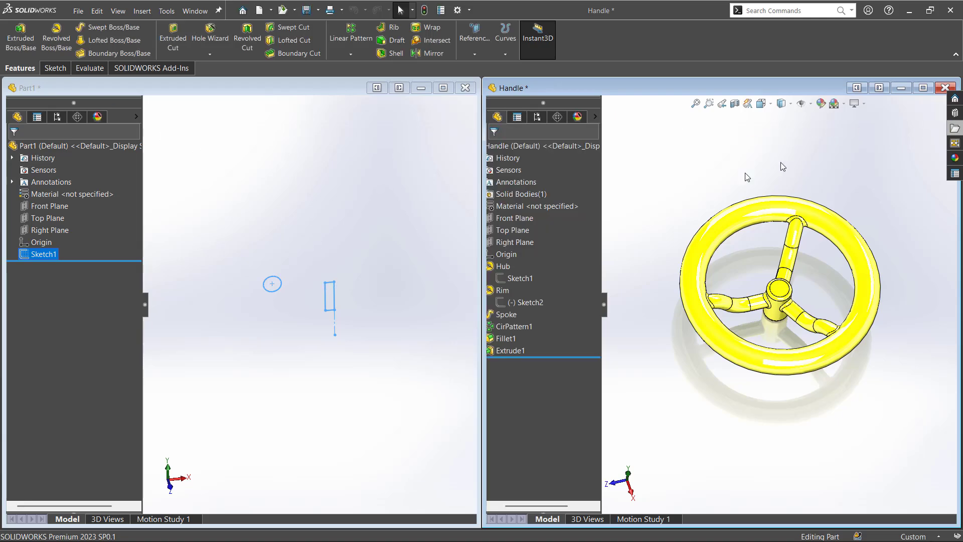
Step: Revolve the new part's hub rectangle and rim circle 360 degrees around the vertical centerline
{"action": "left_click", "coordinate": [329, 295]}
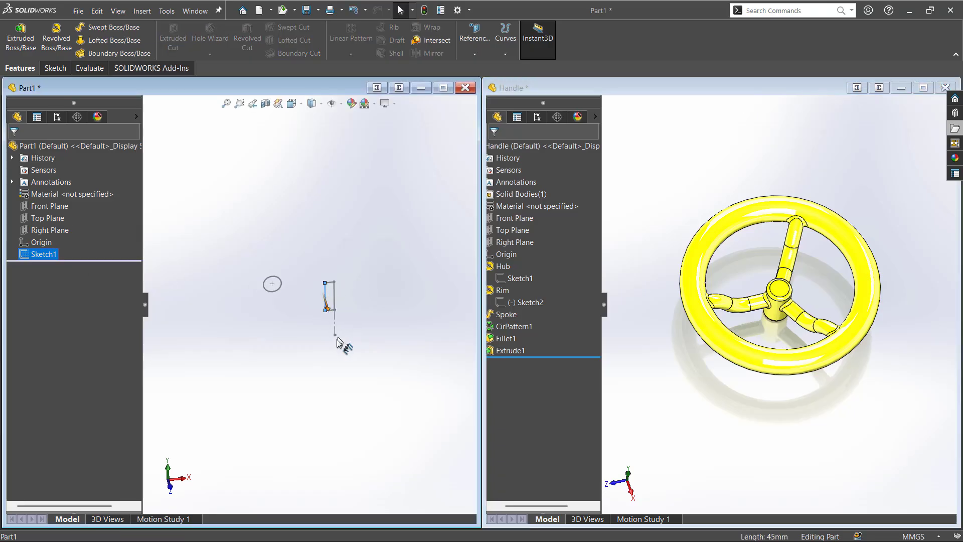
{"action": "left_click", "coordinate": [255, 259]}
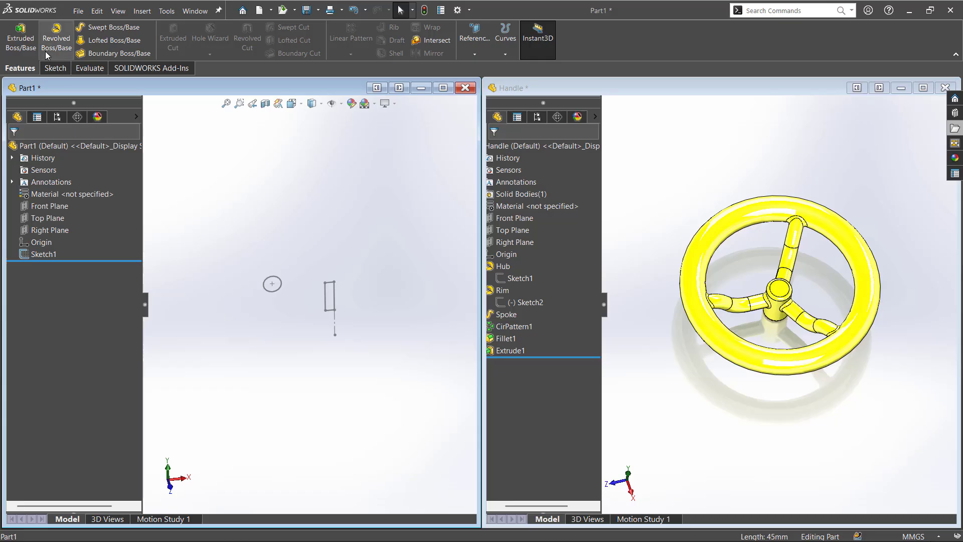
{"action": "left_click", "coordinate": [56, 38]}
{"action": "left_click", "coordinate": [266, 284]}
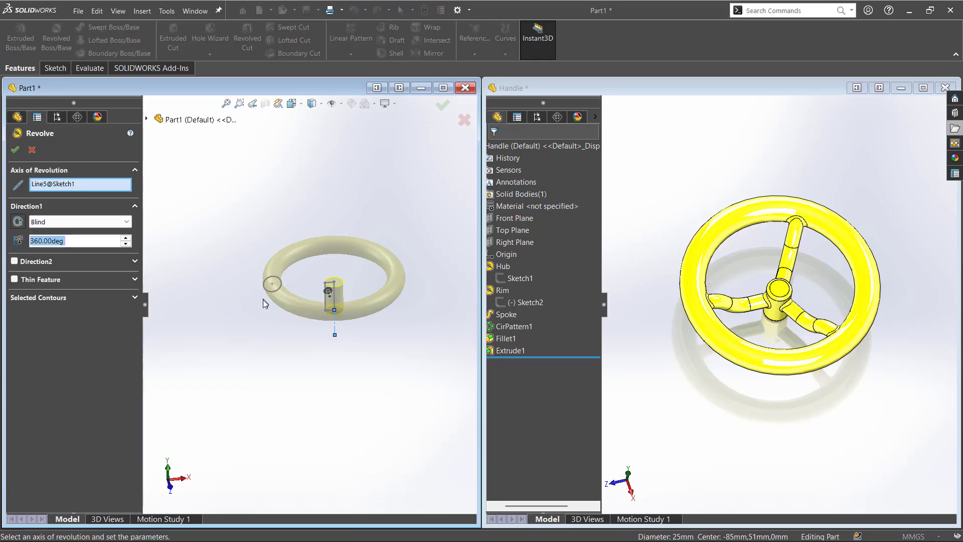
{"action": "scroll", "coordinate": [285, 261], "scroll_direction": "down", "scroll_amount": 5}
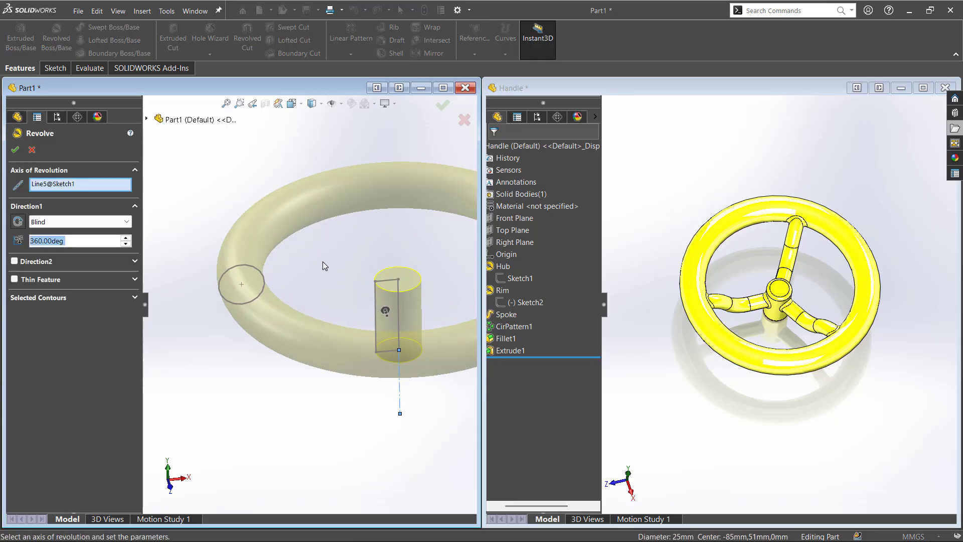
{"action": "mouse_move", "coordinate": [331, 265]}
{"action": "middle_mouse_down"}
{"action": "mouse_move", "coordinate": [318, 196]}
{"action": "mouse_move", "coordinate": [335, 246]}
{"action": "middle_mouse_up"}
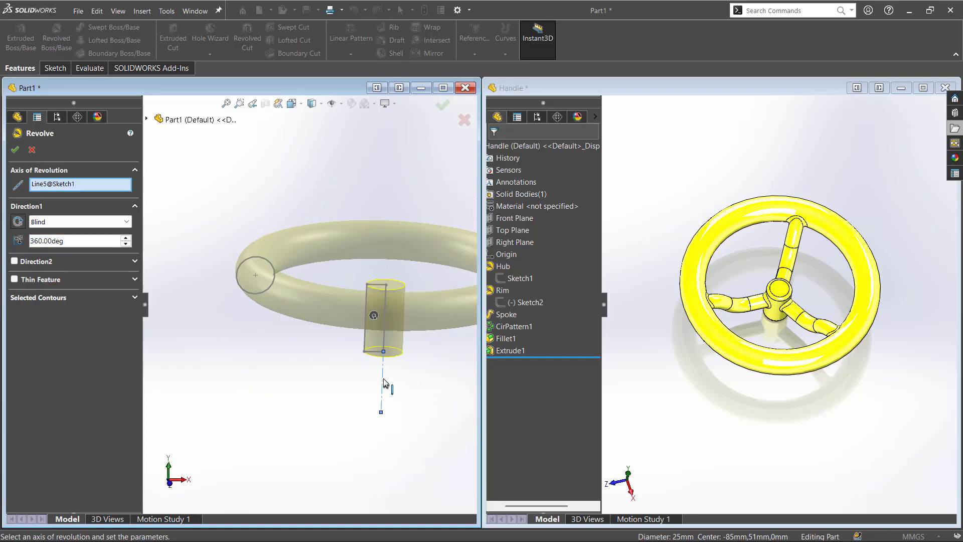
{"action": "scroll", "coordinate": [152, 275], "scroll_direction": "up", "scroll_amount": 5}
{"action": "scroll", "coordinate": [333, 266], "scroll_direction": "down", "scroll_amount": 4}
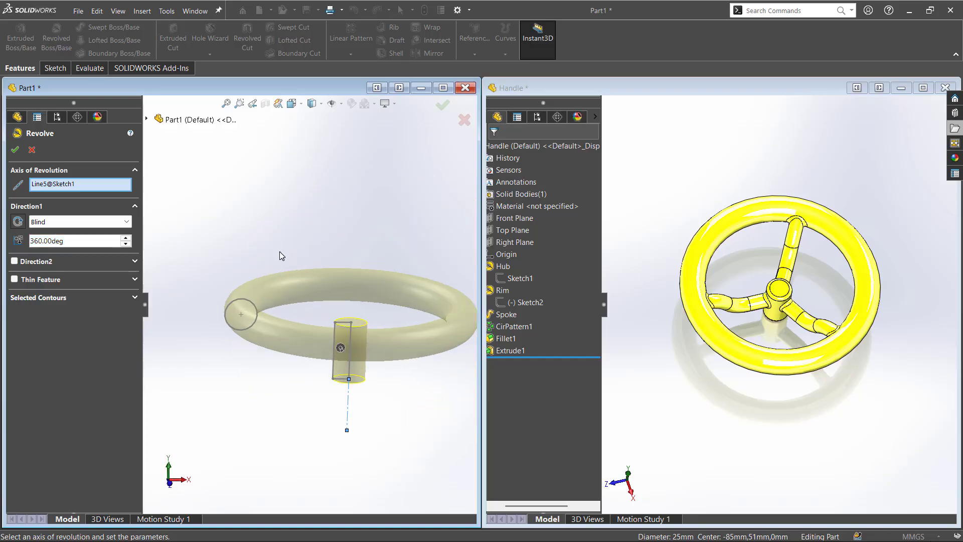
{"action": "mouse_move", "coordinate": [279, 251]}
{"action": "middle_mouse_down"}
{"action": "mouse_move", "coordinate": [287, 287]}
{"action": "mouse_move", "coordinate": [279, 268]}
{"action": "middle_mouse_up"}
{"action": "left_click", "coordinate": [15, 148]}
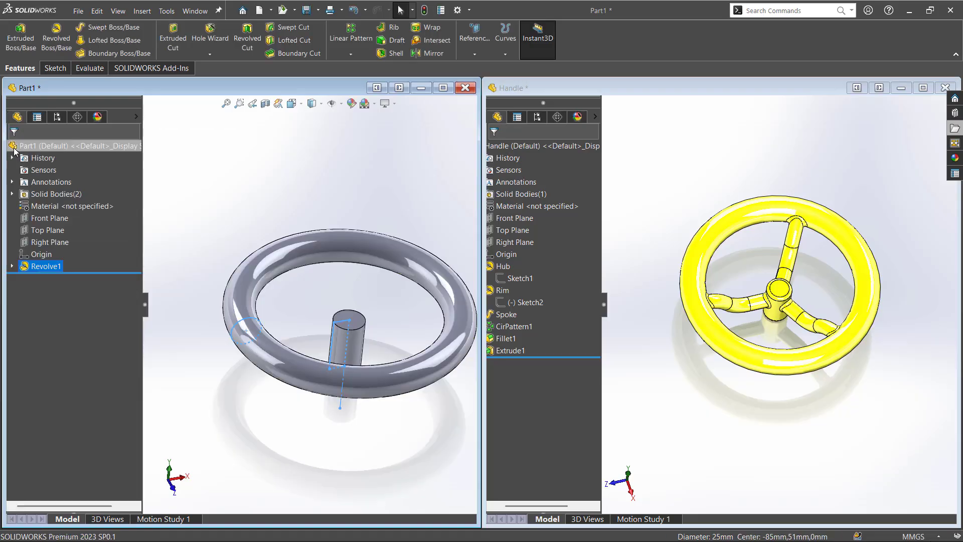
{"action": "left_click", "coordinate": [263, 213]}
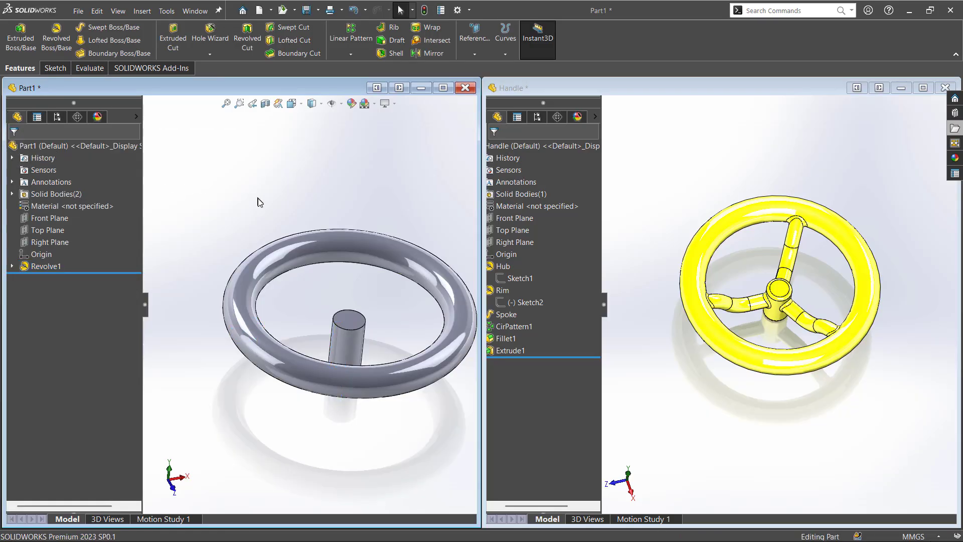
{"action": "middle_click_drag", "start_coordinate": [263, 213], "coordinate": [321, 315]}
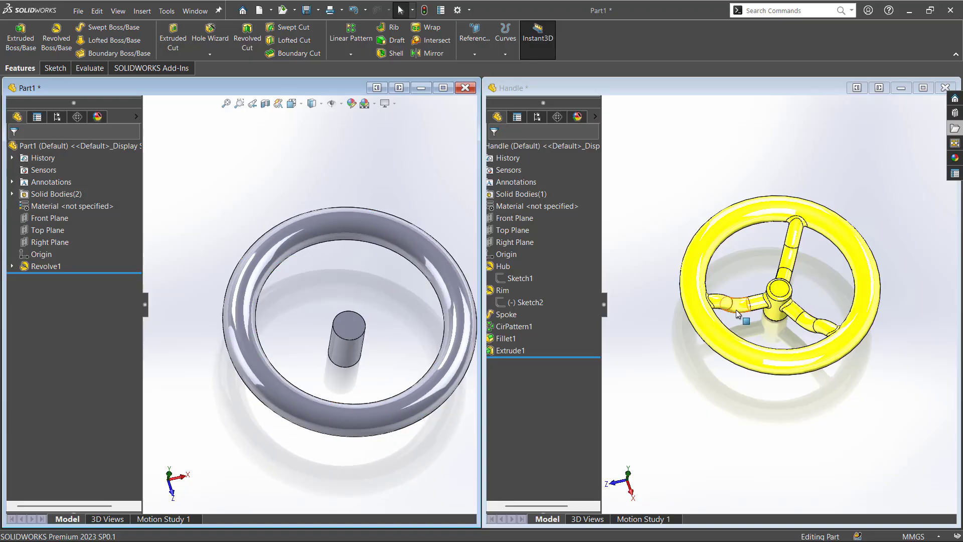
Step: Examine the original Handle's Spoke, rim sketch and circular pattern in the model, with its feature tree widened
{"action": "left_click", "coordinate": [511, 315]}
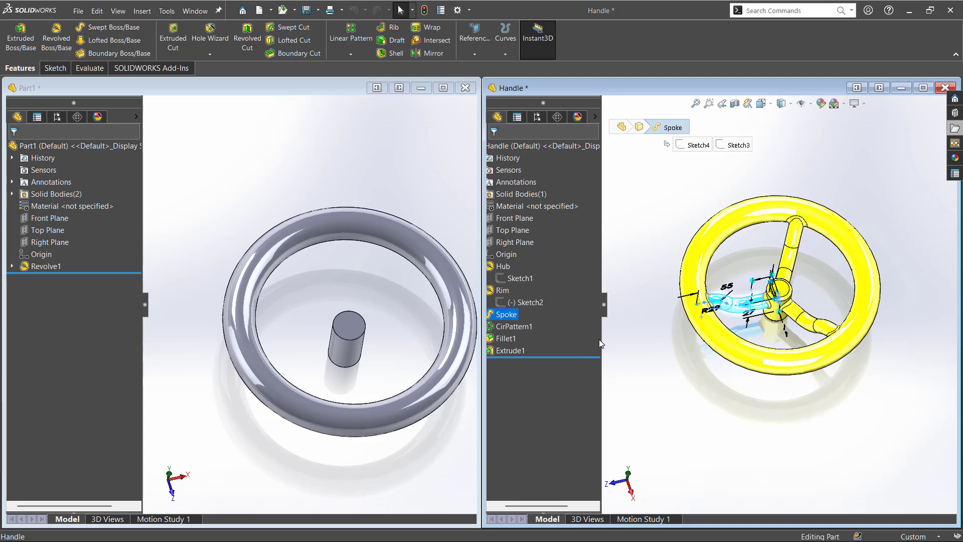
{"action": "left_click_drag", "start_coordinate": [600, 339], "coordinate": [646, 342]}
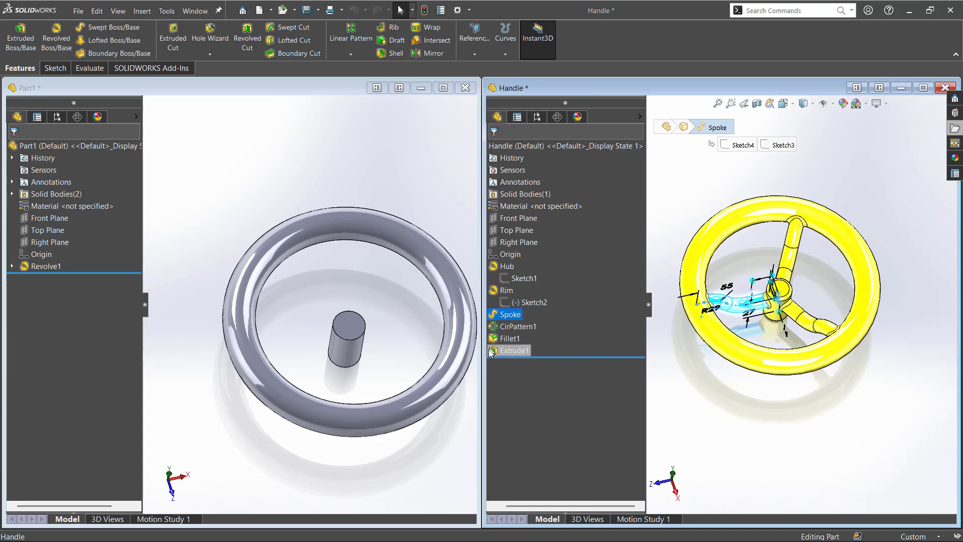
{"action": "left_click_drag", "start_coordinate": [483, 359], "coordinate": [496, 358]}
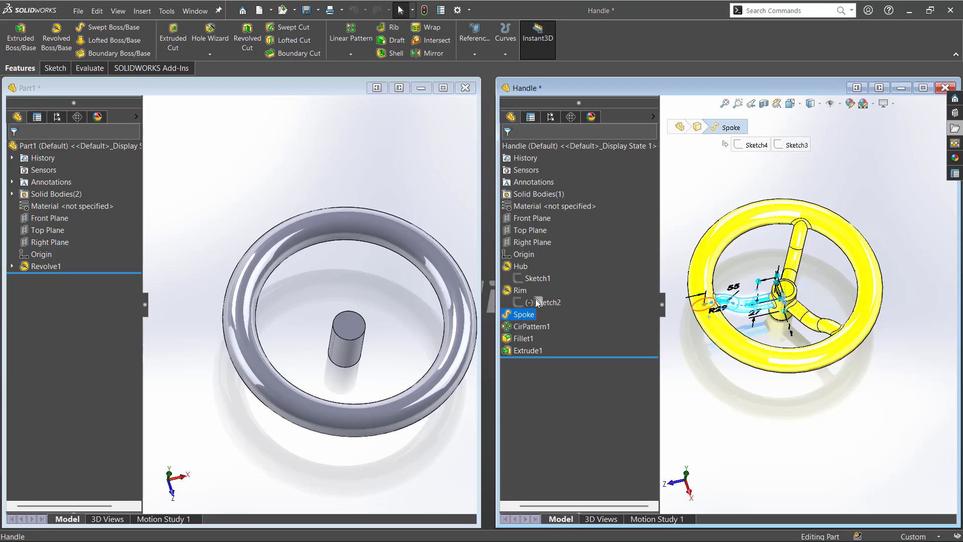
{"action": "left_click", "coordinate": [542, 303]}
{"action": "left_click", "coordinate": [440, 372]}
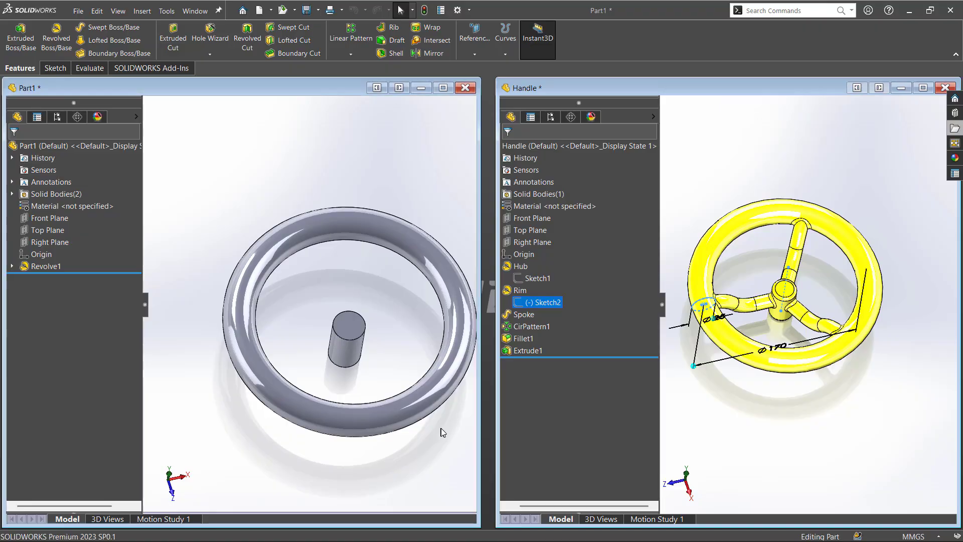
{"action": "left_click", "coordinate": [523, 314]}
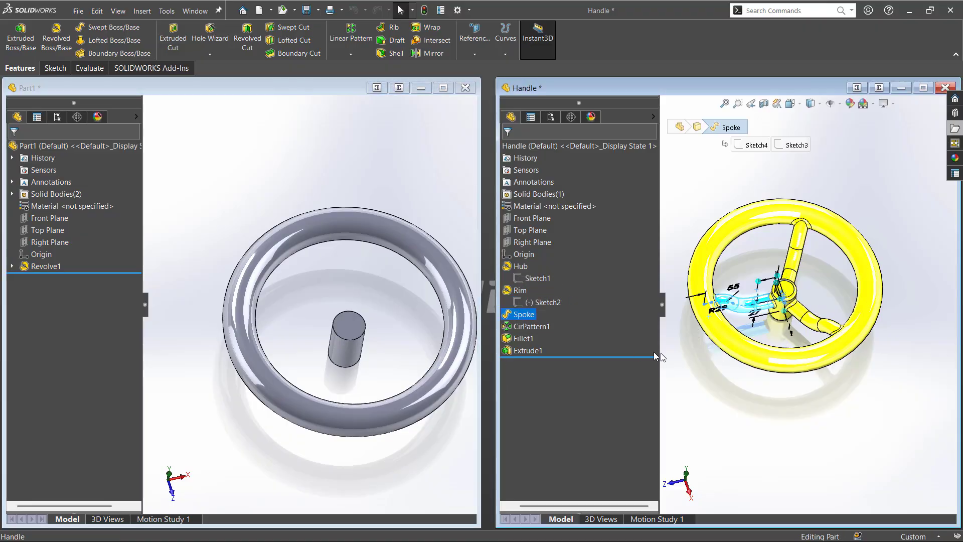
{"action": "mouse_move", "coordinate": [654, 351]}
{"action": "middle_mouse_down"}
{"action": "mouse_move", "coordinate": [637, 290]}
{"action": "mouse_move", "coordinate": [639, 408]}
{"action": "mouse_move", "coordinate": [615, 375]}
{"action": "middle_mouse_up"}
{"action": "left_click", "coordinate": [535, 326]}
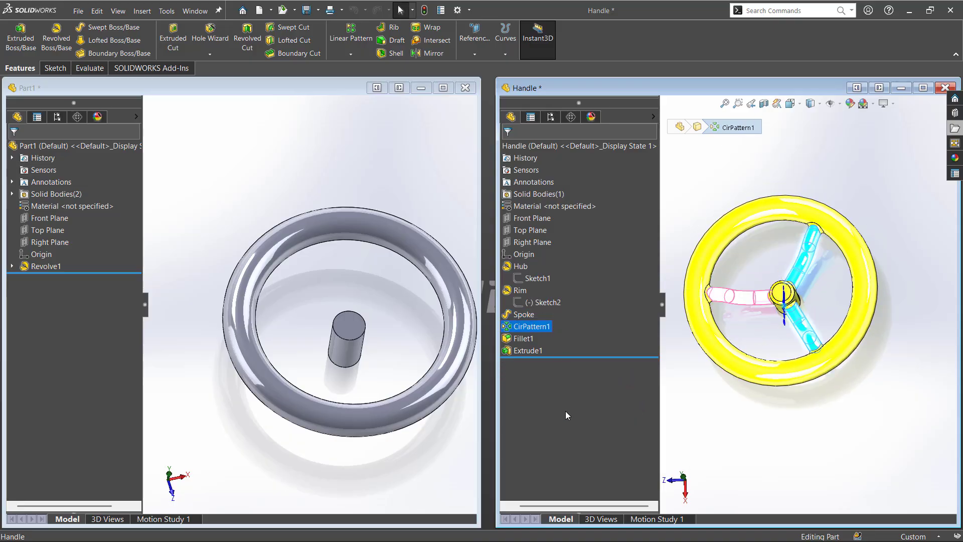
Step: Open the original Handle's Spoke sweep definition, inspect its profile Sketch4 and path Sketch3, and close it
{"action": "left_click", "coordinate": [523, 314]}
{"action": "left_click", "coordinate": [528, 282]}
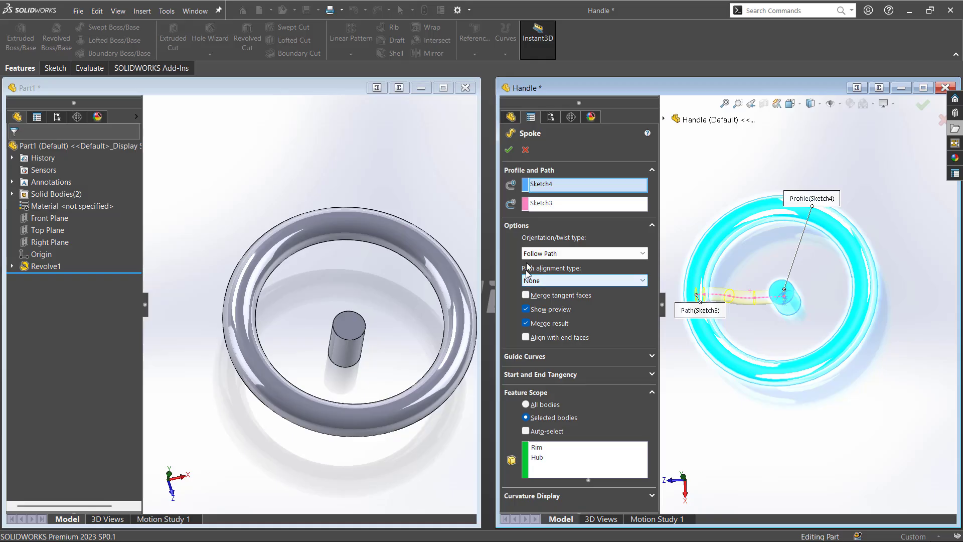
{"action": "left_click", "coordinate": [546, 187]}
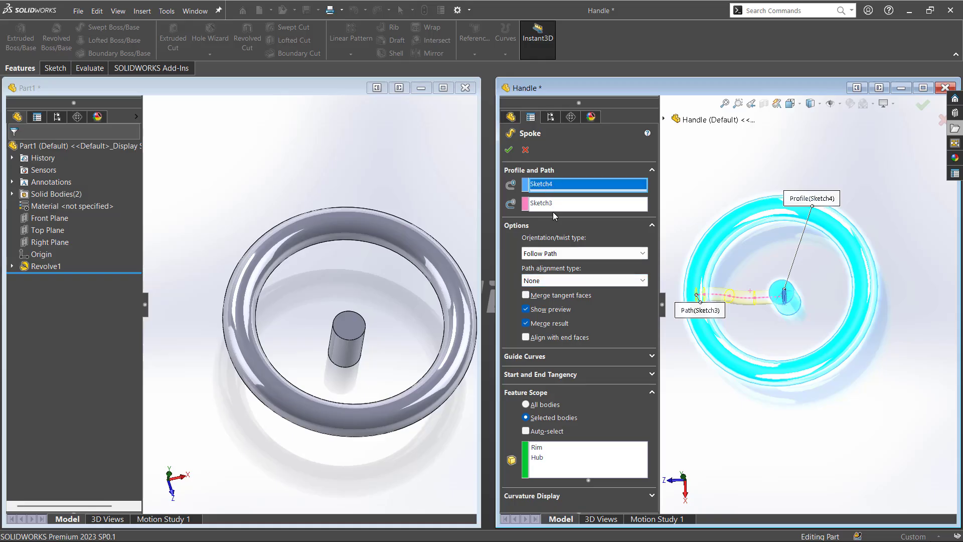
{"action": "left_click", "coordinate": [552, 203]}
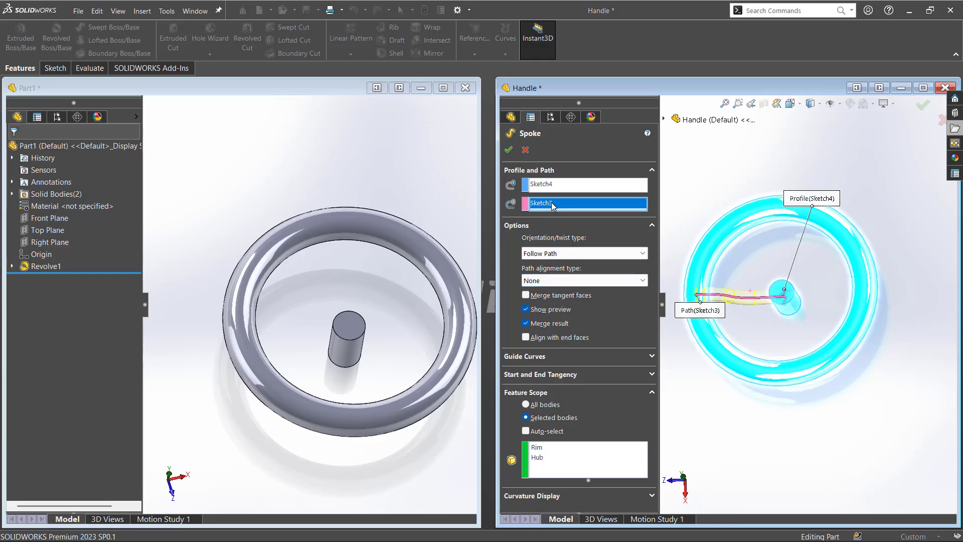
{"action": "left_click", "coordinate": [549, 191]}
{"action": "left_click", "coordinate": [551, 203]}
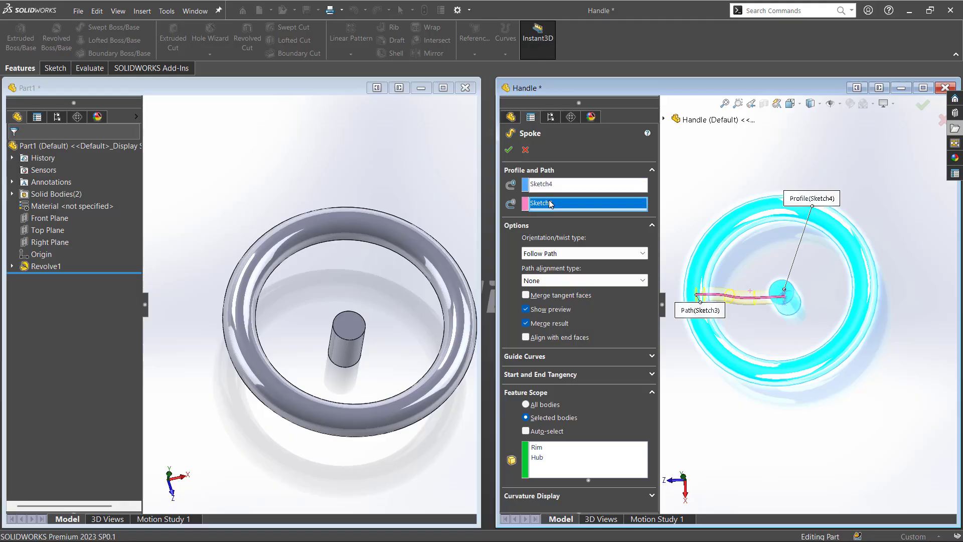
{"action": "left_click", "coordinate": [523, 152]}
Step: Widen the original Handle's document window over the new part and display its full feature tree
{"action": "left_click_drag", "start_coordinate": [499, 316], "coordinate": [458, 317]}
{"action": "left_click", "coordinate": [625, 303]}
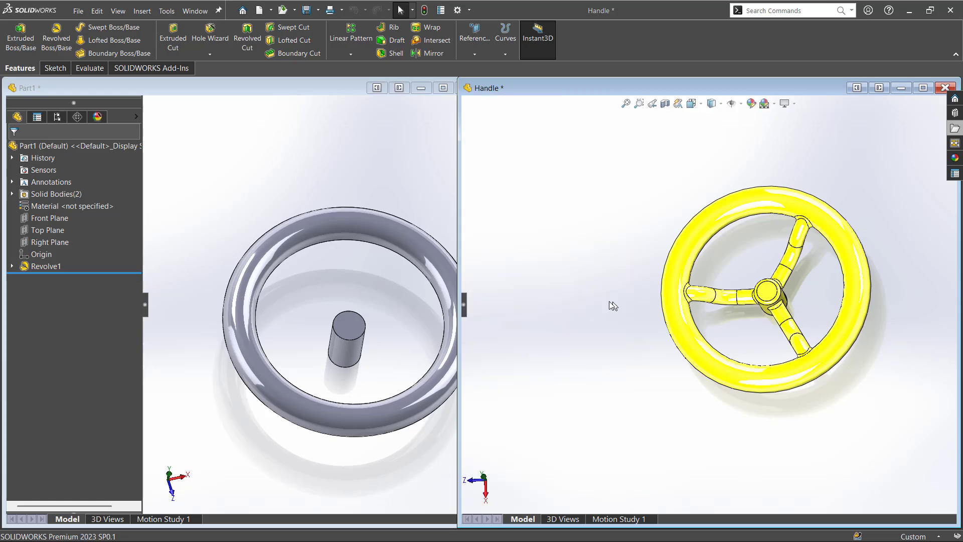
{"action": "left_click", "coordinate": [464, 297]}
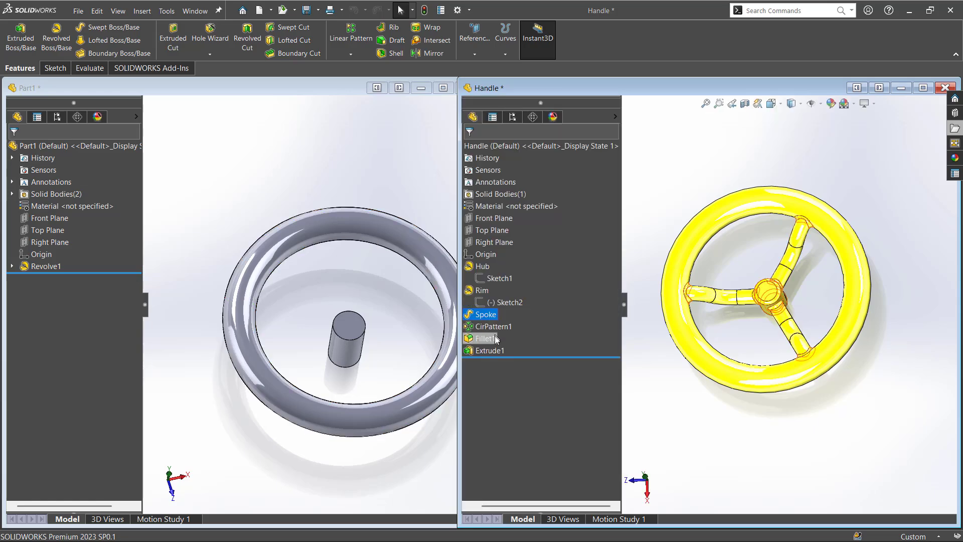
Step: Examine the original Handle's CirPattern1, rim and hub sketches and the Spoke's Sketch4 in an enlarged document window, then restore the side-by-side layout
{"action": "mouse_move", "coordinate": [485, 327]}
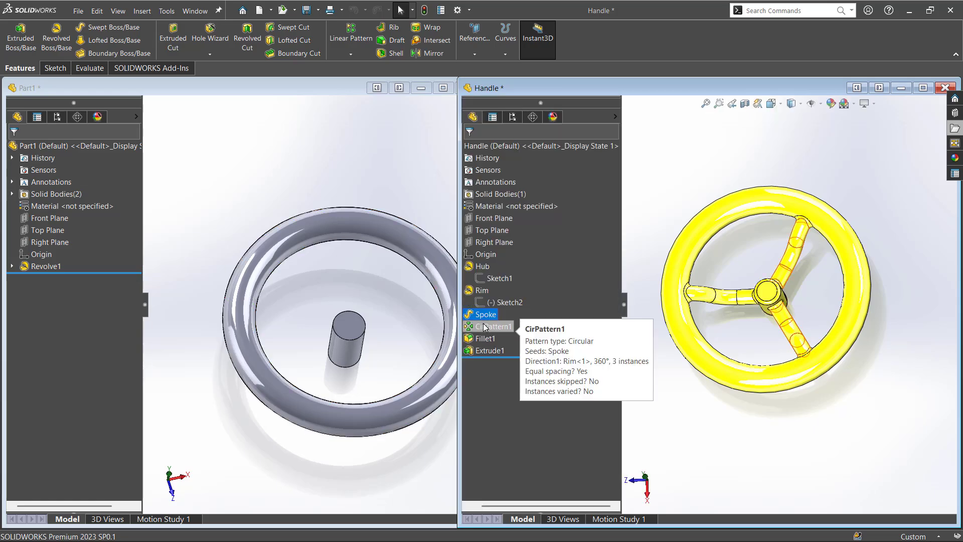
{"action": "left_click", "coordinate": [479, 303]}
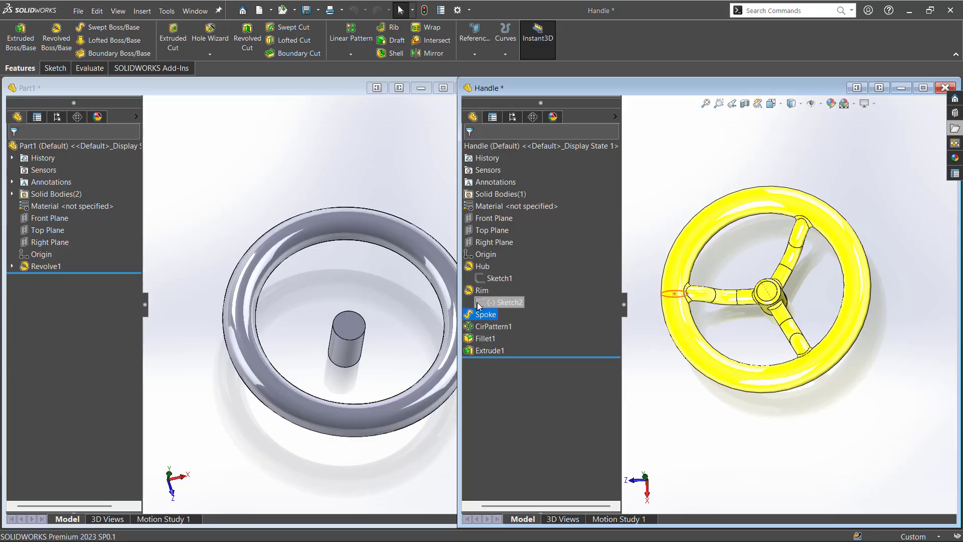
{"action": "left_click", "coordinate": [486, 278]}
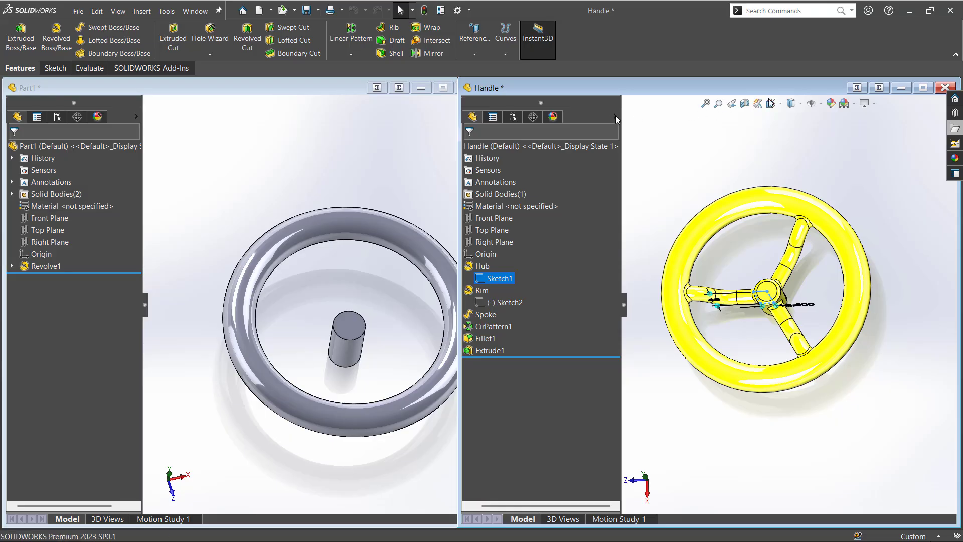
{"action": "left_click", "coordinate": [923, 90]}
{"action": "left_click", "coordinate": [255, 269]}
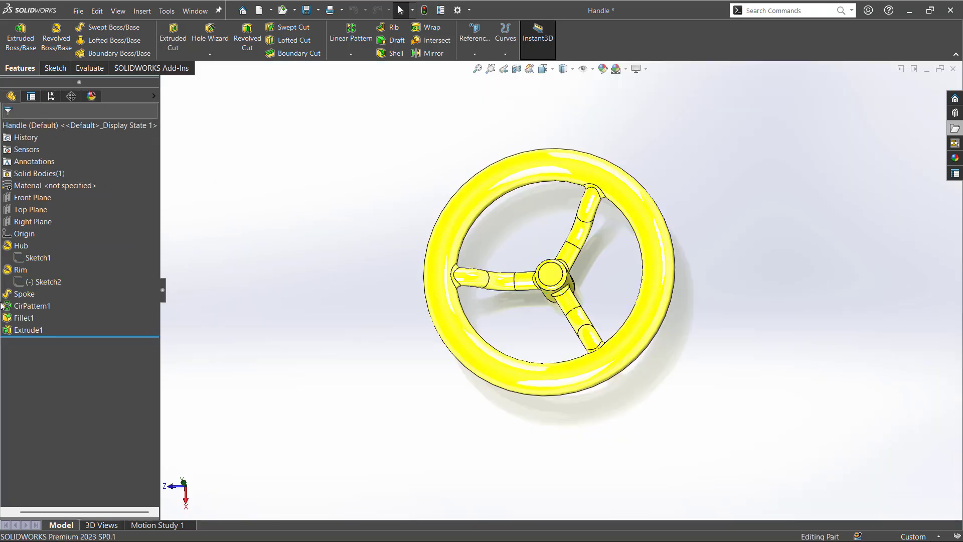
{"action": "left_click", "coordinate": [17, 295]}
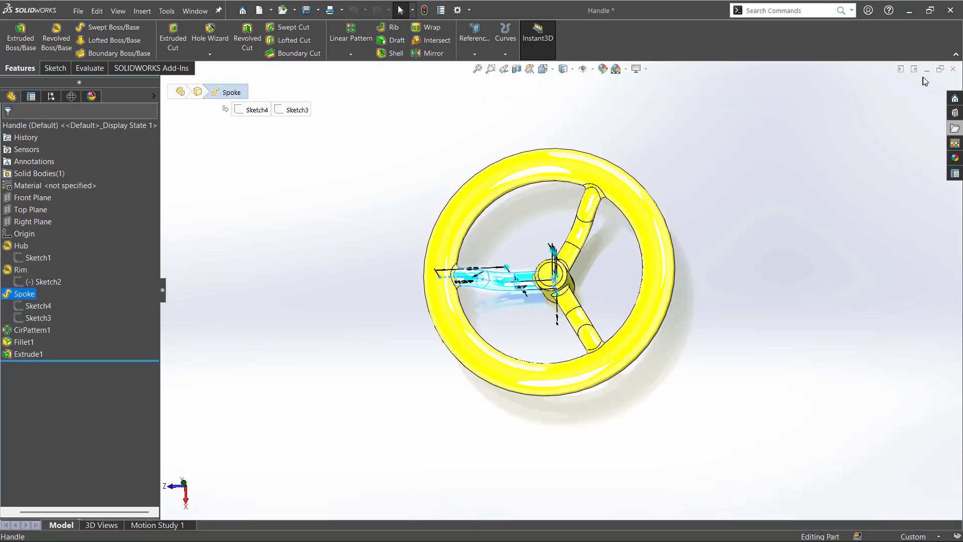
{"action": "left_click", "coordinate": [38, 306]}
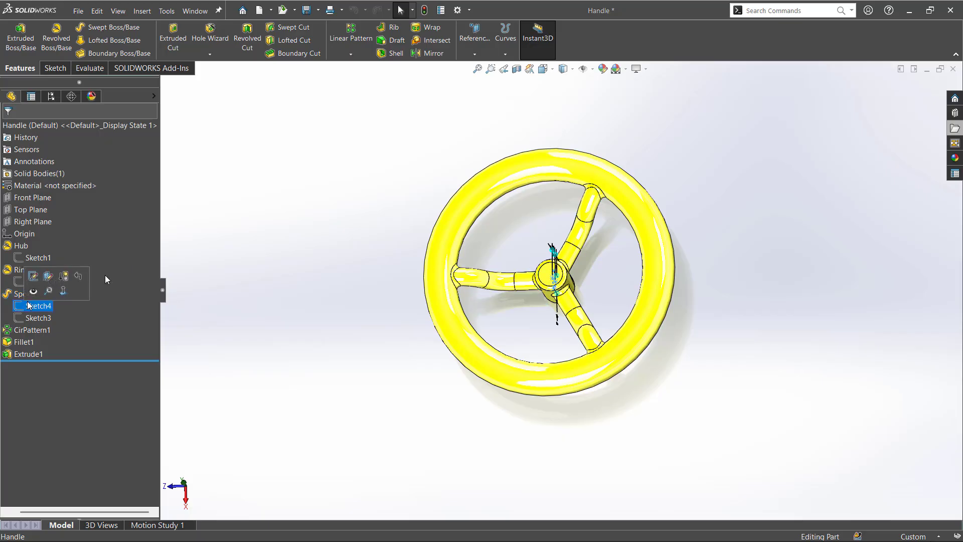
{"action": "left_click", "coordinate": [915, 70]}
{"action": "scroll", "coordinate": [748, 242], "scroll_direction": "up", "scroll_amount": 2}
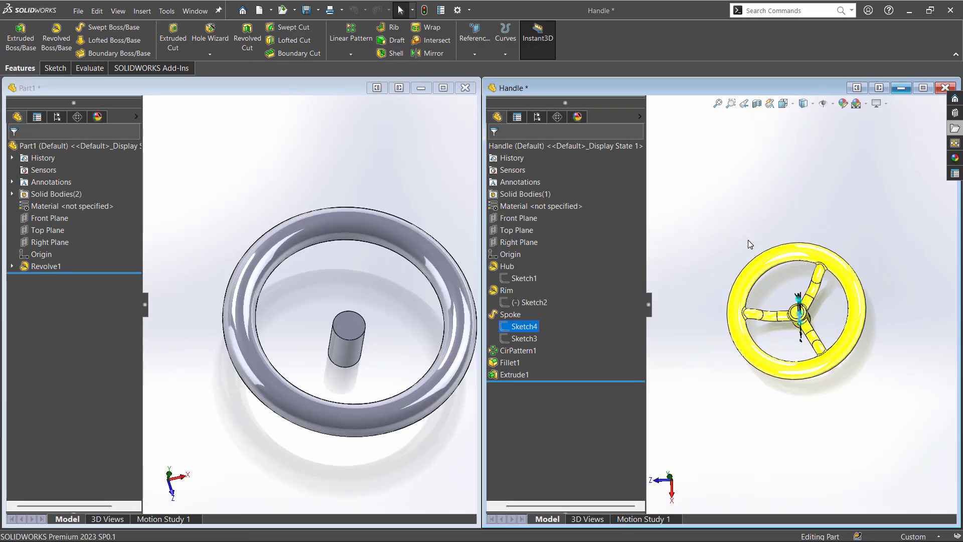
Step: Open the Spoke's path Sketch3 in the original Handle and examine its lines, tangent arcs and dimensions
{"action": "scroll", "coordinate": [748, 242], "scroll_direction": "down", "scroll_amount": 1}
{"action": "middle_click_drag", "start_coordinate": [809, 305], "coordinate": [822, 203]}
{"action": "scroll", "coordinate": [834, 365], "scroll_direction": "down", "scroll_amount": 7}
{"action": "mouse_move", "coordinate": [894, 325]}
{"action": "middle_mouse_down"}
{"action": "mouse_move", "coordinate": [852, 307]}
{"action": "mouse_move", "coordinate": [790, 372]}
{"action": "mouse_move", "coordinate": [810, 399]}
{"action": "middle_mouse_up"}
{"action": "scroll", "coordinate": [810, 399], "scroll_direction": "up", "scroll_amount": 3}
{"action": "left_click", "coordinate": [523, 338]}
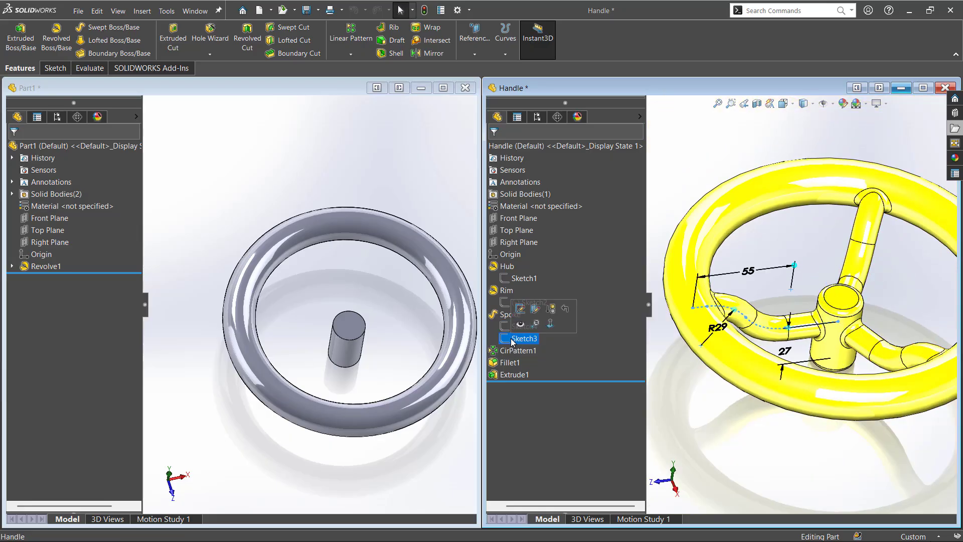
{"action": "left_click", "coordinate": [520, 308]}
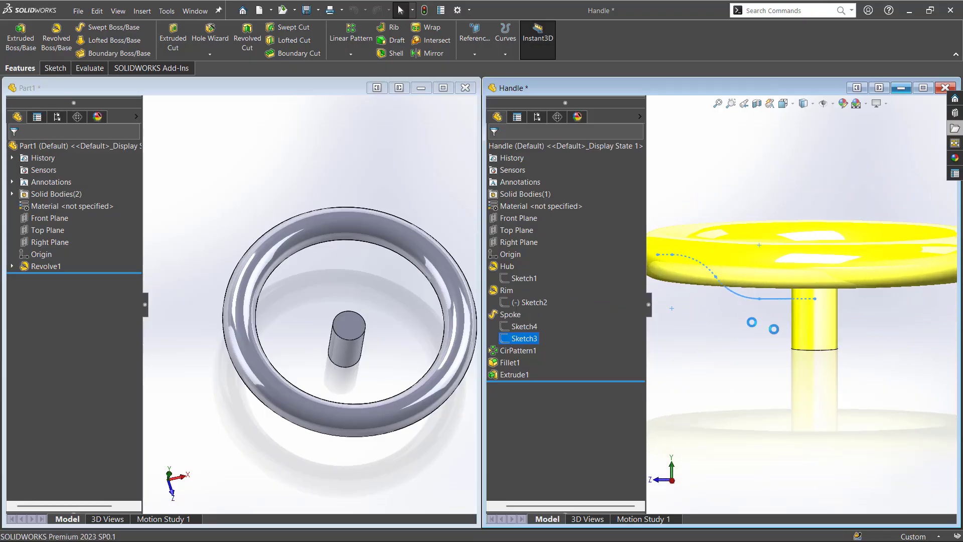
{"action": "scroll", "coordinate": [858, 397], "scroll_direction": "up", "scroll_amount": 3}
{"action": "left_click", "coordinate": [672, 399]}
{"action": "scroll", "coordinate": [733, 312], "scroll_direction": "down", "scroll_amount": 3}
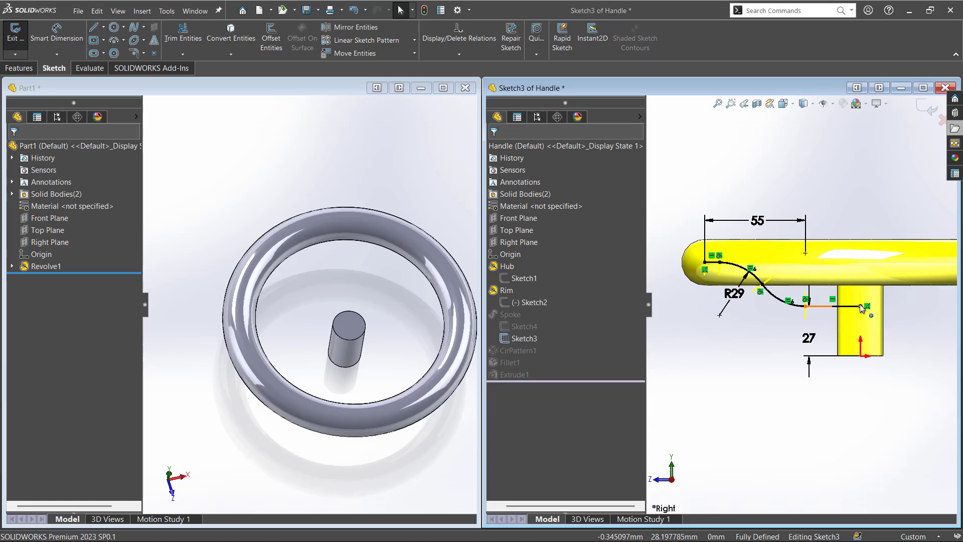
Step: Show Sketch1 of Revolve1 in the new part and tilt the model to a side view
{"action": "left_click", "coordinate": [183, 353]}
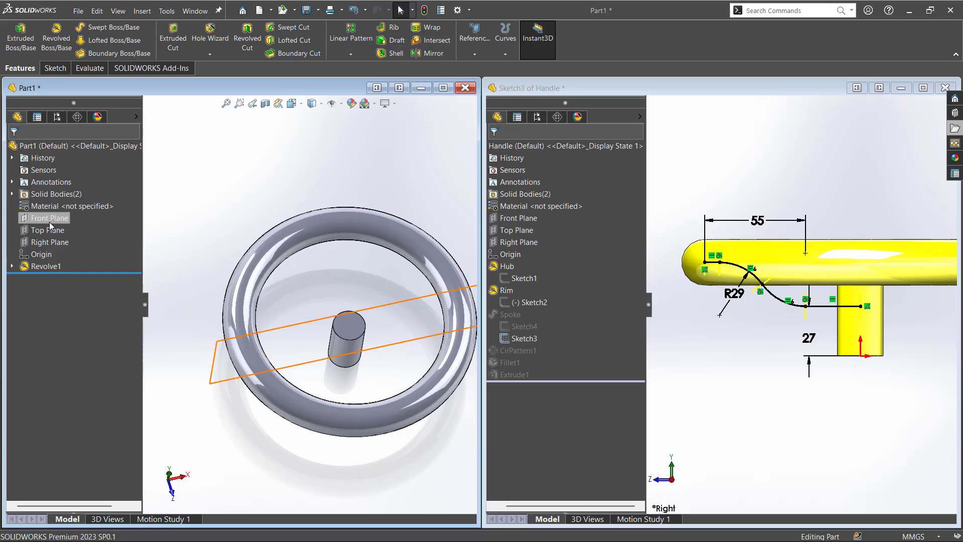
{"action": "left_click", "coordinate": [45, 266]}
{"action": "left_click", "coordinate": [49, 278]}
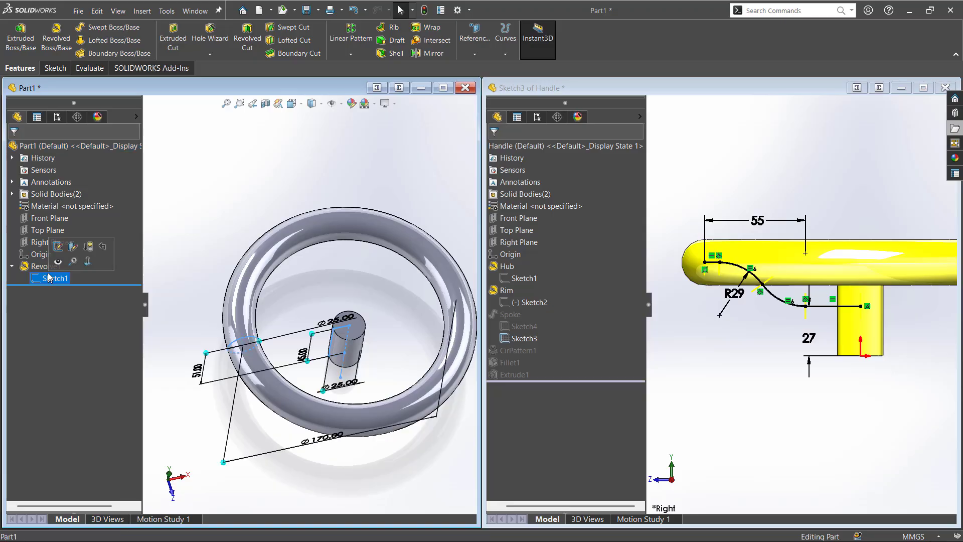
{"action": "left_click", "coordinate": [59, 261]}
{"action": "mouse_move", "coordinate": [199, 216]}
{"action": "middle_mouse_down"}
{"action": "mouse_move", "coordinate": [211, 137]}
{"action": "mouse_move", "coordinate": [209, 162]}
{"action": "middle_mouse_up"}
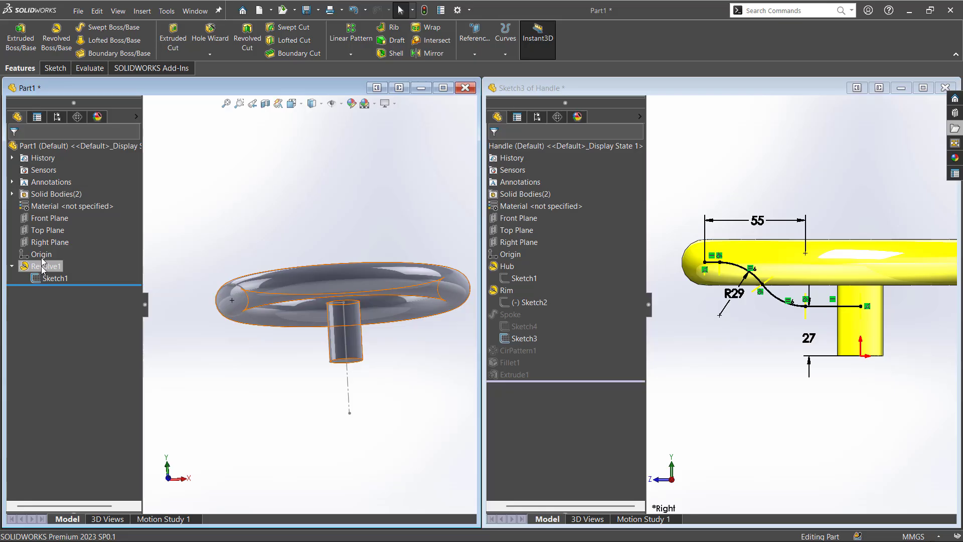
Step: Start a sketch on the new part's Front Plane with a horizontal line about 20 mm long from the rim circle's center toward the hub
{"action": "left_click", "coordinate": [44, 219]}
{"action": "left_click", "coordinate": [55, 203]}
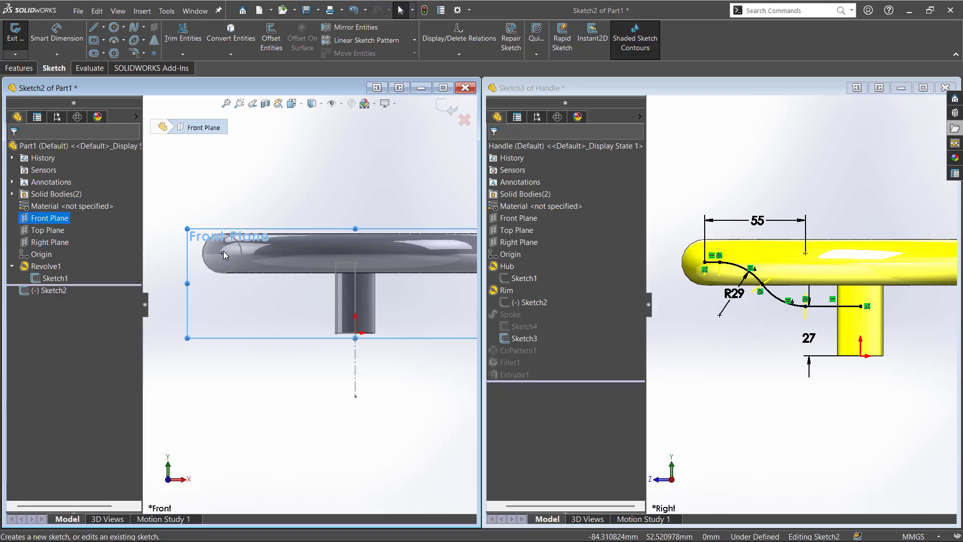
{"action": "key", "text": "l"}
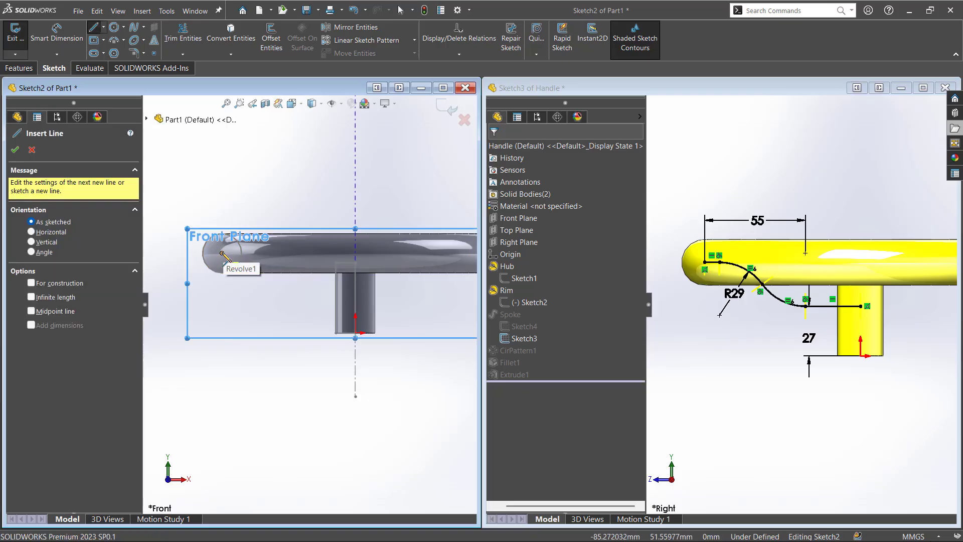
{"action": "left_click", "coordinate": [222, 253]}
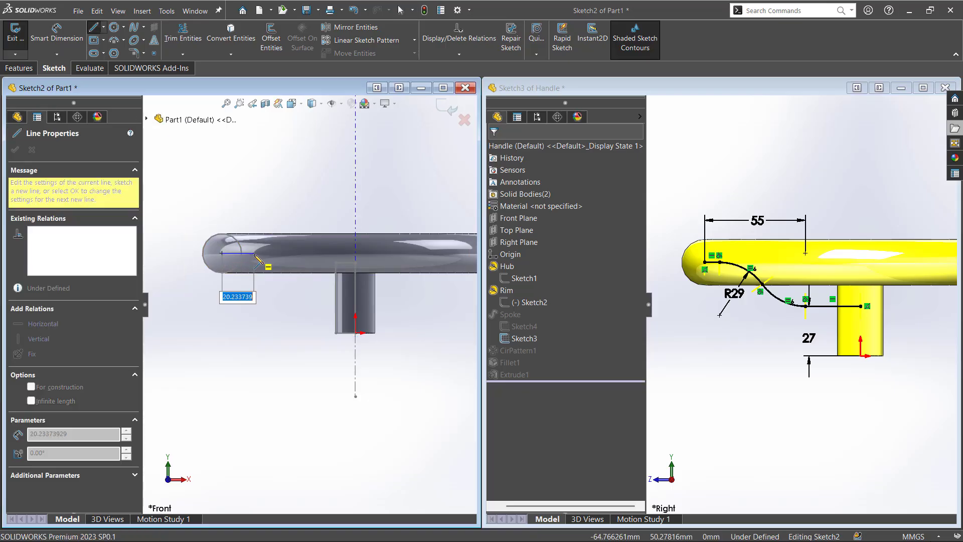
{"action": "left_click", "coordinate": [253, 253]}
{"action": "key", "text": "Escape"}
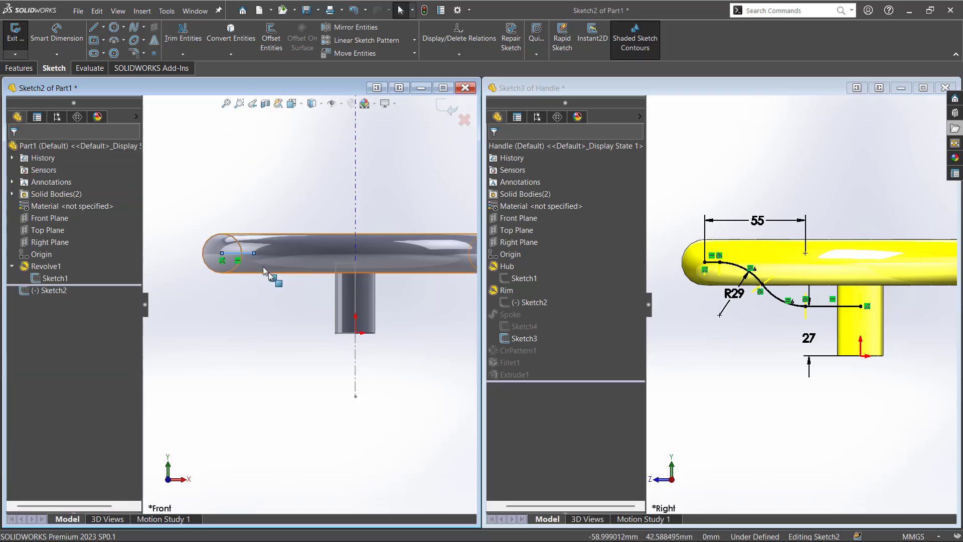
Step: Sketch a second horizontal line from the hub's centerline outward, below the rim line and ending short of it
{"action": "key", "text": "l"}
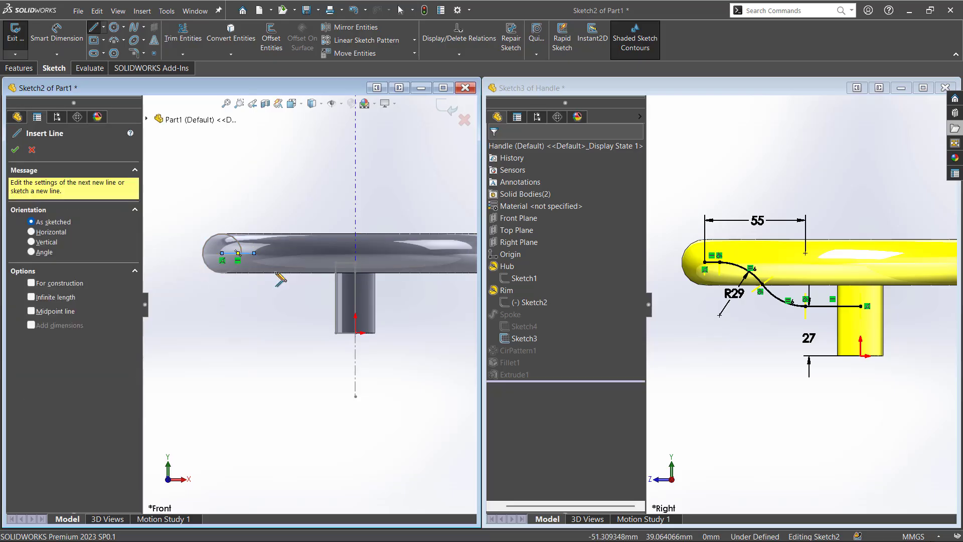
{"action": "left_click", "coordinate": [355, 292]}
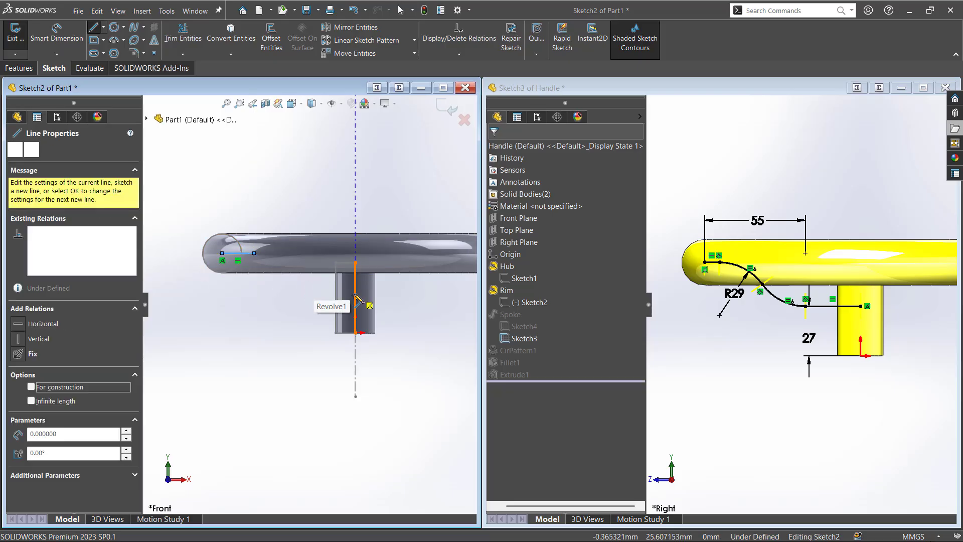
{"action": "left_click", "coordinate": [303, 292]}
{"action": "key", "text": "Escape"}
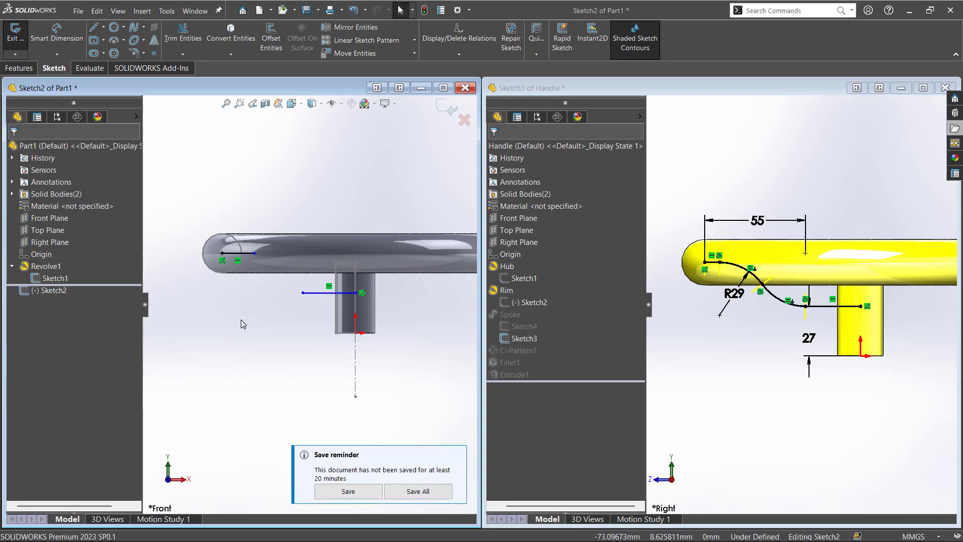
Step: Sketch a circle of about 32 mm radius below the rim line and a larger circle above the hub line, each tangent to its line
{"action": "key", "text": "c"}
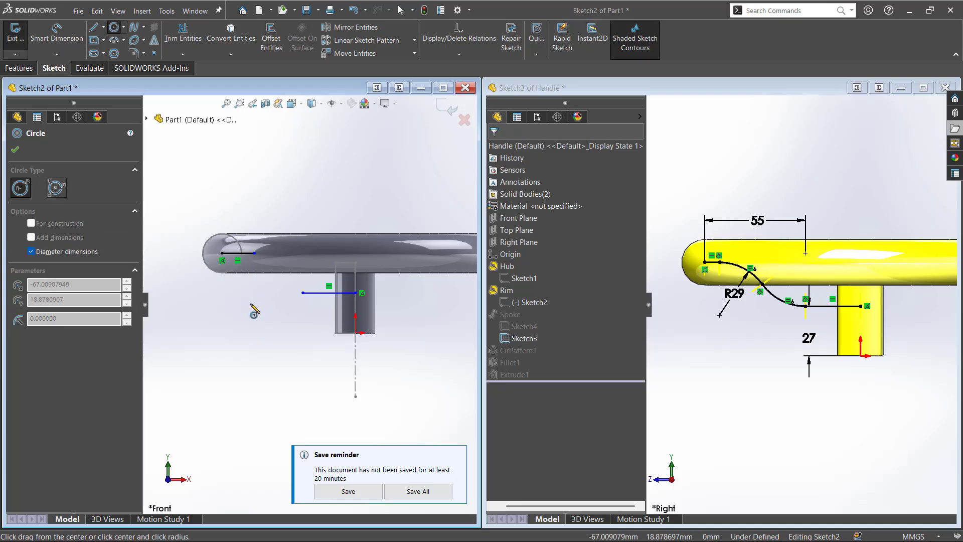
{"action": "left_click_drag", "start_coordinate": [251, 304], "coordinate": [249, 256]}
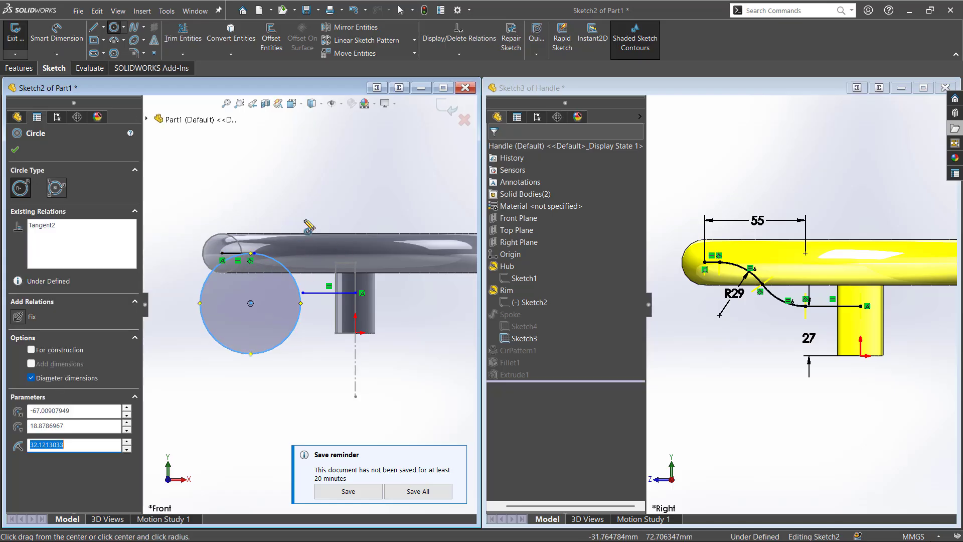
{"action": "left_click_drag", "start_coordinate": [313, 214], "coordinate": [326, 296]}
{"action": "key", "text": "Escape"}
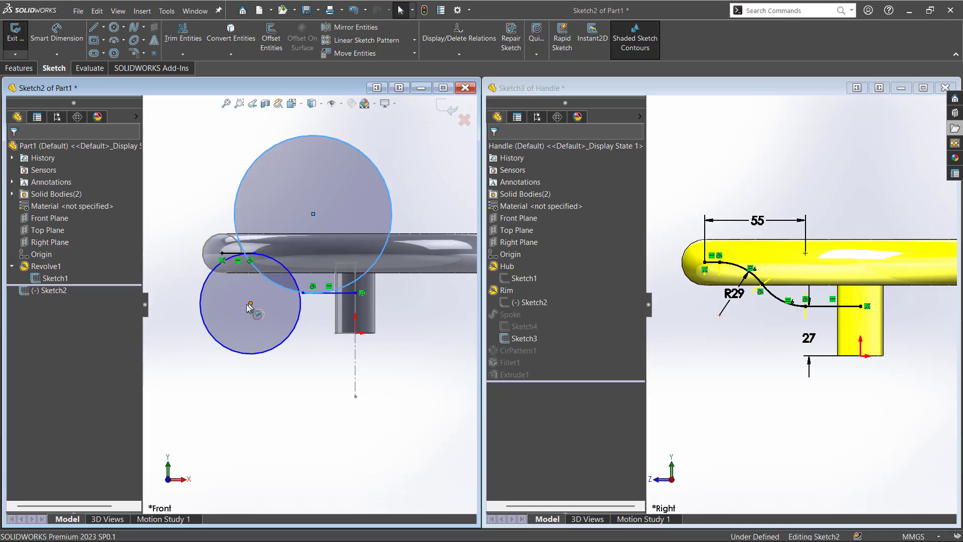
Step: Shift the lower circle outward and add a tangent relation between the two circles
{"action": "left_click_drag", "start_coordinate": [250, 303], "coordinate": [227, 305]}
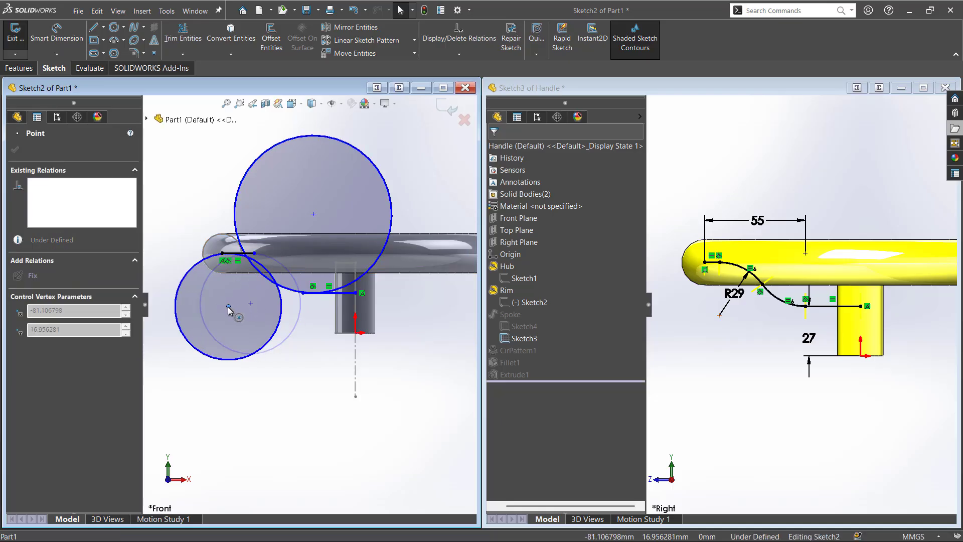
{"action": "left_click", "coordinate": [290, 291], "text": "ctrl"}
{"action": "left_click", "coordinate": [280, 302], "text": "ctrl"}
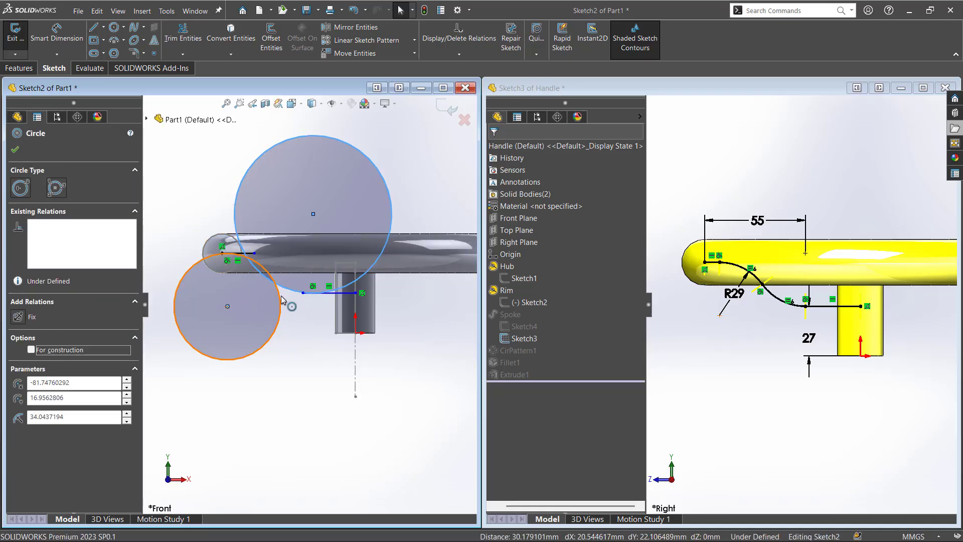
{"action": "left_click", "coordinate": [302, 346]}
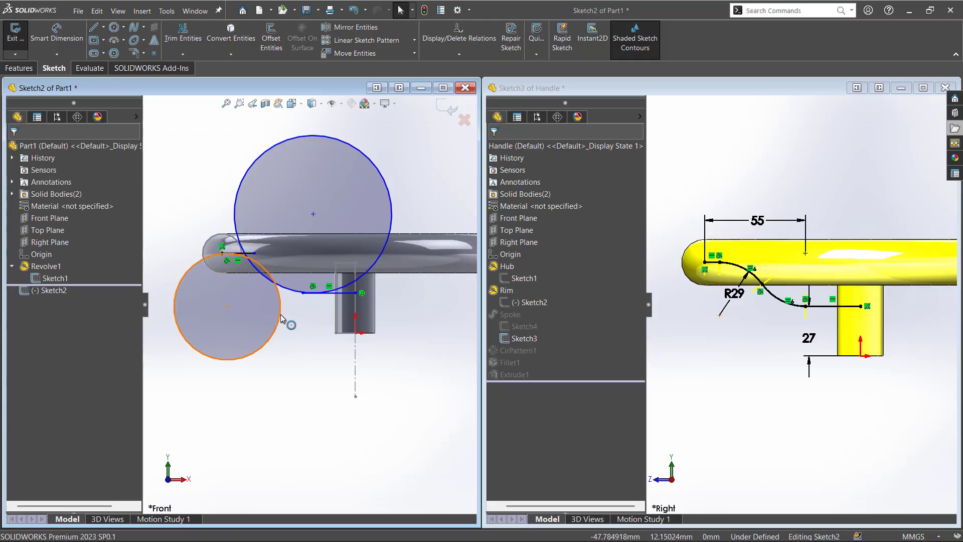
{"action": "left_click", "coordinate": [281, 318]}
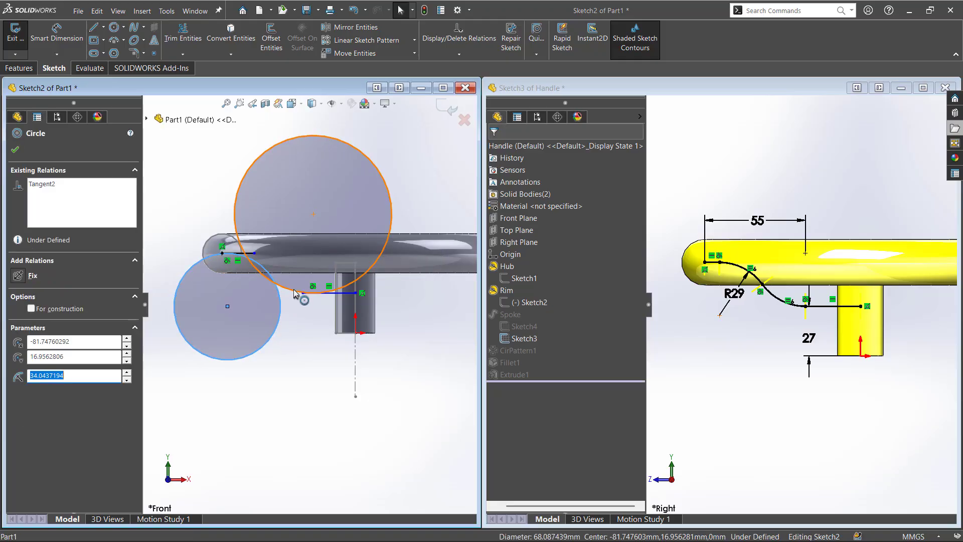
{"action": "left_click", "coordinate": [300, 293], "text": "ctrl"}
{"action": "left_click", "coordinate": [335, 248]}
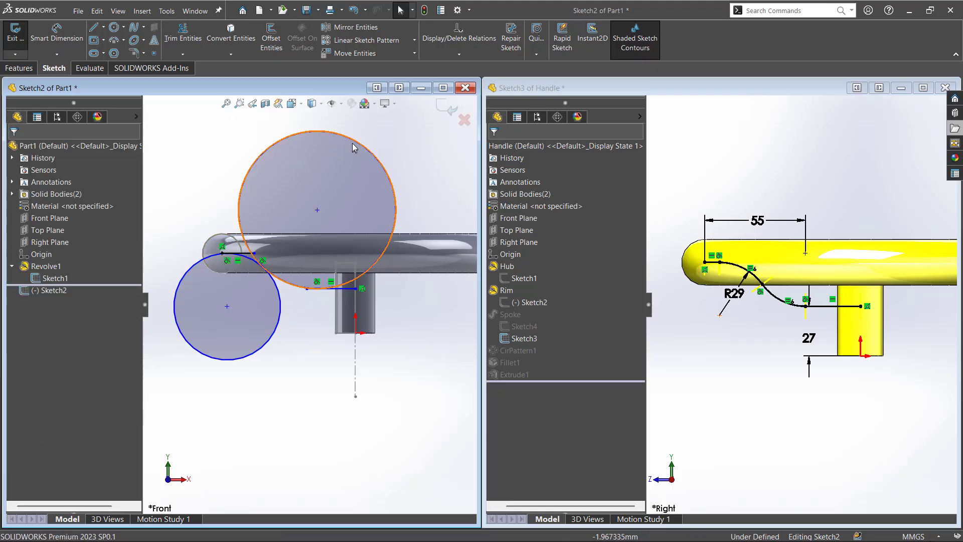
Step: Shrink the upper circle and move the lower circle's center toward the hub, giving the lower circle a radius of about 31 mm
{"action": "left_click_drag", "start_coordinate": [351, 146], "coordinate": [345, 194]}
{"action": "mouse_move", "coordinate": [229, 309]}
{"action": "left_mouse_down"}
{"action": "mouse_move", "coordinate": [243, 319]}
{"action": "mouse_move", "coordinate": [251, 303]}
{"action": "mouse_move", "coordinate": [242, 302]}
{"action": "left_mouse_up"}
{"action": "scroll", "coordinate": [245, 301], "scroll_direction": "up", "scroll_amount": 3}
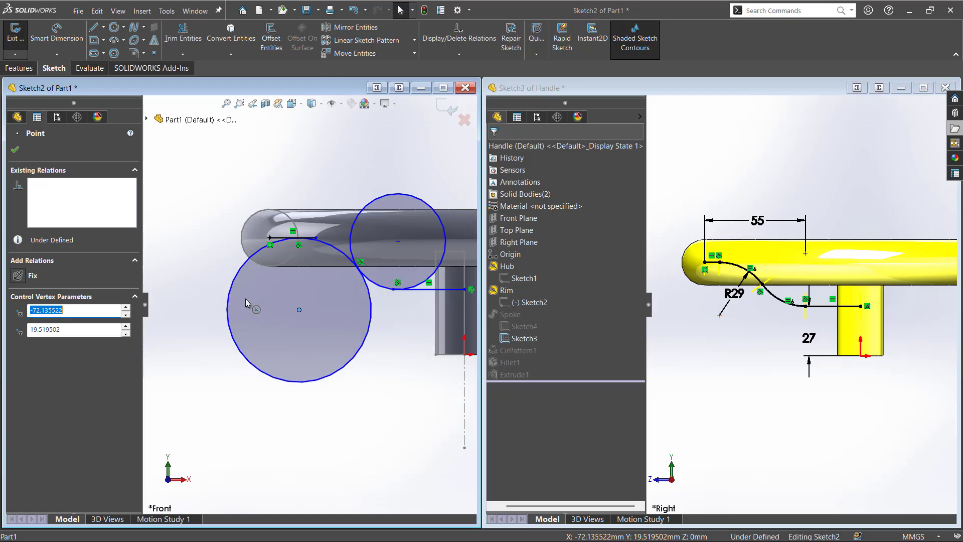
Step: Dimension the lower circle's diameter as 29*2, giving 58 mm
{"action": "key", "text": "d"}
{"action": "left_click", "coordinate": [240, 349]}
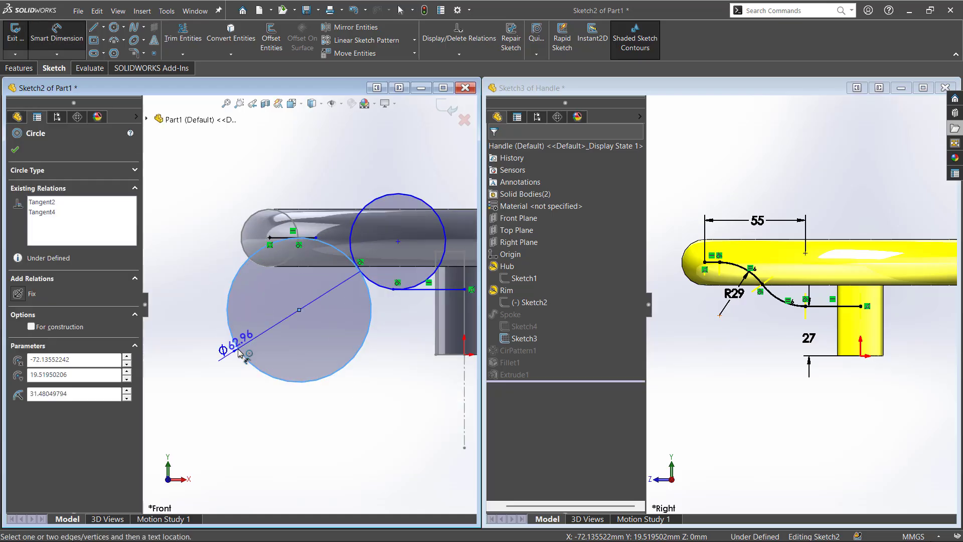
{"action": "left_click", "coordinate": [214, 393]}
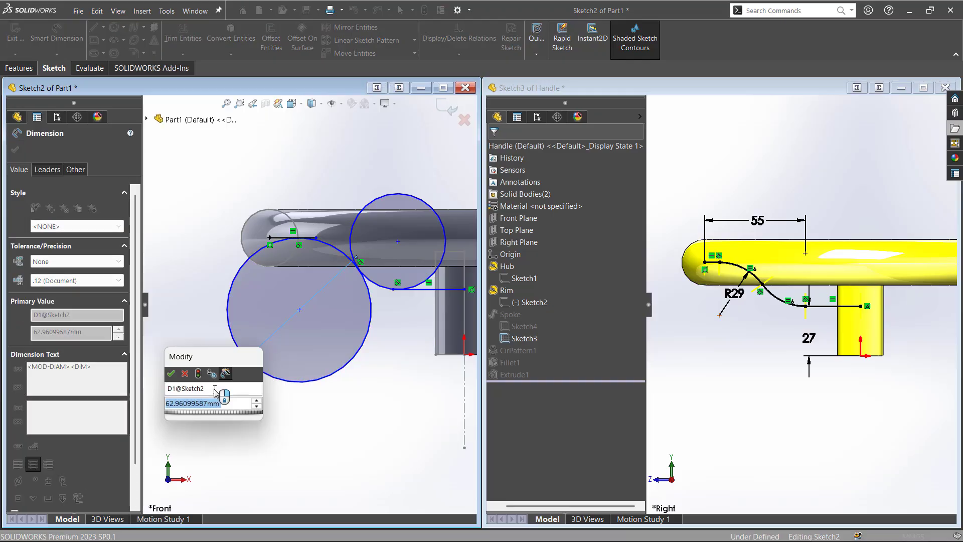
{"action": "type", "text": "29*2"}
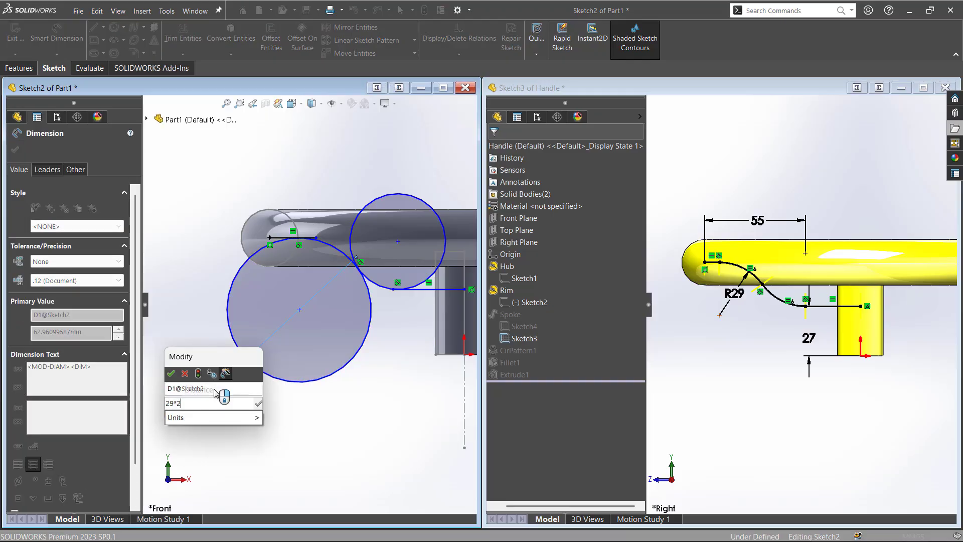
{"action": "key", "text": "Return"}
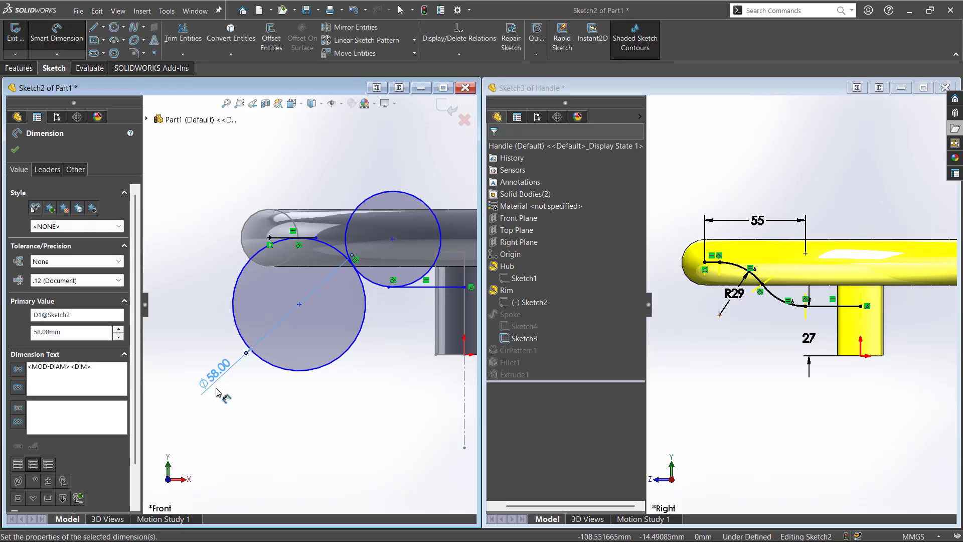
Step: Dimension the upper circle's diameter as 29*2, giving 58 mm
{"action": "left_click", "coordinate": [382, 198]}
{"action": "left_click", "coordinate": [402, 166]}
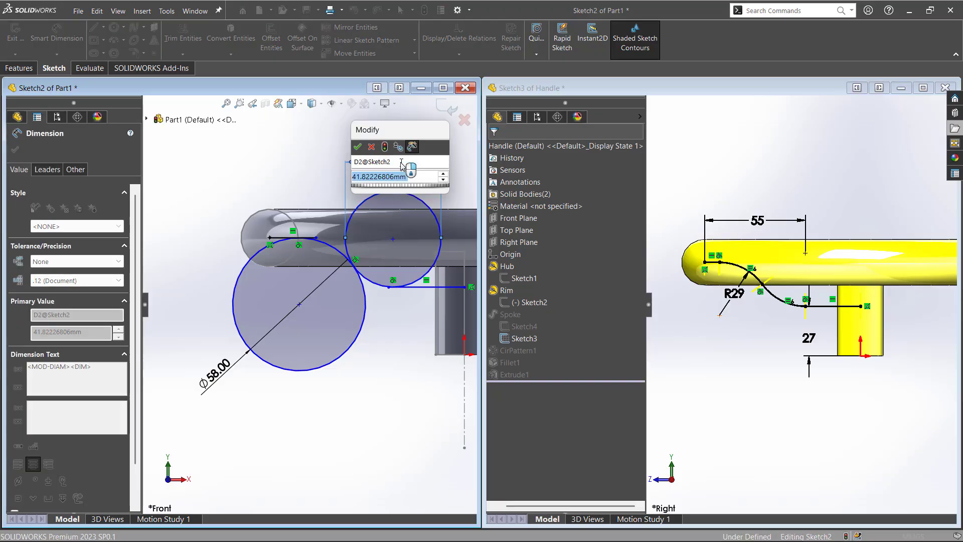
{"action": "type", "text": "58"}
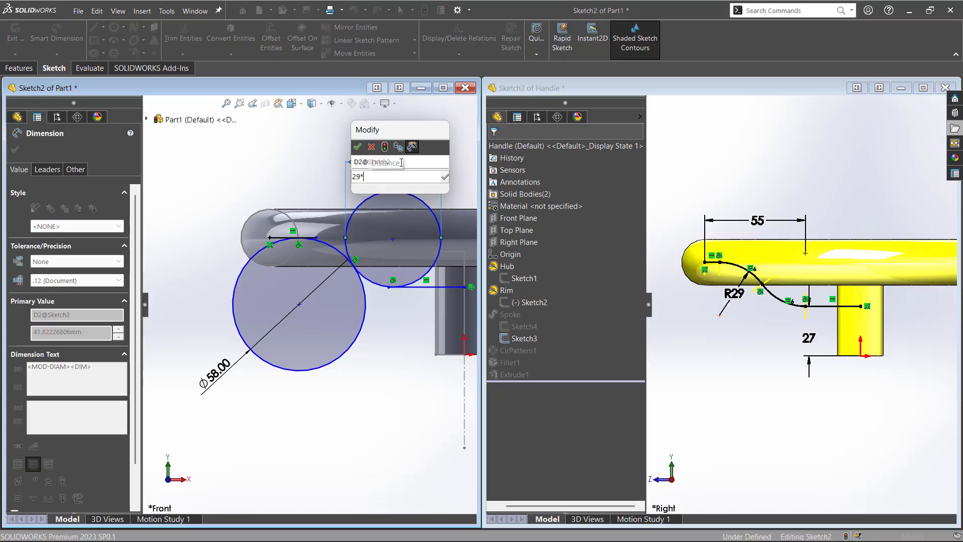
{"action": "key", "text": "Return"}
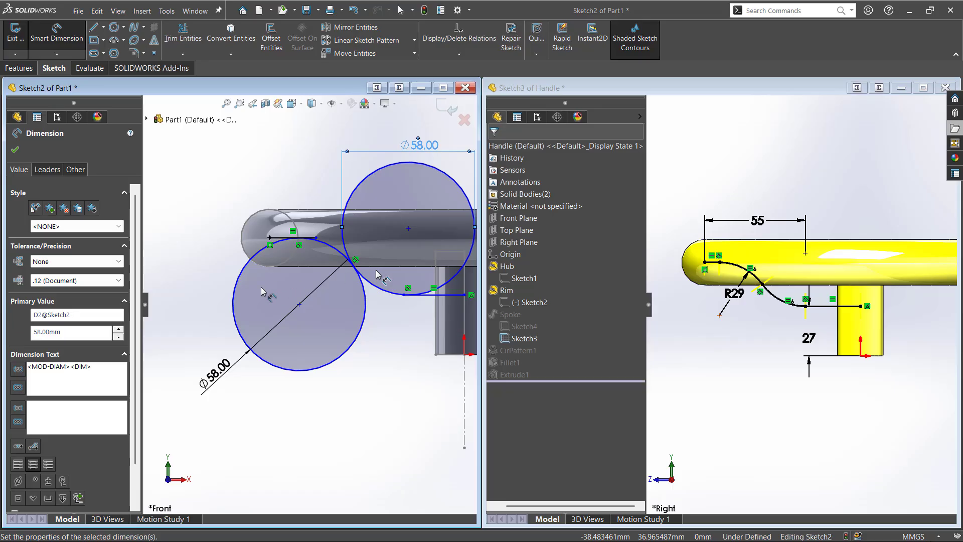
Step: Examine the rim line's outer endpoint and how the two circles meet the rim and hub lines
{"action": "scroll", "coordinate": [256, 338], "scroll_direction": "up", "scroll_amount": 3}
{"action": "scroll", "coordinate": [441, 303], "scroll_direction": "down", "scroll_amount": 3}
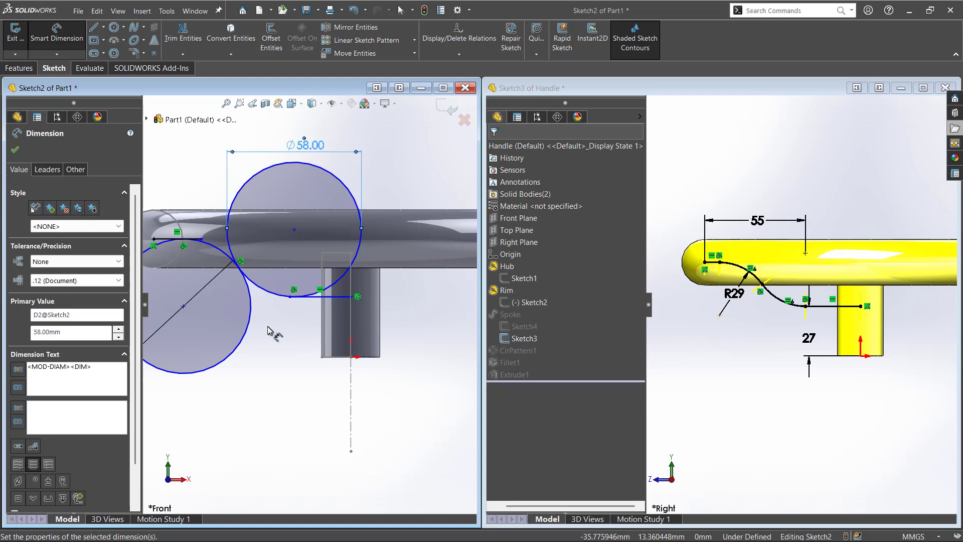
{"action": "scroll", "coordinate": [267, 331], "scroll_direction": "up", "scroll_amount": 2}
{"action": "scroll", "coordinate": [189, 285], "scroll_direction": "down", "scroll_amount": 5}
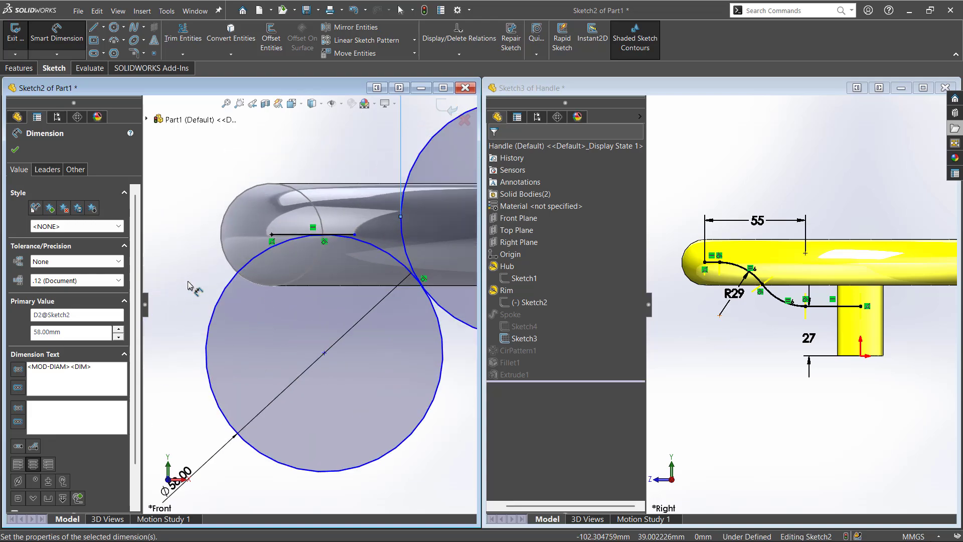
{"action": "key", "text": "Escape"}
{"action": "left_click", "coordinate": [272, 234]}
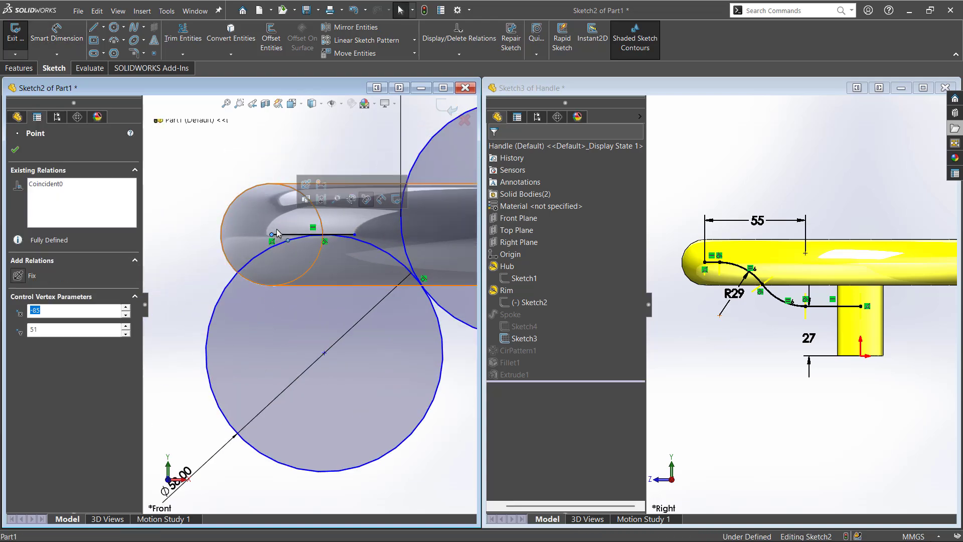
{"action": "left_click", "coordinate": [209, 267]}
{"action": "scroll", "coordinate": [209, 269], "scroll_direction": "up", "scroll_amount": 4}
{"action": "scroll", "coordinate": [320, 345], "scroll_direction": "down", "scroll_amount": 2}
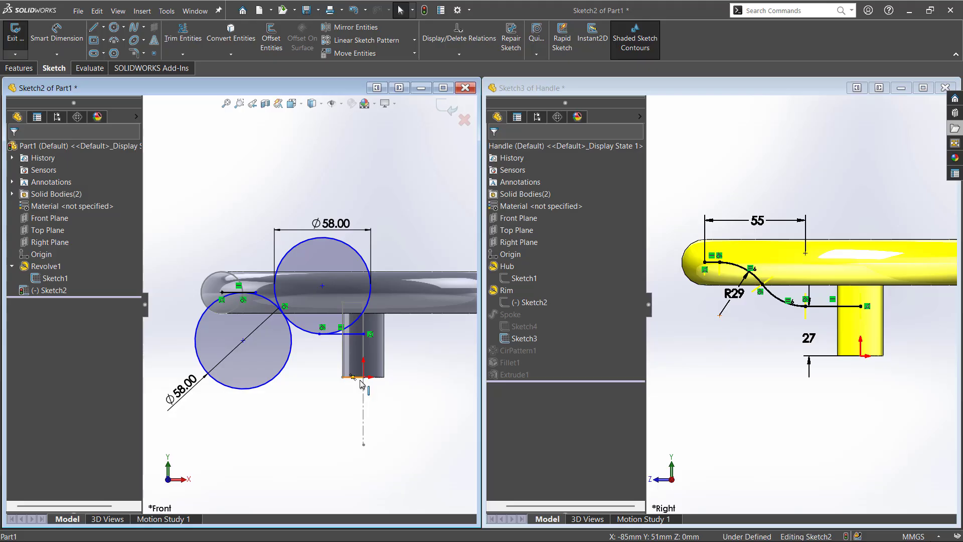
Step: Dimension the hub line's height above the hub's bottom edge as 27 mm
{"action": "right_click_drag", "start_coordinate": [360, 380], "coordinate": [351, 363]}
{"action": "left_click", "coordinate": [351, 334]}
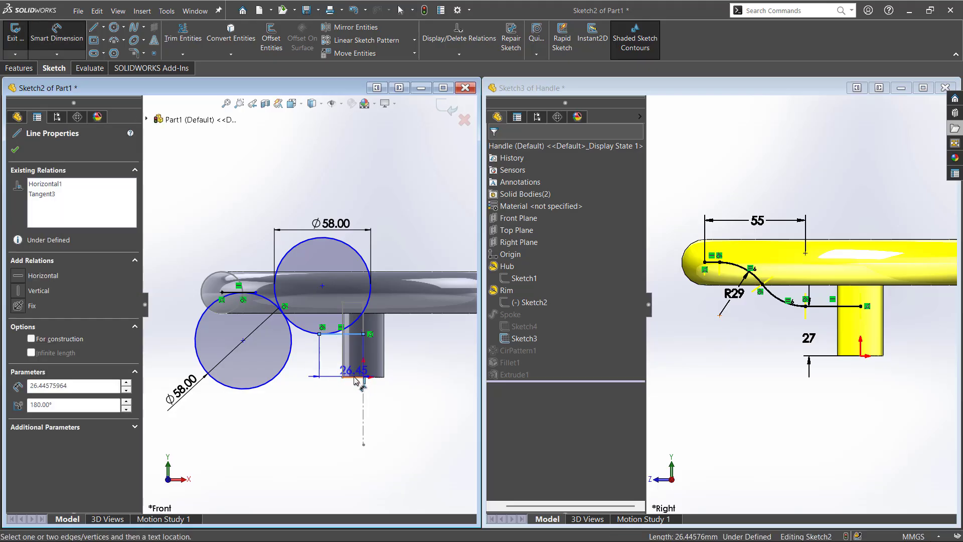
{"action": "left_click", "coordinate": [407, 324]}
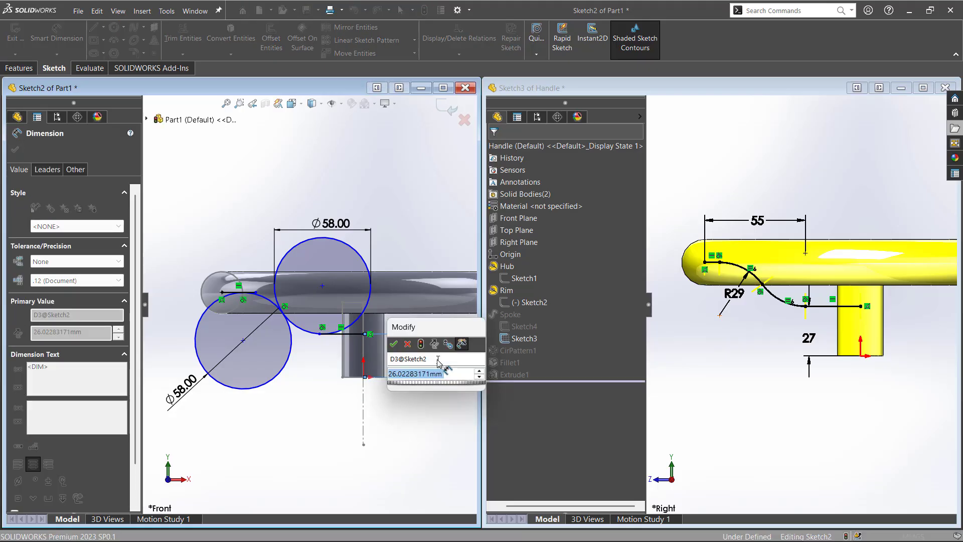
{"action": "type", "text": "27"}
{"action": "key", "text": "Return"}
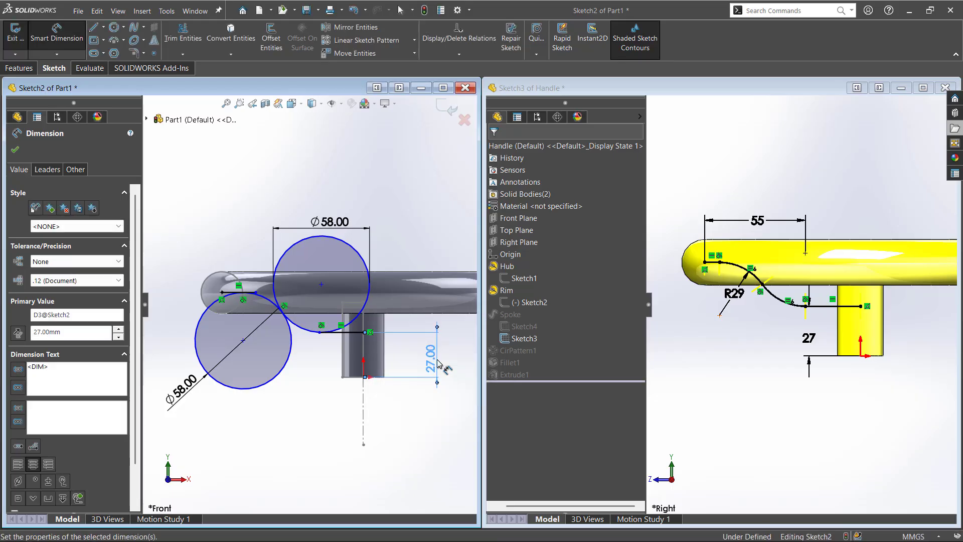
{"action": "left_click", "coordinate": [341, 436]}
{"action": "scroll", "coordinate": [318, 339], "scroll_direction": "down", "scroll_amount": 3}
{"action": "key", "text": "Escape"}
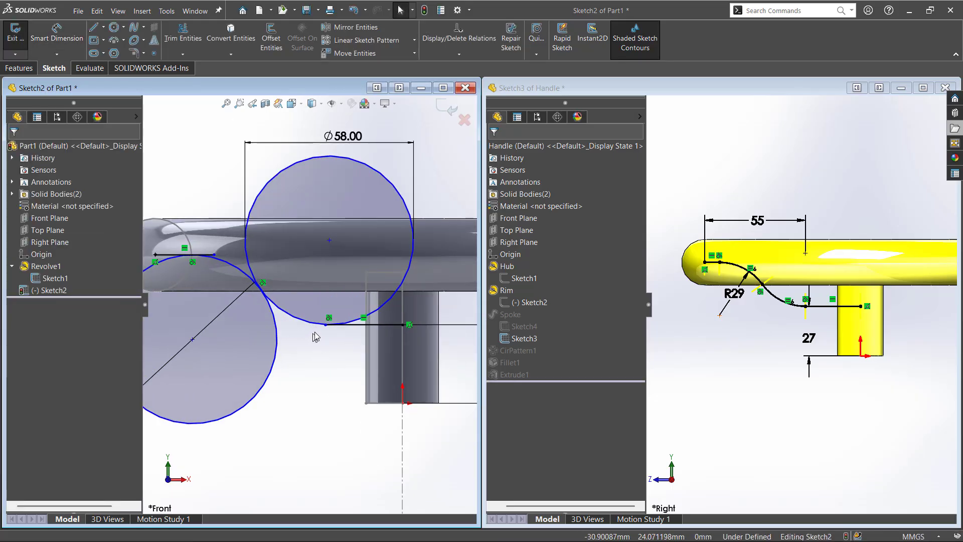
Step: Move the upper circle's center horizontally toward the hub axis to test the sketch's remaining freedom
{"action": "left_click", "coordinate": [329, 240]}
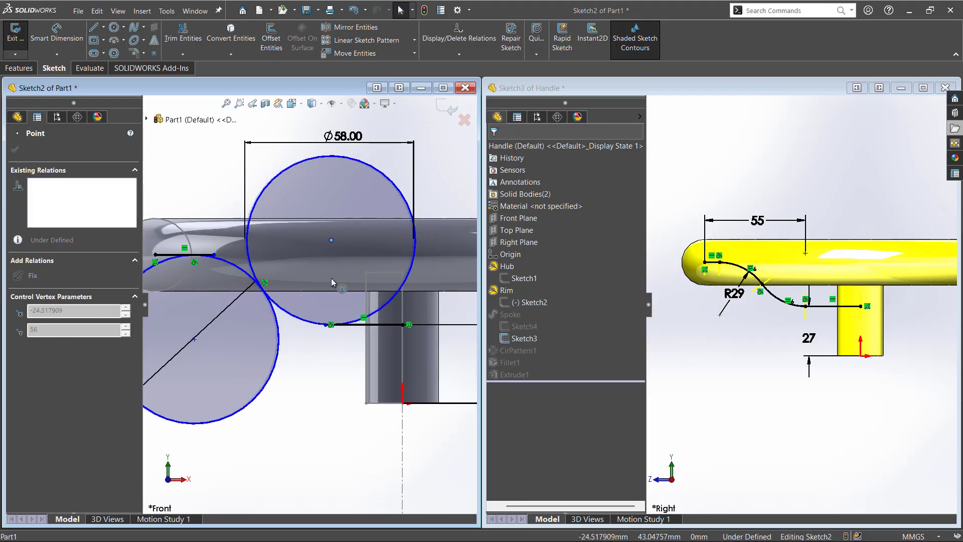
{"action": "left_click_drag", "start_coordinate": [331, 277], "coordinate": [356, 322]}
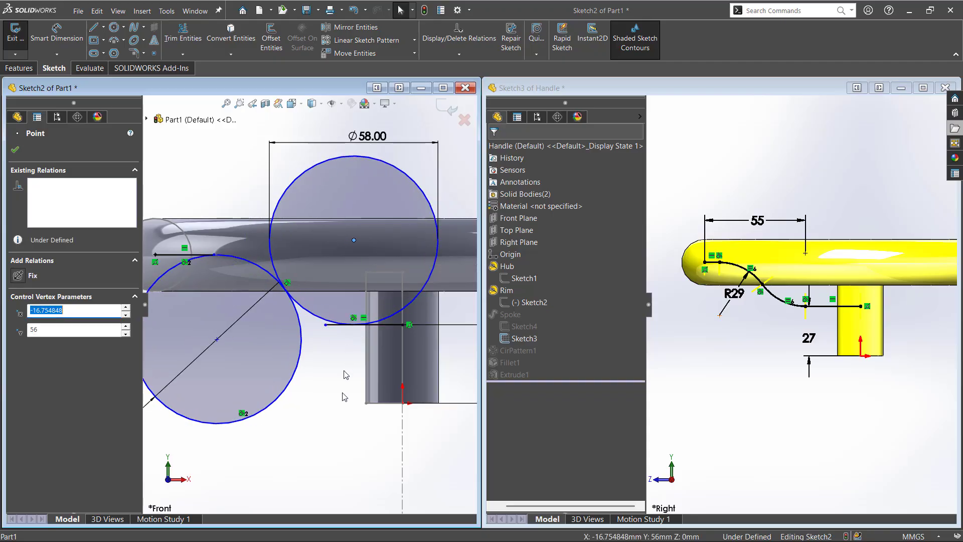
{"action": "scroll", "coordinate": [344, 411], "scroll_direction": "down", "scroll_amount": 2}
{"action": "scroll", "coordinate": [344, 413], "scroll_direction": "up", "scroll_amount": 6}
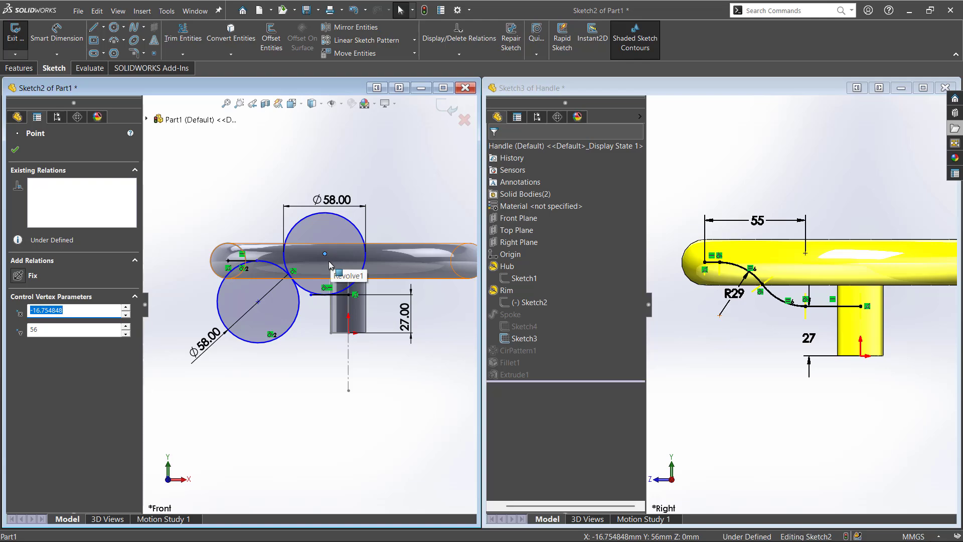
Step: Dimension the horizontal distance from the rim line's outer endpoint to the upper circle's center as 55 mm
{"action": "key", "text": "d"}
{"action": "left_click", "coordinate": [228, 260]}
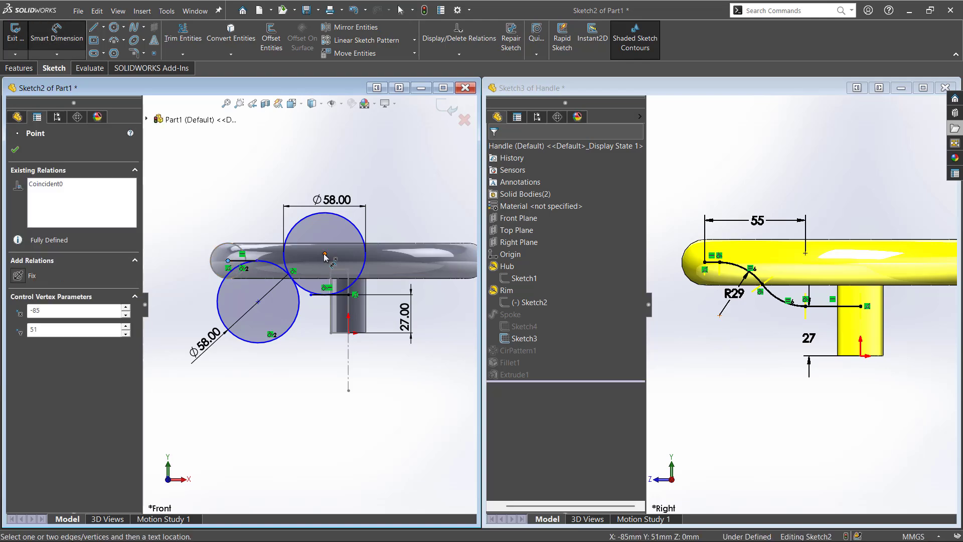
{"action": "left_click", "coordinate": [324, 254]}
{"action": "left_click", "coordinate": [303, 160]}
{"action": "type", "text": "55"}
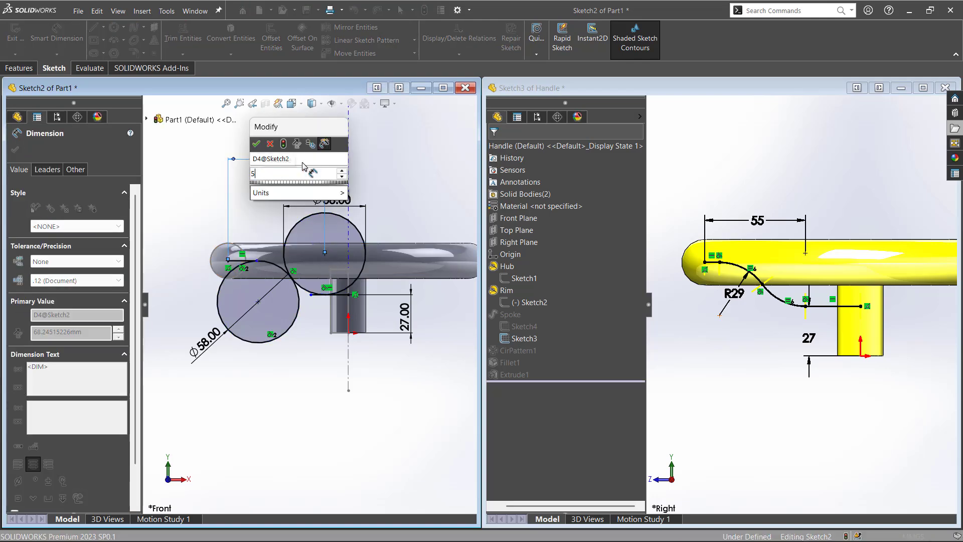
{"action": "key", "text": "Return"}
{"action": "left_click", "coordinate": [293, 364]}
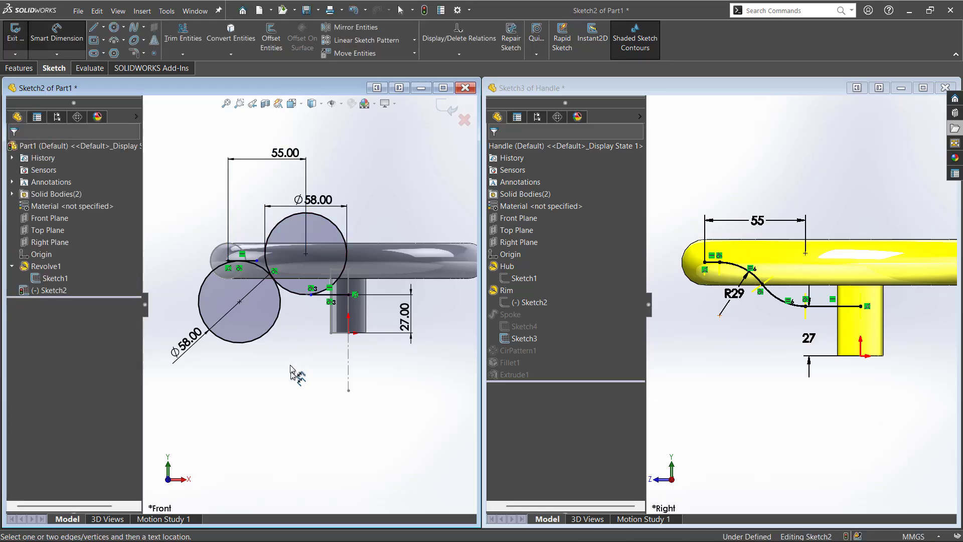
Step: Trim the lower circle to the arc between the rim line and the upper circle
{"action": "scroll", "coordinate": [261, 298], "scroll_direction": "down", "scroll_amount": 3}
{"action": "key", "text": "t"}
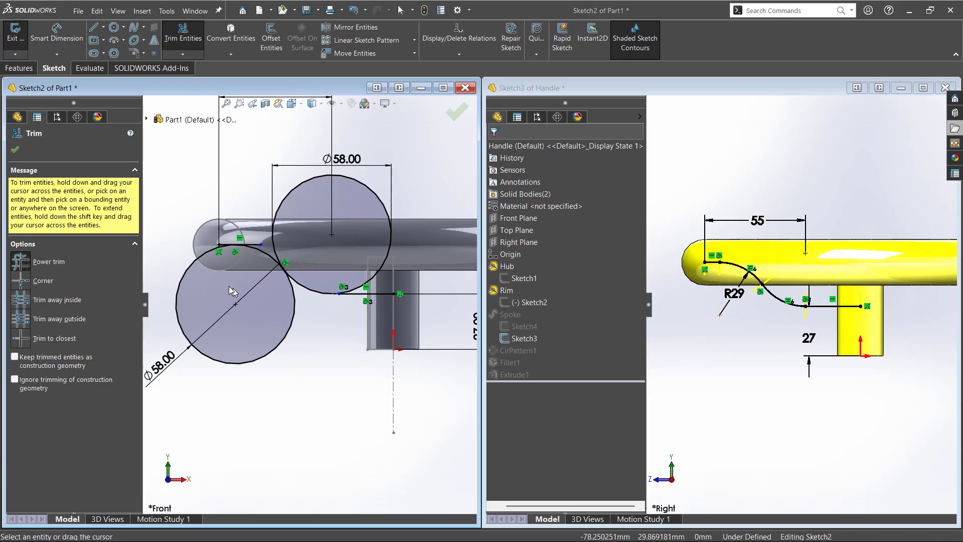
{"action": "left_click_drag", "start_coordinate": [169, 275], "coordinate": [201, 292]}
Step: Try twice to trim away the outer part of the upper circle, undoing each attempt
{"action": "left_click_drag", "start_coordinate": [308, 173], "coordinate": [311, 192]}
{"action": "key", "text": "Escape"}
{"action": "key", "text": "ctrl+z"}
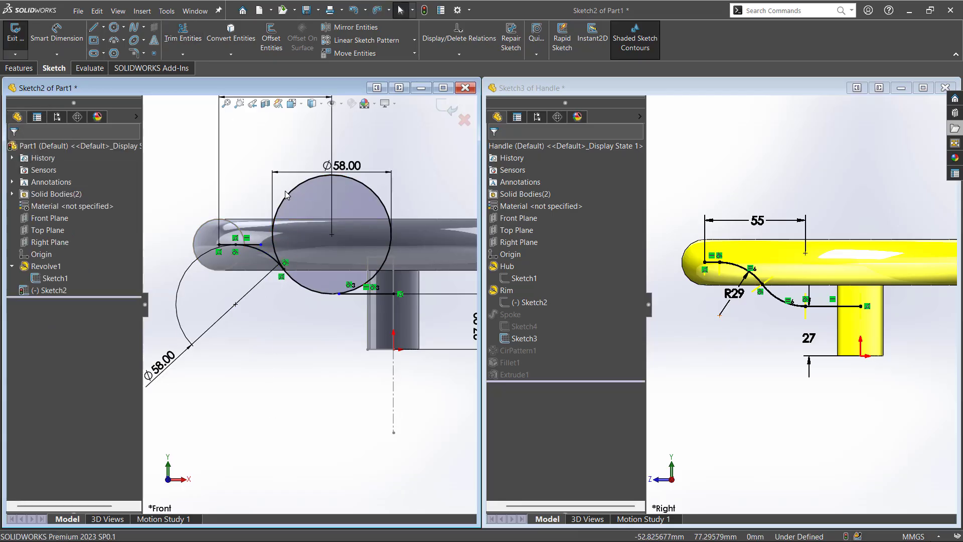
{"action": "key", "text": "t"}
{"action": "left_click_drag", "start_coordinate": [286, 194], "coordinate": [300, 207]}
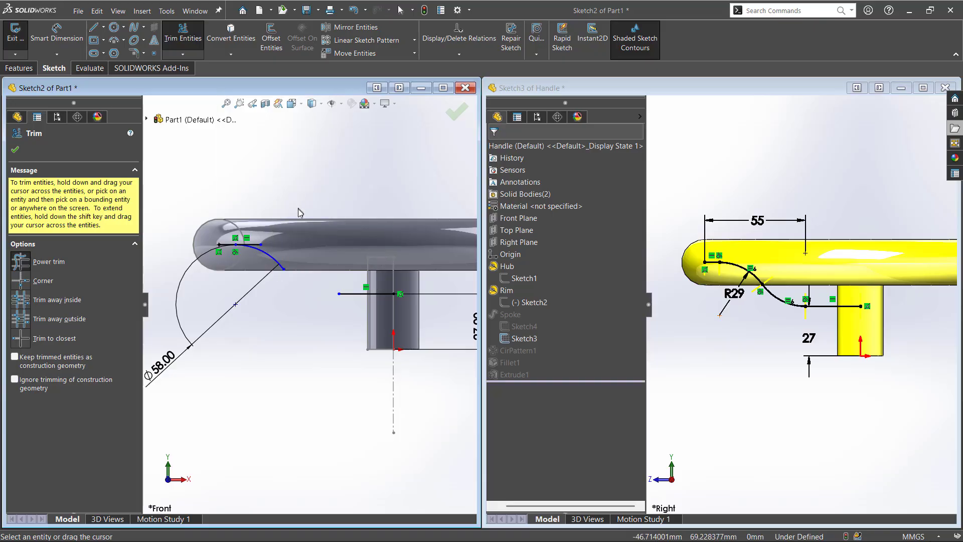
{"action": "key", "text": "Escape"}
{"action": "key", "text": "ctrl+z"}
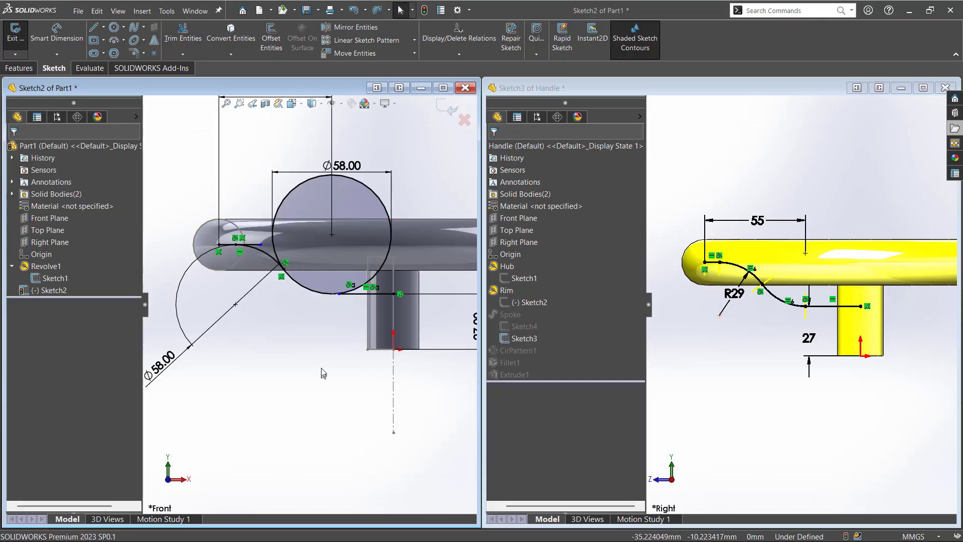
Step: Extend the hub line's free end to its tangent point at the bottom of the upper circle
{"action": "scroll", "coordinate": [338, 307], "scroll_direction": "down", "scroll_amount": 8}
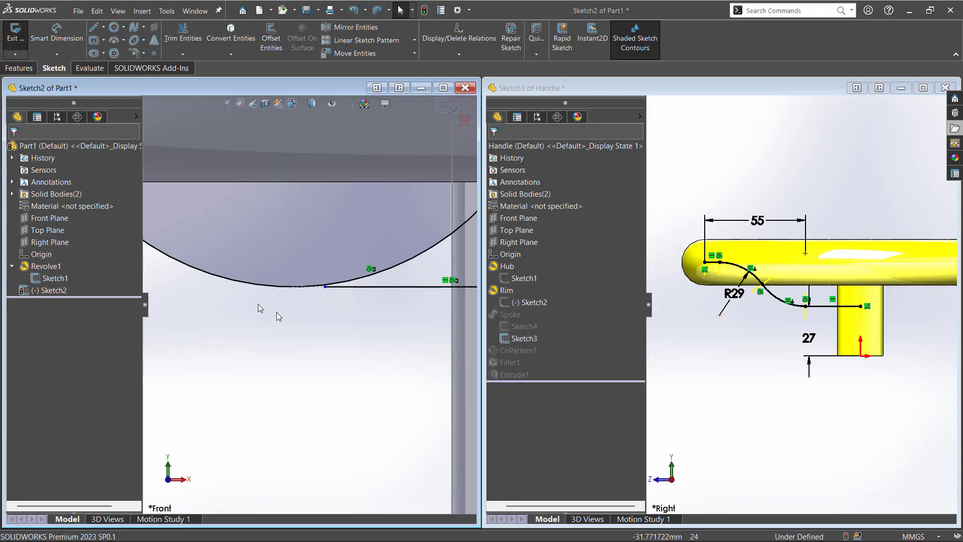
{"action": "left_click", "coordinate": [170, 51]}
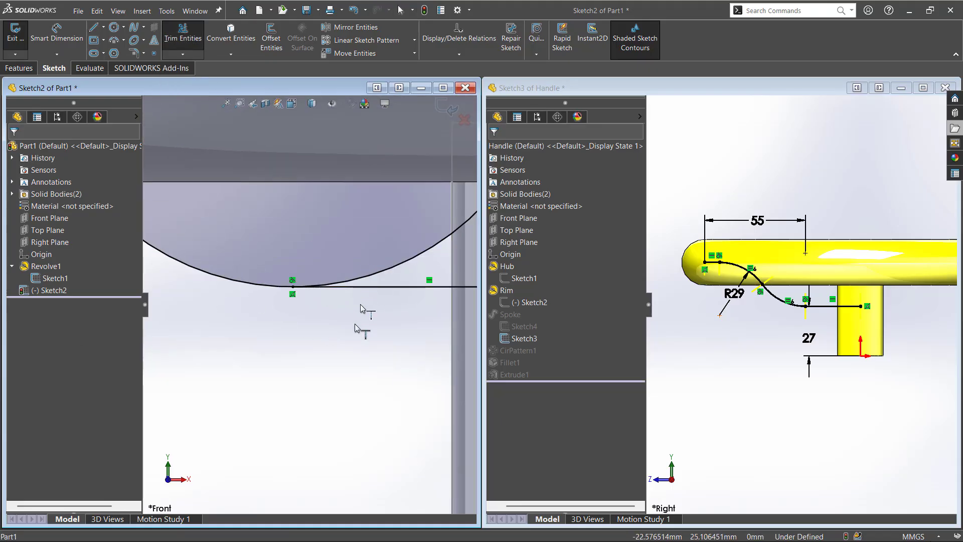
{"action": "scroll", "coordinate": [352, 351], "scroll_direction": "up", "scroll_amount": 7}
Step: Trim the upper circle to its connecting arc and remove the rim line's excess beyond the tangent point
{"action": "scroll", "coordinate": [186, 216], "scroll_direction": "down", "scroll_amount": 3}
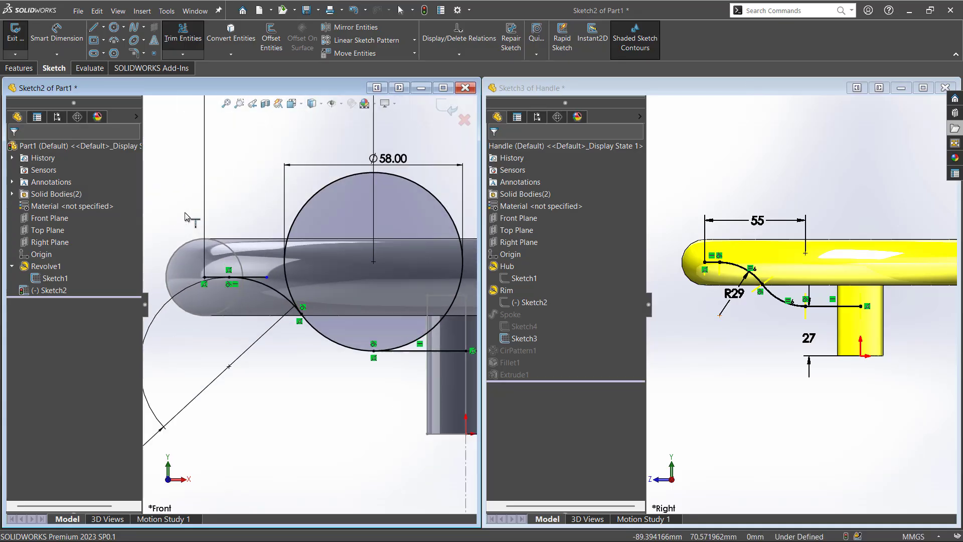
{"action": "scroll", "coordinate": [243, 299], "scroll_direction": "up", "scroll_amount": 3}
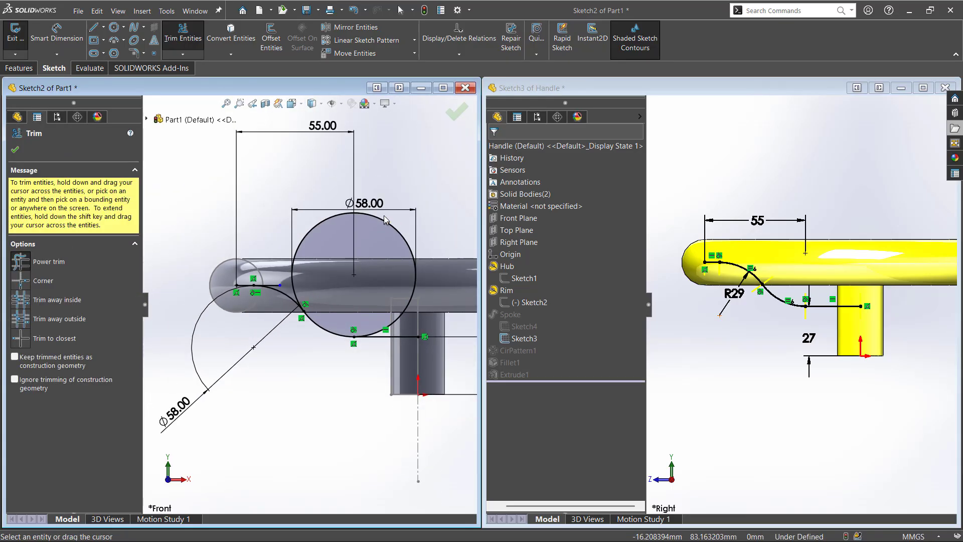
{"action": "left_click_drag", "start_coordinate": [387, 222], "coordinate": [390, 238]}
{"action": "scroll", "coordinate": [271, 290], "scroll_direction": "down", "scroll_amount": 3}
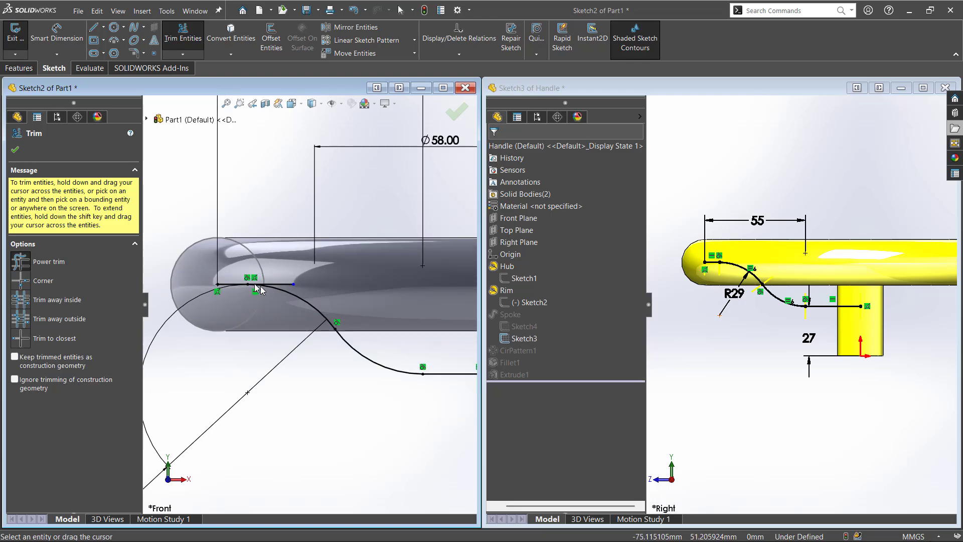
{"action": "left_click", "coordinate": [282, 277]}
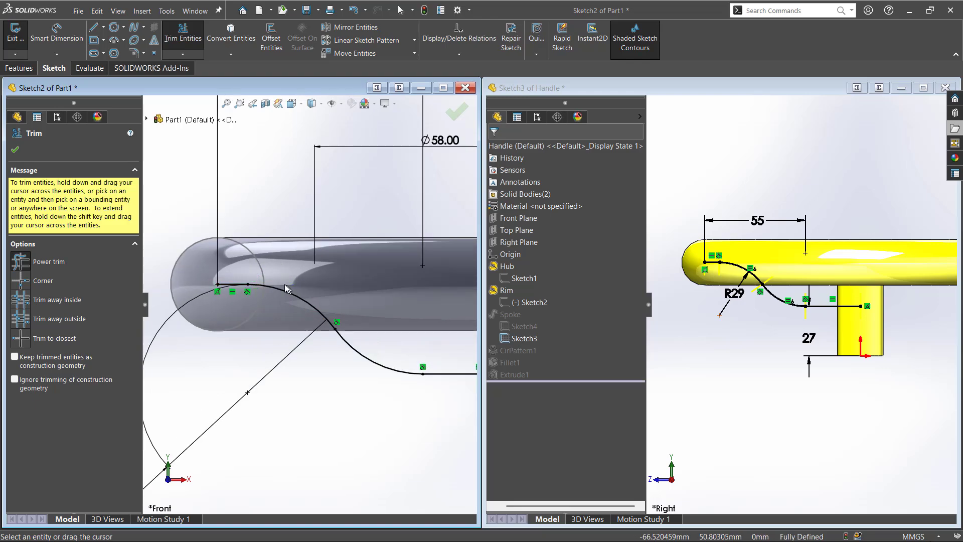
Step: Finish trimming and exit the spoke's path sketch
{"action": "scroll", "coordinate": [284, 283], "scroll_direction": "up", "scroll_amount": 3}
{"action": "middle_click_drag", "start_coordinate": [321, 394], "coordinate": [331, 401]}
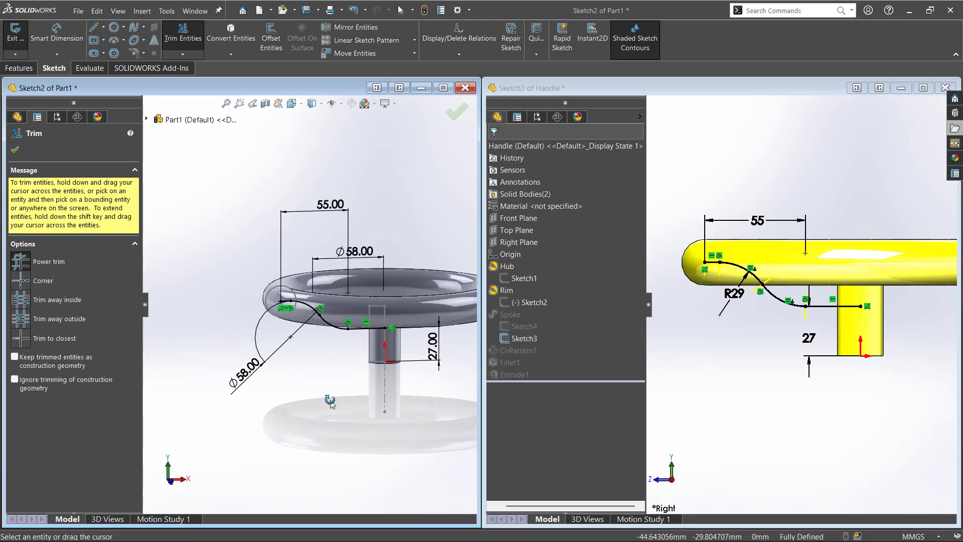
{"action": "left_click", "coordinate": [15, 150]}
{"action": "left_click", "coordinate": [454, 110]}
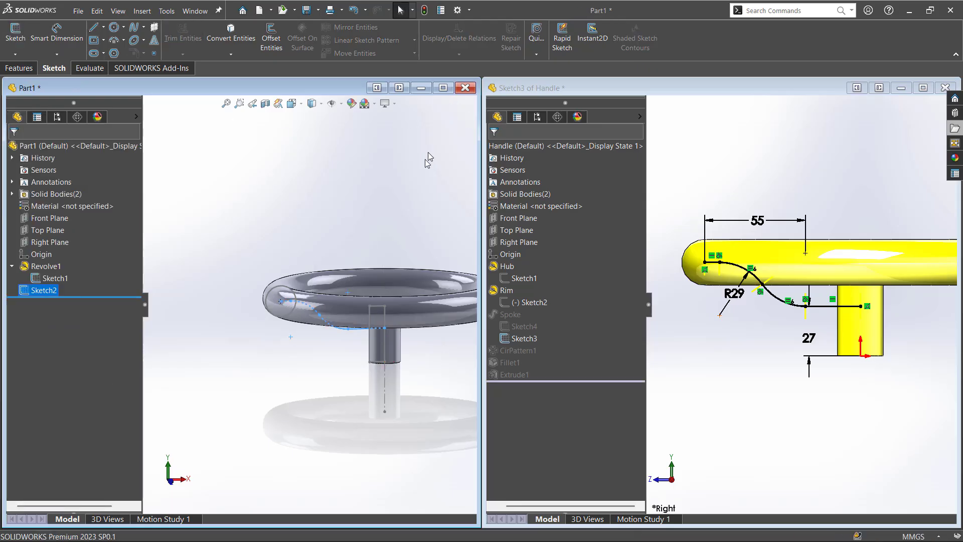
Step: Sweep a 14 mm diameter circular profile along the spoke's path sketch to create the solid spoke
{"action": "mouse_move", "coordinate": [340, 383]}
{"action": "middle_mouse_down"}
{"action": "mouse_move", "coordinate": [285, 399]}
{"action": "mouse_move", "coordinate": [296, 422]}
{"action": "middle_mouse_up"}
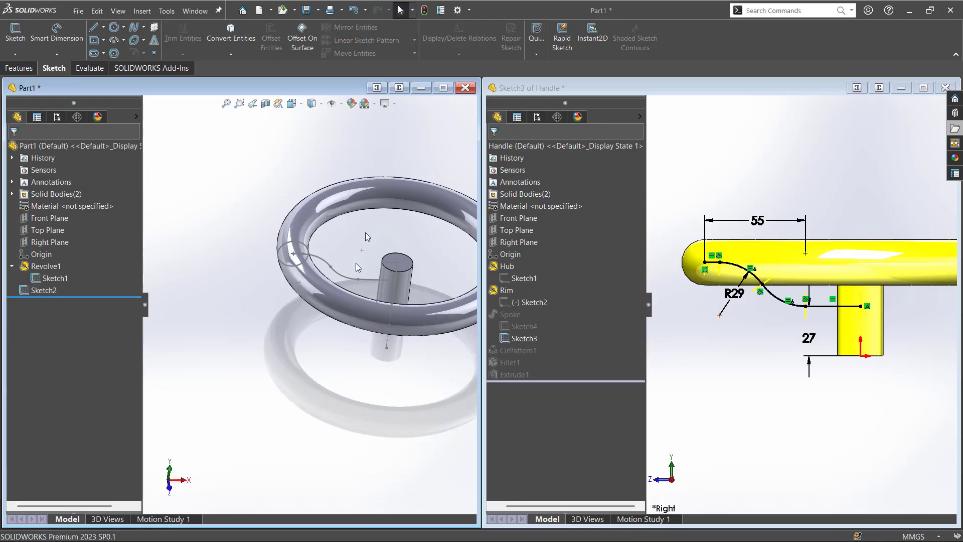
{"action": "scroll", "coordinate": [365, 233], "scroll_direction": "down", "scroll_amount": 2}
{"action": "middle_click_drag", "start_coordinate": [362, 233], "coordinate": [255, 283]}
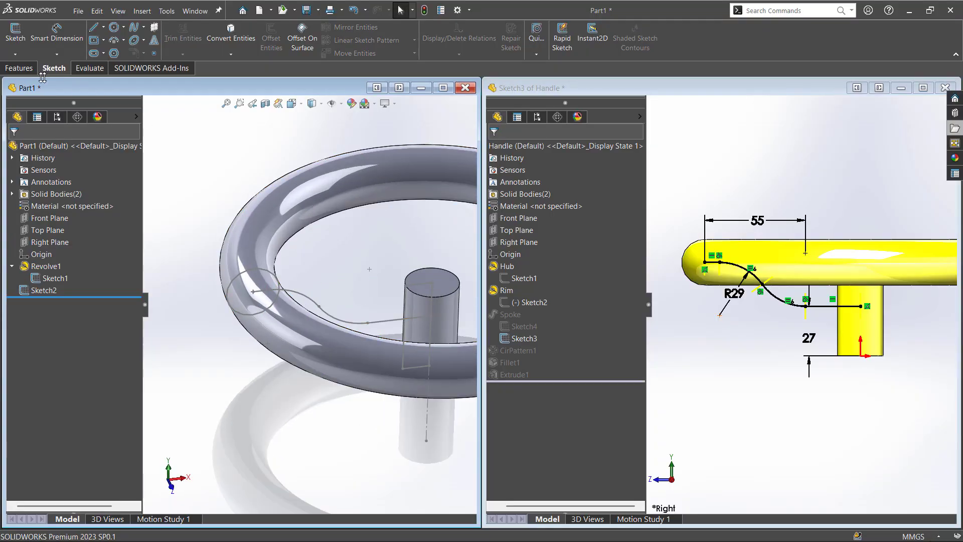
{"action": "left_click", "coordinate": [20, 68]}
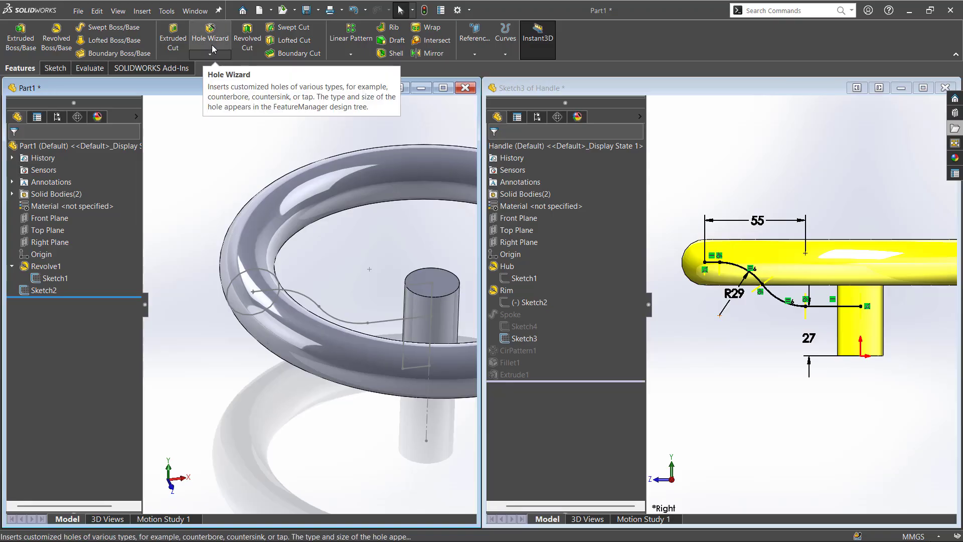
{"action": "left_click", "coordinate": [108, 27]}
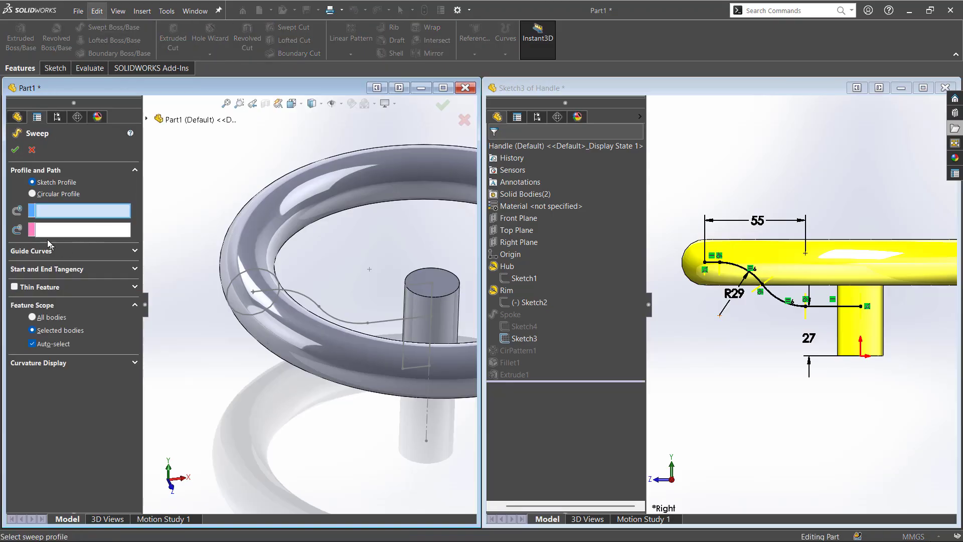
{"action": "left_click", "coordinate": [46, 195]}
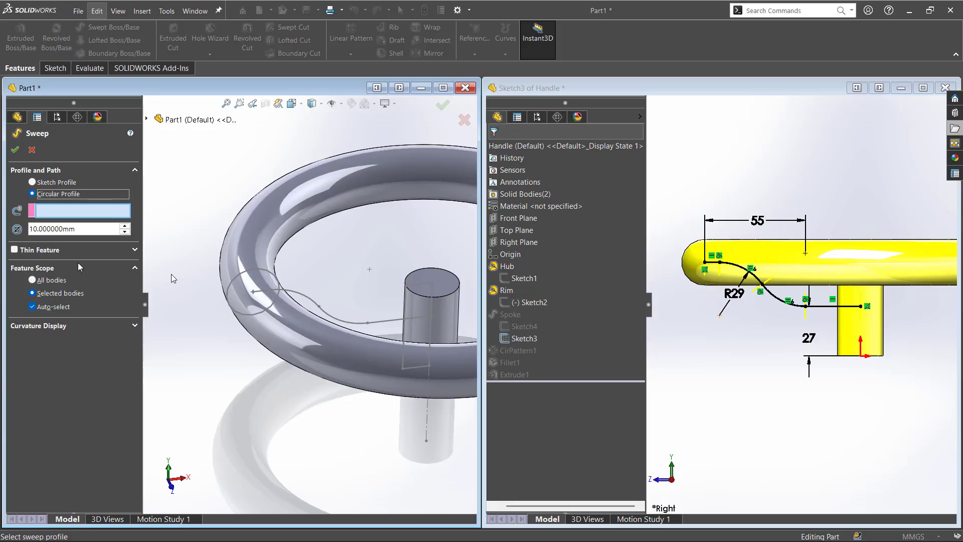
{"action": "left_click_drag", "start_coordinate": [82, 232], "coordinate": [1, 231]}
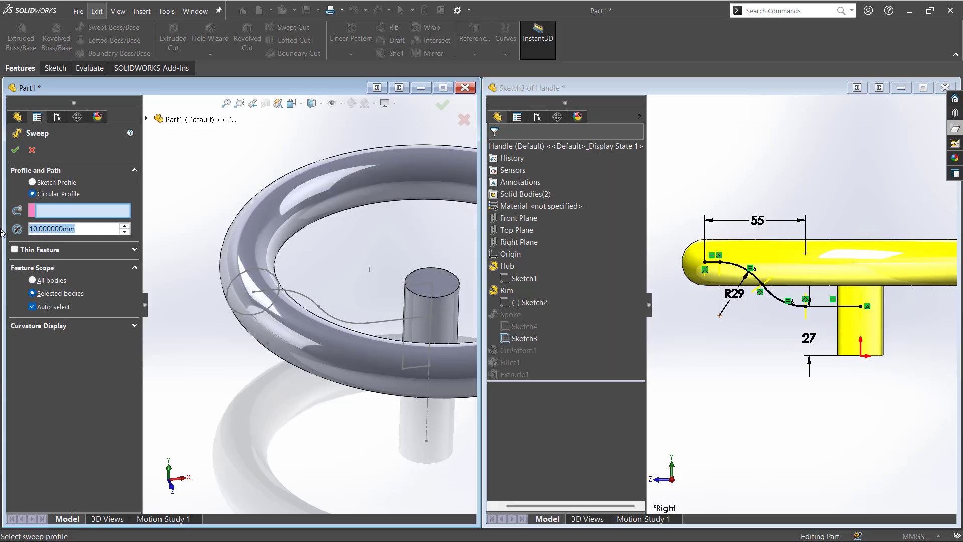
{"action": "type", "text": "14"}
{"action": "left_click", "coordinate": [66, 213]}
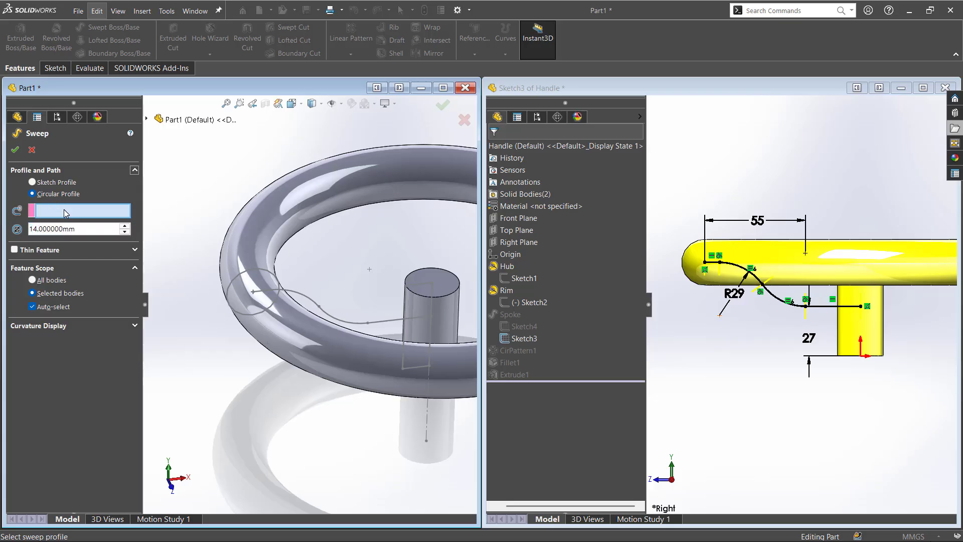
{"action": "left_click", "coordinate": [299, 299]}
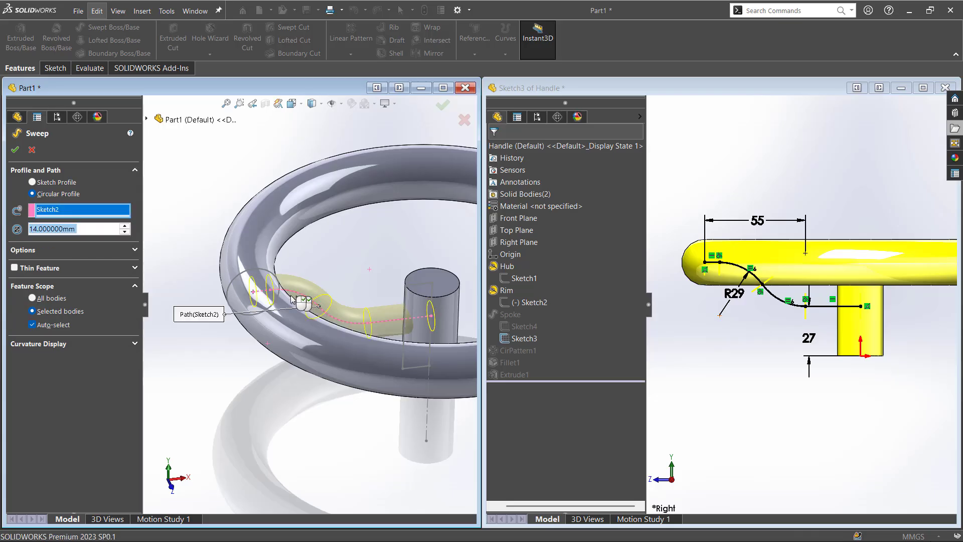
{"action": "left_click", "coordinate": [15, 149]}
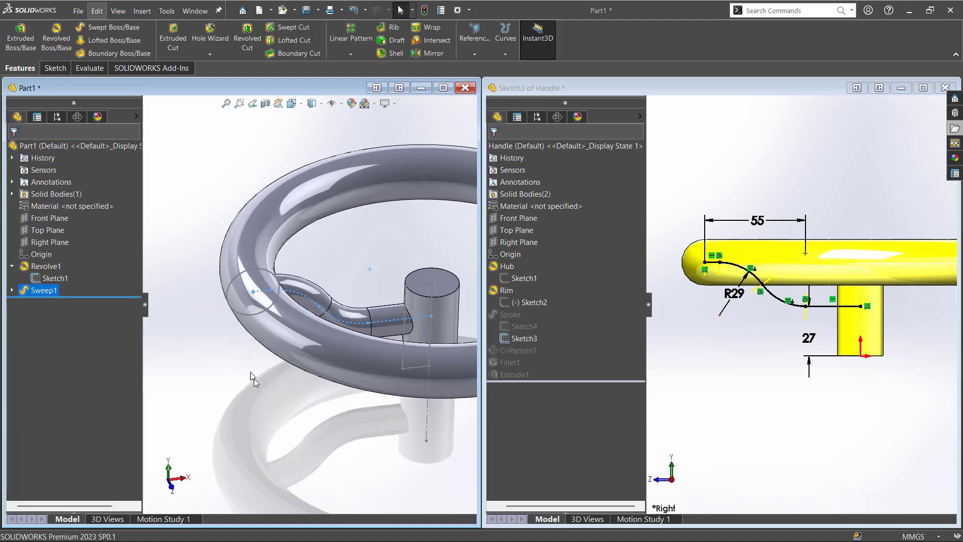
Step: Inspect the swept spoke between hub and rim and compare it with the original handle's path sketch
{"action": "middle_click_drag", "start_coordinate": [254, 378], "coordinate": [252, 416]}
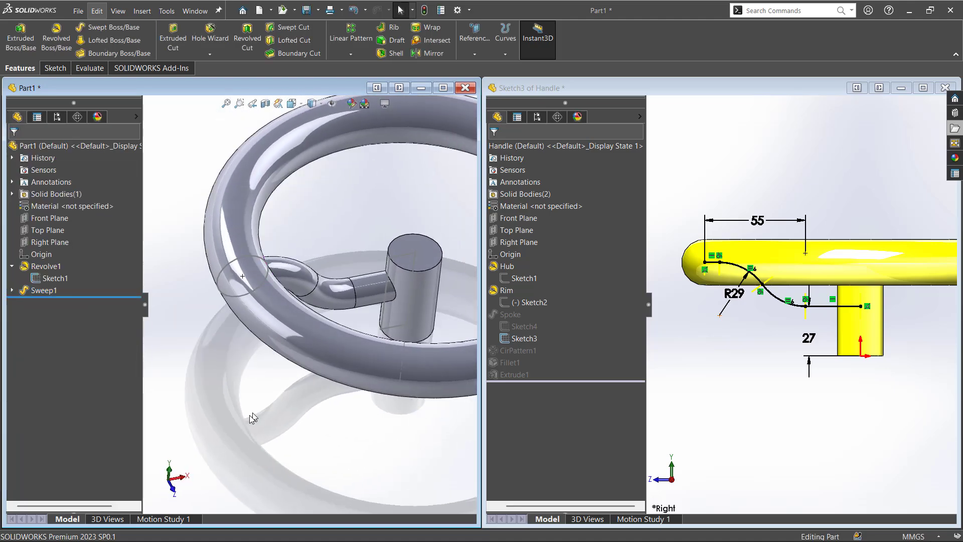
{"action": "scroll", "coordinate": [254, 416], "scroll_direction": "up", "scroll_amount": 3}
{"action": "scroll", "coordinate": [424, 283], "scroll_direction": "down", "scroll_amount": 1}
{"action": "scroll", "coordinate": [423, 283], "scroll_direction": "up", "scroll_amount": 4}
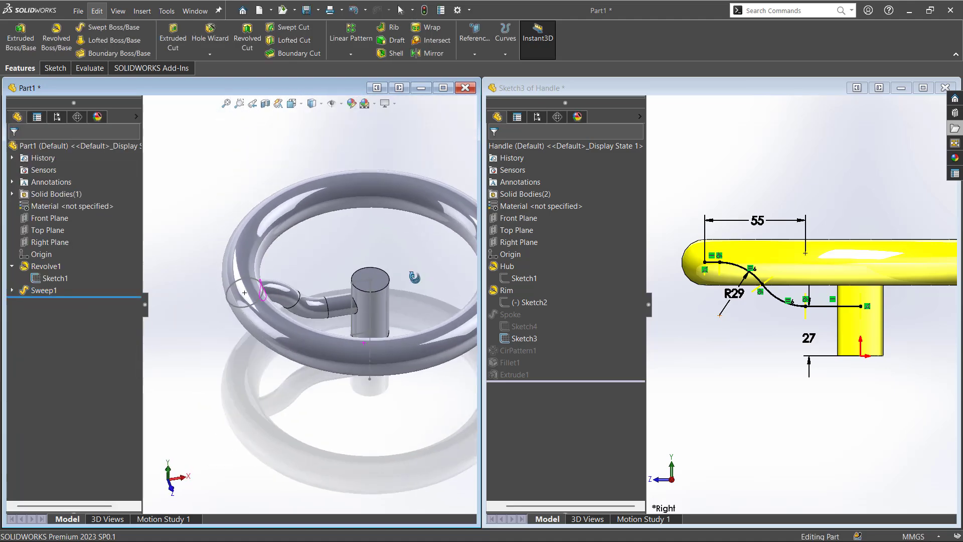
{"action": "scroll", "coordinate": [419, 274], "scroll_direction": "down", "scroll_amount": 2}
{"action": "middle_click_drag", "start_coordinate": [296, 278], "coordinate": [307, 310]}
{"action": "mouse_move", "coordinate": [675, 343]}
{"action": "middle_mouse_down"}
{"action": "mouse_move", "coordinate": [688, 333]}
{"action": "mouse_move", "coordinate": [695, 346]}
{"action": "middle_mouse_up"}
{"action": "left_click", "coordinate": [253, 202]}
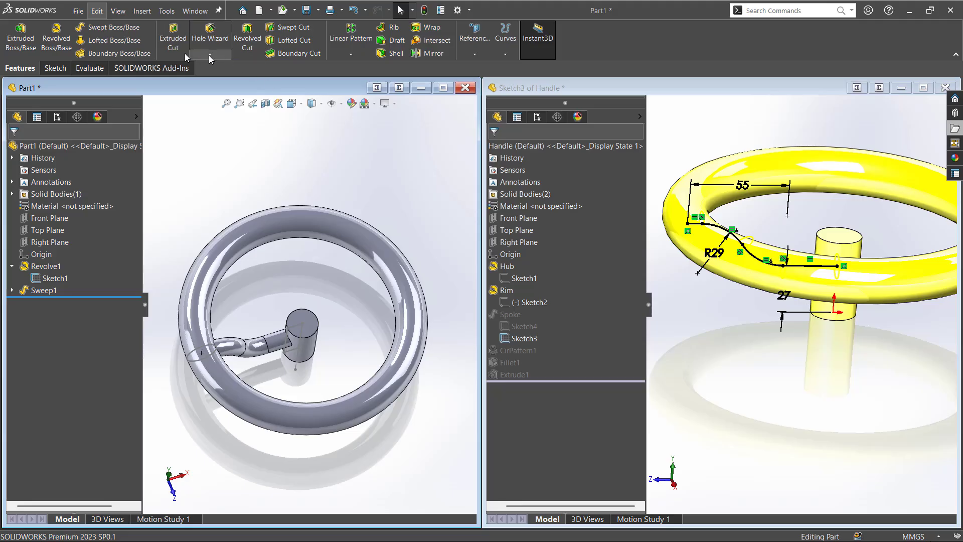
Step: Create a circular pattern of the swept spoke around the hub's top circular edge, with 3 equally spaced instances over 360 degrees
{"action": "left_click", "coordinate": [351, 53]}
{"action": "left_click", "coordinate": [346, 79]}
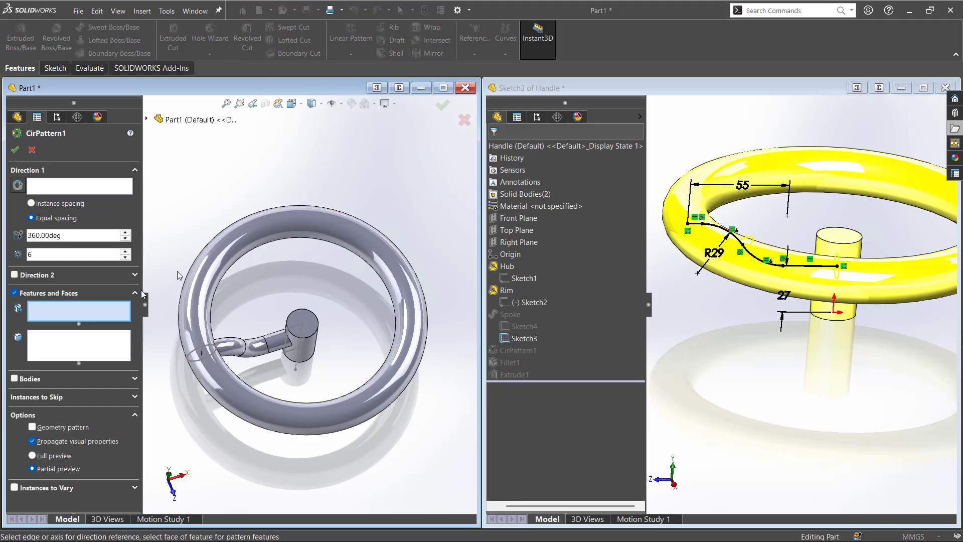
{"action": "left_click", "coordinate": [63, 189]}
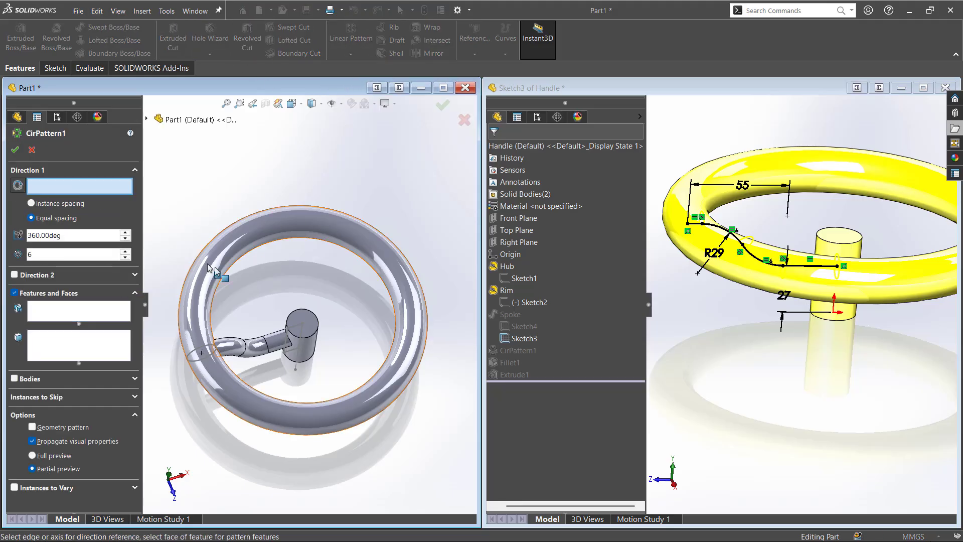
{"action": "left_click", "coordinate": [309, 337]}
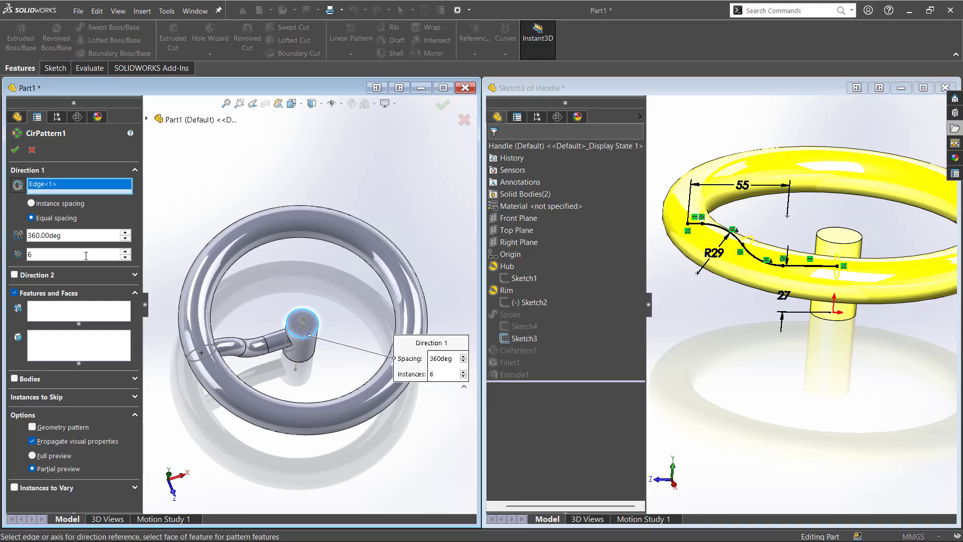
{"action": "left_click_drag", "start_coordinate": [86, 256], "coordinate": [2, 257]}
{"action": "type", "text": "3"}
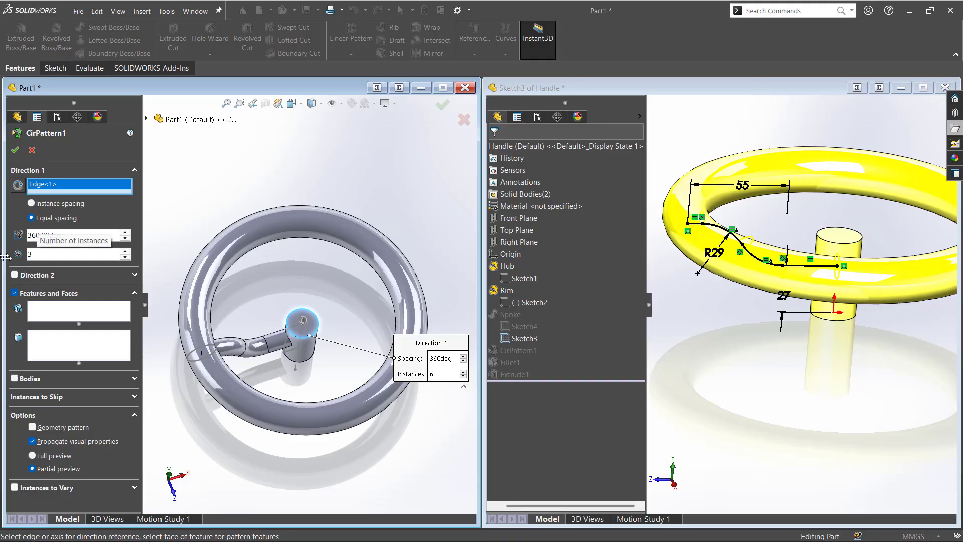
{"action": "left_click", "coordinate": [77, 307]}
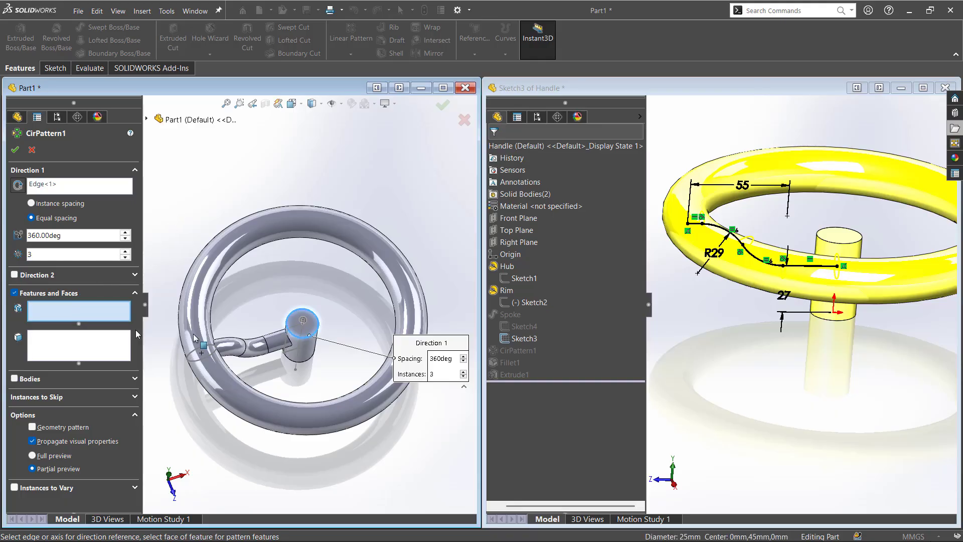
{"action": "left_click", "coordinate": [274, 347]}
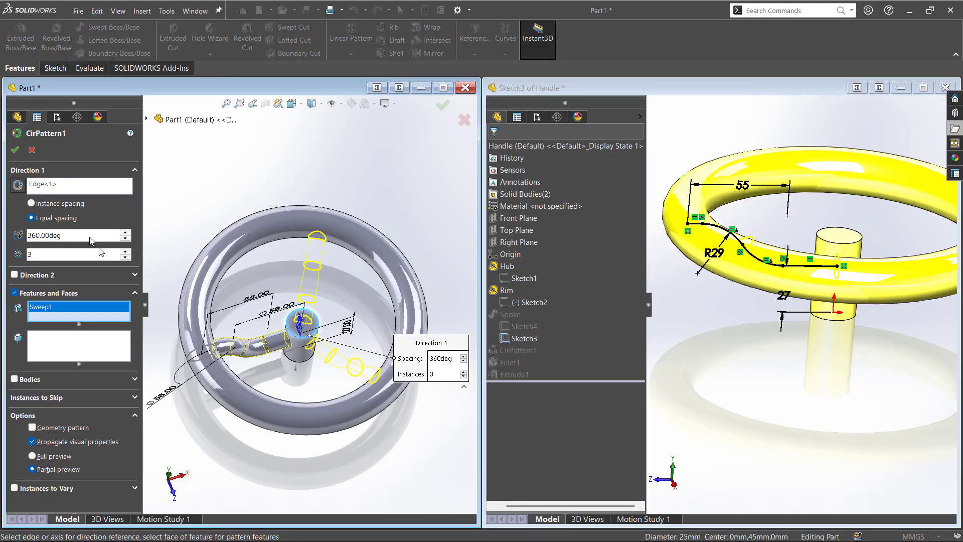
{"action": "left_click", "coordinate": [16, 149]}
Step: Hide Sketch1 of the revolved hub and rim
{"action": "middle_click_drag", "start_coordinate": [204, 200], "coordinate": [55, 258]}
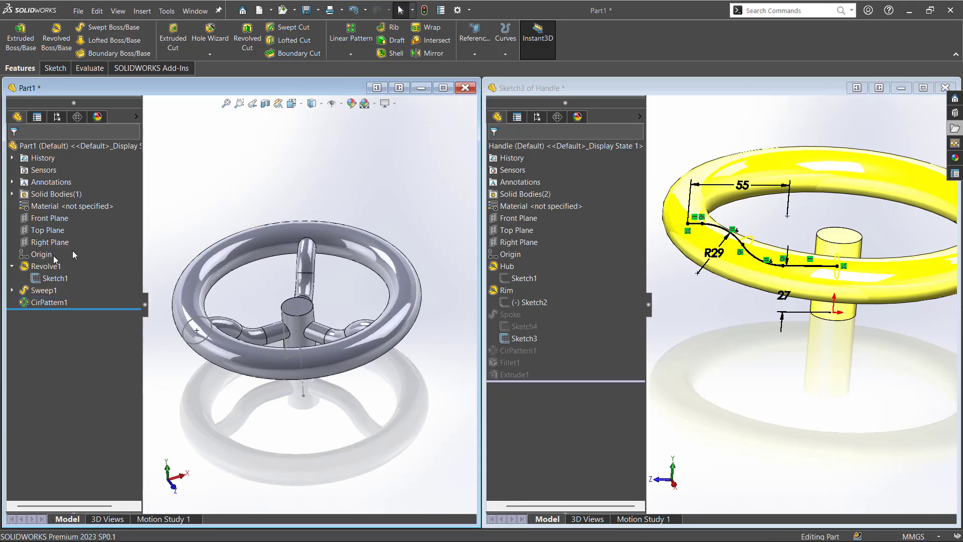
{"action": "left_click", "coordinate": [33, 280]}
{"action": "left_click", "coordinate": [204, 205]}
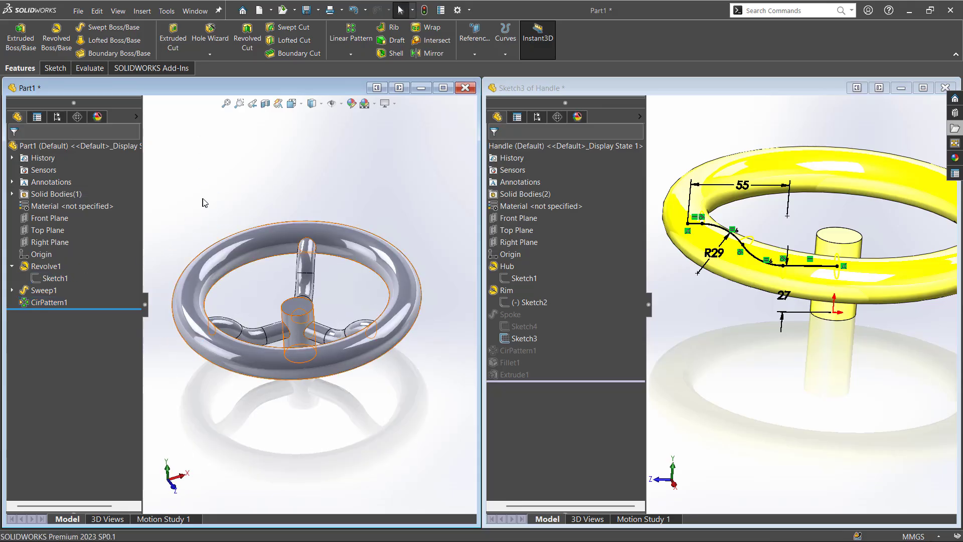
Step: Exit the open sketch in the original handle and check the fillets on its hub edge and spoke-to-rim junction
{"action": "left_click", "coordinate": [761, 383]}
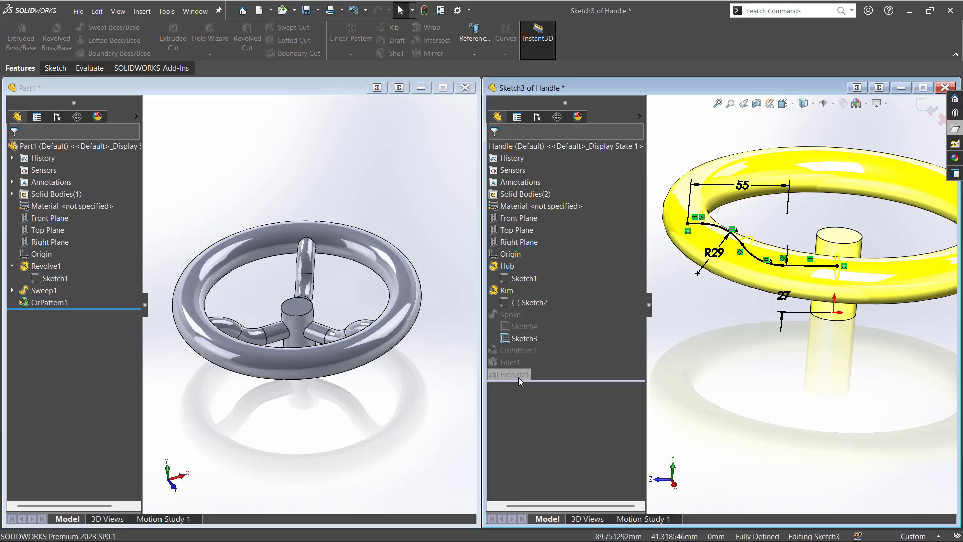
{"action": "left_click", "coordinate": [930, 106]}
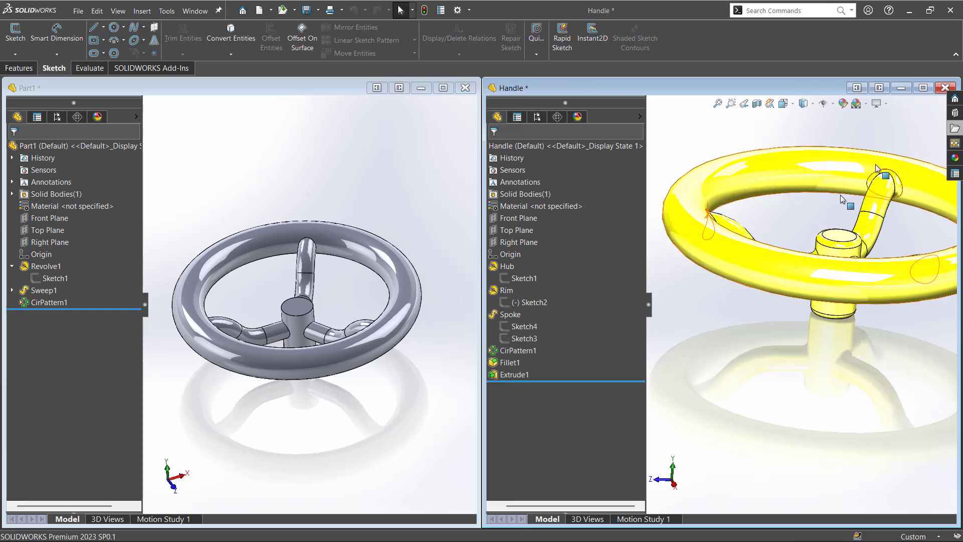
{"action": "left_click", "coordinate": [844, 243]}
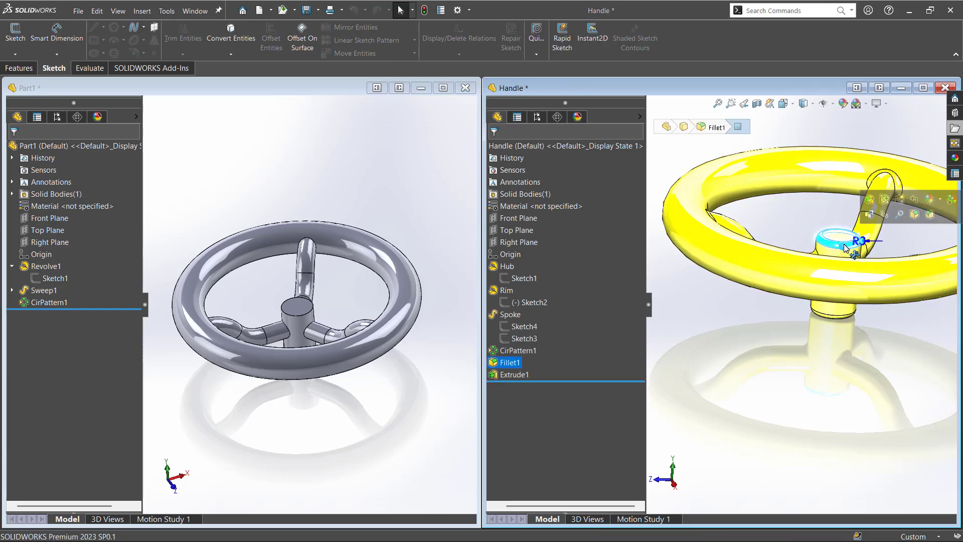
{"action": "left_click", "coordinate": [803, 221]}
{"action": "left_click", "coordinate": [900, 187]}
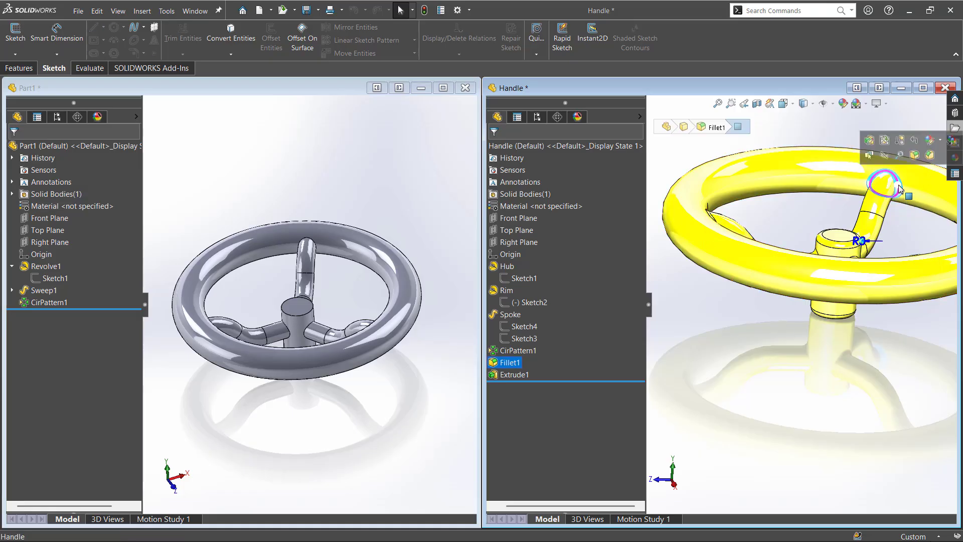
{"action": "left_click", "coordinate": [796, 338]}
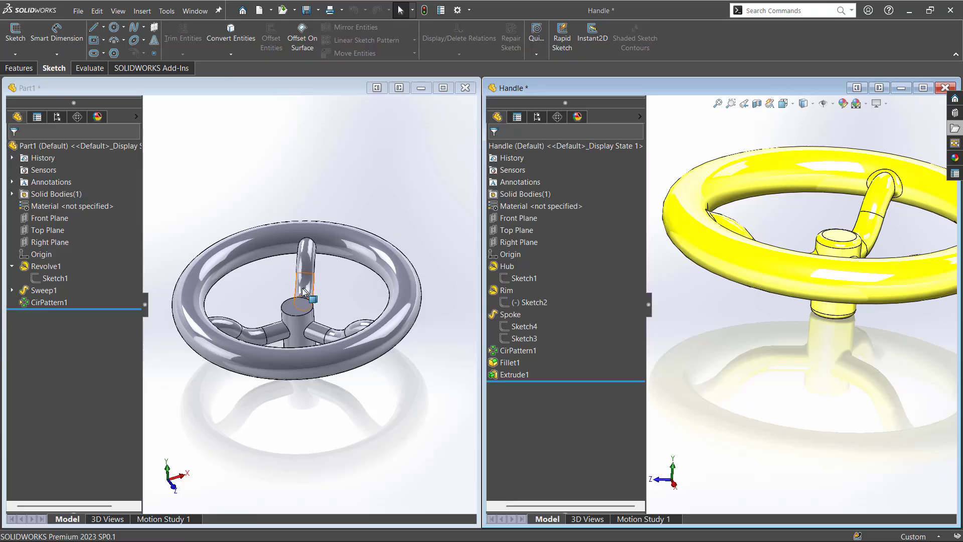
Step: Start a 3 mm fillet on the hub's top edge and include all edges where the spokes meet the rim and hub
{"action": "left_click", "coordinate": [295, 310]}
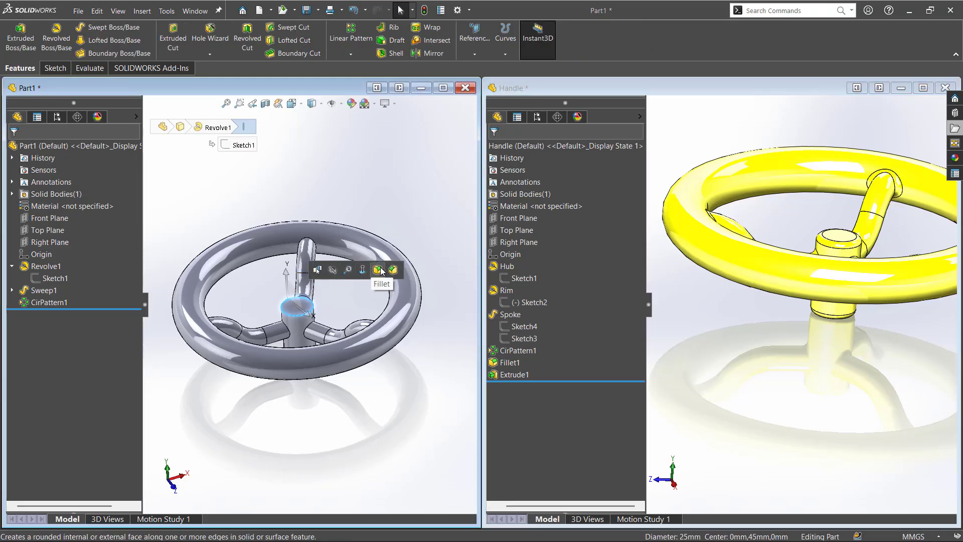
{"action": "left_click", "coordinate": [378, 273]}
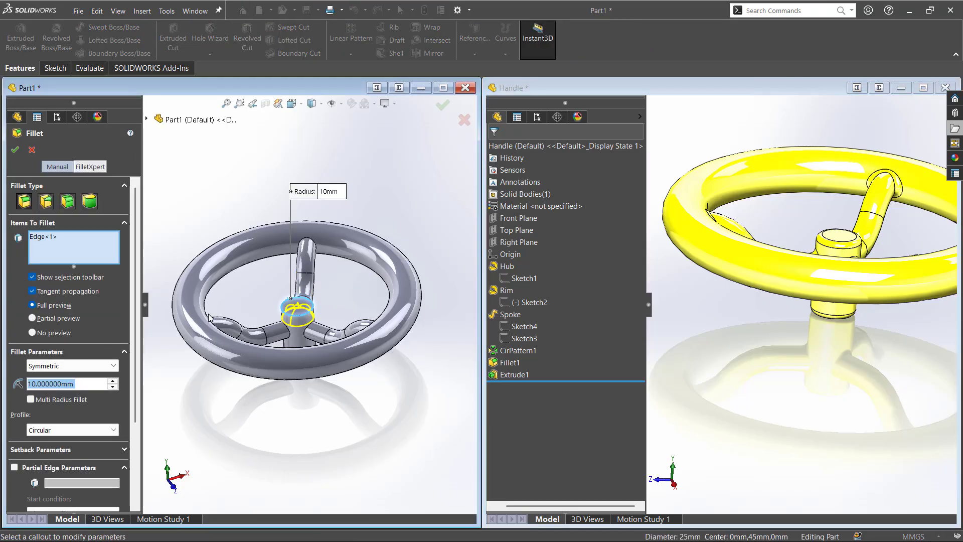
{"action": "type", "text": "3"}
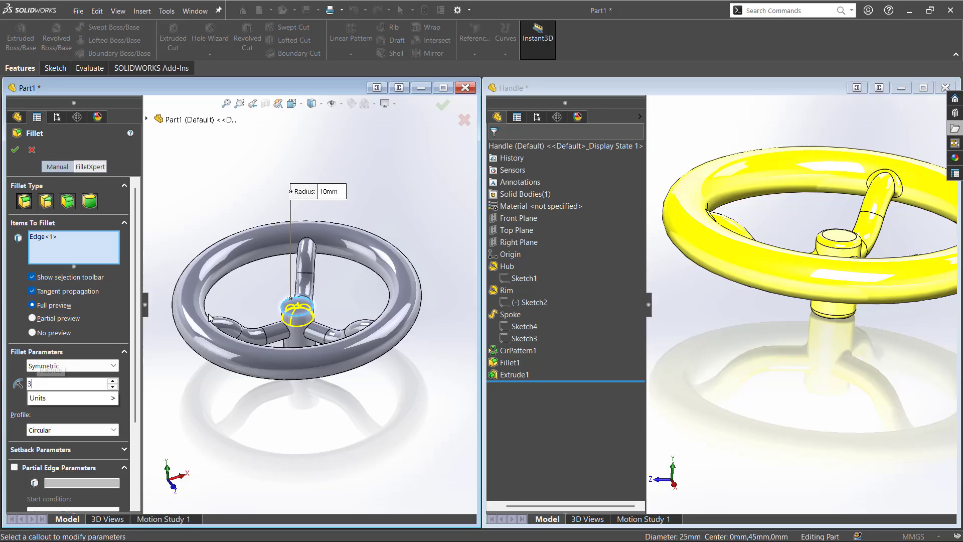
{"action": "left_click", "coordinate": [304, 241]}
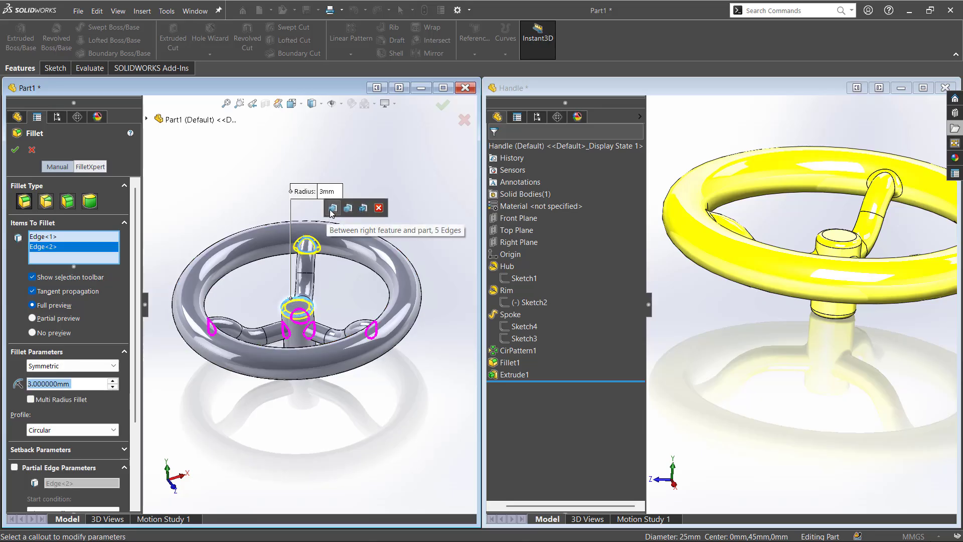
{"action": "left_click", "coordinate": [332, 208]}
Step: Add the hub's bottom circular edge to the fillet, create it, and show the part in isometric view
{"action": "middle_click_drag", "start_coordinate": [342, 407], "coordinate": [301, 346]}
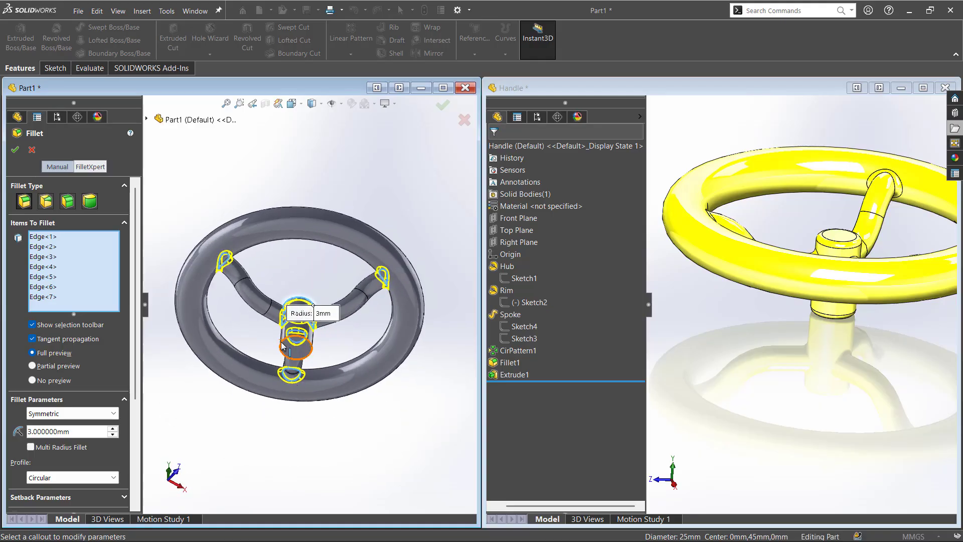
{"action": "left_click", "coordinate": [275, 319]}
{"action": "middle_click_drag", "start_coordinate": [255, 183], "coordinate": [179, 249]}
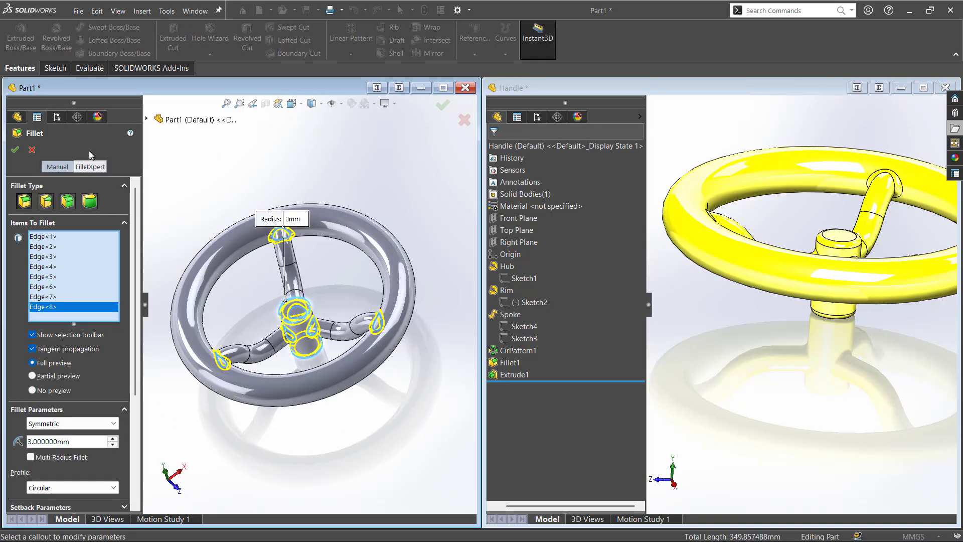
{"action": "left_click", "coordinate": [17, 151]}
{"action": "middle_click_drag", "start_coordinate": [191, 191], "coordinate": [209, 205]}
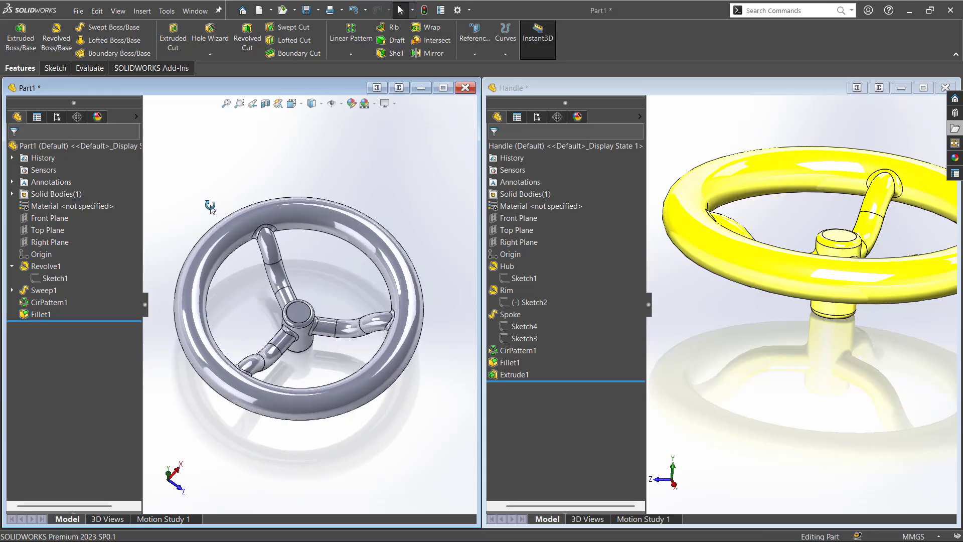
{"action": "key", "text": "ctrl+7"}
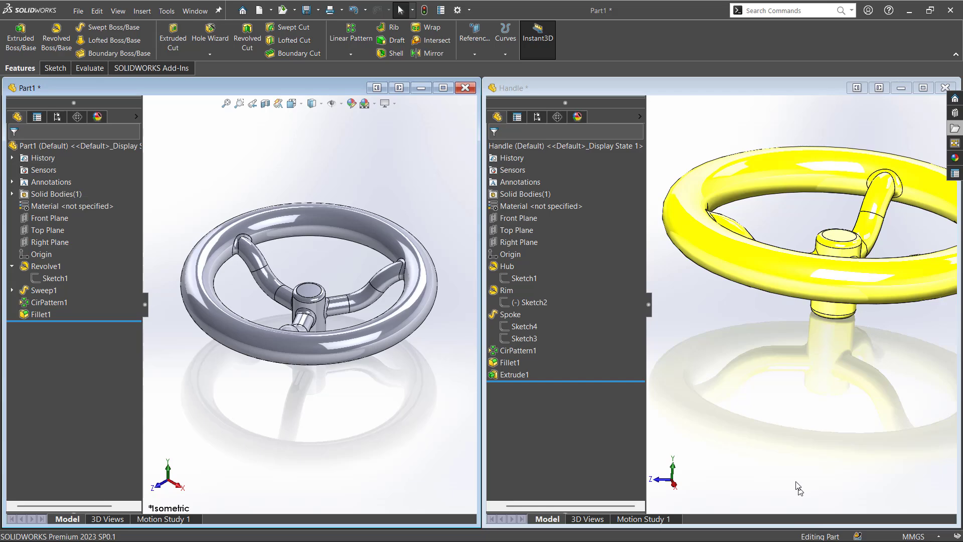
{"action": "key", "text": "super"}
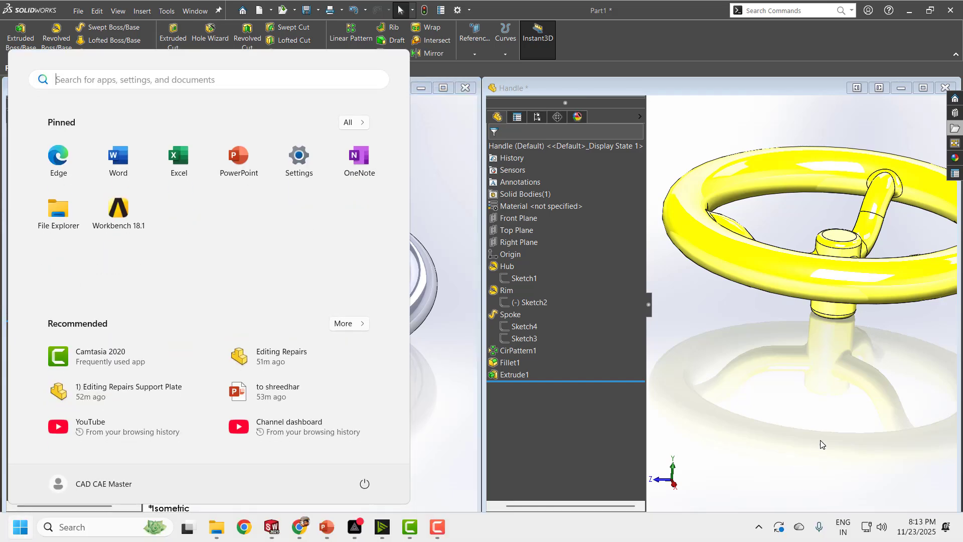
{"action": "key", "text": "super"}
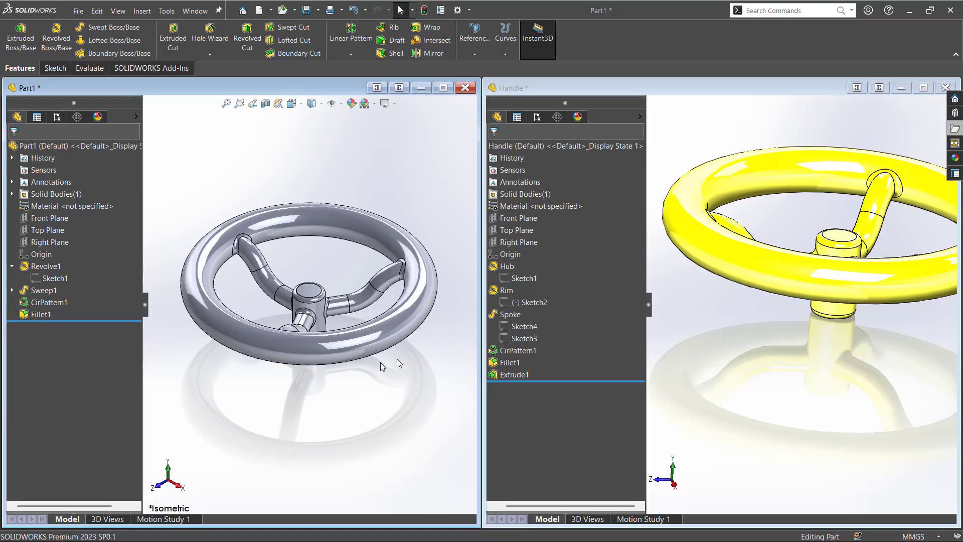
Step: Close the recreated handle part and the original Handle without saving
{"action": "left_click", "coordinate": [759, 312]}
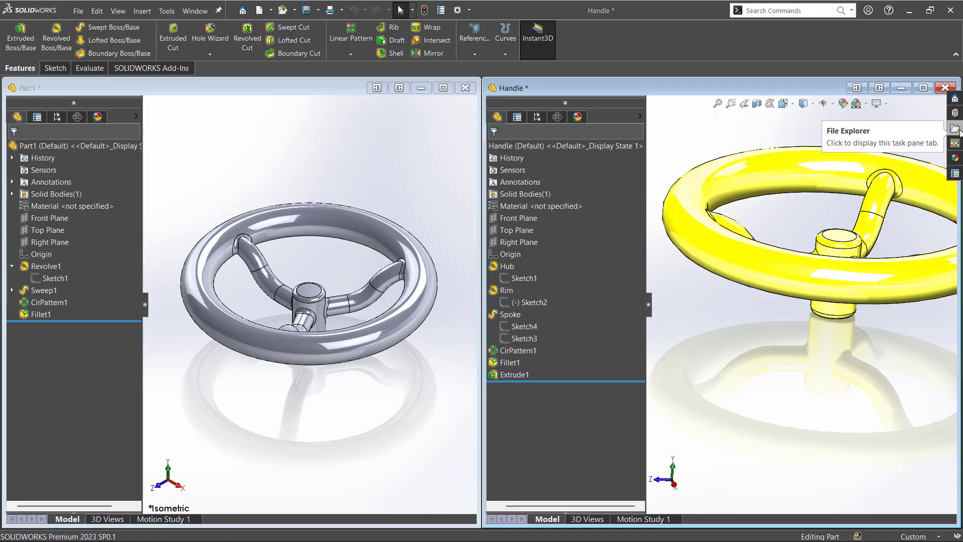
{"action": "left_click", "coordinate": [958, 131]}
{"action": "mouse_move", "coordinate": [823, 347]}
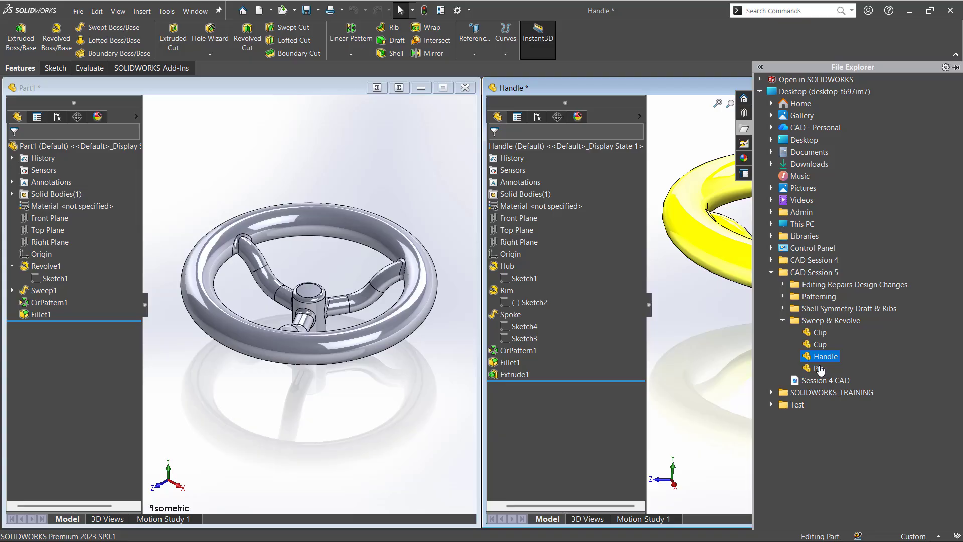
{"action": "left_click", "coordinate": [819, 334]}
{"action": "left_click", "coordinate": [428, 373]}
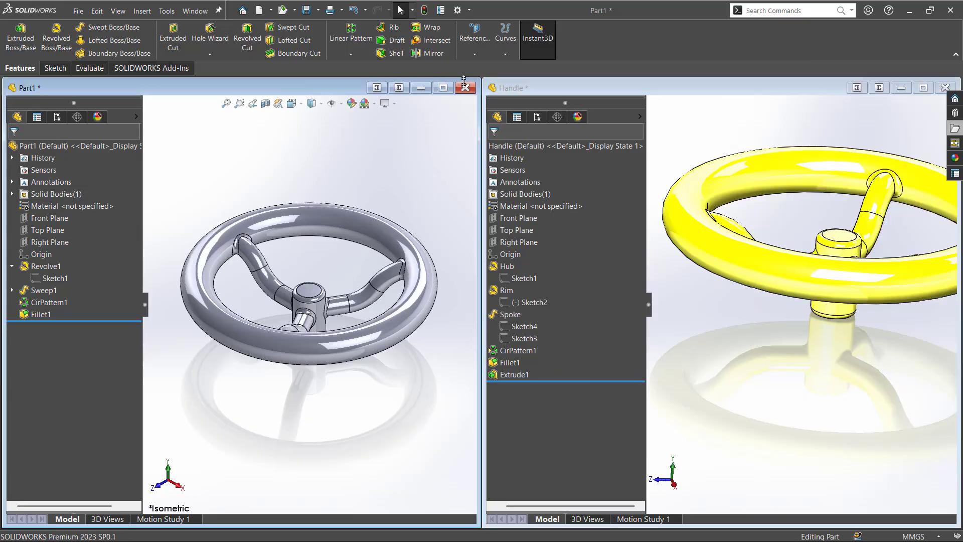
{"action": "left_click", "coordinate": [465, 88]}
{"action": "left_click", "coordinate": [434, 279]}
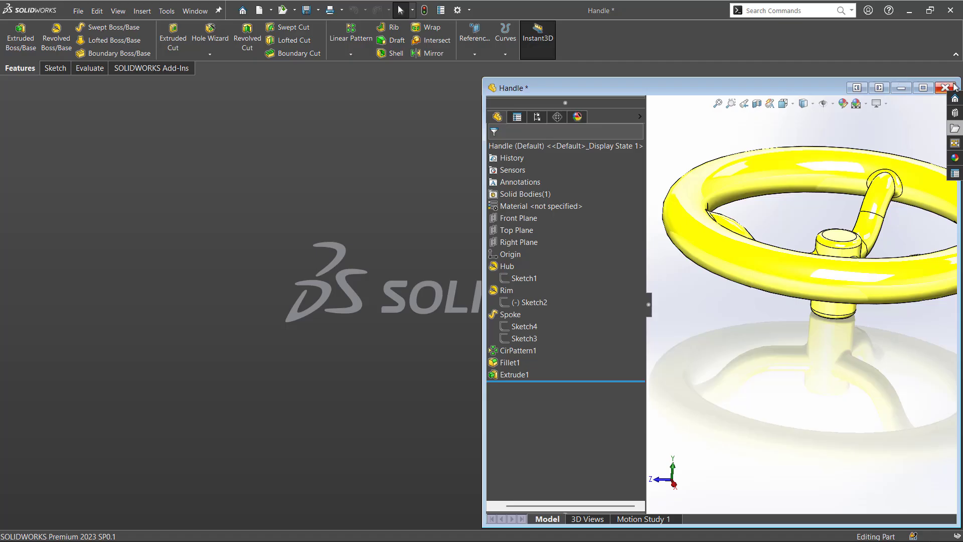
{"action": "left_click", "coordinate": [940, 89]}
{"action": "left_click", "coordinate": [520, 295]}
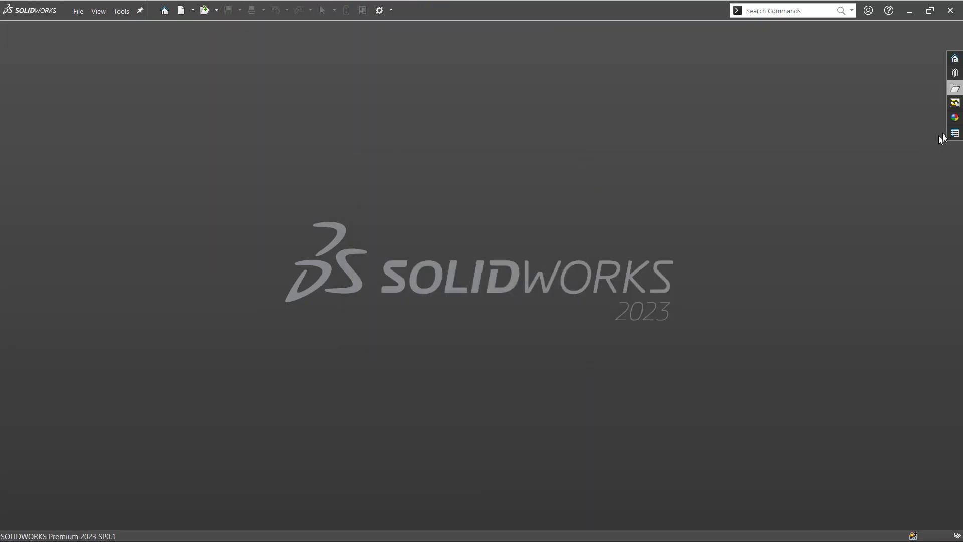
Step: Open the Clip part from the Sweep & Revolve folder and set it side by side with a new part document
{"action": "left_click", "coordinate": [949, 93]}
{"action": "double_click", "coordinate": [820, 294]}
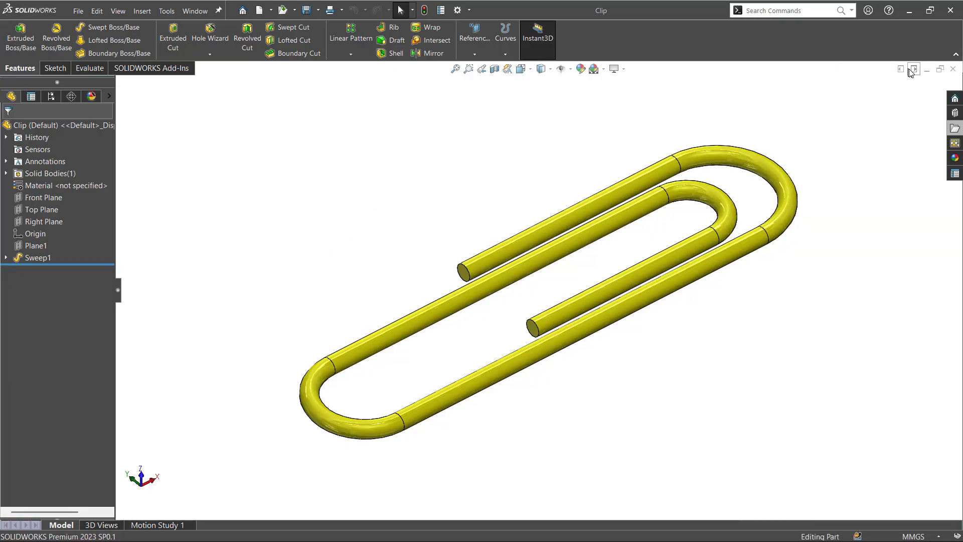
{"action": "left_click", "coordinate": [913, 70]}
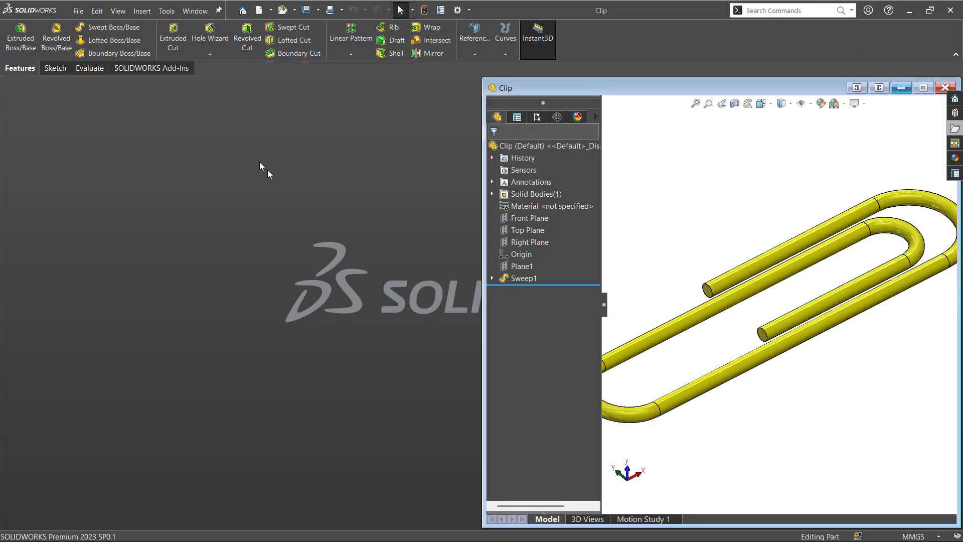
{"action": "left_click", "coordinate": [259, 10]}
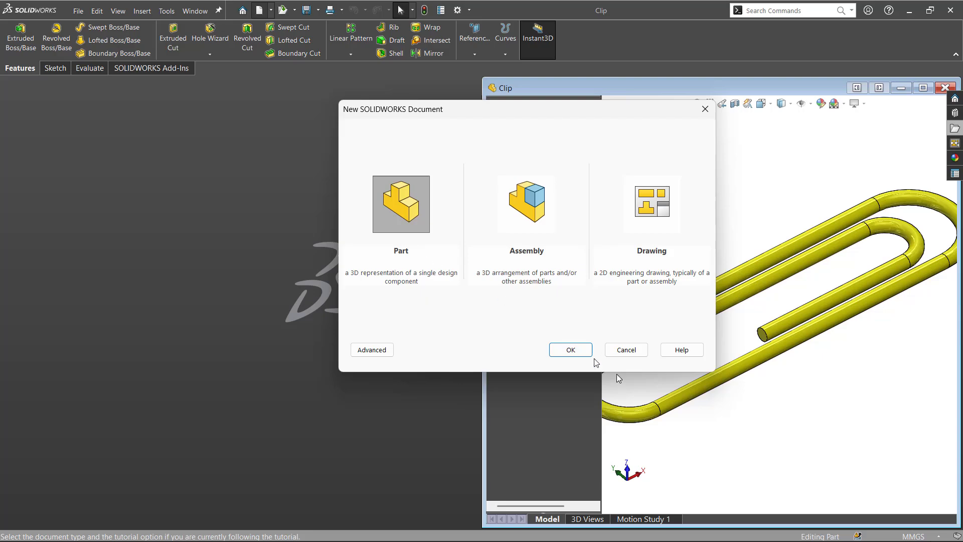
{"action": "left_click", "coordinate": [573, 350]}
{"action": "left_click", "coordinate": [902, 69]}
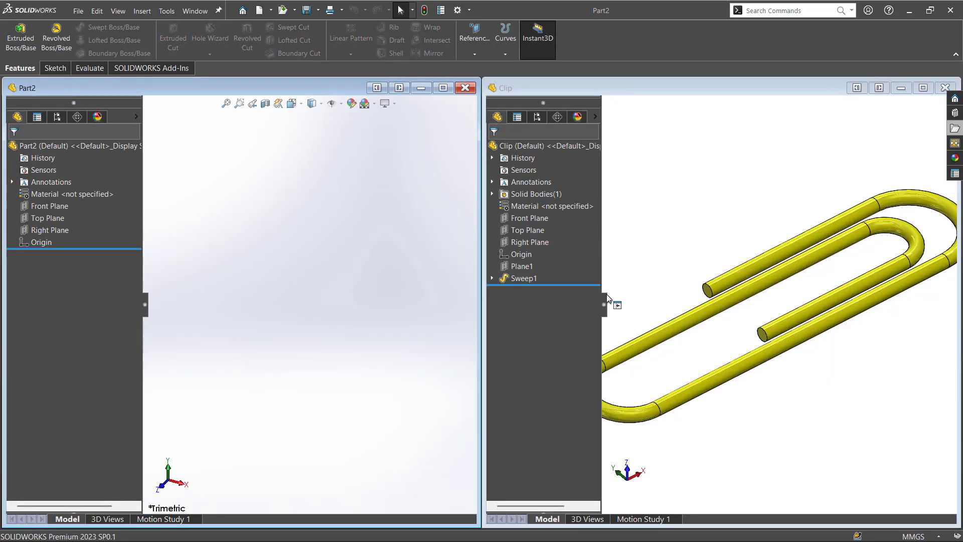
Step: Expand the sweep in the original Clip and open its path sketch, Sketch1, for reference
{"action": "left_click", "coordinate": [492, 277]}
{"action": "left_click", "coordinate": [532, 291]}
{"action": "left_click", "coordinate": [533, 302]}
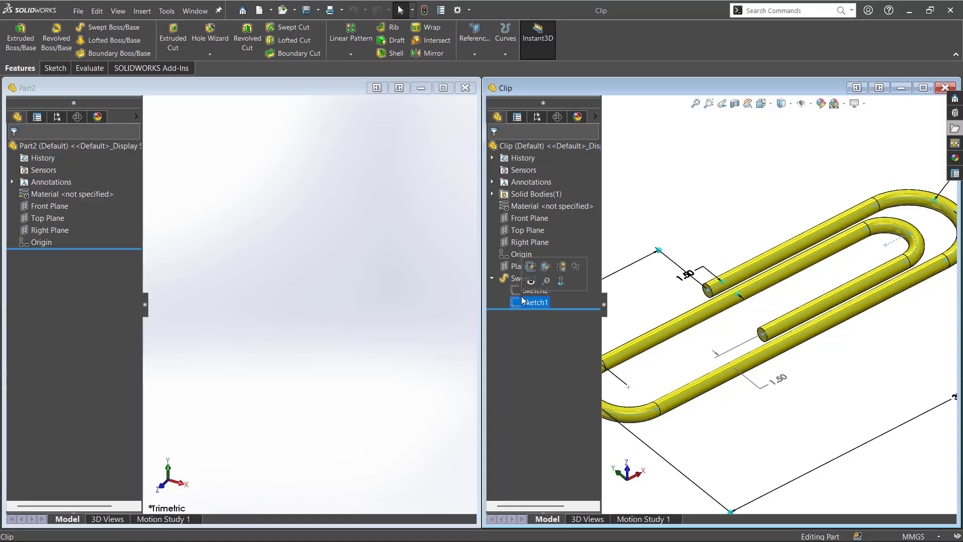
{"action": "left_click", "coordinate": [530, 267]}
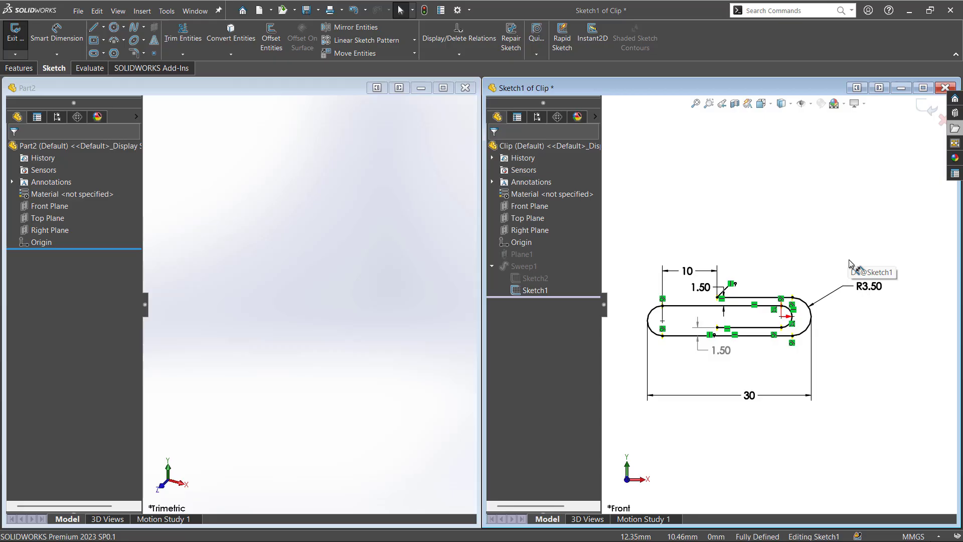
Step: Start a sketch on the new part's Front Plane and draw a circle of about 27 mm radius centred on the origin
{"action": "left_click", "coordinate": [277, 362]}
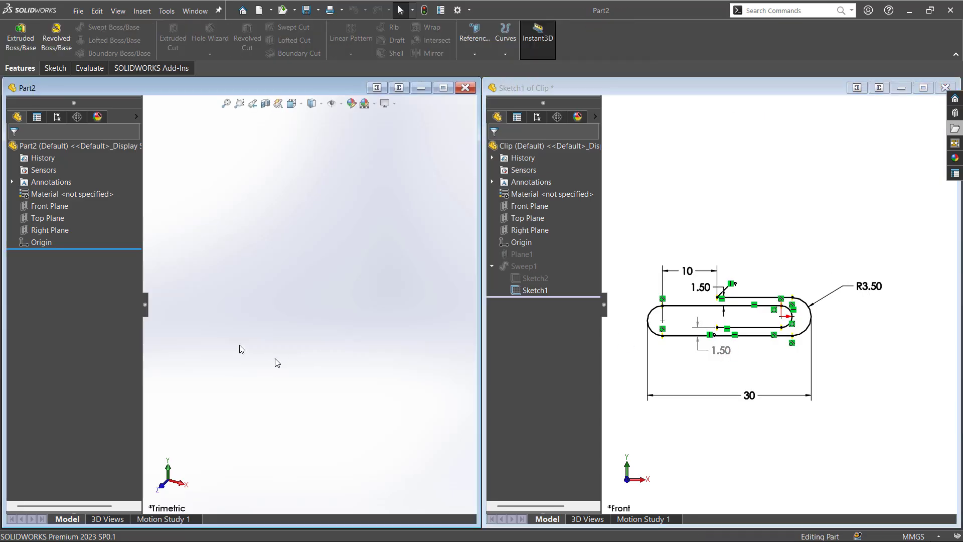
{"action": "left_click", "coordinate": [49, 206]}
{"action": "left_click", "coordinate": [75, 217]}
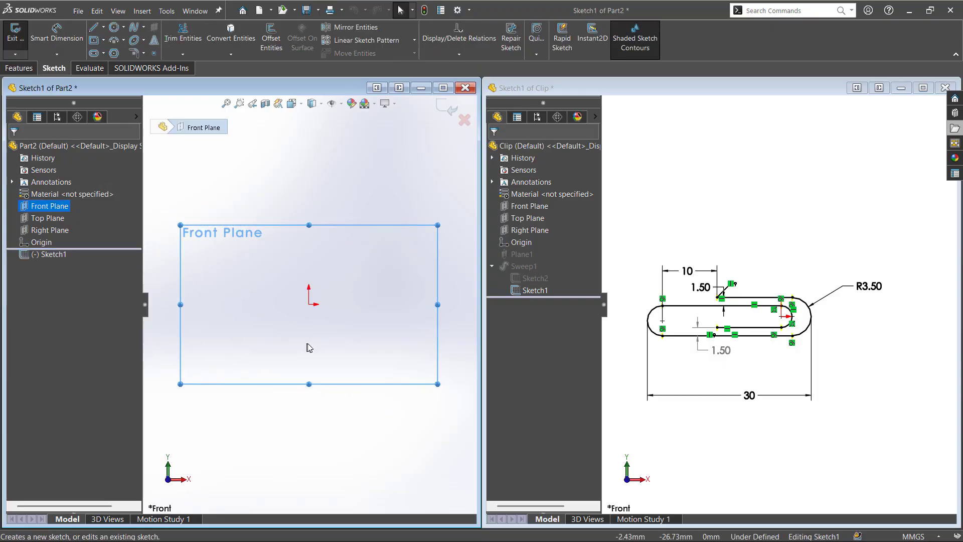
{"action": "key", "text": "c"}
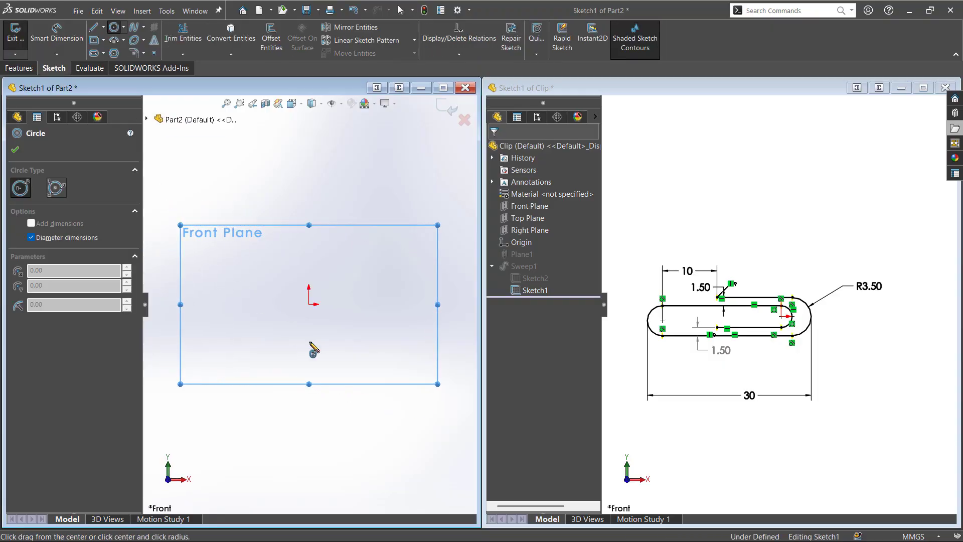
{"action": "left_click", "coordinate": [309, 304]}
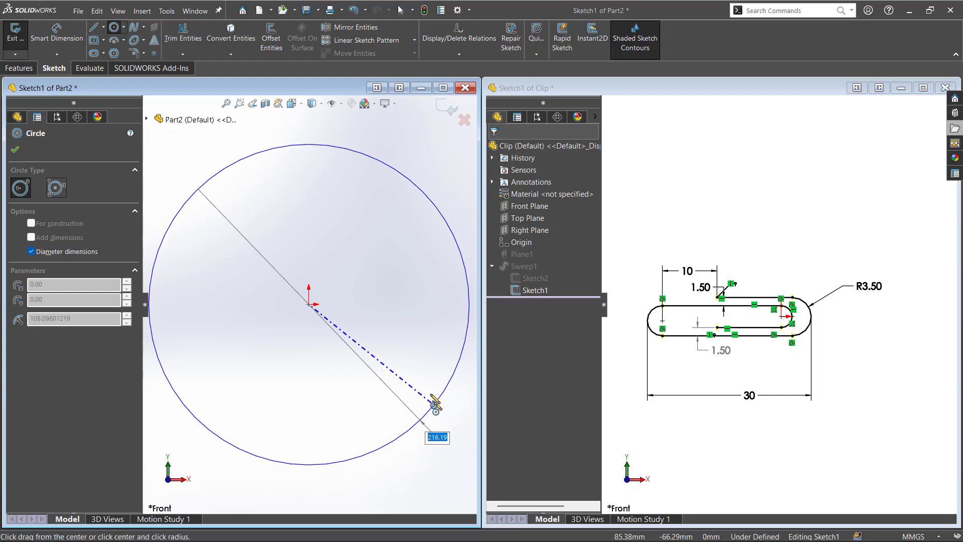
{"action": "left_click", "coordinate": [342, 324]}
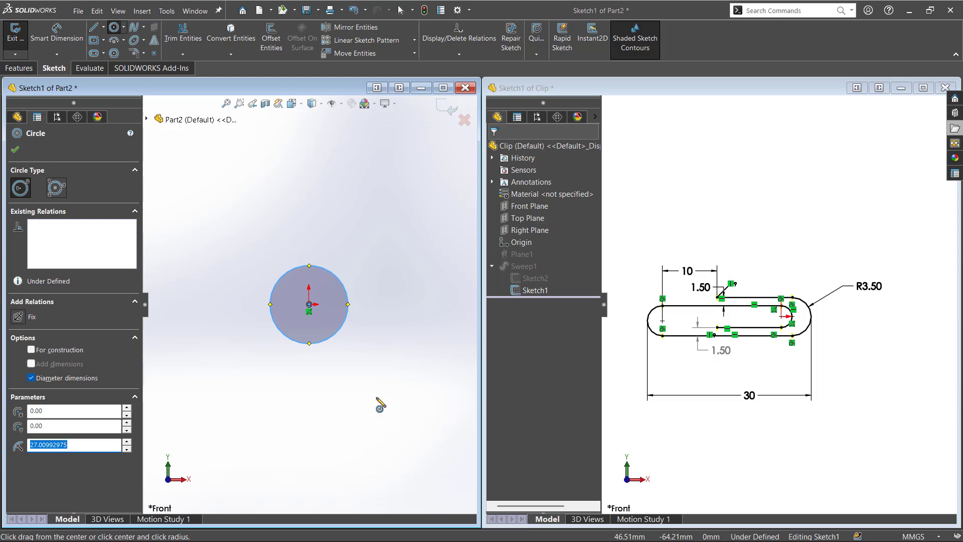
Step: Sketch a horizontal line about 173 mm long leftward from the circle's top point, ending in a downward tangent arc of about 45 mm radius
{"action": "key", "text": "l"}
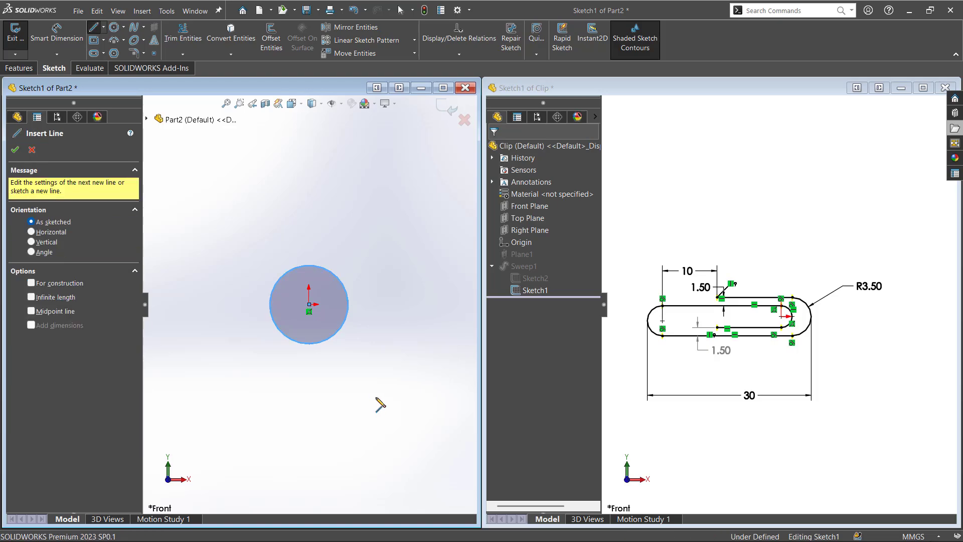
{"action": "scroll", "coordinate": [318, 297], "scroll_direction": "up", "scroll_amount": 2}
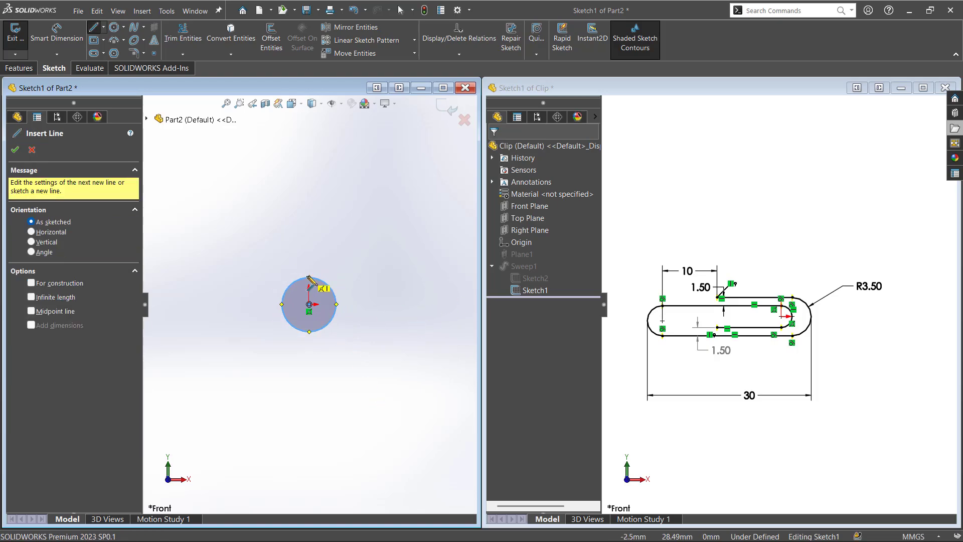
{"action": "left_click", "coordinate": [309, 277]}
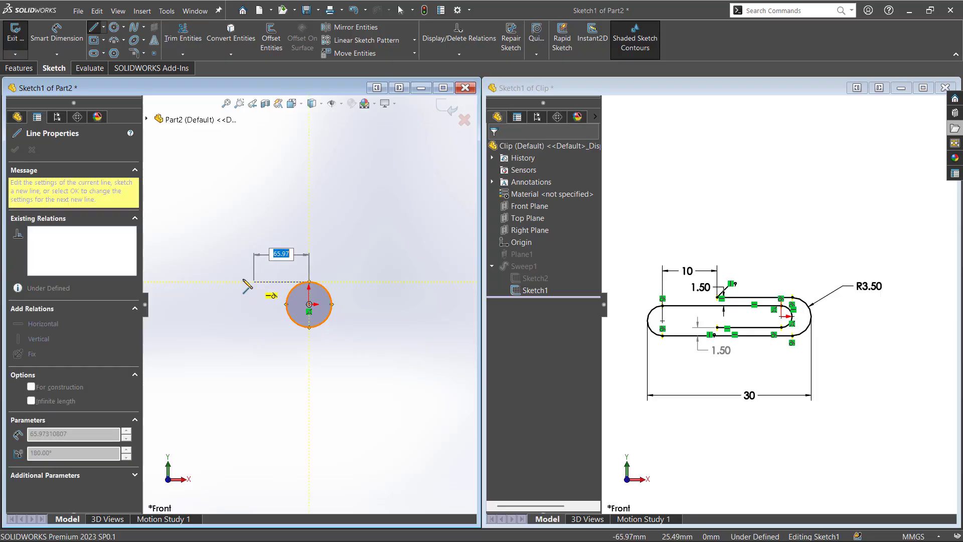
{"action": "key", "text": "z"}
{"action": "left_click", "coordinate": [225, 291]}
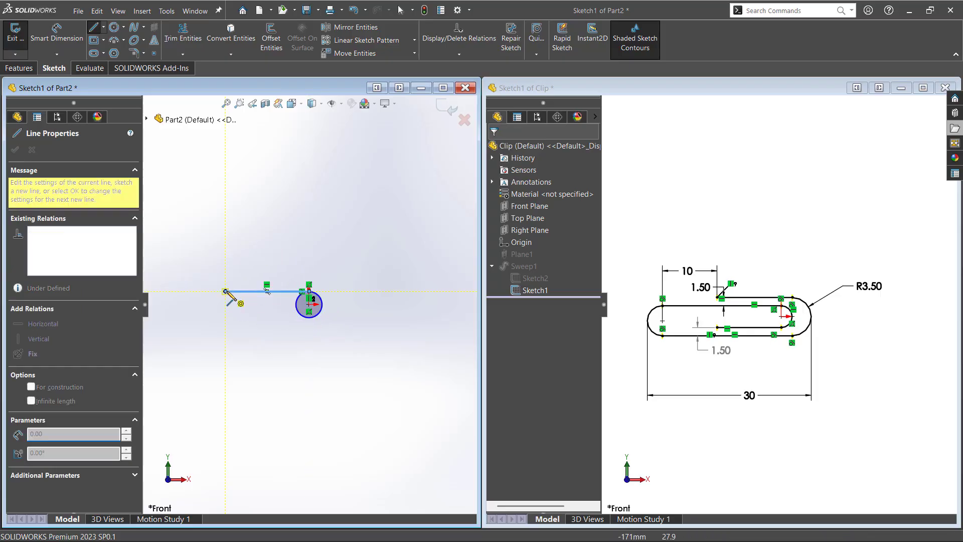
{"action": "left_click", "coordinate": [226, 291]}
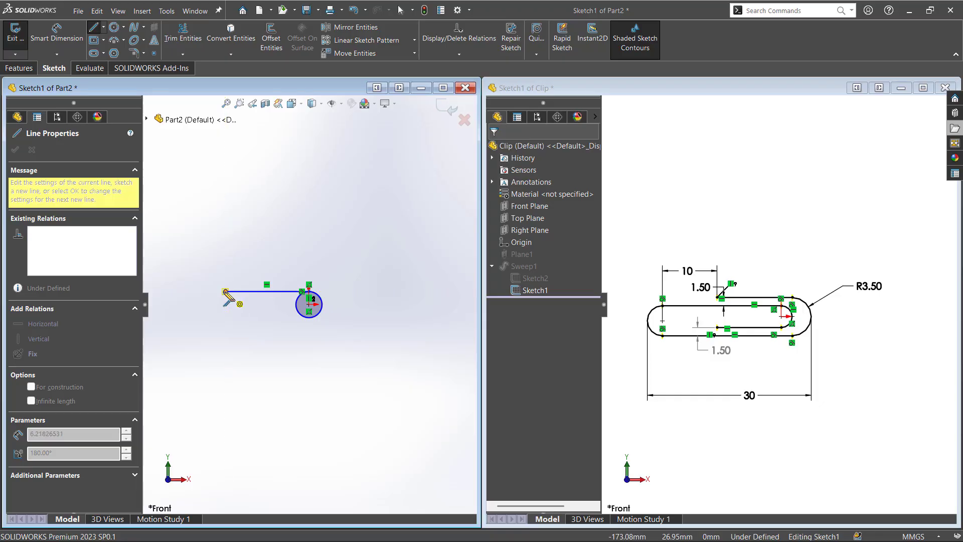
{"action": "left_click", "coordinate": [226, 335]}
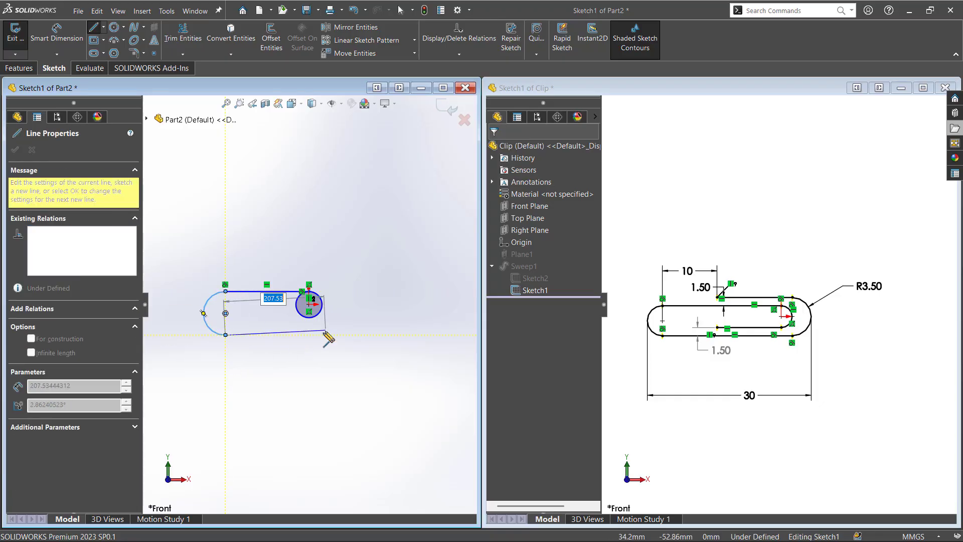
Step: Continue the clip path with a lower horizontal line, a larger tangent arc around the circle, and an upper horizontal line about 107 mm long
{"action": "left_click", "coordinate": [310, 335]}
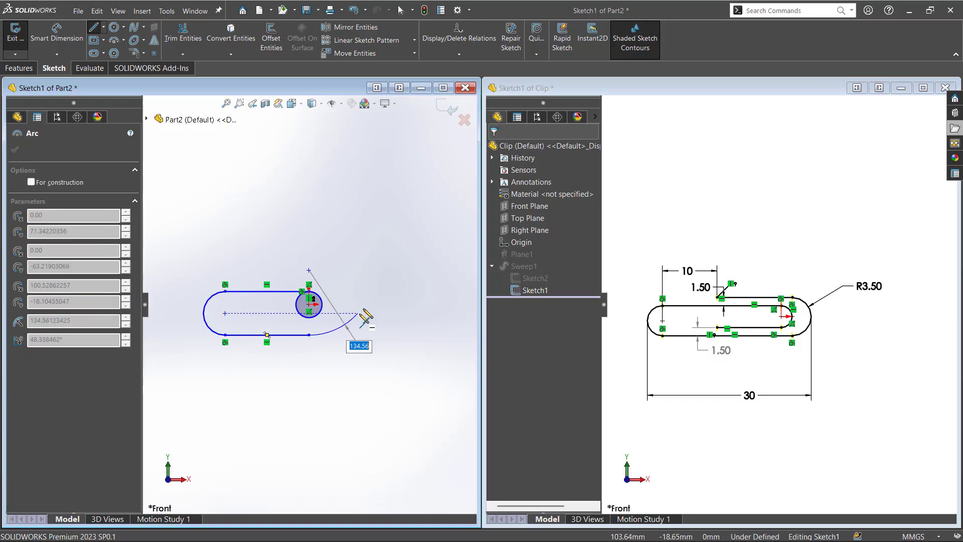
{"action": "left_click", "coordinate": [308, 263]}
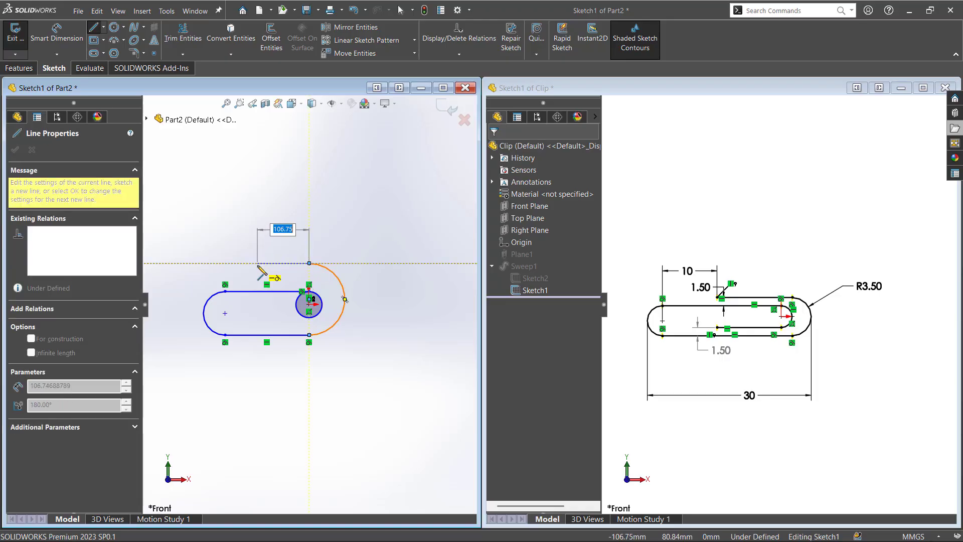
{"action": "left_click", "coordinate": [257, 264]}
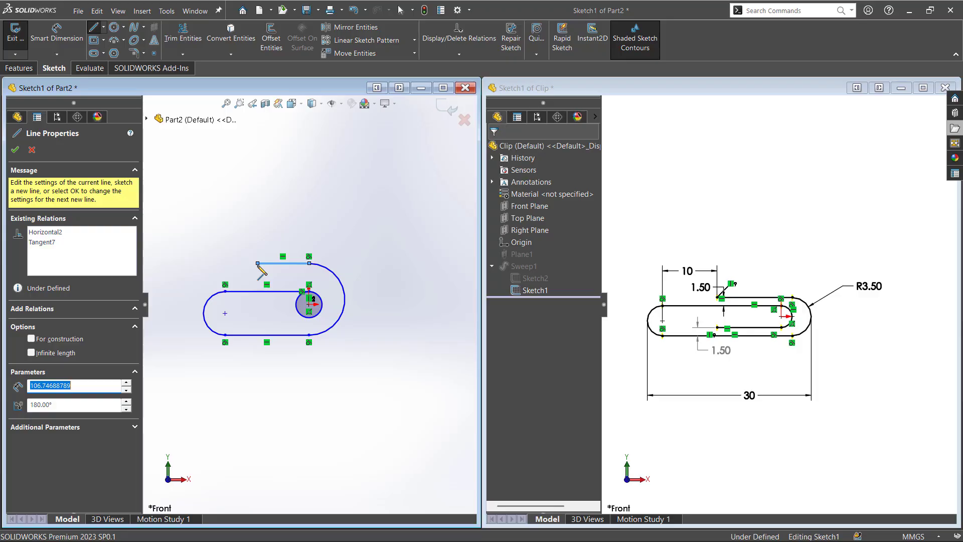
{"action": "key", "text": "Escape"}
Step: Dimension the overall horizontal length from the left arc's outer side to the circle's far side, keeping the size as drawn
{"action": "key", "text": "d"}
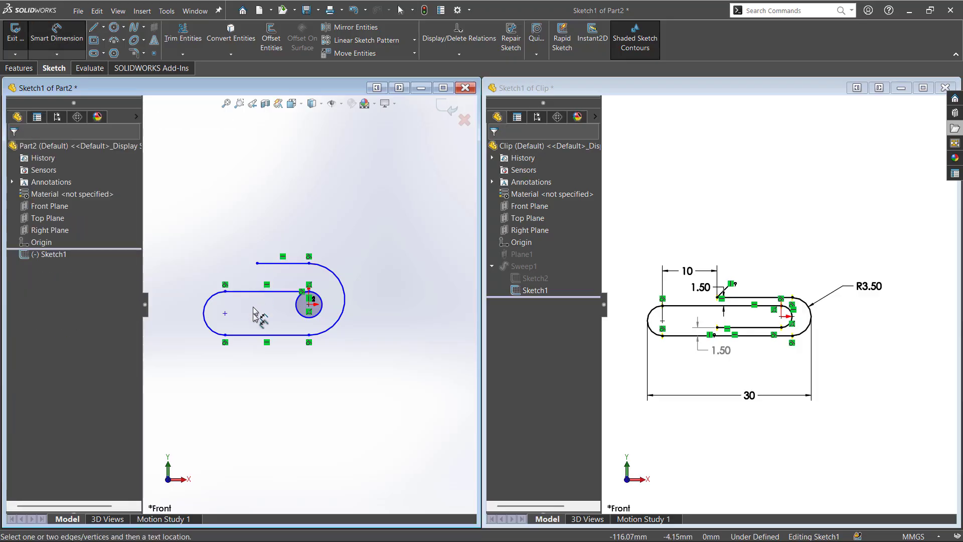
{"action": "left_click", "coordinate": [204, 313]}
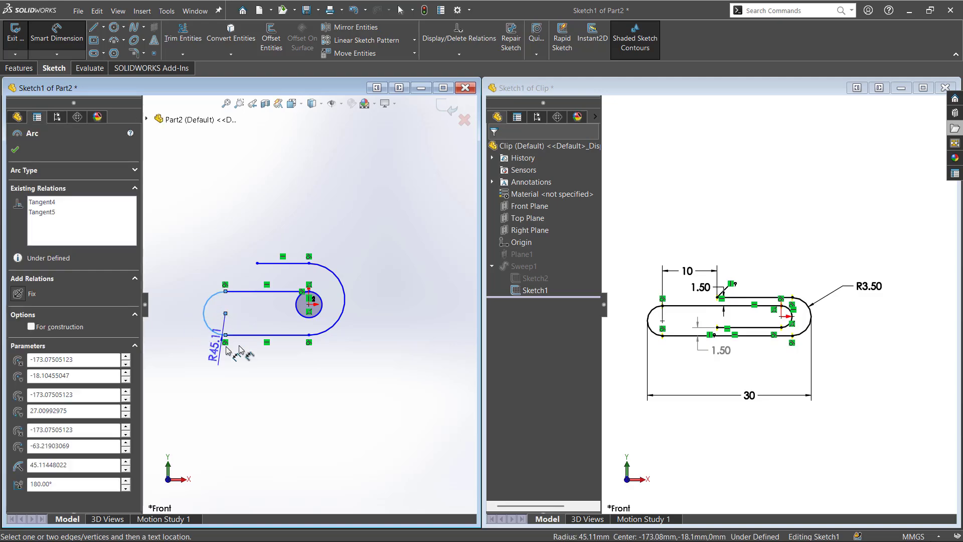
{"action": "left_click", "coordinate": [321, 304]}
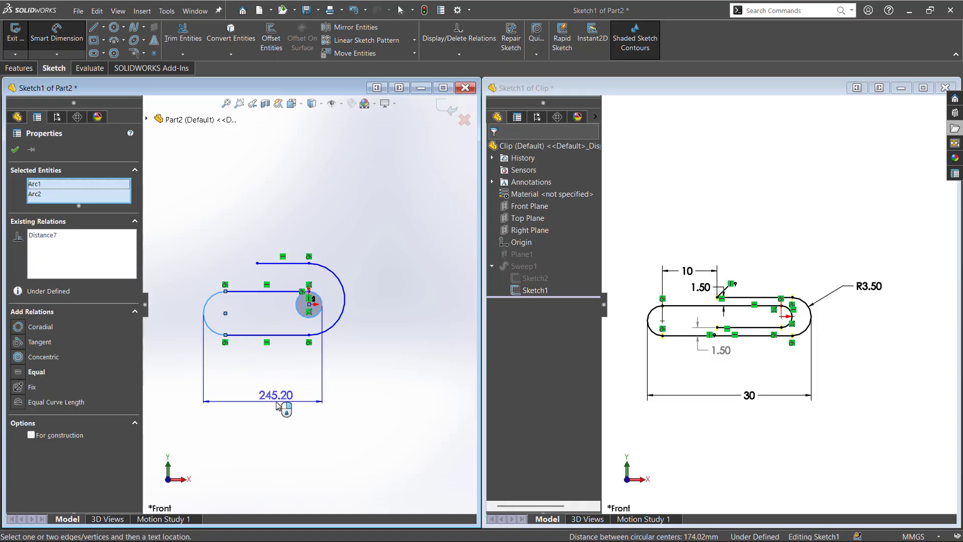
{"action": "left_click", "coordinate": [277, 405]}
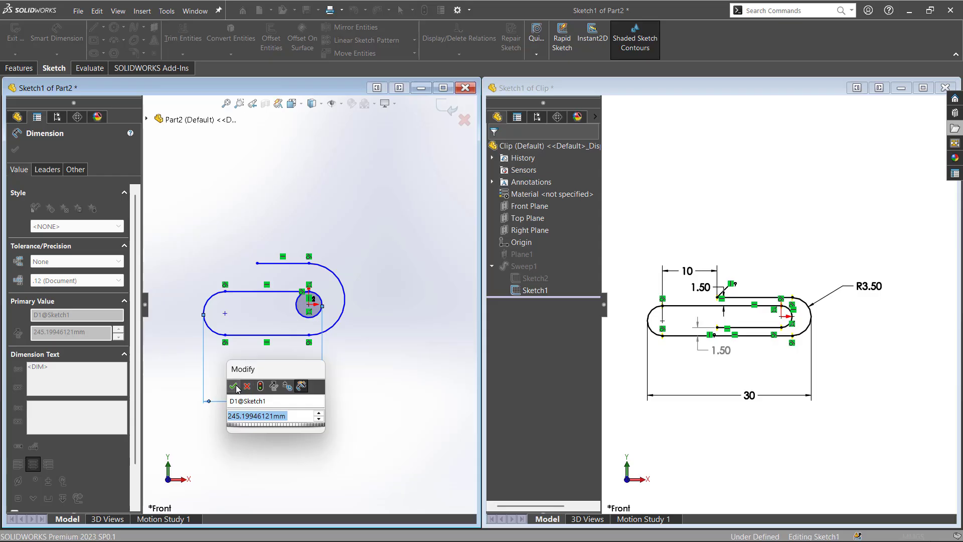
{"action": "left_click", "coordinate": [234, 387]}
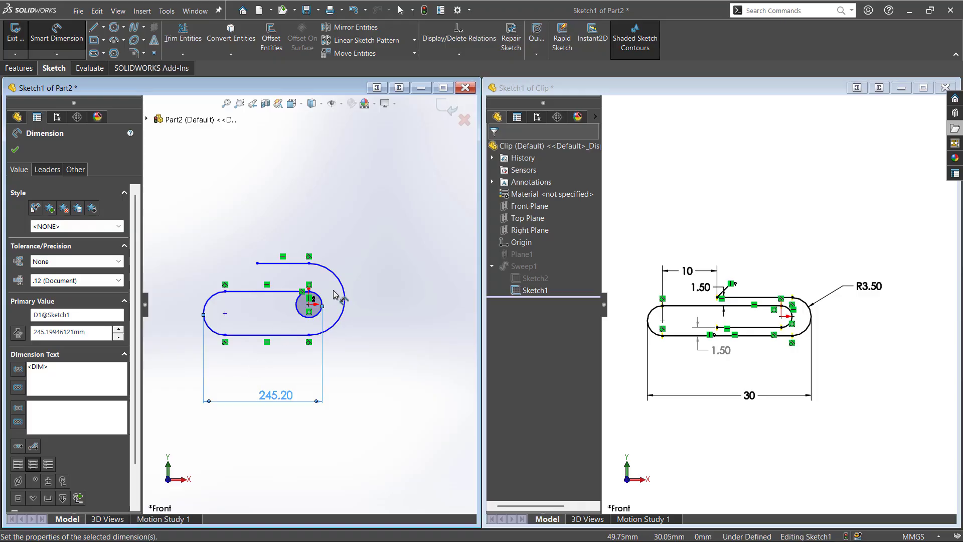
Step: Dimension the horizontal distance from the left arc's centre to the upper line's free end as 10 mm
{"action": "scroll", "coordinate": [328, 294], "scroll_direction": "up", "scroll_amount": 4}
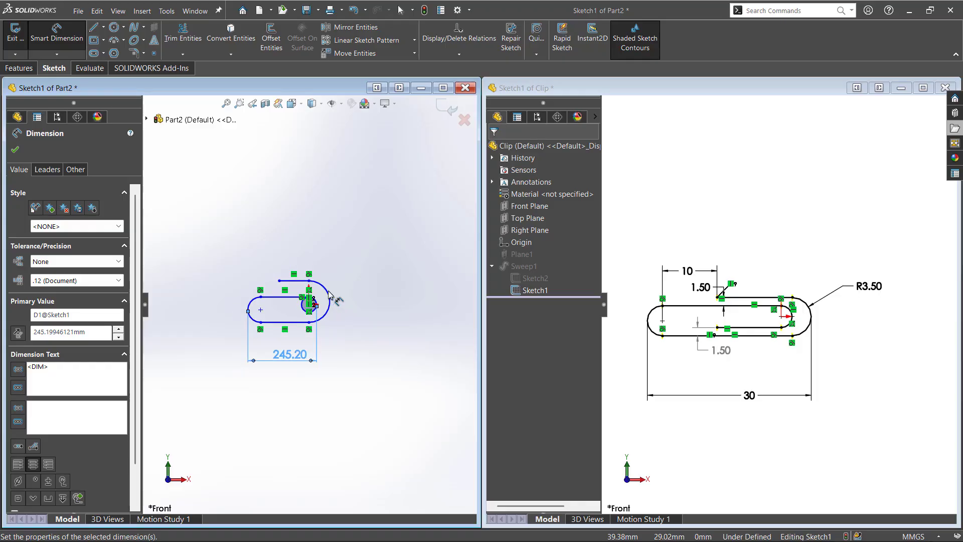
{"action": "left_click", "coordinate": [260, 310]}
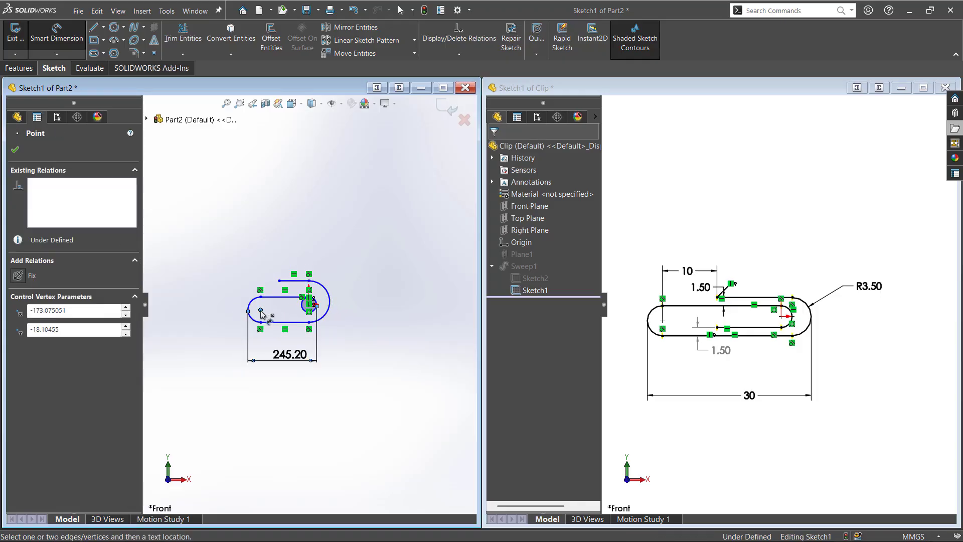
{"action": "left_click", "coordinate": [279, 281]}
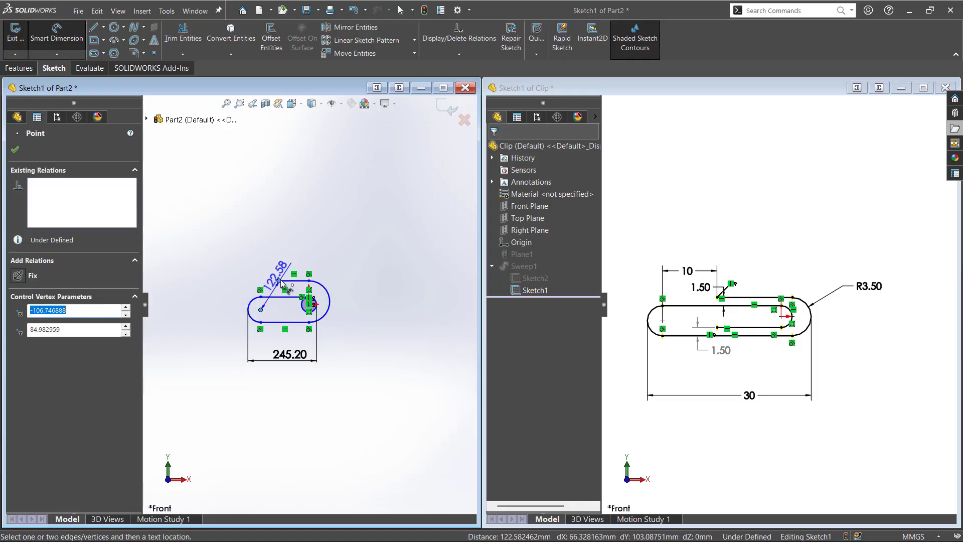
{"action": "left_click", "coordinate": [279, 227]}
{"action": "type", "text": "10"}
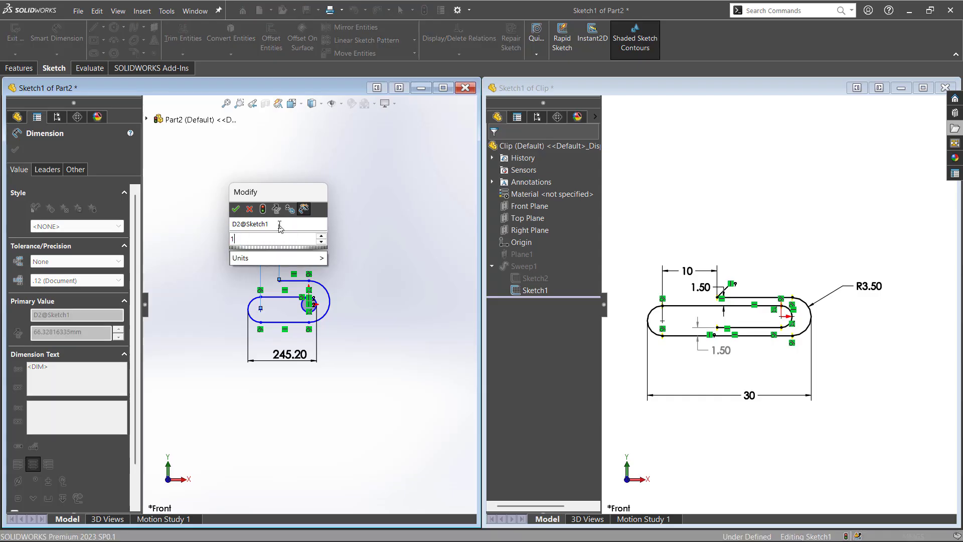
{"action": "key", "text": "Return"}
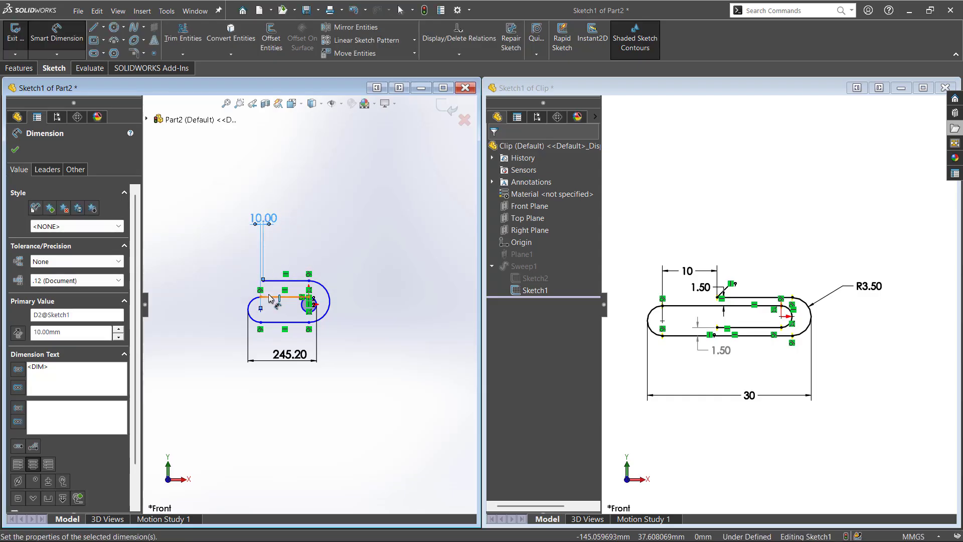
Step: Dimension the vertical spacing between the uppermost line and the line below it as 1.5 mm
{"action": "scroll", "coordinate": [273, 306], "scroll_direction": "down", "scroll_amount": 5}
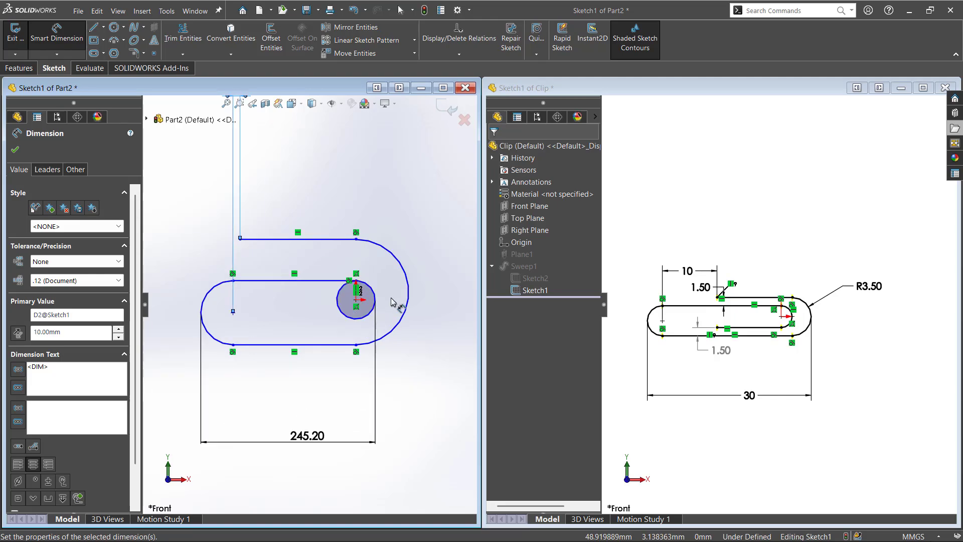
{"action": "left_click", "coordinate": [313, 238]}
{"action": "left_click", "coordinate": [301, 280]}
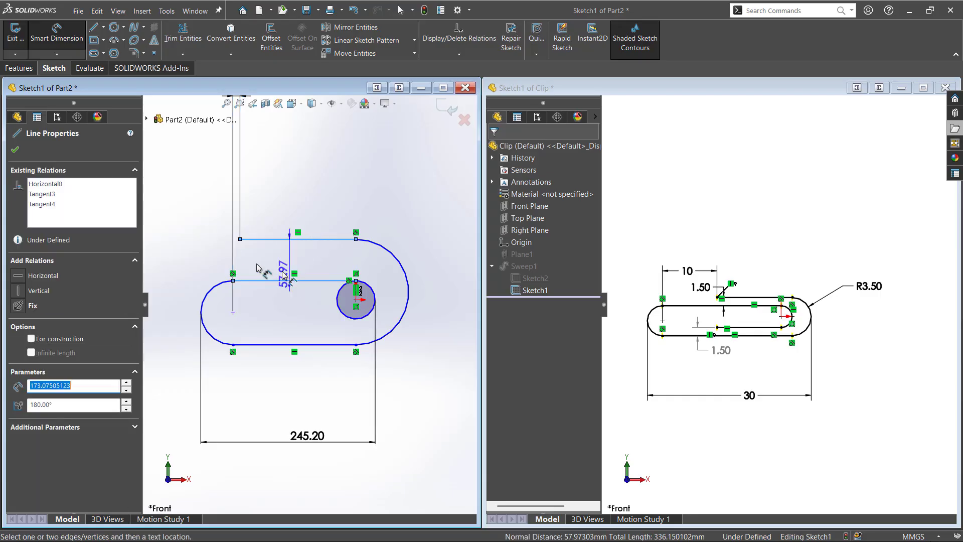
{"action": "left_click", "coordinate": [194, 253]}
{"action": "type", "text": "1"}
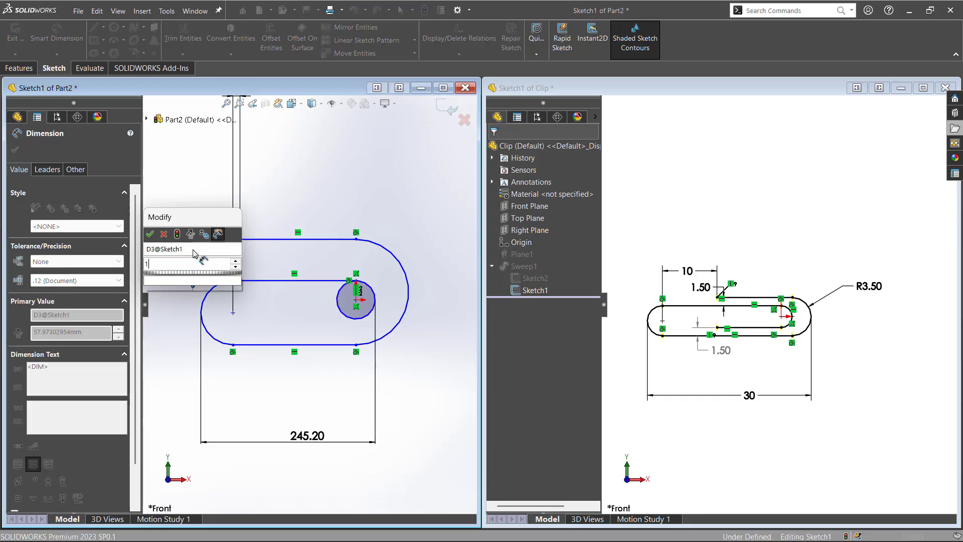
{"action": "type", "text": ".5"}
{"action": "key", "text": "Return"}
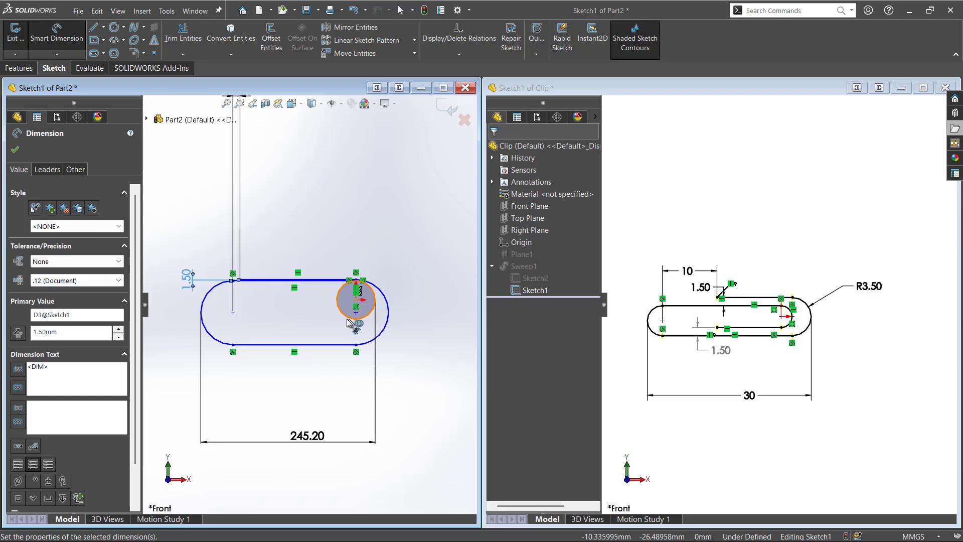
Step: Sketch a horizontal line about 144 mm long leftward from the small circle's bottom point
{"action": "key", "text": "l"}
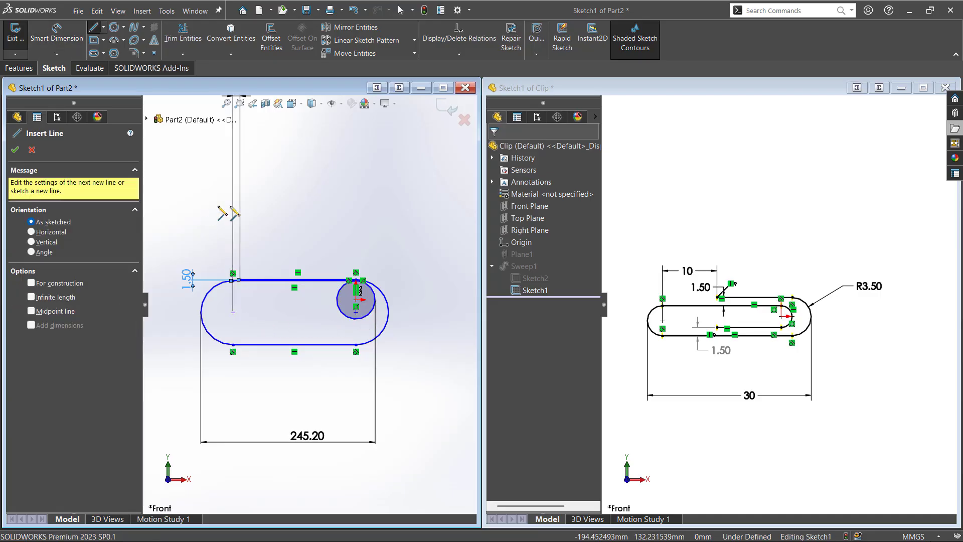
{"action": "left_click", "coordinate": [356, 318]}
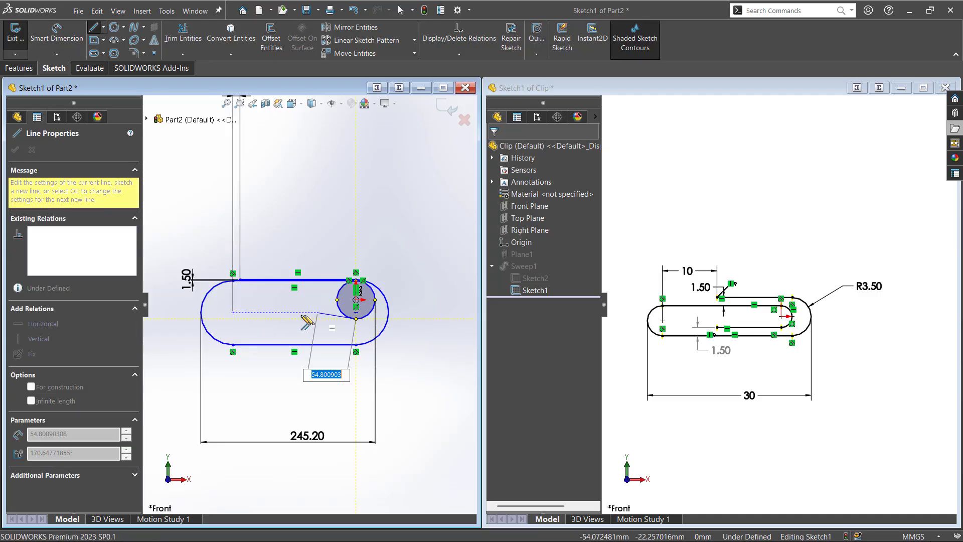
{"action": "left_click", "coordinate": [253, 318]}
{"action": "key", "text": "Escape"}
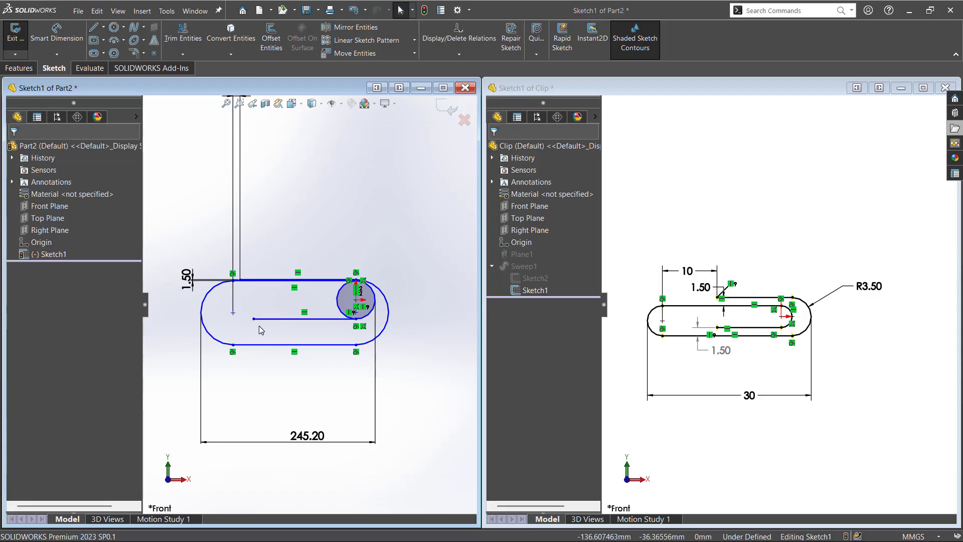
Step: Dimension the vertical spacing between the new inner line and the clip's bottom line as 1.5 mm
{"action": "key", "text": "d"}
{"action": "left_click", "coordinate": [306, 319]}
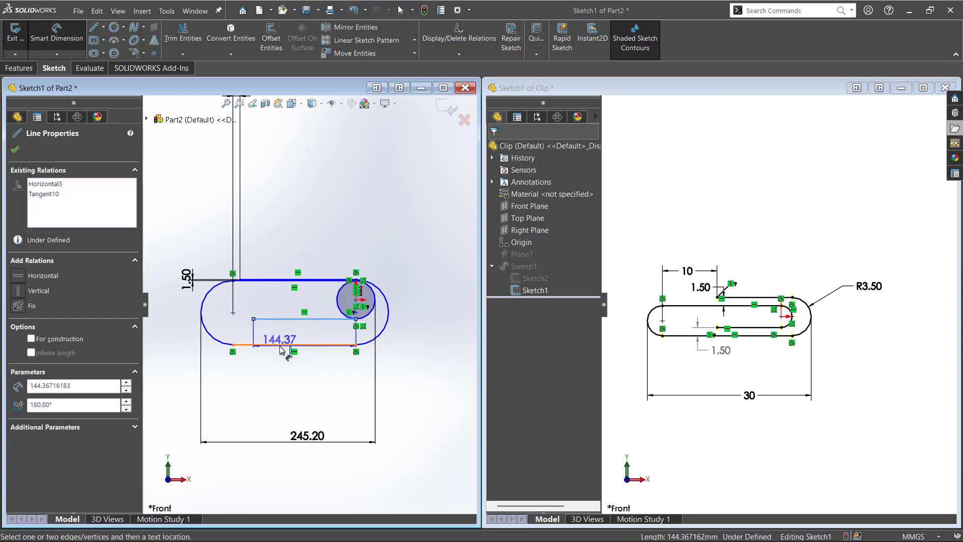
{"action": "left_click", "coordinate": [280, 346]}
{"action": "left_click", "coordinate": [170, 333]}
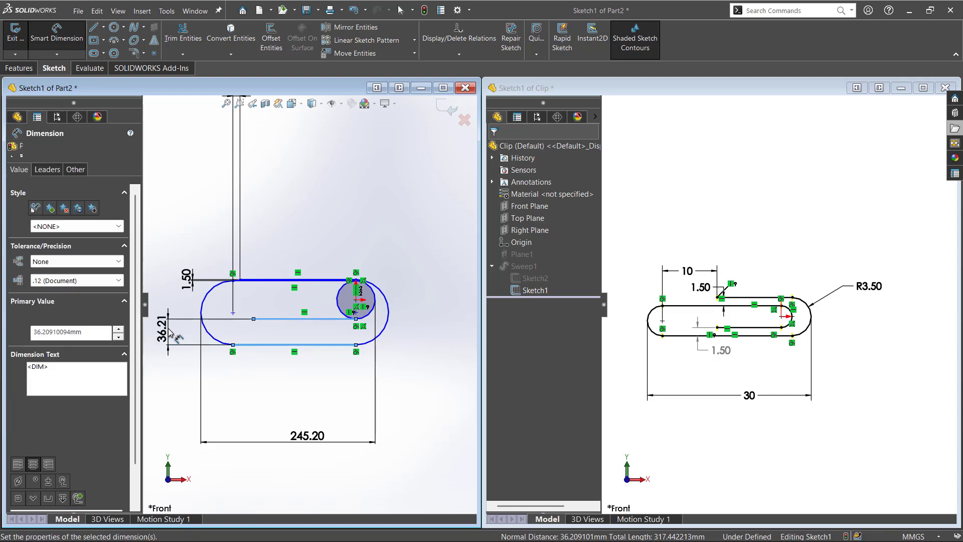
{"action": "type", "text": "1.5"}
{"action": "key", "text": "Return"}
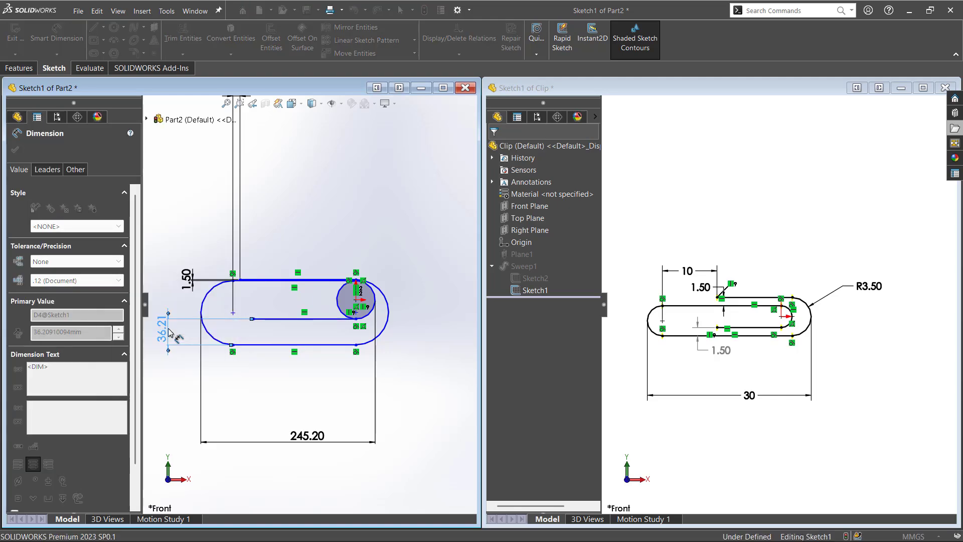
Step: Try to set the overall horizontal length of the clip to 30 mm and undo the change
{"action": "scroll", "coordinate": [206, 352], "scroll_direction": "down", "scroll_amount": 3}
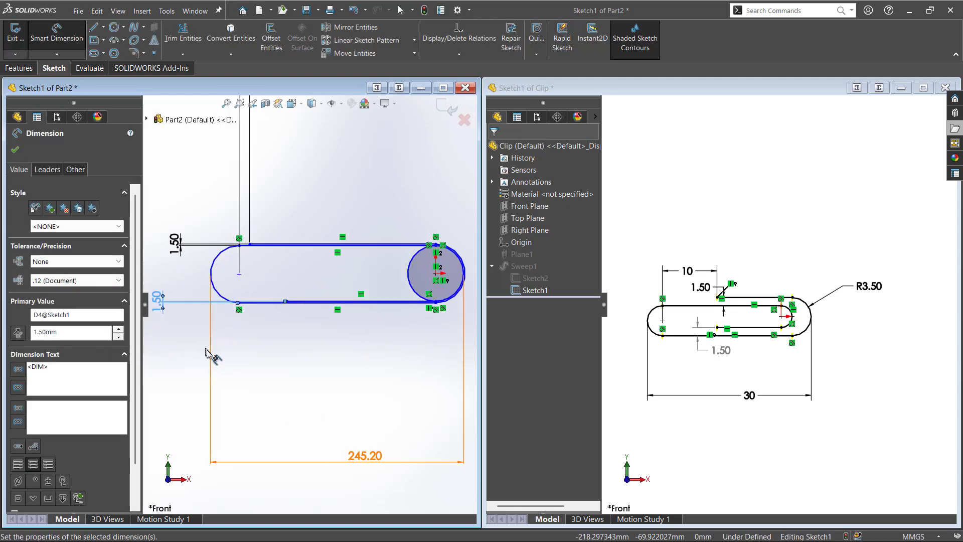
{"action": "scroll", "coordinate": [209, 356], "scroll_direction": "up", "scroll_amount": 3}
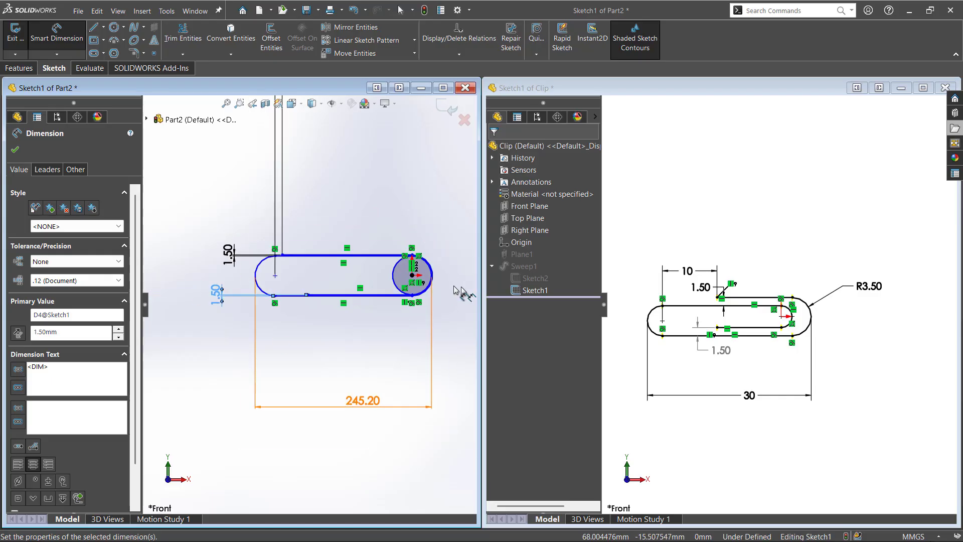
{"action": "scroll", "coordinate": [454, 289], "scroll_direction": "down", "scroll_amount": 4}
{"action": "scroll", "coordinate": [308, 445], "scroll_direction": "up", "scroll_amount": 4}
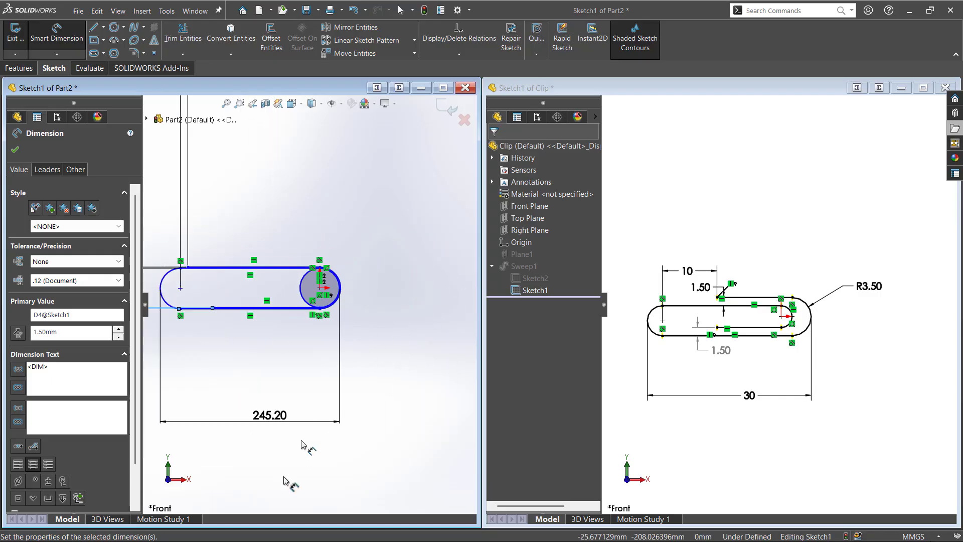
{"action": "double_click", "coordinate": [278, 419]}
{"action": "type", "text": "30"}
{"action": "key", "text": "Return"}
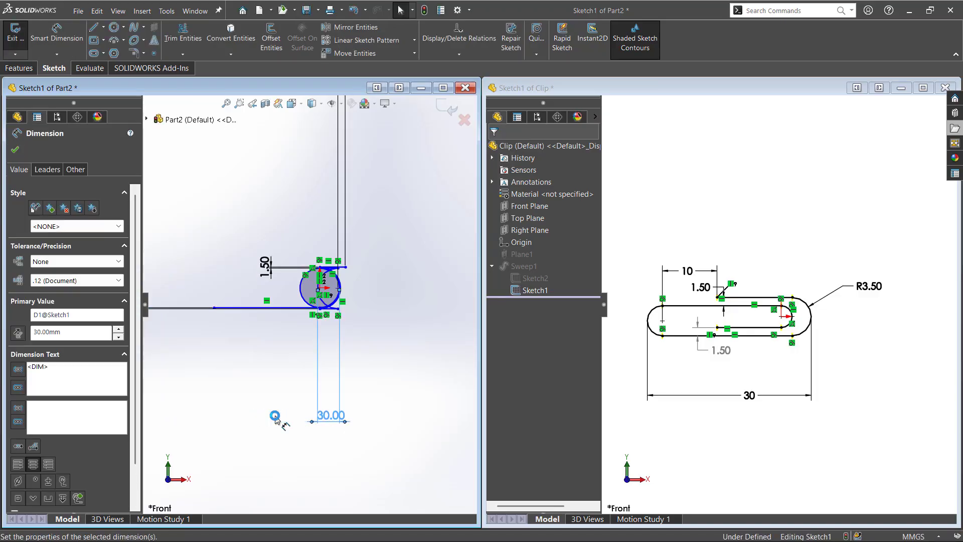
{"action": "key", "text": "ctrl+z"}
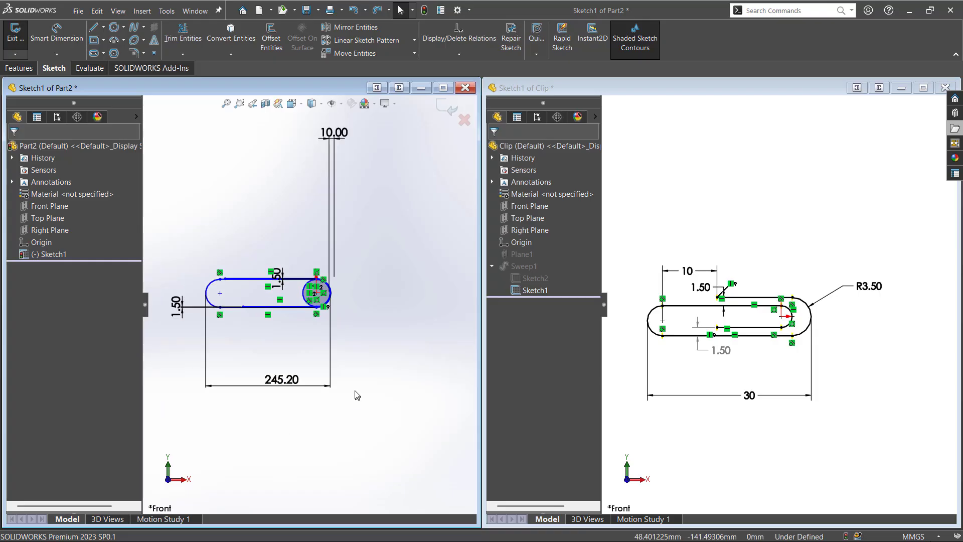
Step: Shrink the left arc by moving its upper endpoint to about X -239.5 mm, Y 2.5 mm
{"action": "scroll", "coordinate": [202, 285], "scroll_direction": "down", "scroll_amount": 5}
{"action": "scroll", "coordinate": [270, 351], "scroll_direction": "up", "scroll_amount": 4}
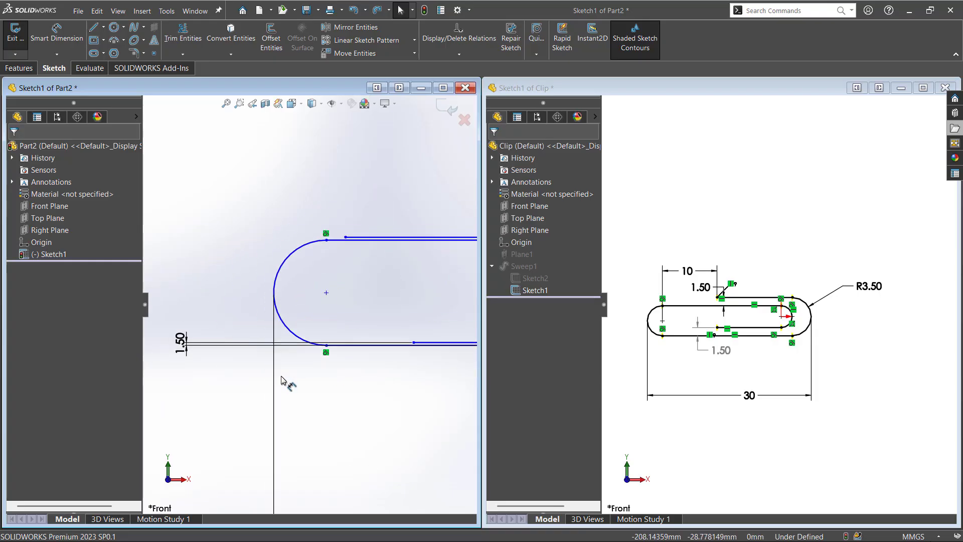
{"action": "left_click", "coordinate": [326, 241]}
{"action": "left_click_drag", "start_coordinate": [326, 243], "coordinate": [248, 314]}
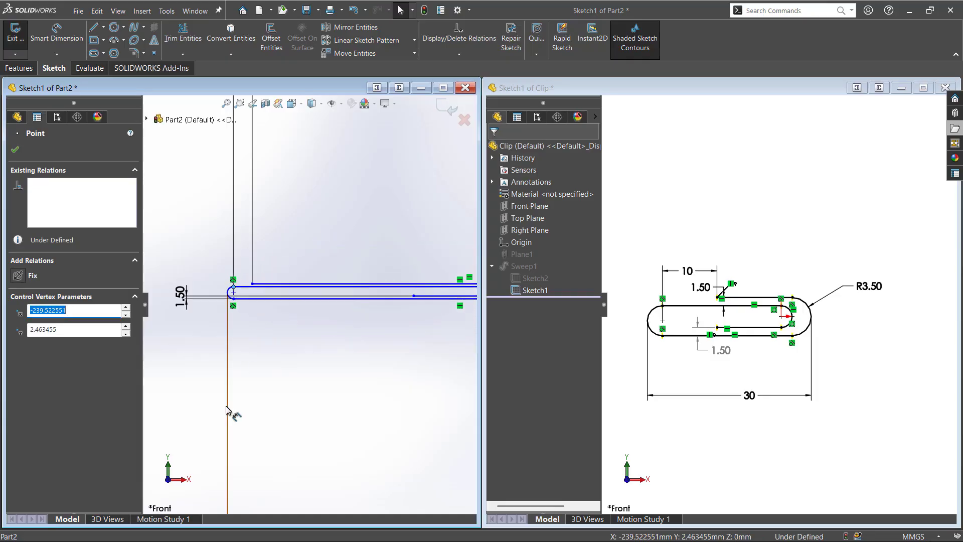
{"action": "scroll", "coordinate": [217, 384], "scroll_direction": "up", "scroll_amount": 5}
{"action": "scroll", "coordinate": [459, 300], "scroll_direction": "down", "scroll_amount": 6}
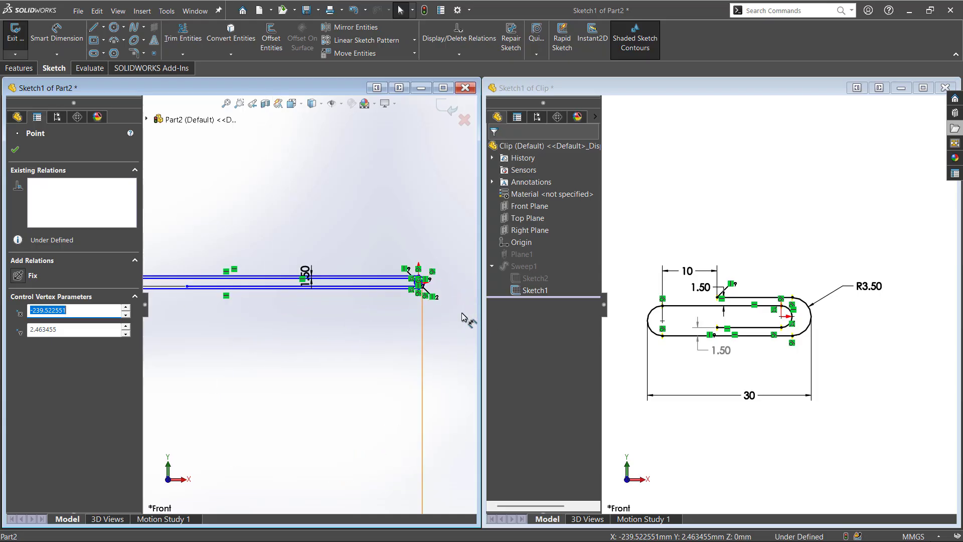
{"action": "left_click", "coordinate": [330, 252]}
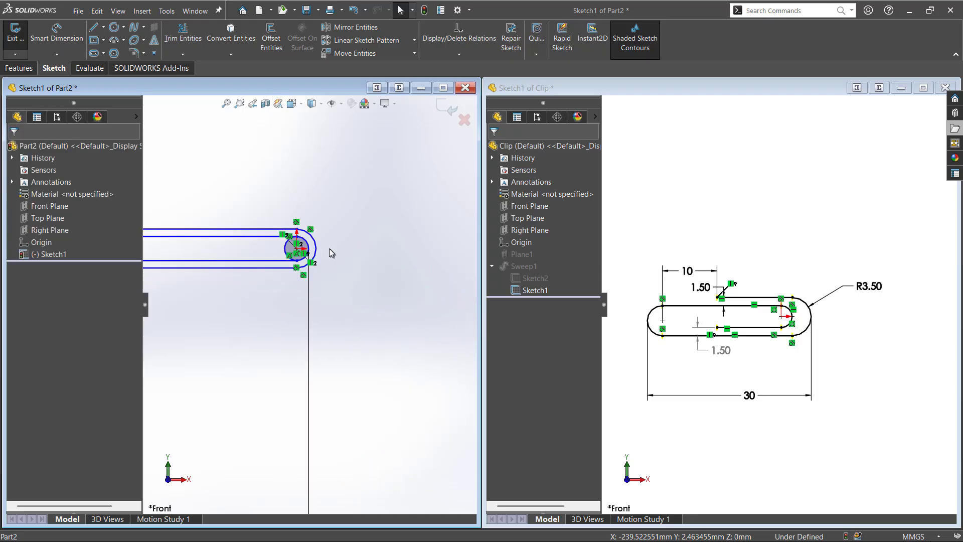
Step: Dimension the radius of the outer right arc as 3.5 mm
{"action": "key", "text": "d"}
{"action": "left_click", "coordinate": [315, 246]}
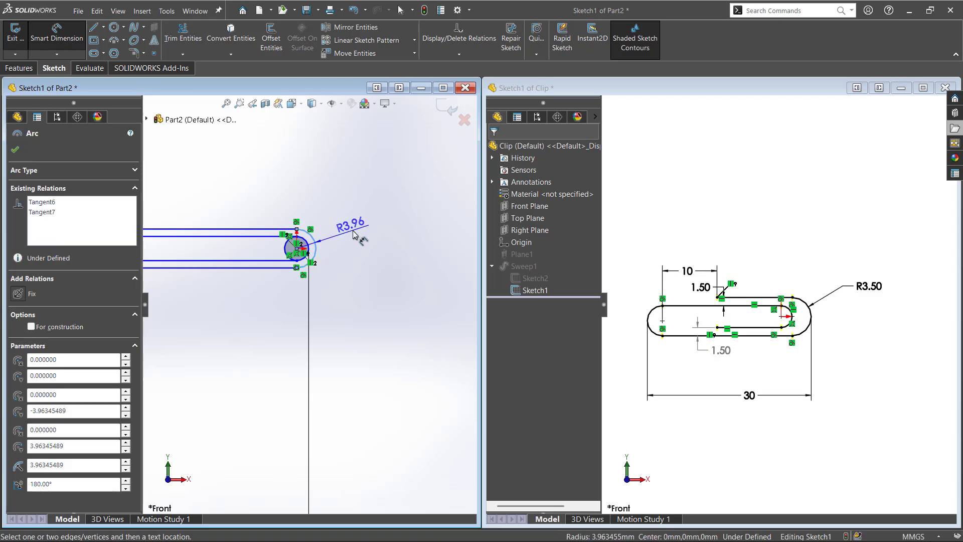
{"action": "left_click", "coordinate": [358, 230]}
{"action": "type", "text": "3.5"}
{"action": "key", "text": "Return"}
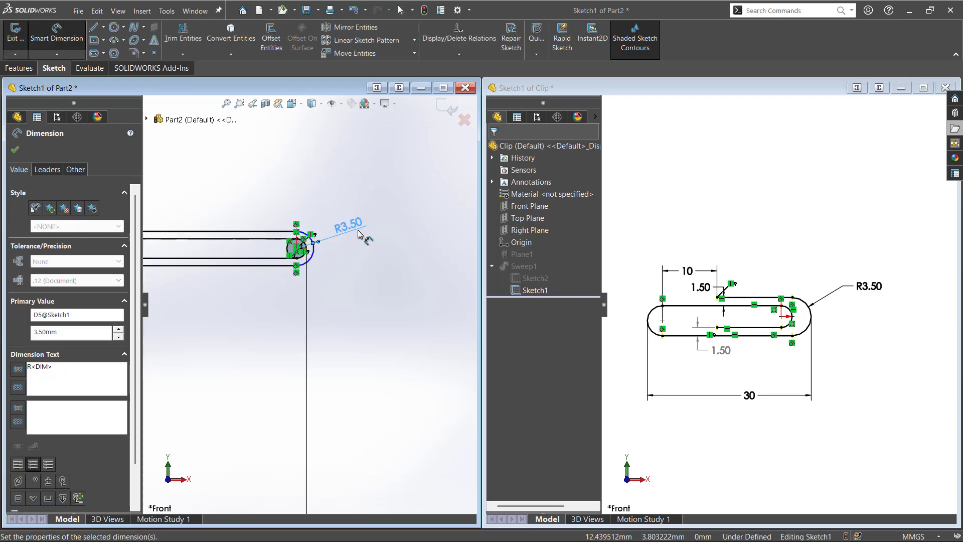
Step: Set the overall horizontal length of the clip sketch to 30 mm
{"action": "scroll", "coordinate": [360, 235], "scroll_direction": "up", "scroll_amount": 10}
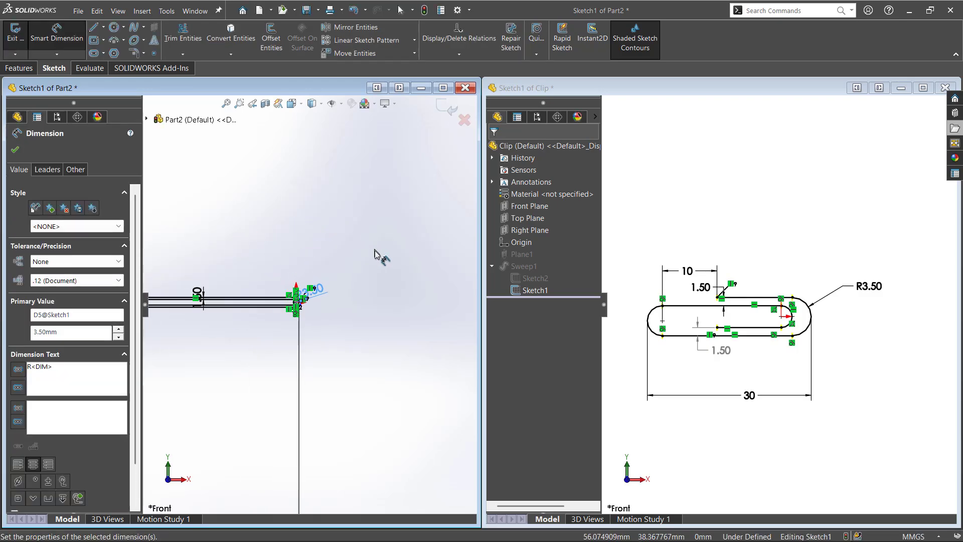
{"action": "key", "text": "Escape"}
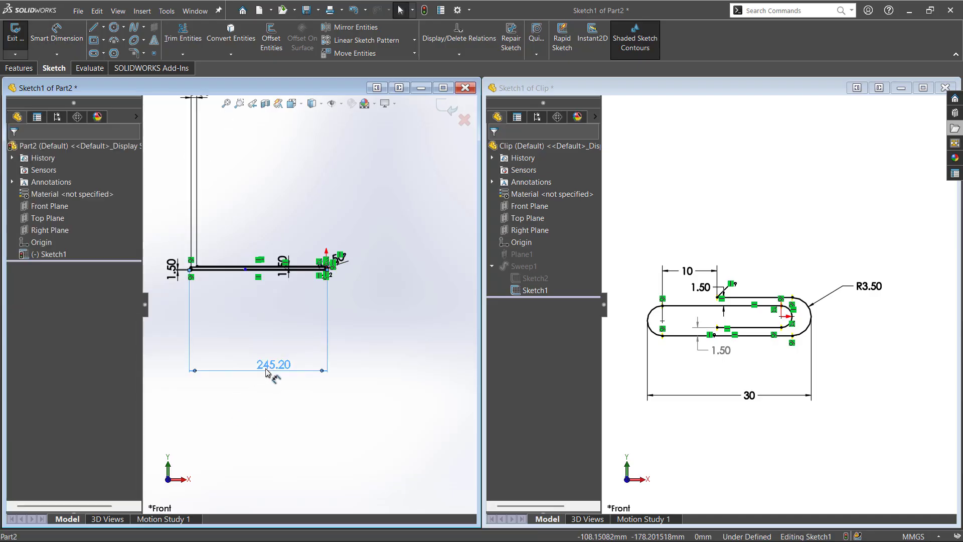
{"action": "double_click", "coordinate": [266, 368]}
{"action": "type", "text": "30"}
{"action": "key", "text": "Return"}
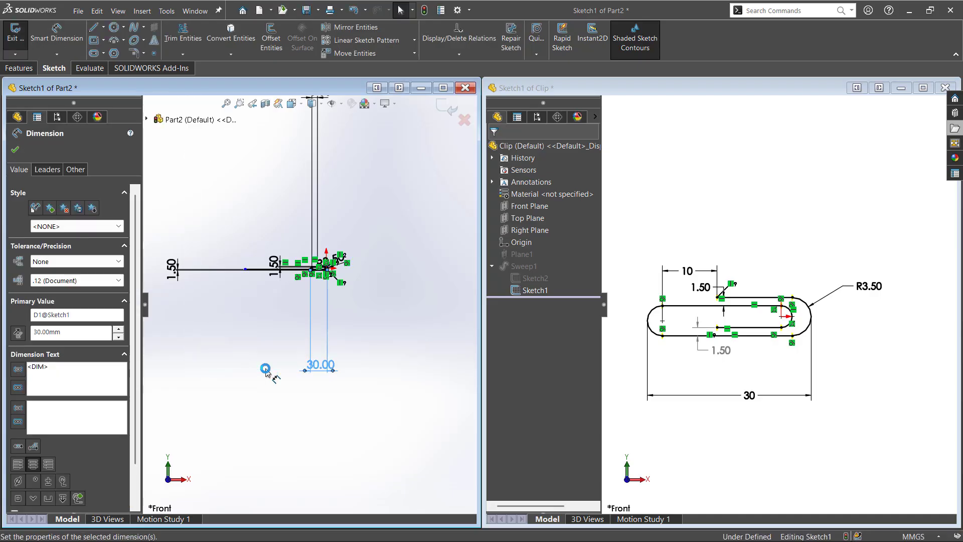
Step: Bring the inner line's free left end closer to the clip and align it with the upper line's free end using a Vertical relation
{"action": "scroll", "coordinate": [285, 260], "scroll_direction": "down", "scroll_amount": 6}
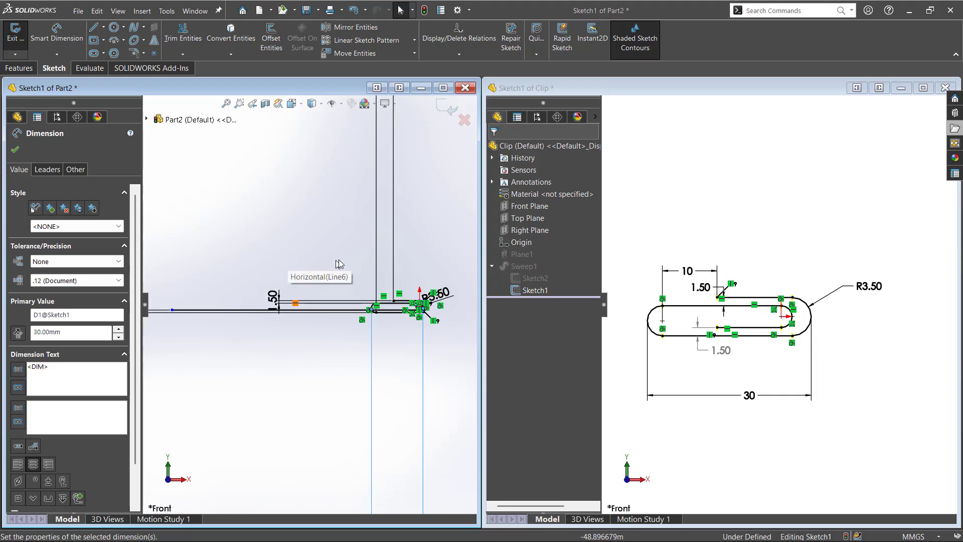
{"action": "scroll", "coordinate": [401, 280], "scroll_direction": "up", "scroll_amount": 4}
{"action": "scroll", "coordinate": [234, 323], "scroll_direction": "down", "scroll_amount": 3}
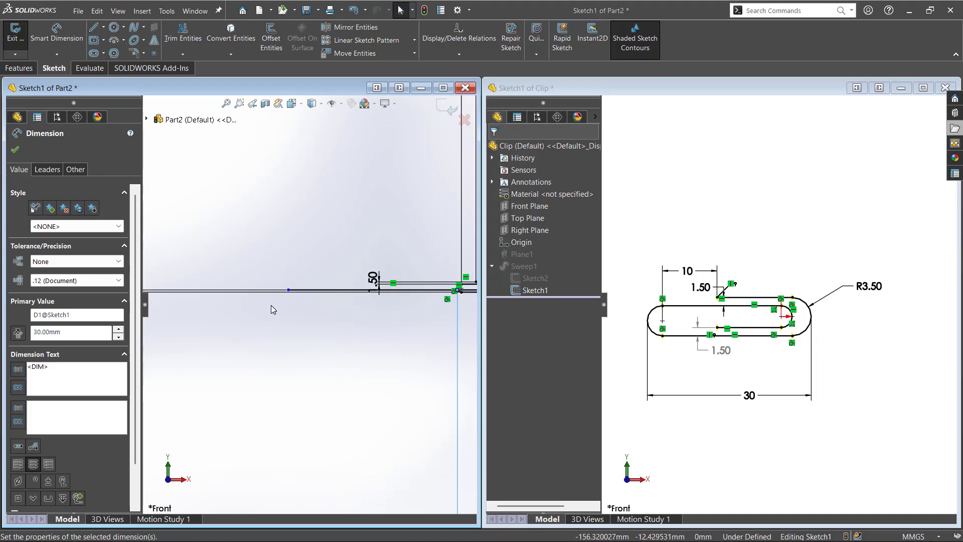
{"action": "left_click_drag", "start_coordinate": [289, 290], "coordinate": [399, 294]}
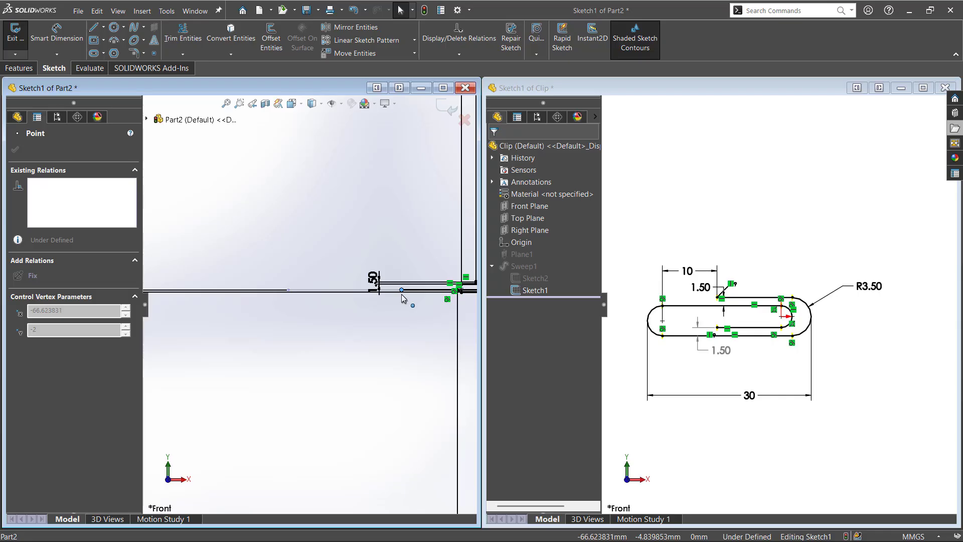
{"action": "scroll", "coordinate": [401, 298], "scroll_direction": "up", "scroll_amount": 5}
{"action": "scroll", "coordinate": [404, 308], "scroll_direction": "down", "scroll_amount": 2}
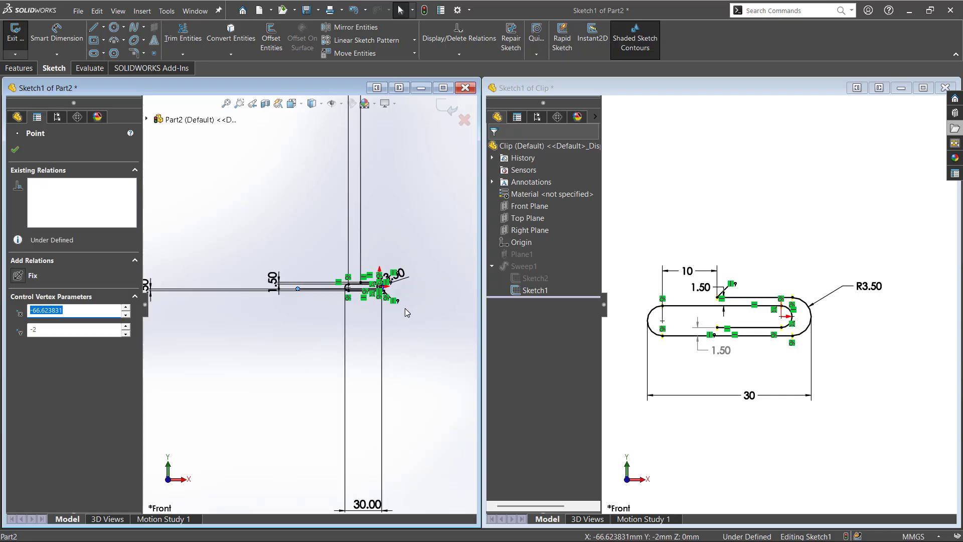
{"action": "left_click", "coordinate": [354, 254], "text": "ctrl"}
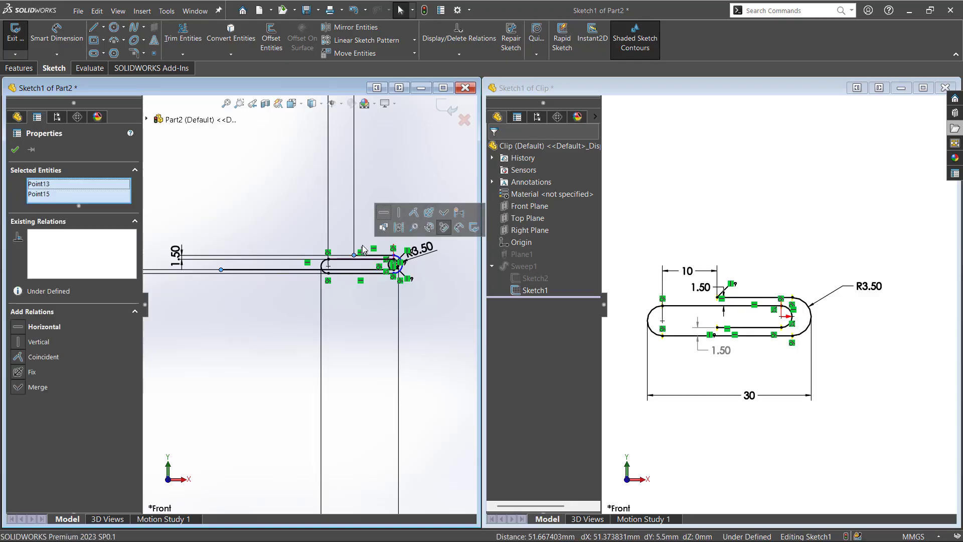
{"action": "left_click", "coordinate": [409, 219]}
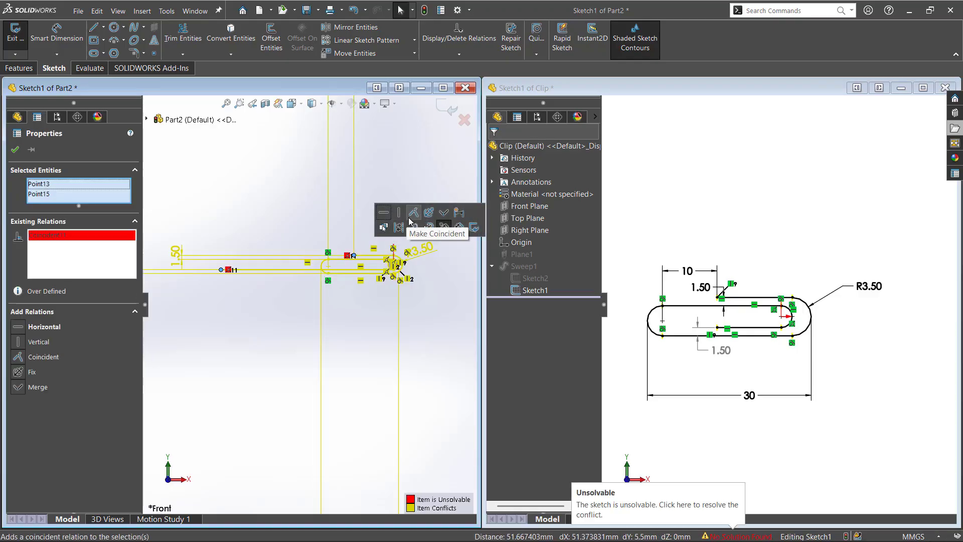
{"action": "key", "text": "ctrl+z"}
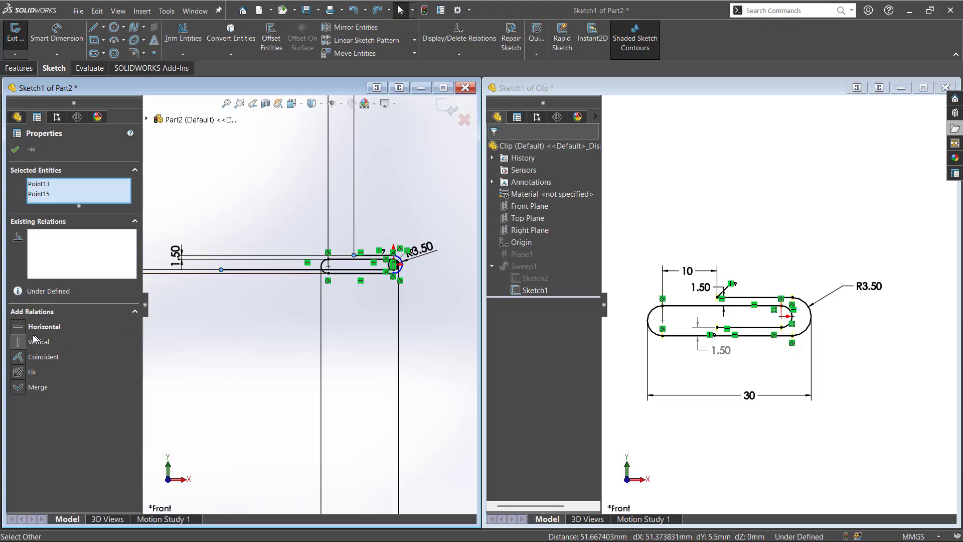
{"action": "left_click", "coordinate": [18, 342]}
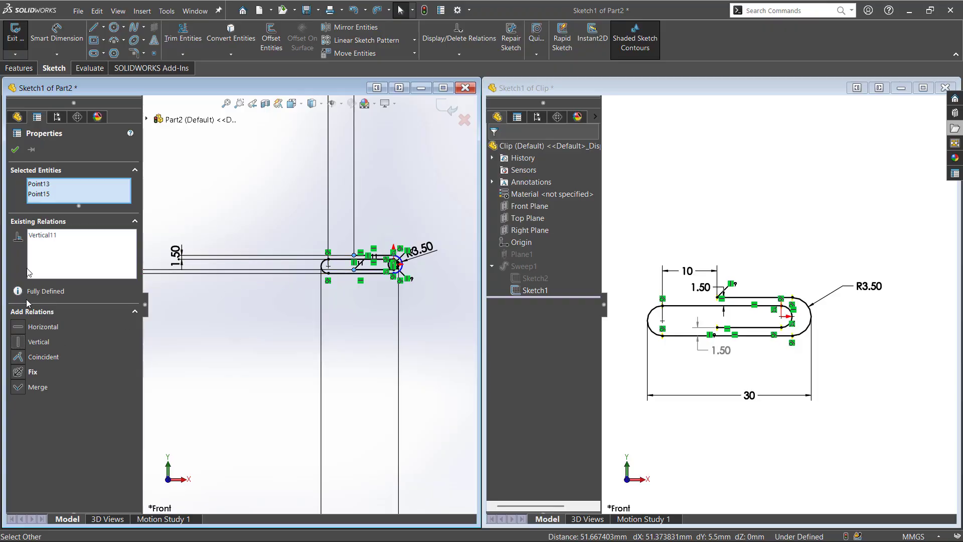
{"action": "left_click", "coordinate": [15, 149]}
Step: Move the 30 mm, 10 mm and both 1.50 mm dimensions closer to the clip sketch
{"action": "scroll", "coordinate": [350, 325], "scroll_direction": "down", "scroll_amount": 3}
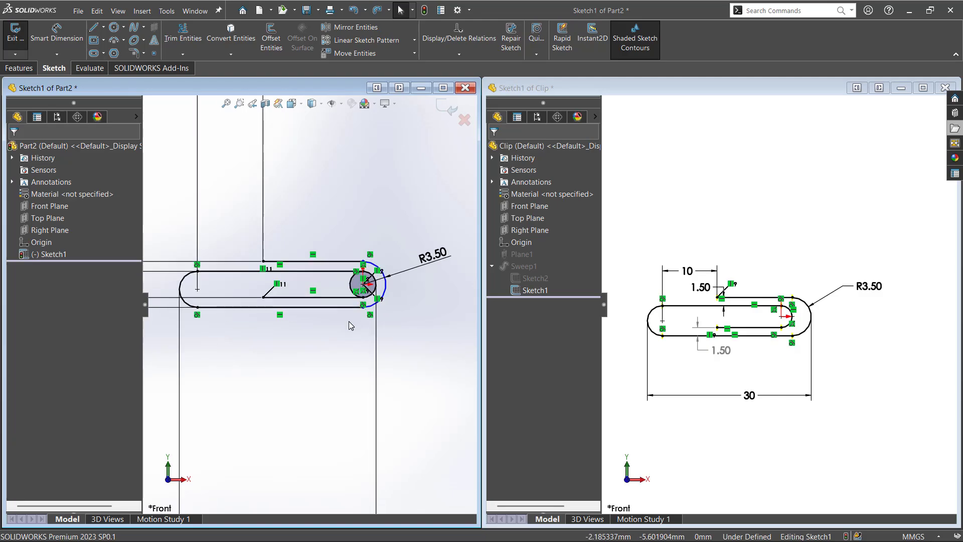
{"action": "scroll", "coordinate": [353, 329], "scroll_direction": "up", "scroll_amount": 5}
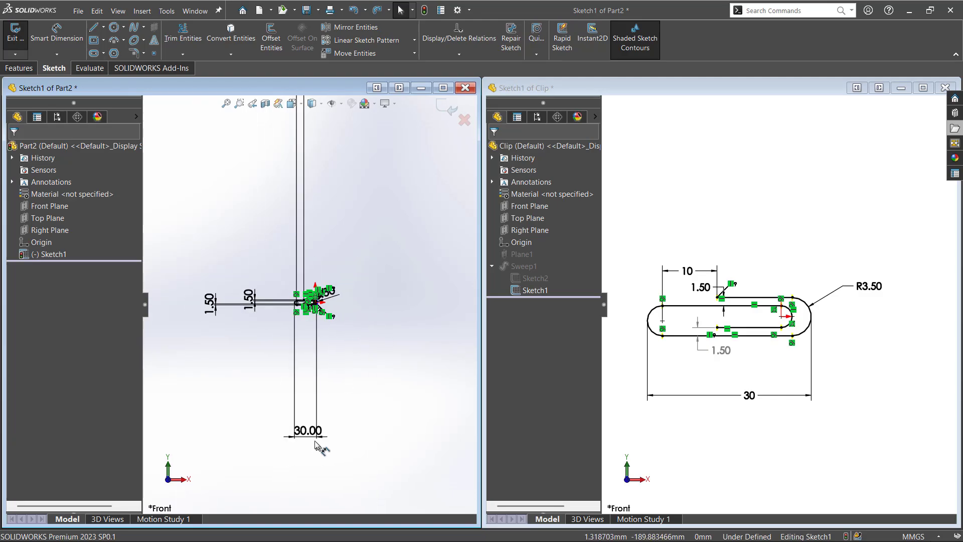
{"action": "left_click_drag", "start_coordinate": [315, 442], "coordinate": [316, 337]}
{"action": "mouse_move", "coordinate": [203, 308]}
{"action": "left_mouse_down"}
{"action": "mouse_move", "coordinate": [247, 304]}
{"action": "mouse_move", "coordinate": [282, 322]}
{"action": "left_mouse_up"}
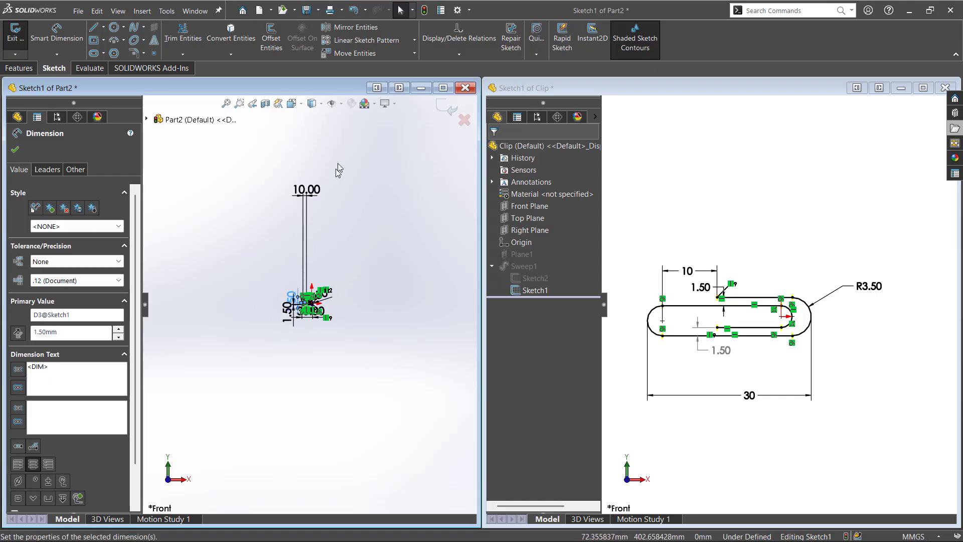
{"action": "mouse_move", "coordinate": [307, 168]}
{"action": "left_mouse_down"}
{"action": "mouse_move", "coordinate": [321, 281]}
{"action": "mouse_move", "coordinate": [337, 275]}
{"action": "left_mouse_up"}
{"action": "scroll", "coordinate": [312, 304], "scroll_direction": "down", "scroll_amount": 6}
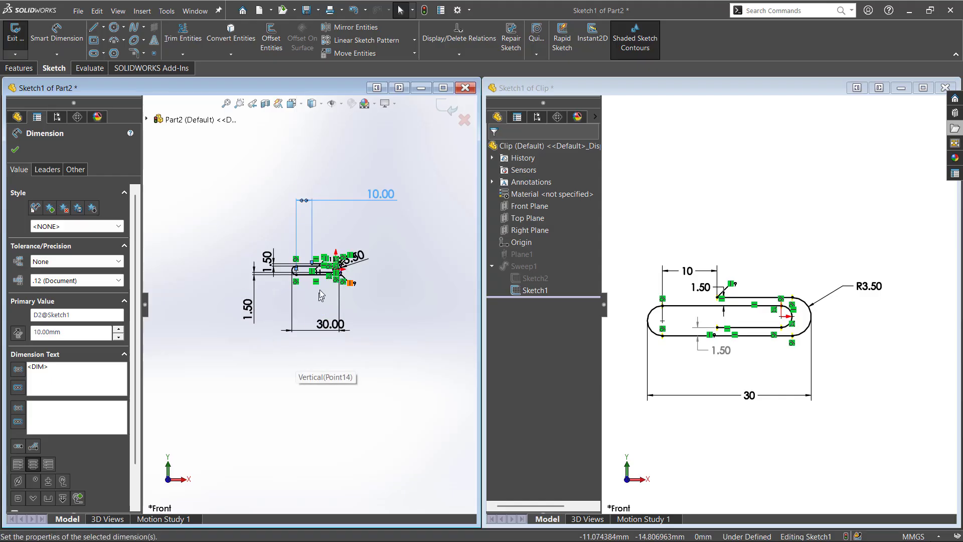
{"action": "key", "text": "Escape"}
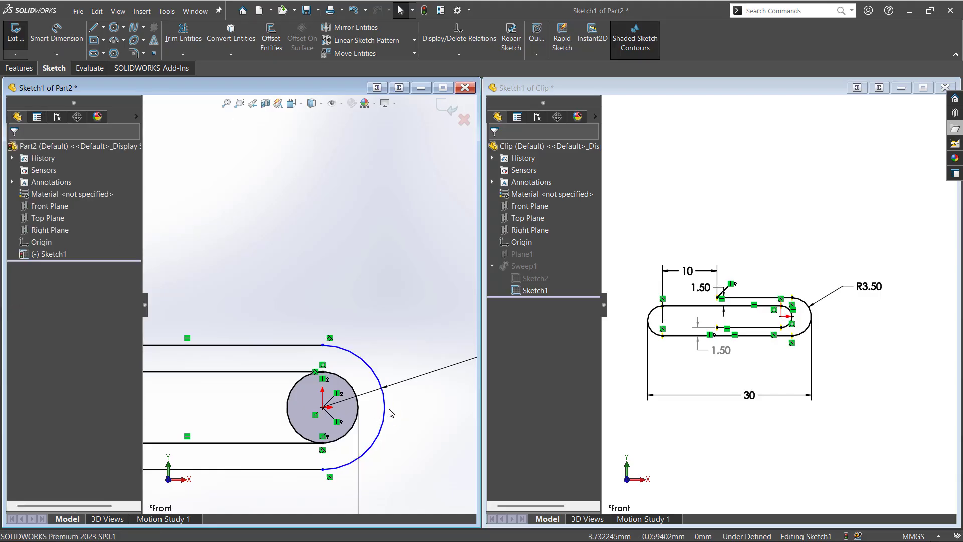
Step: Shift the outer right arc outward, then snap its center point onto the origin
{"action": "left_click_drag", "start_coordinate": [382, 414], "coordinate": [425, 425]}
{"action": "left_click", "coordinate": [426, 457]}
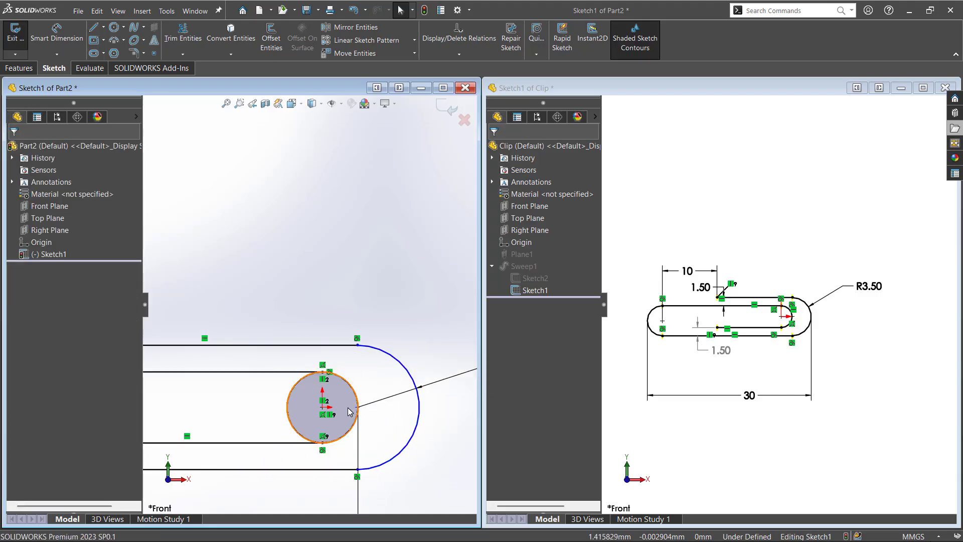
{"action": "left_click_drag", "start_coordinate": [358, 407], "coordinate": [322, 407]}
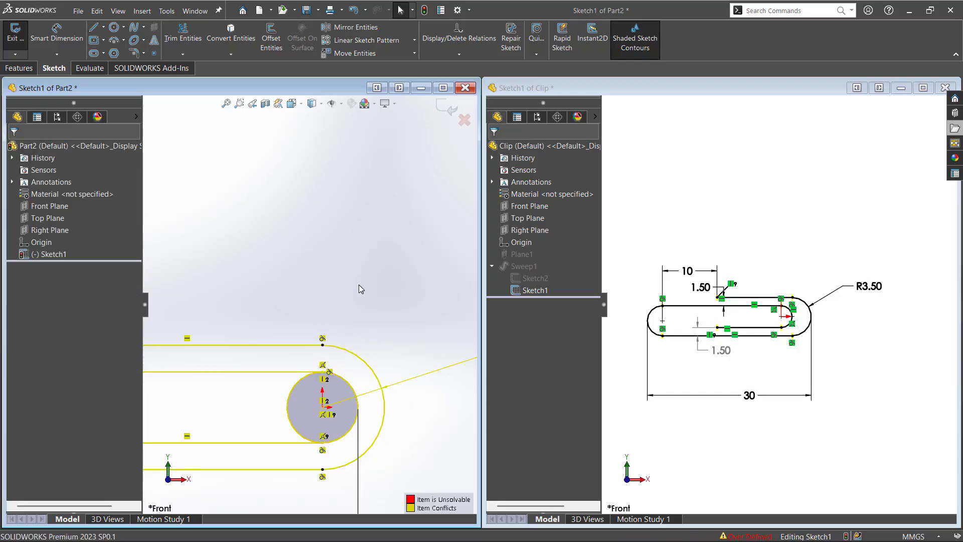
Step: Maximize the Part2 window, open SketchXpert for the over-defined sketch, and locate the conflicting Coincident0 relation
{"action": "key", "text": "f"}
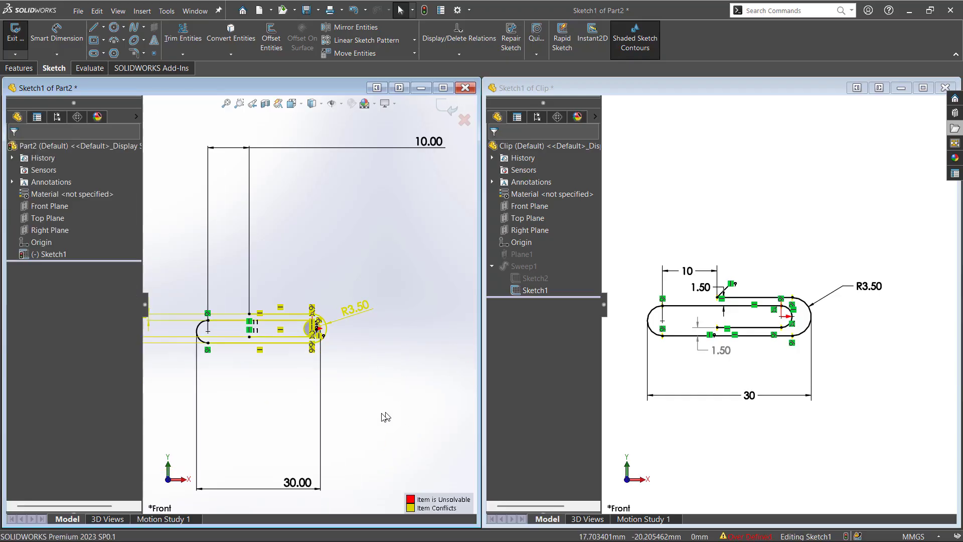
{"action": "left_click", "coordinate": [442, 88]}
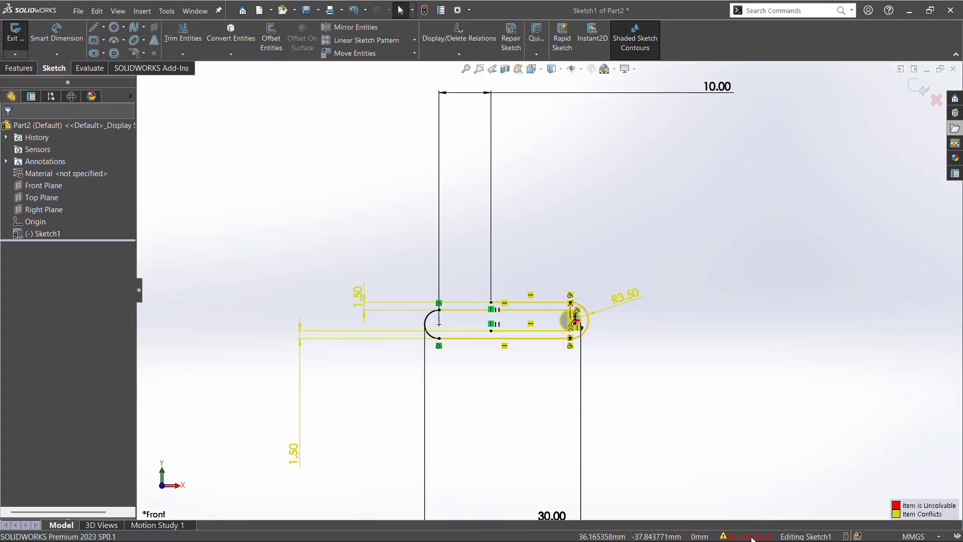
{"action": "left_click", "coordinate": [752, 537]}
{"action": "left_click", "coordinate": [80, 231]}
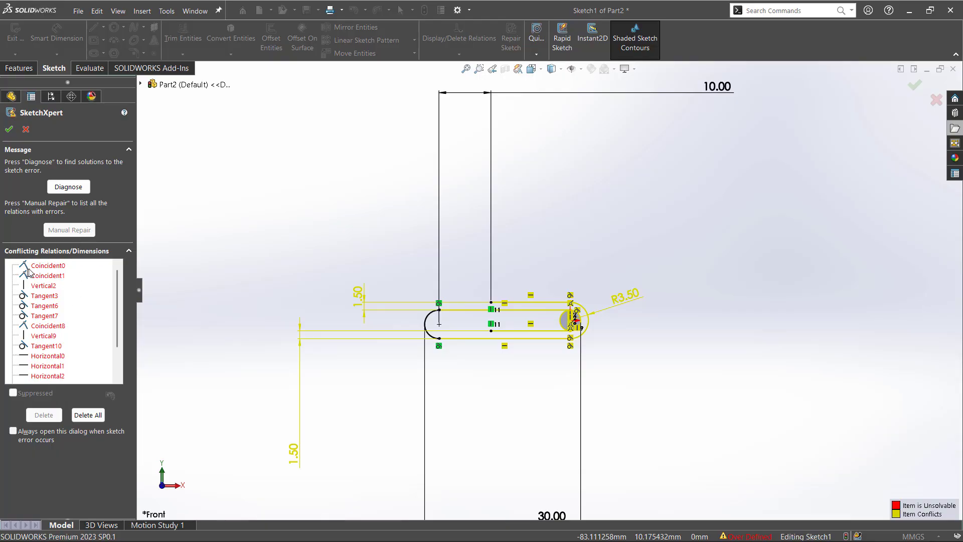
{"action": "left_click", "coordinate": [38, 265]}
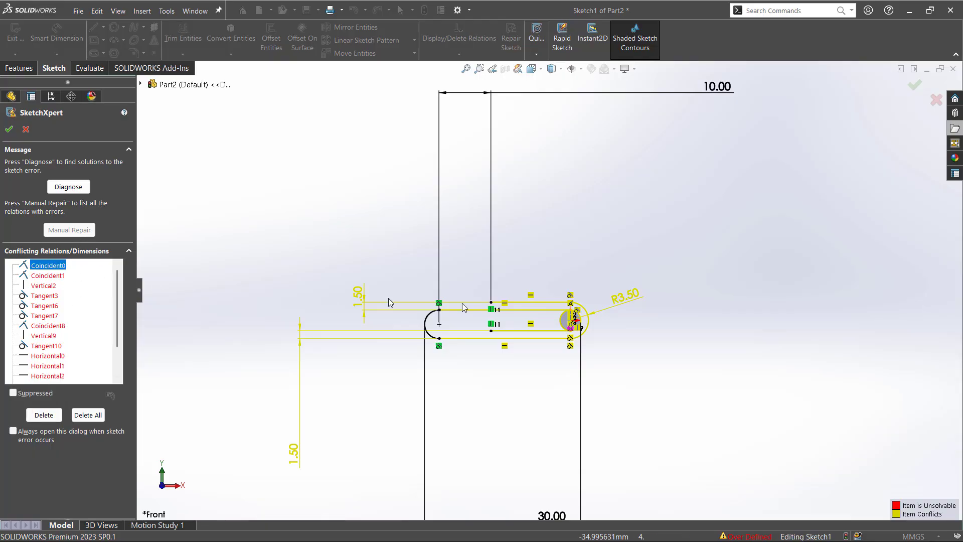
{"action": "scroll", "coordinate": [567, 341], "scroll_direction": "down", "scroll_amount": 5}
{"action": "scroll", "coordinate": [522, 293], "scroll_direction": "up", "scroll_amount": 4}
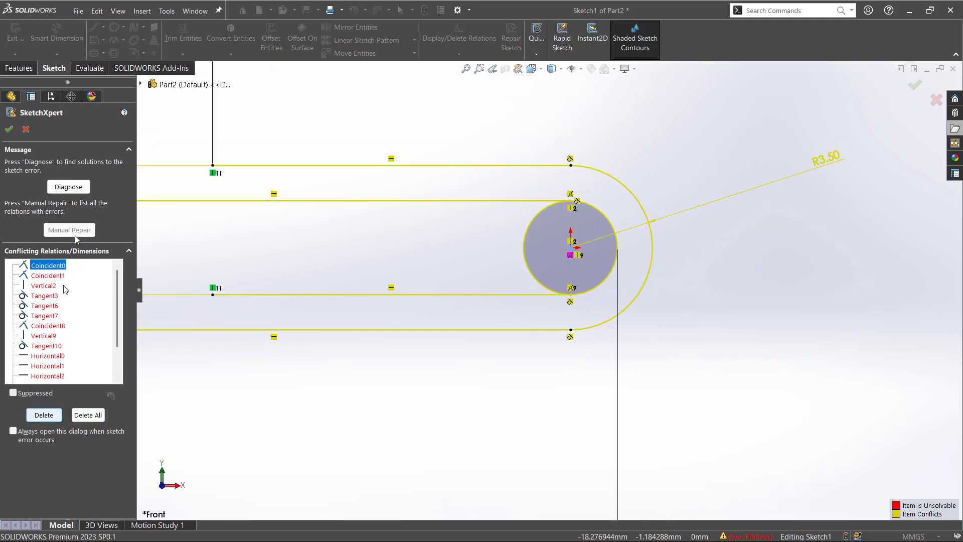
Step: Diagnose the sketch conflicts and accept the solution that deletes Distance13, the 1.50 mm dimension between the two upper lines
{"action": "left_click", "coordinate": [80, 188]}
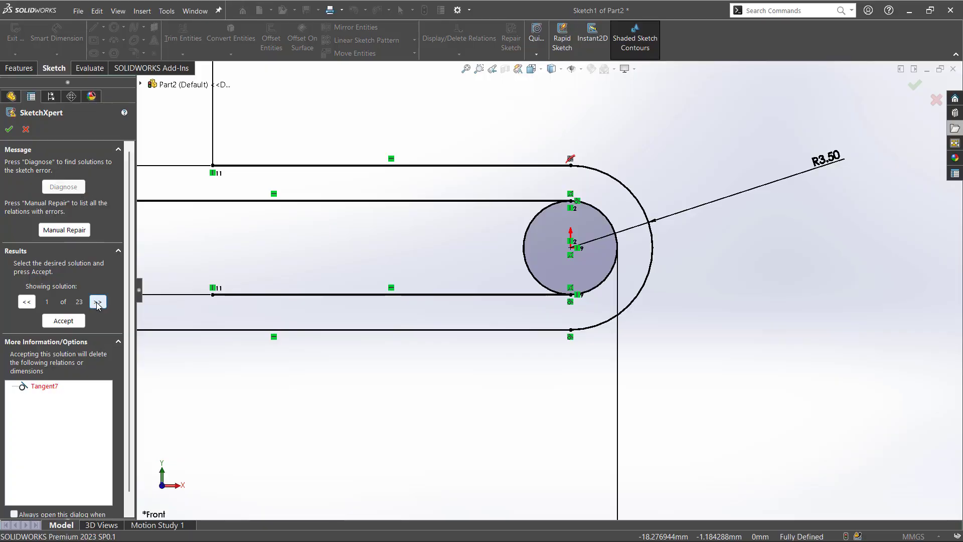
{"action": "left_click", "coordinate": [98, 303]}
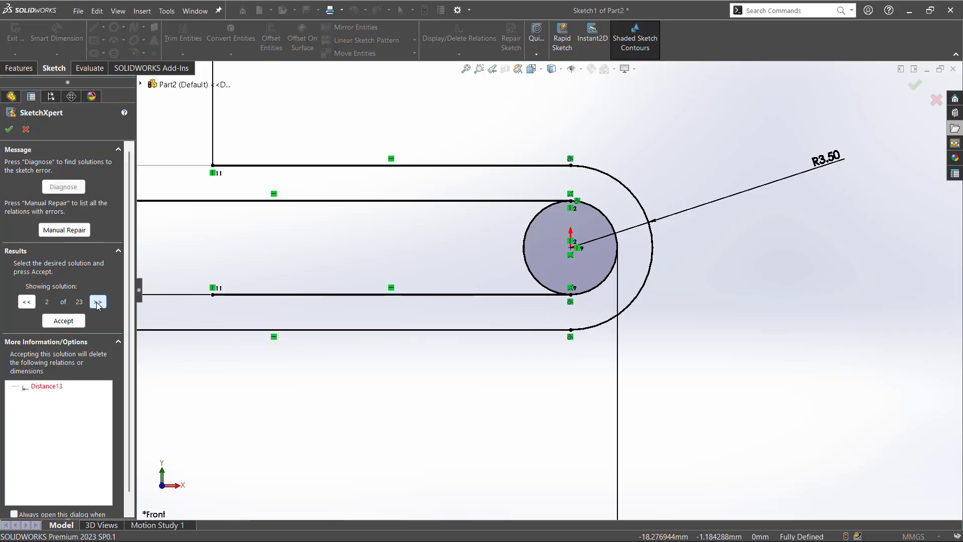
{"action": "left_click", "coordinate": [53, 389]}
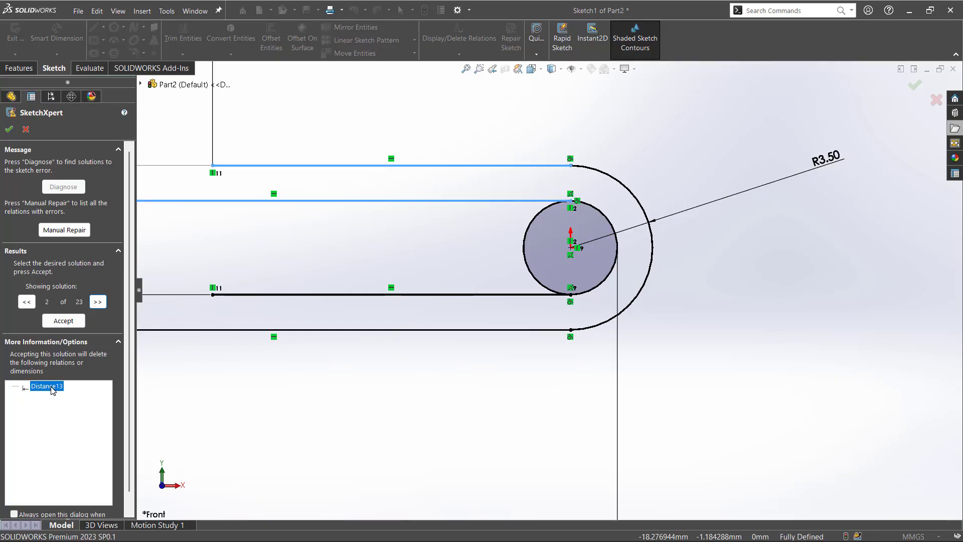
{"action": "scroll", "coordinate": [525, 402], "scroll_direction": "up", "scroll_amount": 6}
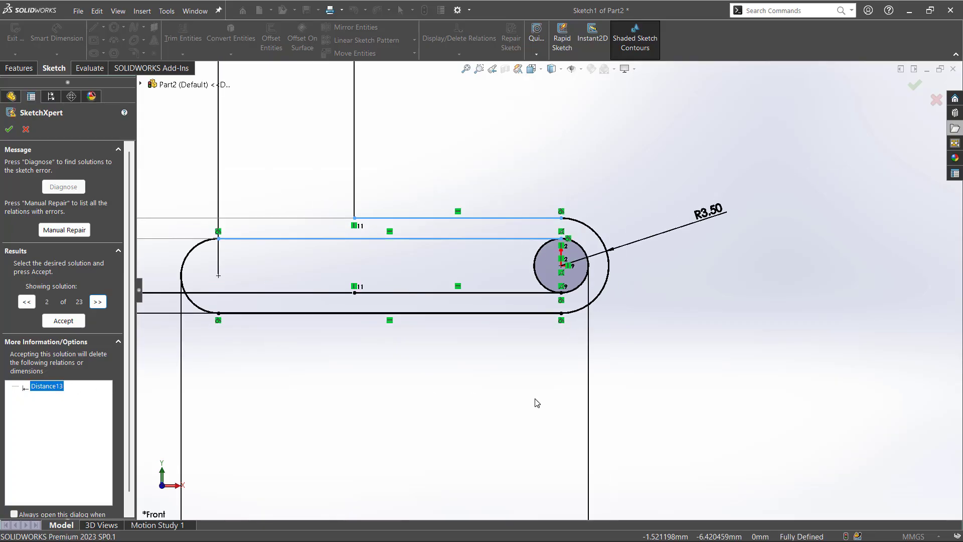
{"action": "left_click", "coordinate": [64, 321]}
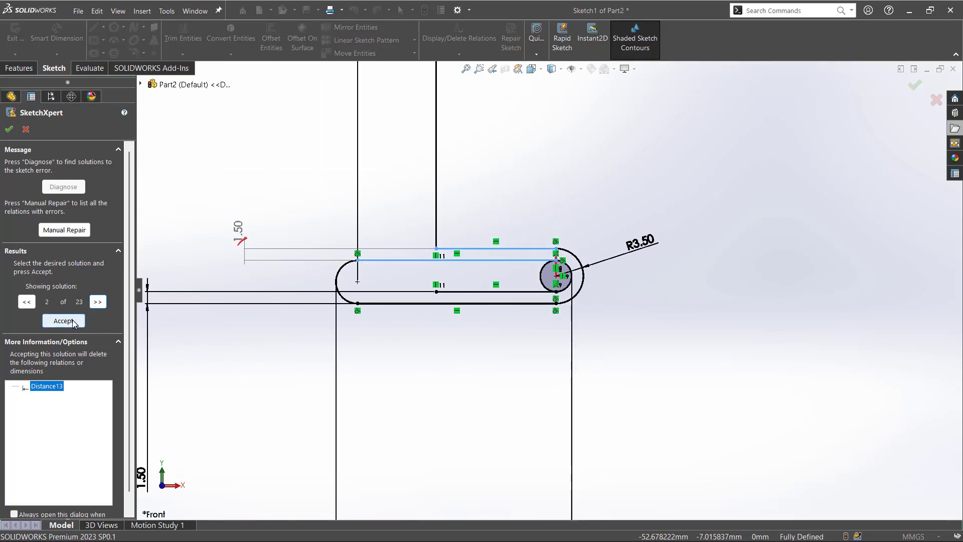
{"action": "left_click", "coordinate": [9, 129]}
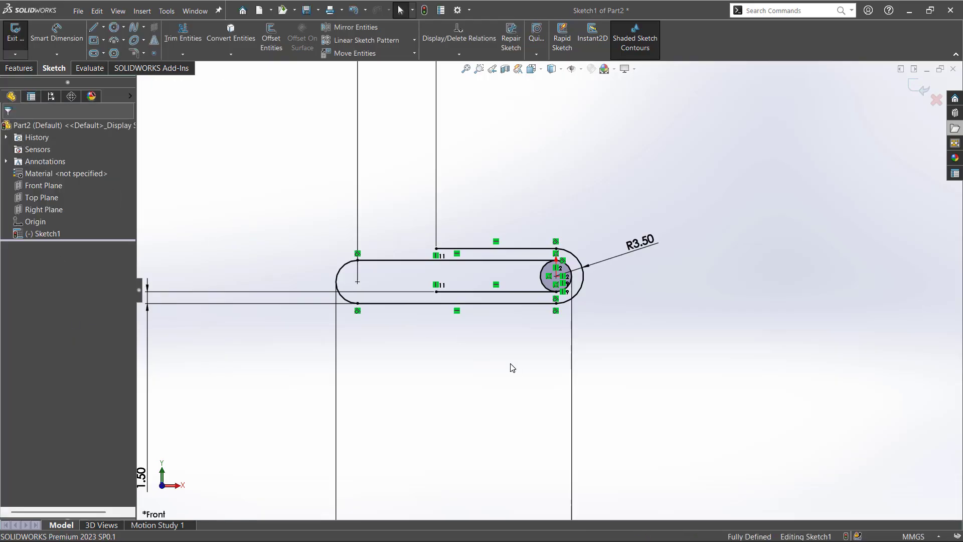
Step: Power-trim the left half of the inner circle so only its right-hand arc joins the two inner lines
{"action": "scroll", "coordinate": [541, 280], "scroll_direction": "down", "scroll_amount": 6}
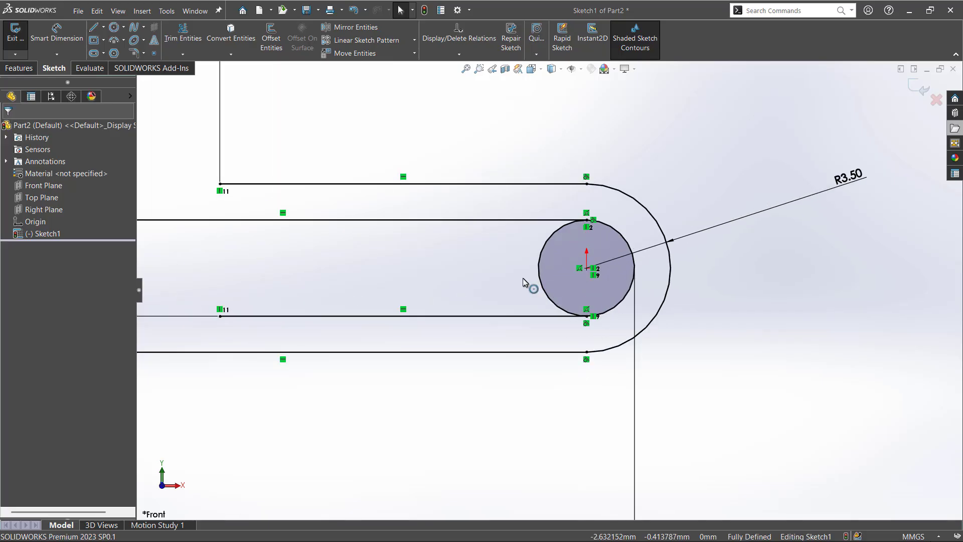
{"action": "key", "text": "t"}
{"action": "left_click_drag", "start_coordinate": [512, 267], "coordinate": [547, 278]}
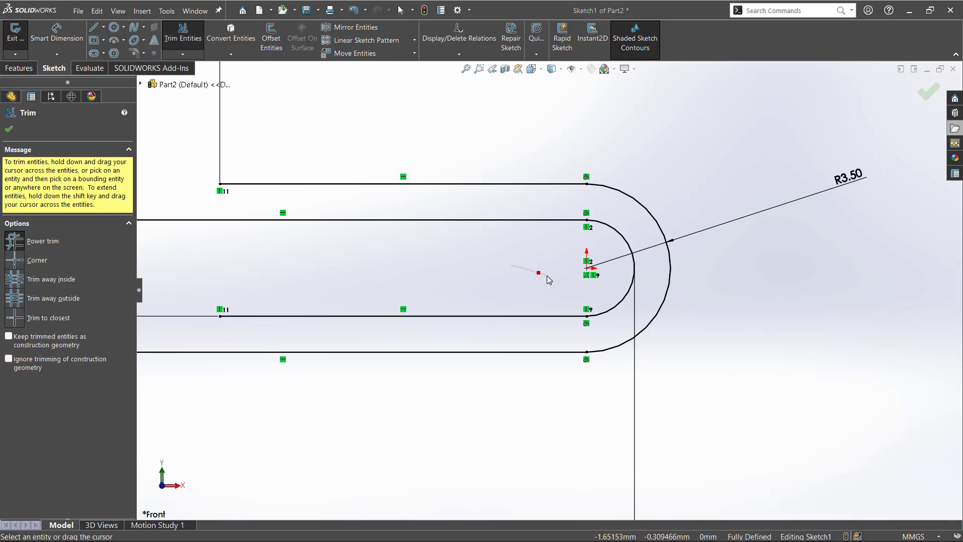
{"action": "scroll", "coordinate": [546, 278], "scroll_direction": "down", "scroll_amount": 4}
{"action": "scroll", "coordinate": [547, 278], "scroll_direction": "up", "scroll_amount": 6}
{"action": "scroll", "coordinate": [546, 277], "scroll_direction": "up", "scroll_amount": 4}
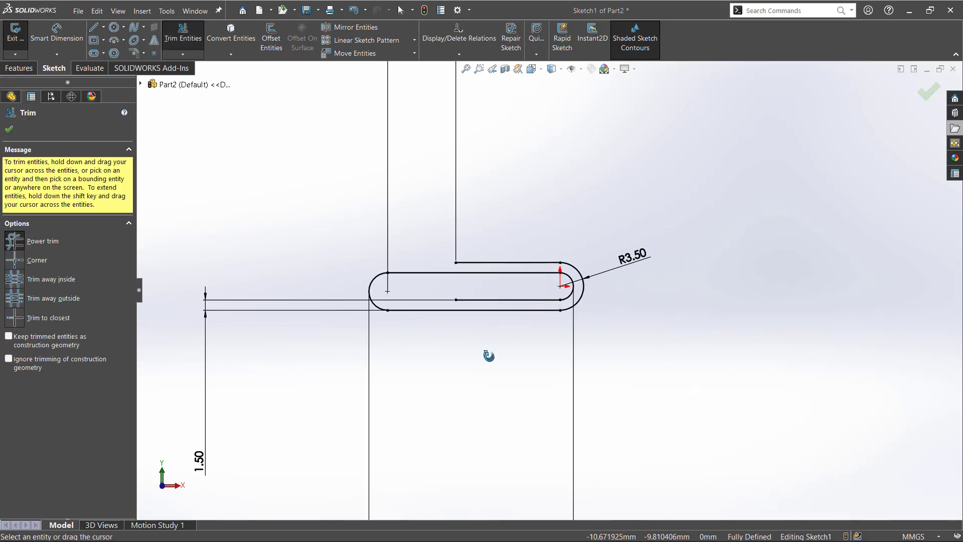
{"action": "mouse_move", "coordinate": [490, 355]}
{"action": "middle_mouse_down"}
{"action": "mouse_move", "coordinate": [505, 385]}
{"action": "mouse_move", "coordinate": [496, 390]}
{"action": "middle_mouse_up"}
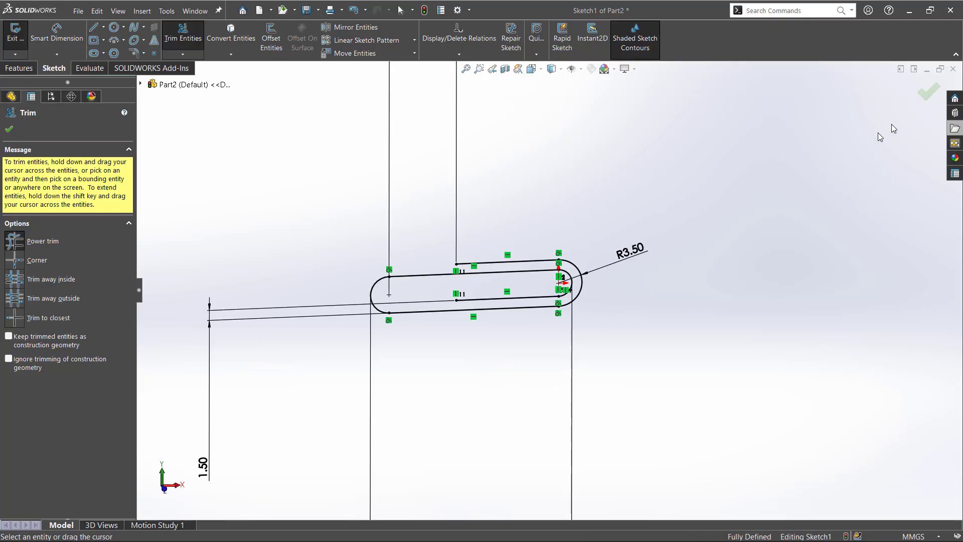
{"action": "left_click", "coordinate": [928, 93]}
{"action": "scroll", "coordinate": [730, 262], "scroll_direction": "up", "scroll_amount": 5}
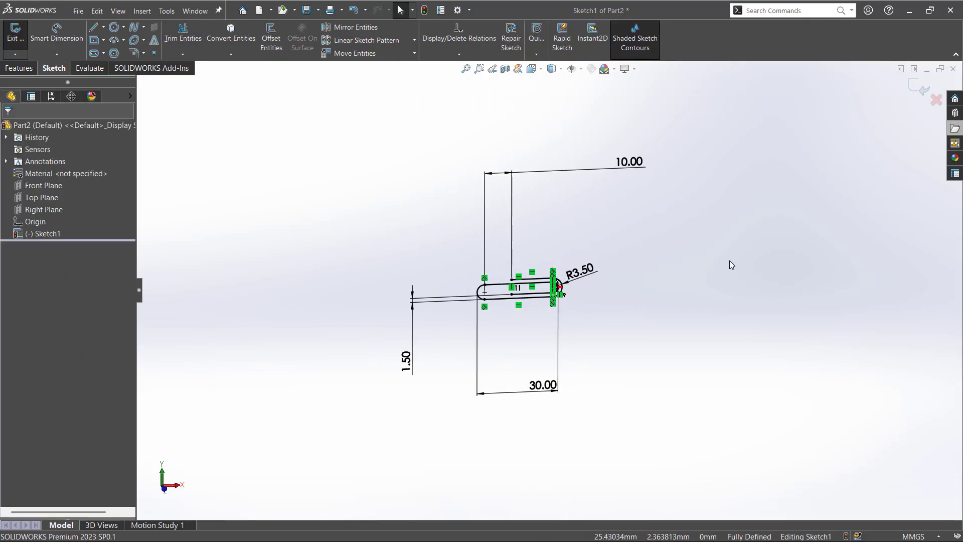
Step: Exit the path sketches of both Part2 and Clip, with the two part windows side by side
{"action": "left_click", "coordinate": [910, 89]}
{"action": "left_click", "coordinate": [915, 69]}
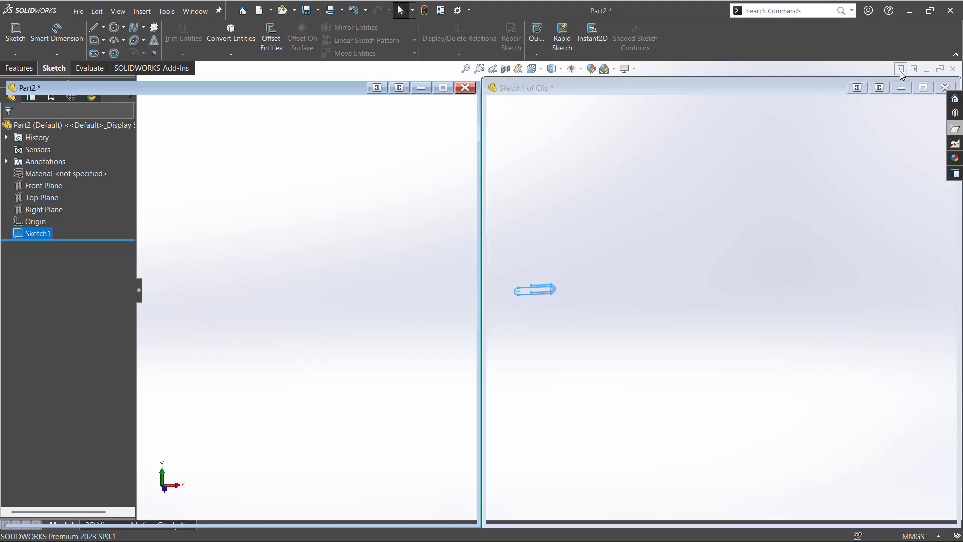
{"action": "left_click", "coordinate": [927, 114]}
{"action": "left_click", "coordinate": [926, 115]}
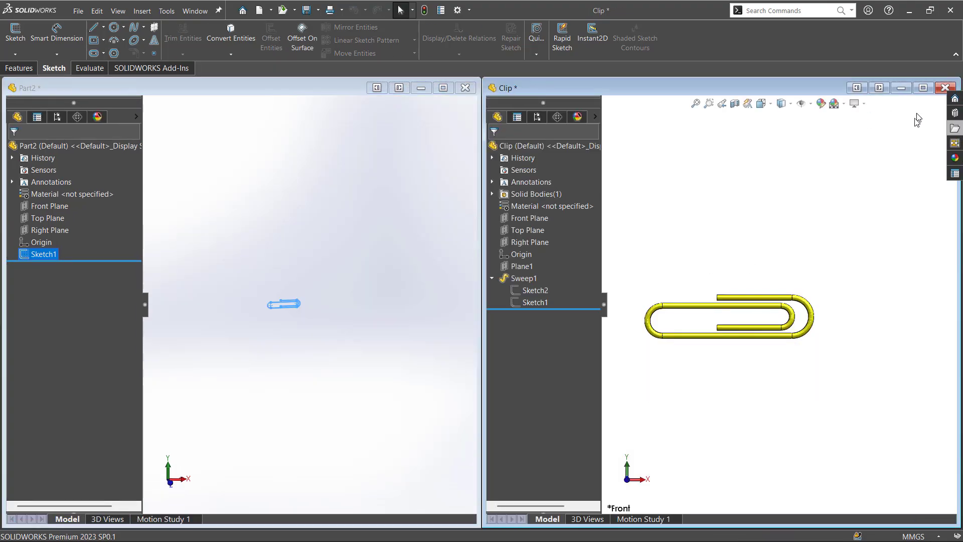
Step: Examine the wire's end profile and the Sweep1 dimensions on the original Clip part
{"action": "left_click", "coordinate": [726, 298]}
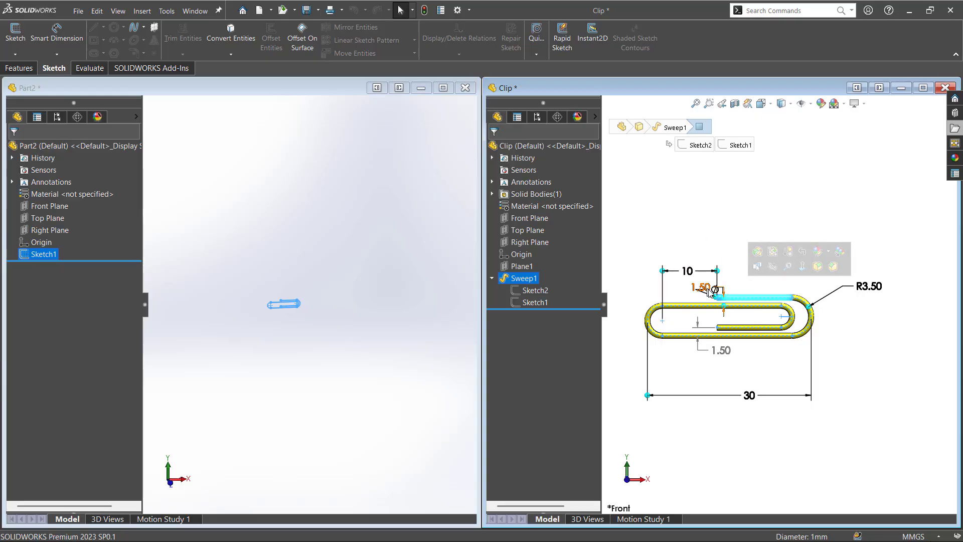
{"action": "middle_click_drag", "start_coordinate": [705, 285], "coordinate": [755, 329]}
{"action": "scroll", "coordinate": [736, 319], "scroll_direction": "down", "scroll_amount": 9}
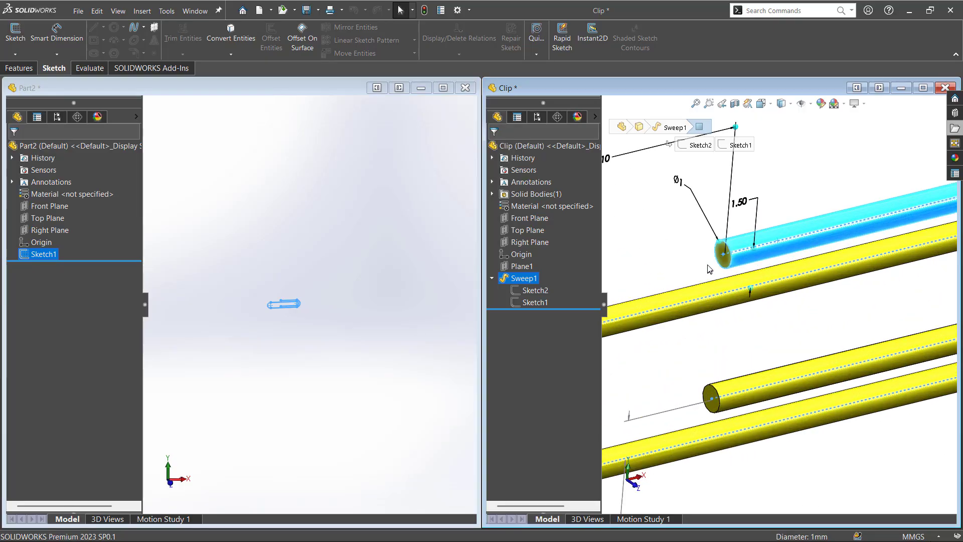
Step: Maximise the Part2 window and start a Swept Boss/Base with a circular profile of 1 mm diameter
{"action": "left_click", "coordinate": [332, 251]}
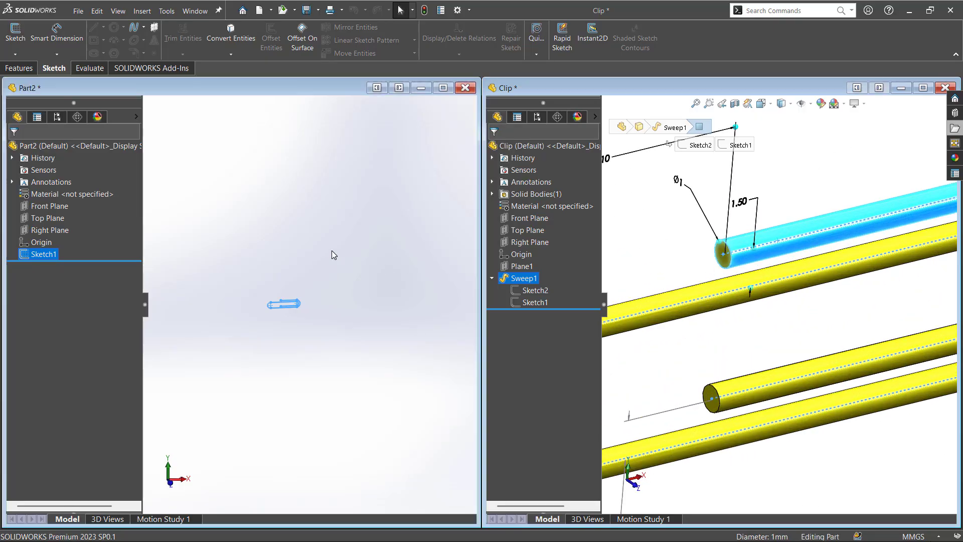
{"action": "left_click", "coordinate": [442, 88]}
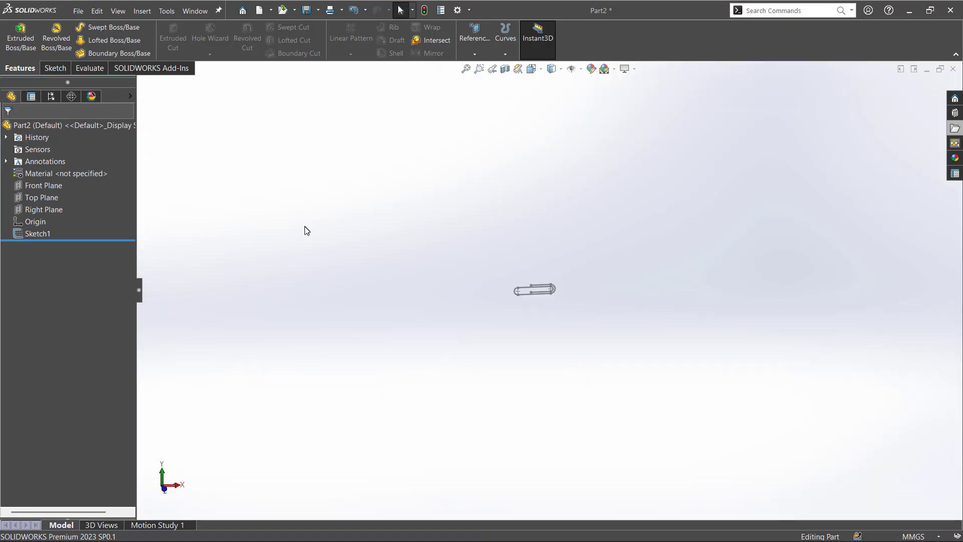
{"action": "left_click", "coordinate": [80, 27]}
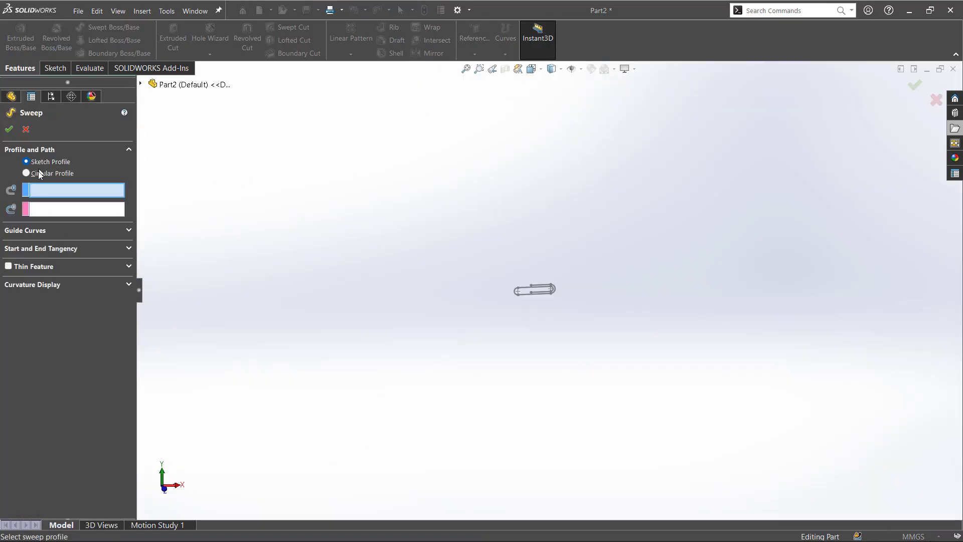
{"action": "left_click", "coordinate": [38, 172]}
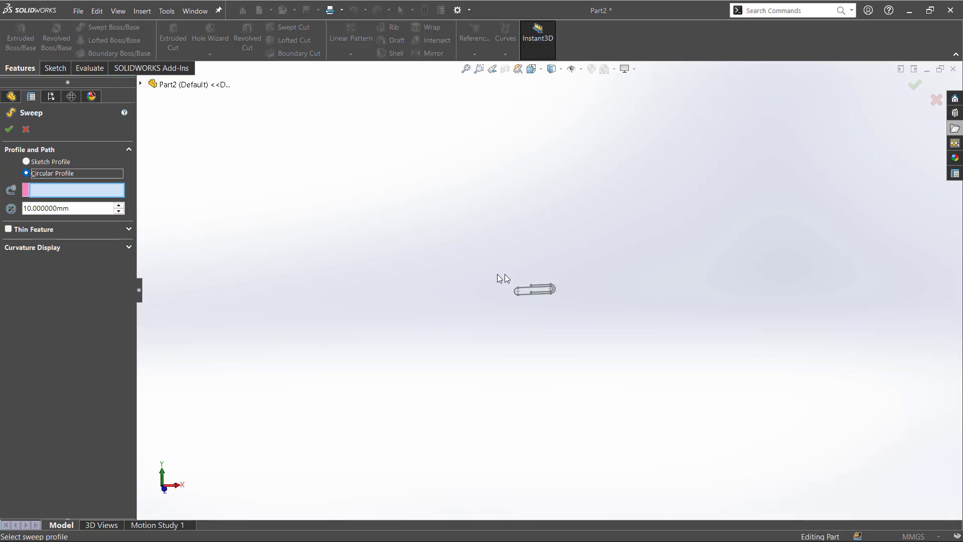
{"action": "scroll", "coordinate": [547, 288], "scroll_direction": "down", "scroll_amount": 5}
{"action": "left_click", "coordinate": [80, 206]}
{"action": "double_click", "coordinate": [81, 207]}
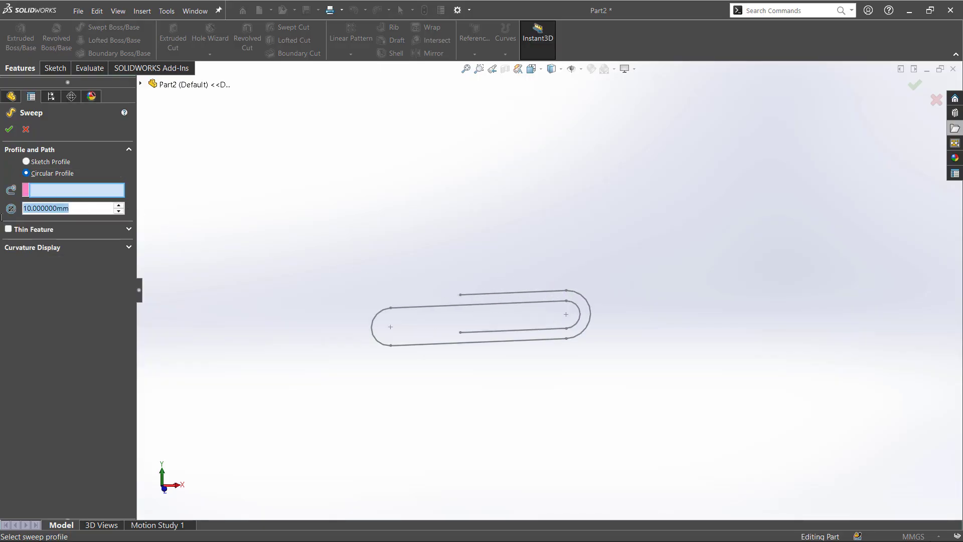
{"action": "type", "text": "1"}
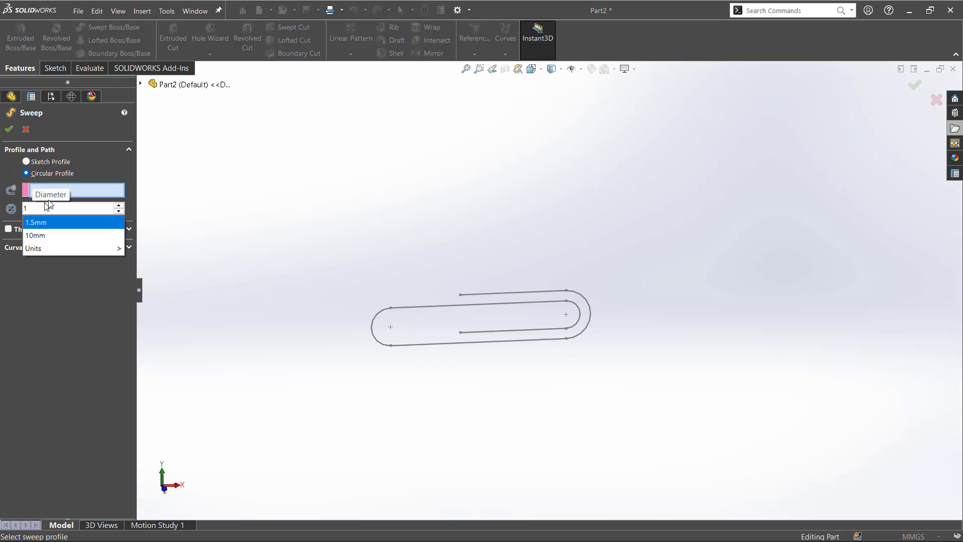
Step: Use the paper-clip sketch Sketch1 as the sweep path and accept the sweep
{"action": "left_click", "coordinate": [75, 190]}
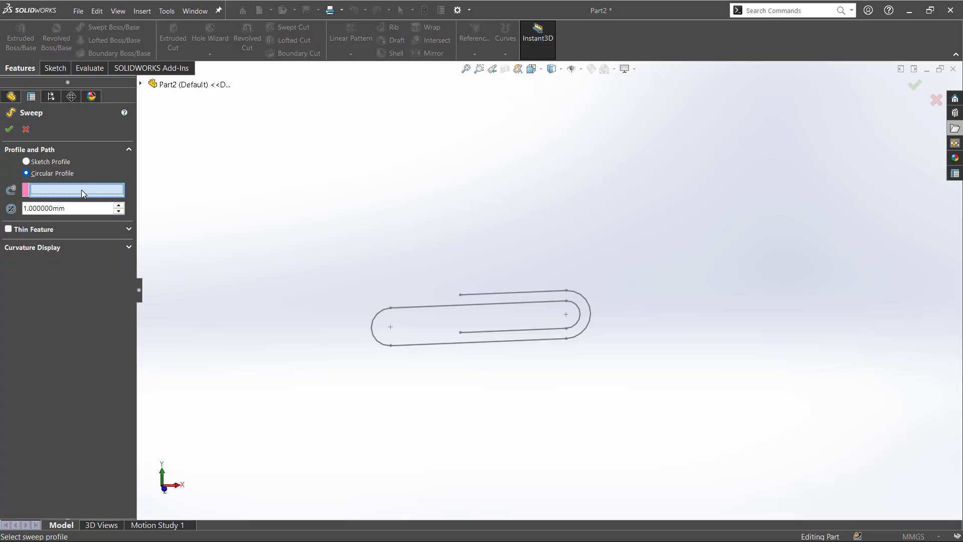
{"action": "left_click", "coordinate": [465, 294]}
{"action": "mouse_move", "coordinate": [465, 296]}
{"action": "middle_mouse_down"}
{"action": "mouse_move", "coordinate": [430, 262]}
{"action": "mouse_move", "coordinate": [426, 290]}
{"action": "middle_mouse_up"}
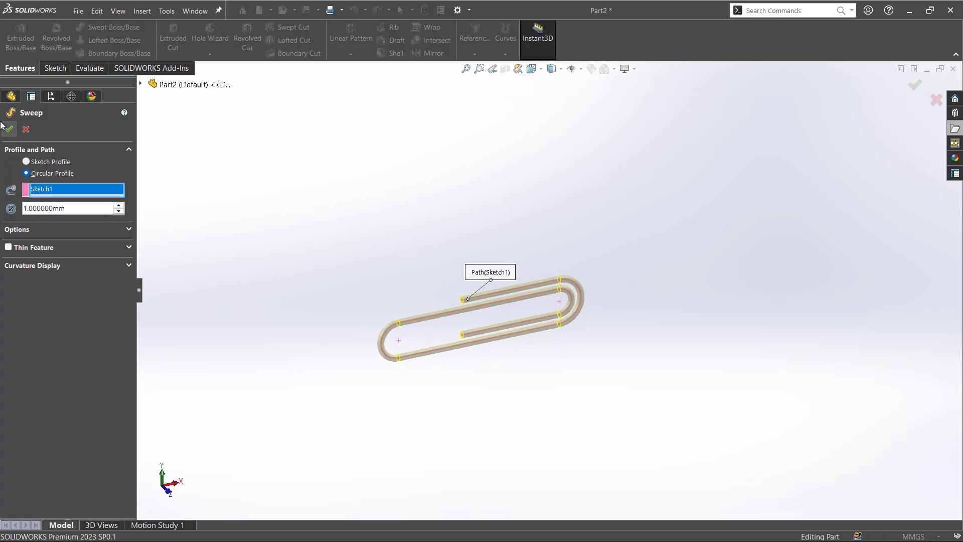
{"action": "key", "text": "Return"}
{"action": "scroll", "coordinate": [415, 320], "scroll_direction": "down", "scroll_amount": 3}
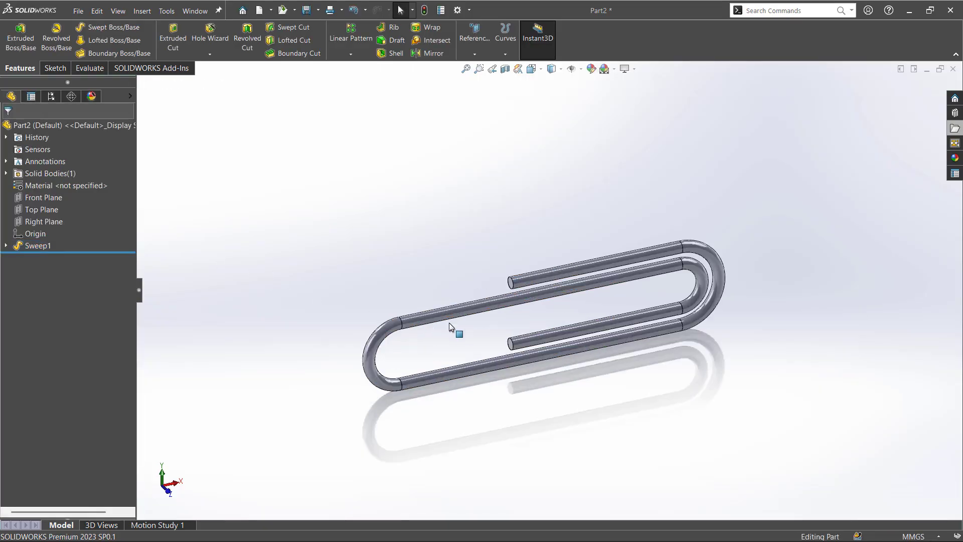
Step: Show the swept clip in isometric view, apply the Plain White scene and inspect the wire from another angle
{"action": "key", "text": "ctrl+7"}
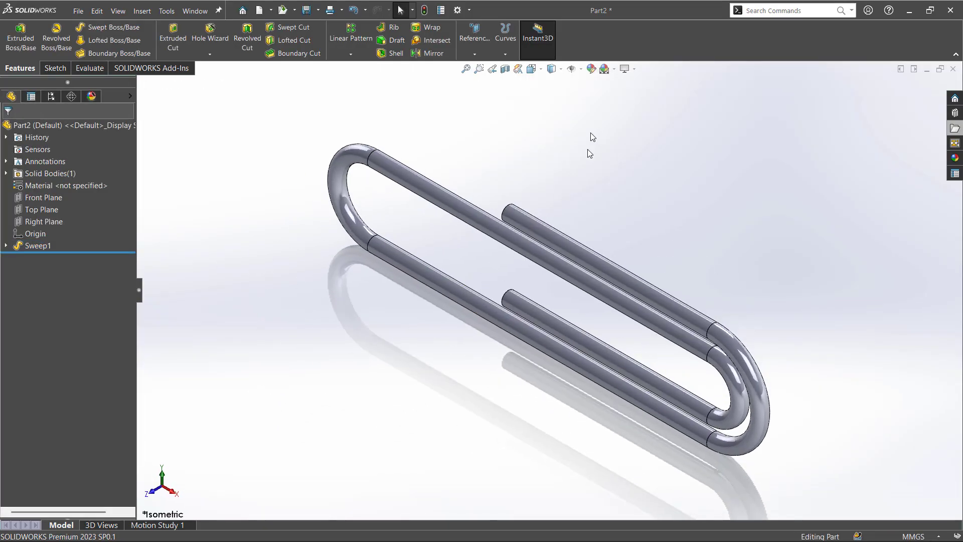
{"action": "left_click", "coordinate": [581, 69]}
{"action": "left_click", "coordinate": [613, 69]}
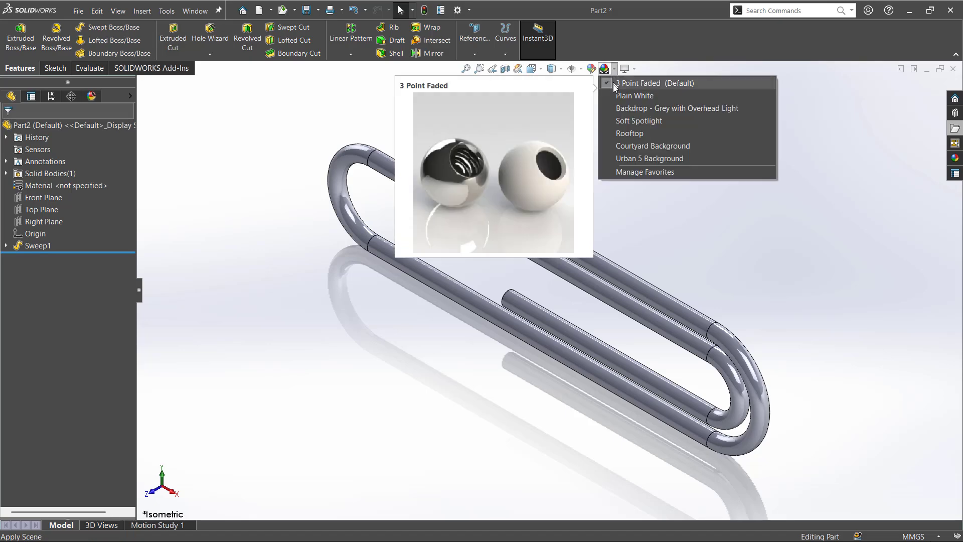
{"action": "left_click", "coordinate": [620, 89]}
{"action": "middle_click_drag", "start_coordinate": [592, 246], "coordinate": [650, 157]}
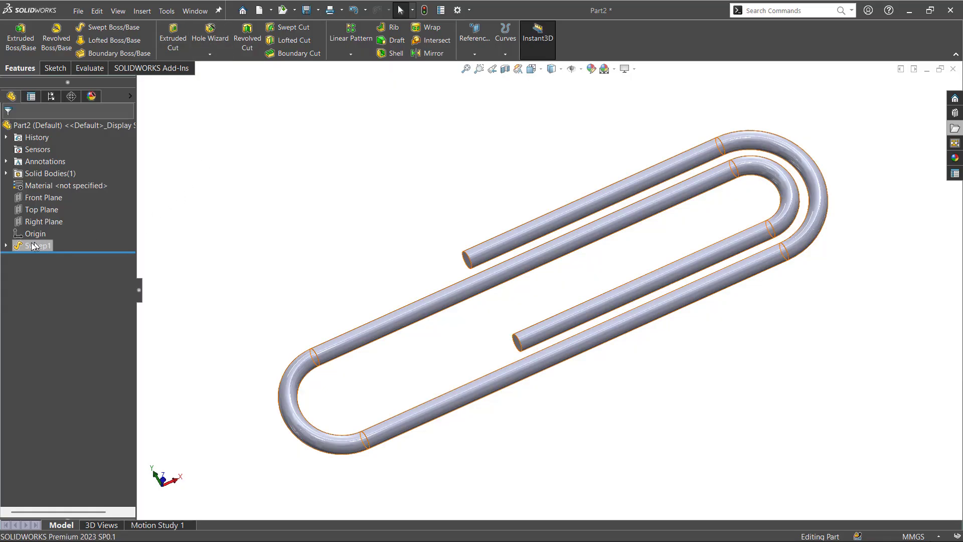
Step: Open Sketch1 under Sweep1 to review the path's dimensions and relations, and exit the sketch
{"action": "left_click", "coordinate": [6, 246]}
{"action": "left_click", "coordinate": [41, 258]}
{"action": "left_click", "coordinate": [49, 222]}
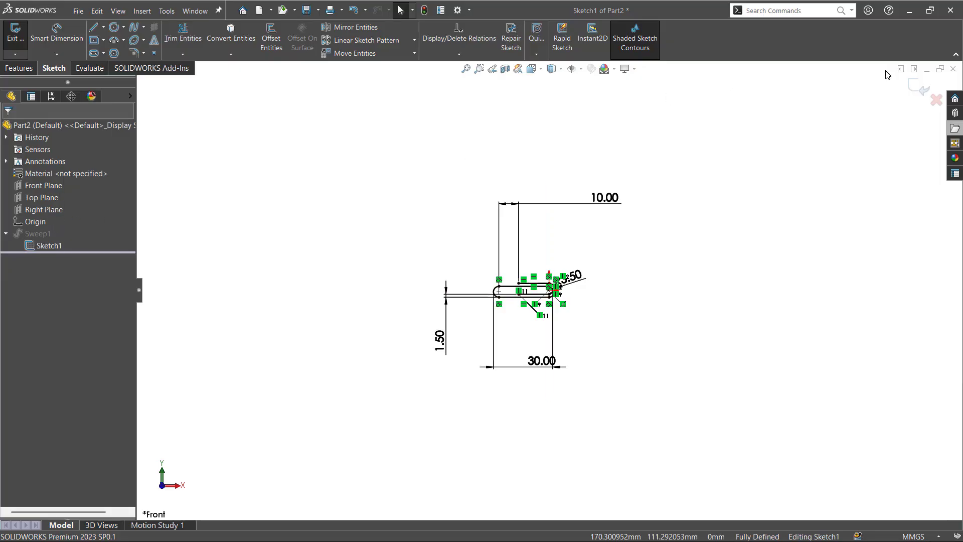
{"action": "left_click", "coordinate": [920, 87]}
Step: Edit Sweep1 to review its Sketch Profile, Guide Curves, Start and End Tangency and Curvature Display options, and close the feature
{"action": "right_click", "coordinate": [37, 245]}
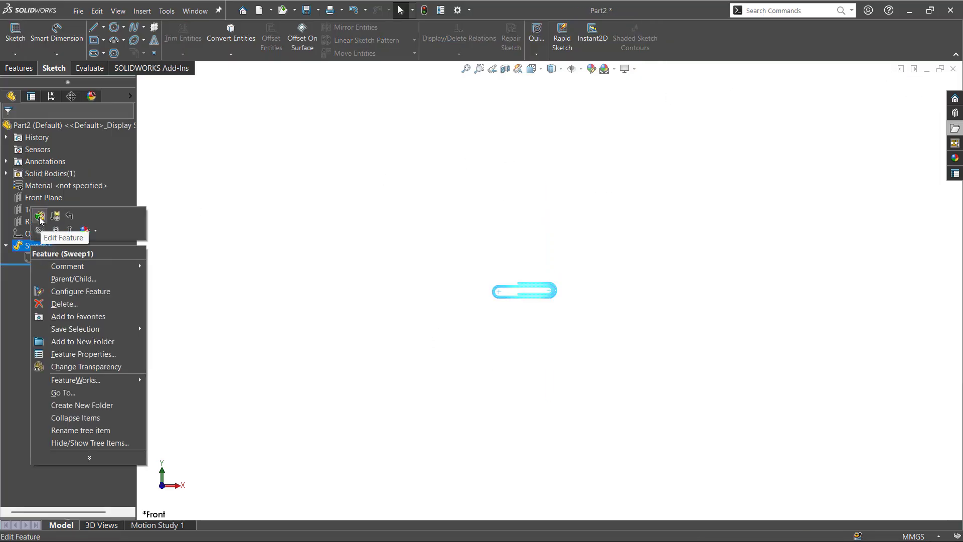
{"action": "left_click", "coordinate": [40, 219]}
{"action": "left_click", "coordinate": [26, 161]}
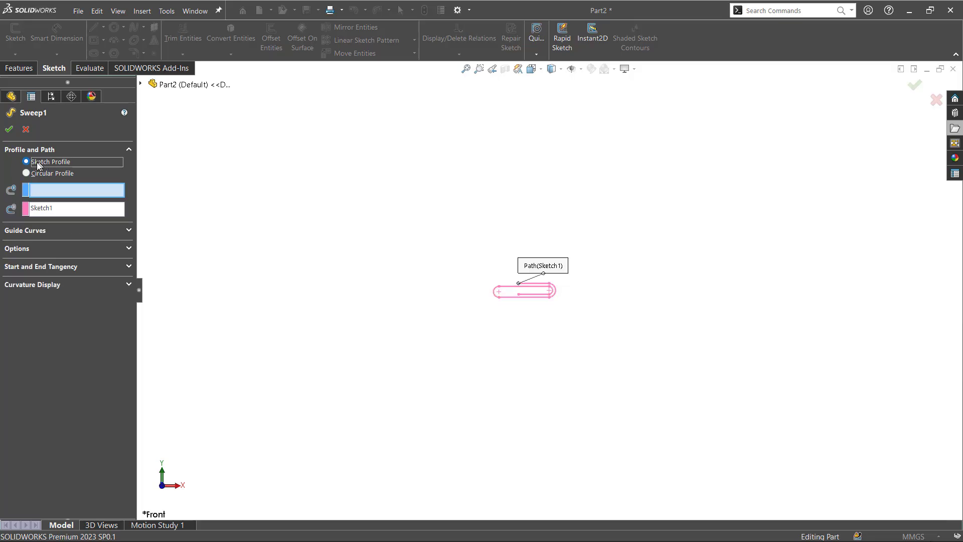
{"action": "left_click", "coordinate": [50, 195]}
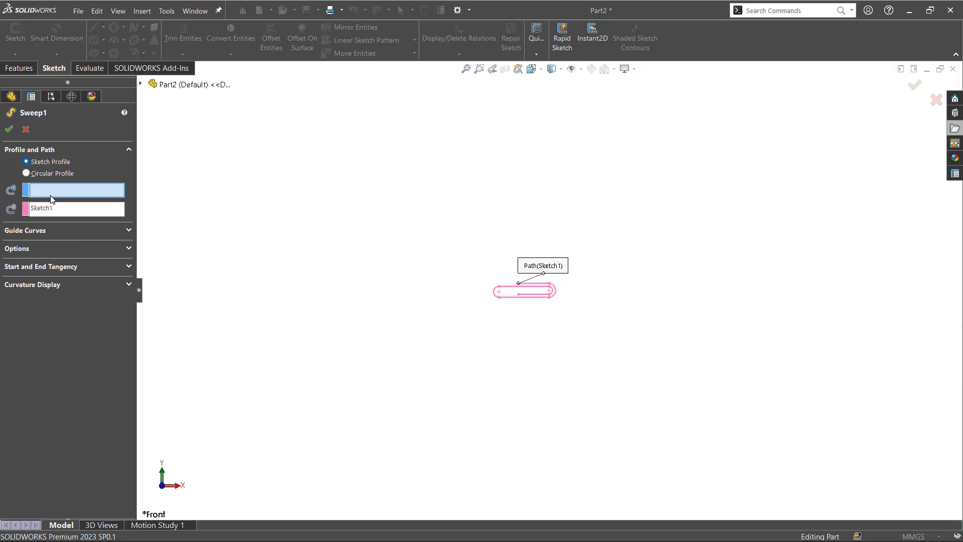
{"action": "left_click", "coordinate": [59, 229]}
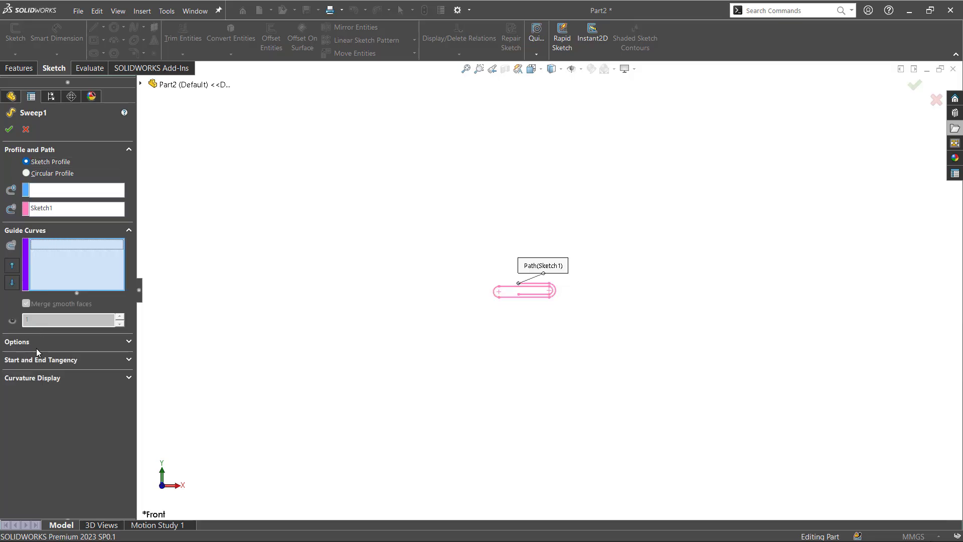
{"action": "left_click", "coordinate": [38, 360]}
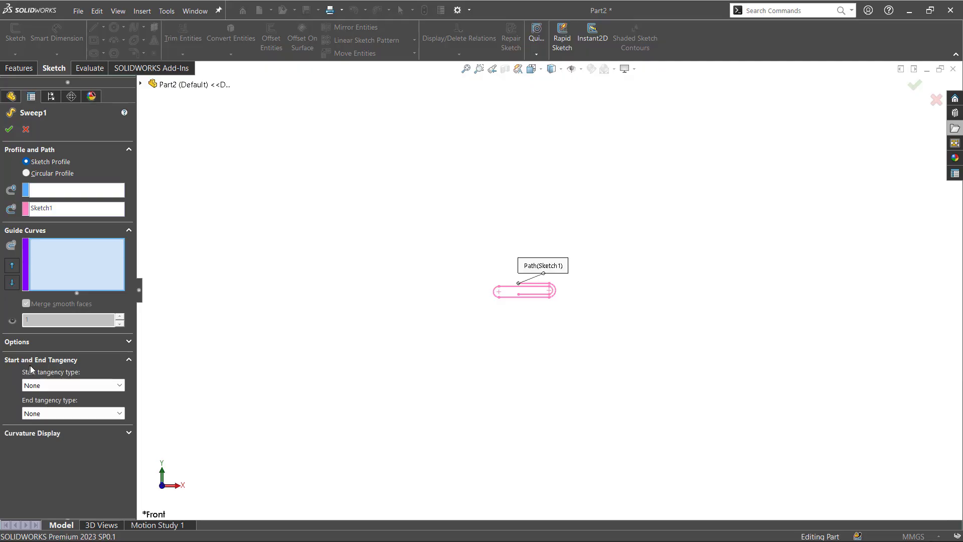
{"action": "left_click", "coordinate": [50, 433]}
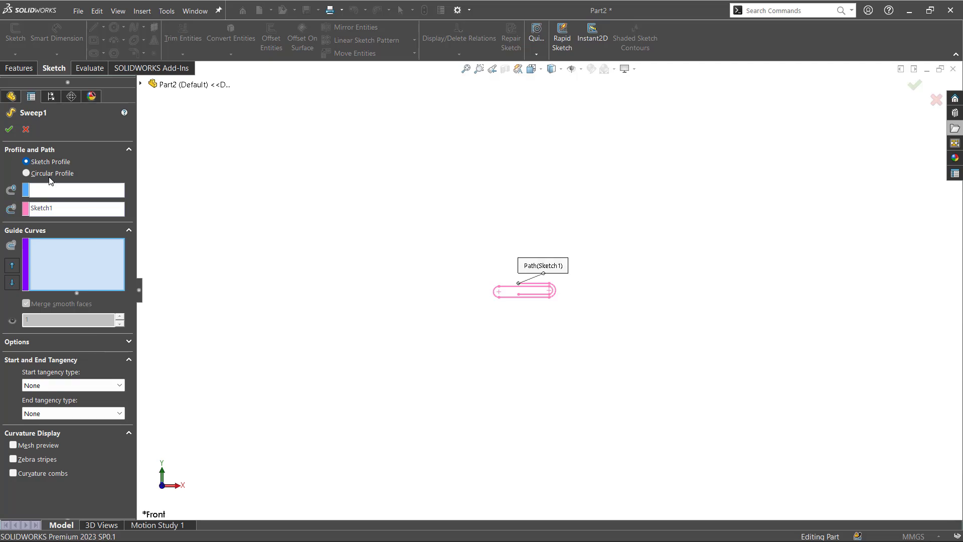
{"action": "left_click", "coordinate": [9, 129]}
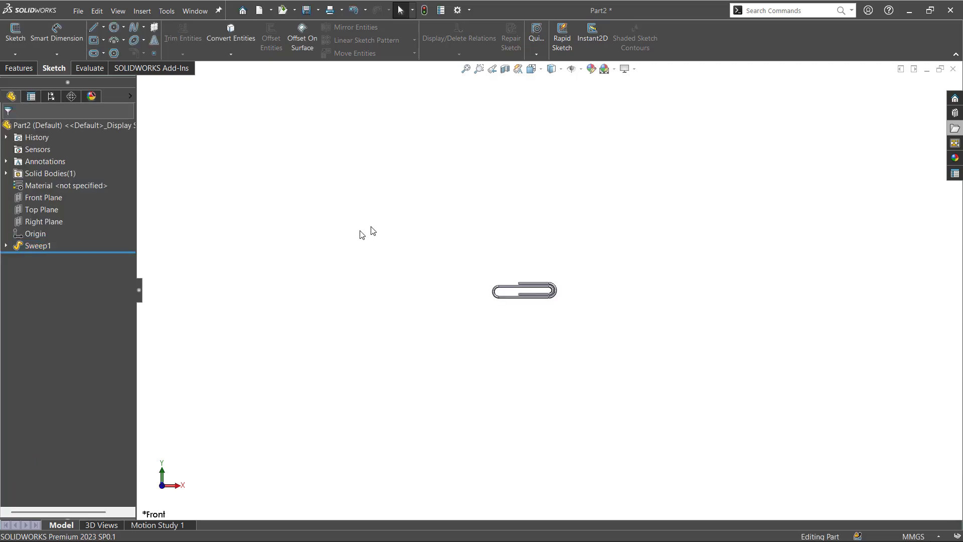
Step: Close Part2 without saving its changes and fit the whole original Clip in view
{"action": "left_click", "coordinate": [953, 68]}
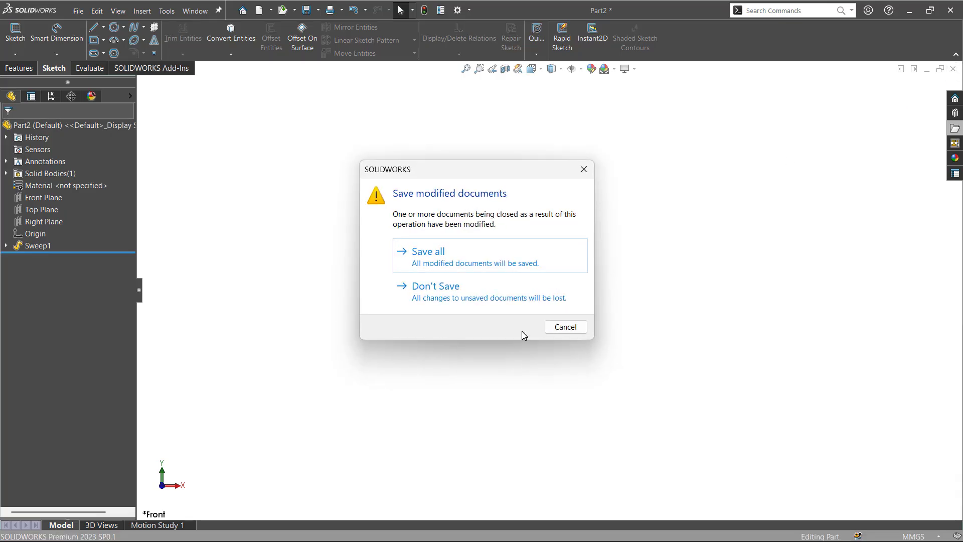
{"action": "left_click", "coordinate": [498, 292]}
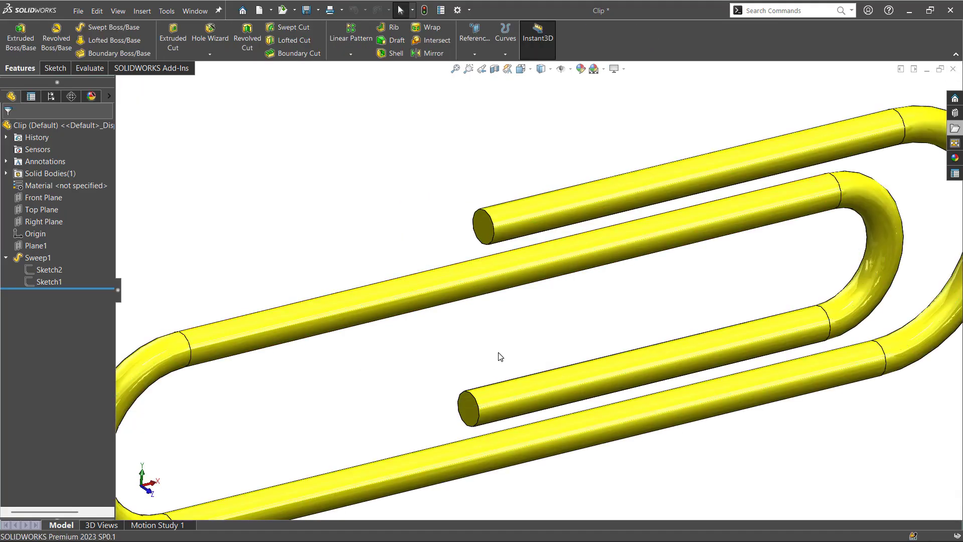
{"action": "key", "text": "f"}
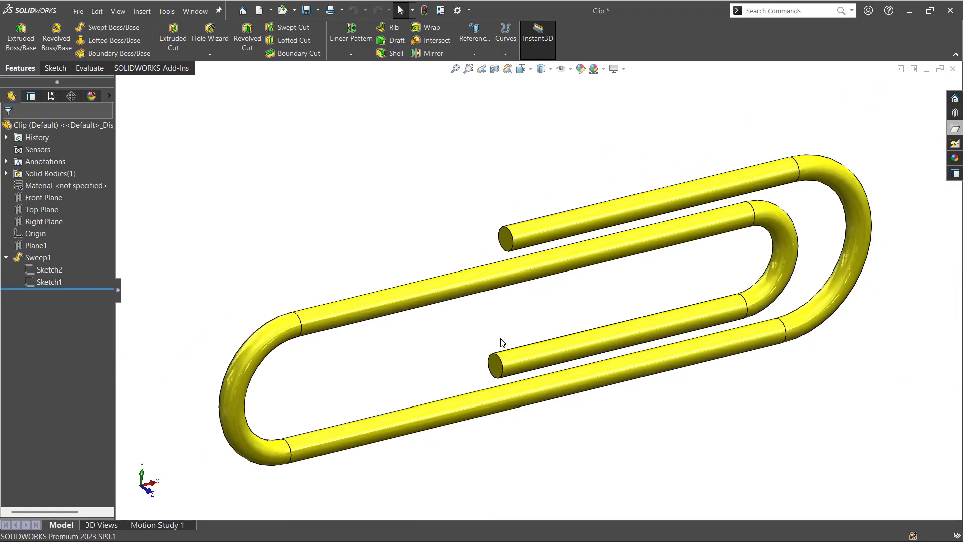
Step: Bring up the File Explorer pane and collapse the Sweep & Revolve folder under CAD Session 5
{"action": "left_click", "coordinate": [955, 131]}
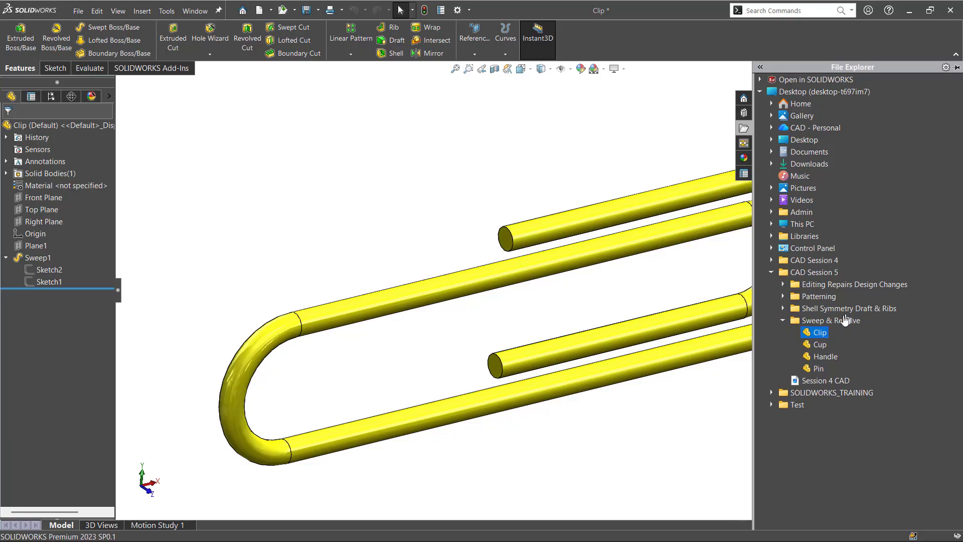
{"action": "mouse_move", "coordinate": [811, 334]}
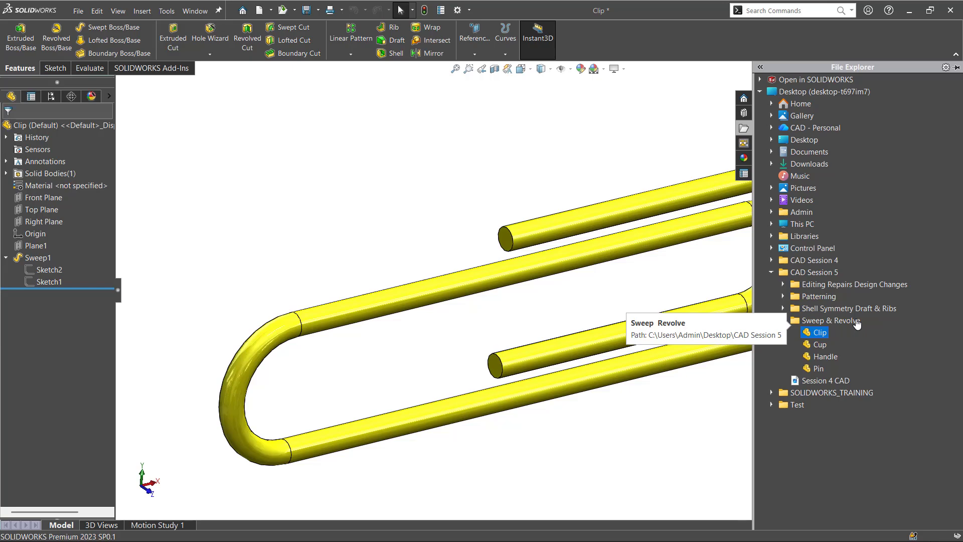
{"action": "left_click", "coordinate": [784, 320]}
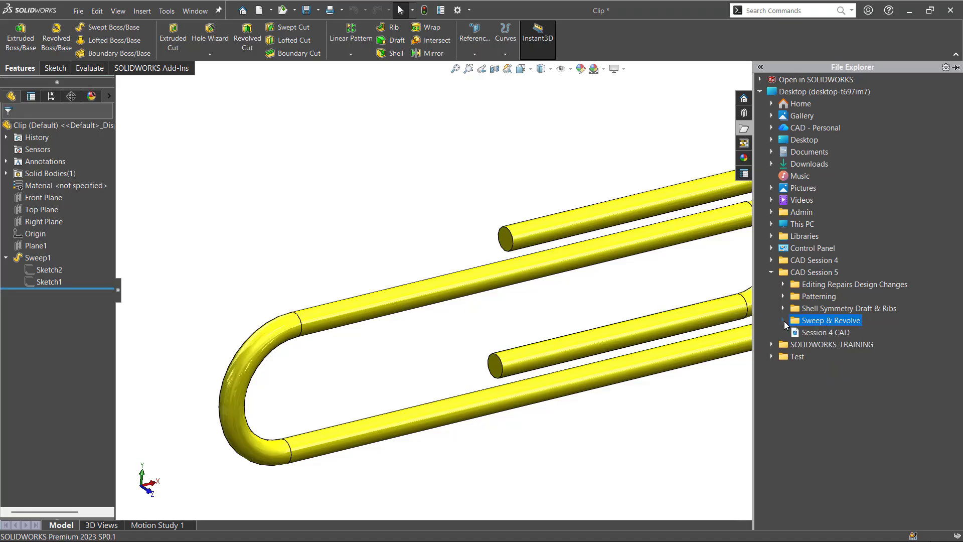